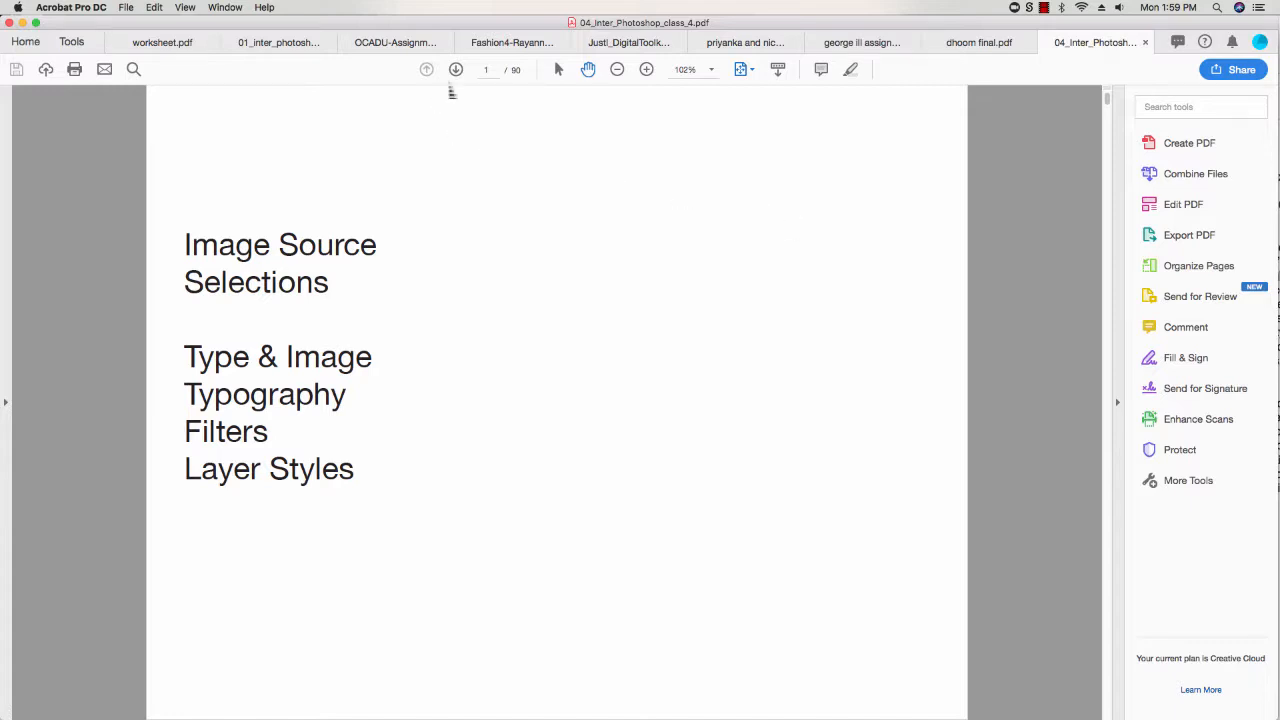
Step: Page through slides 2 to 10 of the class PDF, covering new document setup, sourcing a high-resolution image and checking Image Size
{"action": "left_click", "coordinate": [455, 69]}
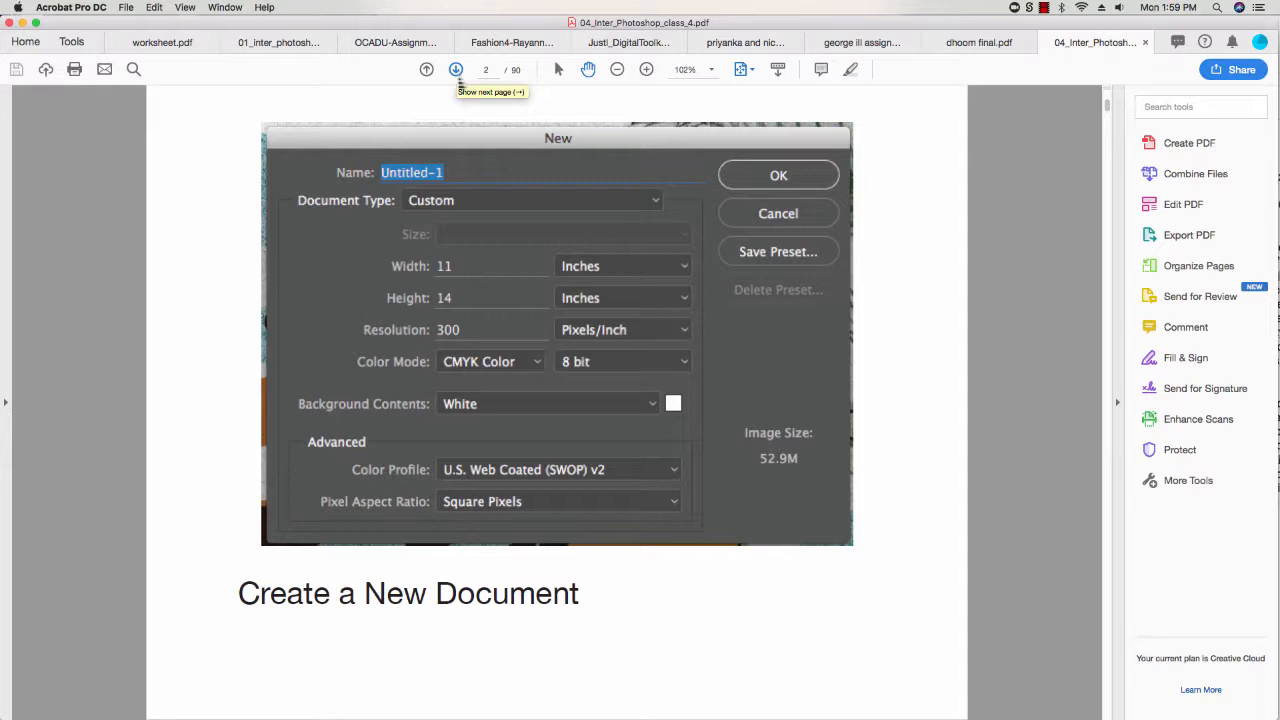
{"action": "left_click", "coordinate": [456, 76]}
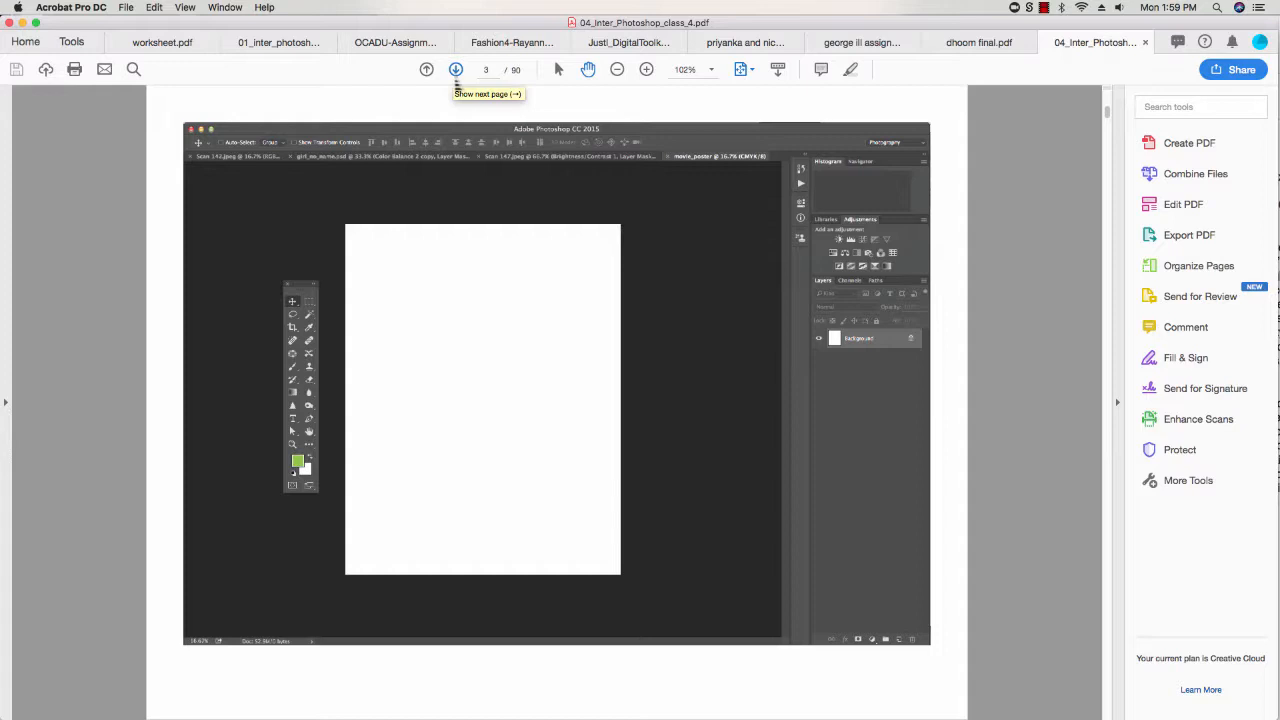
{"action": "left_click", "coordinate": [456, 82]}
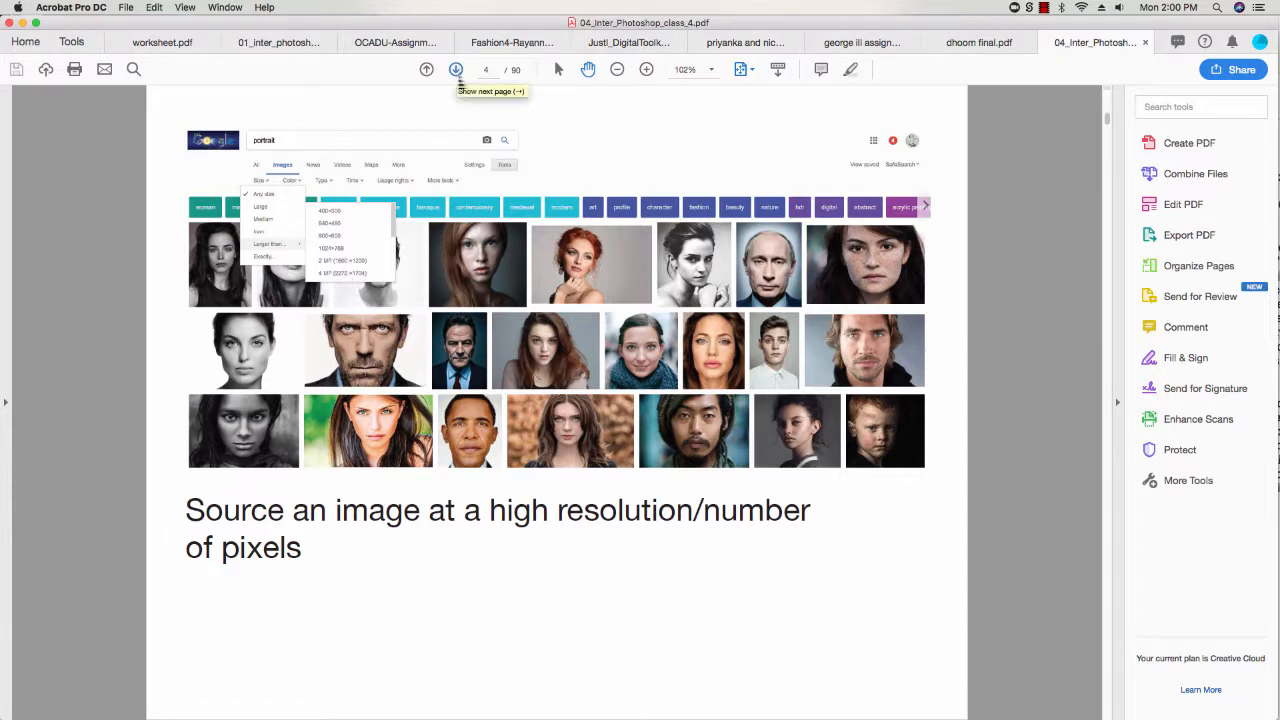
{"action": "left_click", "coordinate": [458, 77]}
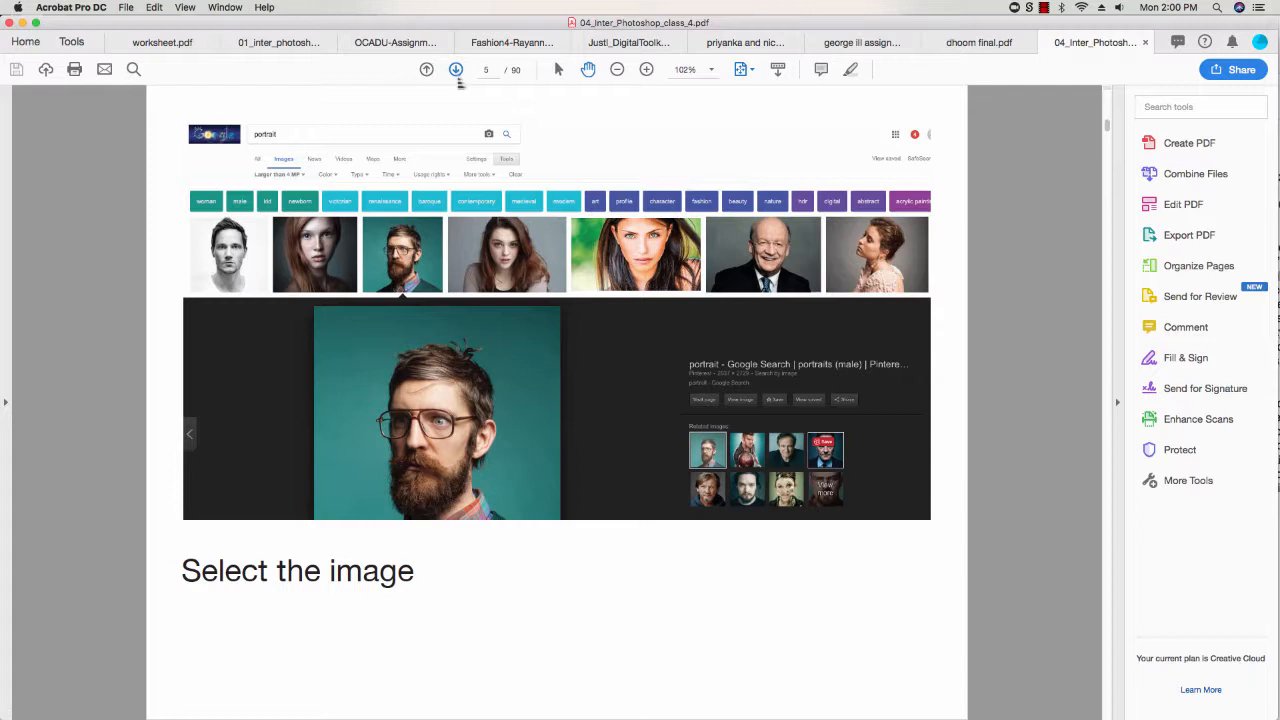
{"action": "left_click", "coordinate": [458, 77]}
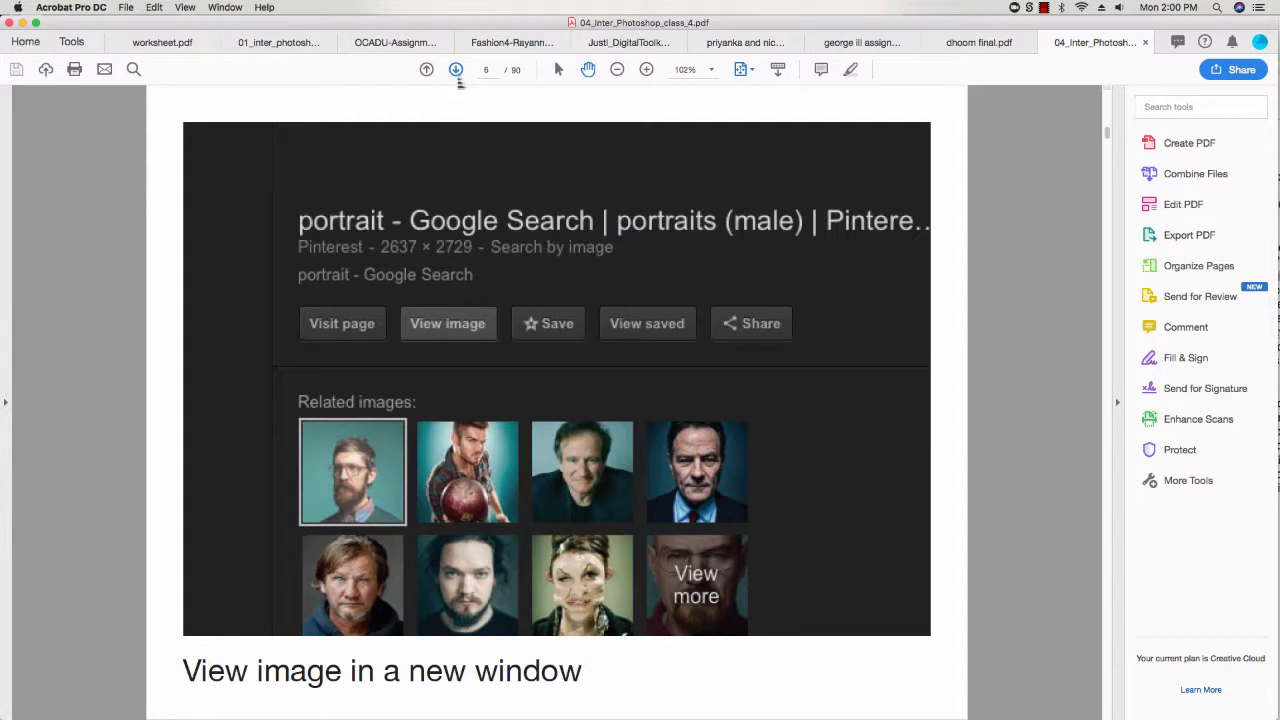
{"action": "left_click", "coordinate": [456, 70]}
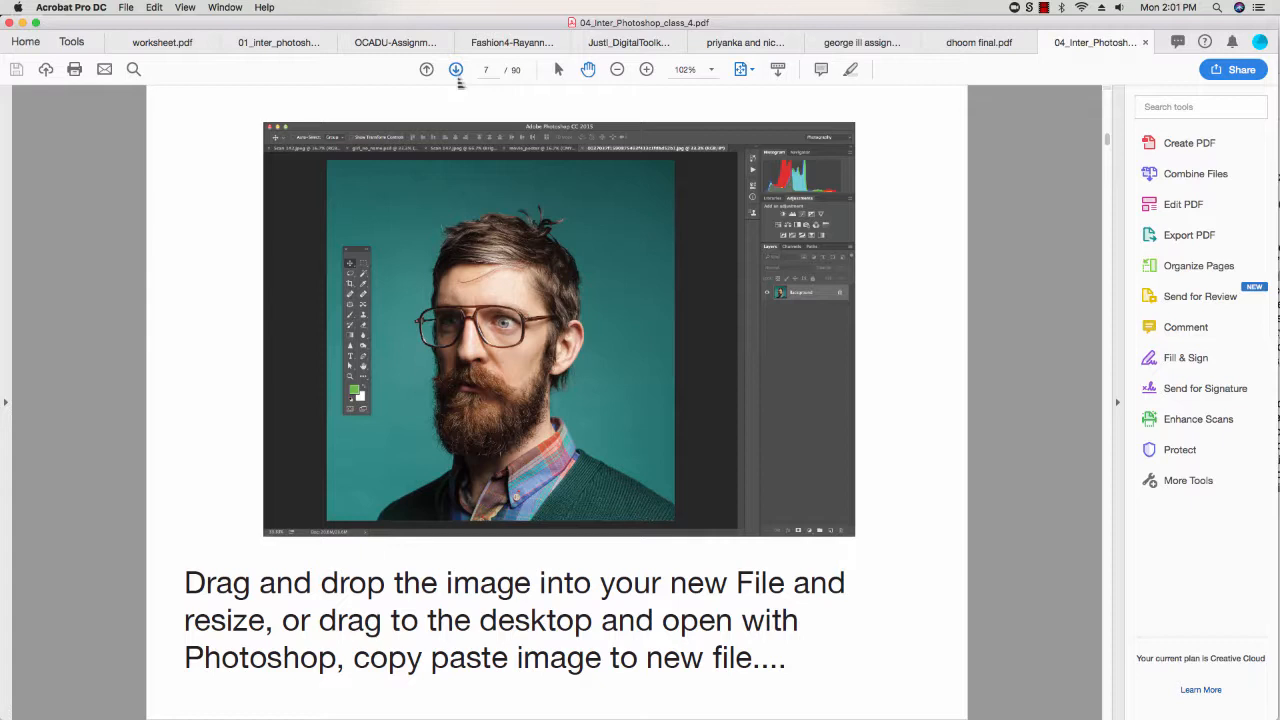
{"action": "left_click", "coordinate": [458, 80]}
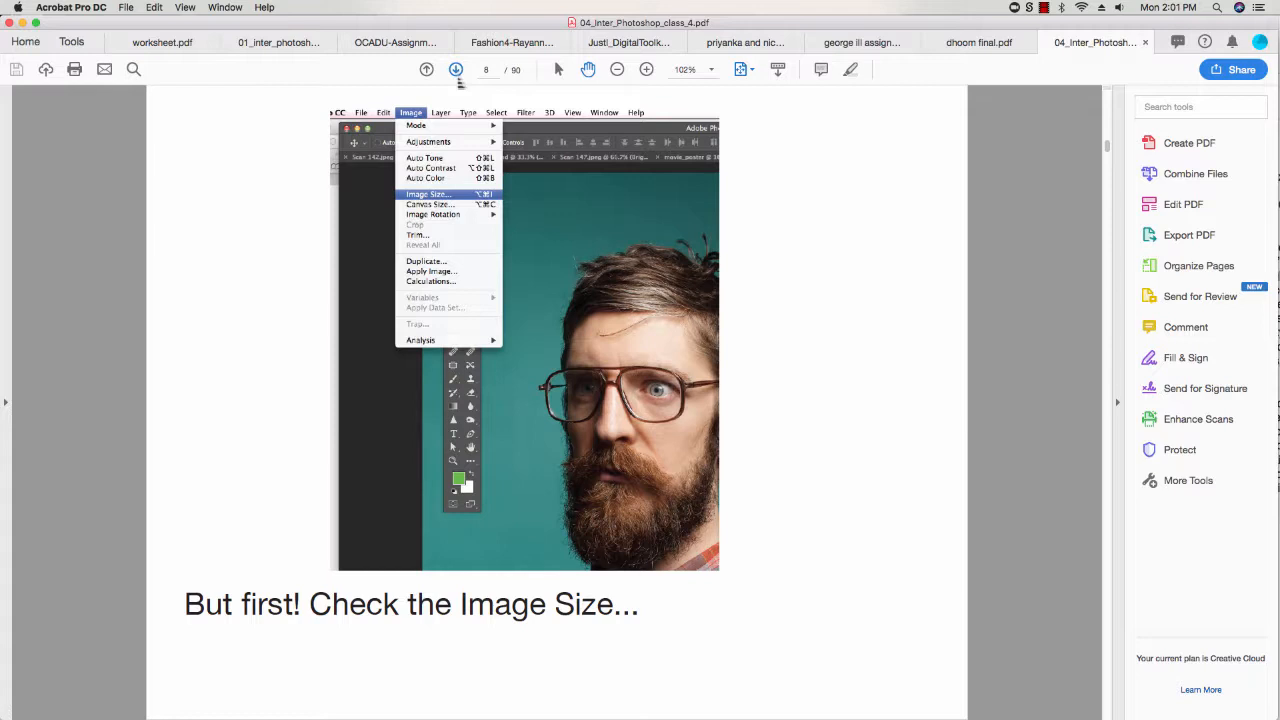
{"action": "left_click", "coordinate": [460, 84]}
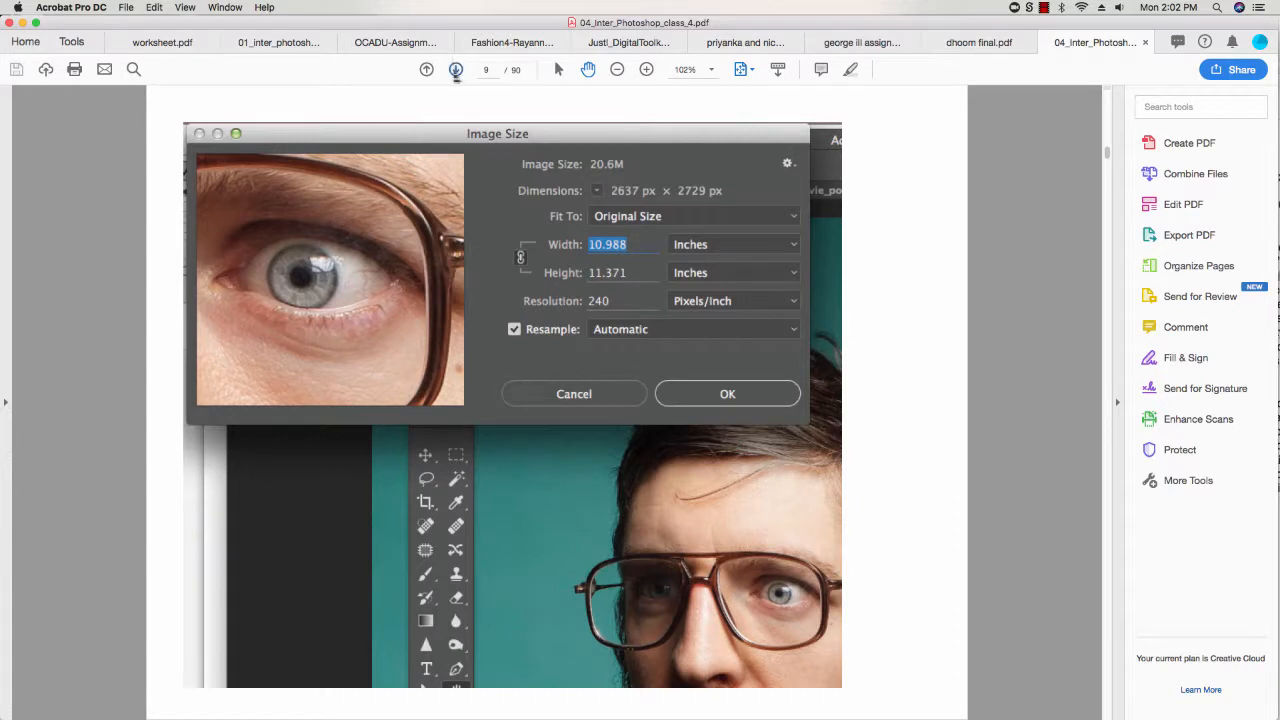
{"action": "left_click", "coordinate": [456, 76]}
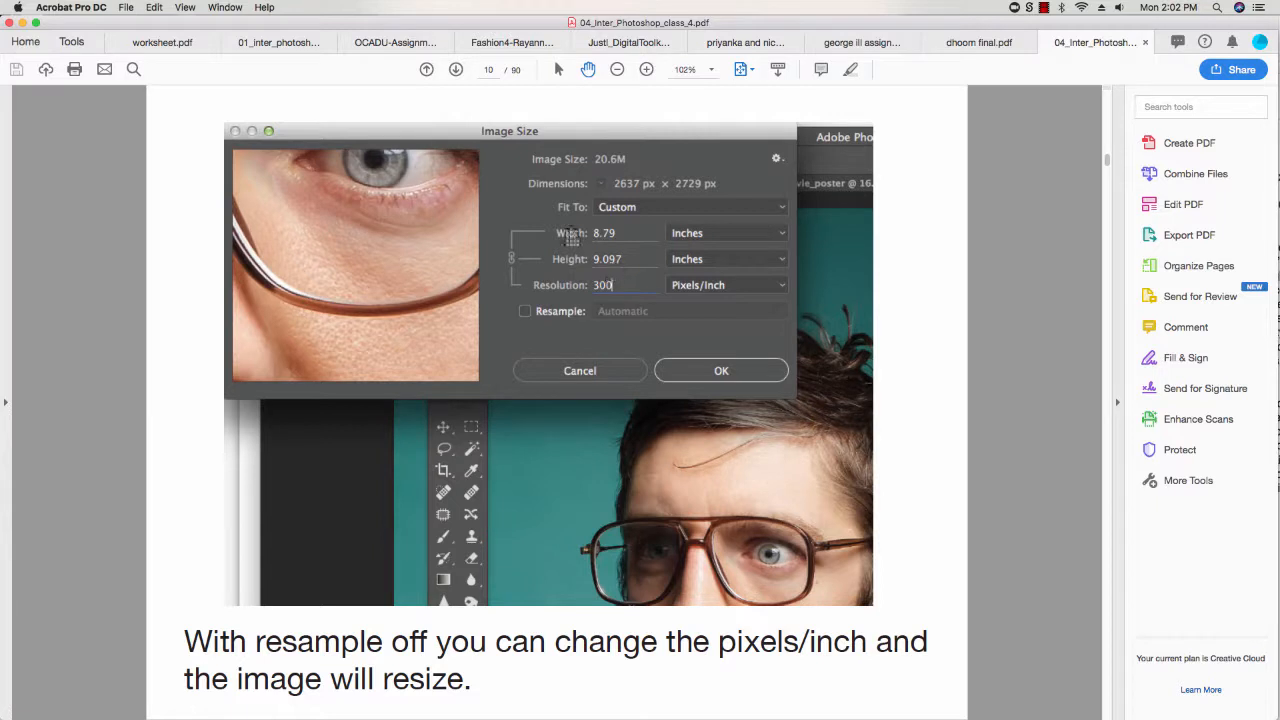
Step: Read slides 11 to 19 on selecting the background by Color Range, inverting the selection and refining the hair edges
{"action": "left_click", "coordinate": [455, 69]}
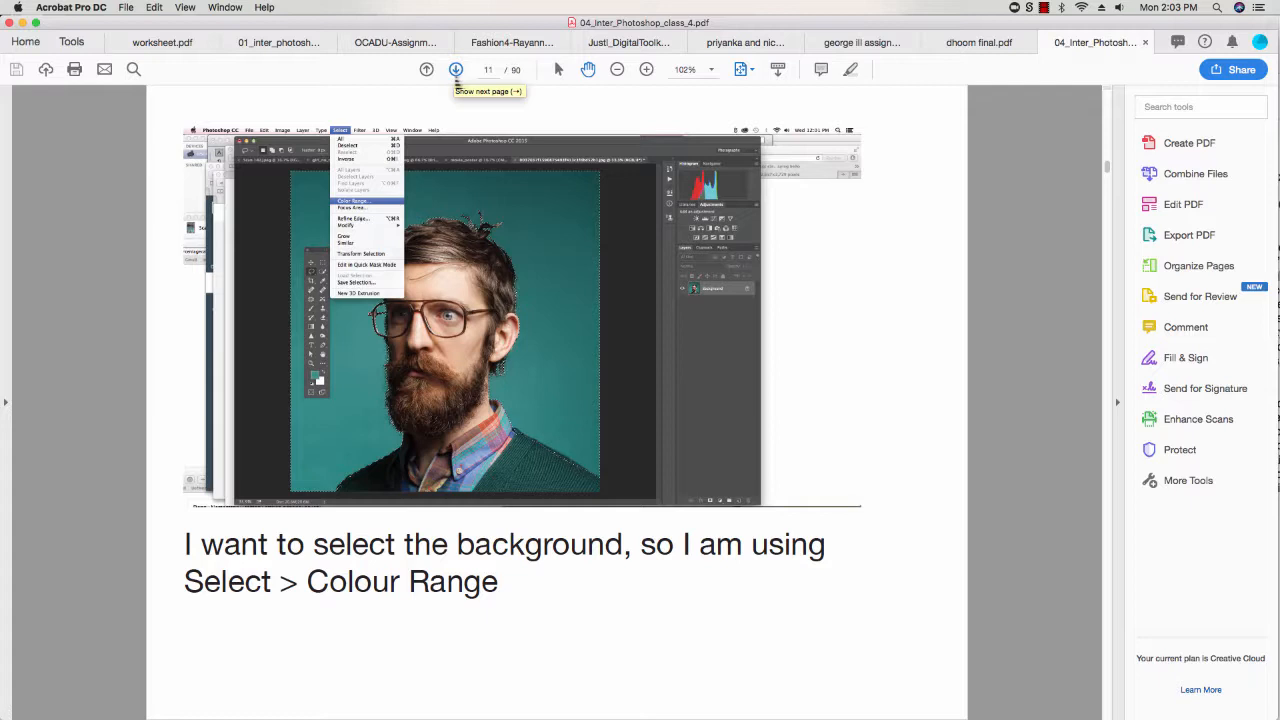
{"action": "left_click", "coordinate": [456, 70]}
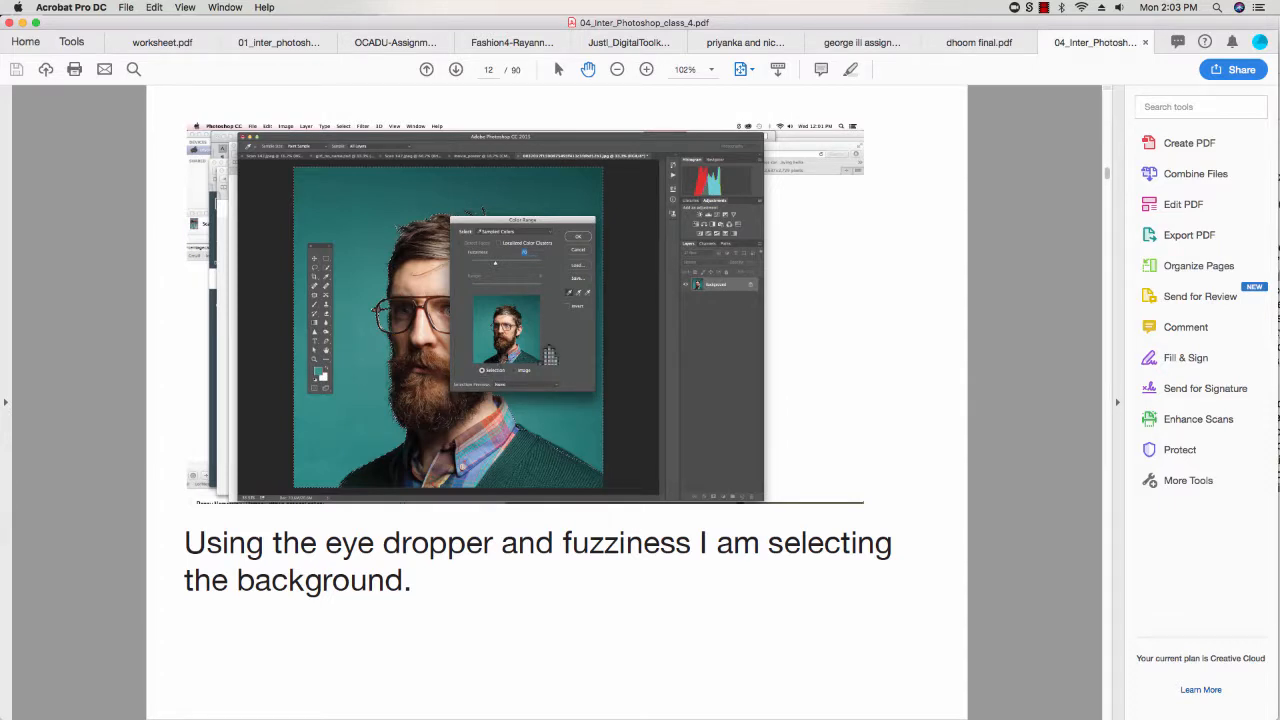
{"action": "left_click", "coordinate": [456, 70]}
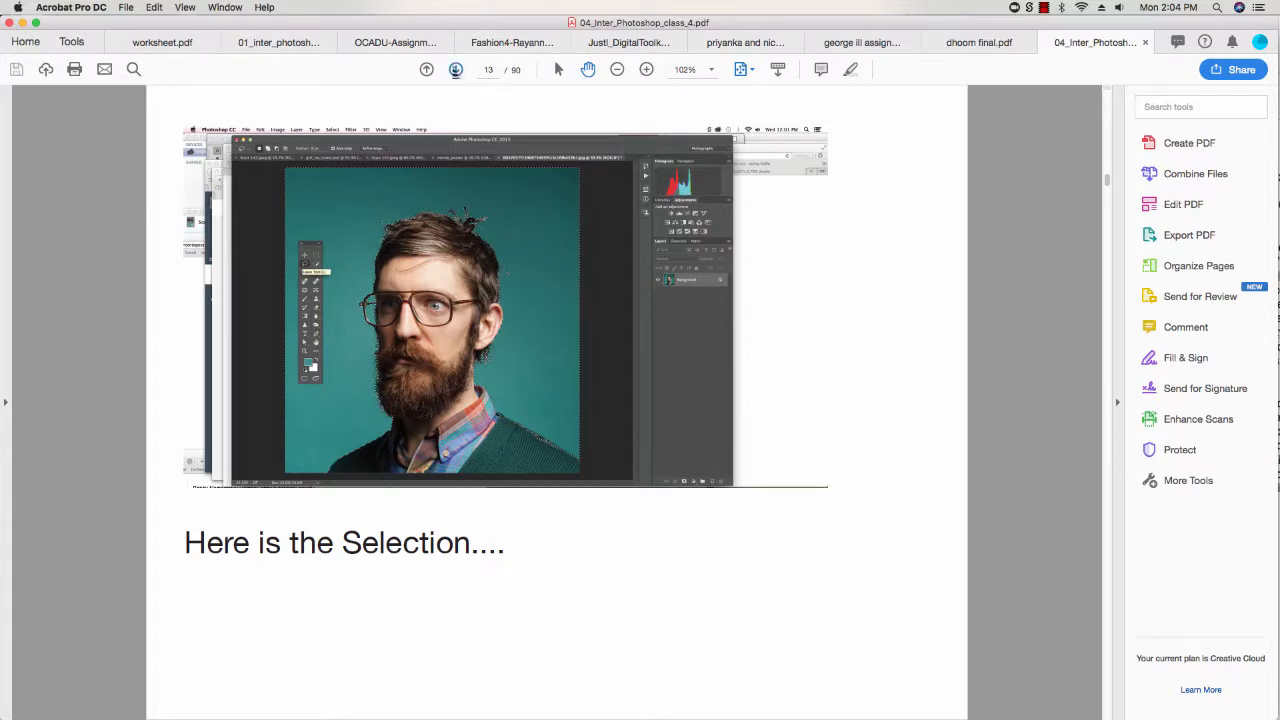
{"action": "left_click", "coordinate": [455, 70]}
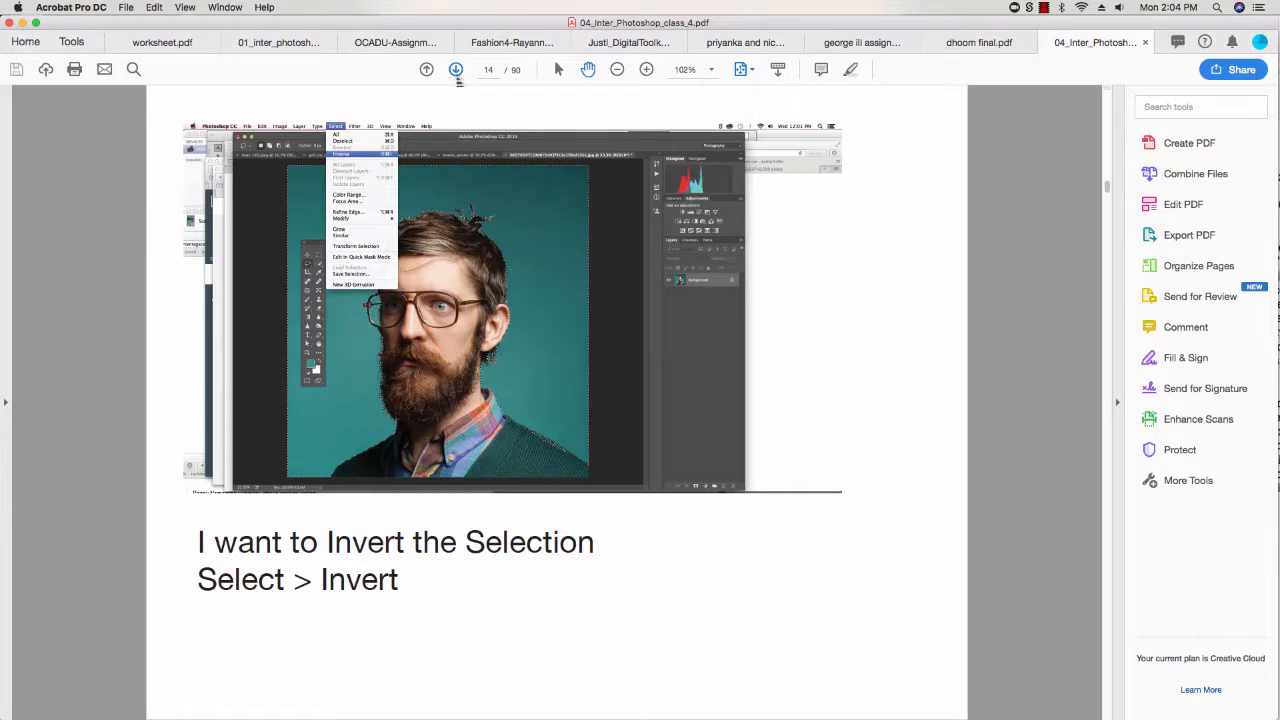
{"action": "left_click", "coordinate": [455, 70]}
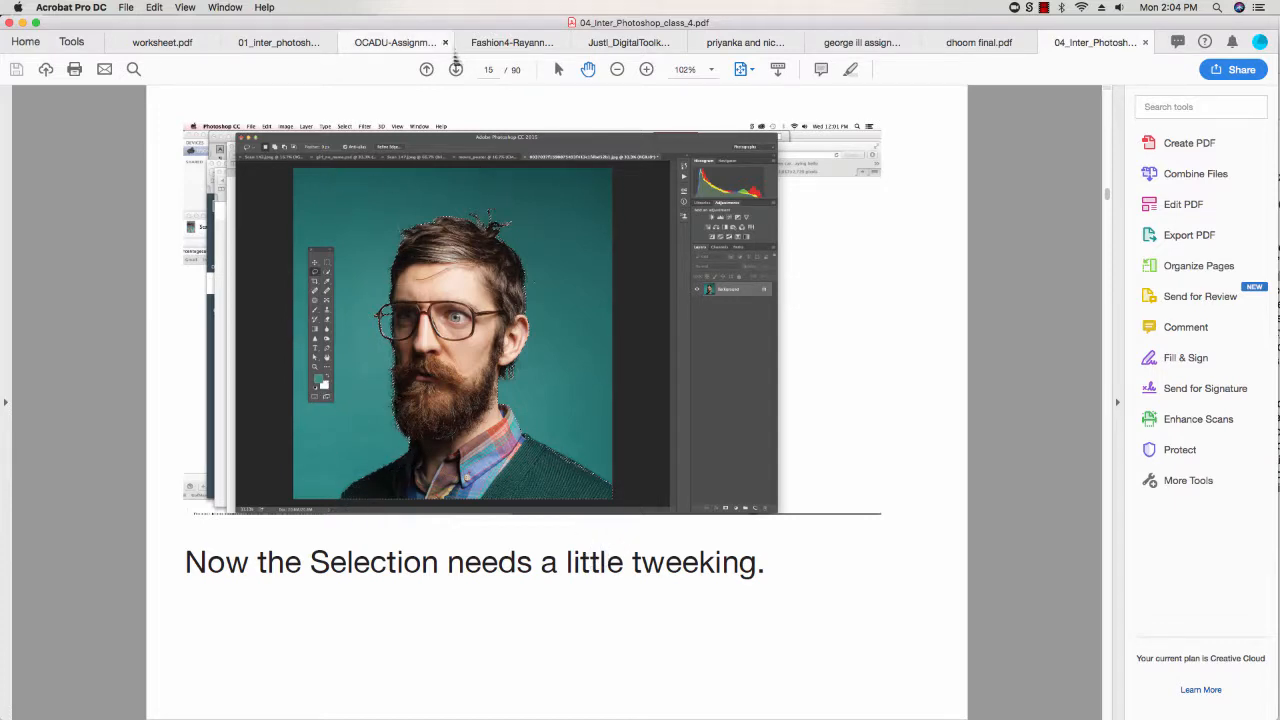
{"action": "left_click", "coordinate": [455, 68]}
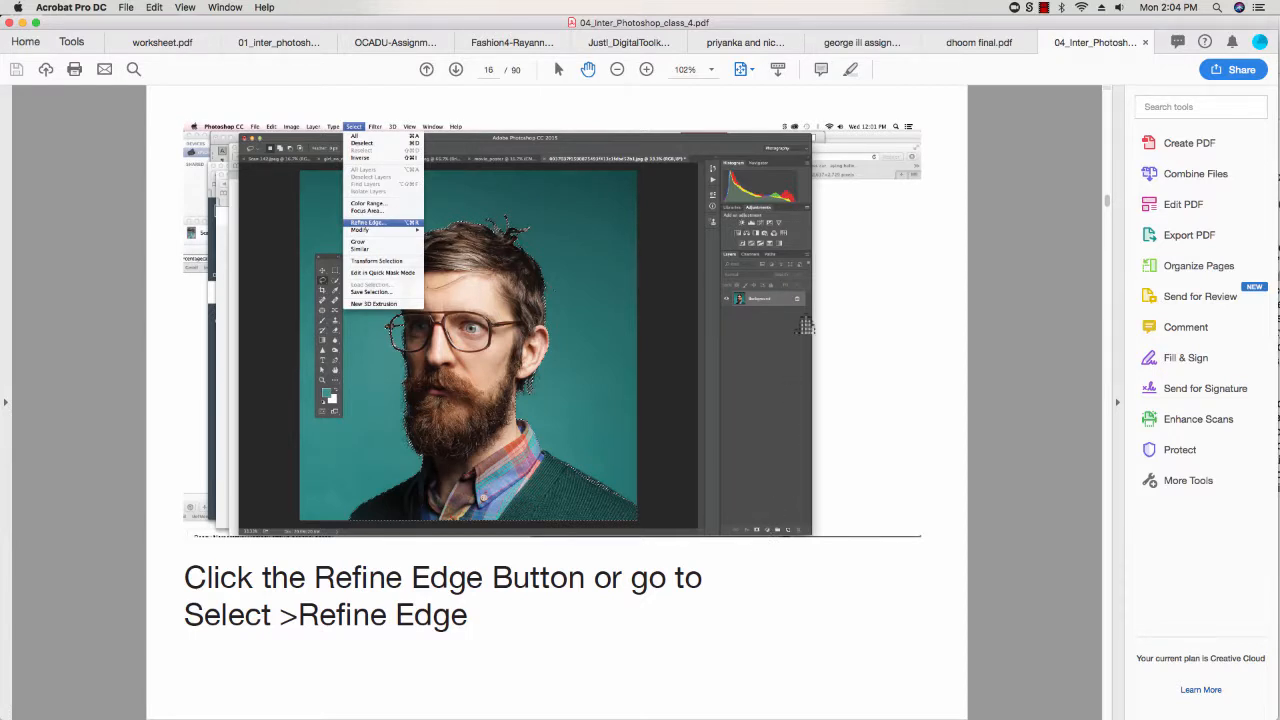
{"action": "left_click", "coordinate": [455, 70]}
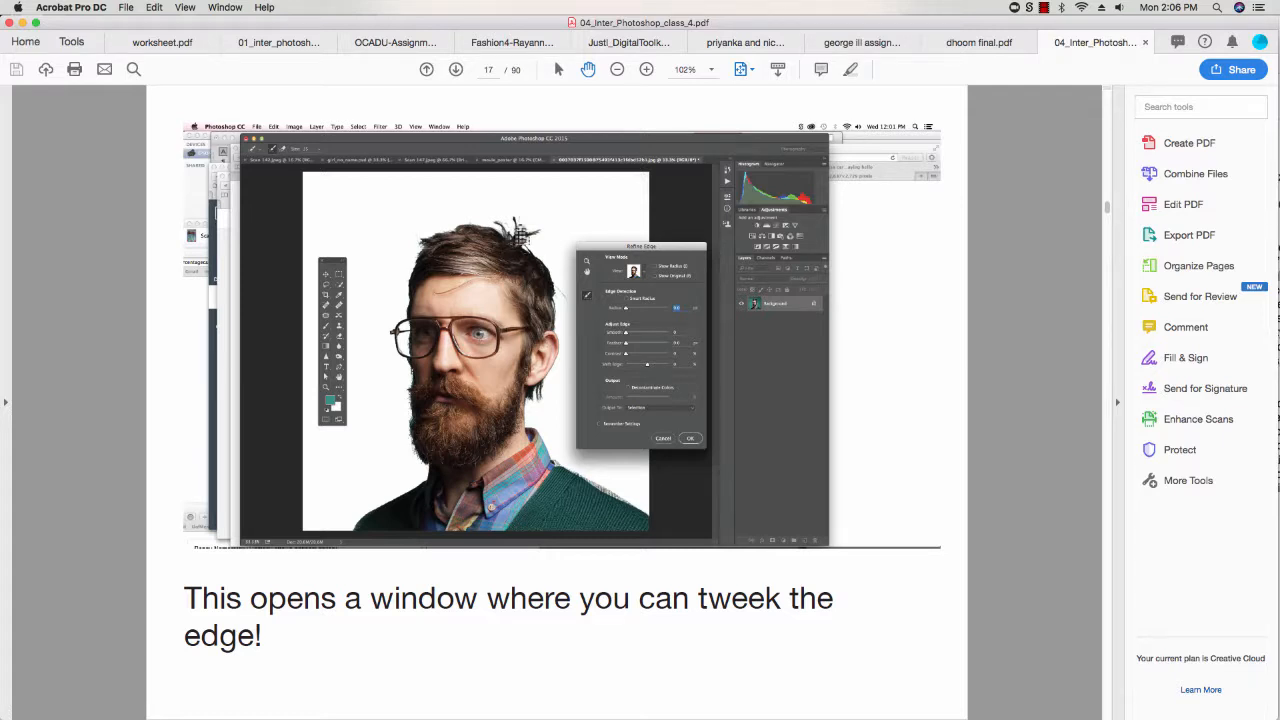
{"action": "left_click", "coordinate": [455, 72]}
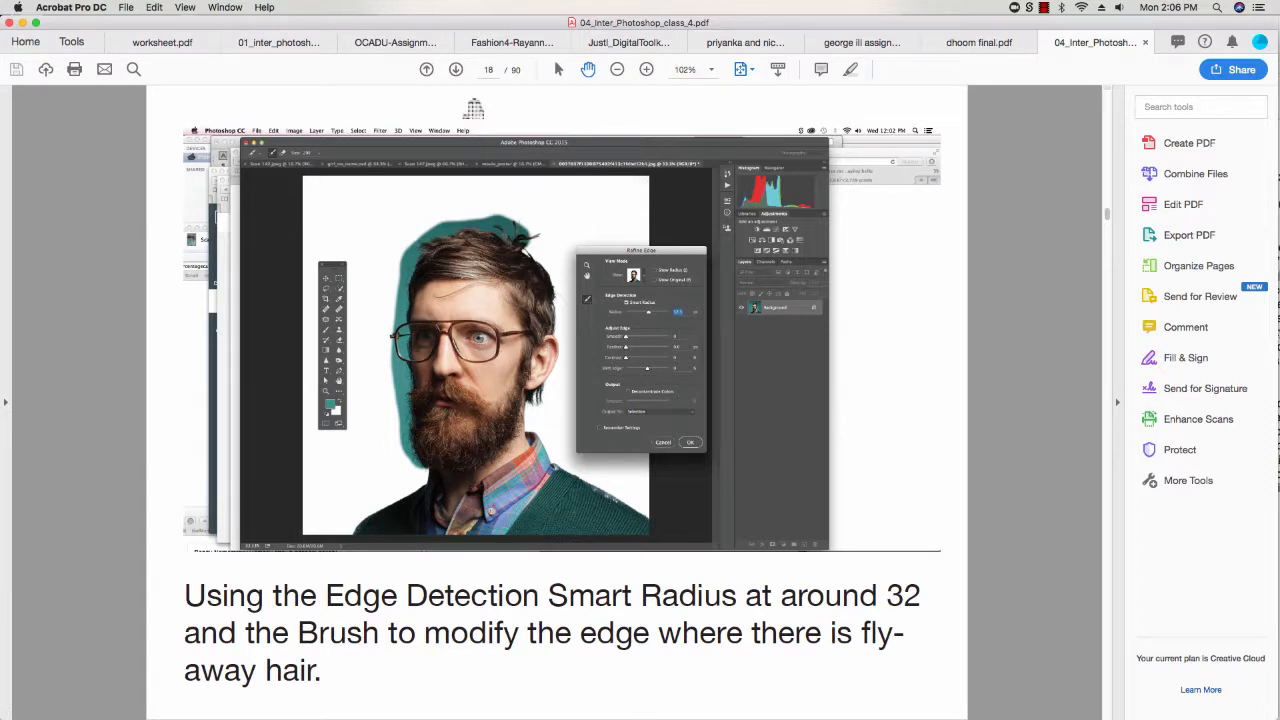
{"action": "left_click", "coordinate": [456, 71]}
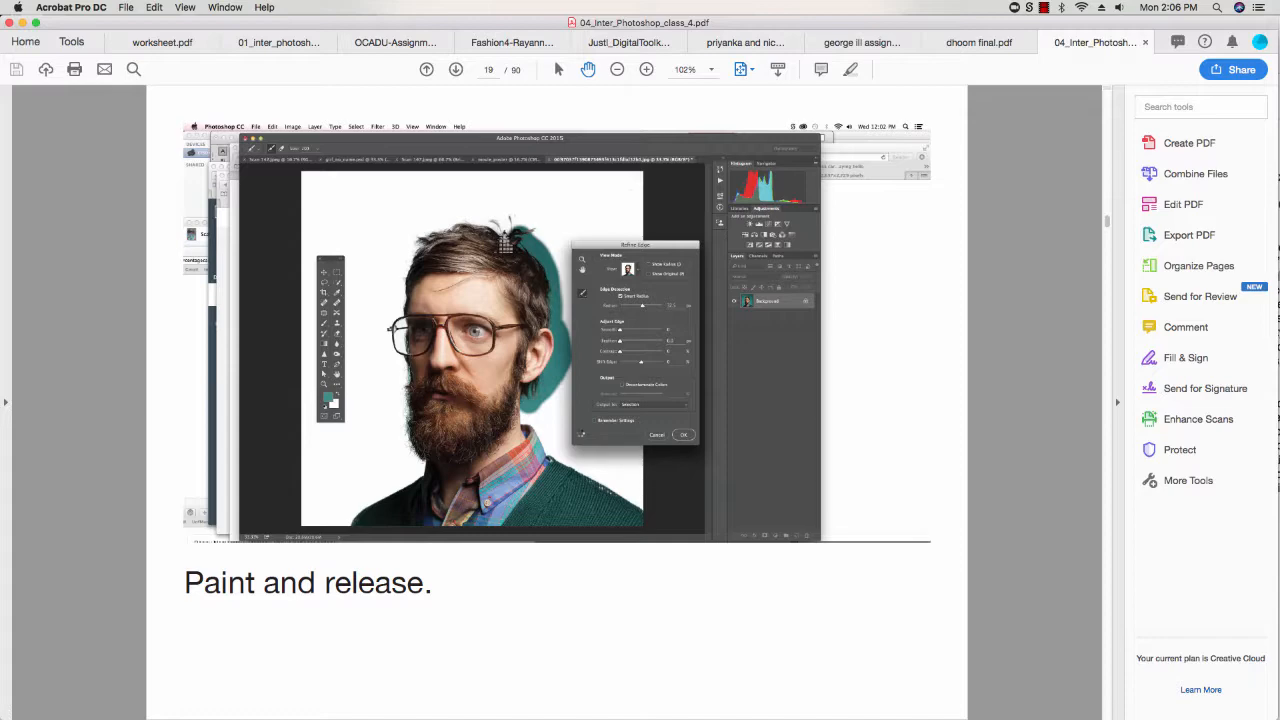
Step: Switch to Photoshop, duplicate Layer 0 copy in guy.jpg, and hide Layer 1, Layer 0 copy and Layer 0
{"action": "key", "text": "super+Tab"}
{"action": "key", "text": "super+Tab"}
{"action": "key", "text": "super+Tab"}
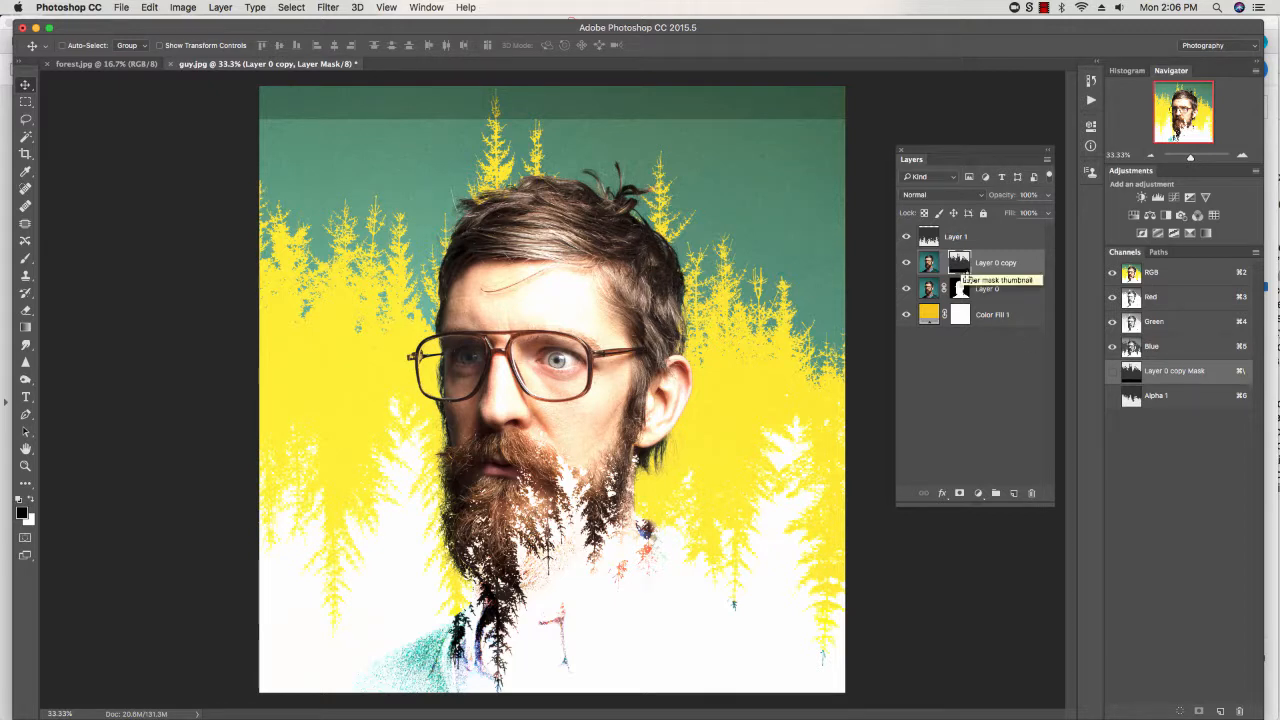
{"action": "key", "text": "super+2"}
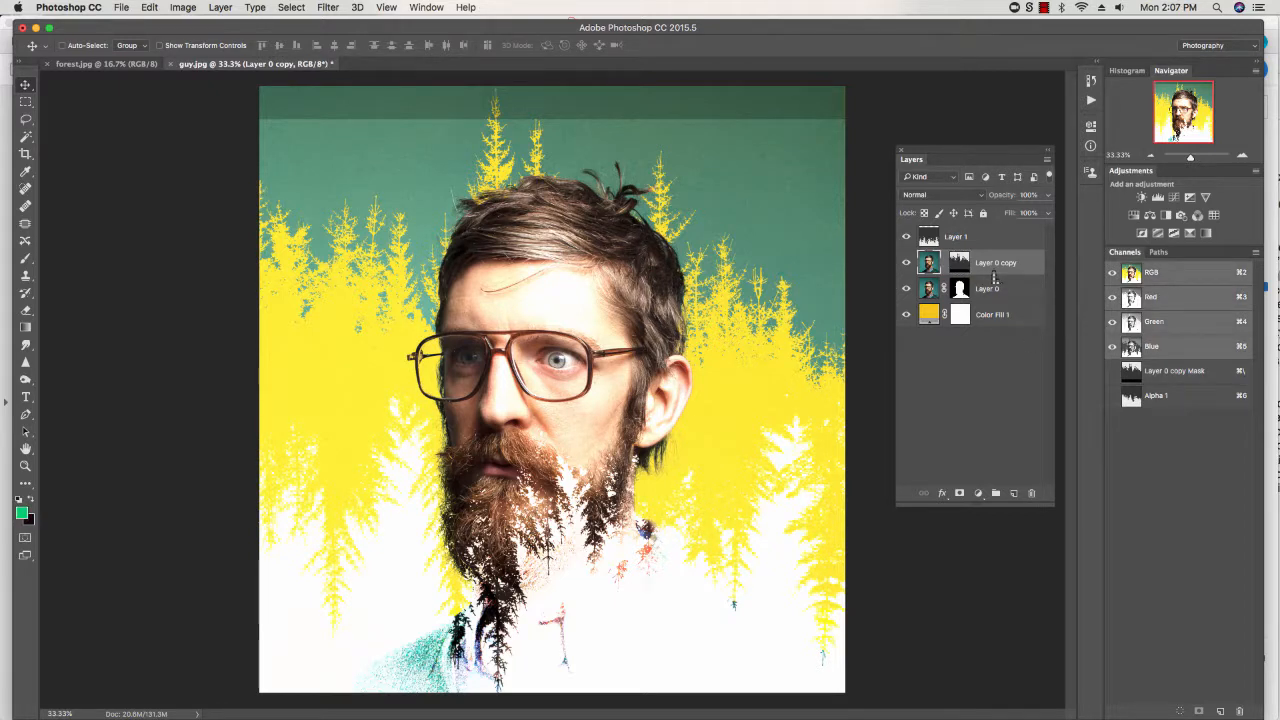
{"action": "key", "text": "super+j"}
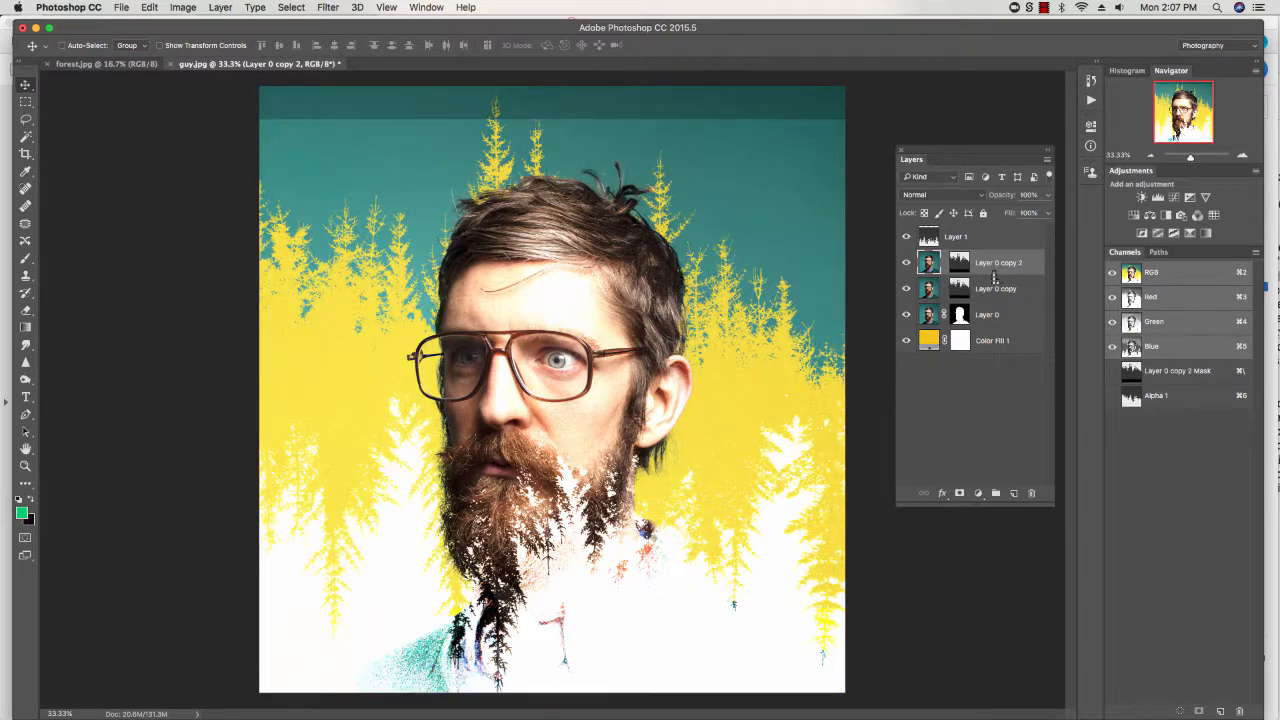
{"action": "left_click_drag", "start_coordinate": [906, 288], "coordinate": [906, 314]}
{"action": "left_click", "coordinate": [906, 236]}
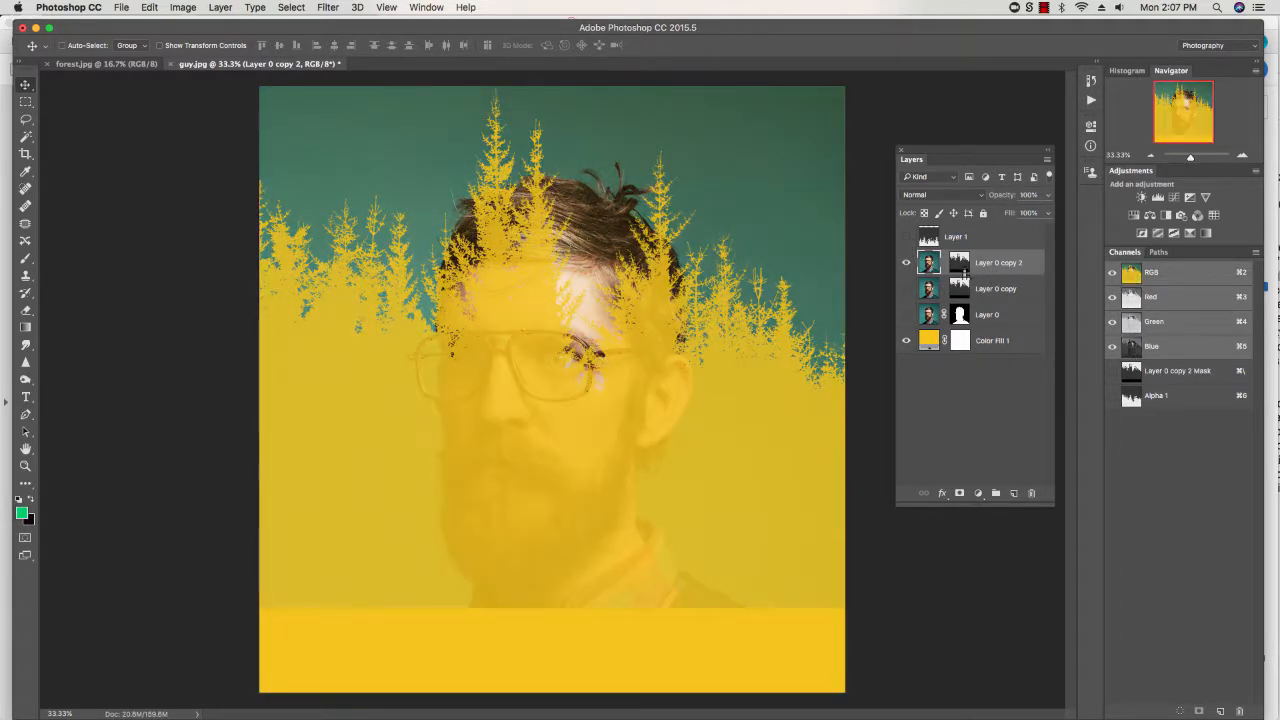
{"action": "left_click", "coordinate": [961, 266]}
{"action": "left_click_drag", "start_coordinate": [961, 266], "coordinate": [1032, 494]}
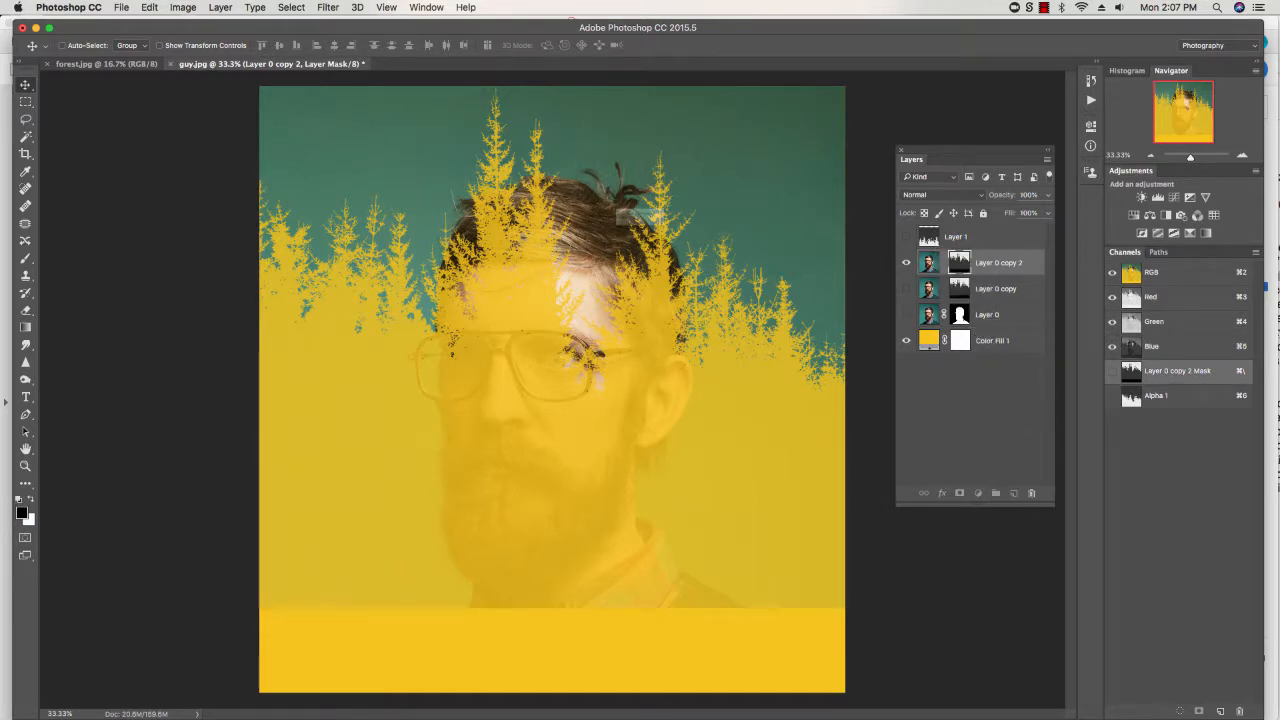
{"action": "left_click", "coordinate": [724, 250]}
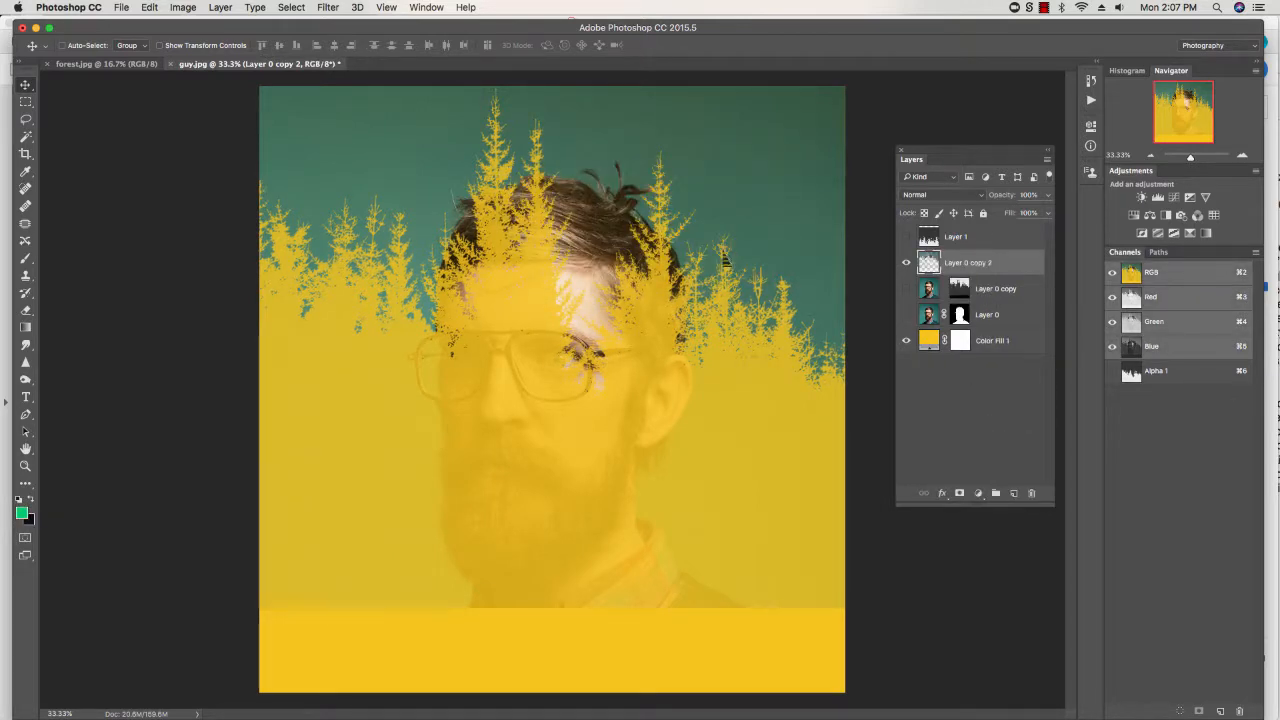
{"action": "key", "text": "super+z"}
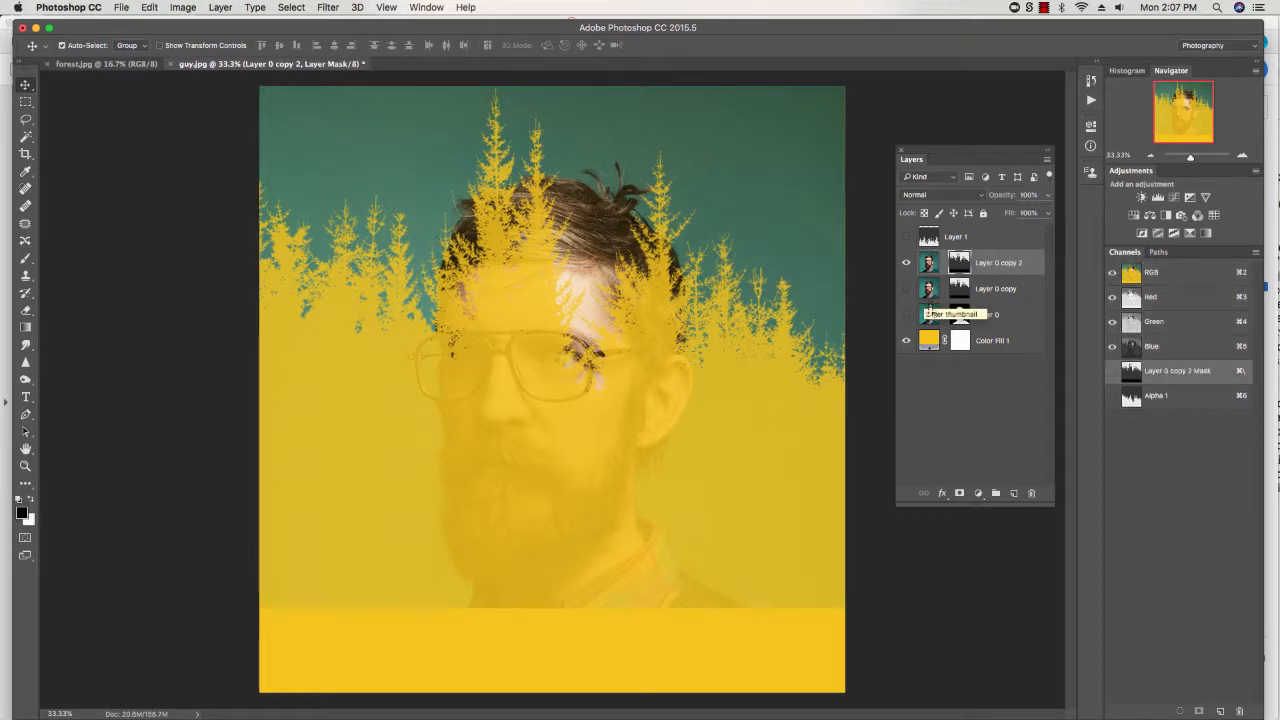
Step: Delete the layer mask from Layer 0 copy 2 without applying it, restoring the full portrait
{"action": "left_click_drag", "start_coordinate": [959, 262], "coordinate": [1032, 494]}
{"action": "left_click", "coordinate": [597, 249]}
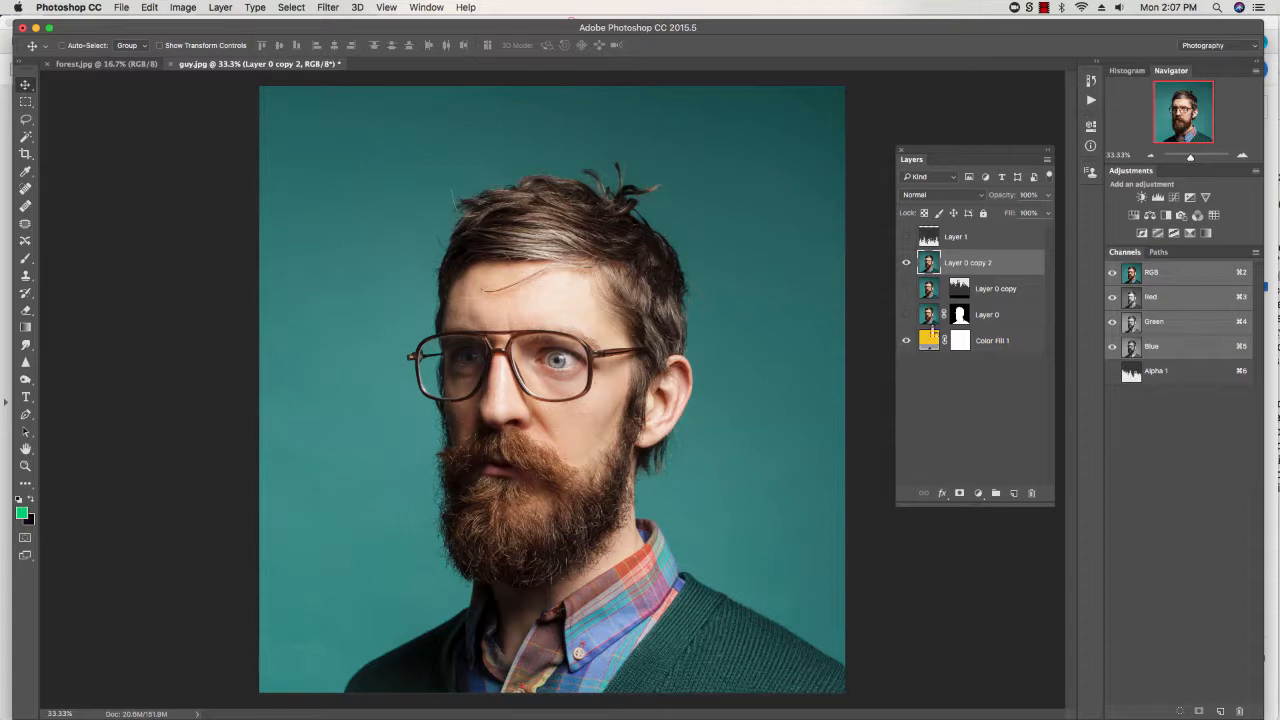
Step: Group Layer 1, Layer 0 copy and Layer 0, and move the group beneath the Color Fill 1 layer
{"action": "left_click", "coordinate": [1014, 299]}
{"action": "left_click_drag", "start_coordinate": [1013, 300], "coordinate": [984, 282]}
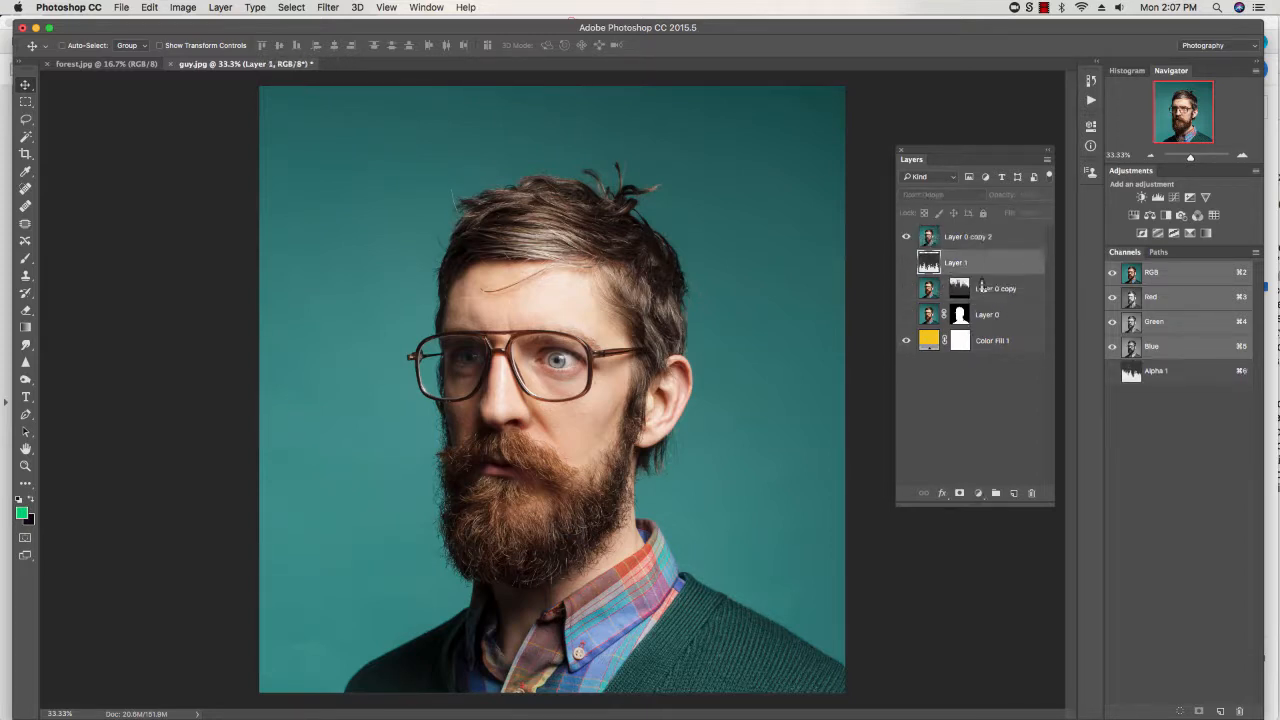
{"action": "left_click", "coordinate": [1001, 318], "text": "shift"}
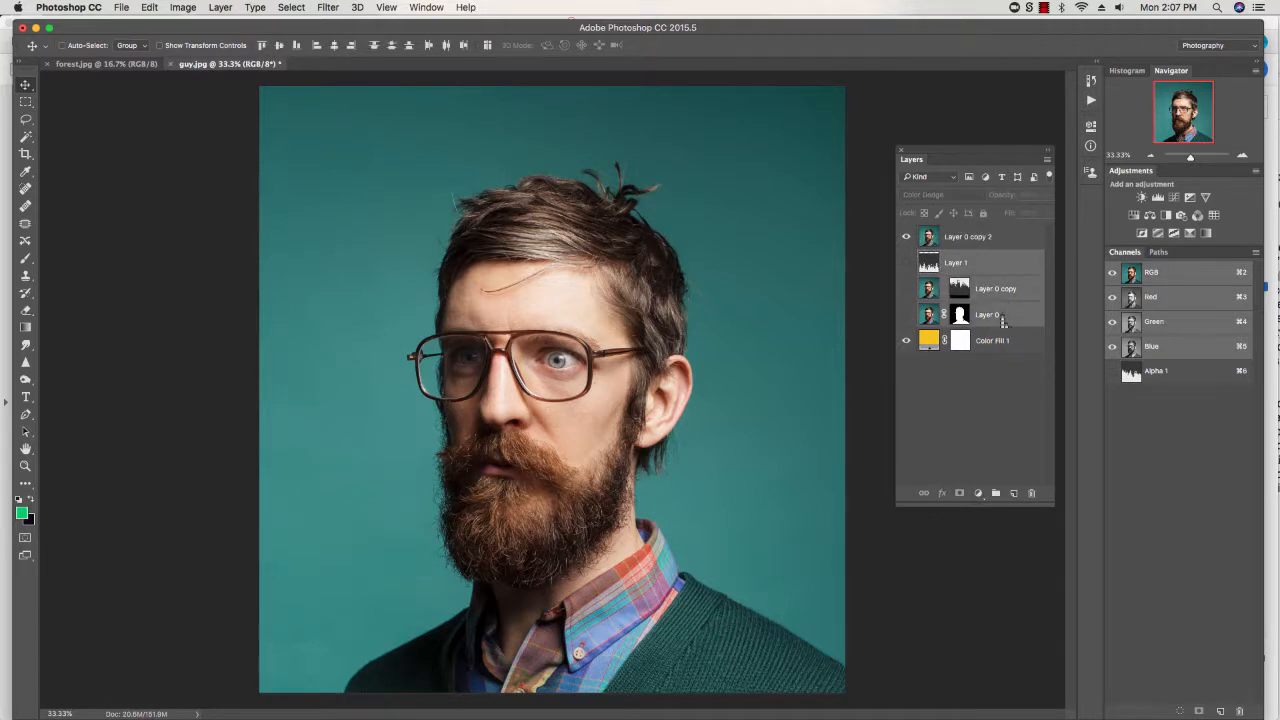
{"action": "key", "text": "super+g"}
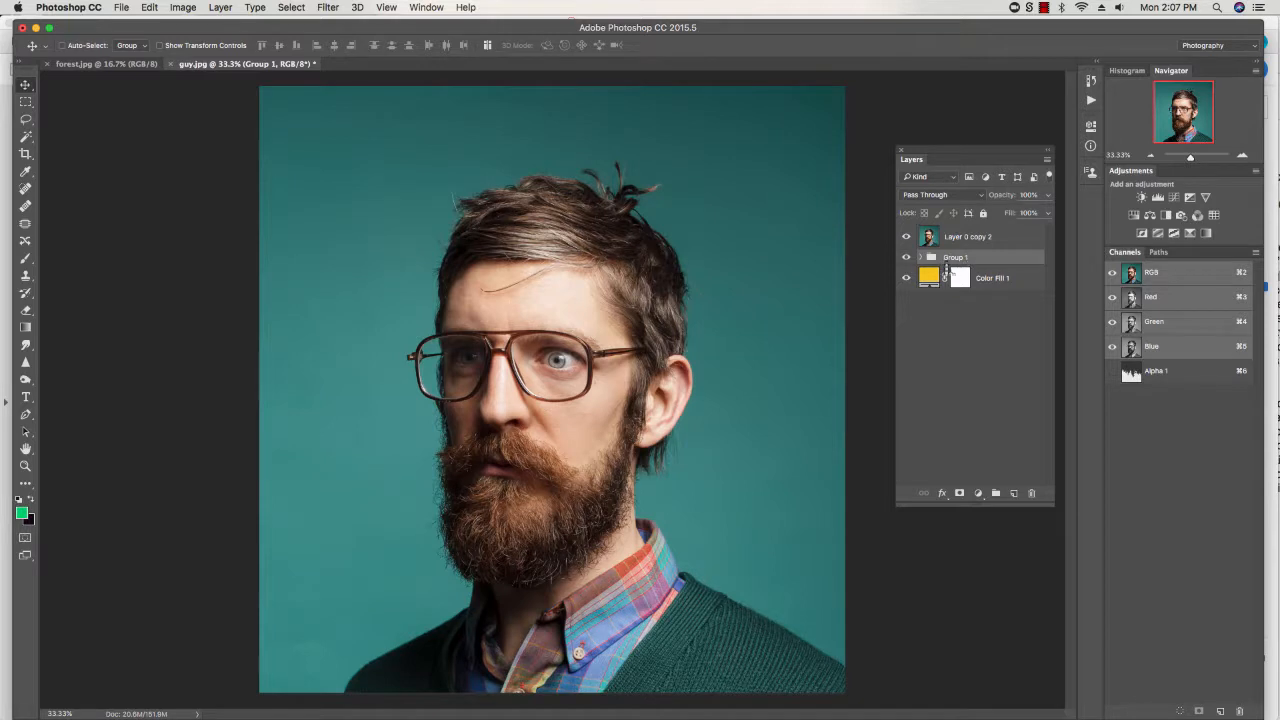
{"action": "left_click_drag", "start_coordinate": [950, 264], "coordinate": [955, 290]}
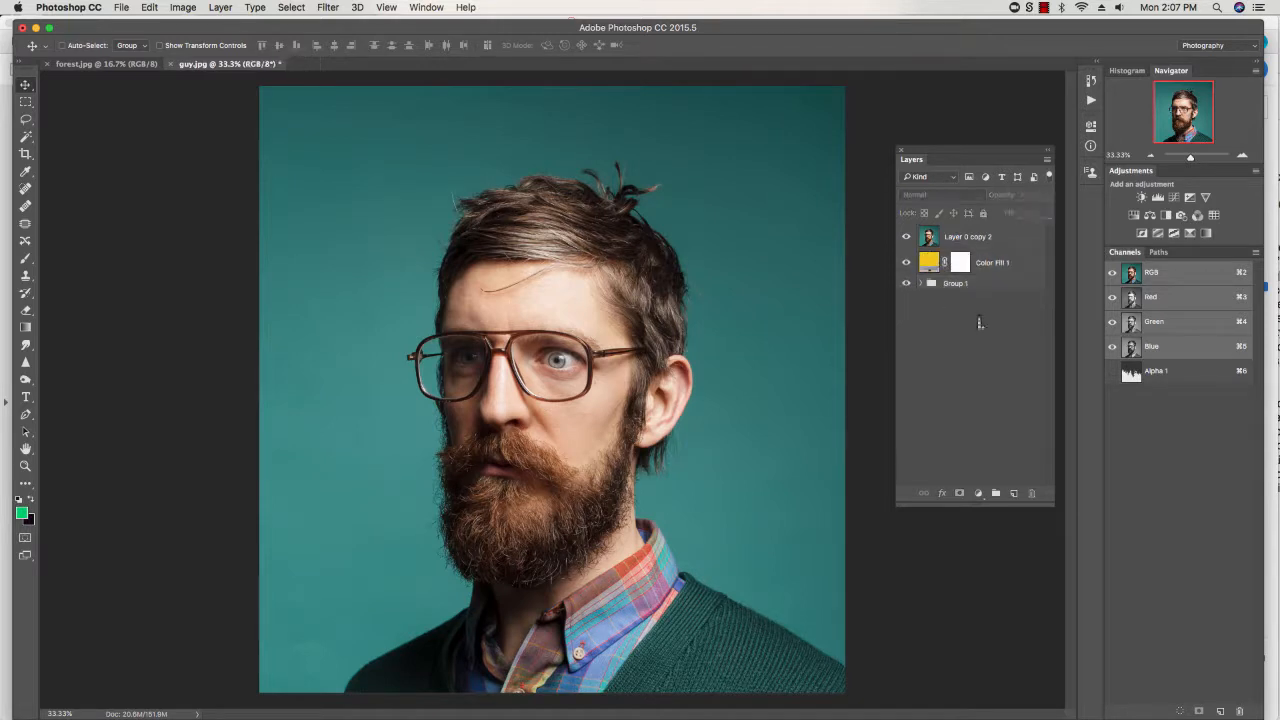
Step: Select the unmasked portrait layer and check the document's dimensions and resolution in Image Size
{"action": "left_click", "coordinate": [984, 240]}
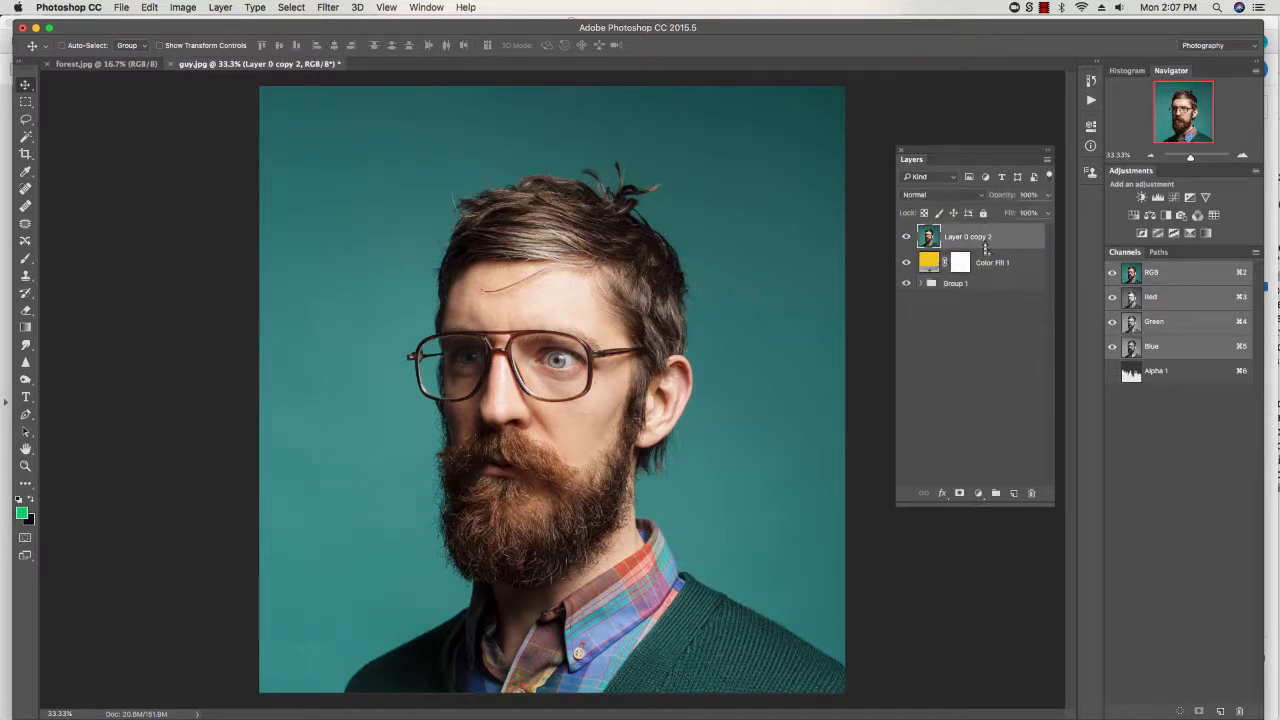
{"action": "left_click", "coordinate": [183, 7]}
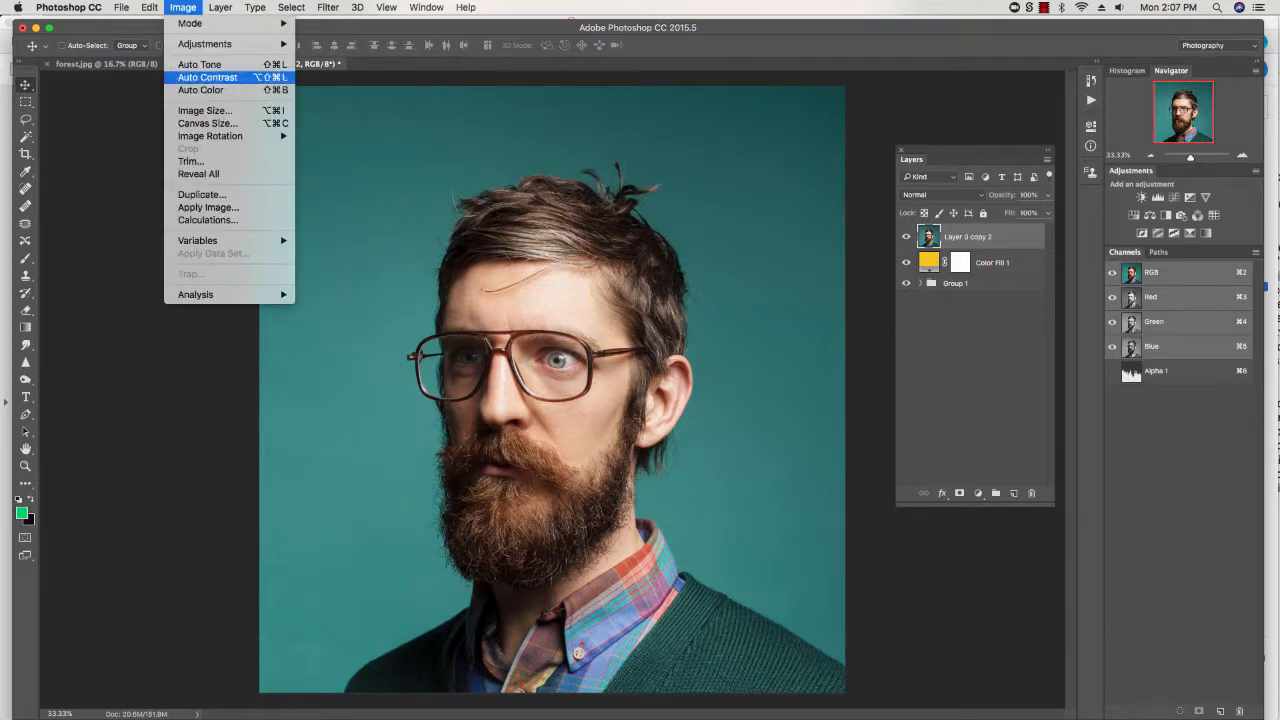
{"action": "left_click", "coordinate": [203, 111]}
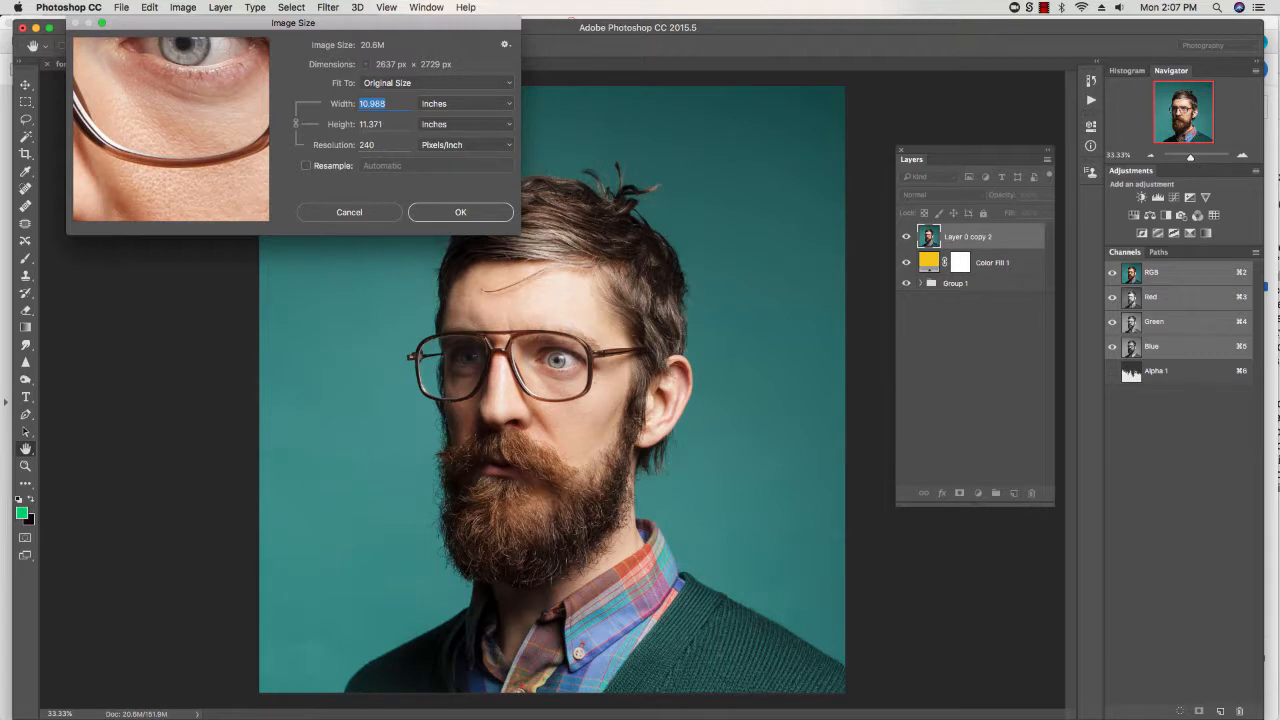
{"action": "left_click", "coordinate": [480, 215]}
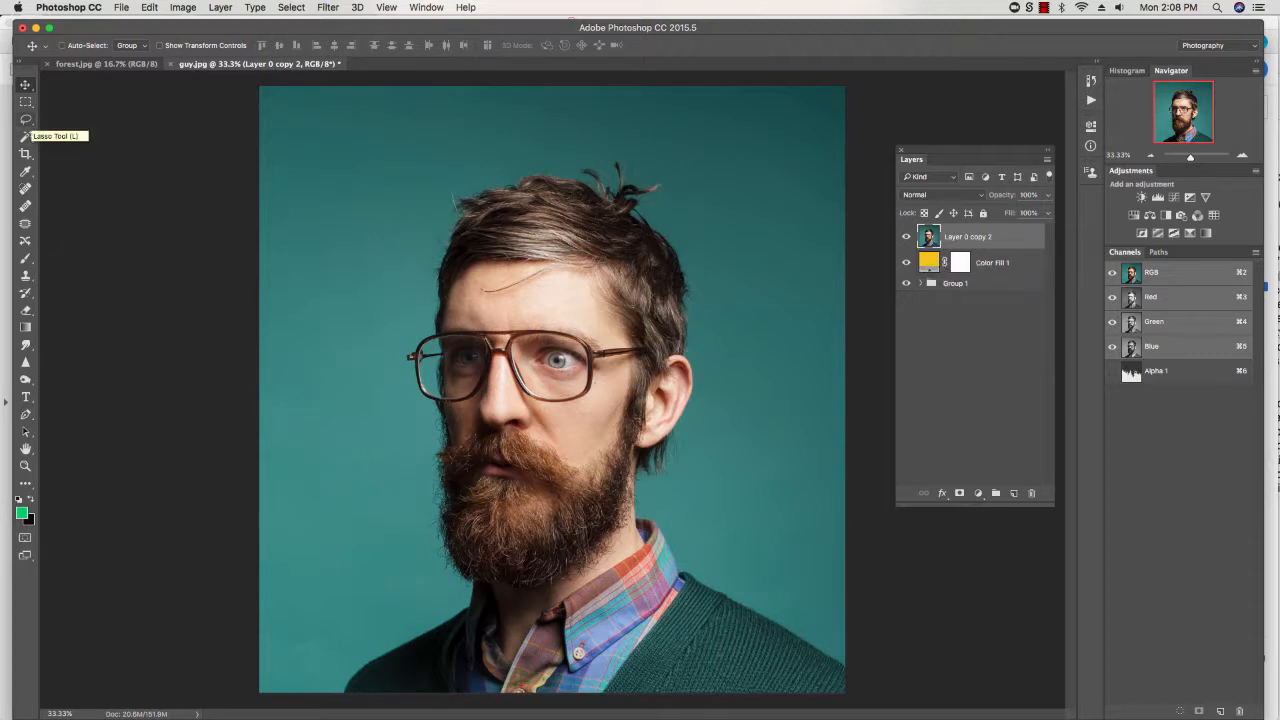
Step: Choose the Quick Selection tool and set its brush size to 125 px
{"action": "left_click", "coordinate": [26, 120]}
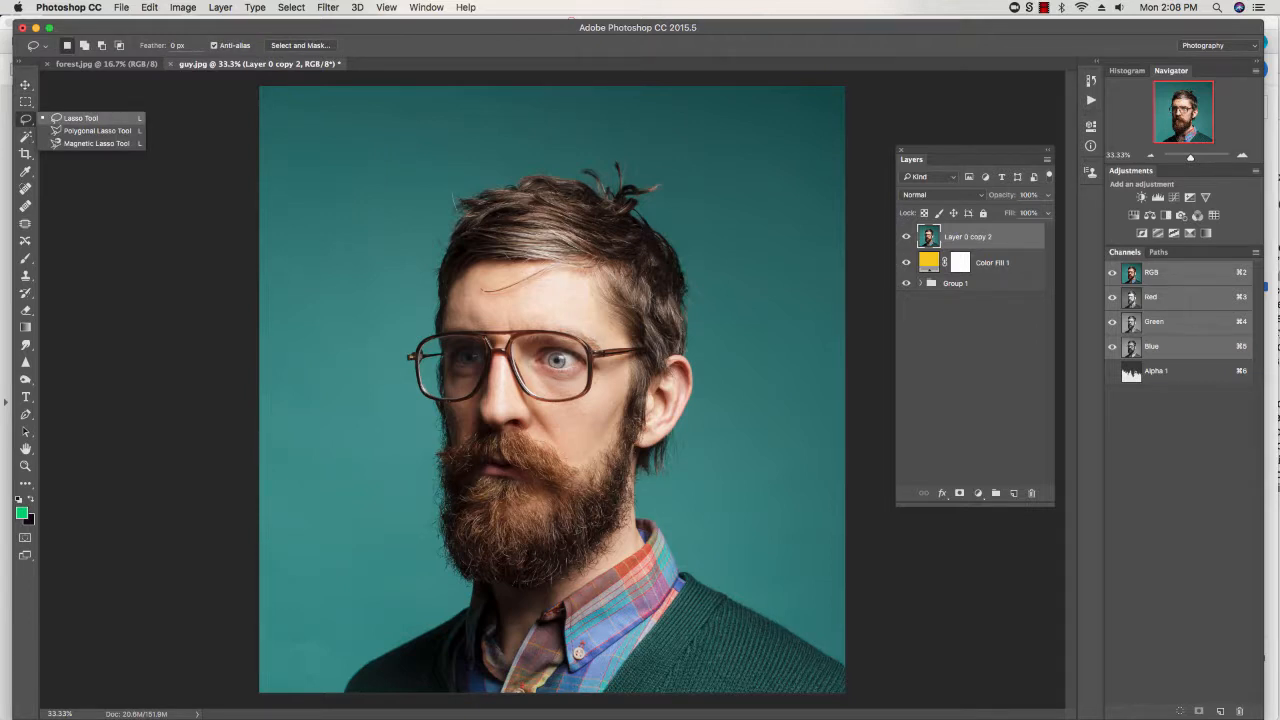
{"action": "left_click", "coordinate": [26, 136]}
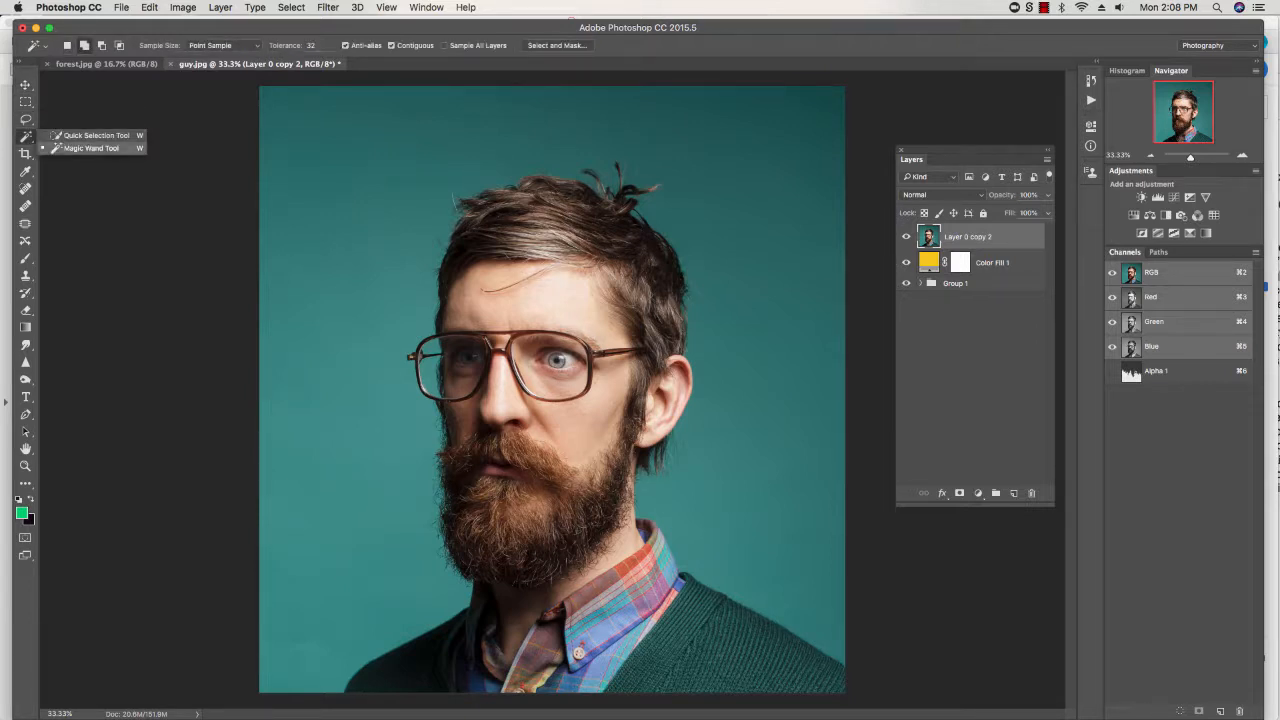
{"action": "left_click", "coordinate": [68, 136]}
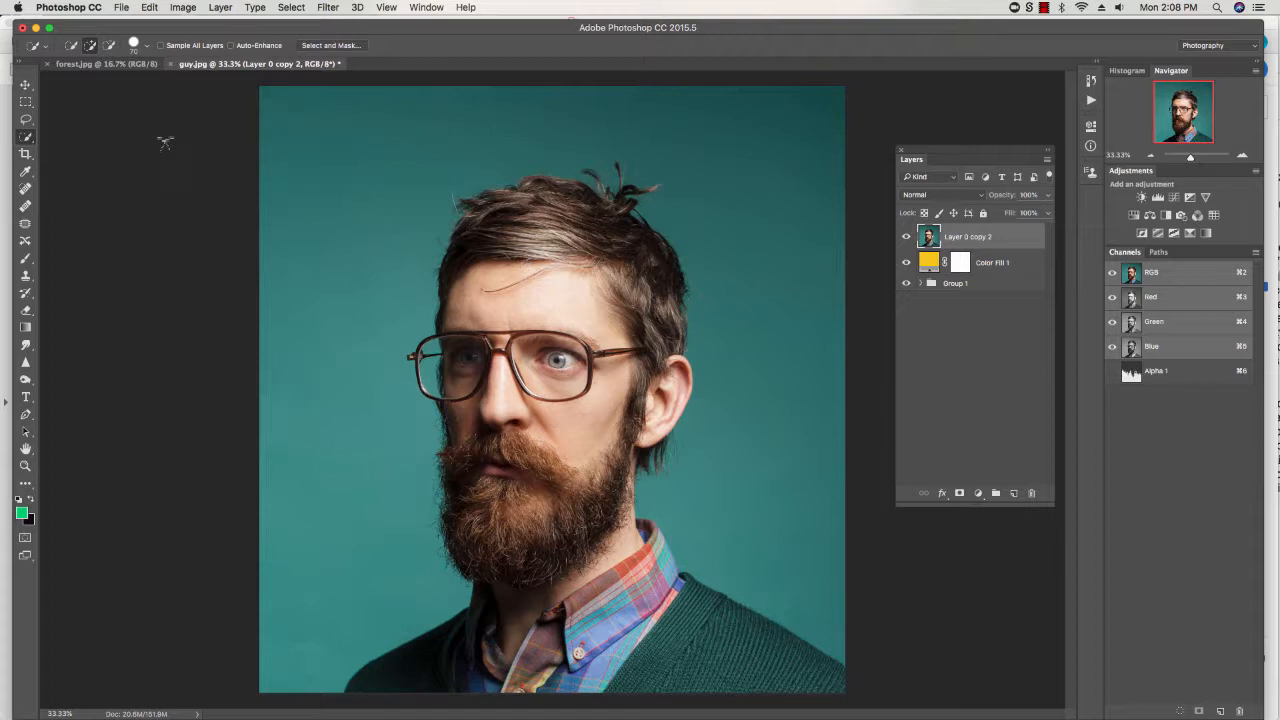
{"action": "left_click", "coordinate": [146, 45]}
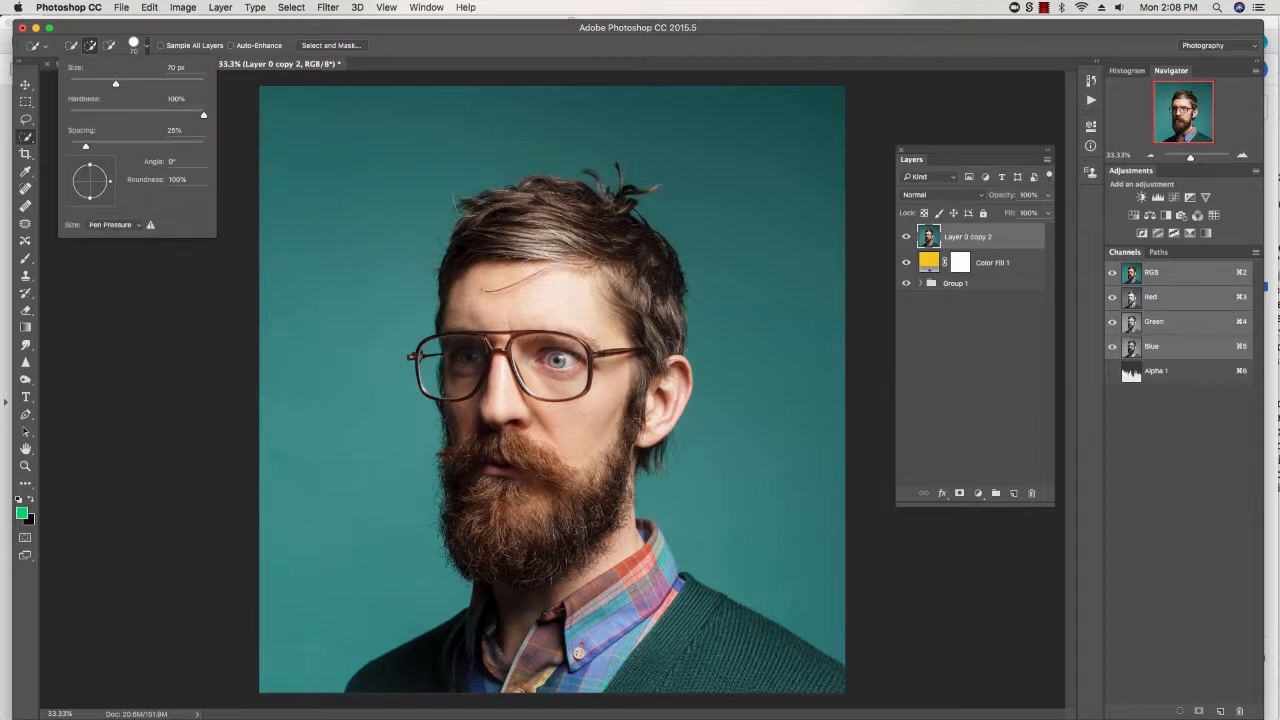
{"action": "left_click_drag", "start_coordinate": [116, 83], "coordinate": [145, 83]}
{"action": "left_click", "coordinate": [483, 157]}
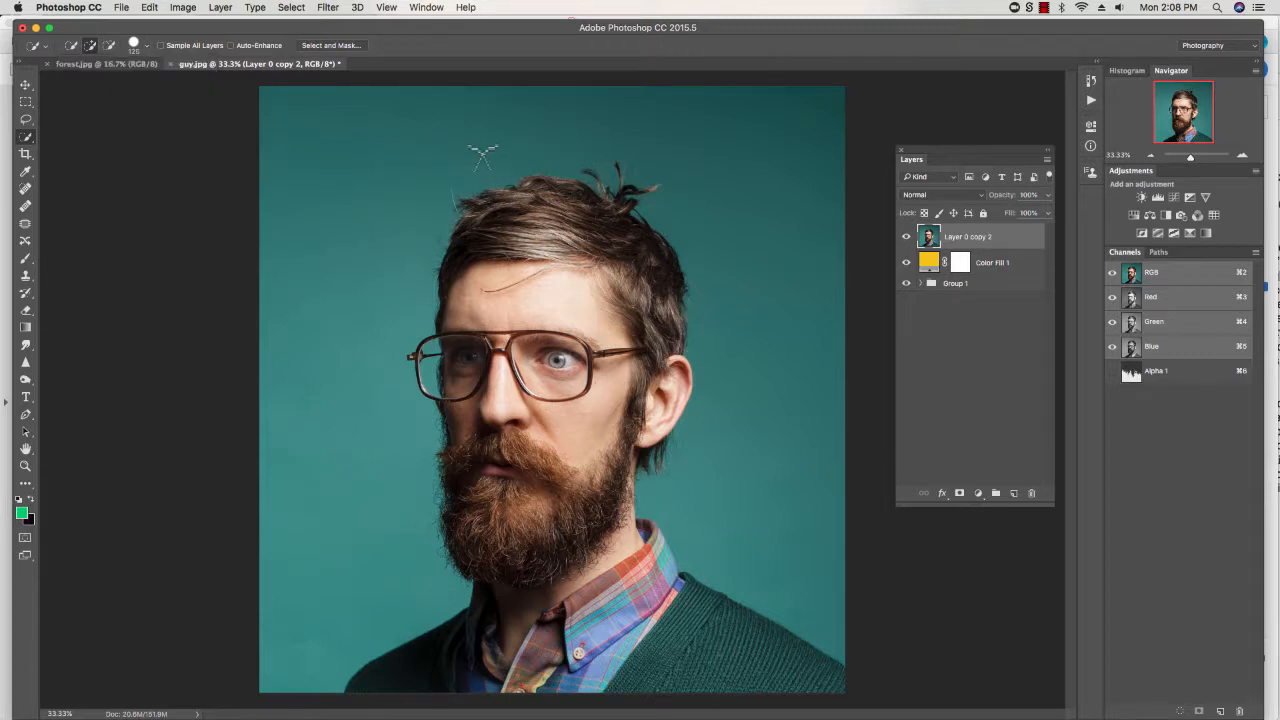
Step: Clear any existing selection, enlarge the Quick Selection brush to 400 px, and select the teal background around the man
{"action": "key", "text": "super+d"}
{"action": "key", "text": "bracketright"}
{"action": "key", "text": "bracketright"}
{"action": "key", "text": "bracketright"}
{"action": "key", "text": "bracketright"}
{"action": "key", "text": "bracketright"}
{"action": "key", "text": "bracketright"}
{"action": "key", "text": "bracketright"}
{"action": "key", "text": "bracketright"}
{"action": "key", "text": "bracketright"}
{"action": "key", "text": "bracketright"}
{"action": "mouse_move", "coordinate": [289, 128]}
{"action": "left_mouse_down"}
{"action": "mouse_move", "coordinate": [652, 98]}
{"action": "mouse_move", "coordinate": [757, 123]}
{"action": "mouse_move", "coordinate": [791, 405]}
{"action": "mouse_move", "coordinate": [626, 162]}
{"action": "mouse_move", "coordinate": [467, 180]}
{"action": "mouse_move", "coordinate": [466, 195]}
{"action": "mouse_move", "coordinate": [395, 155]}
{"action": "mouse_move", "coordinate": [331, 197]}
{"action": "mouse_move", "coordinate": [312, 240]}
{"action": "left_mouse_up"}
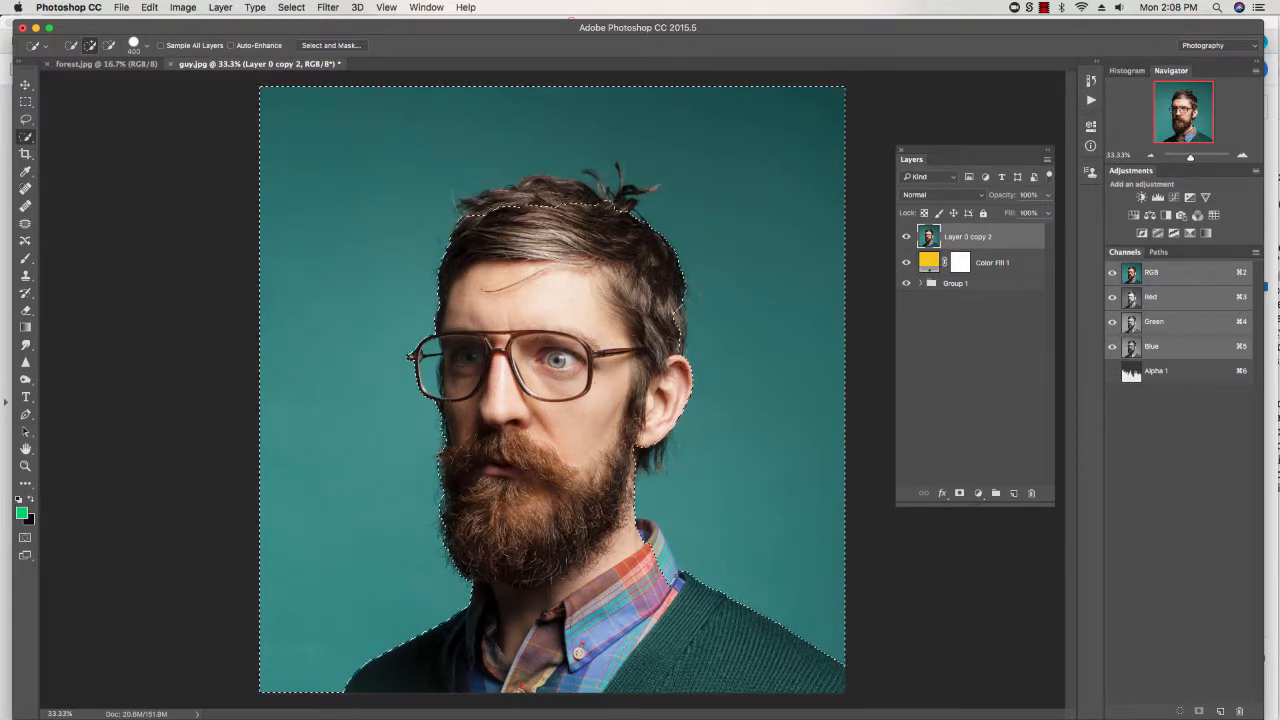
{"action": "left_click", "coordinate": [26, 136]}
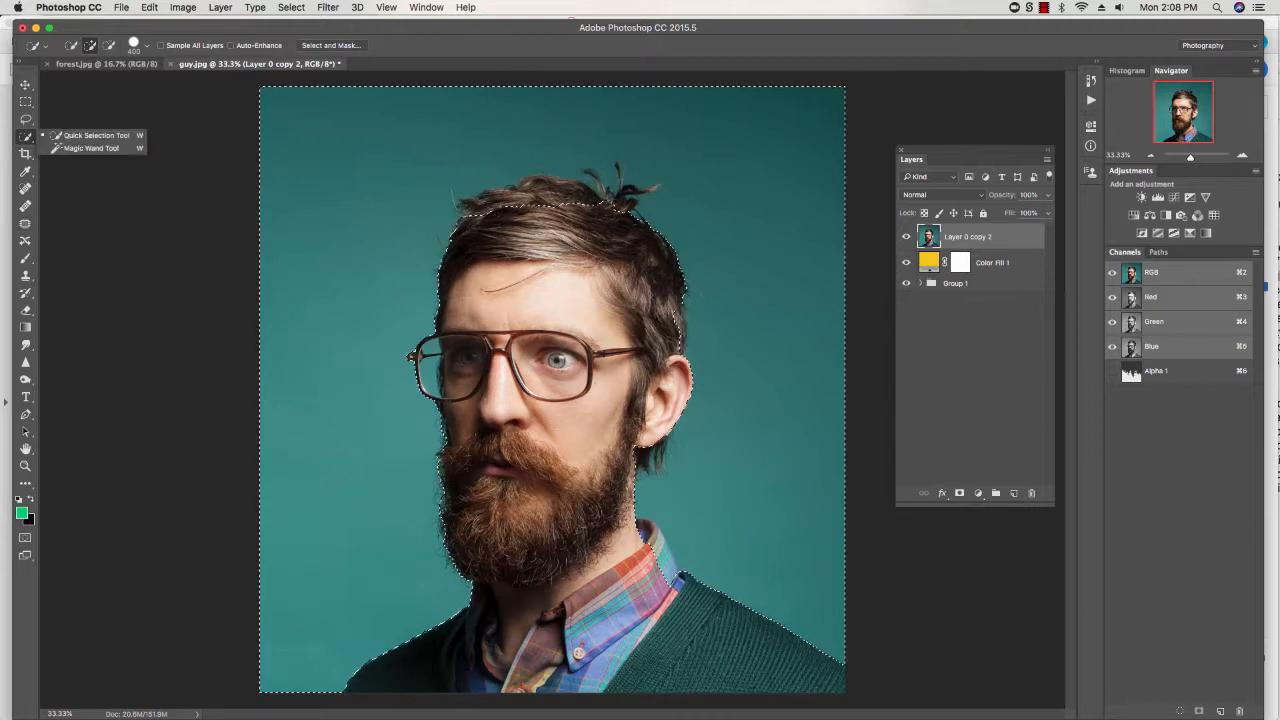
{"action": "left_click", "coordinate": [80, 135]}
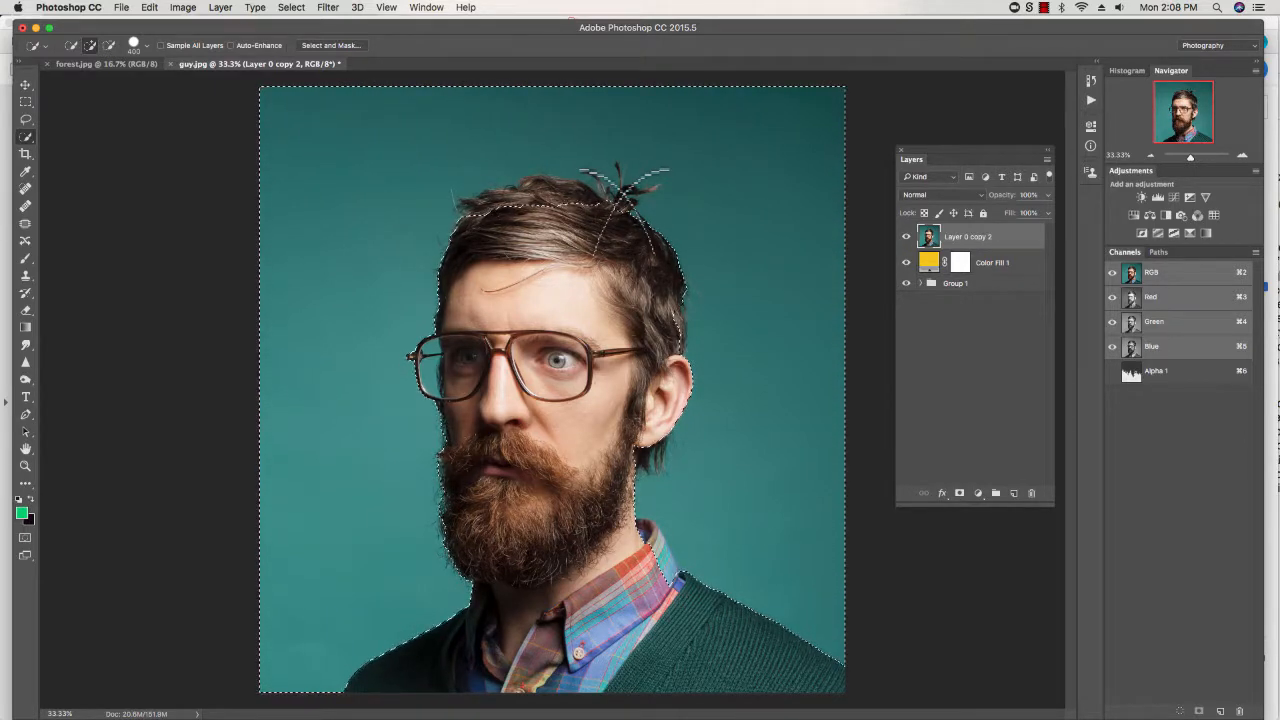
Step: Use the Lasso tool to subtract the hair on top of the head and at the nape from the background selection
{"action": "left_click", "coordinate": [26, 119]}
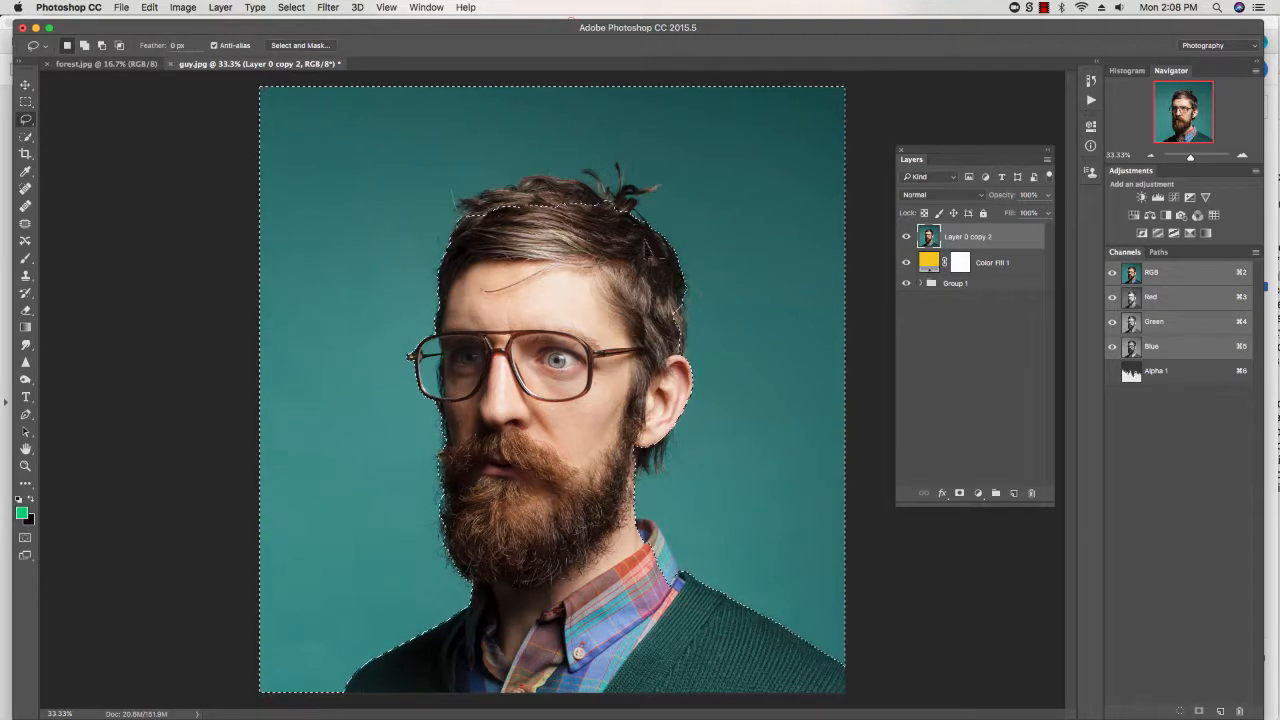
{"action": "key", "text": "shift"}
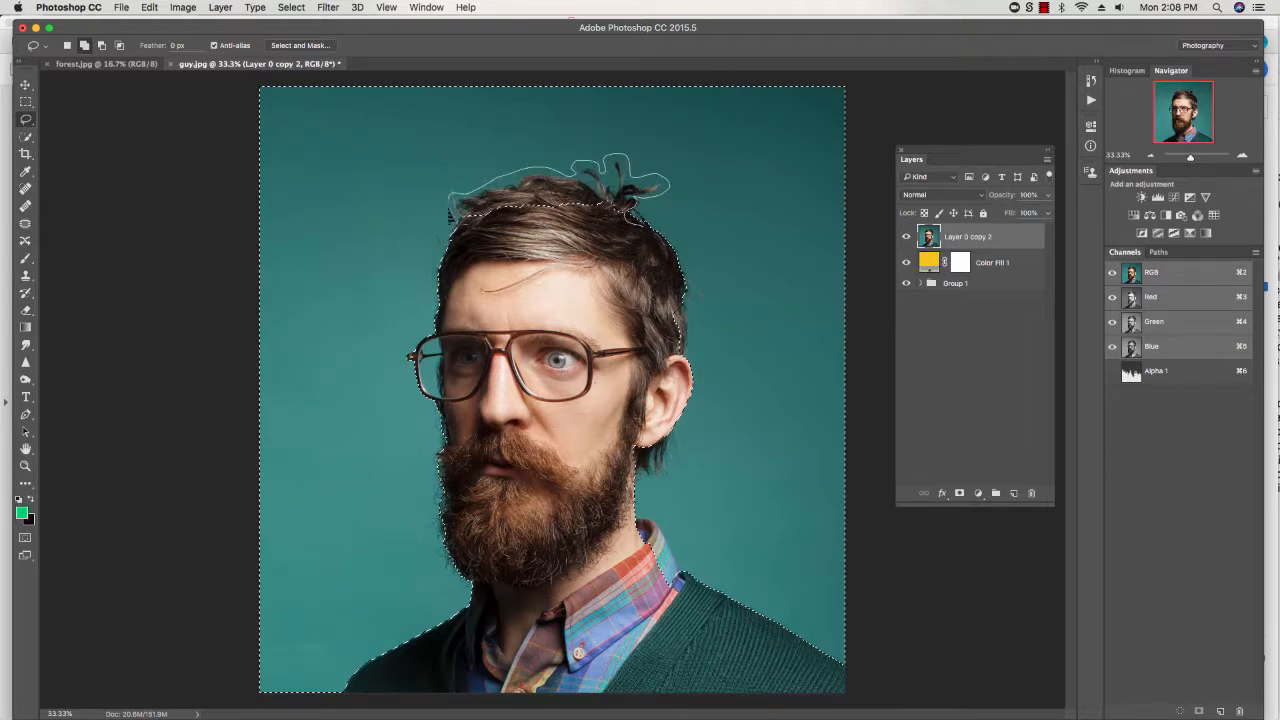
{"action": "left_click_drag", "start_coordinate": [668, 186], "coordinate": [668, 186]}
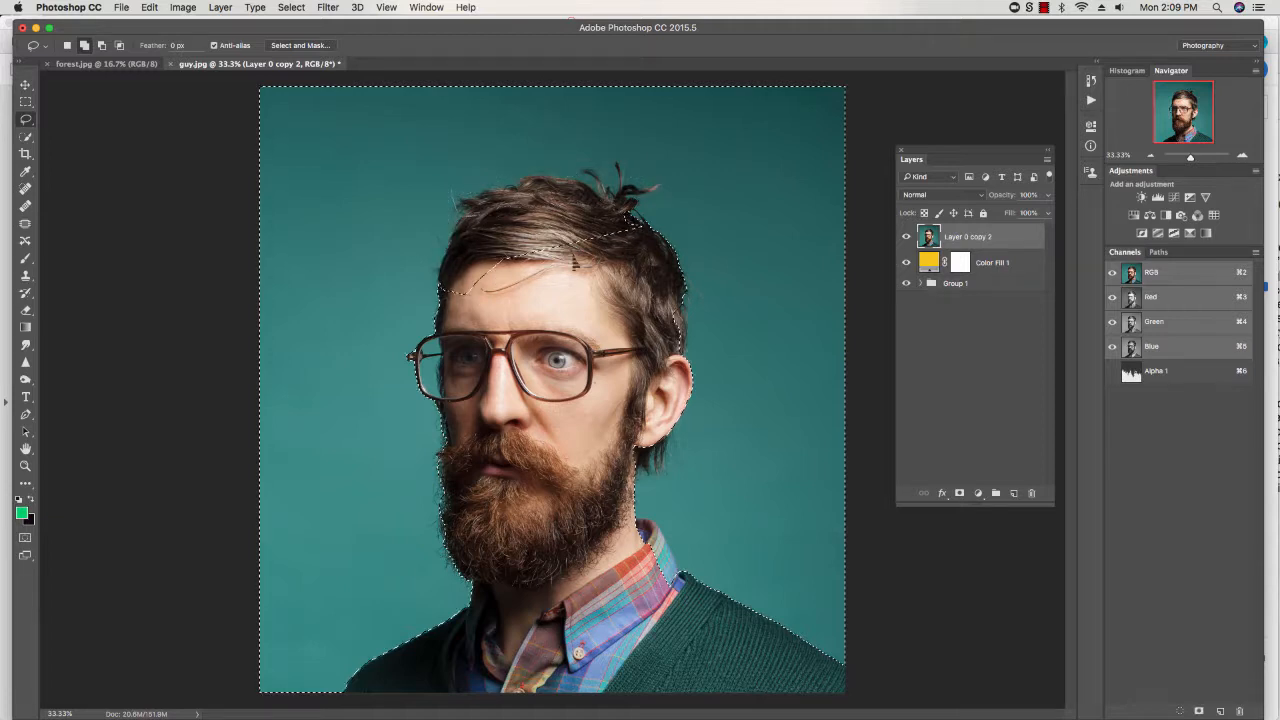
{"action": "key", "text": "super+z"}
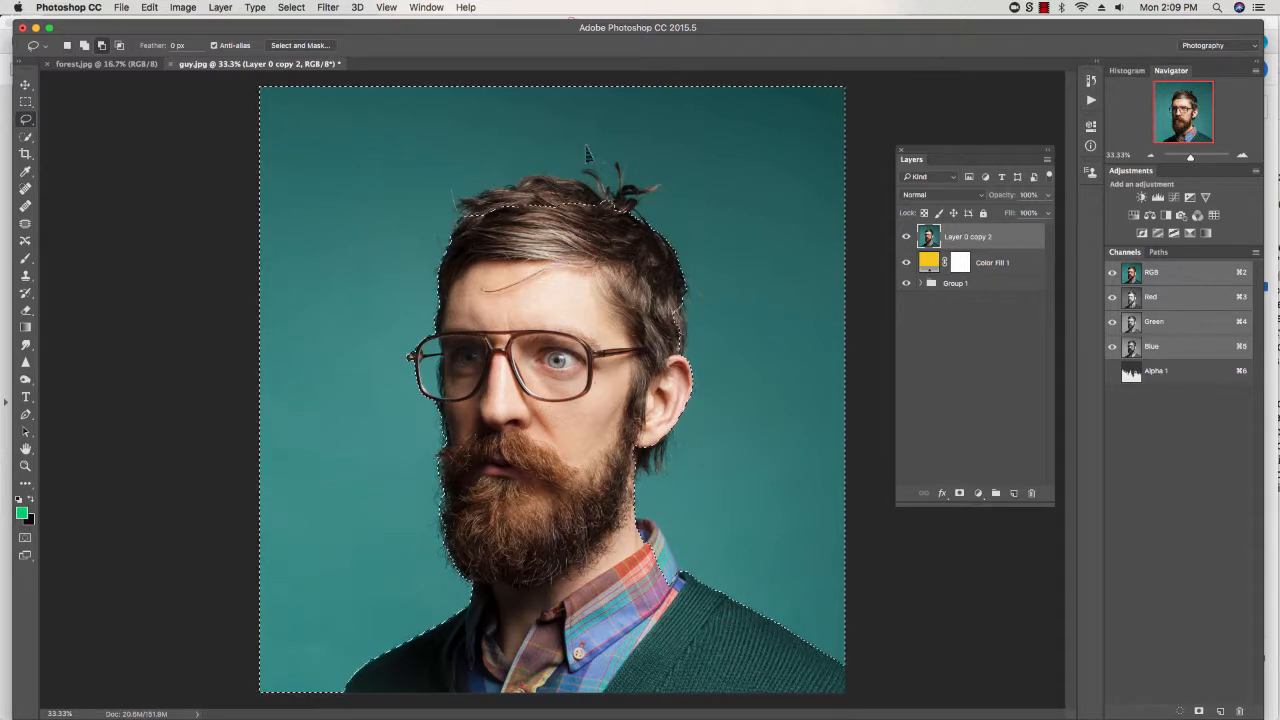
{"action": "mouse_move", "coordinate": [652, 236]}
{"action": "left_mouse_down"}
{"action": "mouse_move", "coordinate": [666, 195]}
{"action": "mouse_move", "coordinate": [624, 157]}
{"action": "mouse_move", "coordinate": [606, 182]}
{"action": "mouse_move", "coordinate": [589, 170]}
{"action": "mouse_move", "coordinate": [484, 188]}
{"action": "left_mouse_up"}
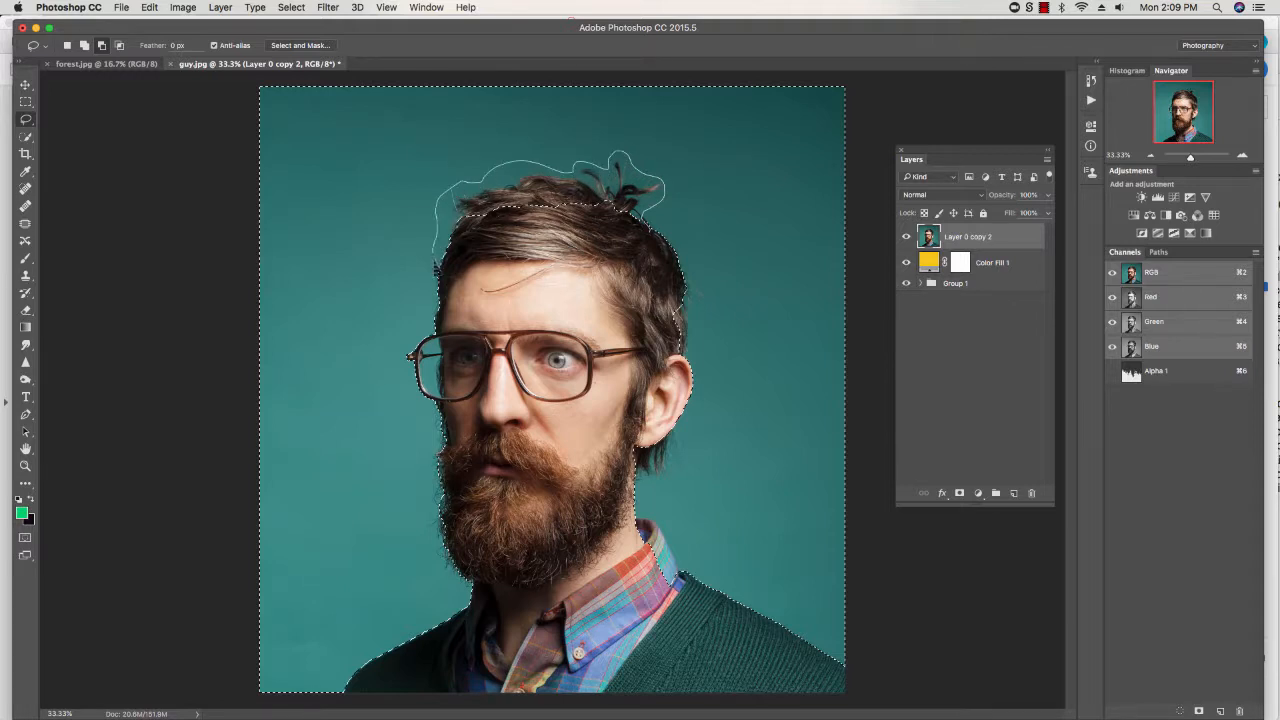
{"action": "mouse_move", "coordinate": [452, 278]}
{"action": "left_mouse_down"}
{"action": "mouse_move", "coordinate": [466, 234]}
{"action": "mouse_move", "coordinate": [522, 222]}
{"action": "mouse_move", "coordinate": [618, 228]}
{"action": "mouse_move", "coordinate": [638, 244]}
{"action": "left_mouse_up"}
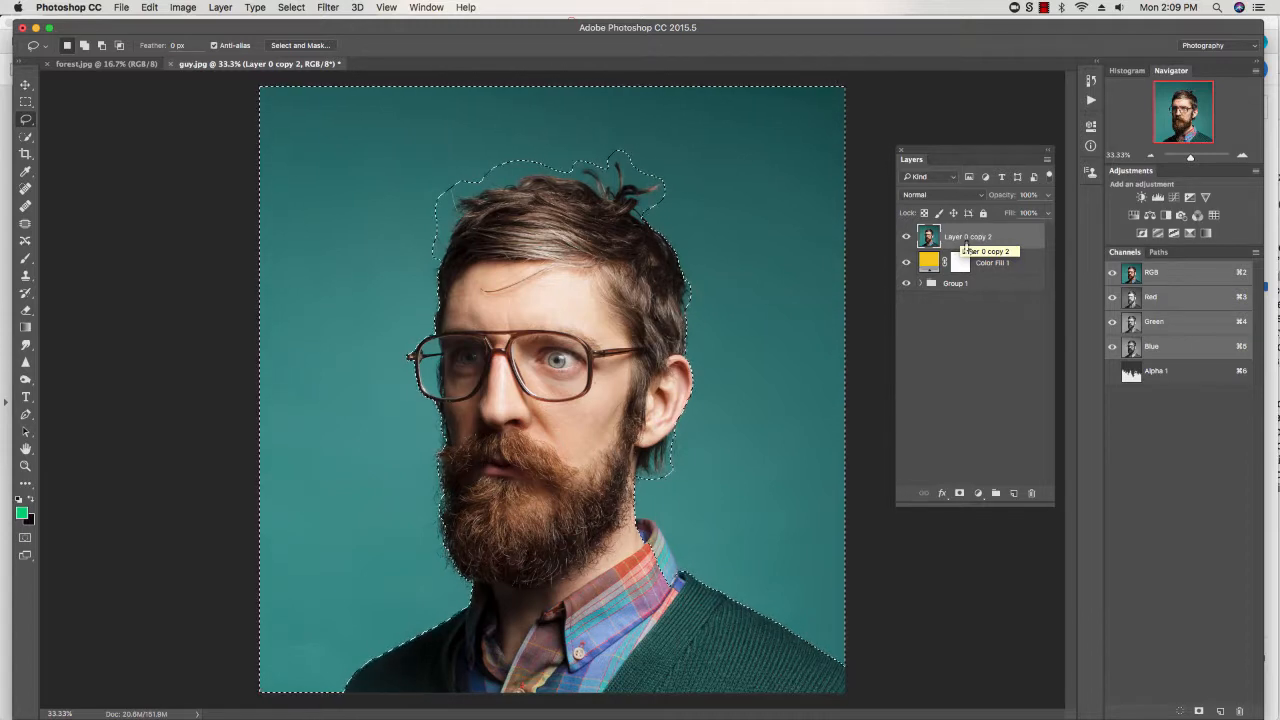
Step: Test the background selection as a layer mask, undo it, and subtract the shirt collar from the selection with the Lasso tool
{"action": "left_click", "coordinate": [959, 493], "text": "alt"}
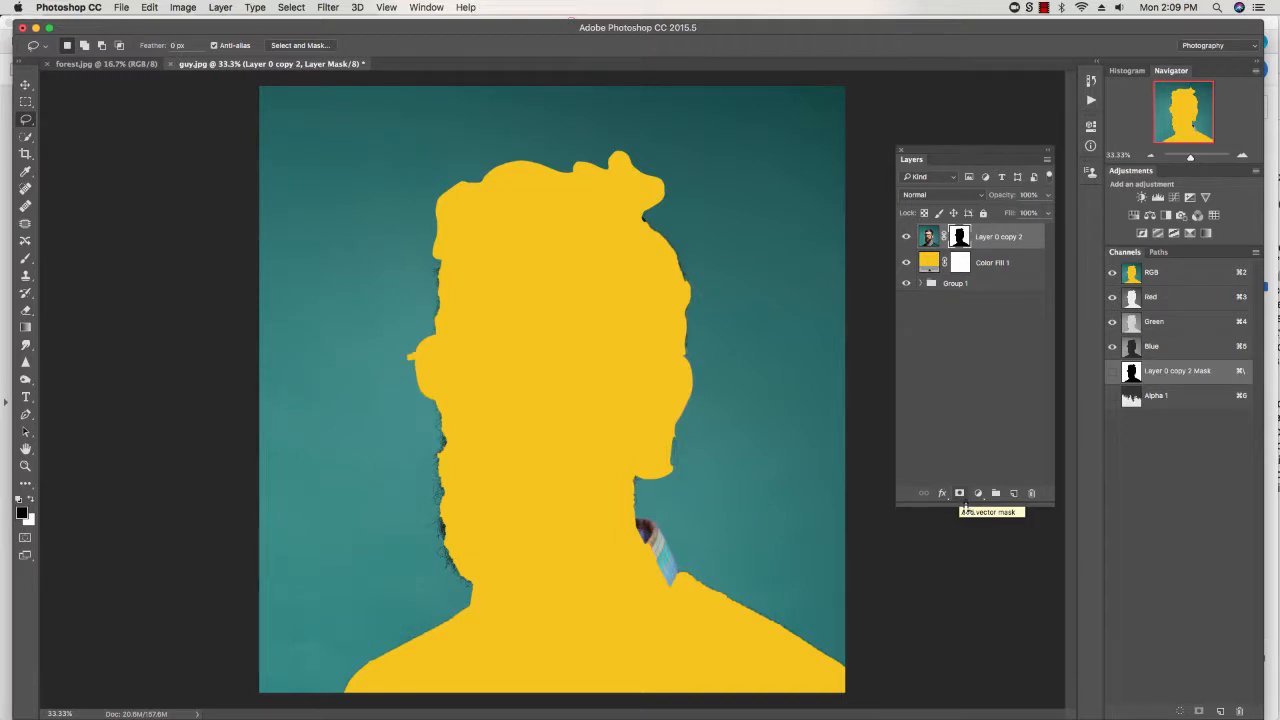
{"action": "key", "text": "super+z"}
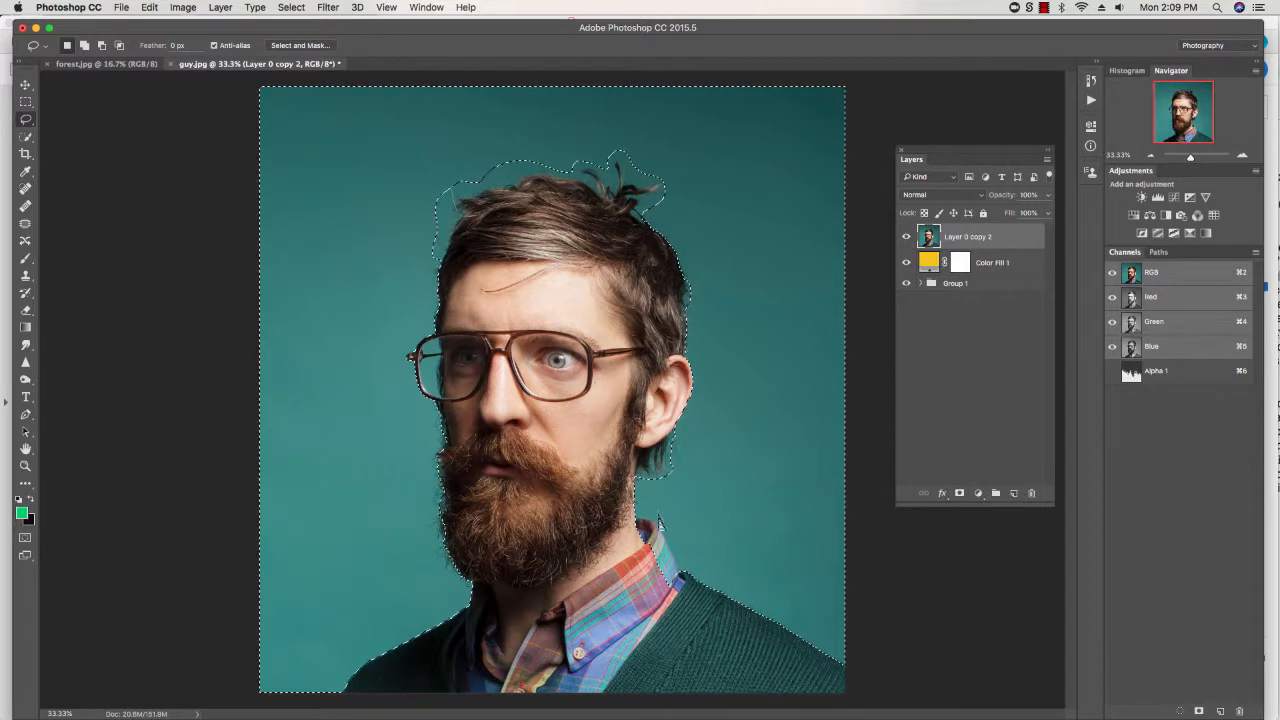
{"action": "key", "text": "alt"}
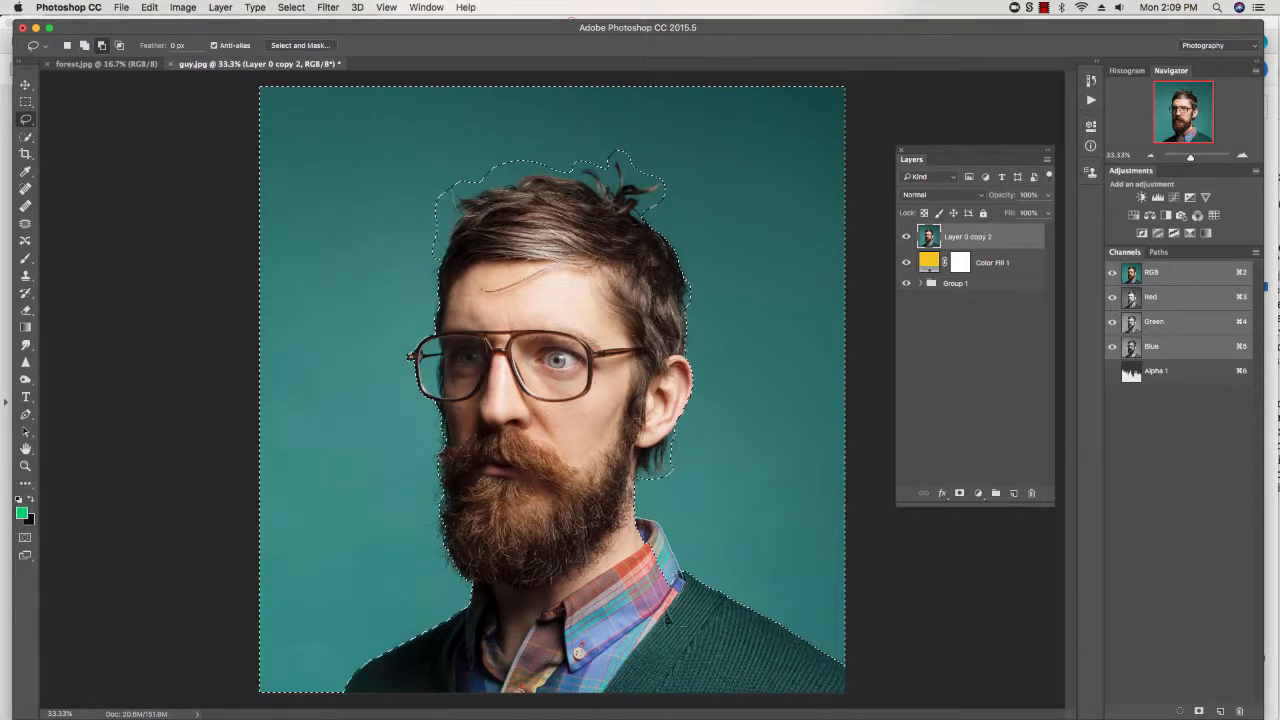
Step: Try the corrected selection as a mask, undo it, then invert the selection and mask Layer 0 copy 2 to isolate the man
{"action": "left_click", "coordinate": [959, 493]}
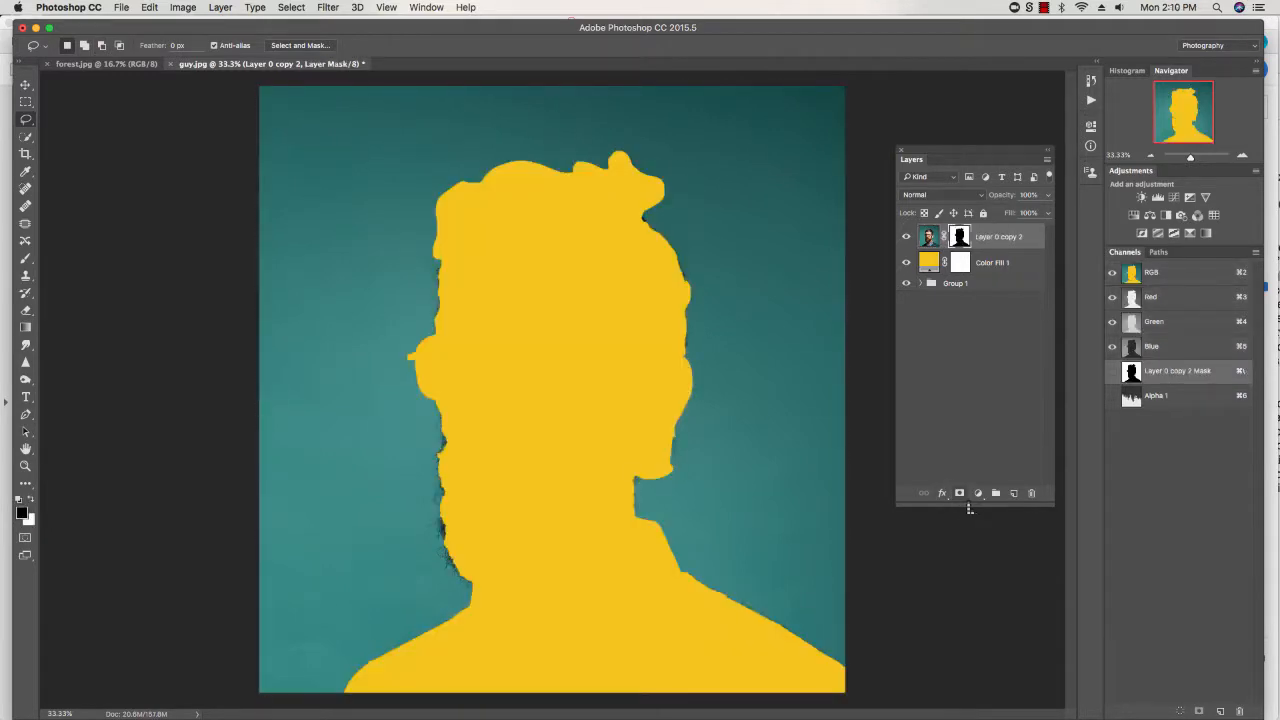
{"action": "key", "text": "super+z"}
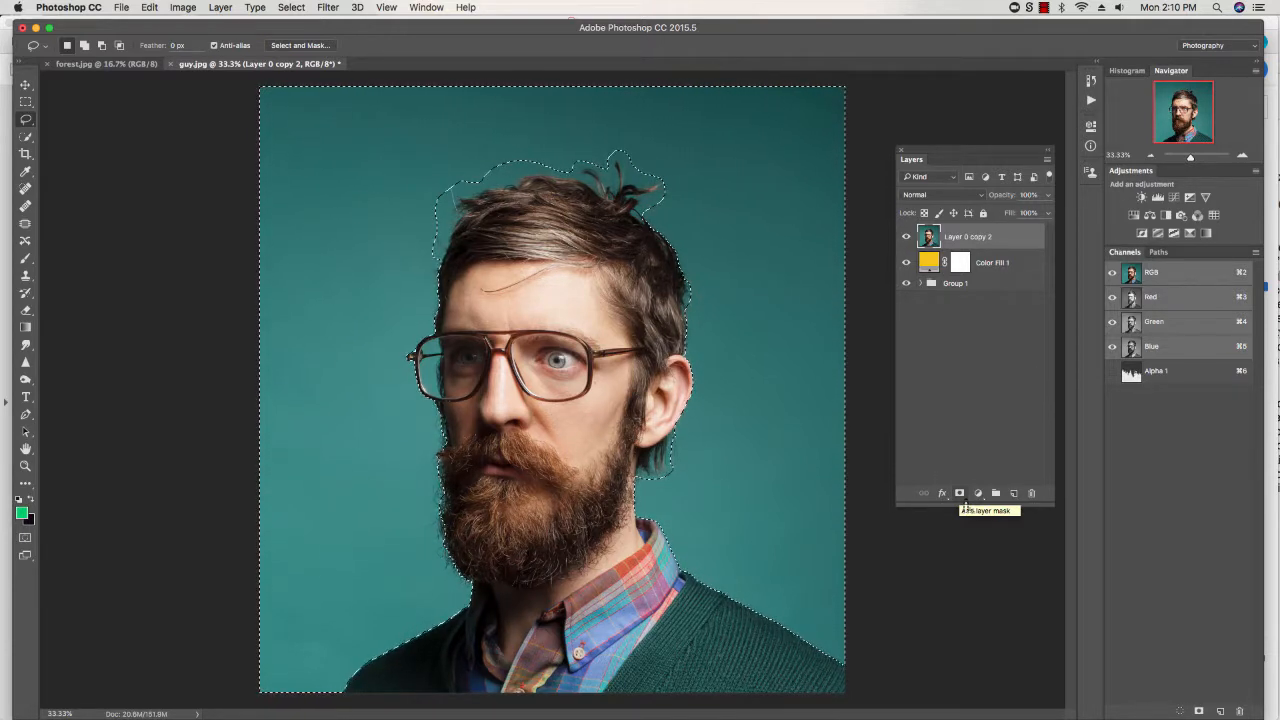
{"action": "left_click", "coordinate": [291, 7]}
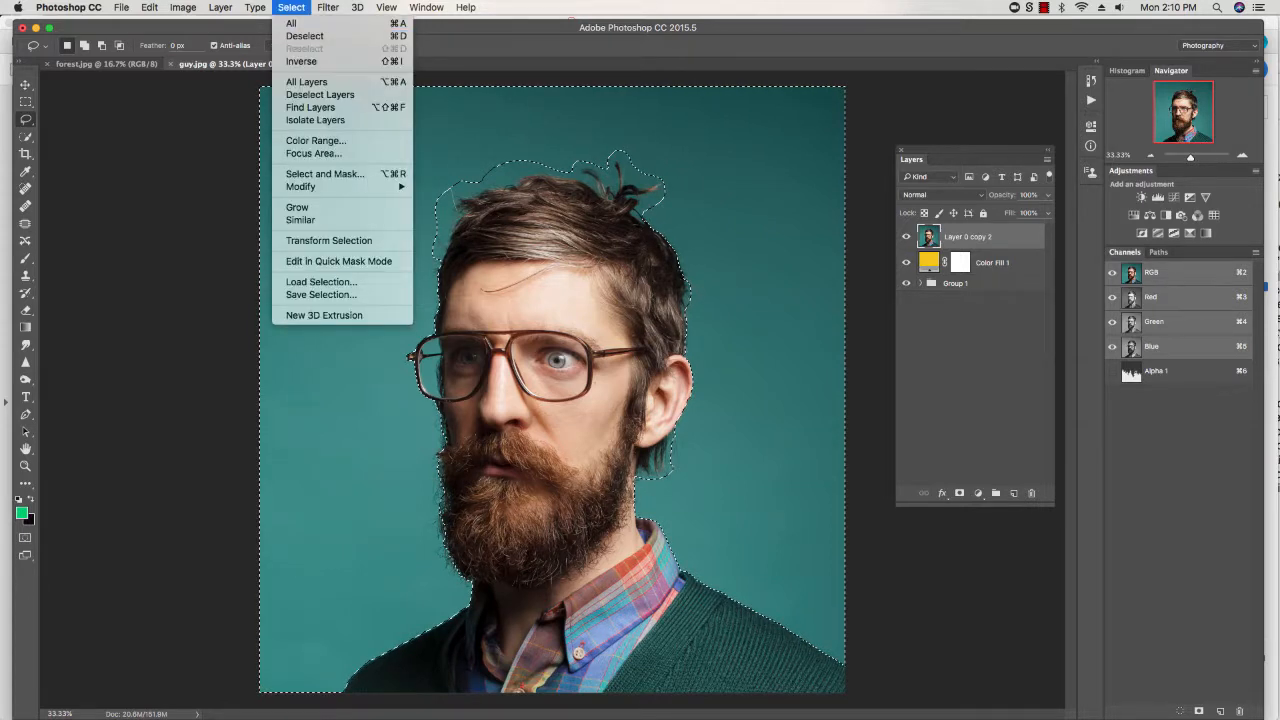
{"action": "left_click", "coordinate": [301, 61]}
{"action": "left_click", "coordinate": [959, 493]}
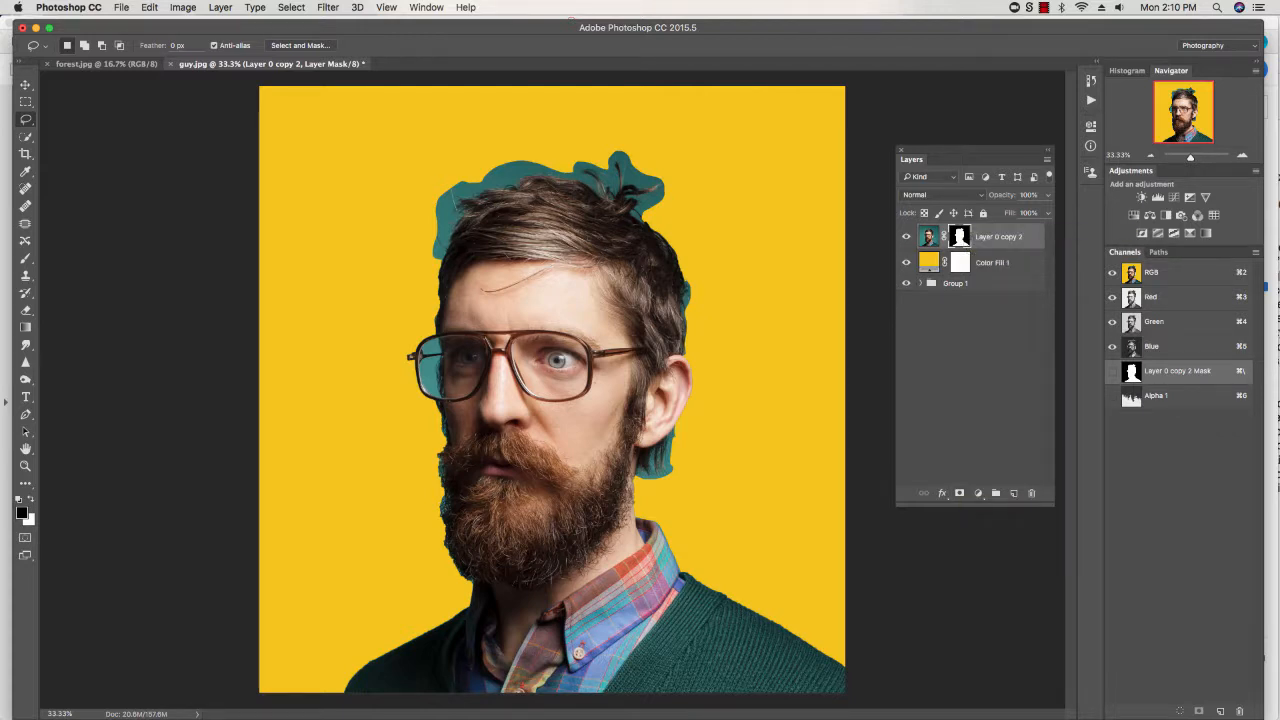
Step: Open the mask of Layer 0 copy 2 in Select and Mask and set the Edge Detection radius to 10 px
{"action": "double_click", "coordinate": [958, 236]}
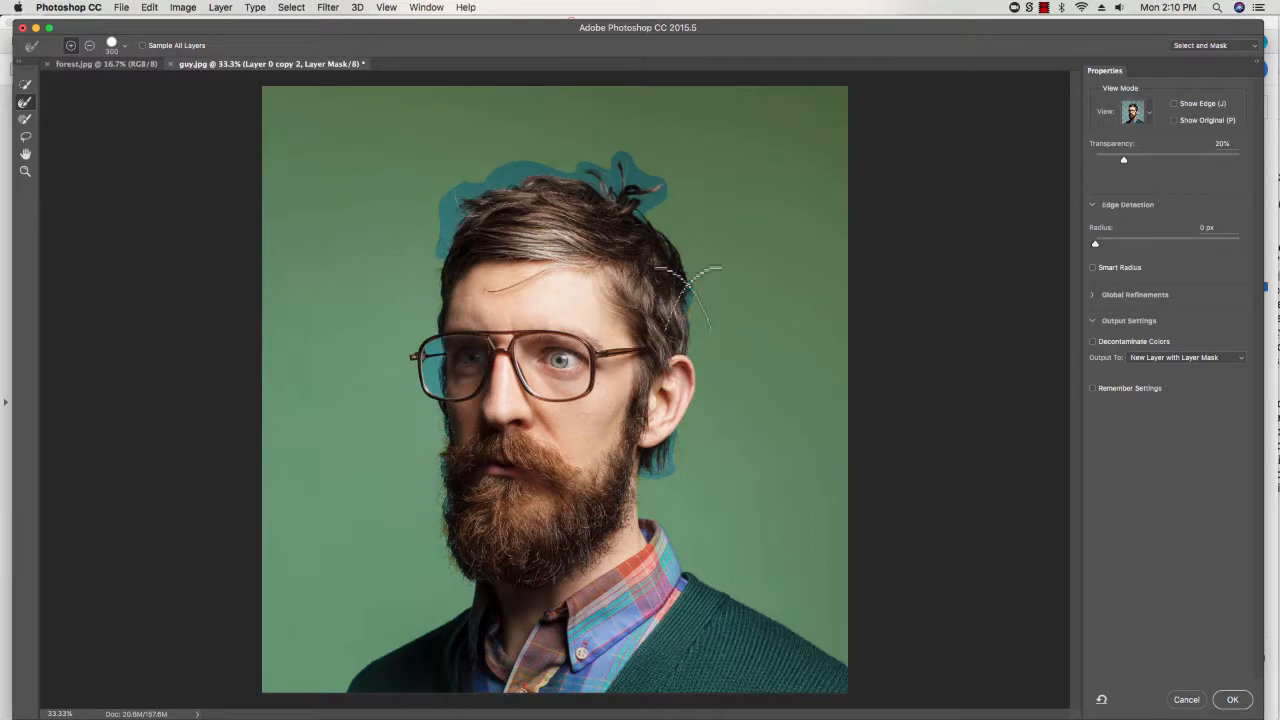
{"action": "key", "text": "super+equal"}
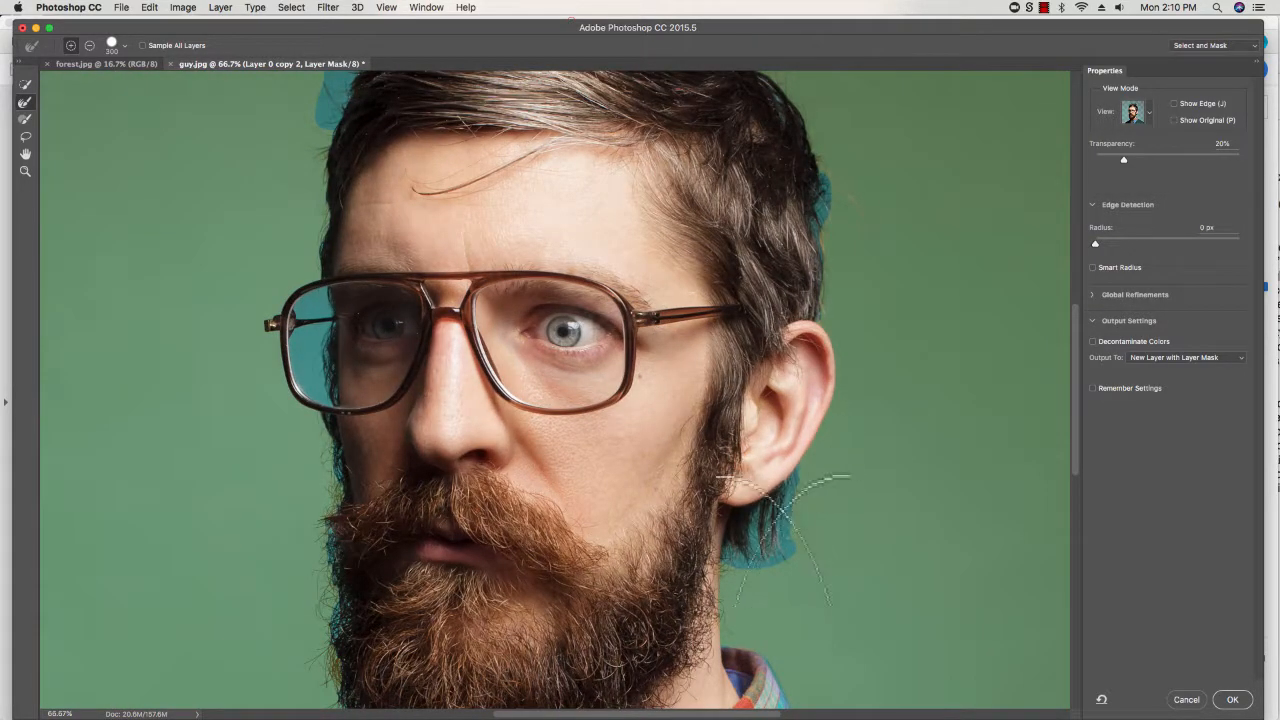
{"action": "scroll", "coordinate": [778, 540], "scroll_direction": "up", "scroll_amount": 5}
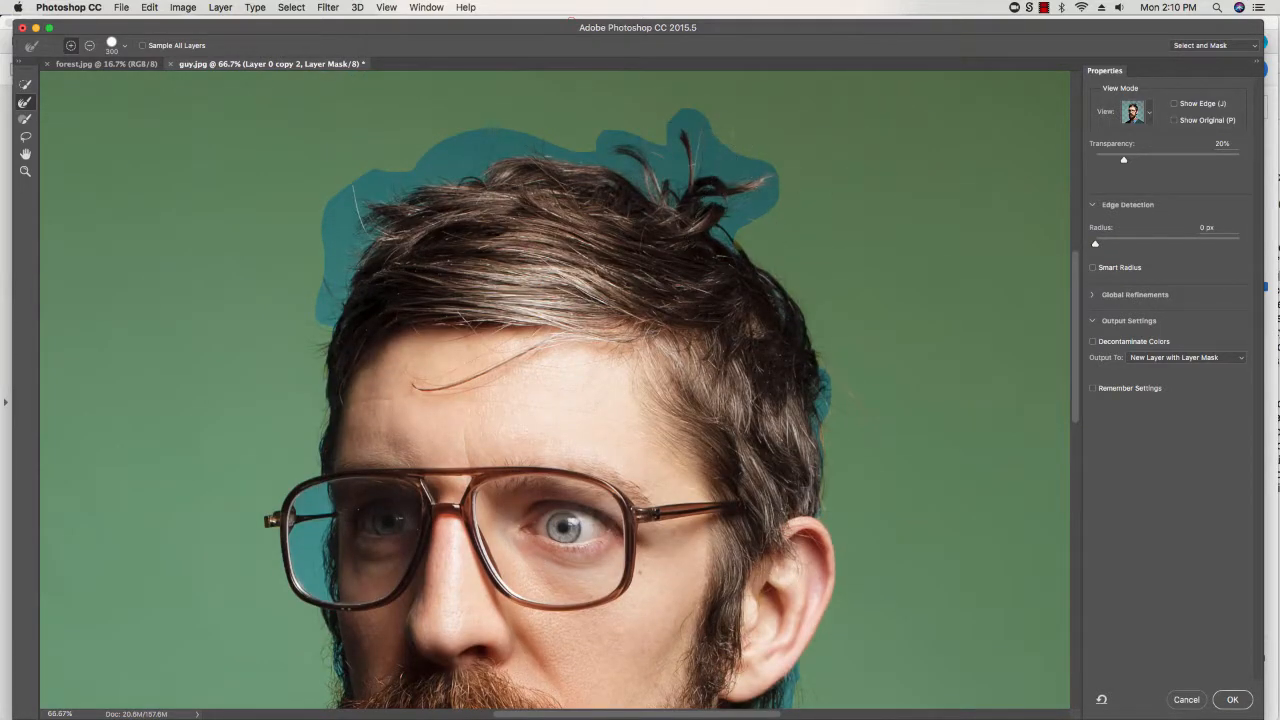
{"action": "left_click", "coordinate": [1106, 204]}
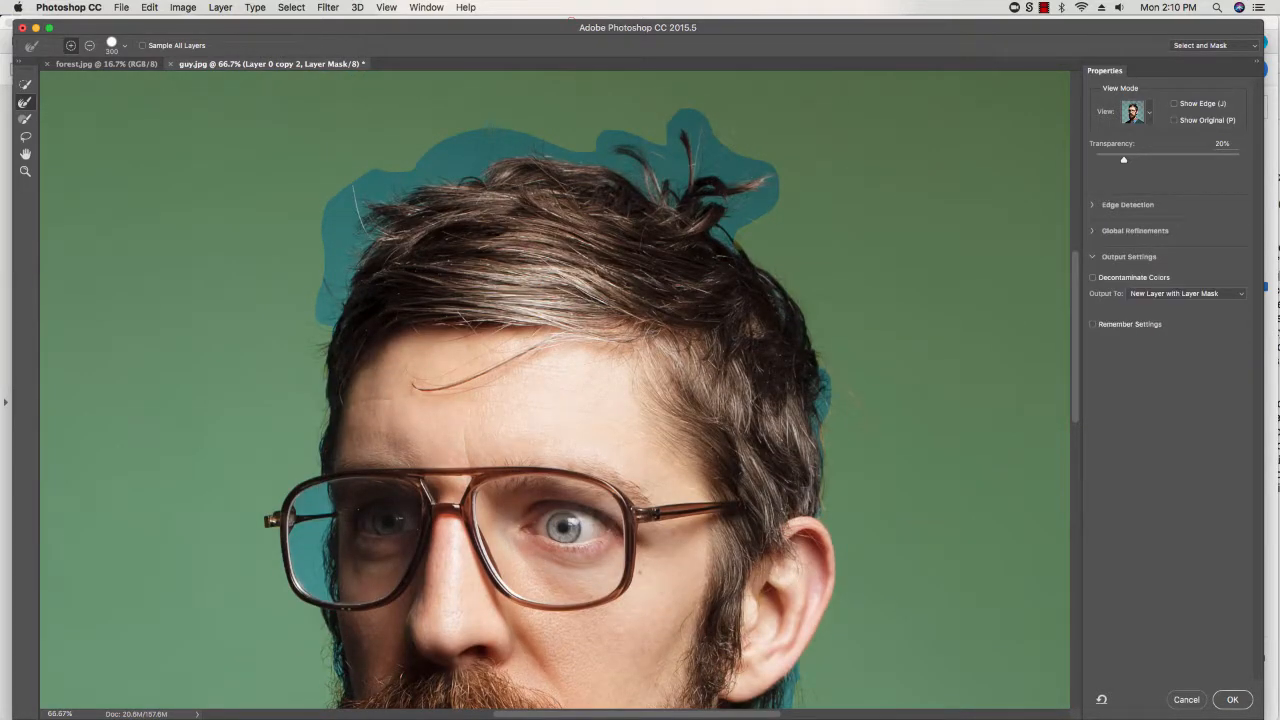
{"action": "left_click", "coordinate": [1106, 204]}
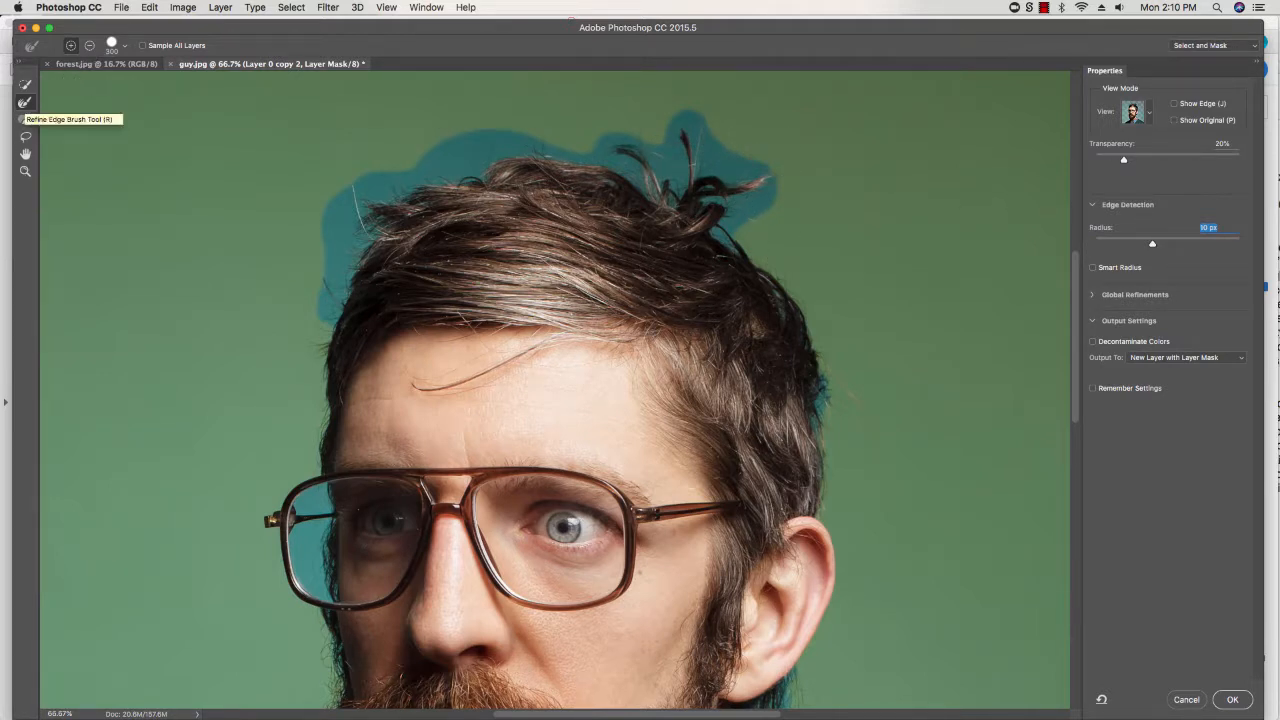
Step: Brush over the teal fringe around the hair on top, beside the head and at the nape with the Refine Edge Brush
{"action": "key", "text": "super+minus"}
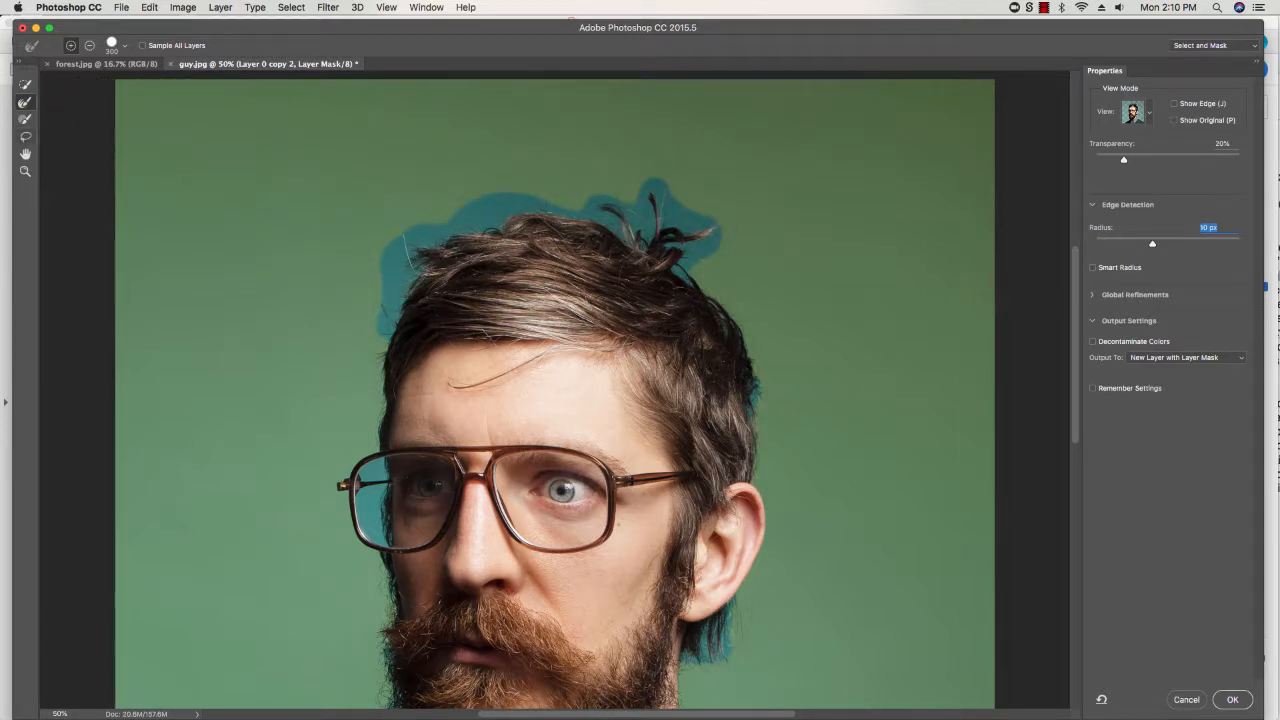
{"action": "mouse_move", "coordinate": [480, 224]}
{"action": "left_mouse_down"}
{"action": "mouse_move", "coordinate": [391, 234]}
{"action": "mouse_move", "coordinate": [349, 271]}
{"action": "mouse_move", "coordinate": [357, 286]}
{"action": "left_mouse_up"}
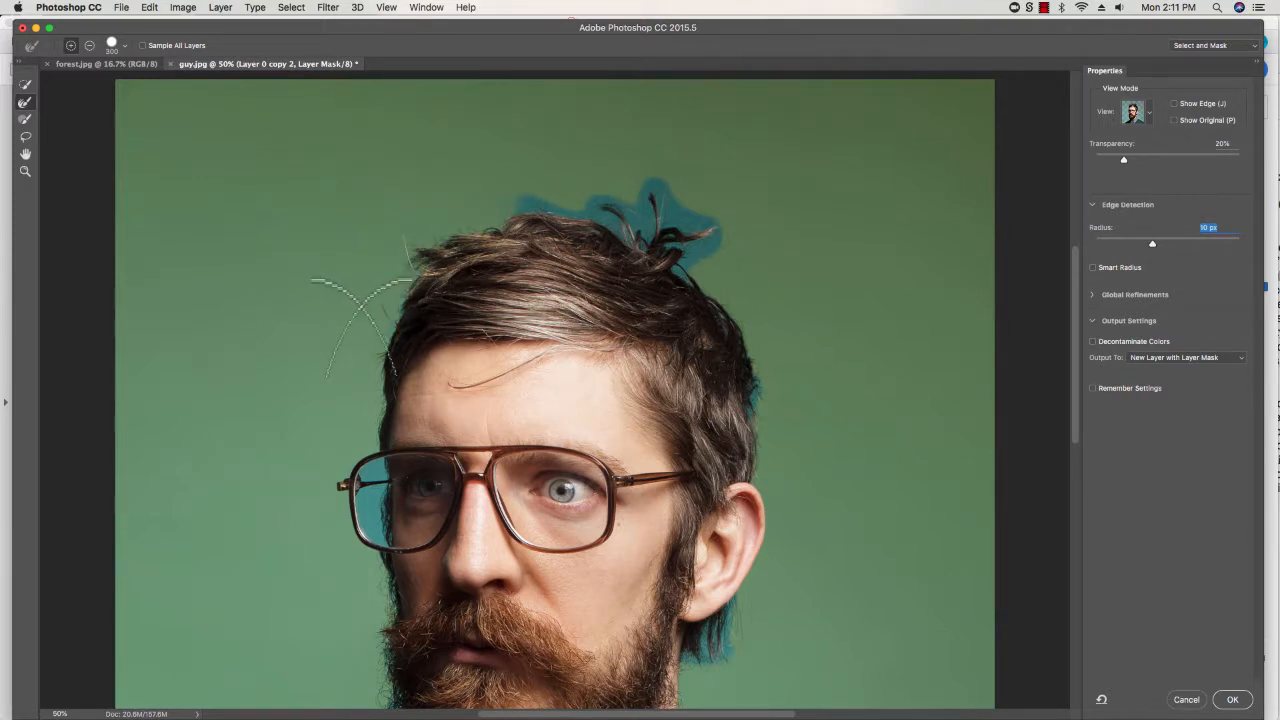
{"action": "mouse_move", "coordinate": [363, 332]}
{"action": "left_mouse_down"}
{"action": "mouse_move", "coordinate": [503, 190]}
{"action": "mouse_move", "coordinate": [540, 185]}
{"action": "mouse_move", "coordinate": [636, 215]}
{"action": "mouse_move", "coordinate": [620, 180]}
{"action": "mouse_move", "coordinate": [643, 170]}
{"action": "mouse_move", "coordinate": [666, 198]}
{"action": "mouse_move", "coordinate": [708, 210]}
{"action": "mouse_move", "coordinate": [684, 235]}
{"action": "mouse_move", "coordinate": [695, 245]}
{"action": "mouse_move", "coordinate": [735, 245]}
{"action": "left_mouse_up"}
{"action": "left_click_drag", "start_coordinate": [757, 388], "coordinate": [767, 411]}
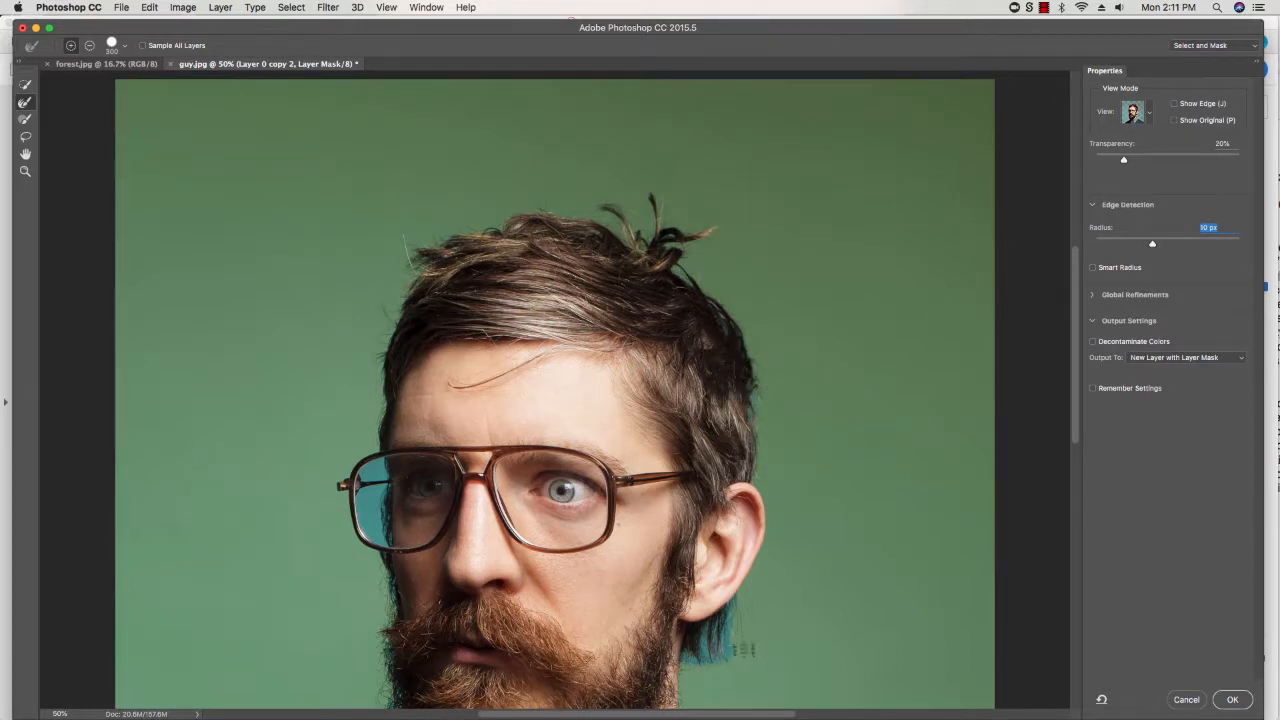
{"action": "mouse_move", "coordinate": [718, 625]}
{"action": "left_mouse_down"}
{"action": "mouse_move", "coordinate": [737, 620]}
{"action": "mouse_move", "coordinate": [720, 605]}
{"action": "left_mouse_up"}
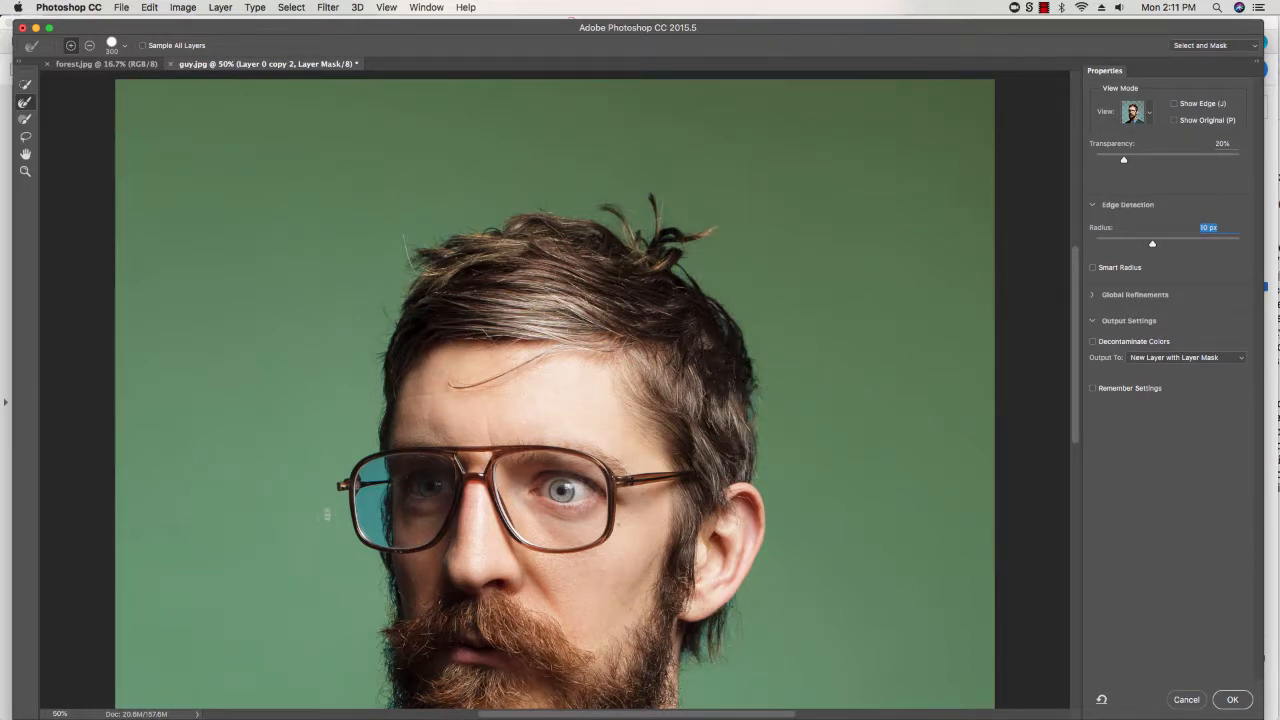
Step: Refine the mask inside the glasses lens at the face's outer edge and along the beard with the Refine Edge Brush
{"action": "left_click_drag", "start_coordinate": [372, 478], "coordinate": [380, 515]}
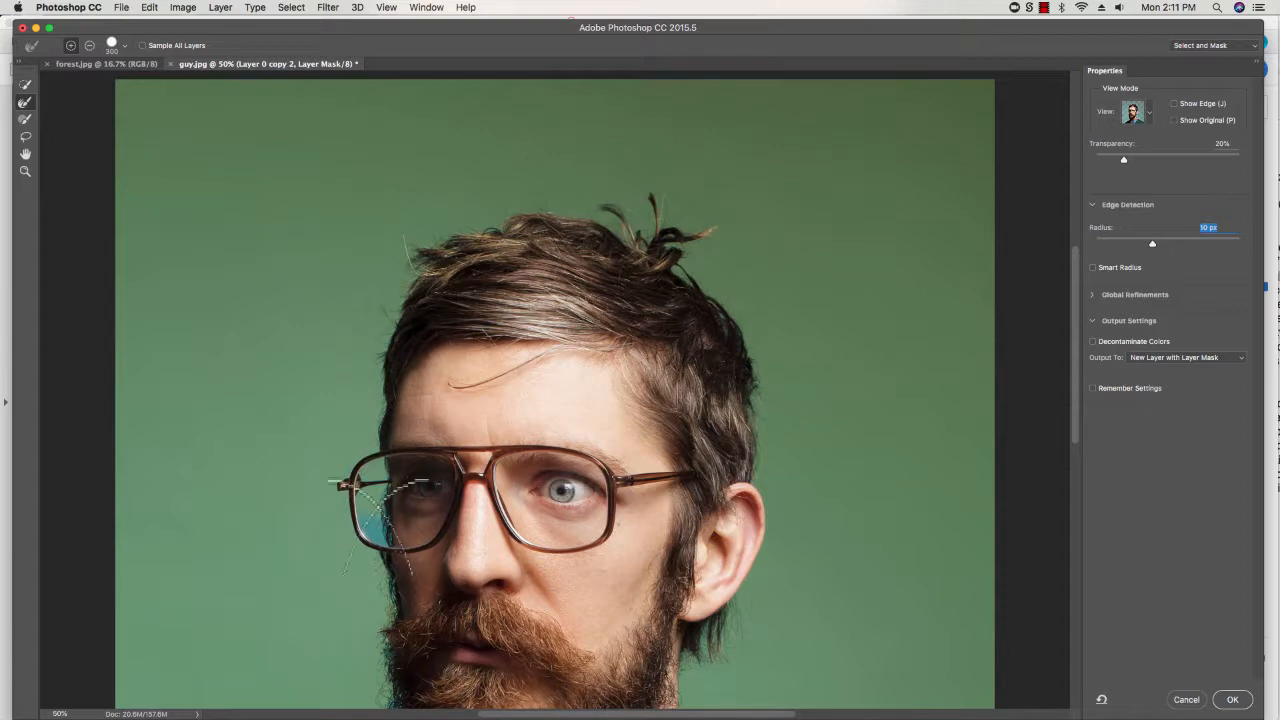
{"action": "scroll", "coordinate": [786, 405], "scroll_direction": "down", "scroll_amount": 3}
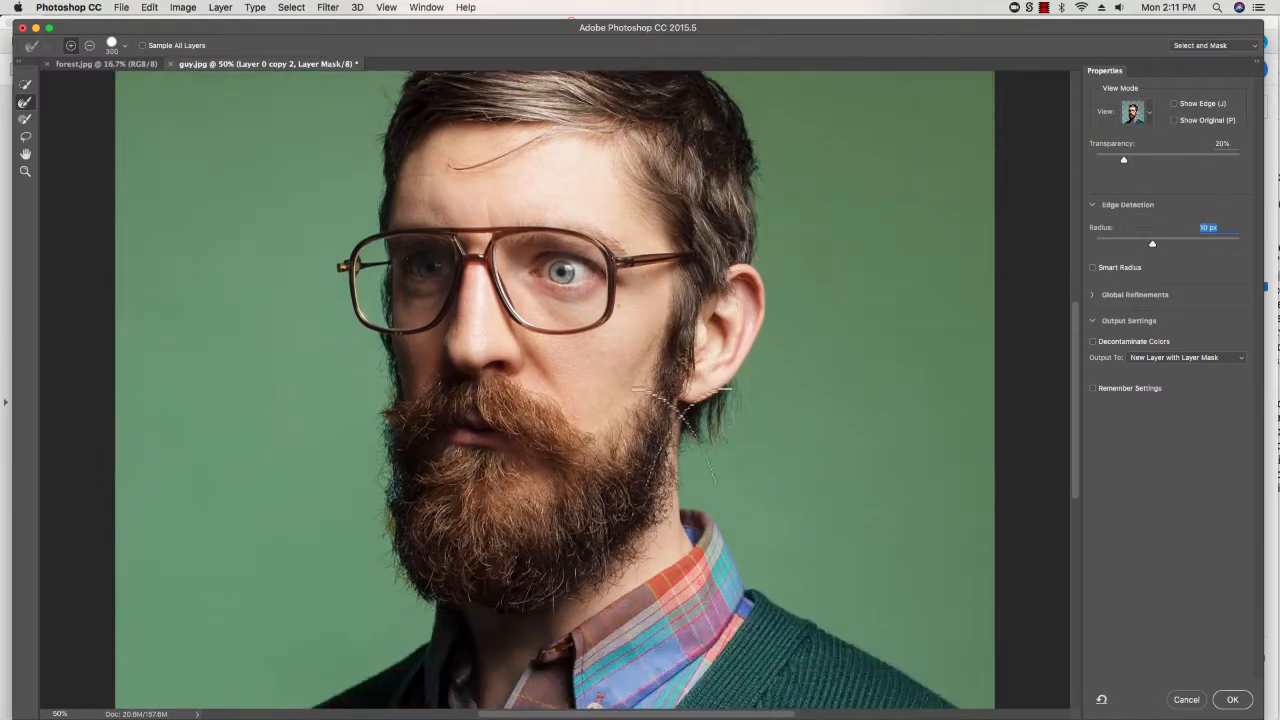
{"action": "scroll", "coordinate": [690, 410], "scroll_direction": "down", "scroll_amount": 1}
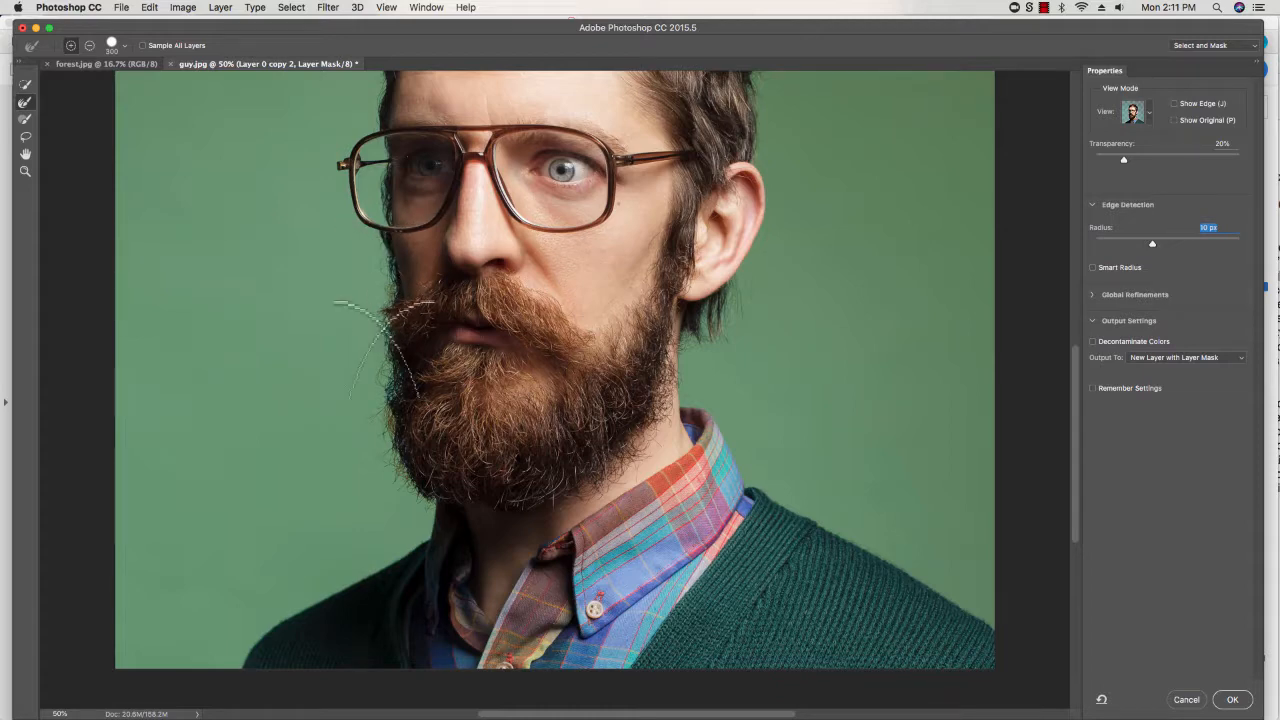
{"action": "scroll", "coordinate": [930, 470], "scroll_direction": "down", "scroll_amount": 2}
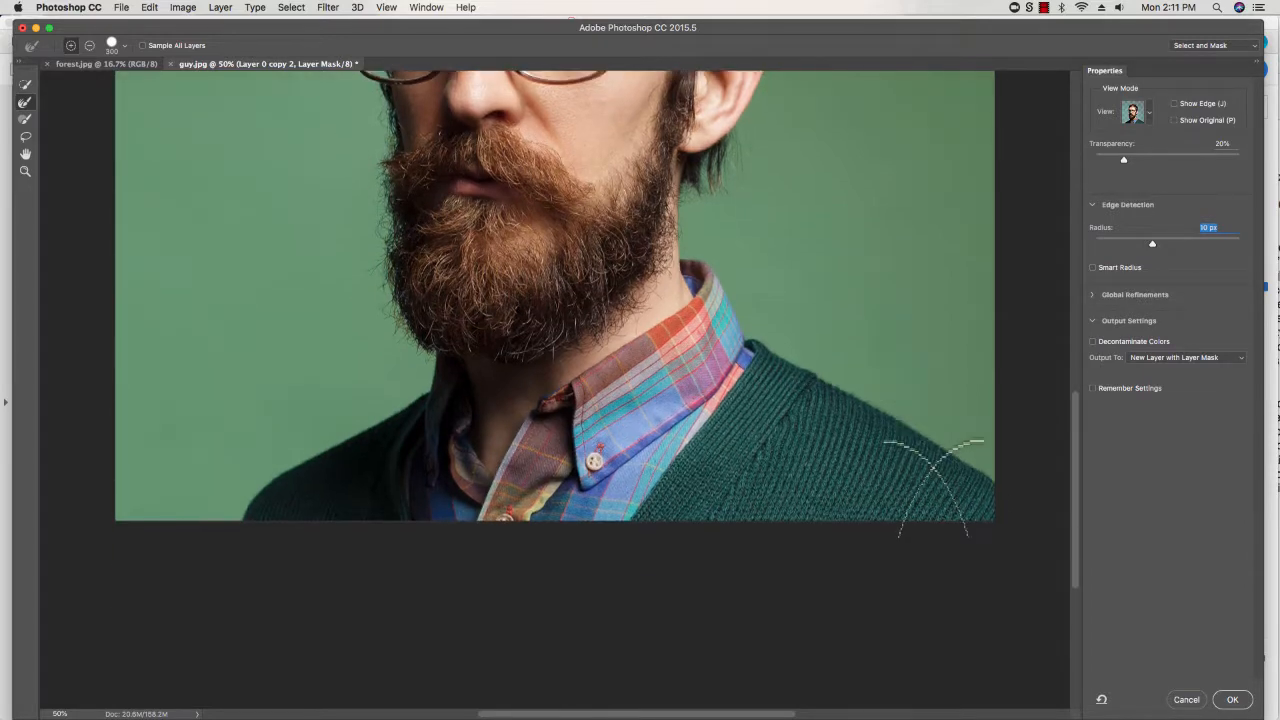
{"action": "scroll", "coordinate": [933, 485], "scroll_direction": "up", "scroll_amount": 3}
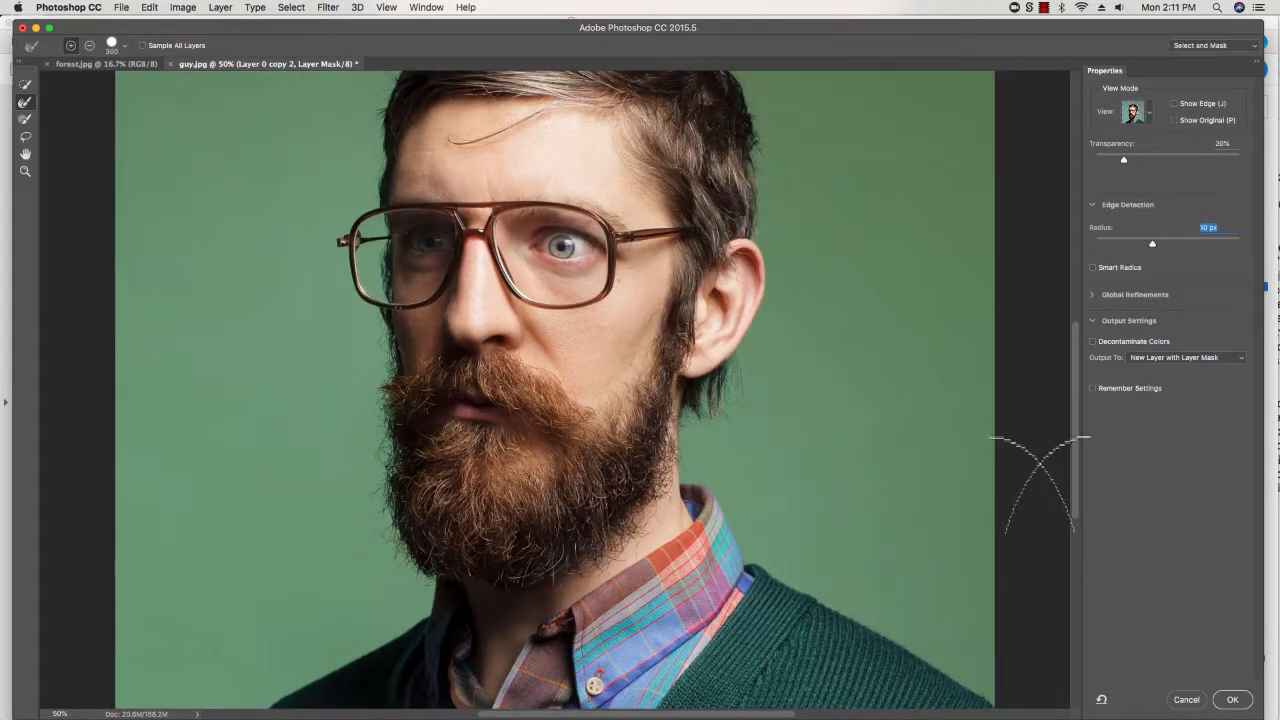
Step: Switch the view mode to Black & White and examine the mask for grey patches from the hair down to the shoulders
{"action": "scroll", "coordinate": [887, 200], "scroll_direction": "up", "scroll_amount": 3}
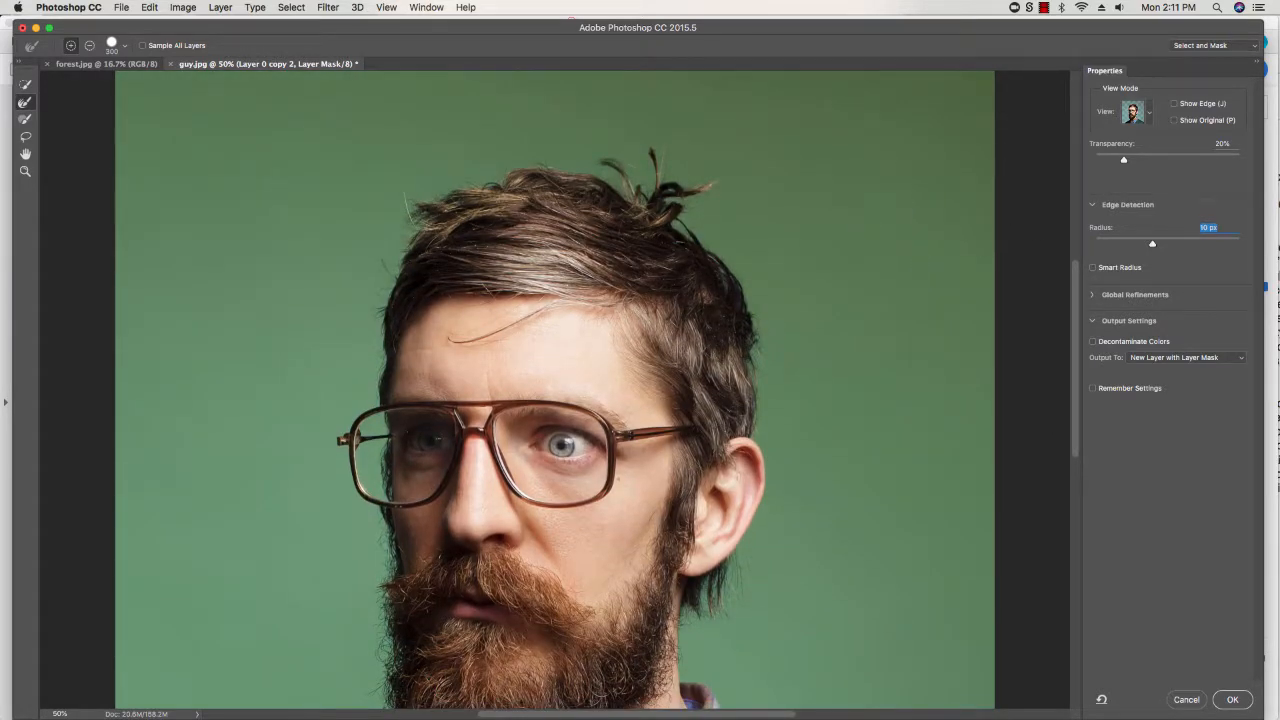
{"action": "left_click", "coordinate": [1148, 112]}
{"action": "left_click", "coordinate": [1097, 276]}
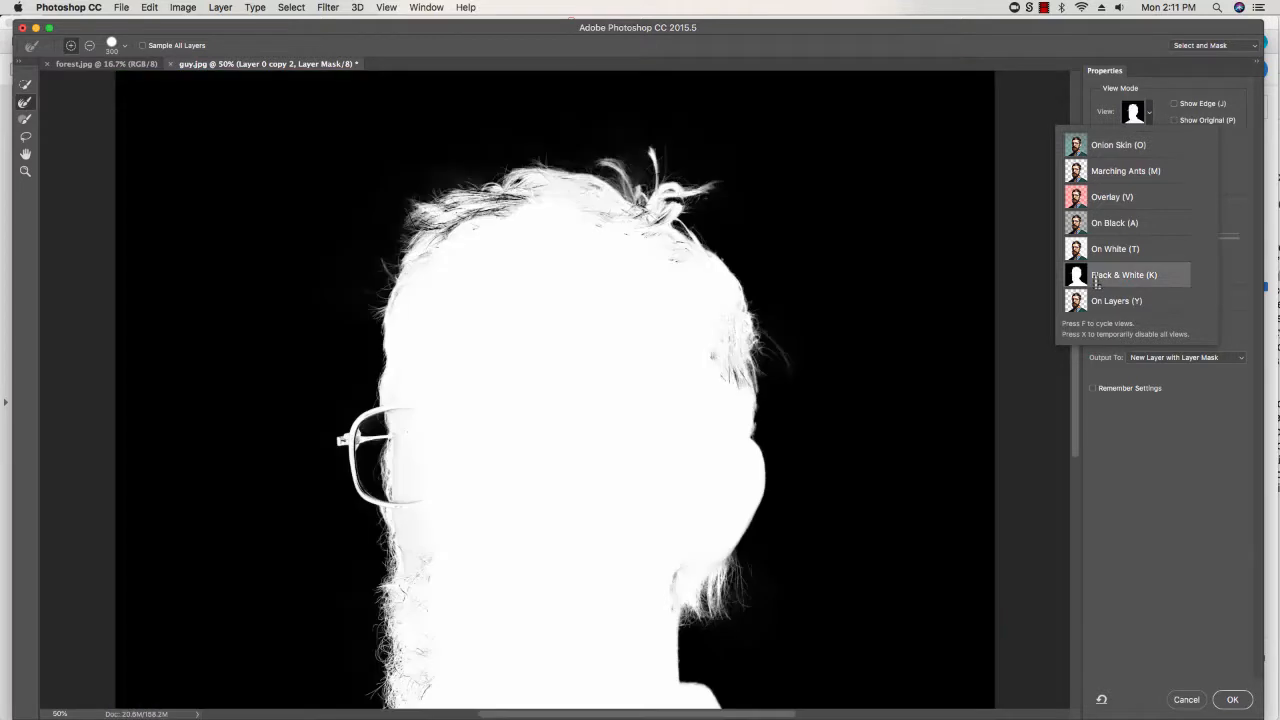
{"action": "scroll", "coordinate": [1110, 298], "scroll_direction": "down", "scroll_amount": 1}
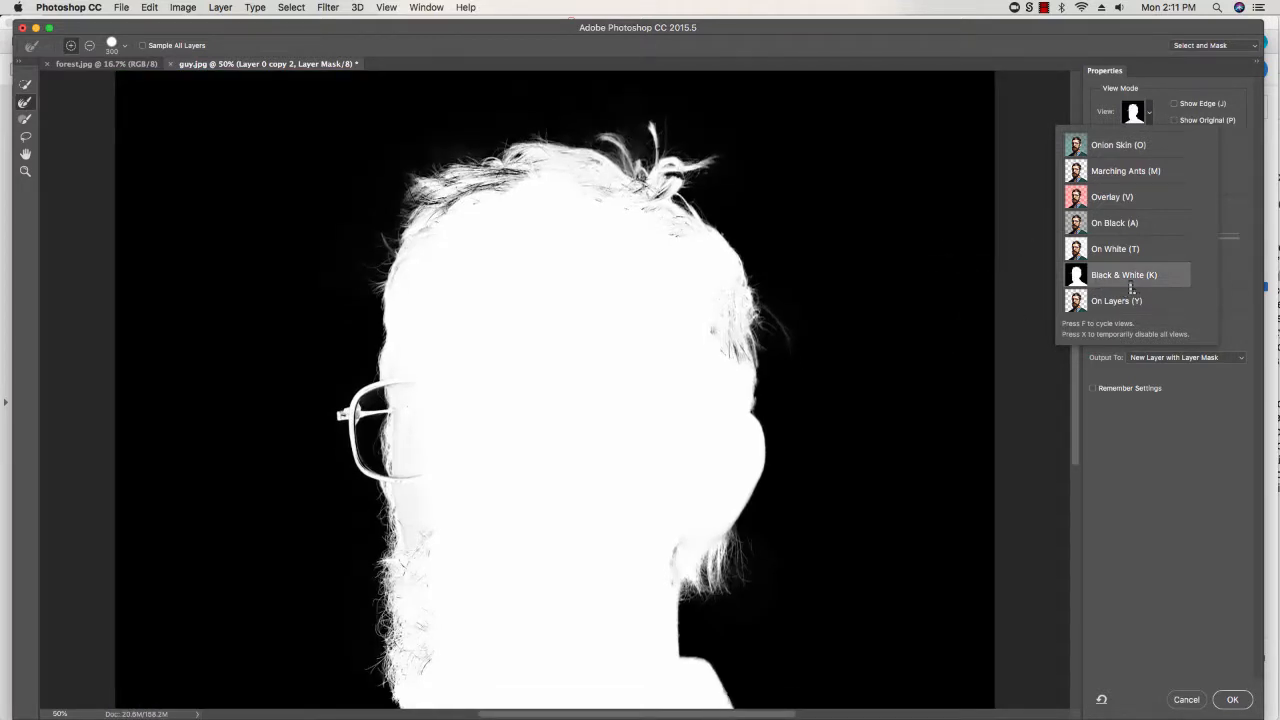
{"action": "scroll", "coordinate": [690, 280], "scroll_direction": "down", "scroll_amount": 10}
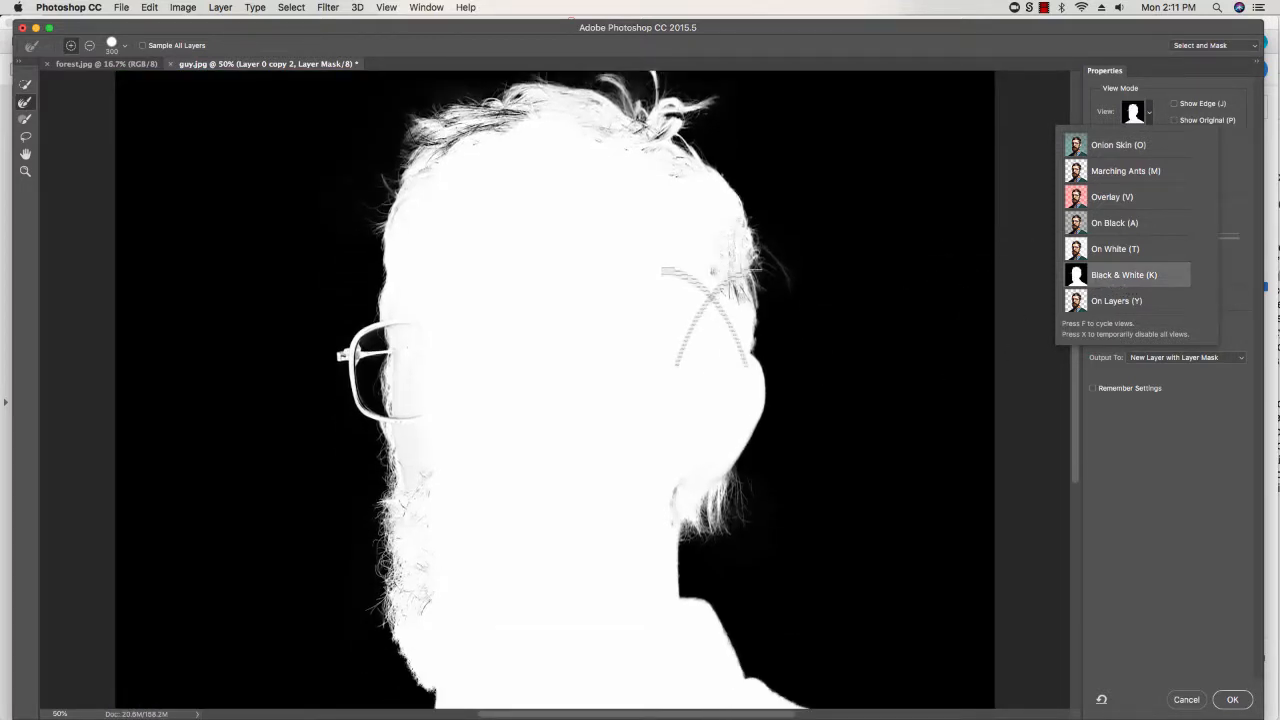
{"action": "scroll", "coordinate": [690, 280], "scroll_direction": "up", "scroll_amount": 10}
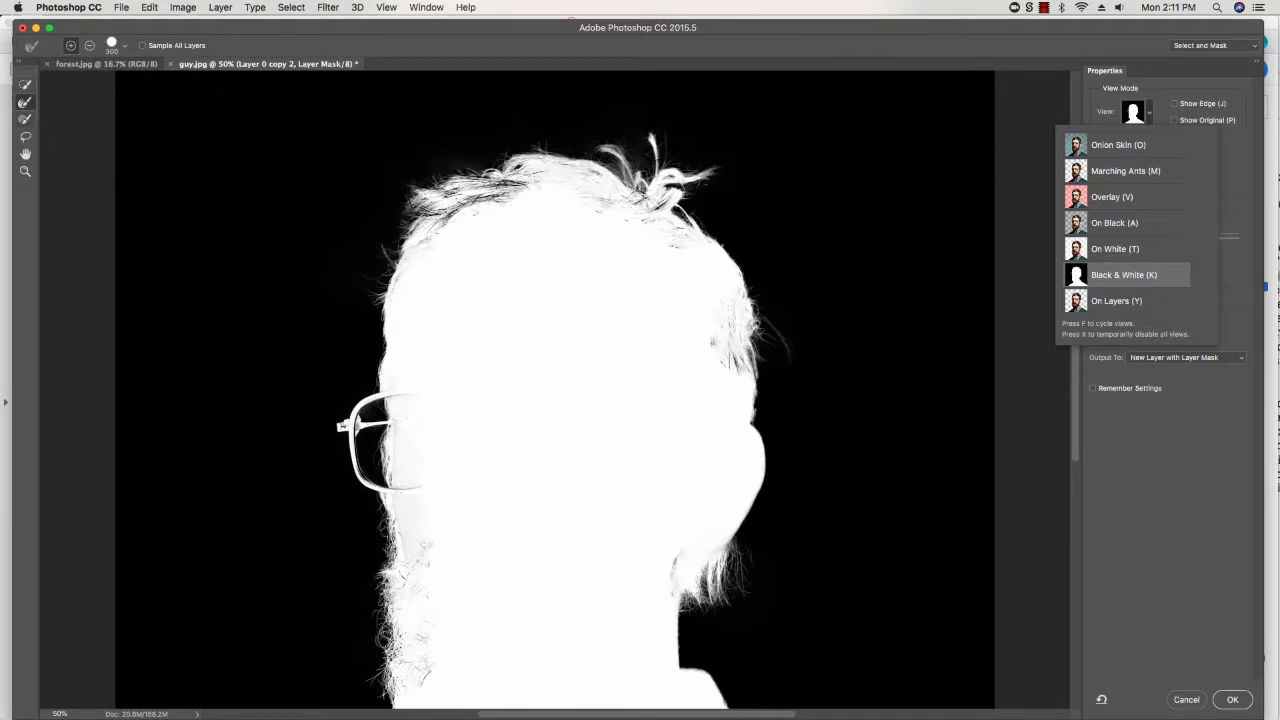
Step: Try painting the grey areas inside the head and beard solid white with the Brush, output to a new layer with layer mask, and undo
{"action": "left_click", "coordinate": [25, 119]}
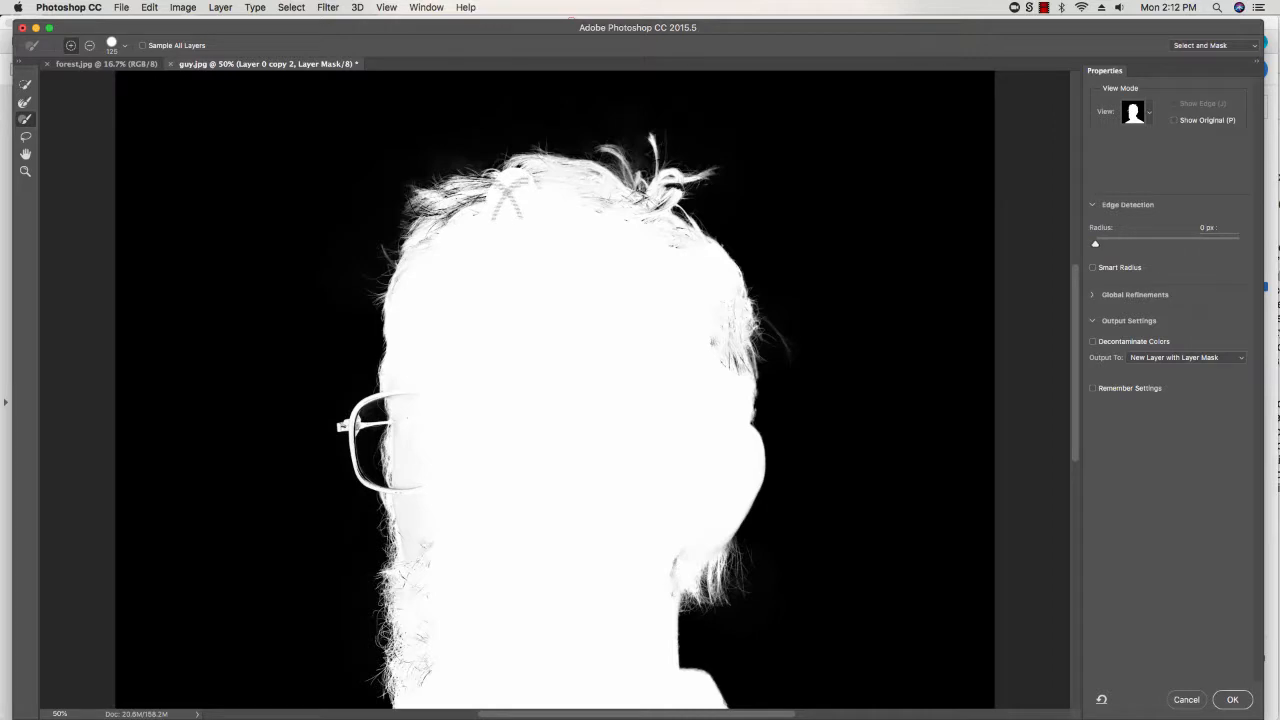
{"action": "key", "text": "super+z"}
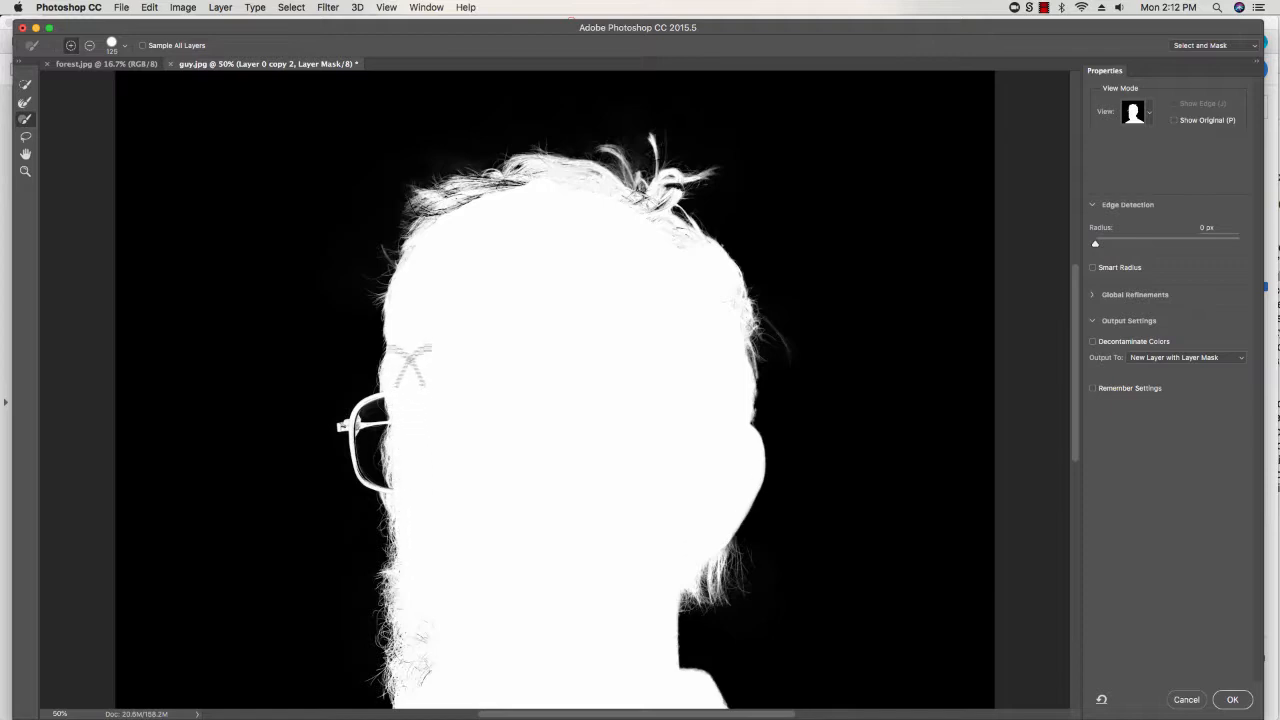
{"action": "scroll", "coordinate": [490, 553], "scroll_direction": "down", "scroll_amount": 3}
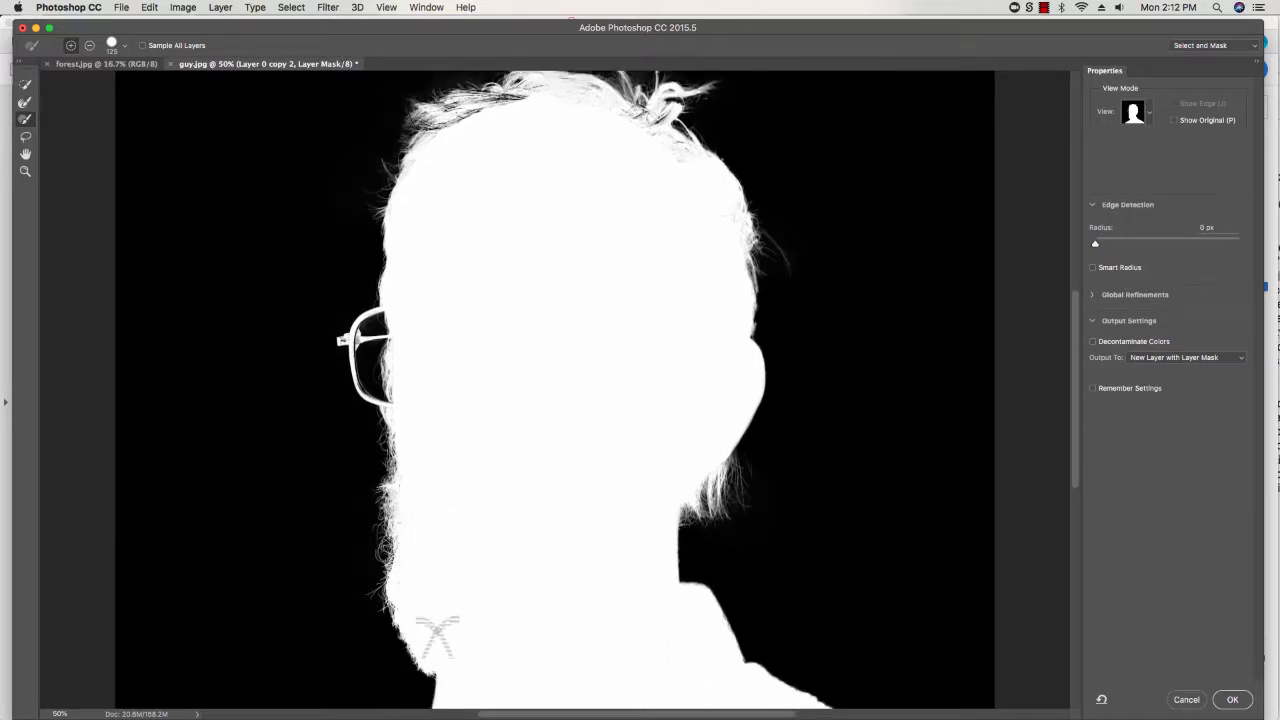
{"action": "scroll", "coordinate": [571, 634], "scroll_direction": "down", "scroll_amount": 3}
{"action": "scroll", "coordinate": [573, 633], "scroll_direction": "down", "scroll_amount": 2}
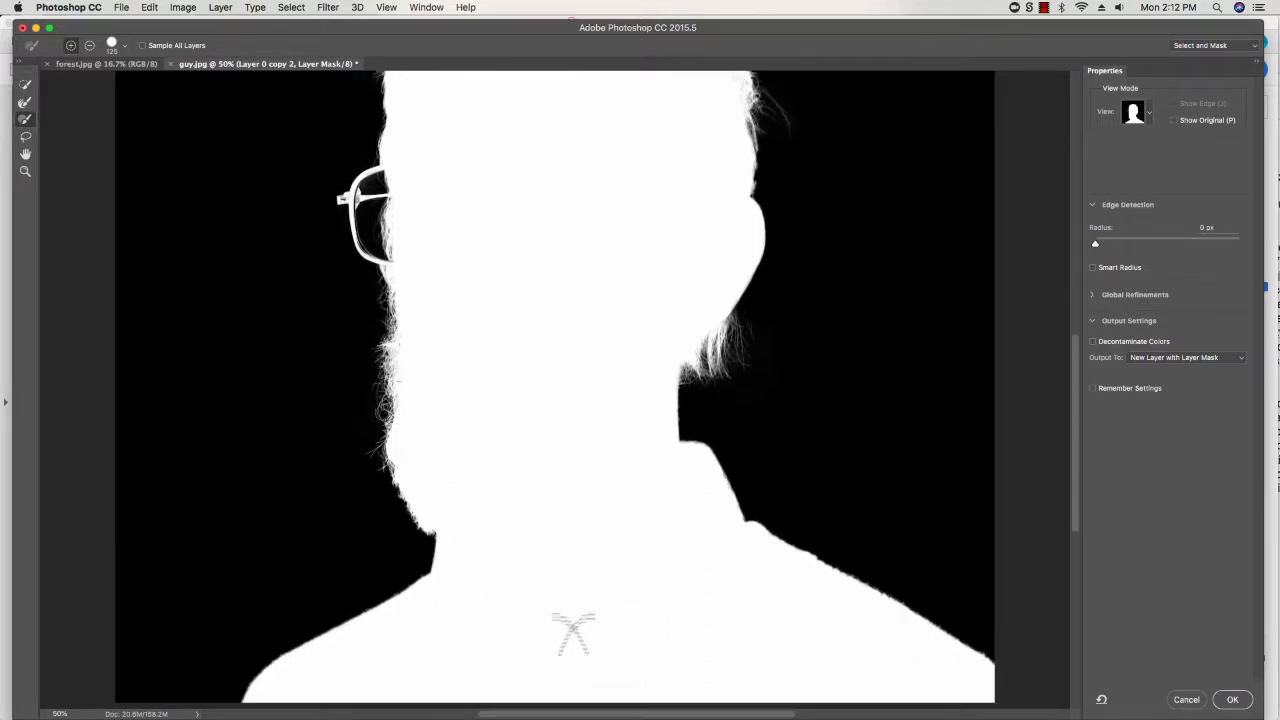
{"action": "scroll", "coordinate": [573, 630], "scroll_direction": "up", "scroll_amount": 5}
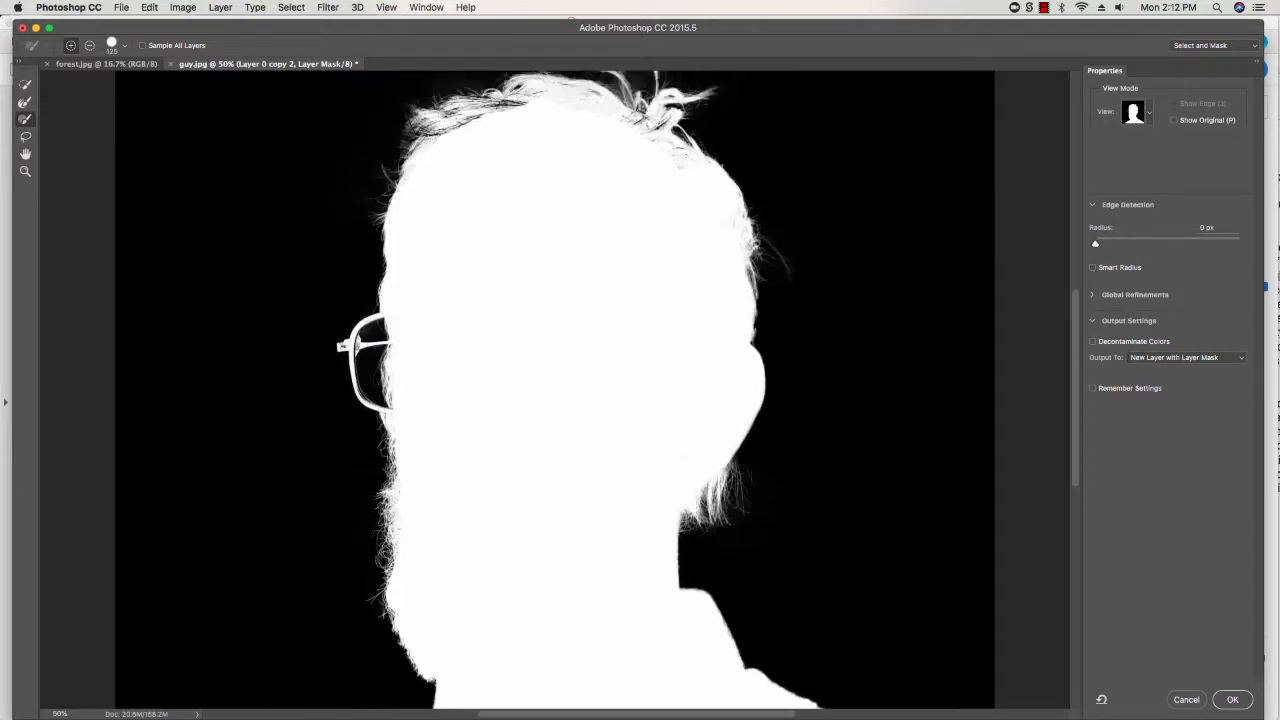
{"action": "key", "text": "Return"}
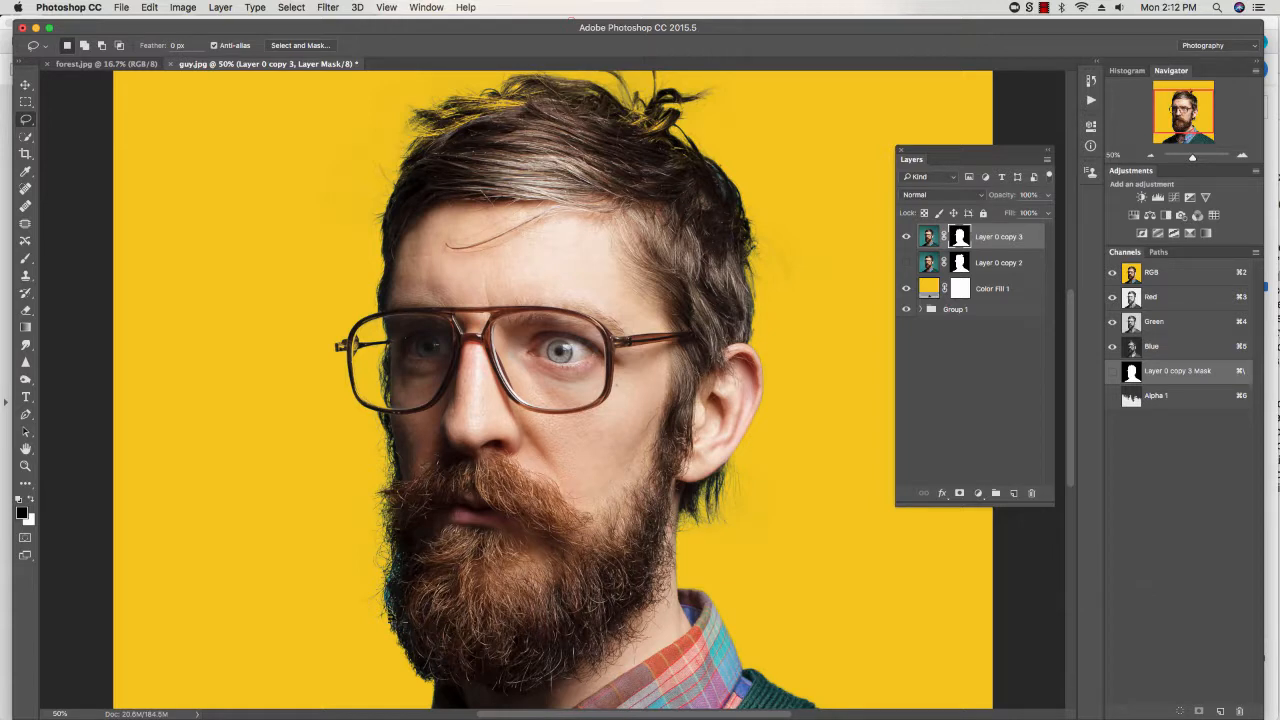
{"action": "key", "text": "super+z"}
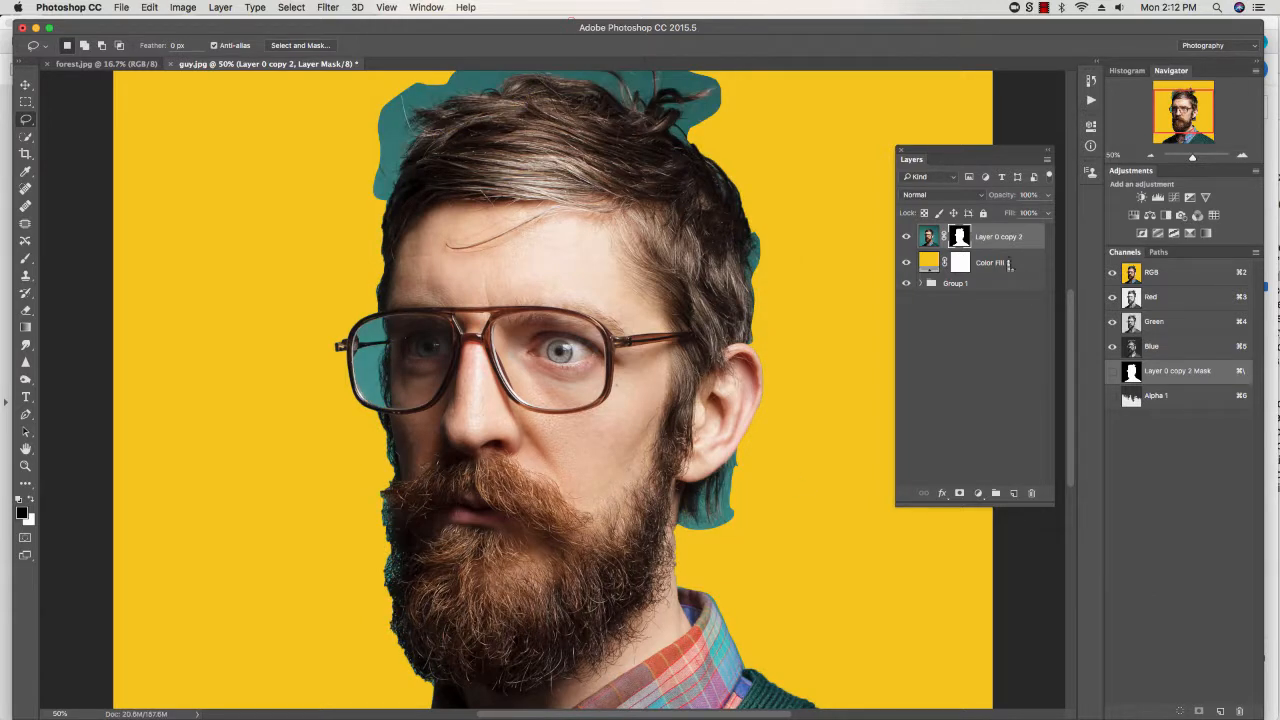
Step: Reopen the mask of Layer 0 copy 2 in Select and Mask with the Refine Edge Brush active and the view On White
{"action": "double_click", "coordinate": [960, 238]}
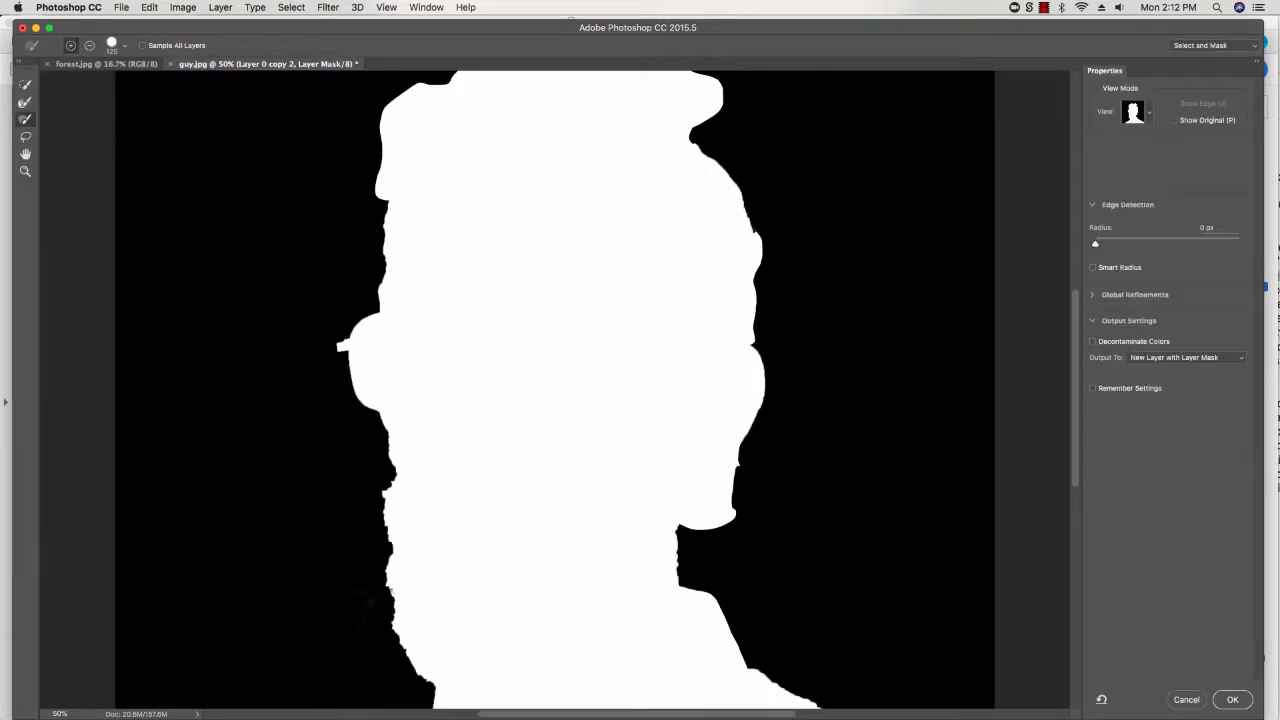
{"action": "key", "text": "r"}
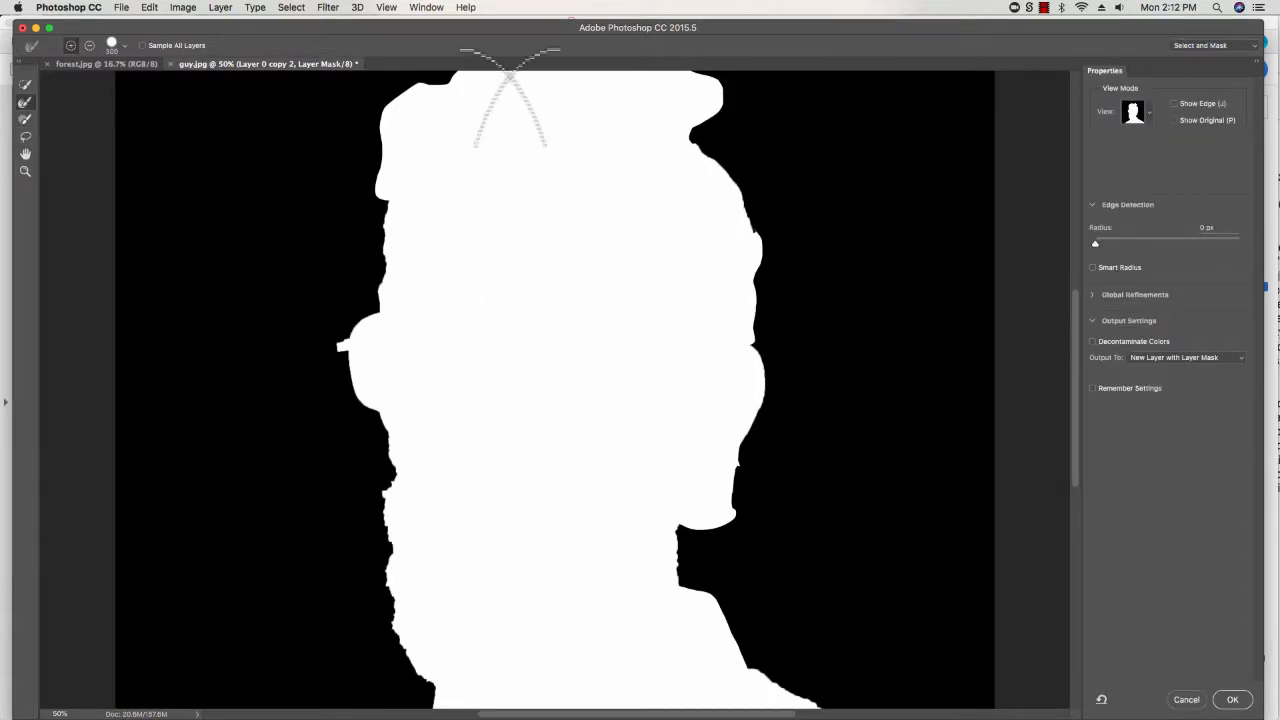
{"action": "left_click", "coordinate": [1133, 111]}
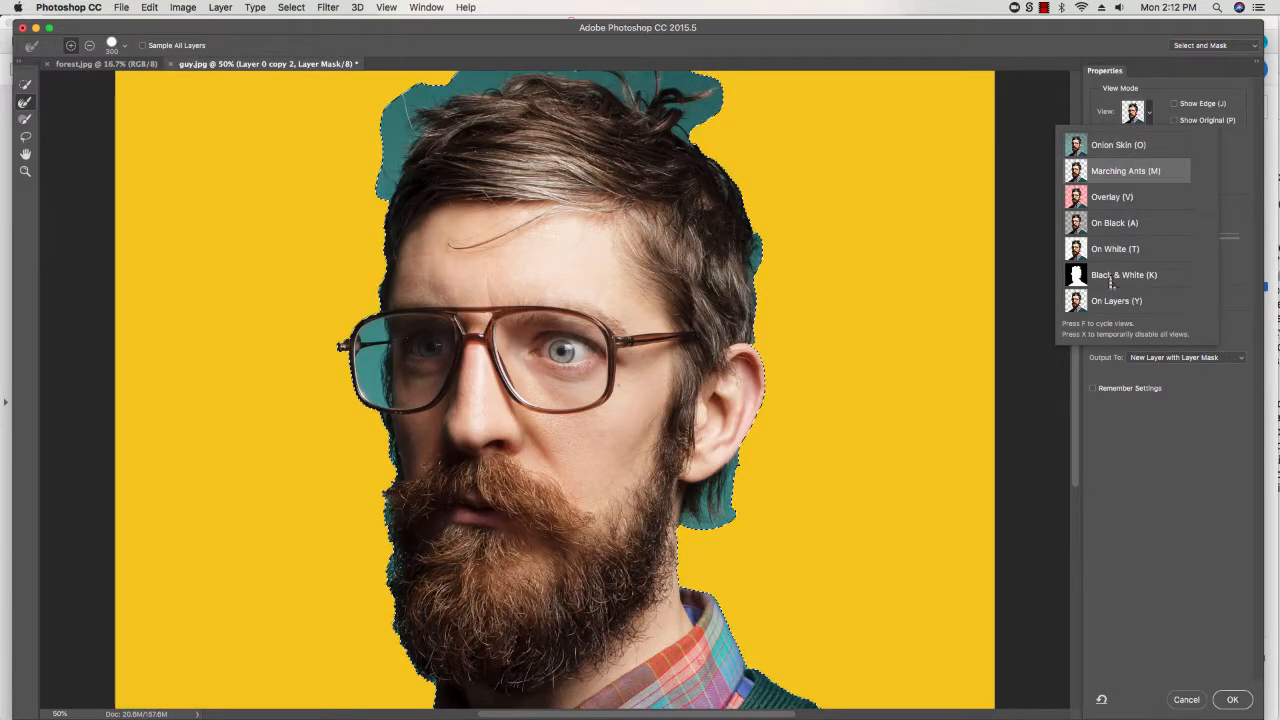
{"action": "left_click", "coordinate": [1111, 254]}
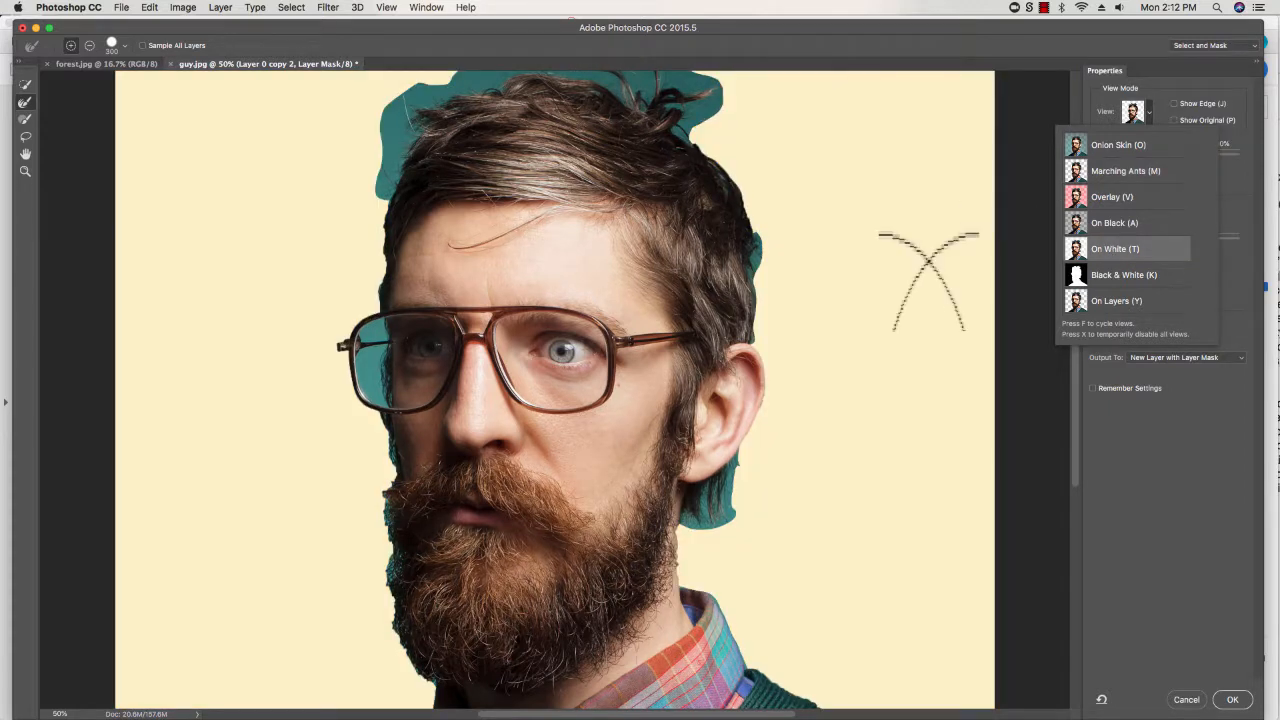
Step: Brush away the teal fringe around the hair, inside the outer glasses lens, along the beard and at the nape with the Refine Edge Brush
{"action": "scroll", "coordinate": [929, 281], "scroll_direction": "up", "scroll_amount": 3}
{"action": "mouse_move", "coordinate": [700, 135]}
{"action": "left_mouse_down"}
{"action": "mouse_move", "coordinate": [665, 140]}
{"action": "mouse_move", "coordinate": [630, 110]}
{"action": "mouse_move", "coordinate": [470, 95]}
{"action": "mouse_move", "coordinate": [375, 170]}
{"action": "mouse_move", "coordinate": [345, 255]}
{"action": "mouse_move", "coordinate": [350, 300]}
{"action": "left_mouse_up"}
{"action": "mouse_move", "coordinate": [370, 390]}
{"action": "left_mouse_down"}
{"action": "mouse_move", "coordinate": [383, 465]}
{"action": "mouse_move", "coordinate": [359, 522]}
{"action": "mouse_move", "coordinate": [374, 594]}
{"action": "mouse_move", "coordinate": [356, 620]}
{"action": "left_mouse_up"}
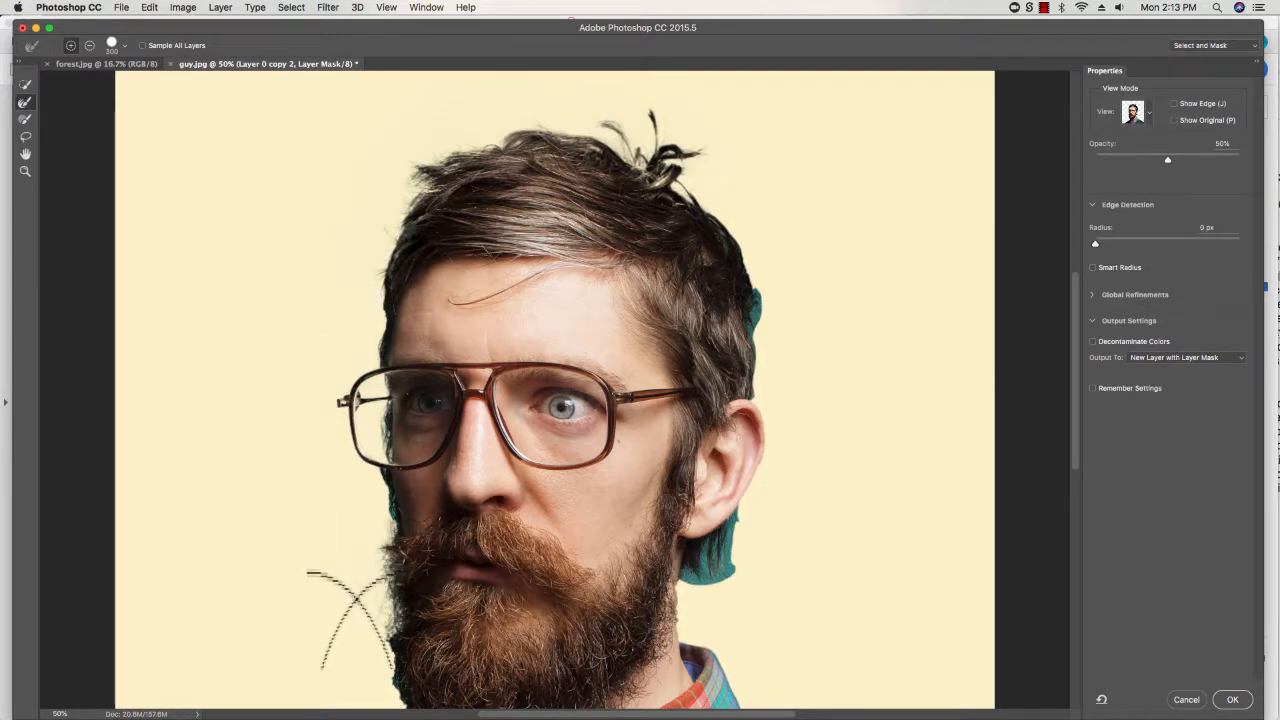
{"action": "mouse_move", "coordinate": [693, 548]}
{"action": "left_mouse_down"}
{"action": "mouse_move", "coordinate": [715, 572]}
{"action": "mouse_move", "coordinate": [757, 531]}
{"action": "left_mouse_up"}
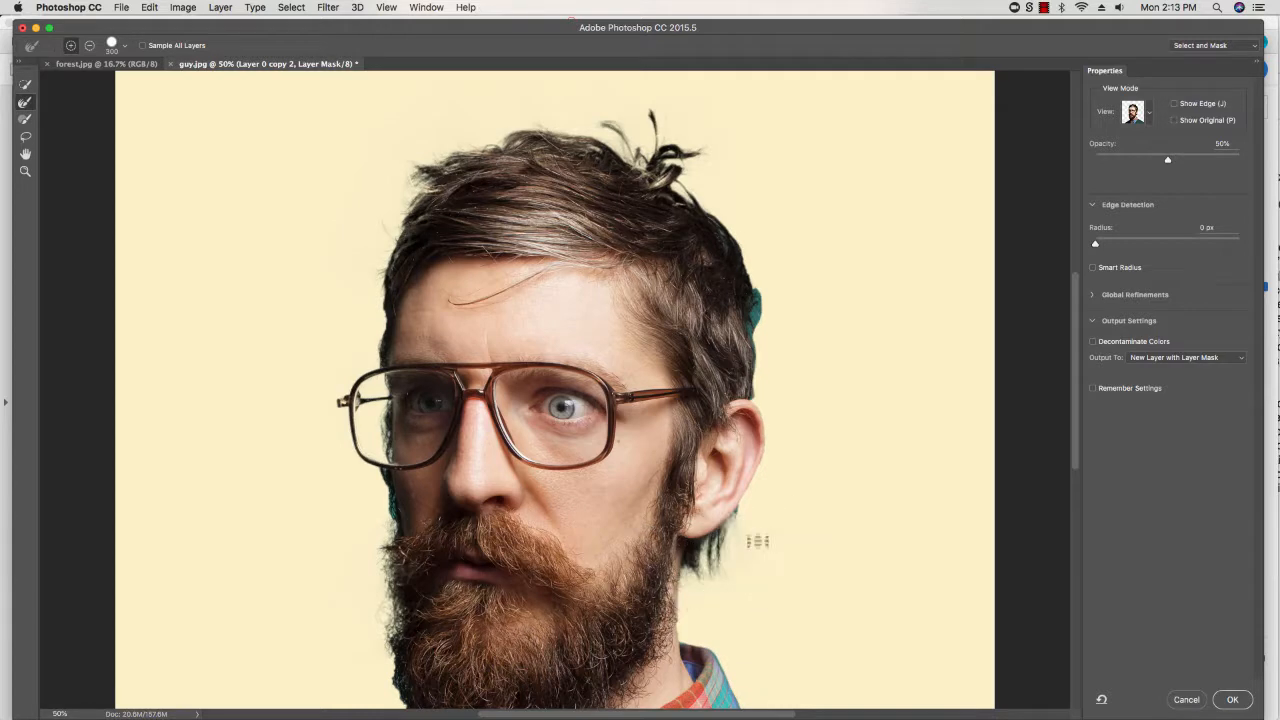
{"action": "left_click_drag", "start_coordinate": [808, 371], "coordinate": [808, 372]}
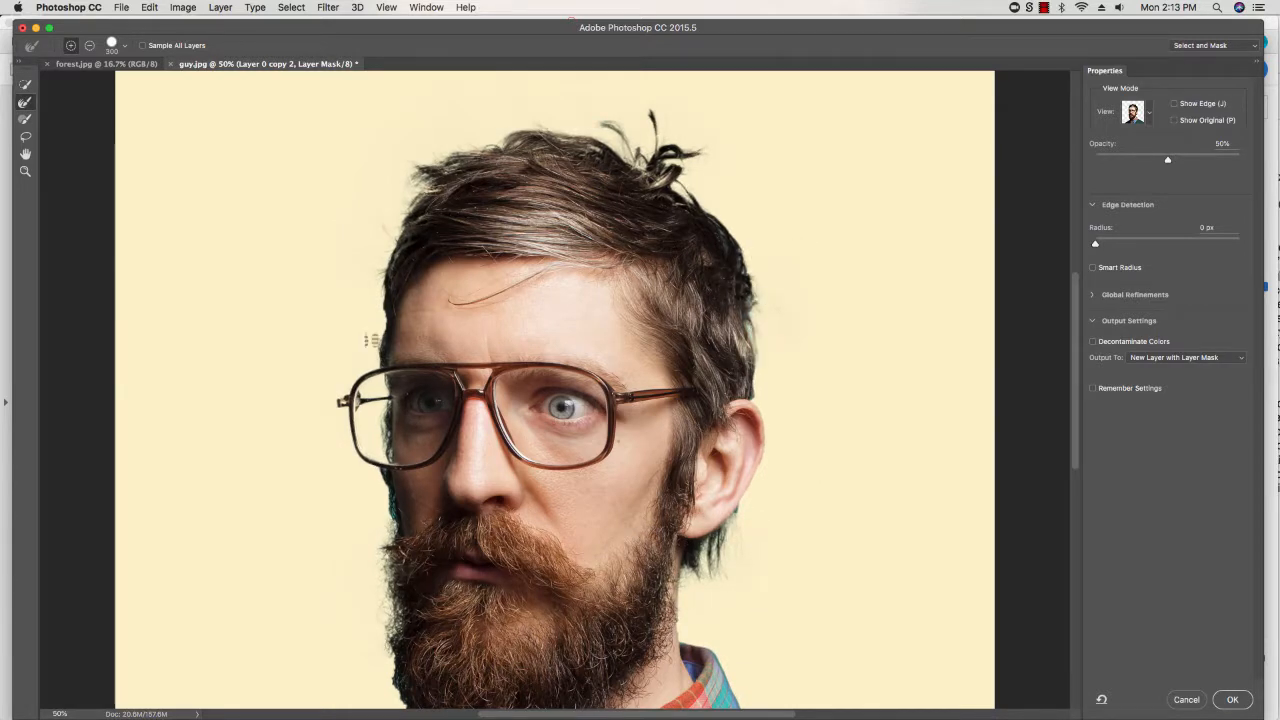
{"action": "mouse_move", "coordinate": [335, 463]}
{"action": "left_mouse_down"}
{"action": "mouse_move", "coordinate": [375, 500]}
{"action": "mouse_move", "coordinate": [350, 560]}
{"action": "left_mouse_up"}
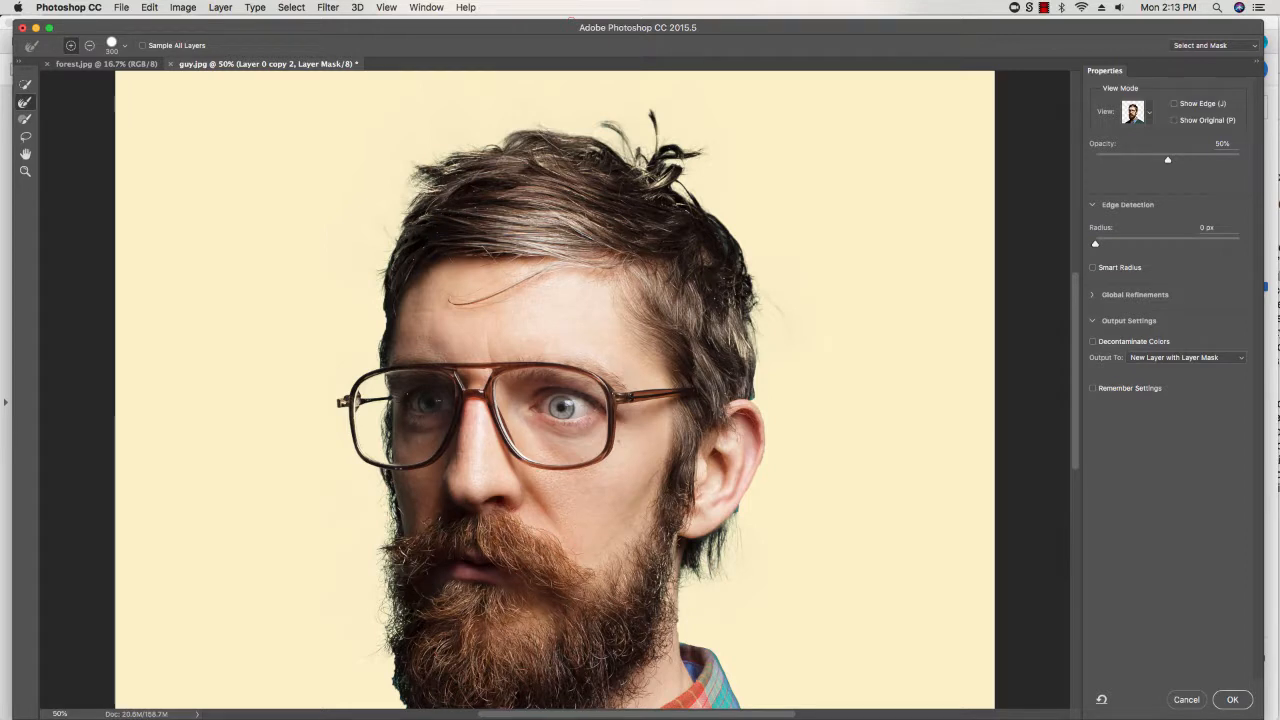
Step: Set the Edge Detection radius to 9 px, Smooth to 1 and Feather to 0.4 px, and reset Contrast to 0% after trying a higher value
{"action": "left_click_drag", "start_coordinate": [1095, 243], "coordinate": [1151, 243]}
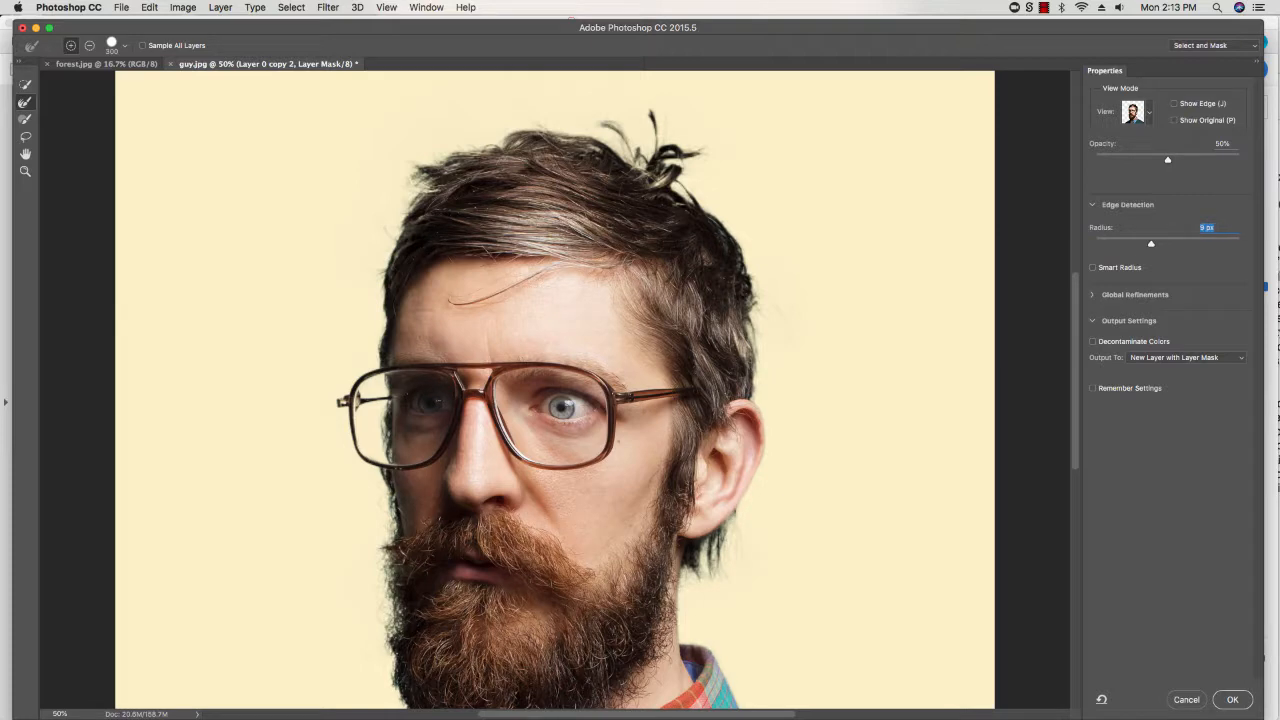
{"action": "scroll", "coordinate": [1056, 378], "scroll_direction": "down", "scroll_amount": 5}
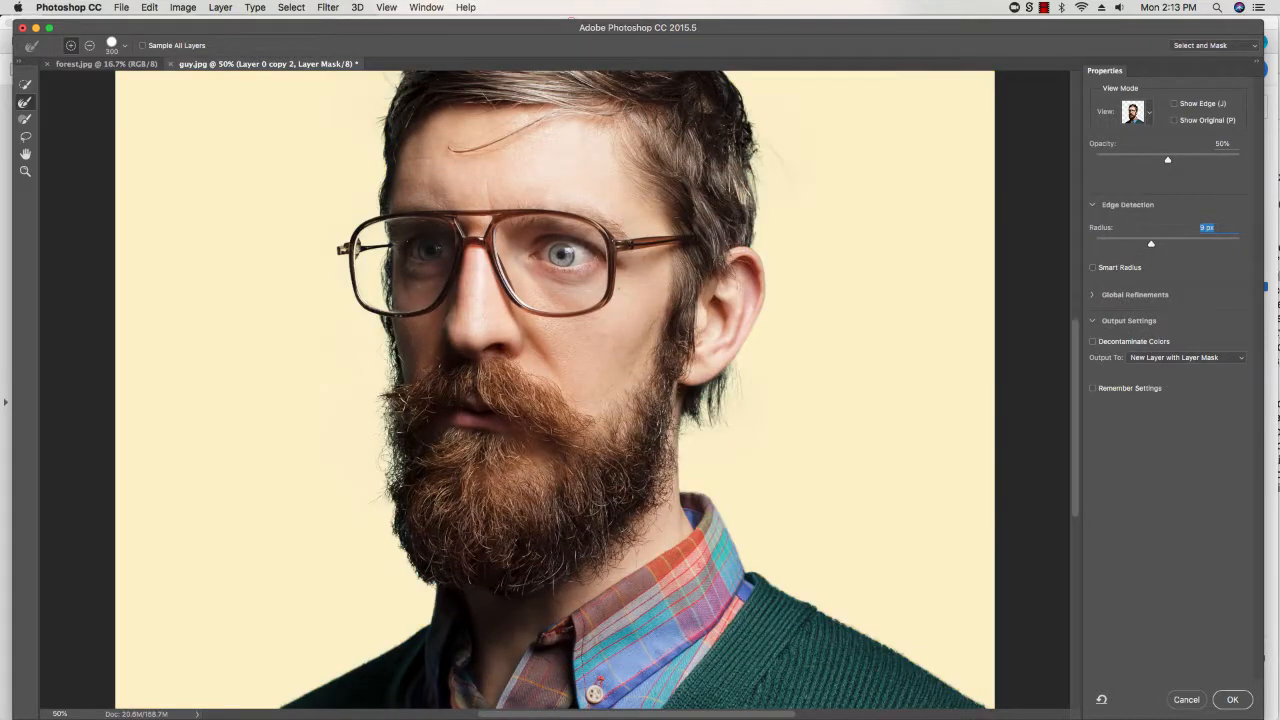
{"action": "left_click", "coordinate": [1092, 295]}
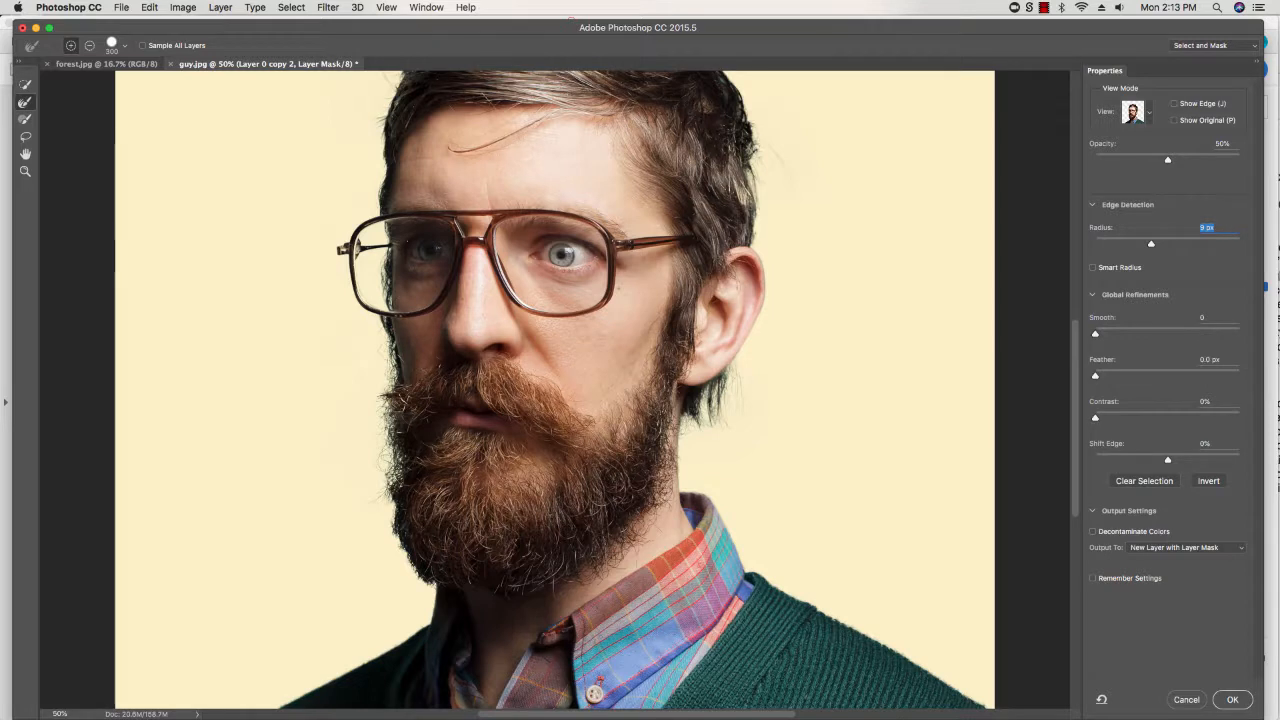
{"action": "left_click_drag", "start_coordinate": [1095, 333], "coordinate": [1120, 333]}
{"action": "left_click_drag", "start_coordinate": [1095, 375], "coordinate": [1140, 417]}
{"action": "scroll", "coordinate": [907, 452], "scroll_direction": "up", "scroll_amount": 3}
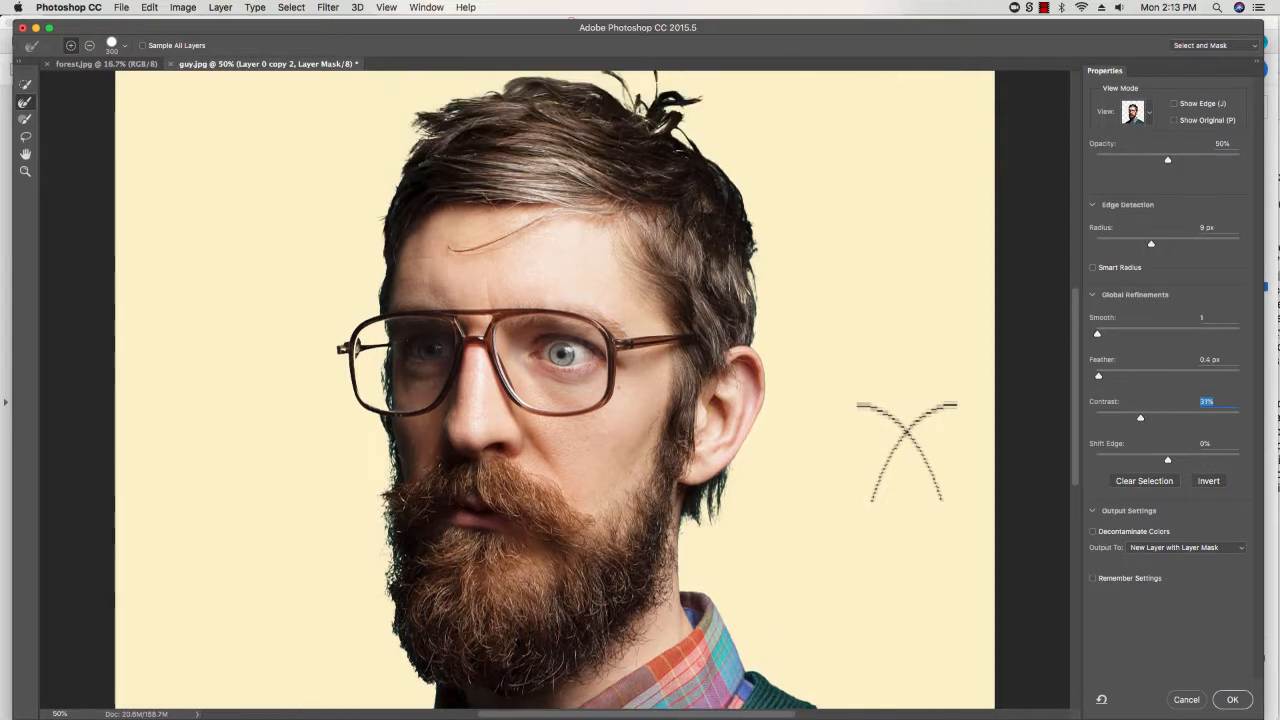
{"action": "left_click_drag", "start_coordinate": [1140, 417], "coordinate": [1095, 417]}
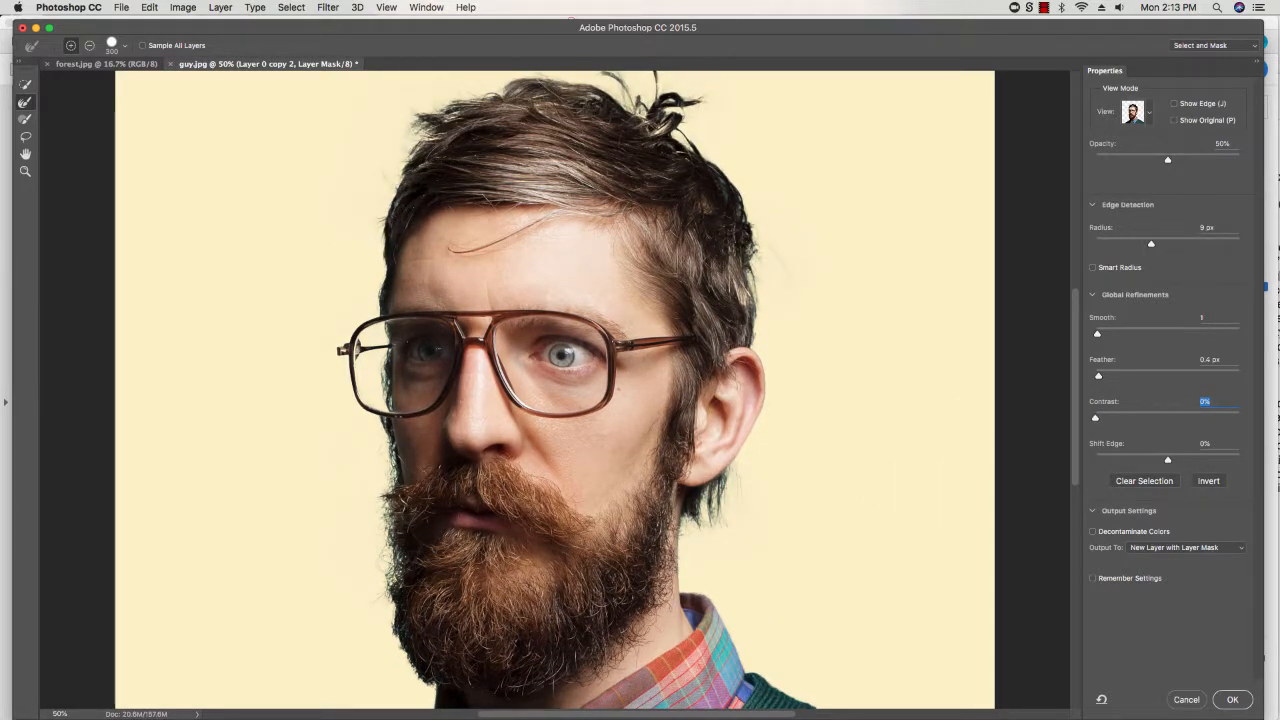
{"action": "mouse_move", "coordinate": [1168, 460]}
{"action": "left_mouse_down"}
{"action": "mouse_move", "coordinate": [1137, 460]}
{"action": "mouse_move", "coordinate": [1240, 460]}
{"action": "mouse_move", "coordinate": [1095, 460]}
{"action": "mouse_move", "coordinate": [1167, 460]}
{"action": "left_mouse_up"}
Step: Undock the Properties panel and the Select and Mask toolbar so both float over the canvas on either side of the portrait
{"action": "left_click_drag", "start_coordinate": [1105, 70], "coordinate": [874, 103]}
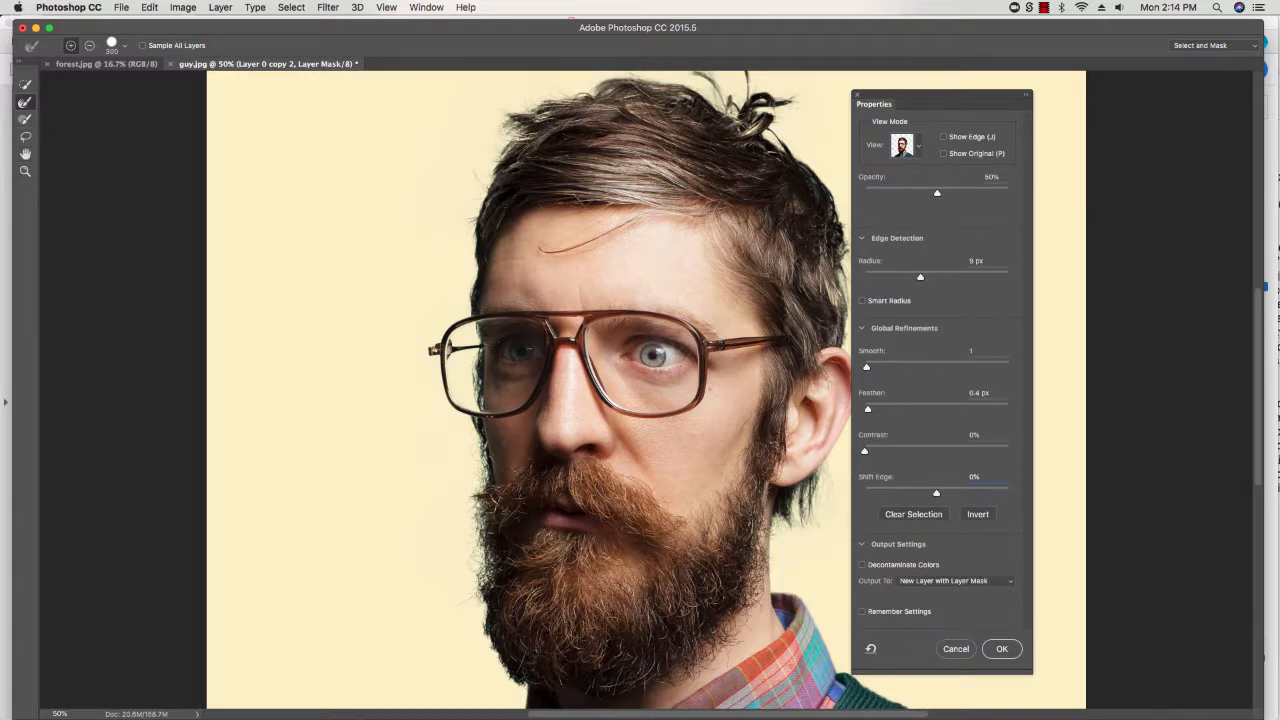
{"action": "left_click_drag", "start_coordinate": [25, 76], "coordinate": [305, 120]}
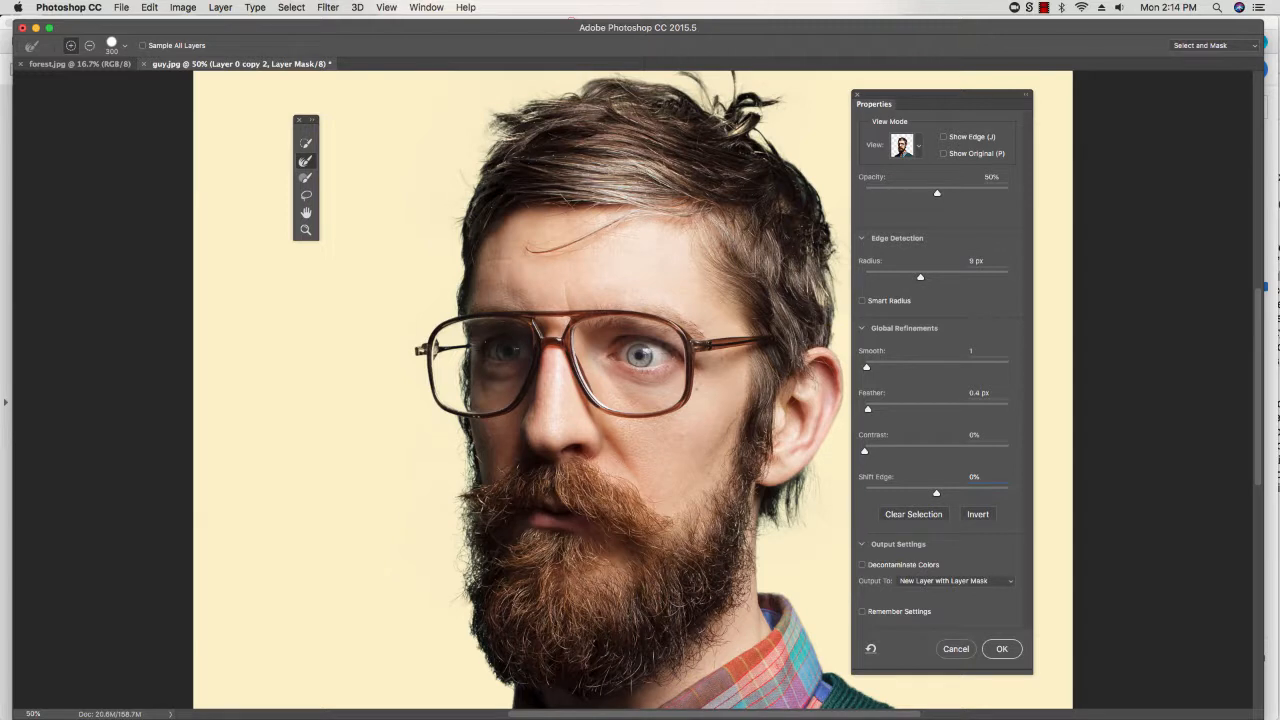
Step: Compare the edges with Decontaminate Colors on and off, and leave the option enabled
{"action": "left_click", "coordinate": [862, 565]}
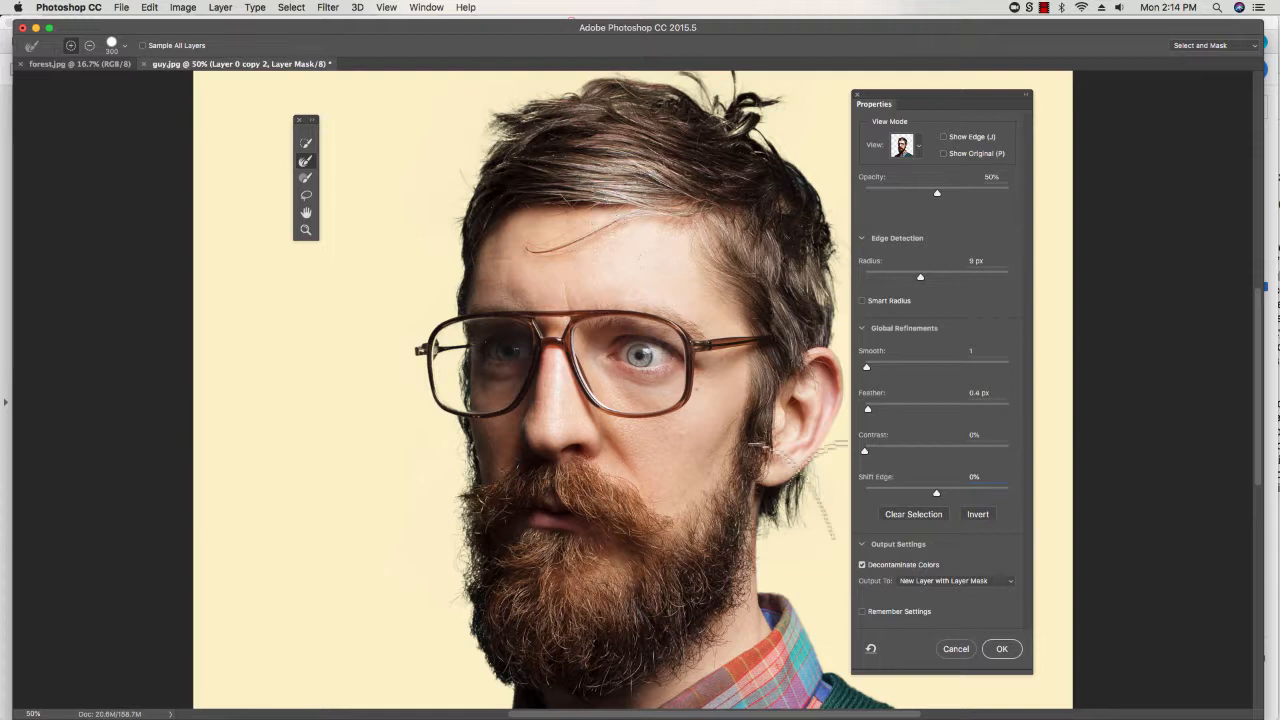
{"action": "left_click", "coordinate": [862, 565]}
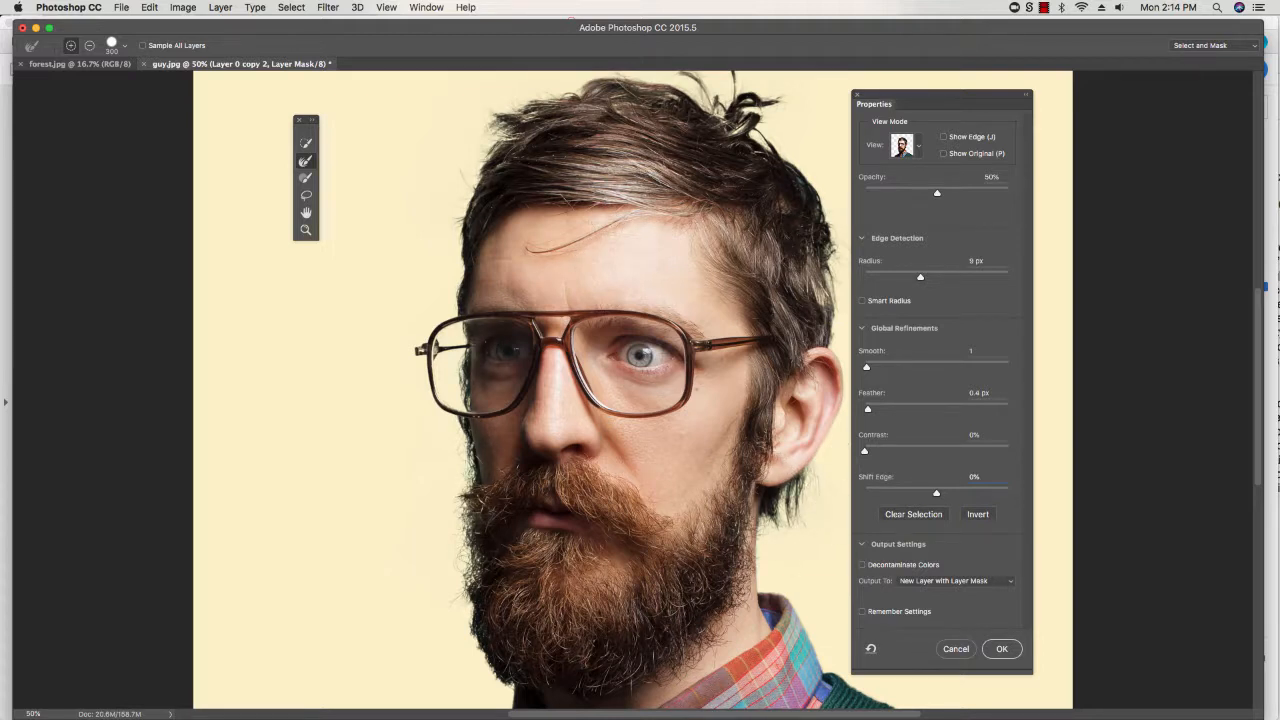
{"action": "left_click", "coordinate": [862, 565]}
{"action": "left_click", "coordinate": [862, 565]}
{"action": "left_click", "coordinate": [862, 565]}
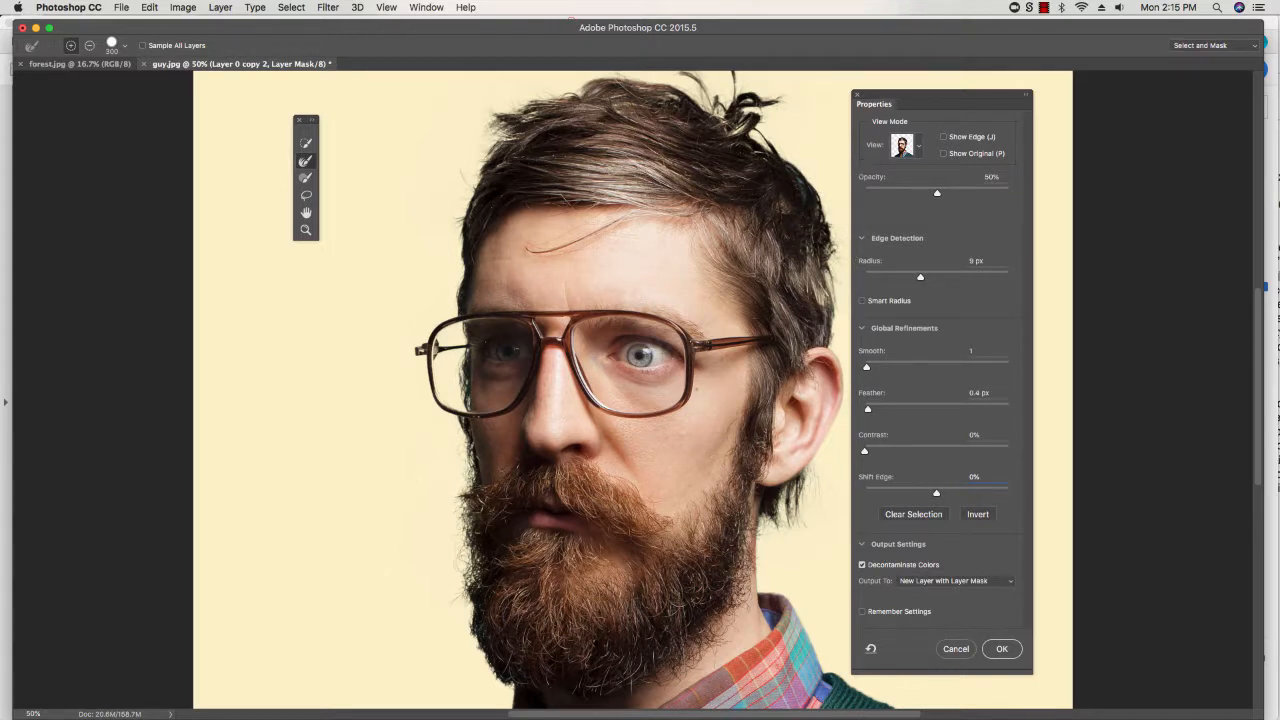
Step: Move the Properties panel clear of the head and compare the mask in Black & White and On White views, ending on Black & White
{"action": "left_click", "coordinate": [903, 145]}
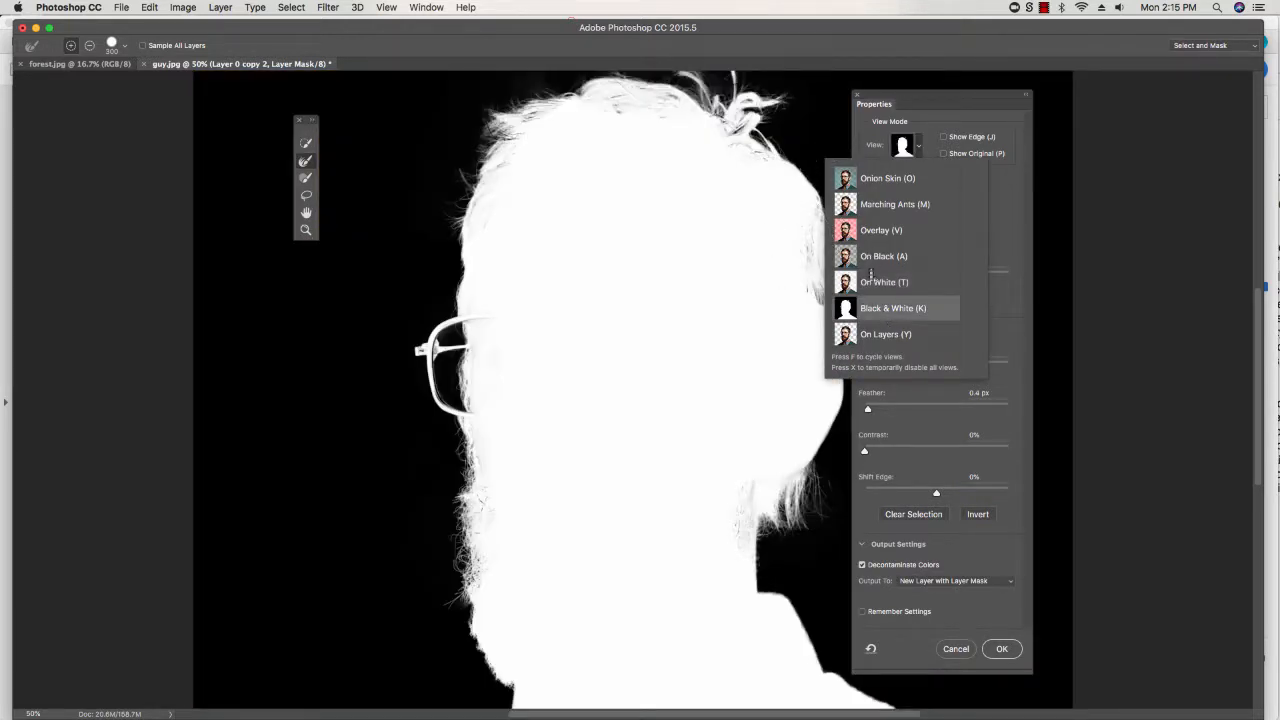
{"action": "left_click_drag", "start_coordinate": [940, 96], "coordinate": [1060, 96]}
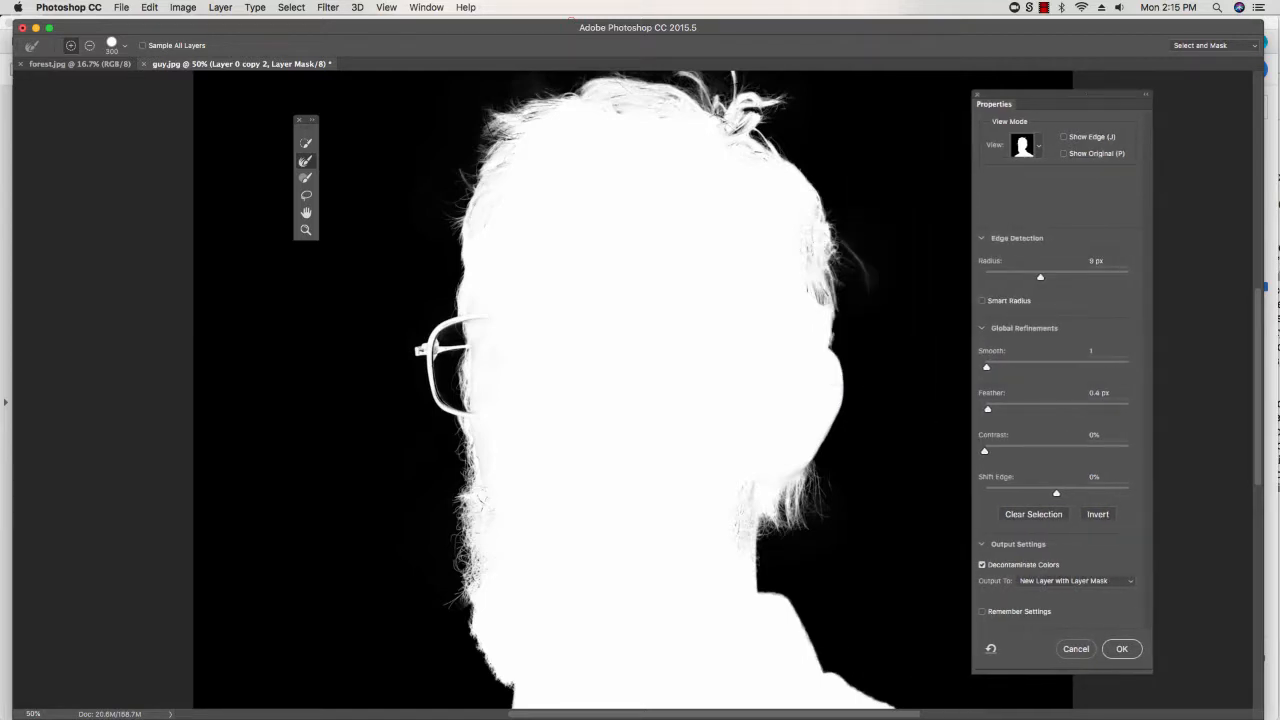
{"action": "left_click", "coordinate": [1023, 145]}
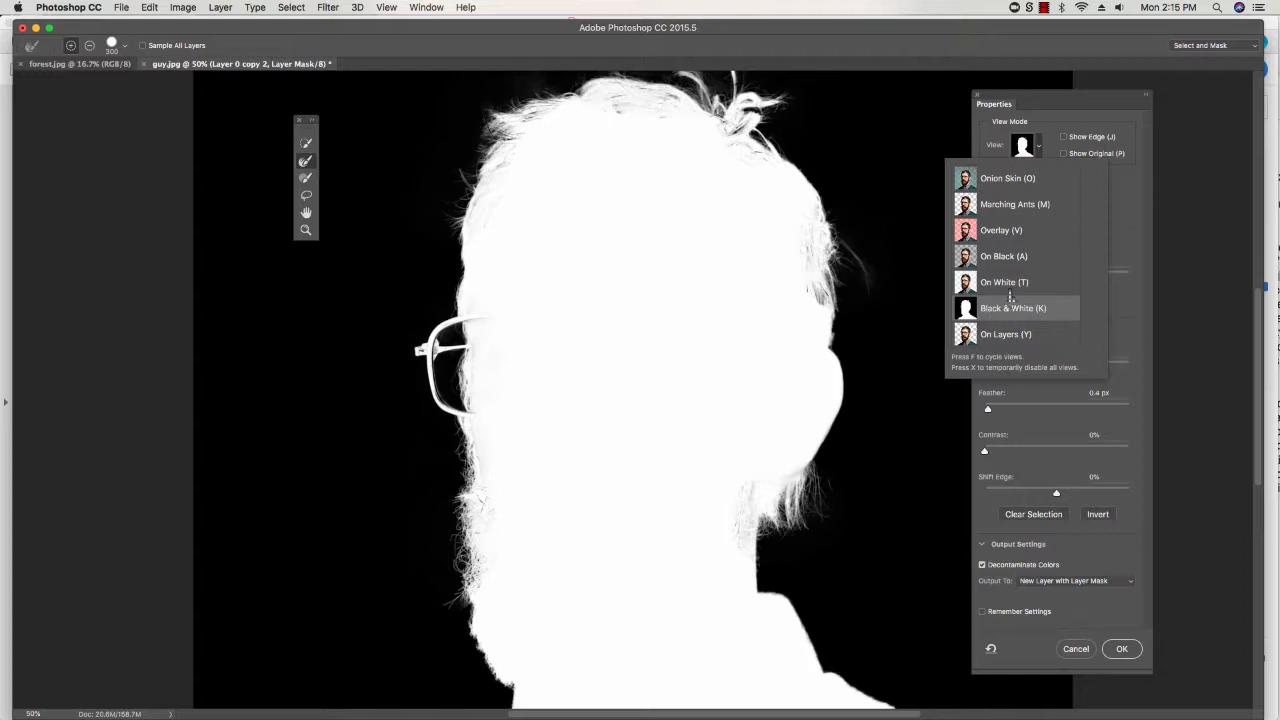
{"action": "left_click", "coordinate": [1011, 291]}
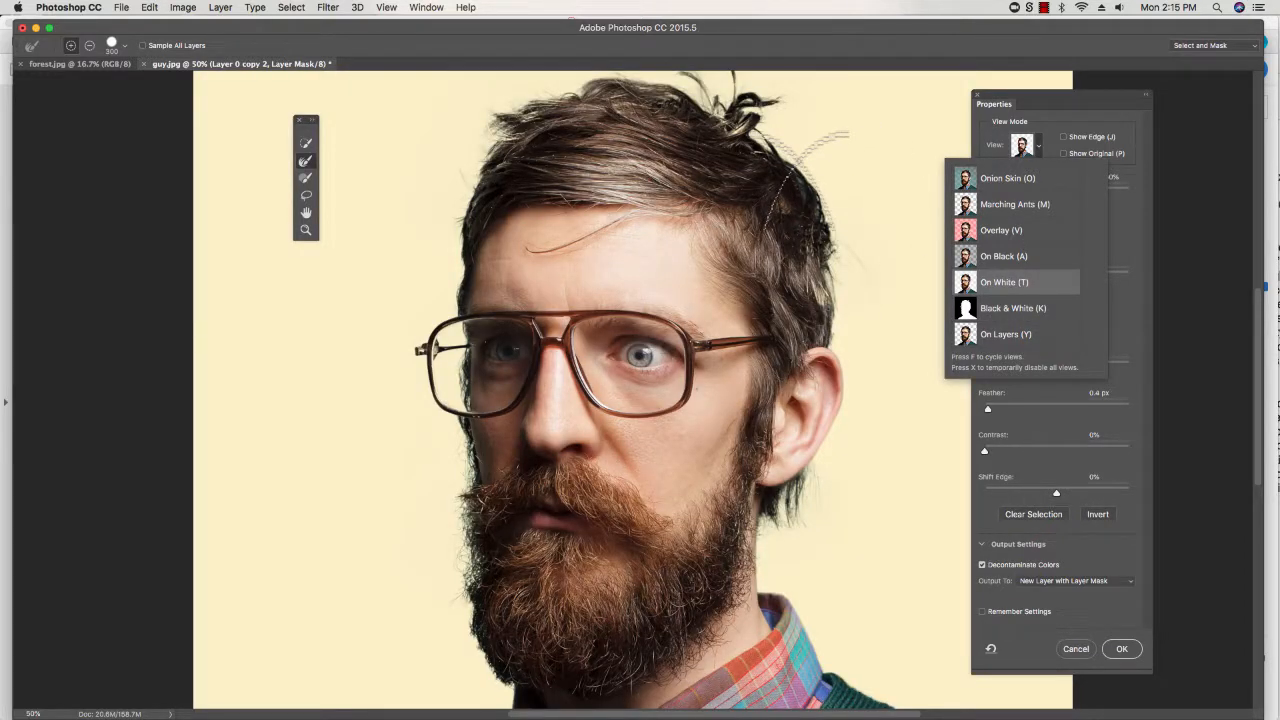
{"action": "left_click", "coordinate": [1005, 310]}
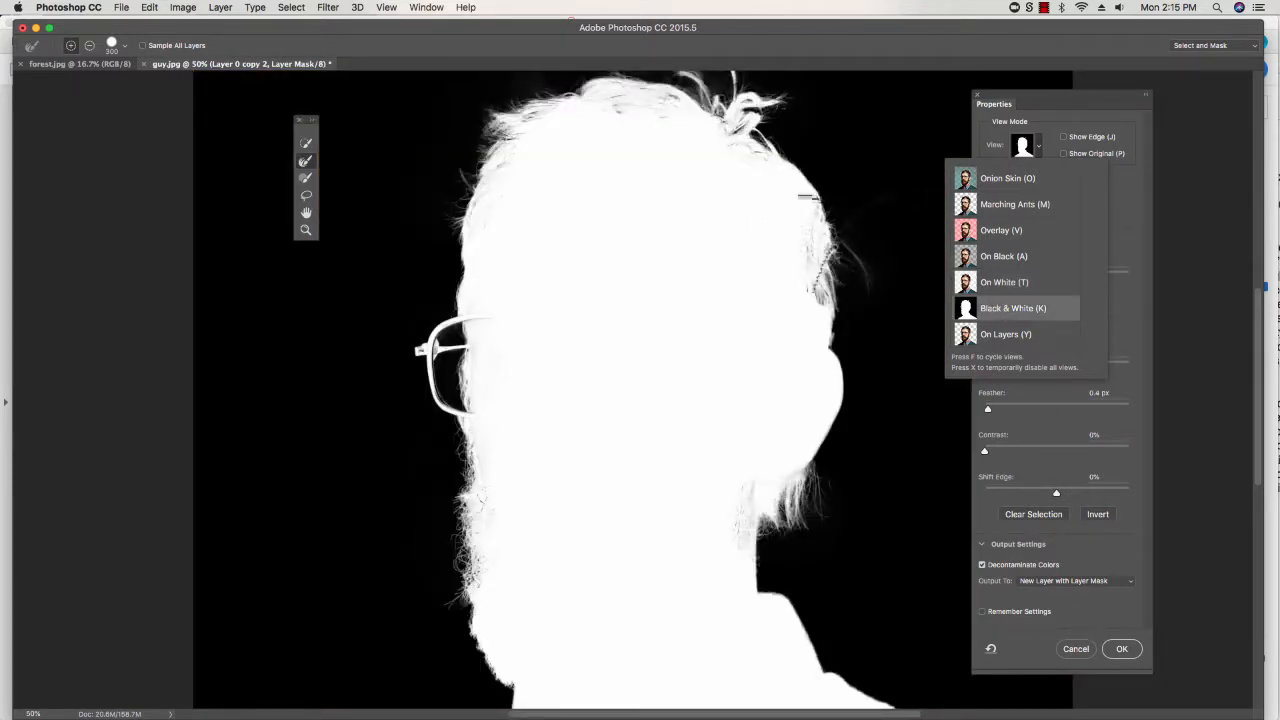
Step: Preview the cutout in On Layers view and output the refined mask to a new layer with layer mask
{"action": "left_click", "coordinate": [1181, 298]}
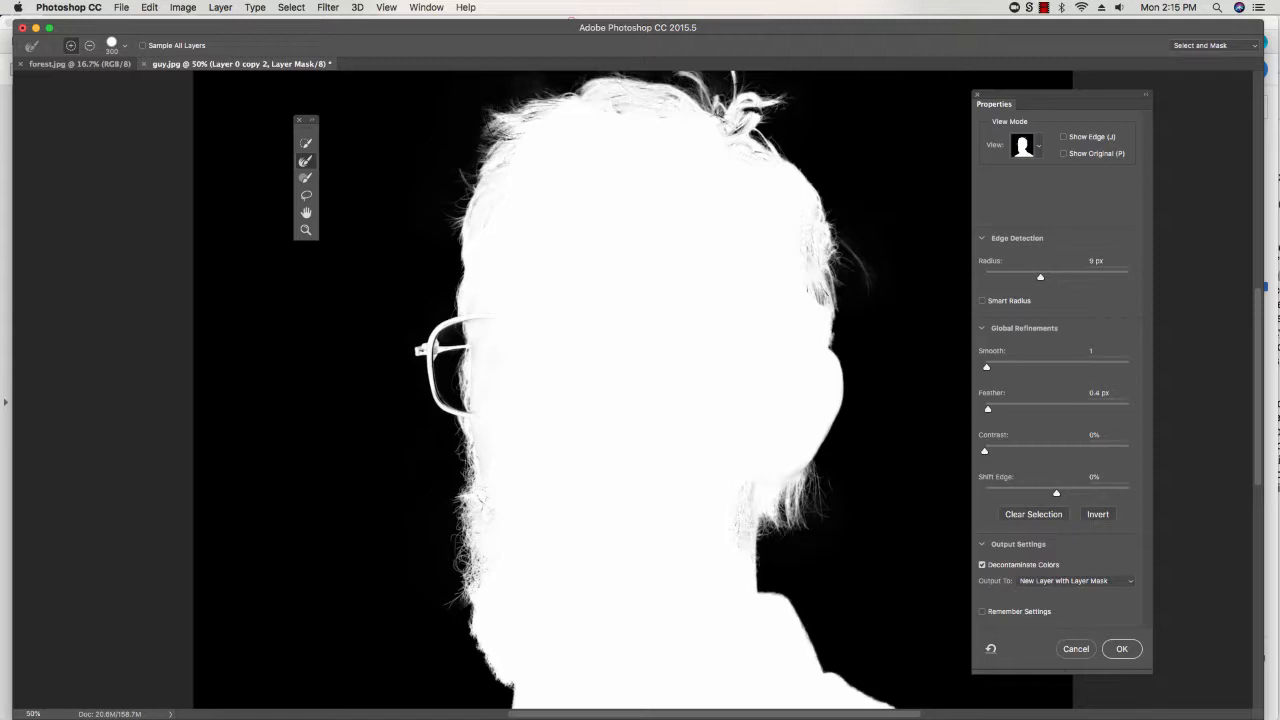
{"action": "left_click", "coordinate": [1025, 146]}
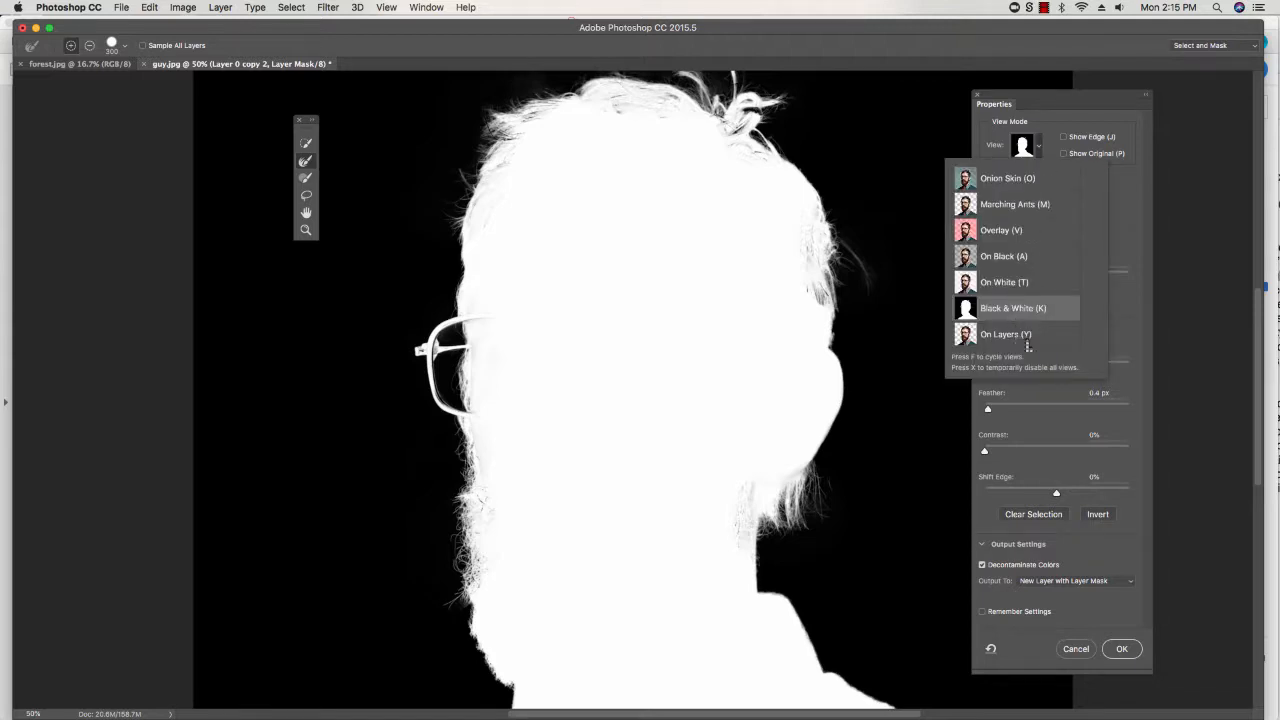
{"action": "left_click", "coordinate": [1026, 337]}
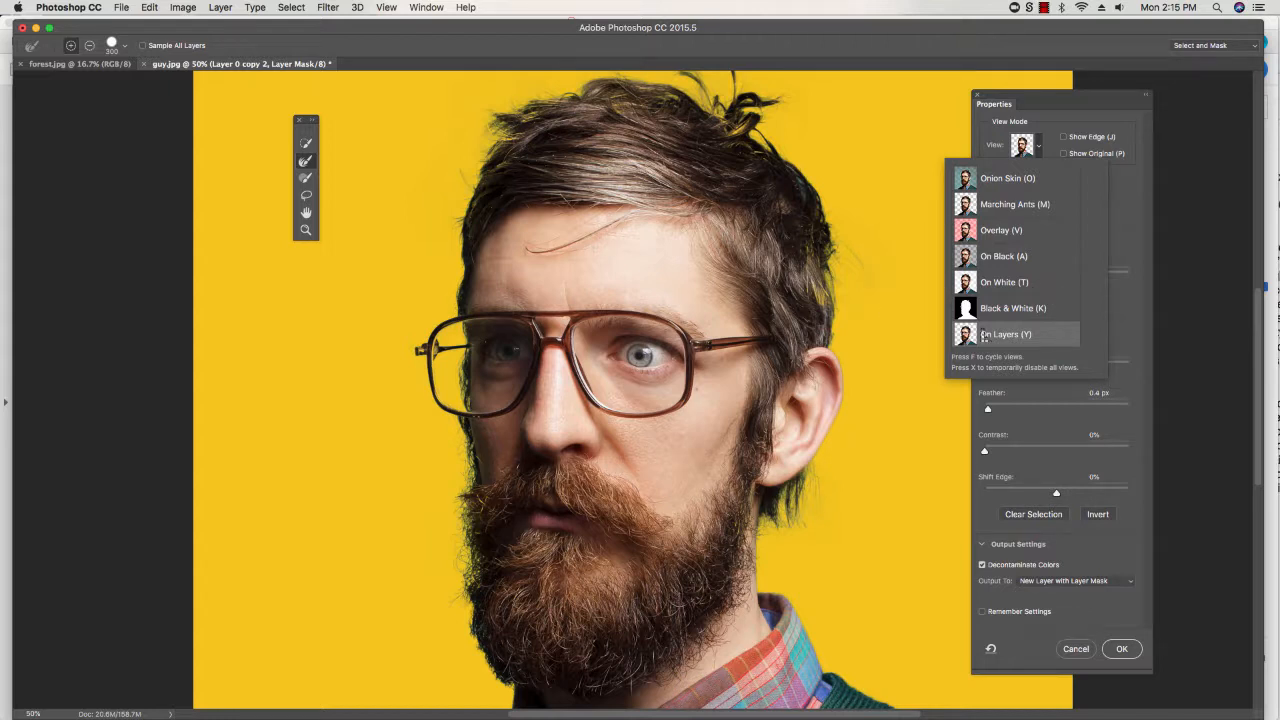
{"action": "left_click", "coordinate": [1005, 334]}
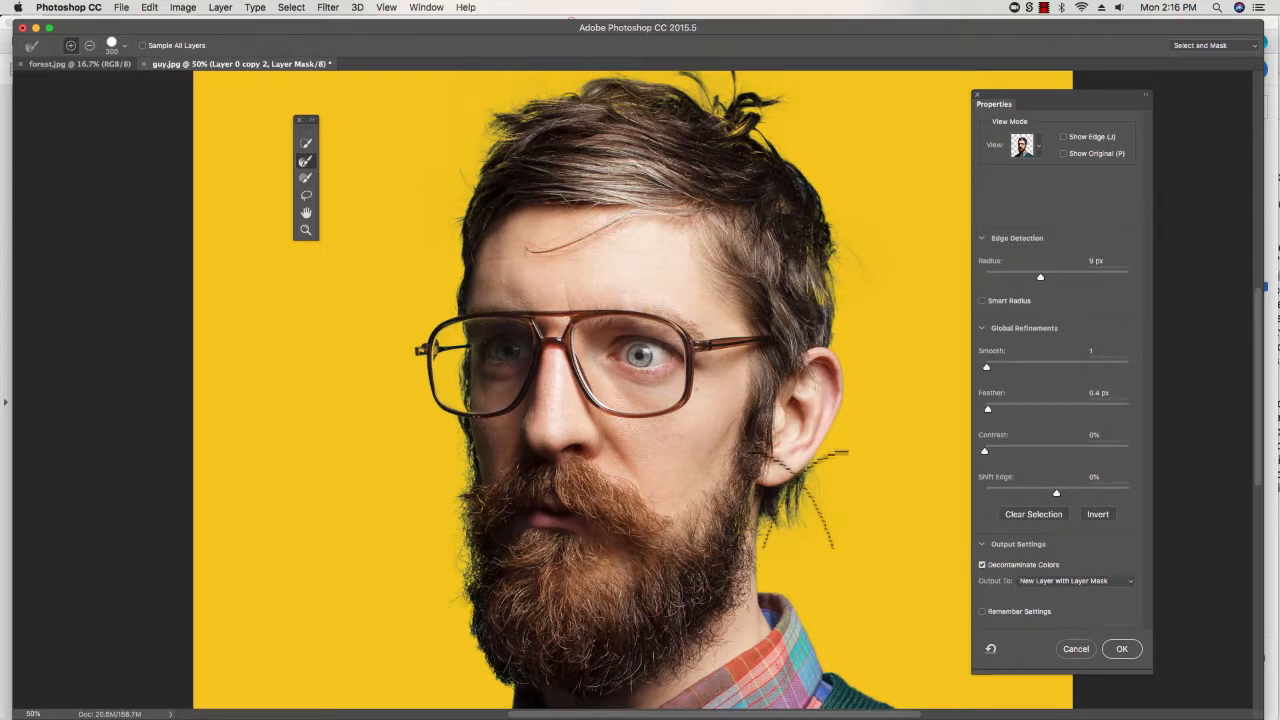
{"action": "key", "text": "super+minus"}
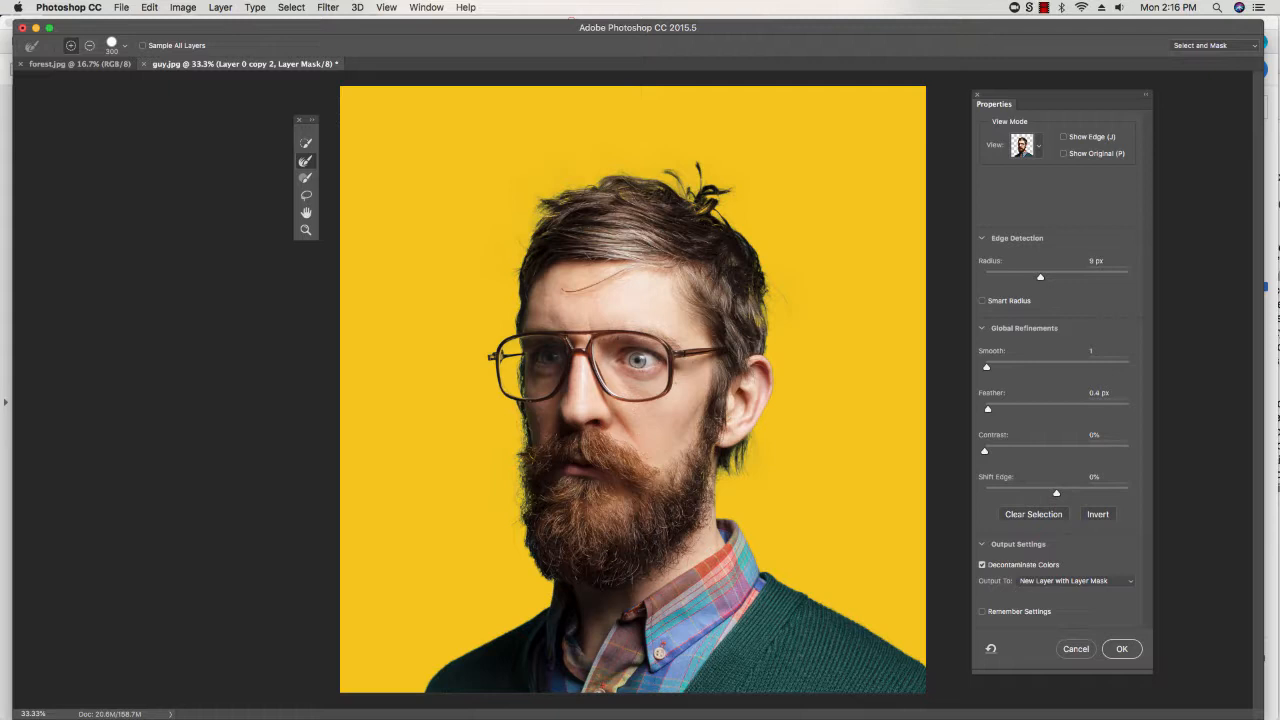
{"action": "left_click", "coordinate": [1122, 648]}
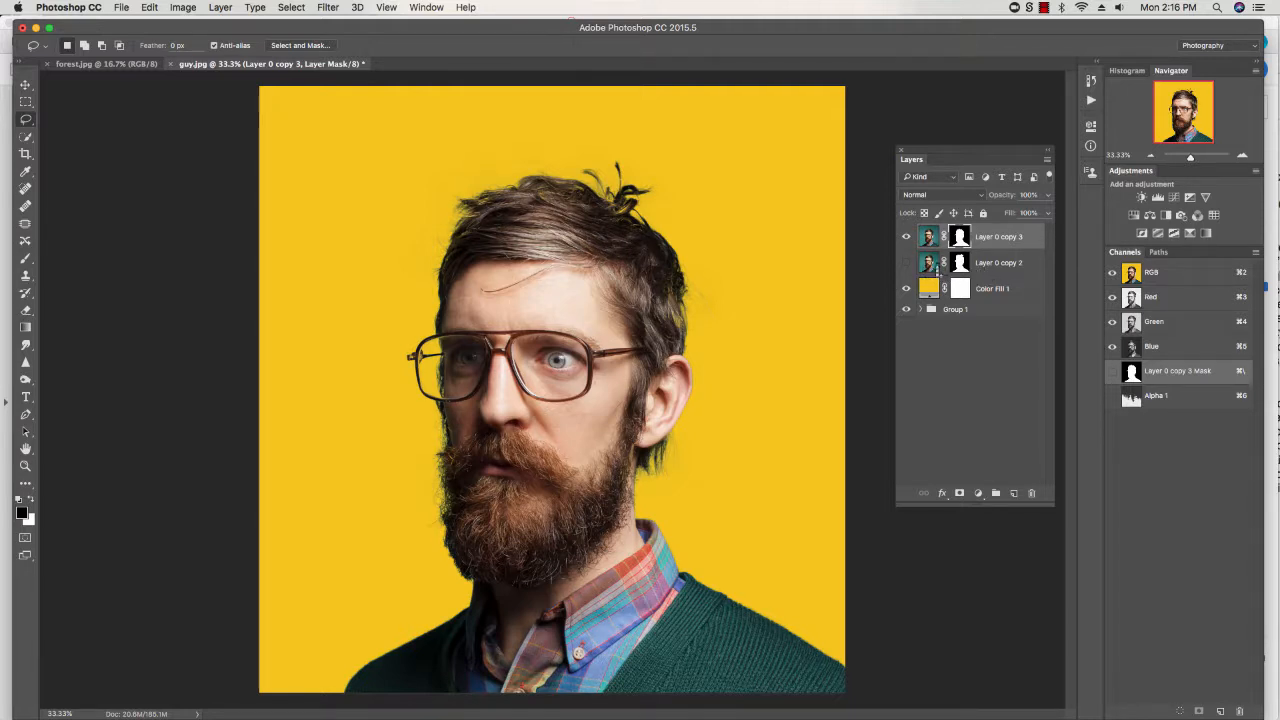
Step: Compare Layer 0 copy 3 with Layer 0 copy 2 through their visibility, leaving only Layer 0 copy 3 shown of the two
{"action": "left_click", "coordinate": [906, 236]}
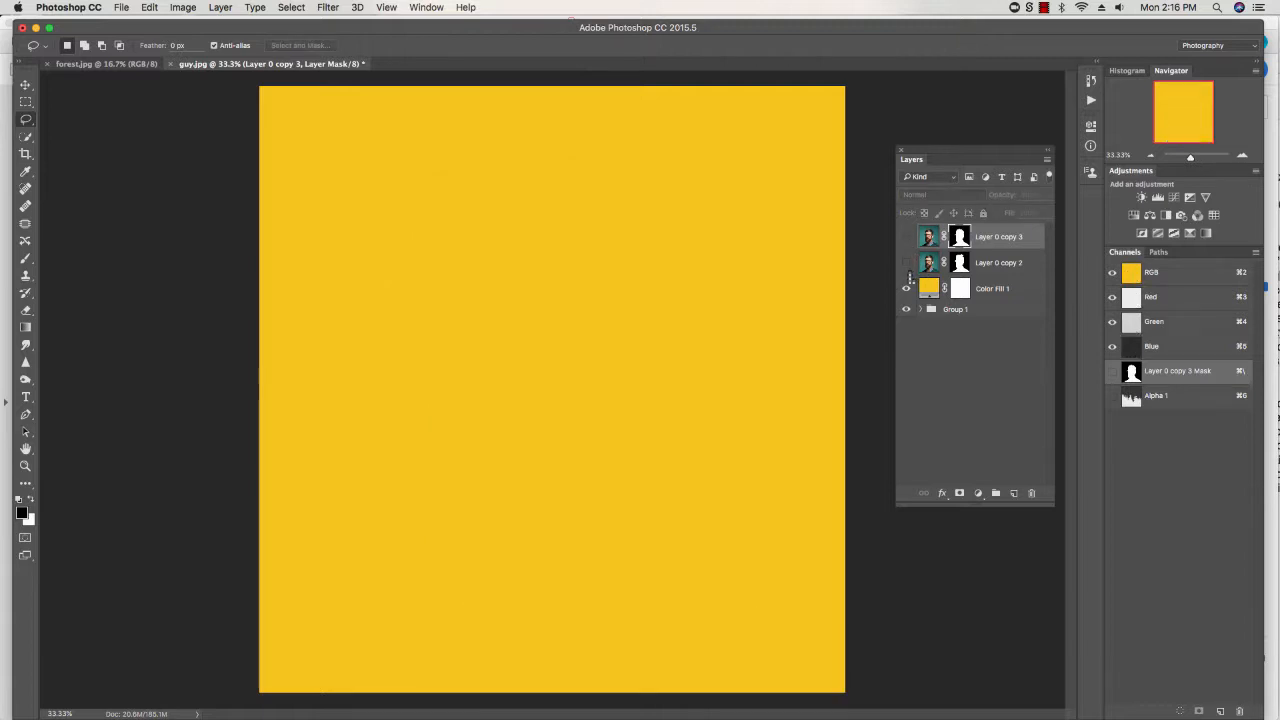
{"action": "left_click", "coordinate": [906, 262]}
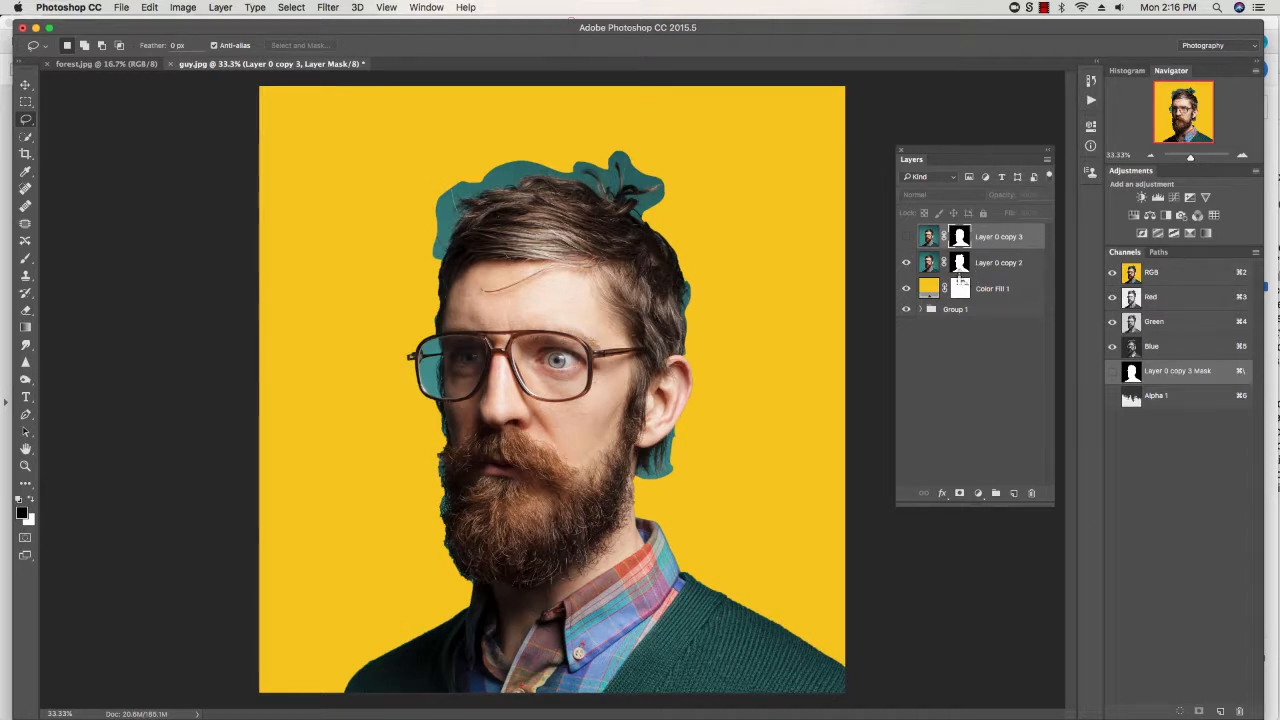
{"action": "left_click", "coordinate": [906, 236]}
{"action": "left_click", "coordinate": [906, 262]}
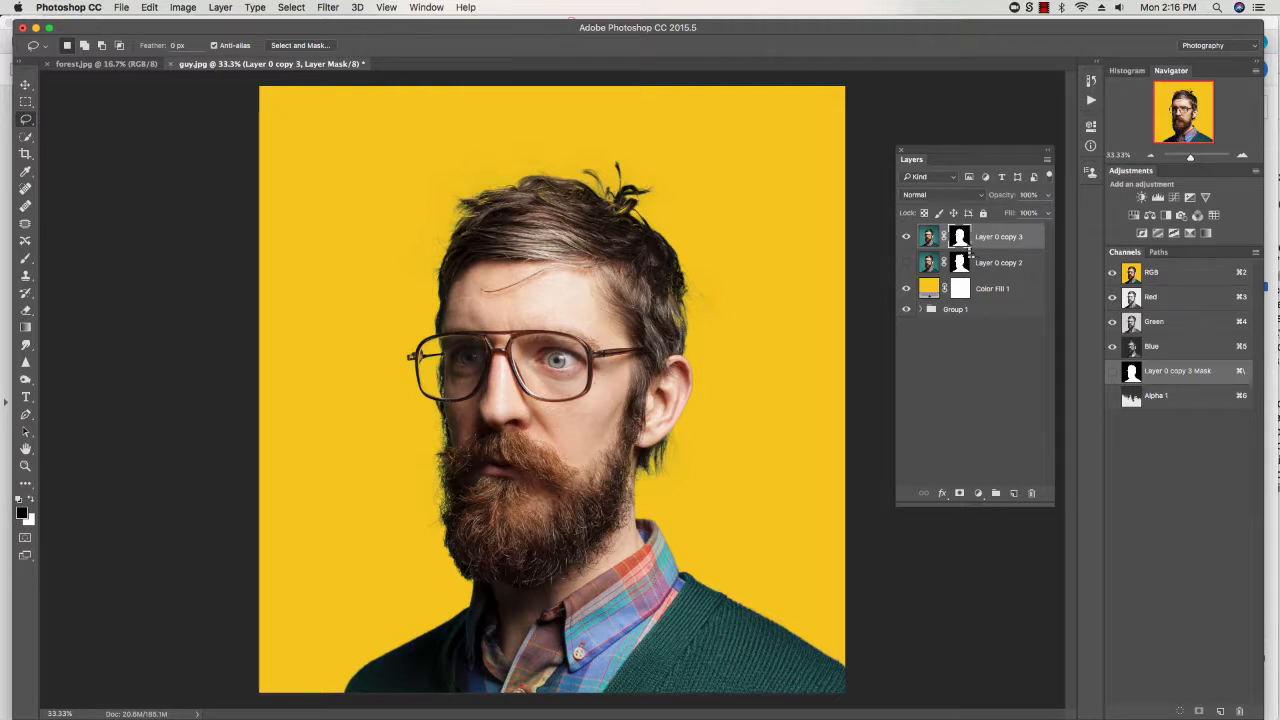
Step: Compare the portrait with the layer mask of Layer 0 copy 3 disabled and enabled, leaving the mask enabled
{"action": "left_click", "coordinate": [966, 249], "text": "shift"}
{"action": "left_click", "coordinate": [966, 249], "text": "shift"}
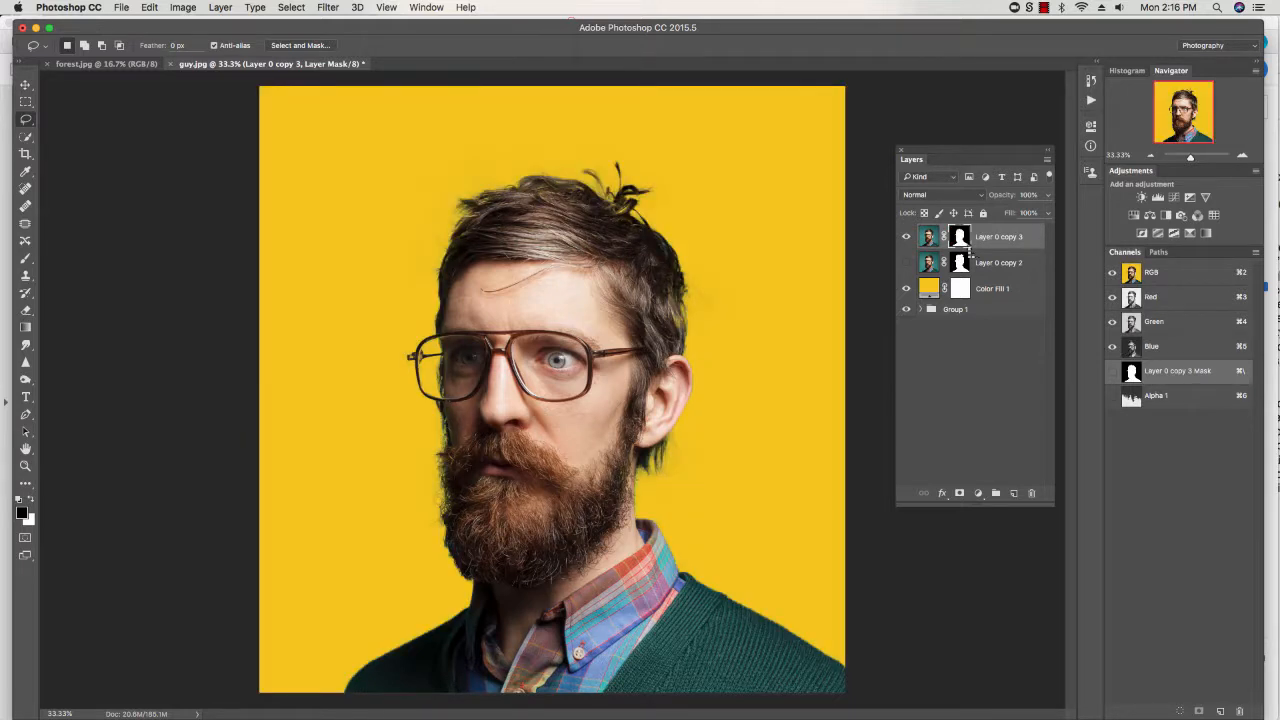
{"action": "left_click", "coordinate": [966, 249], "text": "shift"}
{"action": "left_click", "coordinate": [966, 249], "text": "shift"}
{"action": "left_click", "coordinate": [966, 249], "text": "shift"}
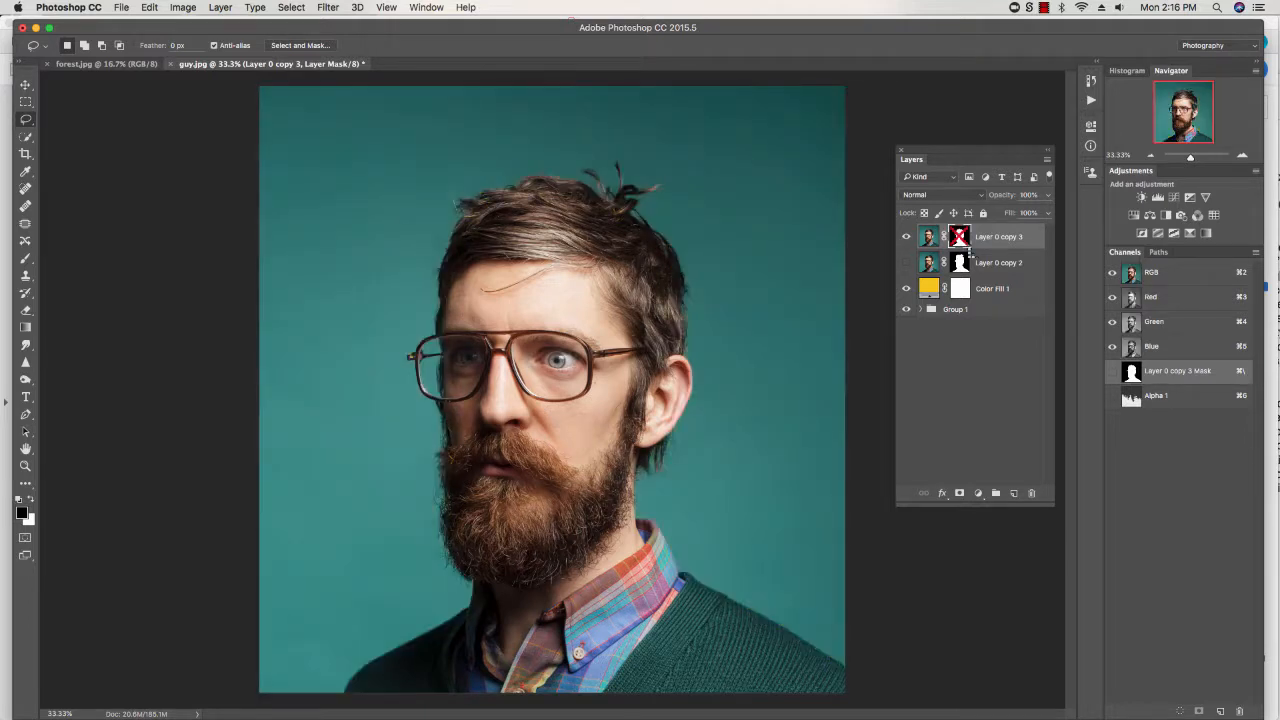
{"action": "left_click", "coordinate": [966, 249], "text": "shift"}
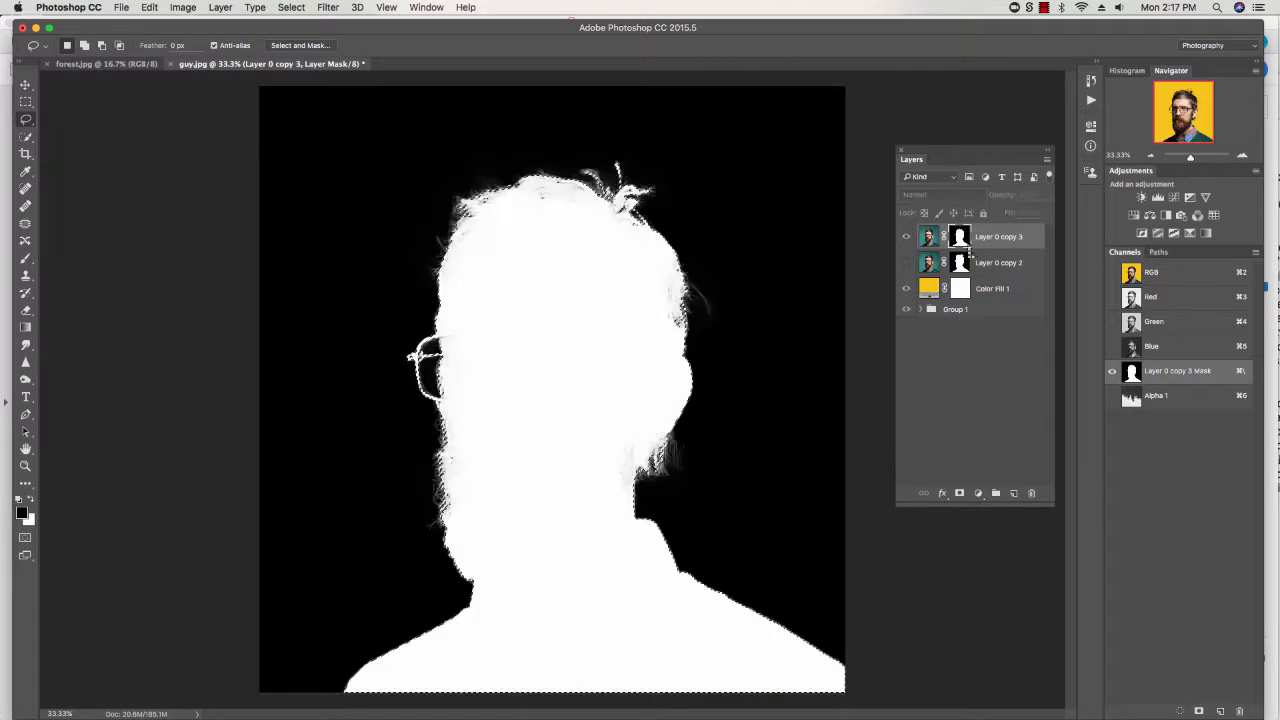
Step: Inspect the mask of Layer 0 copy 3 on its own, clear the active selection and return to the layer's image
{"action": "left_click", "coordinate": [967, 252], "text": "alt"}
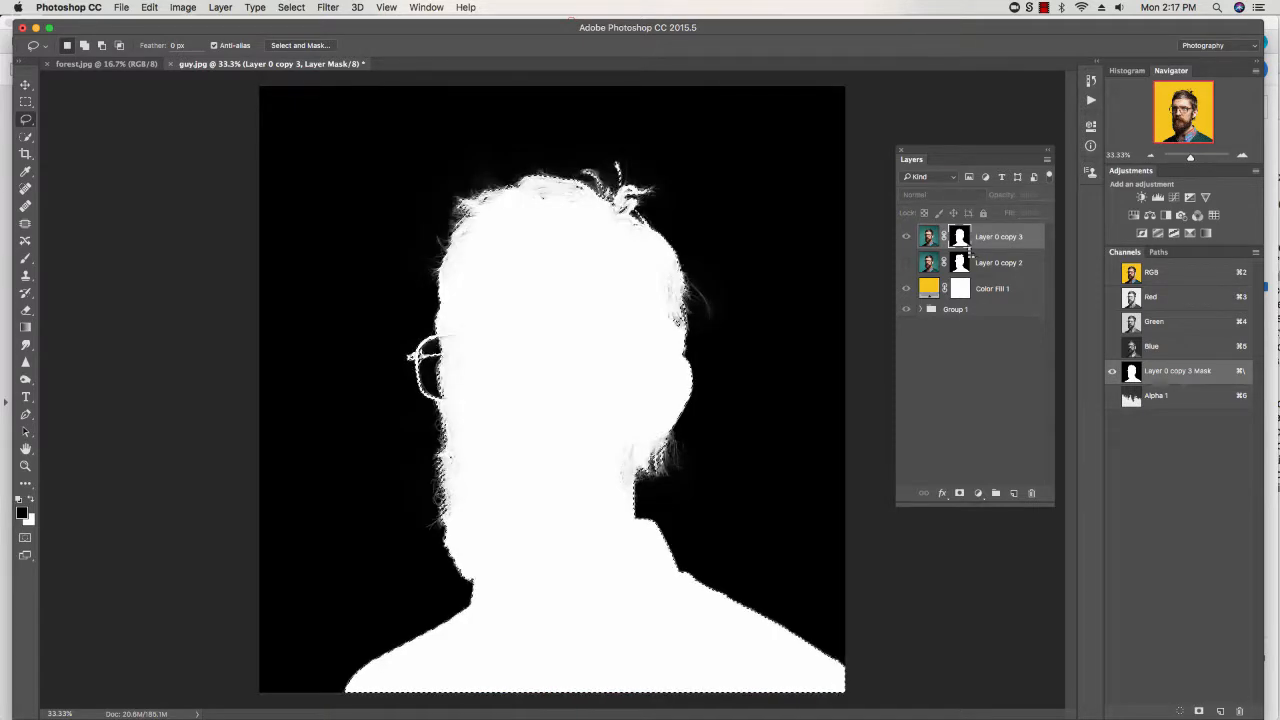
{"action": "key", "text": "super+d"}
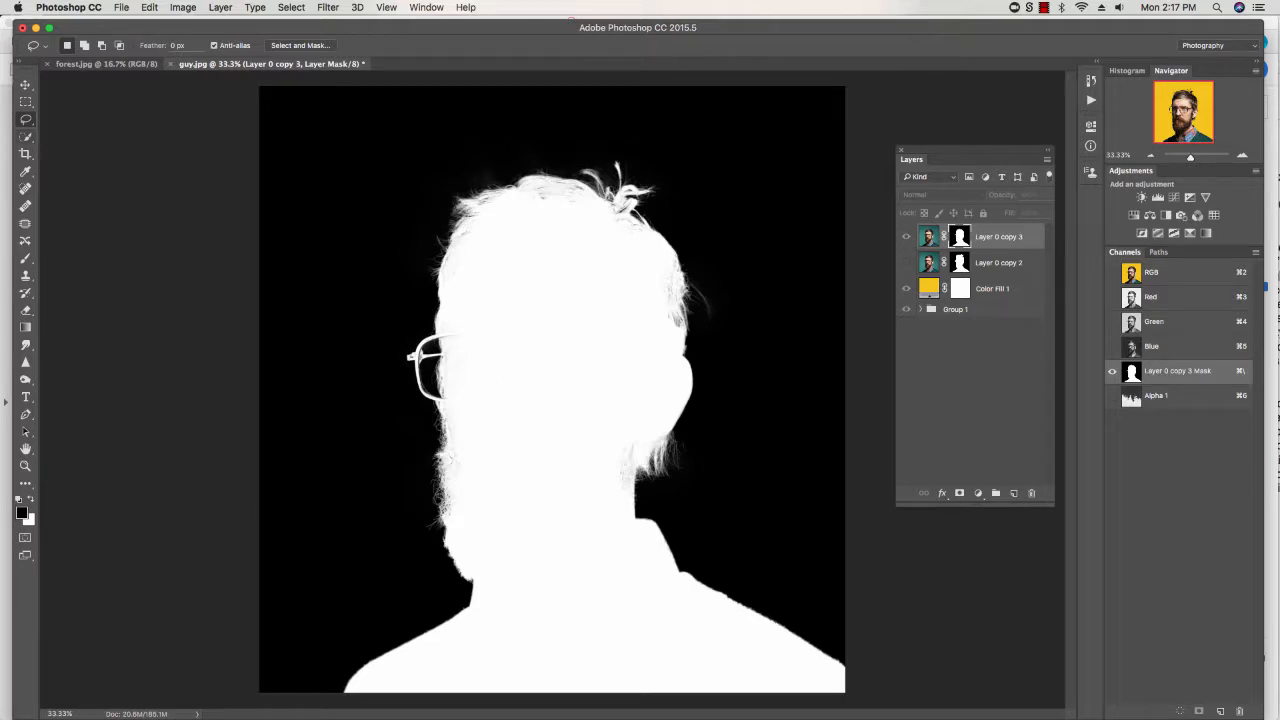
{"action": "left_click", "coordinate": [291, 7]}
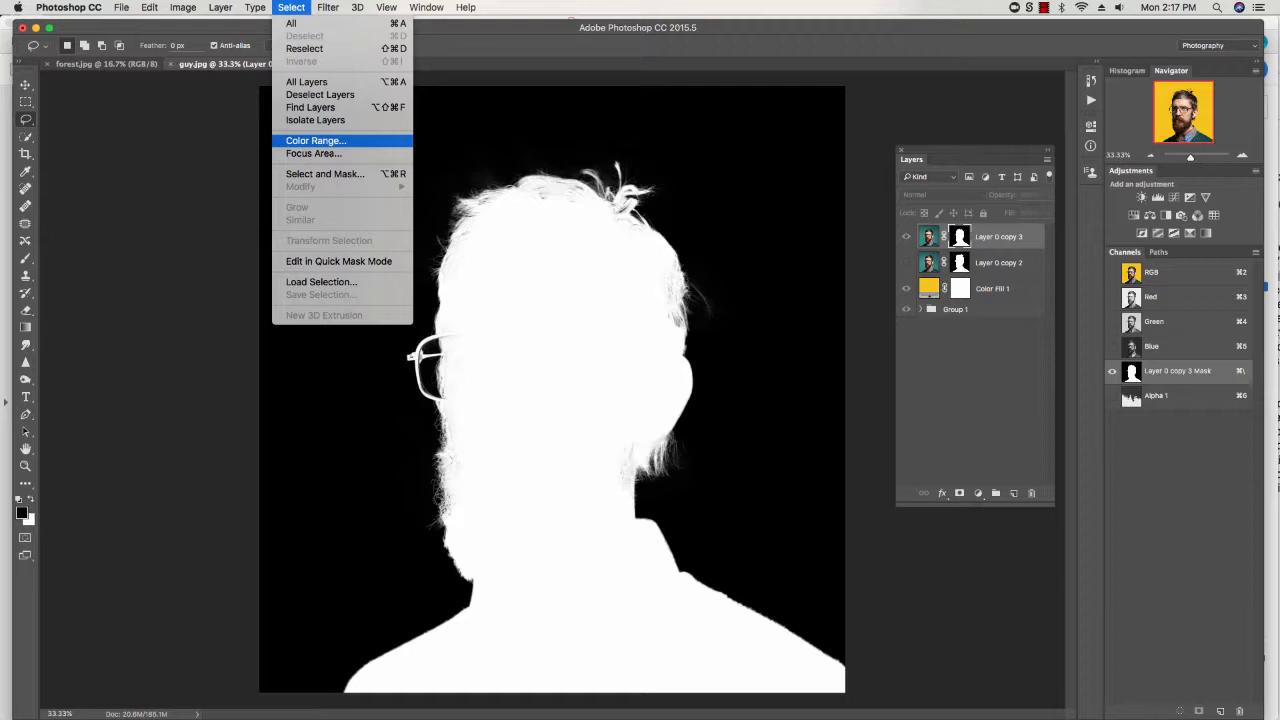
{"action": "left_click", "coordinate": [966, 512]}
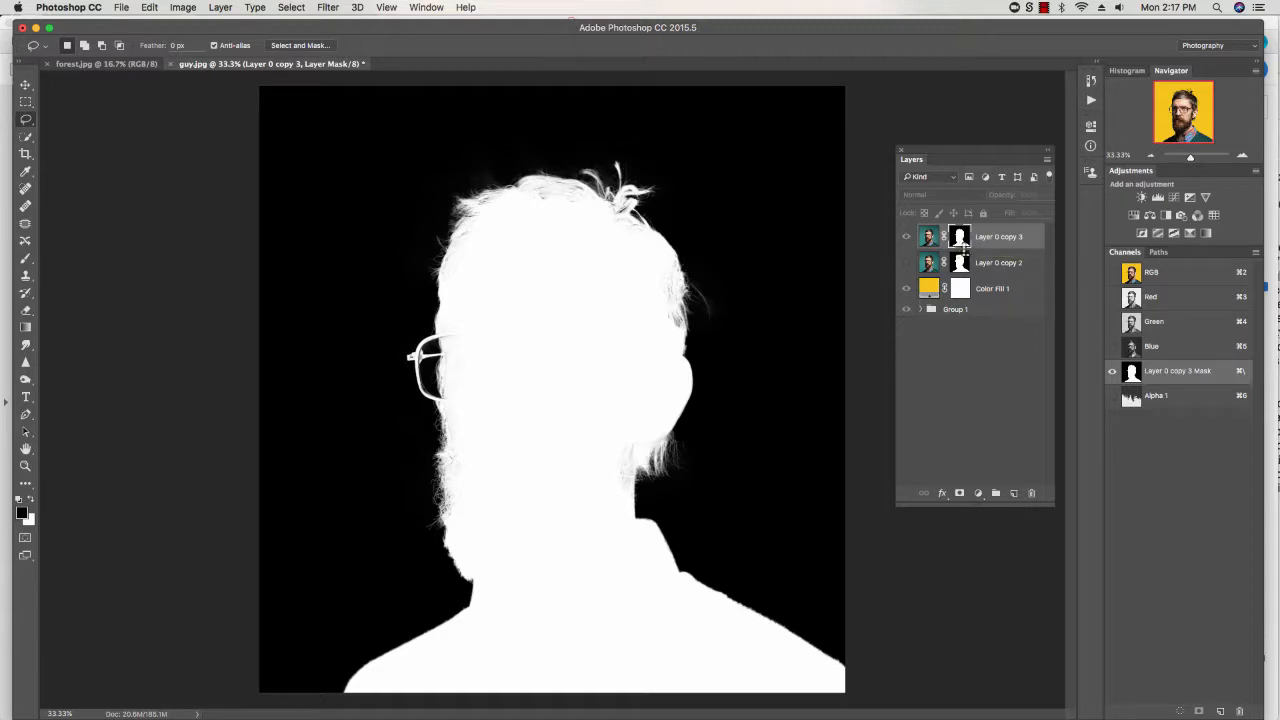
{"action": "left_click", "coordinate": [932, 246]}
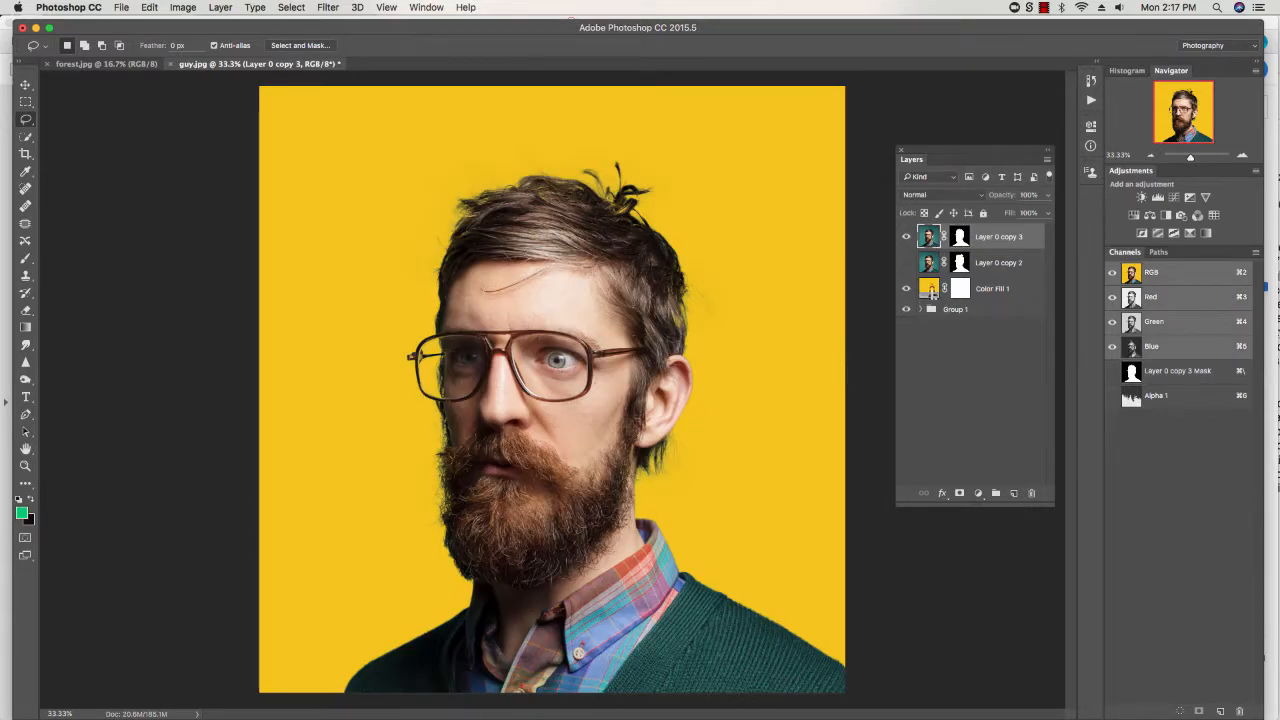
Step: Open the Color Fill 1 colour for editing and preview the cutout against beige, dark brown and muted yellow backgrounds
{"action": "double_click", "coordinate": [929, 288]}
{"action": "left_click", "coordinate": [930, 428]}
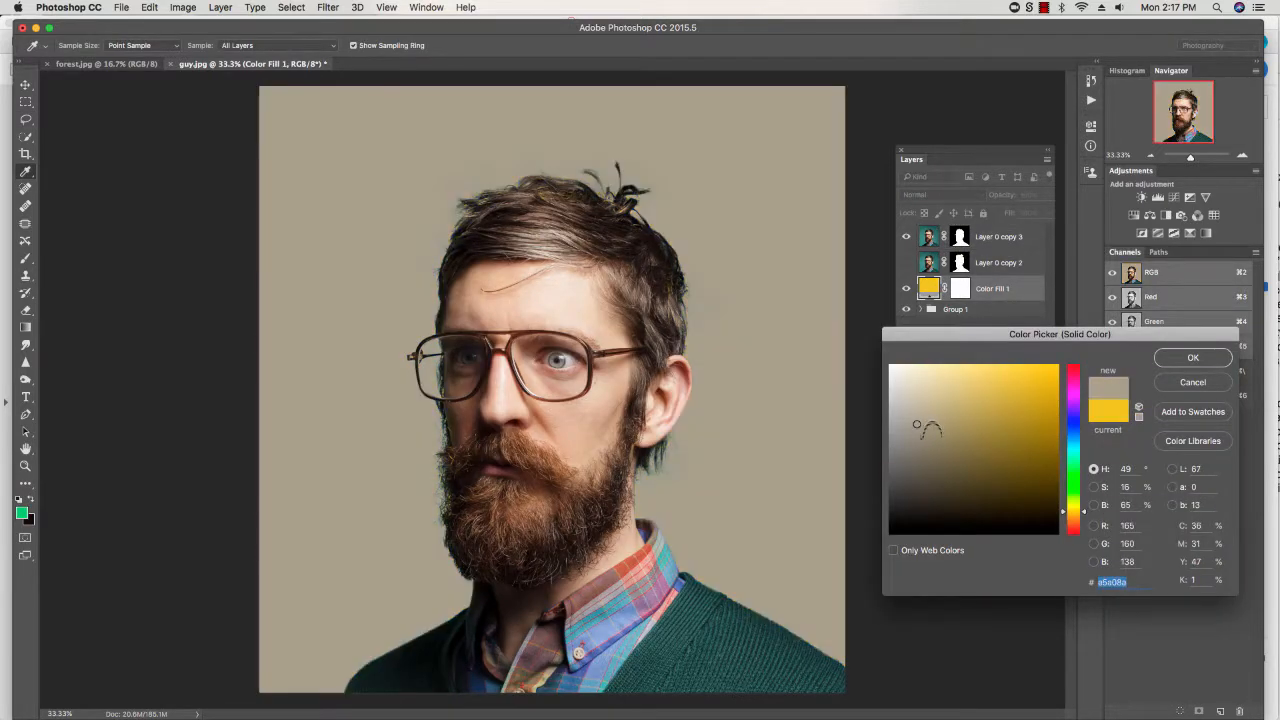
{"action": "left_click", "coordinate": [935, 503]}
{"action": "mouse_move", "coordinate": [935, 503]}
{"action": "left_mouse_down"}
{"action": "mouse_move", "coordinate": [980, 528]}
{"action": "mouse_move", "coordinate": [1040, 495]}
{"action": "mouse_move", "coordinate": [1045, 455]}
{"action": "mouse_move", "coordinate": [1017, 397]}
{"action": "mouse_move", "coordinate": [965, 395]}
{"action": "mouse_move", "coordinate": [915, 457]}
{"action": "mouse_move", "coordinate": [955, 516]}
{"action": "mouse_move", "coordinate": [978, 507]}
{"action": "left_mouse_up"}
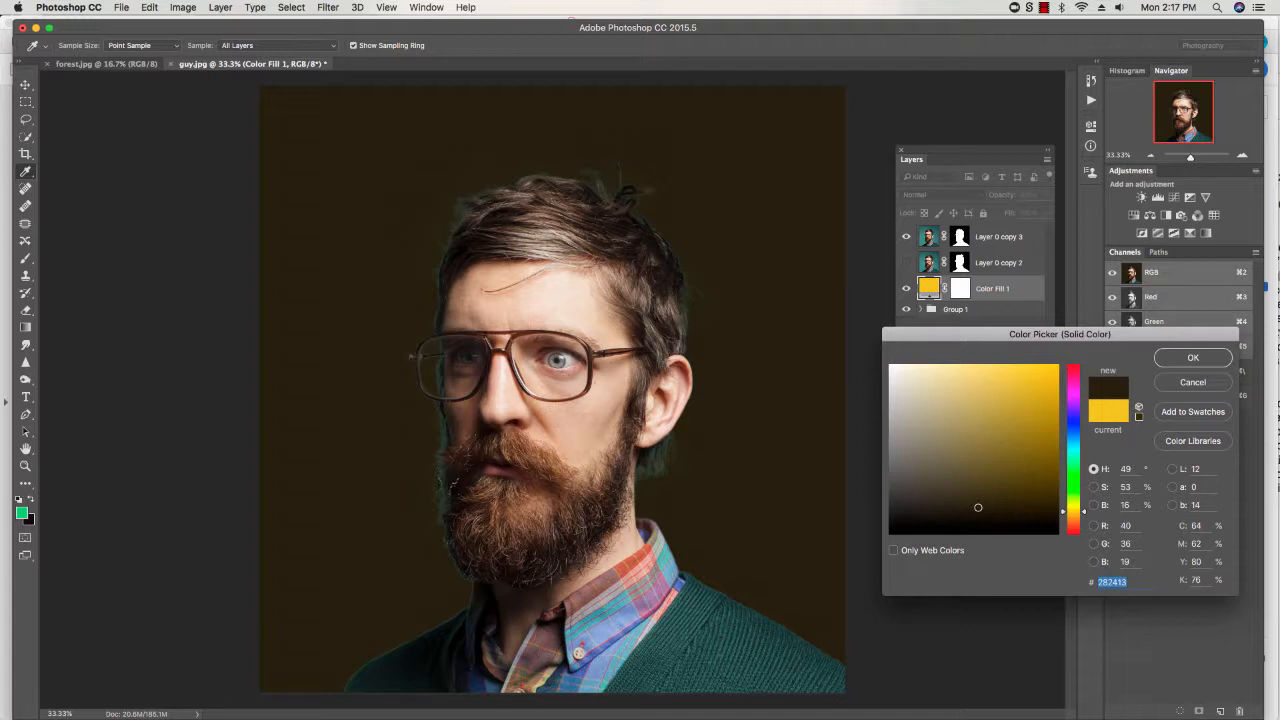
{"action": "left_click", "coordinate": [1017, 392]}
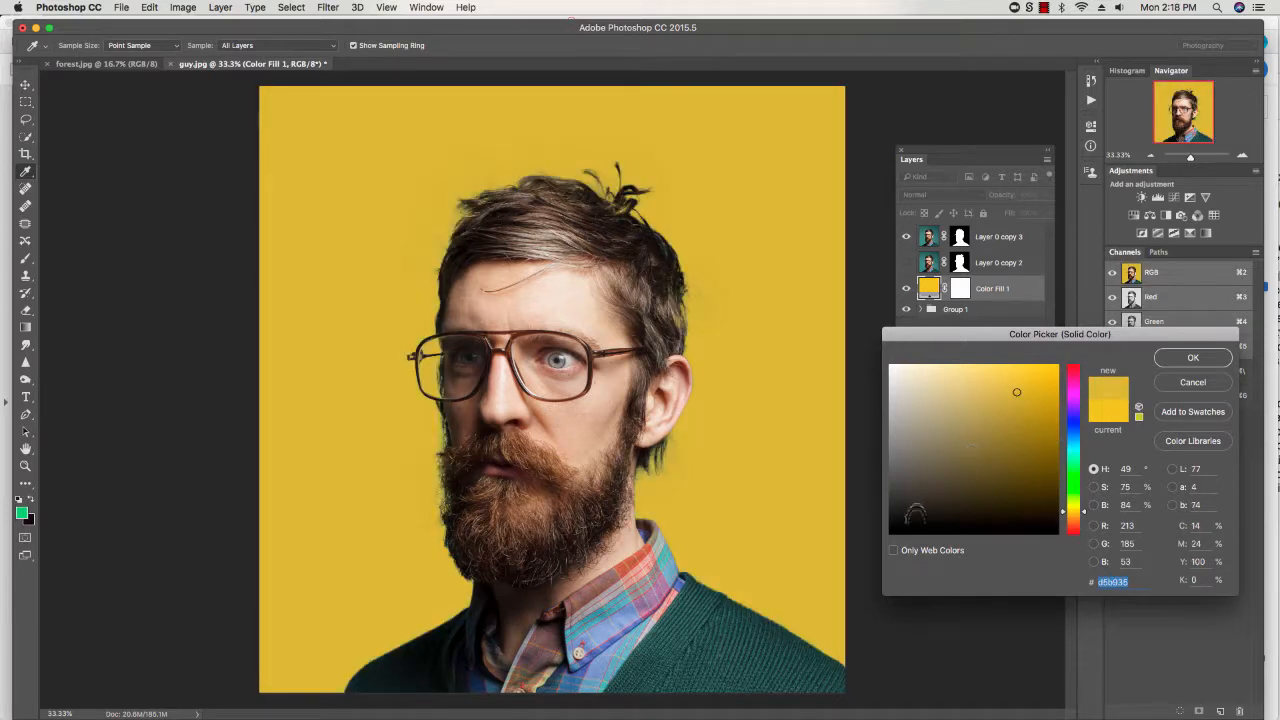
Step: Test green, purple, yellow, orange and red hues for Color Fill 1 and settle on a very pale pinkish white
{"action": "left_click", "coordinate": [1072, 490]}
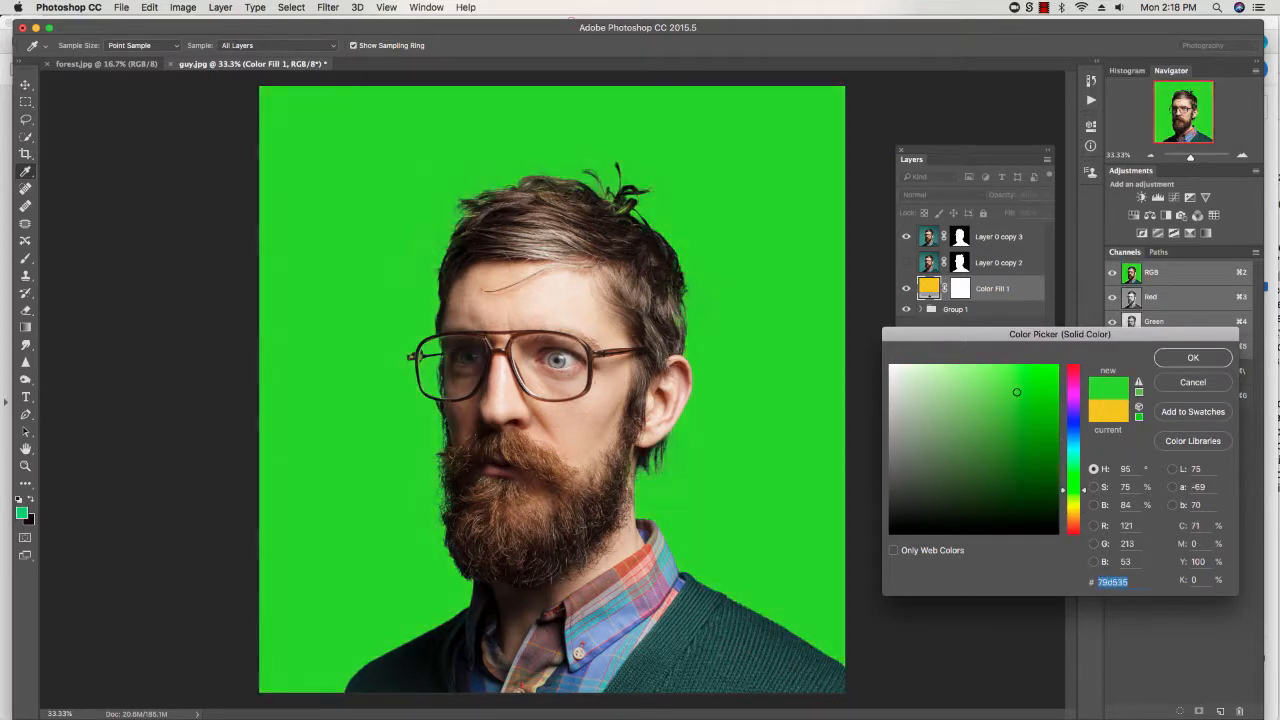
{"action": "left_click", "coordinate": [1072, 441]}
{"action": "left_click", "coordinate": [1072, 414]}
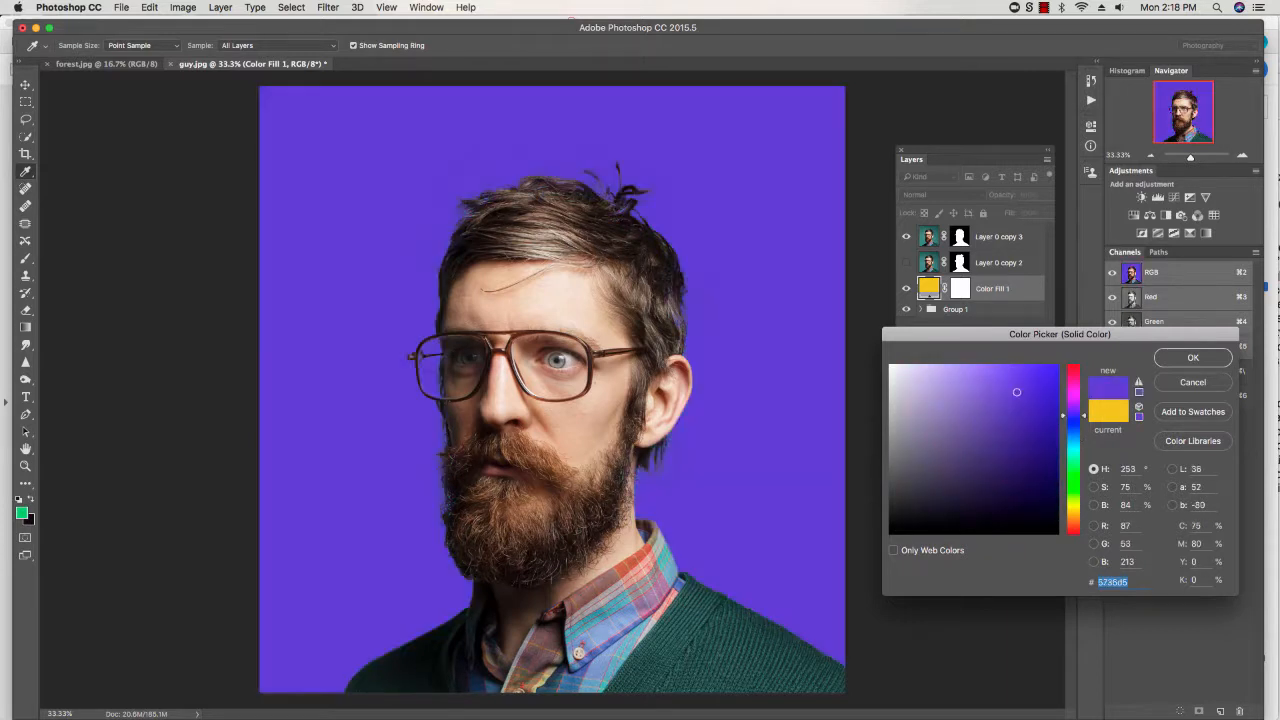
{"action": "left_click", "coordinate": [1072, 402]}
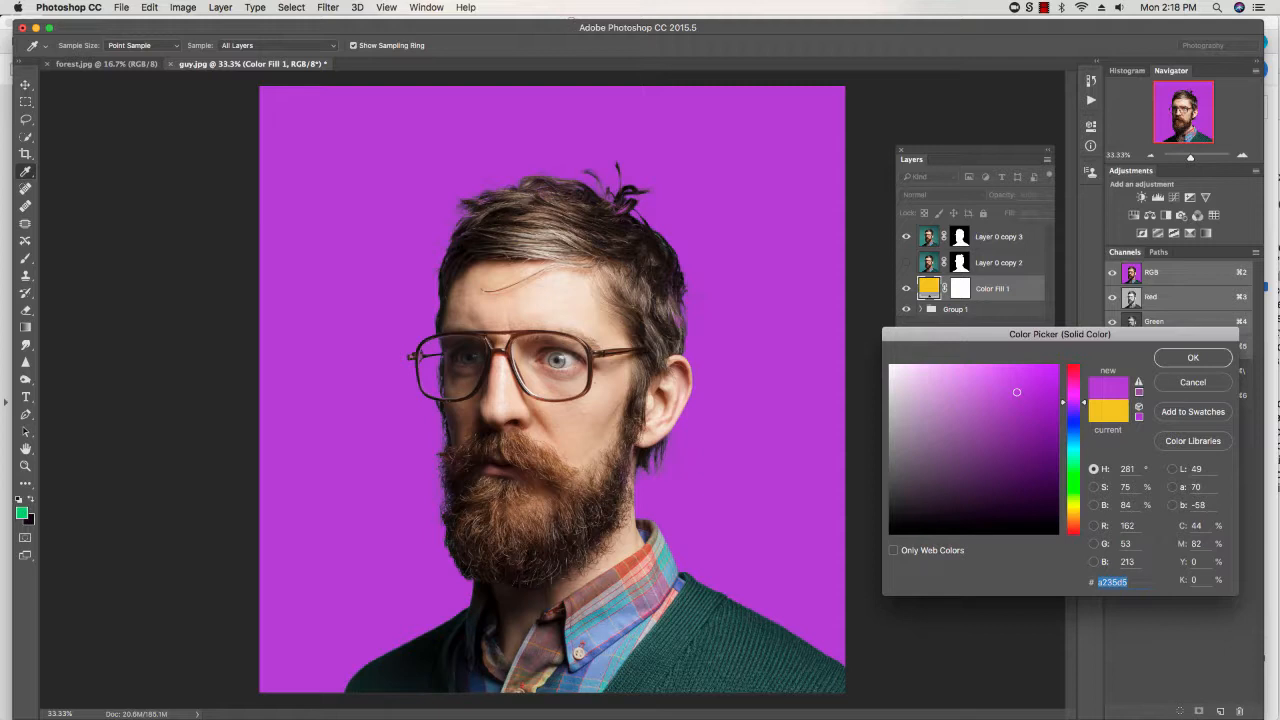
{"action": "left_click", "coordinate": [1072, 506]}
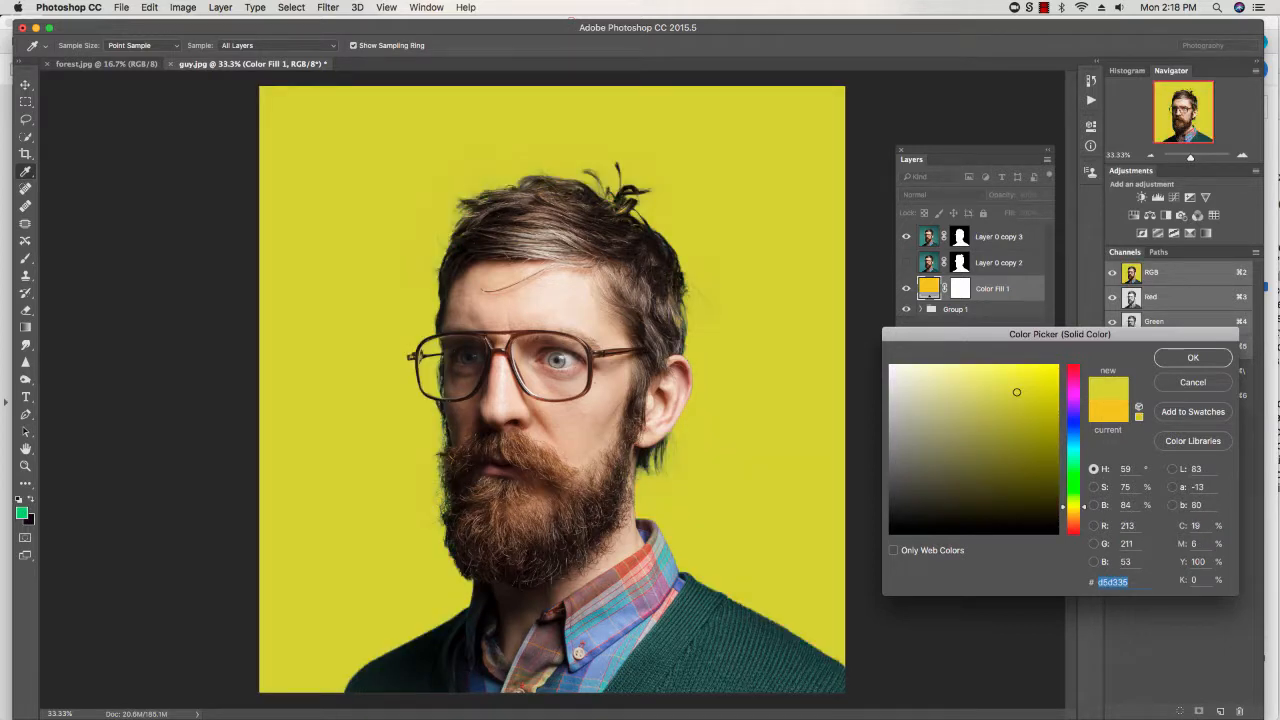
{"action": "left_click", "coordinate": [1072, 513]}
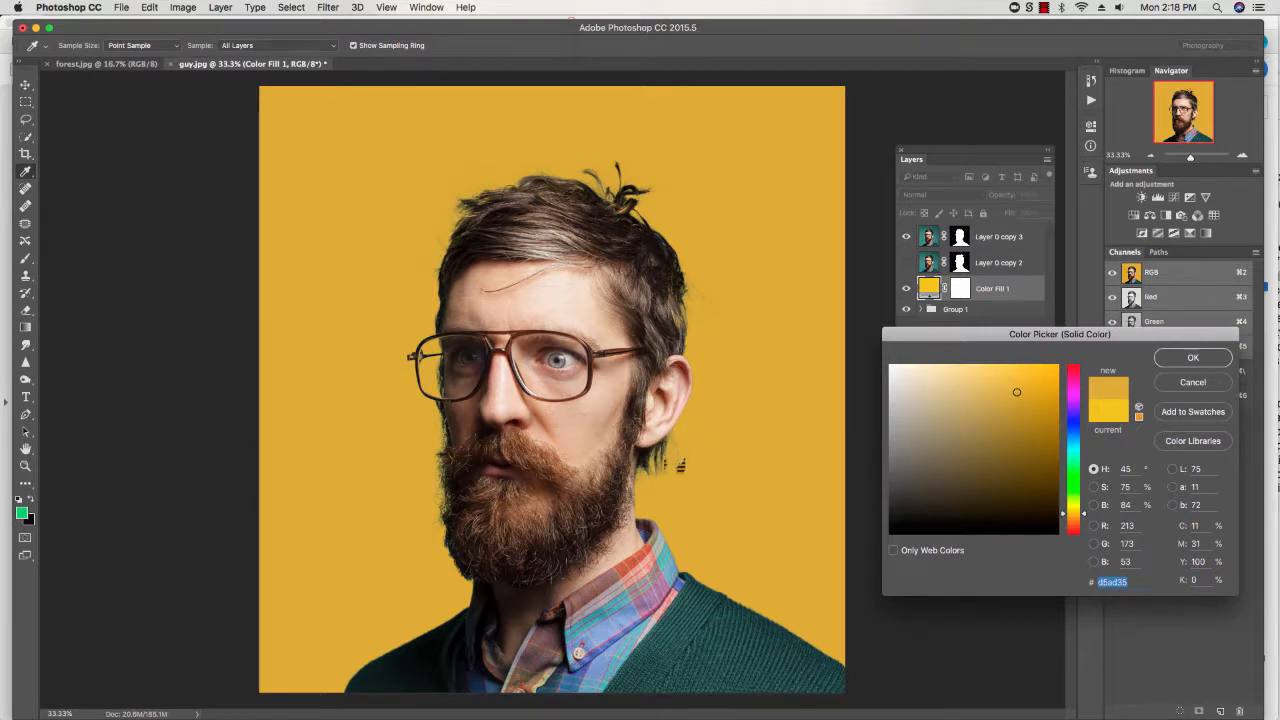
{"action": "left_click", "coordinate": [1072, 479]}
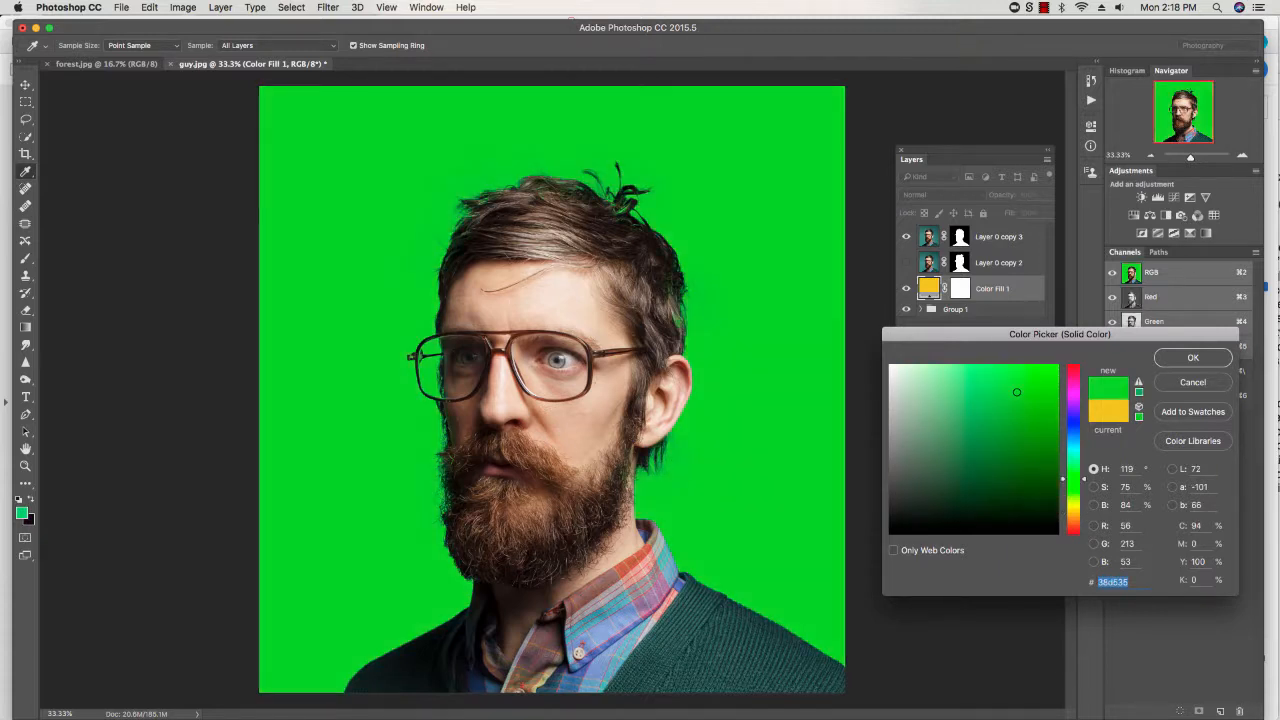
{"action": "left_click_drag", "start_coordinate": [1073, 479], "coordinate": [1073, 370]}
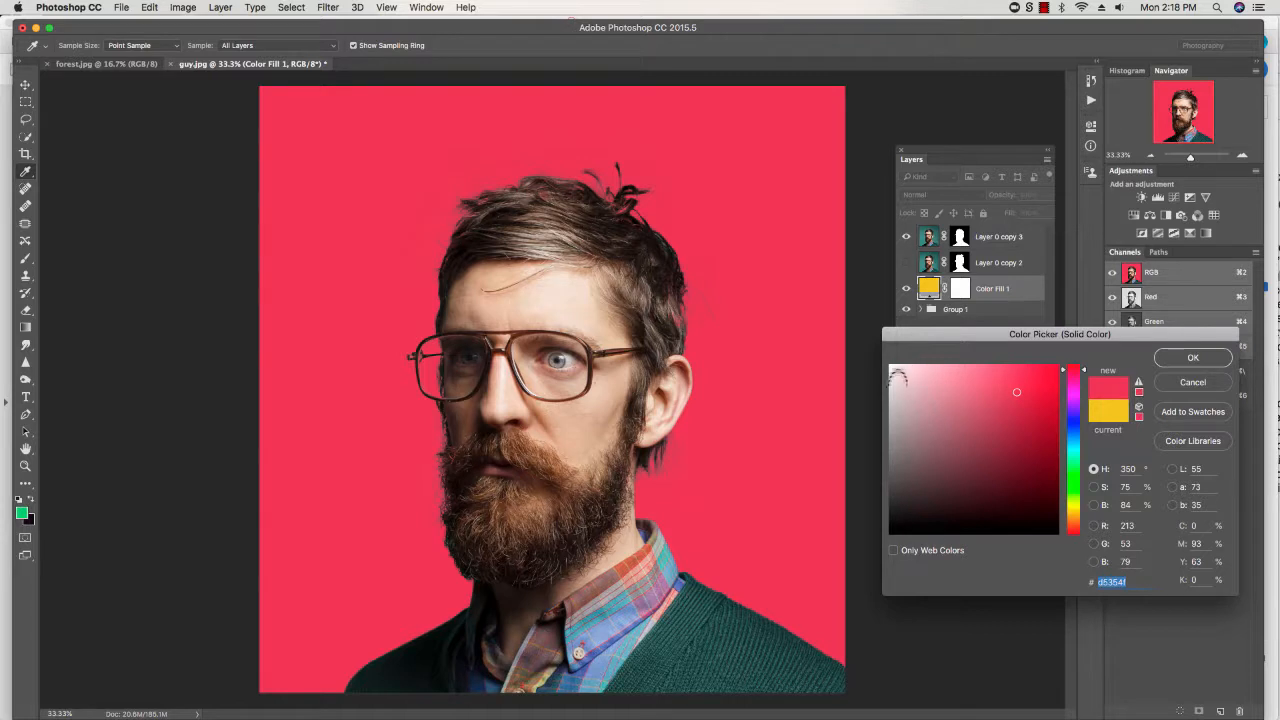
{"action": "left_click", "coordinate": [901, 377]}
{"action": "left_click", "coordinate": [1189, 363]}
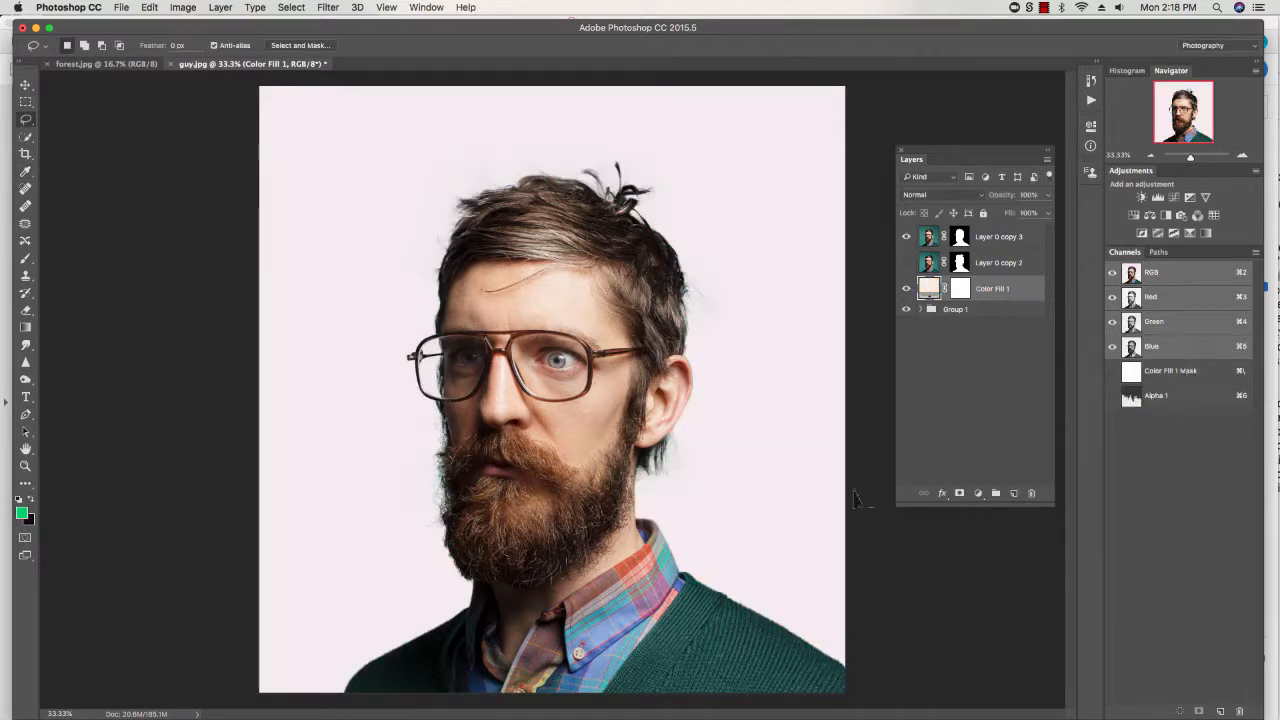
Step: Add a Color Balance adjustment above Layer 0 copy 3 with midtones at Cyan-Red +34 and Magenta-Green -39, shifted slightly toward yellow
{"action": "left_click", "coordinate": [986, 245]}
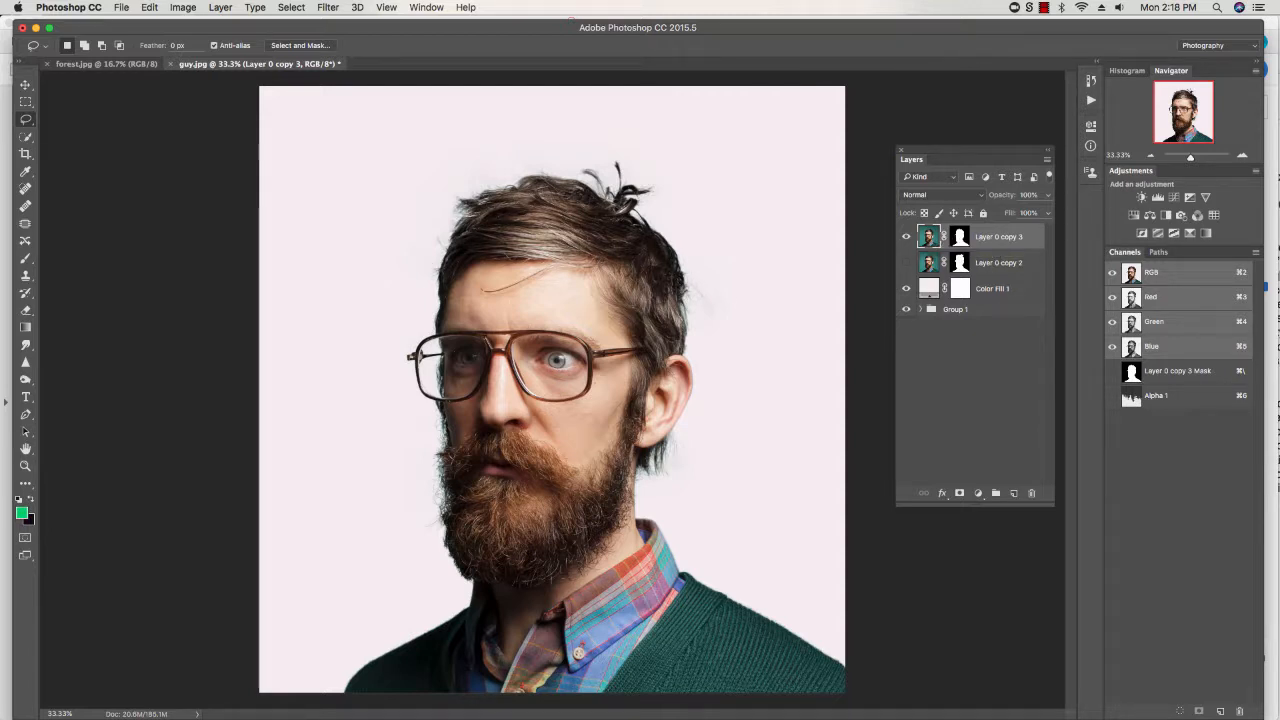
{"action": "left_click", "coordinate": [978, 493]}
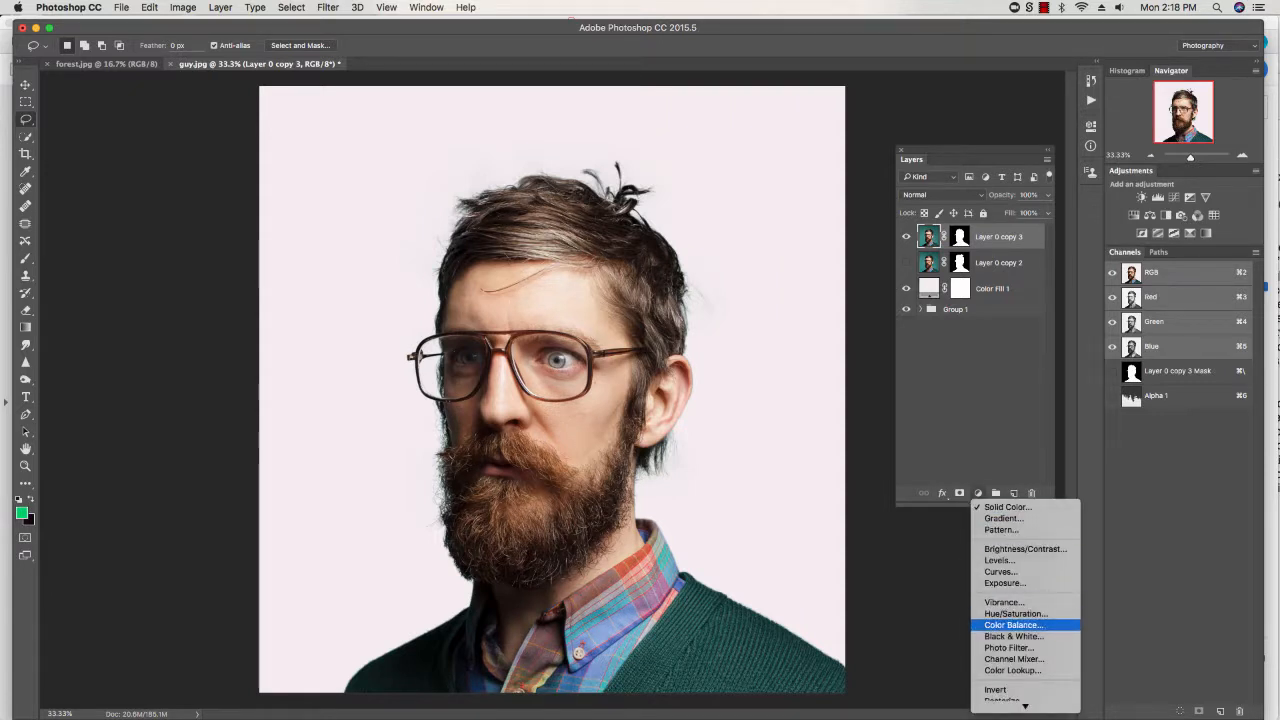
{"action": "left_click", "coordinate": [1013, 624]}
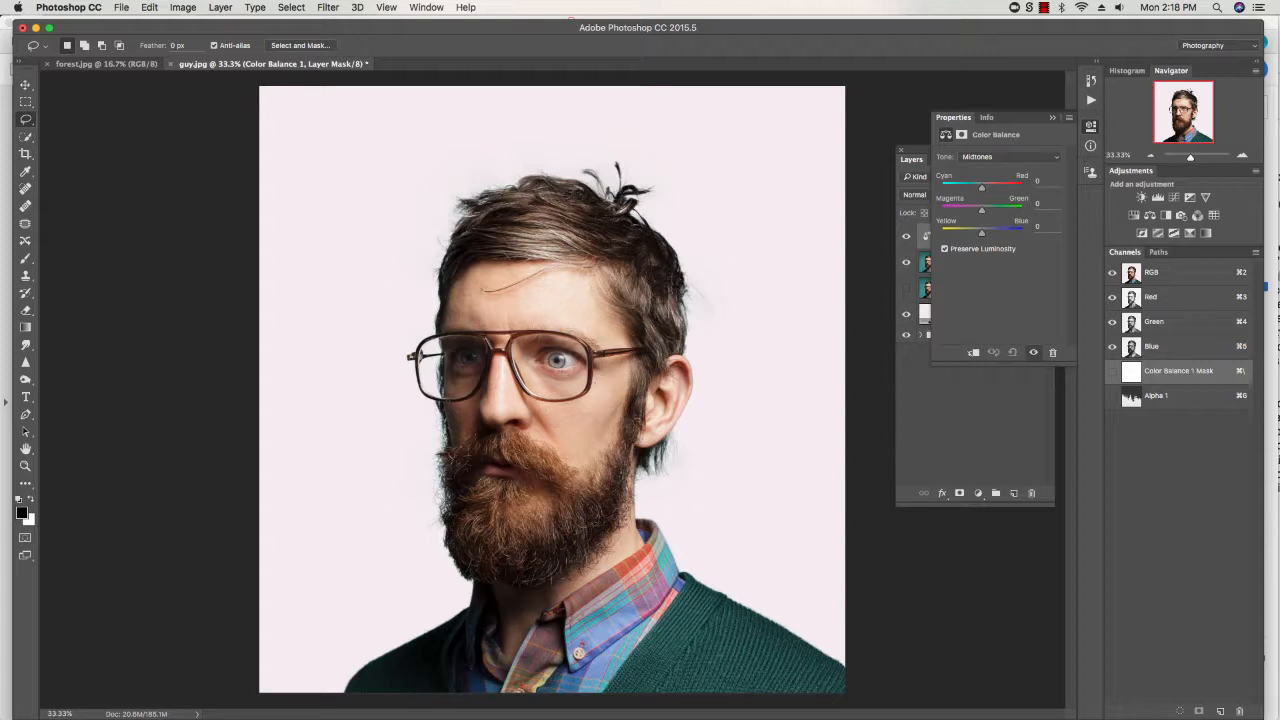
{"action": "left_click_drag", "start_coordinate": [982, 210], "coordinate": [996, 188]}
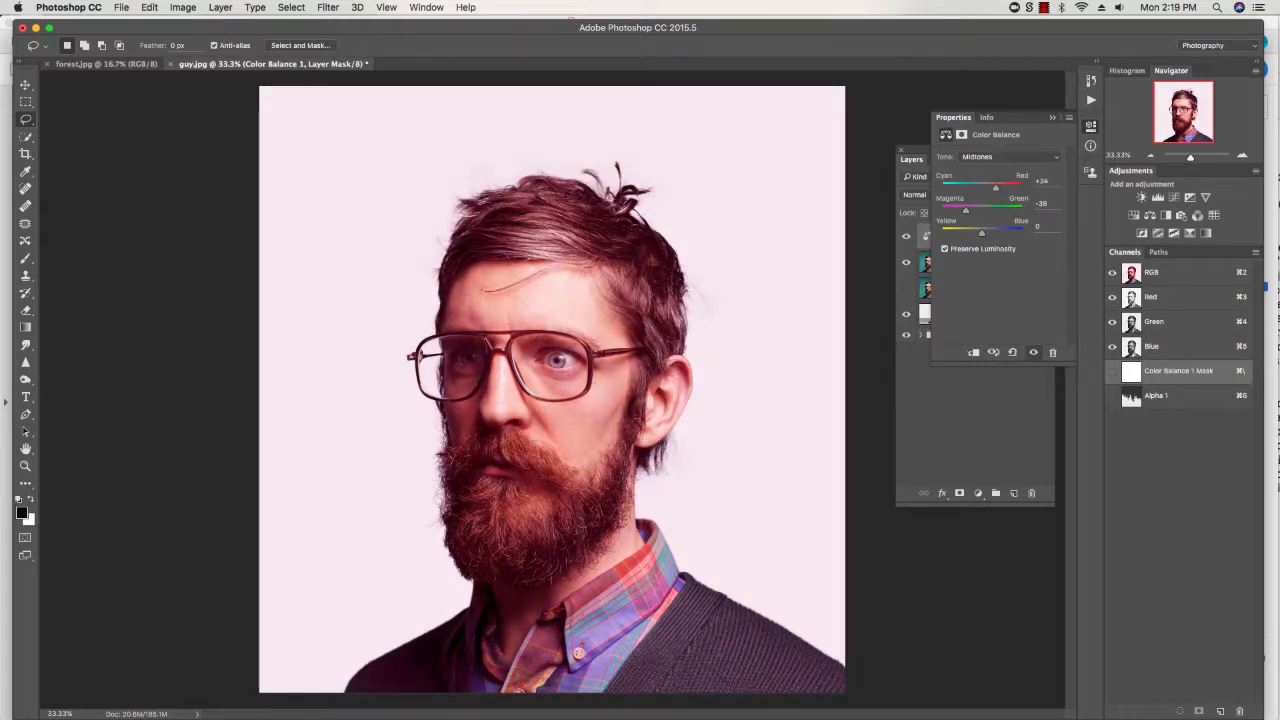
{"action": "left_click_drag", "start_coordinate": [981, 232], "coordinate": [972, 232]}
Step: Clip the Color Balance 1 adjustment to Layer 0 copy 3 and select the adjustment's mask
{"action": "left_click", "coordinate": [968, 412]}
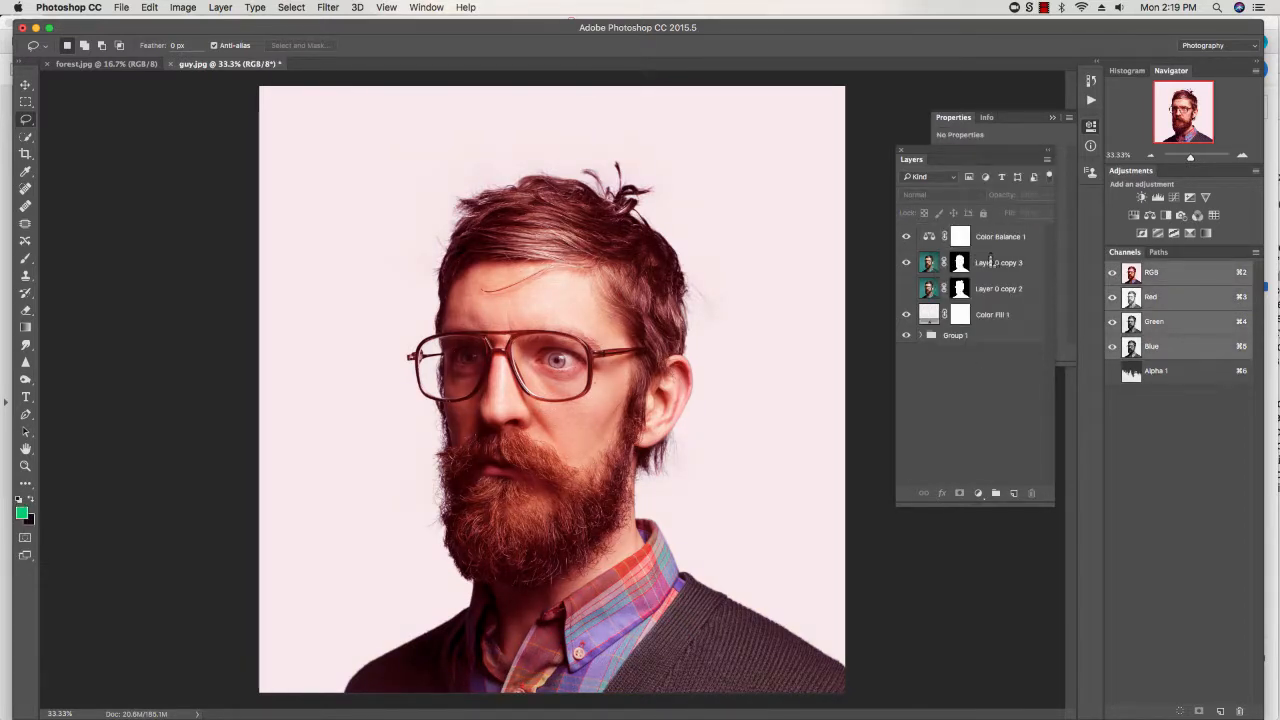
{"action": "left_click", "coordinate": [984, 249], "text": "alt"}
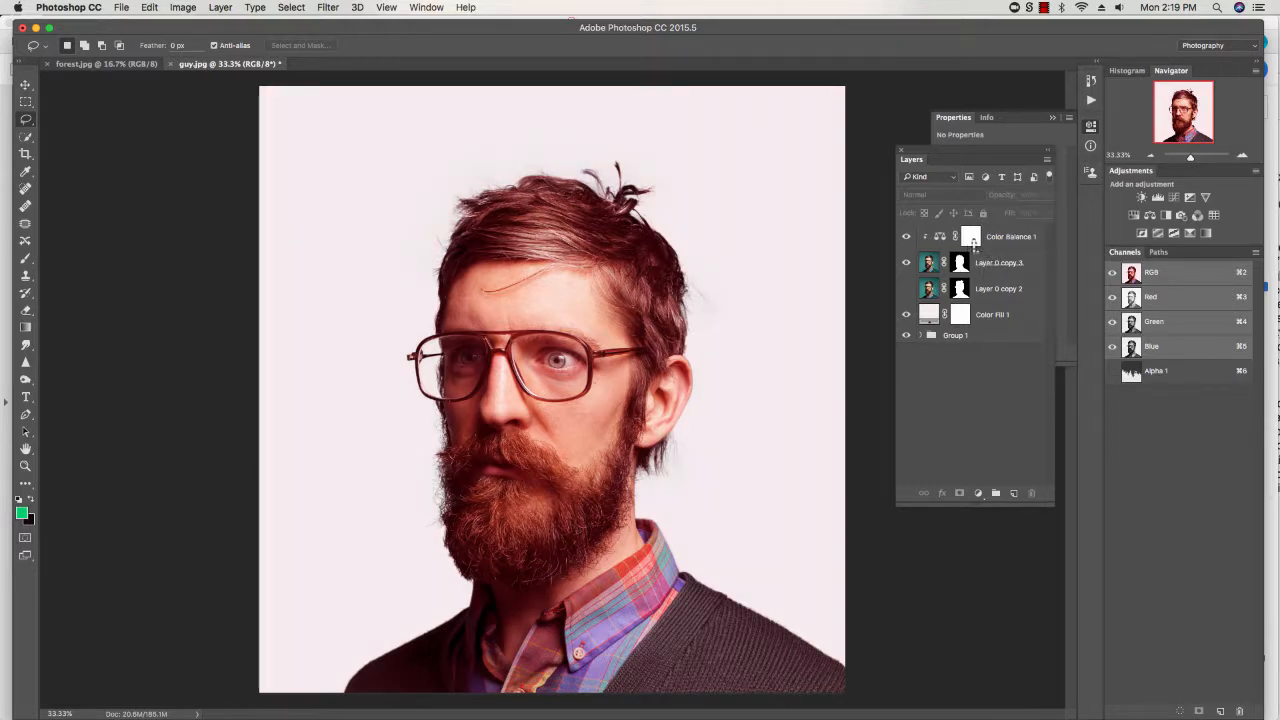
{"action": "left_click", "coordinate": [970, 240]}
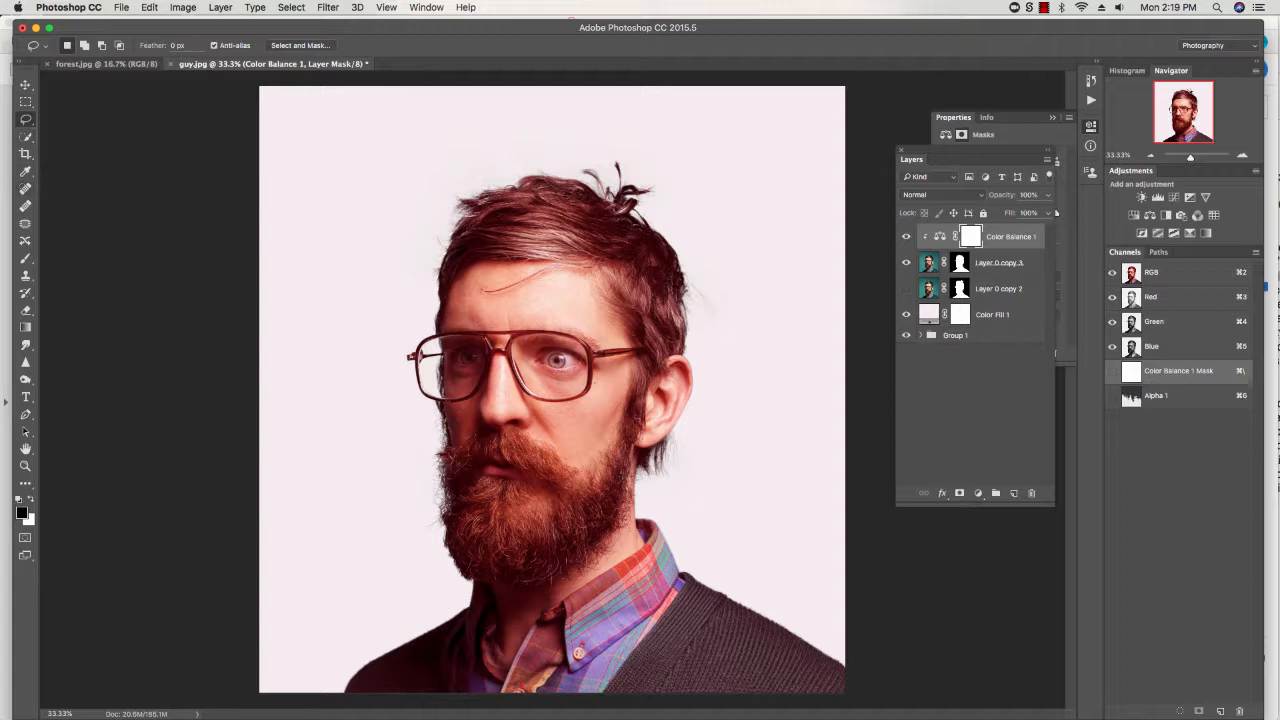
Step: Set up the Brush tool with a hard round preset at 460 px
{"action": "key", "text": "b"}
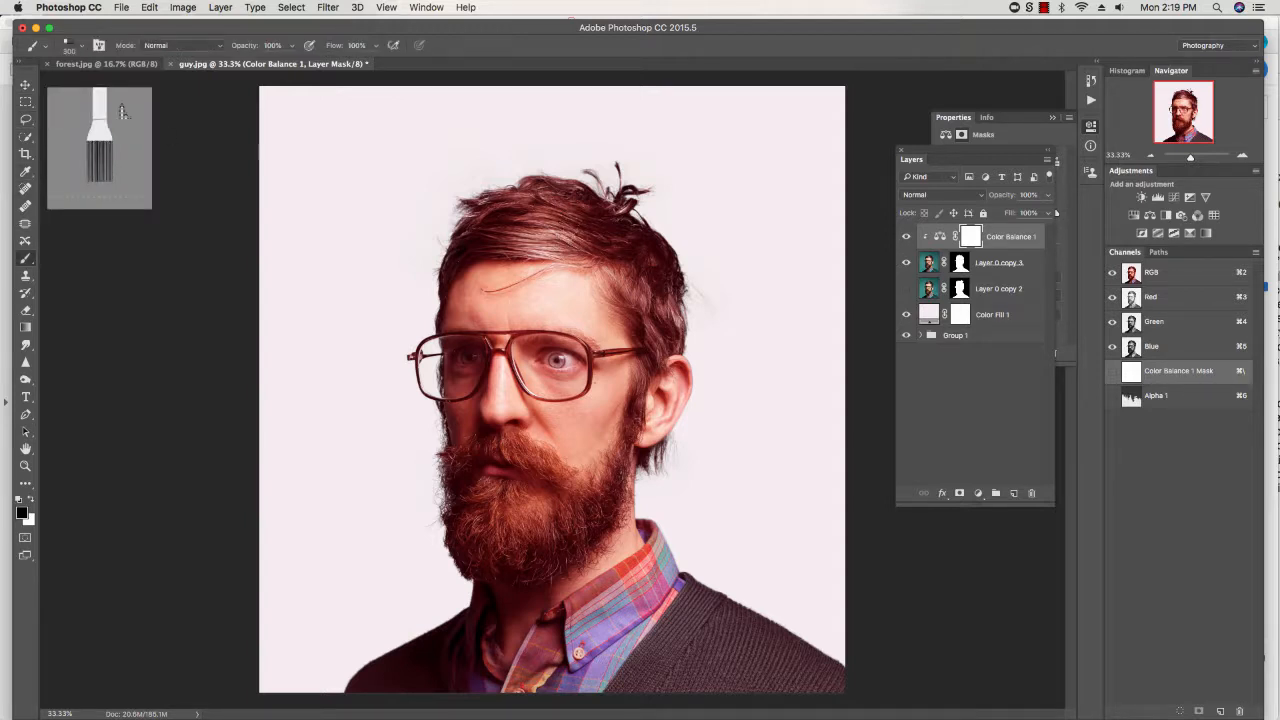
{"action": "left_click", "coordinate": [66, 45]}
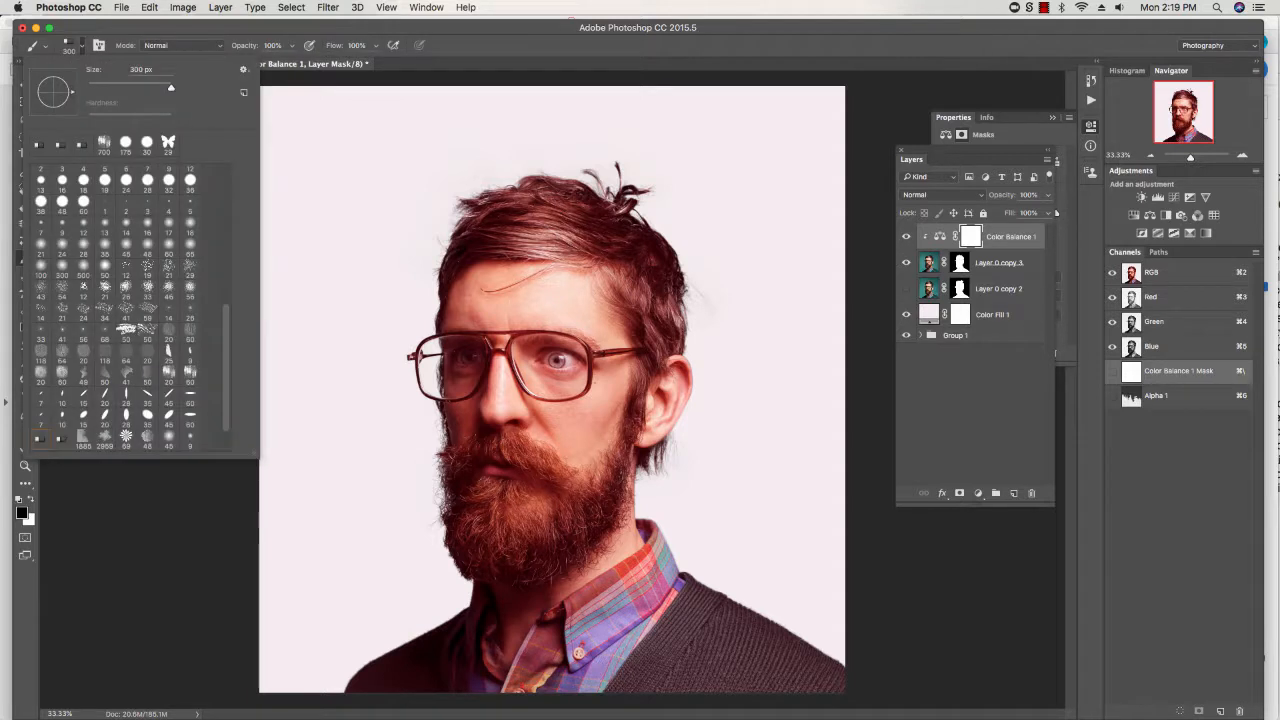
{"action": "left_click", "coordinate": [126, 180]}
{"action": "left_click_drag", "start_coordinate": [97, 88], "coordinate": [162, 88]}
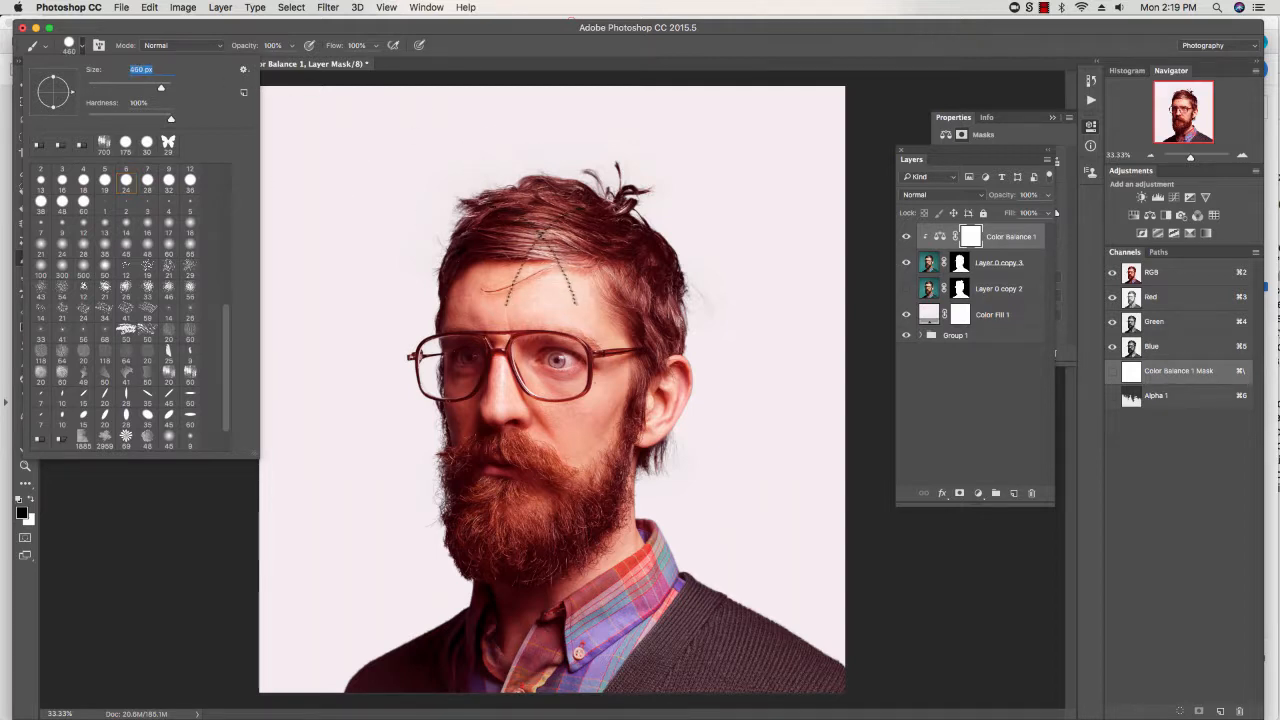
Step: Paint black on the Color Balance 1 mask over the man's hair, face, beard and sweater to remove the red tint there
{"action": "left_click", "coordinate": [541, 235]}
{"action": "mouse_move", "coordinate": [541, 234]}
{"action": "left_mouse_down"}
{"action": "mouse_move", "coordinate": [563, 251]}
{"action": "mouse_move", "coordinate": [570, 233]}
{"action": "mouse_move", "coordinate": [553, 221]}
{"action": "mouse_move", "coordinate": [592, 250]}
{"action": "mouse_move", "coordinate": [590, 400]}
{"action": "mouse_move", "coordinate": [537, 512]}
{"action": "mouse_move", "coordinate": [590, 640]}
{"action": "mouse_move", "coordinate": [760, 640]}
{"action": "left_mouse_up"}
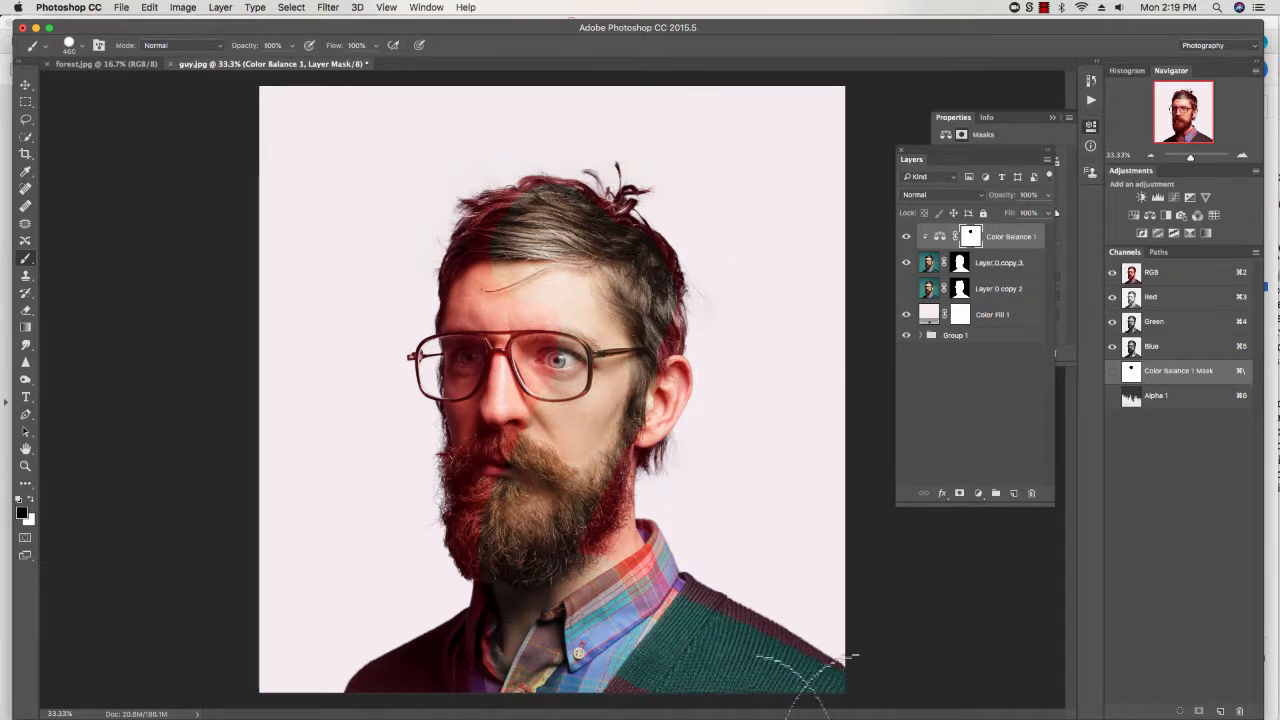
{"action": "mouse_move", "coordinate": [663, 621]}
{"action": "left_mouse_down"}
{"action": "mouse_move", "coordinate": [775, 675]}
{"action": "mouse_move", "coordinate": [482, 670]}
{"action": "mouse_move", "coordinate": [505, 625]}
{"action": "mouse_move", "coordinate": [495, 495]}
{"action": "mouse_move", "coordinate": [500, 525]}
{"action": "mouse_move", "coordinate": [562, 508]}
{"action": "mouse_move", "coordinate": [585, 465]}
{"action": "mouse_move", "coordinate": [597, 590]}
{"action": "mouse_move", "coordinate": [605, 563]}
{"action": "mouse_move", "coordinate": [622, 566]}
{"action": "mouse_move", "coordinate": [570, 635]}
{"action": "left_mouse_up"}
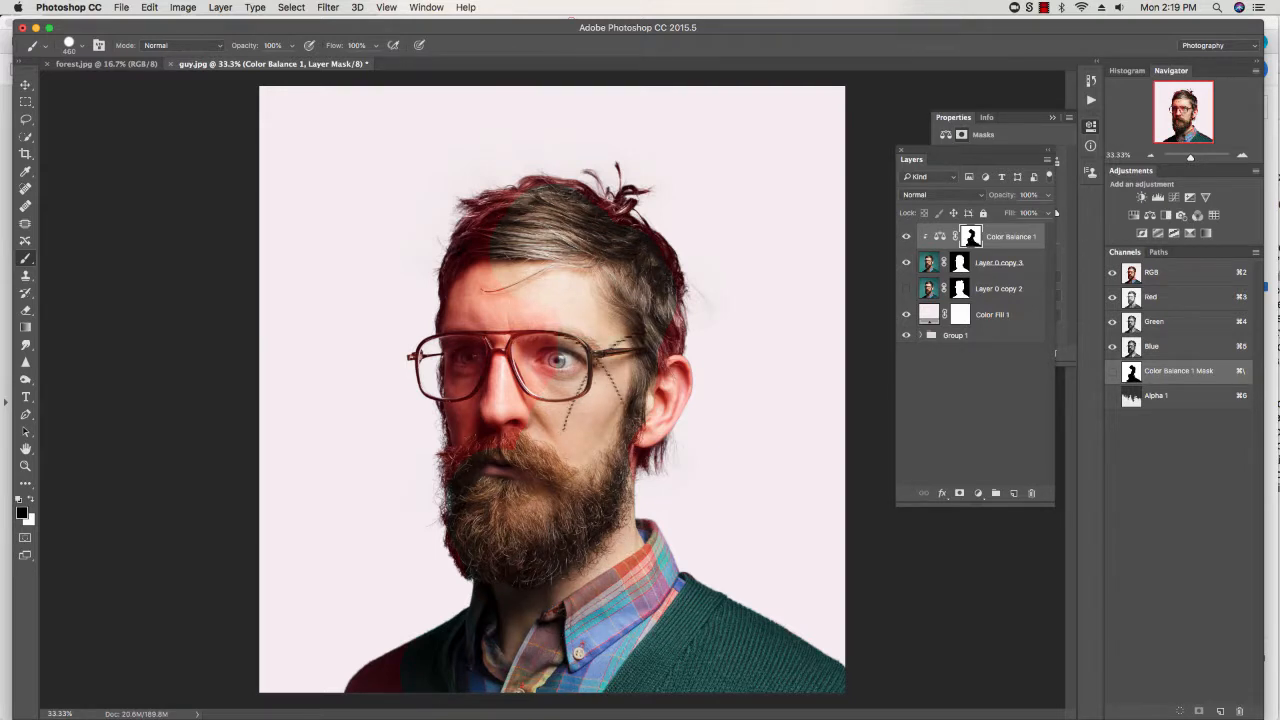
{"action": "mouse_move", "coordinate": [628, 392]}
{"action": "left_mouse_down"}
{"action": "mouse_move", "coordinate": [636, 403]}
{"action": "mouse_move", "coordinate": [615, 370]}
{"action": "mouse_move", "coordinate": [615, 320]}
{"action": "mouse_move", "coordinate": [608, 360]}
{"action": "mouse_move", "coordinate": [605, 300]}
{"action": "mouse_move", "coordinate": [546, 268]}
{"action": "mouse_move", "coordinate": [490, 195]}
{"action": "mouse_move", "coordinate": [470, 285]}
{"action": "mouse_move", "coordinate": [495, 293]}
{"action": "mouse_move", "coordinate": [520, 340]}
{"action": "mouse_move", "coordinate": [505, 440]}
{"action": "mouse_move", "coordinate": [560, 345]}
{"action": "mouse_move", "coordinate": [525, 430]}
{"action": "mouse_move", "coordinate": [470, 480]}
{"action": "mouse_move", "coordinate": [495, 470]}
{"action": "left_mouse_up"}
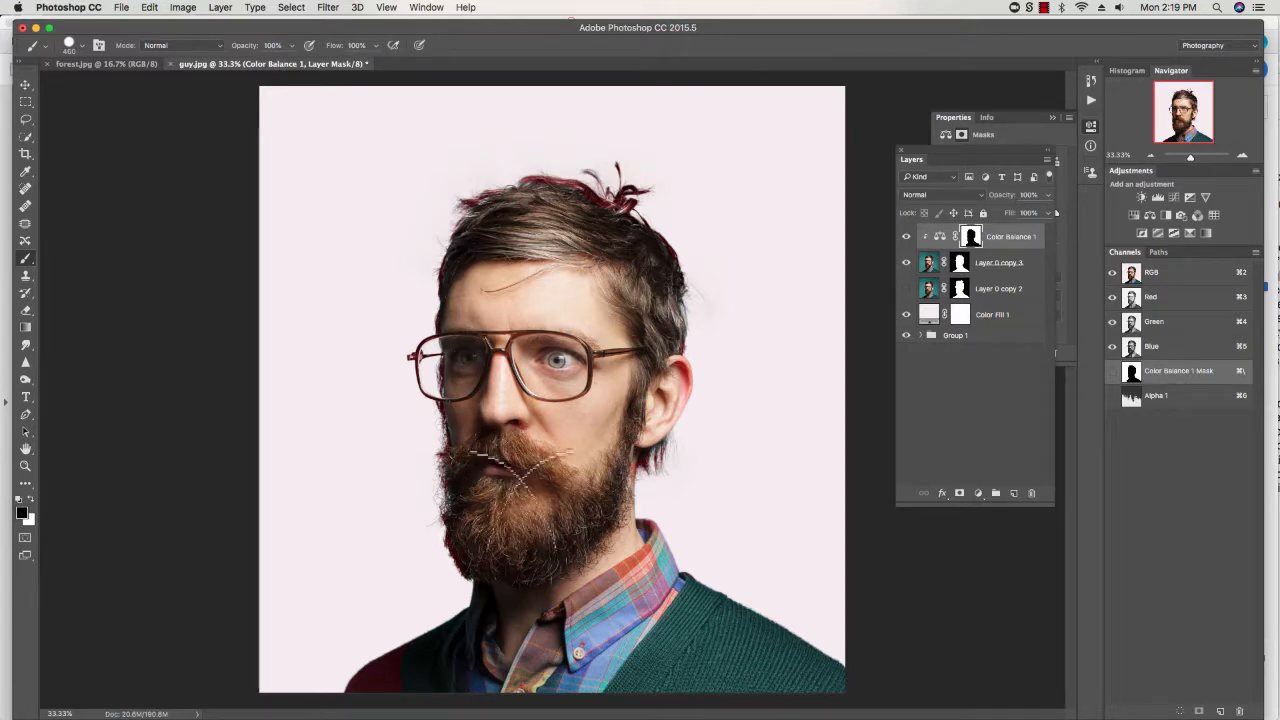
Step: Reduce the brush to a much smaller size and paint black on the mask over the hair behind the ear
{"action": "key", "text": "super+plus"}
{"action": "key", "text": "super+plus"}
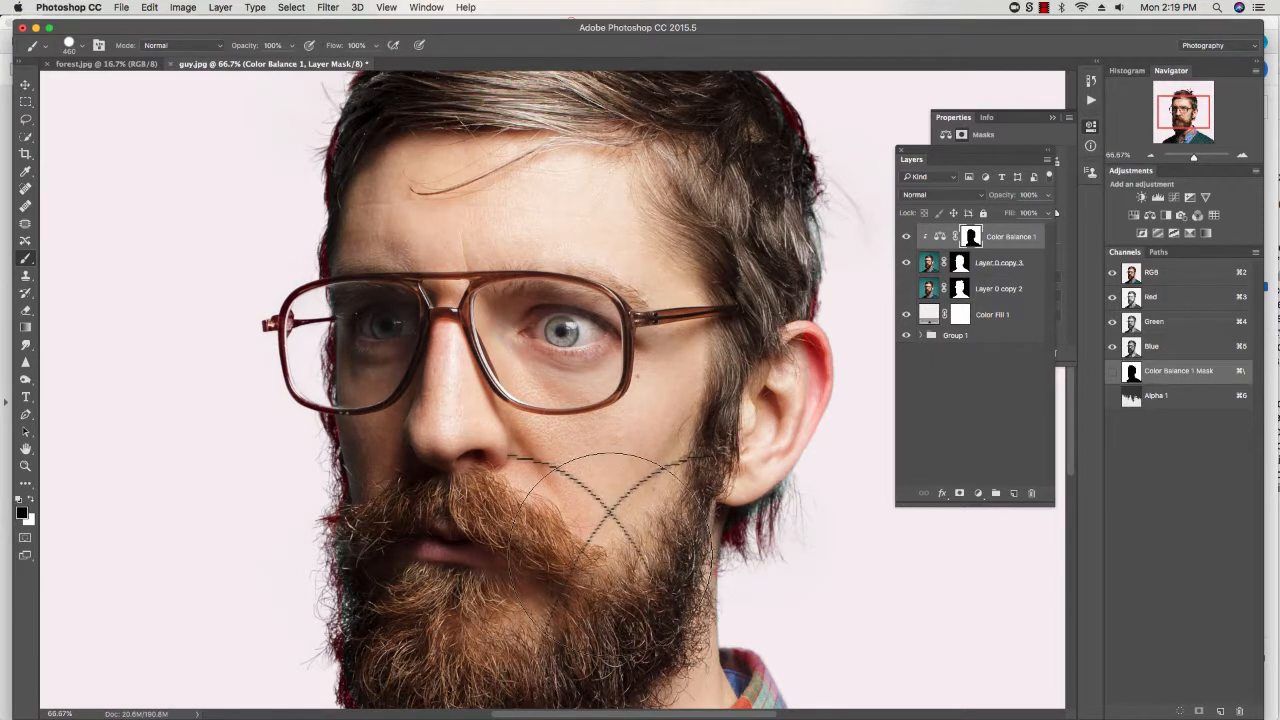
{"action": "key", "text": "bracketleft"}
{"action": "key", "text": "bracketleft"}
{"action": "key", "text": "bracketleft"}
{"action": "key", "text": "bracketleft"}
{"action": "key", "text": "bracketleft"}
{"action": "key", "text": "bracketleft"}
{"action": "key", "text": "bracketleft"}
{"action": "key", "text": "bracketleft"}
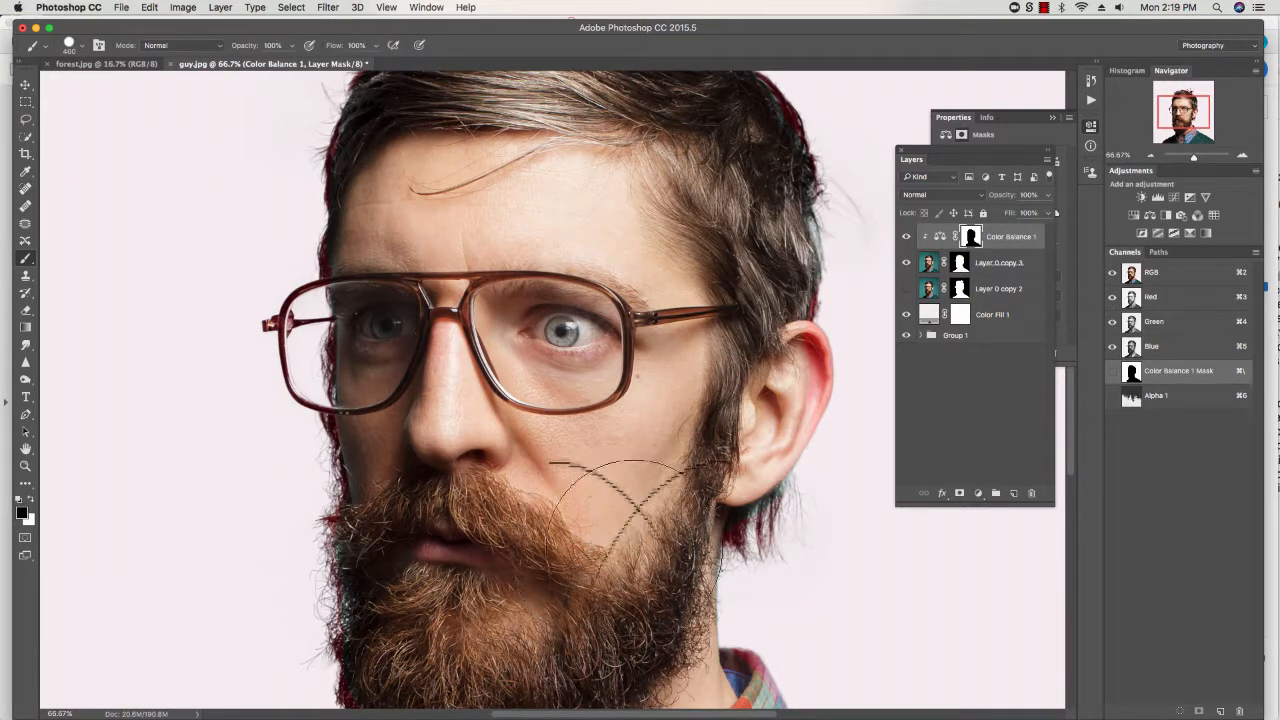
{"action": "key", "text": "bracketleft"}
{"action": "key", "text": "bracketleft"}
{"action": "key", "text": "bracketleft"}
{"action": "key", "text": "bracketleft"}
{"action": "key", "text": "bracketleft"}
{"action": "key", "text": "bracketleft"}
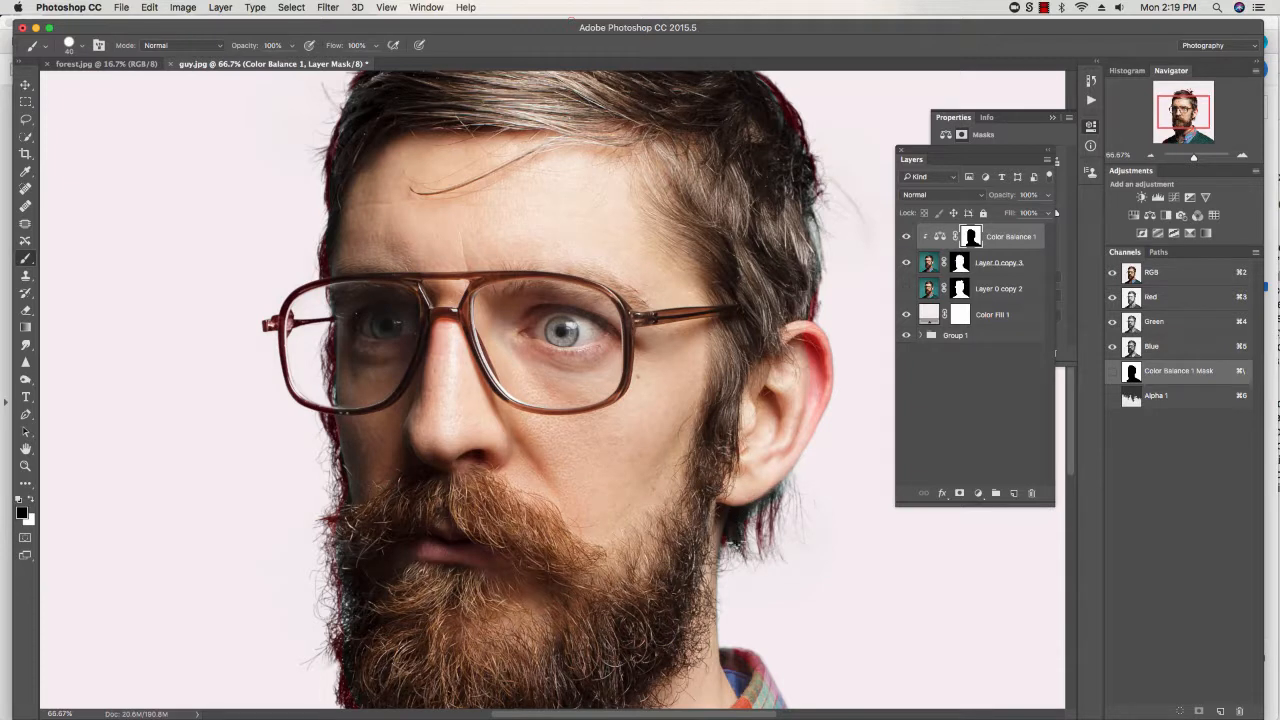
{"action": "mouse_move", "coordinate": [742, 514]}
{"action": "left_mouse_down"}
{"action": "mouse_move", "coordinate": [762, 520]}
{"action": "mouse_move", "coordinate": [760, 539]}
{"action": "mouse_move", "coordinate": [757, 518]}
{"action": "left_mouse_up"}
Step: Paint the mask white behind the ear and along the outer edge of the beard, far cheek and hair to restore the tint
{"action": "key", "text": "x"}
{"action": "mouse_move", "coordinate": [756, 521]}
{"action": "left_mouse_down"}
{"action": "mouse_move", "coordinate": [746, 512]}
{"action": "mouse_move", "coordinate": [737, 535]}
{"action": "mouse_move", "coordinate": [780, 492]}
{"action": "mouse_move", "coordinate": [757, 527]}
{"action": "left_mouse_up"}
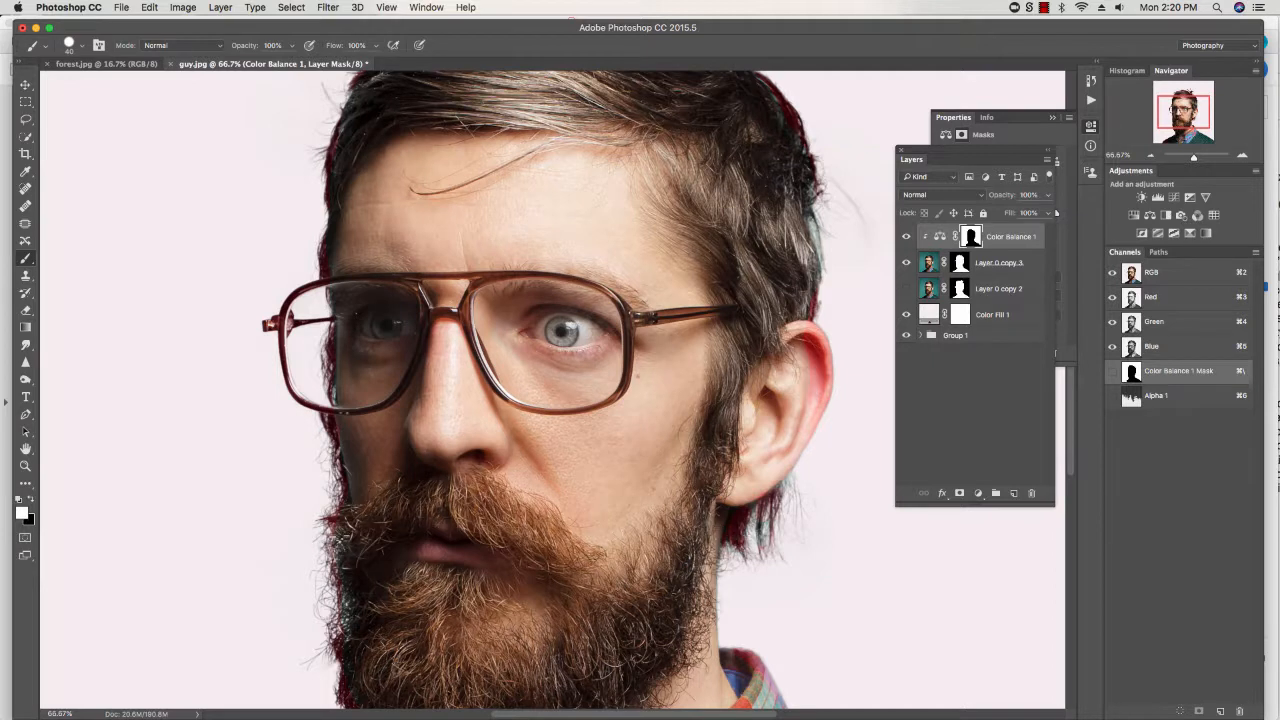
{"action": "mouse_move", "coordinate": [349, 598]}
{"action": "left_mouse_down"}
{"action": "mouse_move", "coordinate": [347, 650]}
{"action": "mouse_move", "coordinate": [353, 465]}
{"action": "mouse_move", "coordinate": [333, 255]}
{"action": "mouse_move", "coordinate": [368, 98]}
{"action": "mouse_move", "coordinate": [348, 173]}
{"action": "mouse_move", "coordinate": [348, 128]}
{"action": "mouse_move", "coordinate": [338, 198]}
{"action": "mouse_move", "coordinate": [381, 88]}
{"action": "left_mouse_up"}
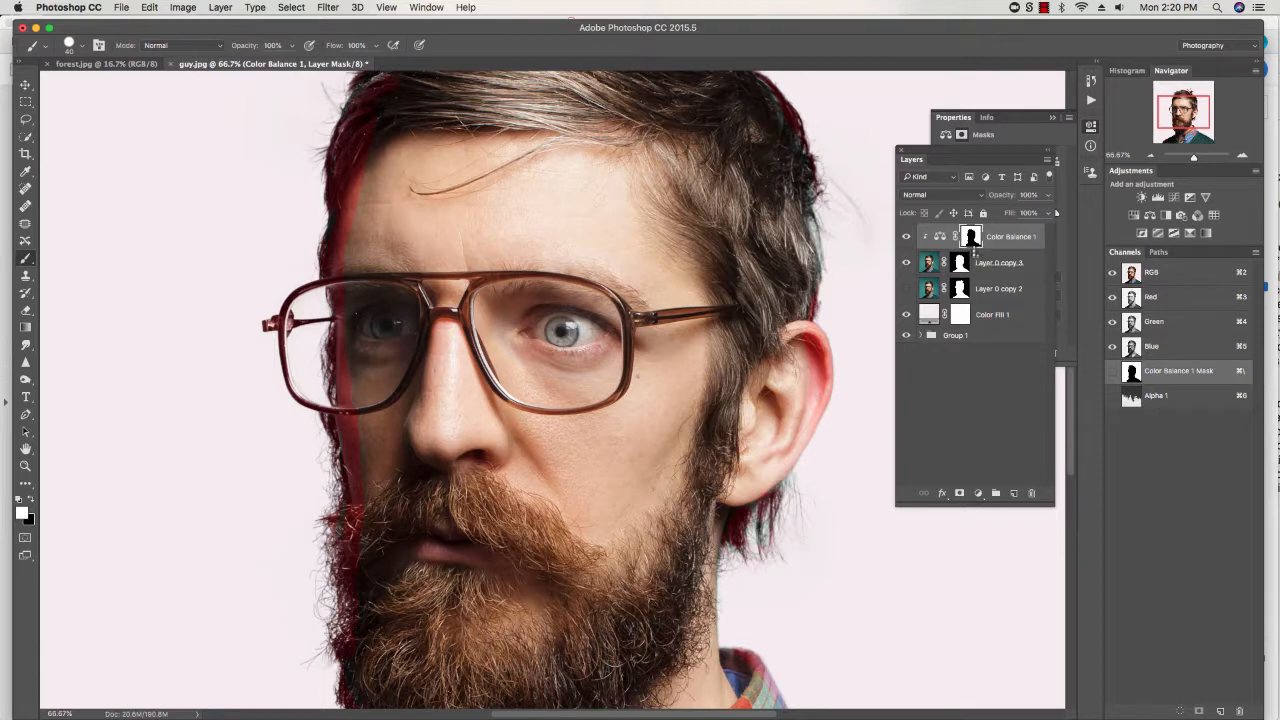
Step: Set the Color Balance 1 midtones to Cyan-Red -54, Magenta-Green -49 and Yellow-Blue -43
{"action": "double_click", "coordinate": [970, 240]}
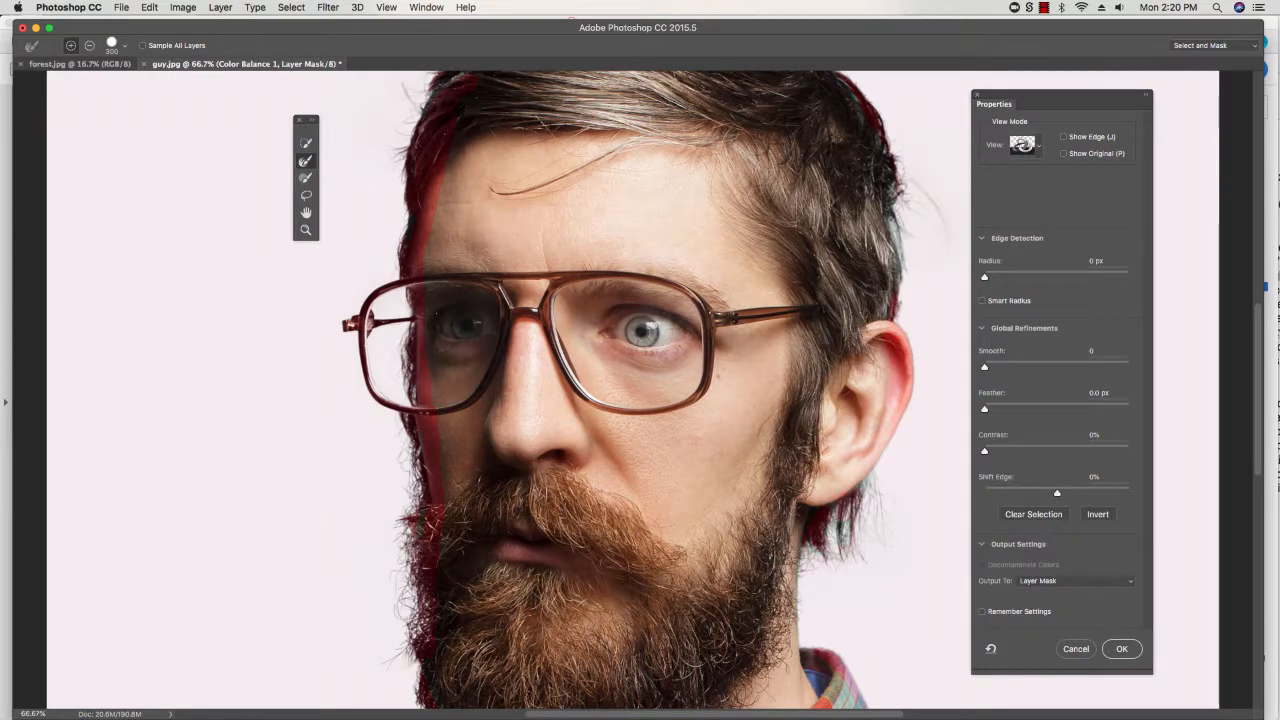
{"action": "left_click", "coordinate": [1076, 648]}
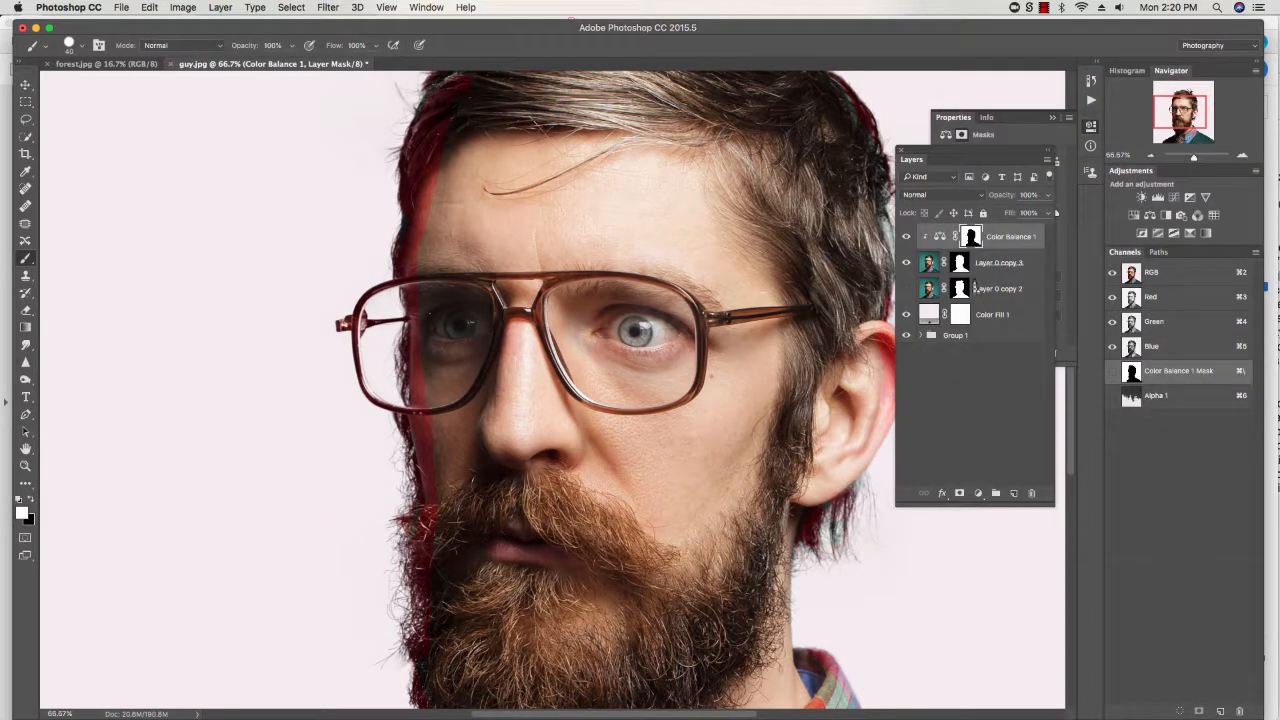
{"action": "left_click", "coordinate": [940, 240]}
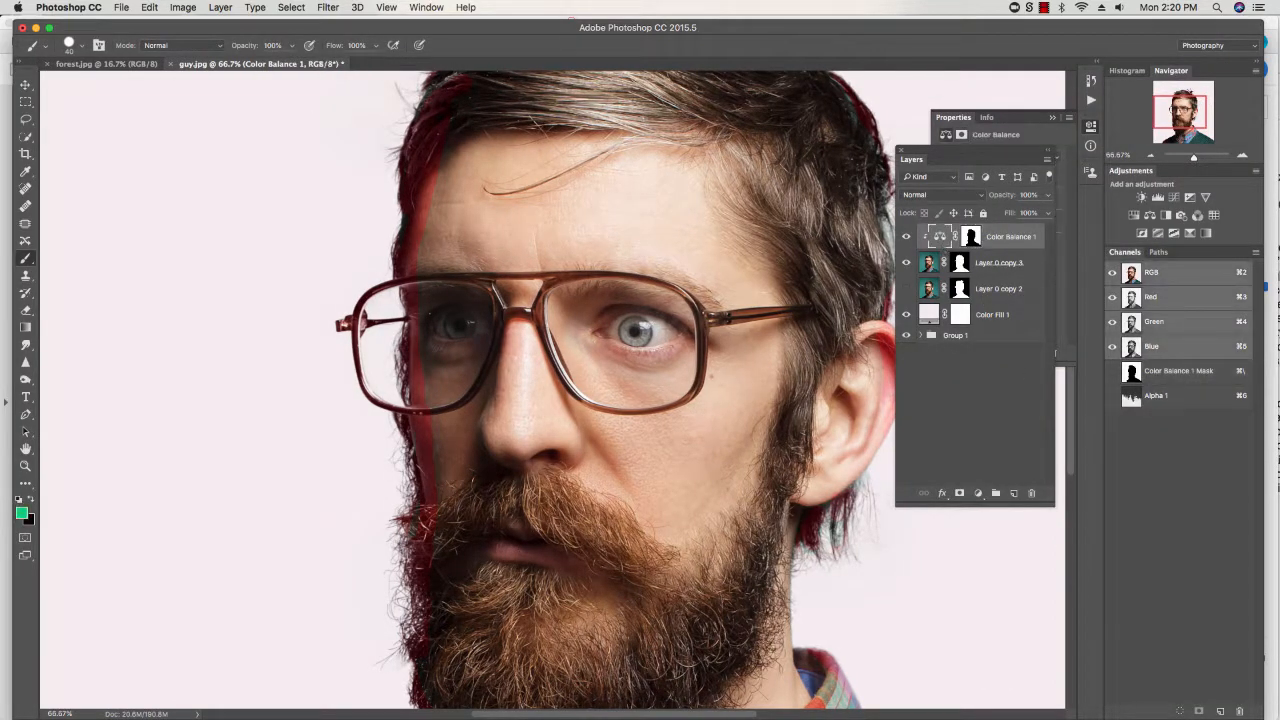
{"action": "left_click", "coordinate": [1006, 118]}
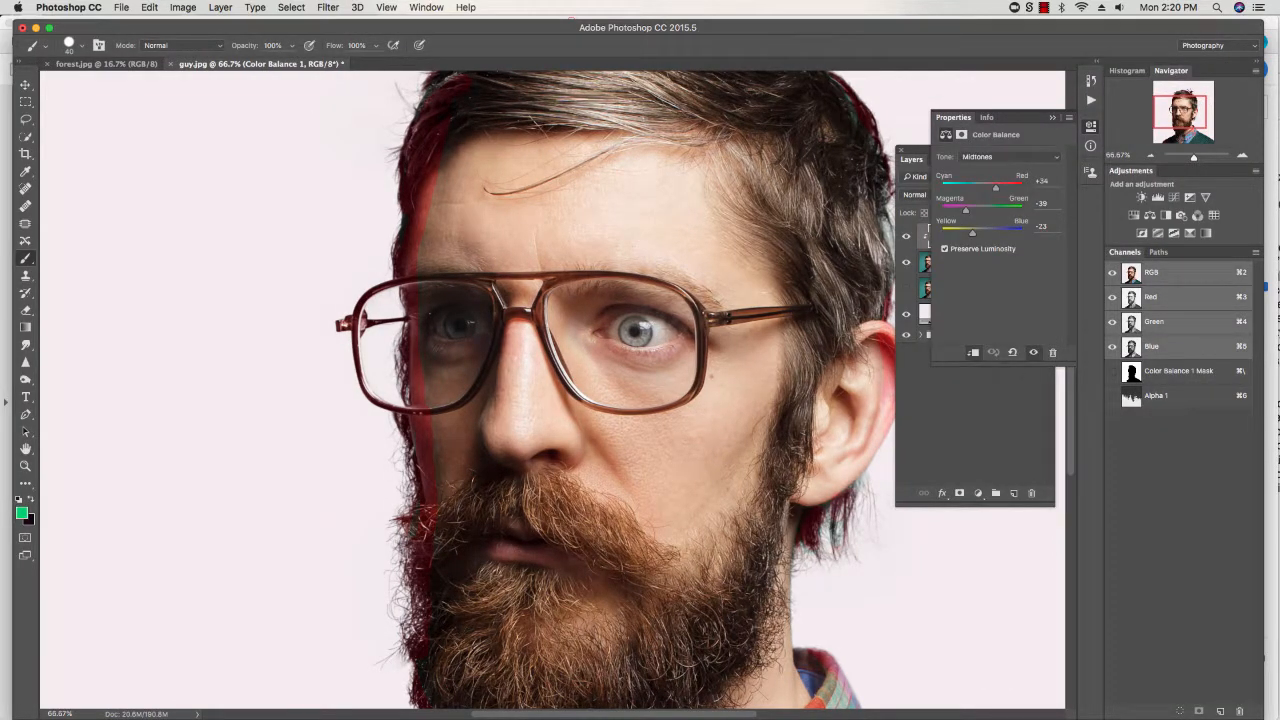
{"action": "left_click_drag", "start_coordinate": [973, 188], "coordinate": [957, 188]}
{"action": "scroll", "coordinate": [800, 285], "scroll_direction": "up", "scroll_amount": 5}
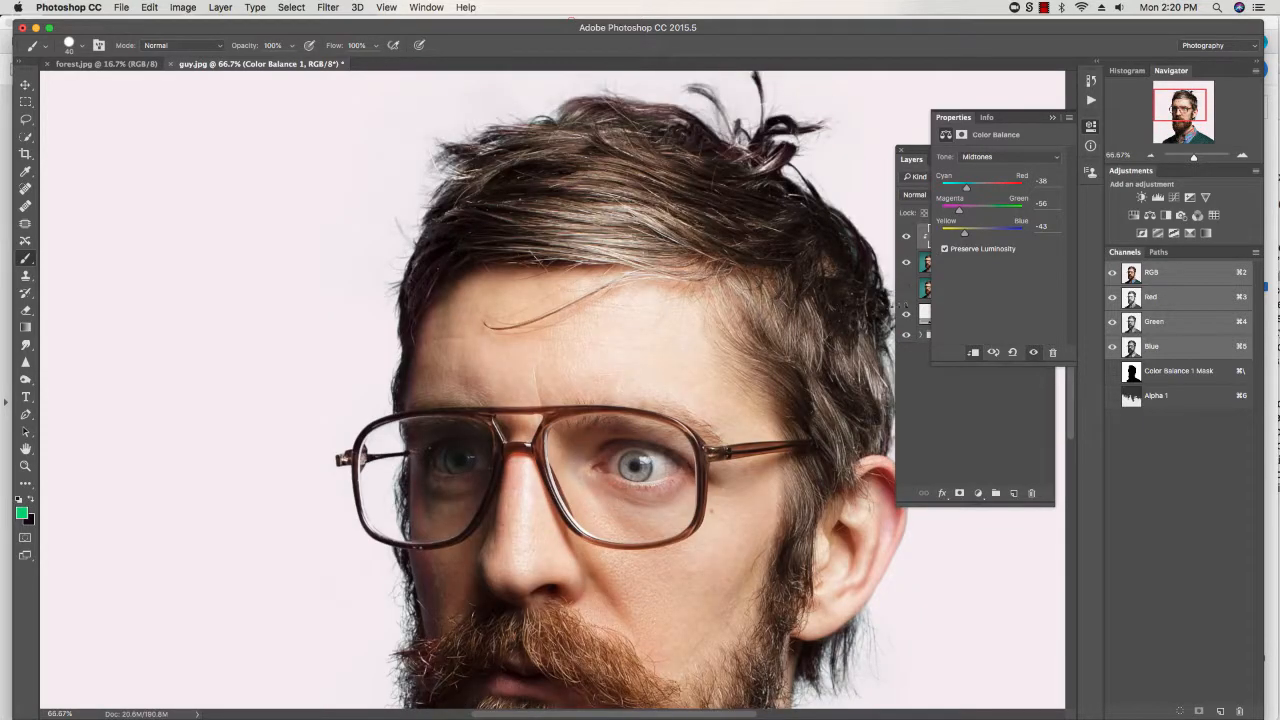
{"action": "scroll", "coordinate": [862, 247], "scroll_direction": "up", "scroll_amount": 2}
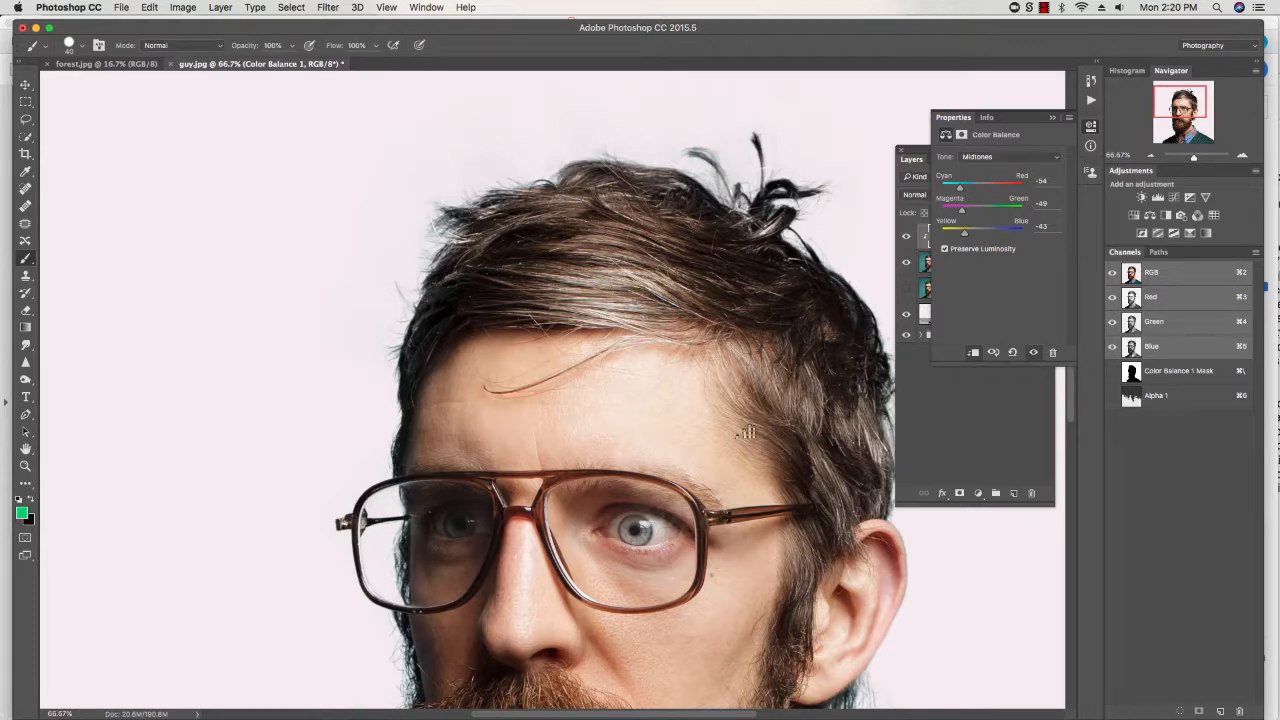
Step: Paint fine black strokes on the Color Balance 1 mask behind the ear with a 7 px brush and check the mask alone
{"action": "scroll", "coordinate": [621, 275], "scroll_direction": "down", "scroll_amount": 2}
{"action": "scroll", "coordinate": [621, 275], "scroll_direction": "right", "scroll_amount": 2}
{"action": "scroll", "coordinate": [622, 275], "scroll_direction": "down", "scroll_amount": 5}
{"action": "scroll", "coordinate": [622, 275], "scroll_direction": "right", "scroll_amount": 2}
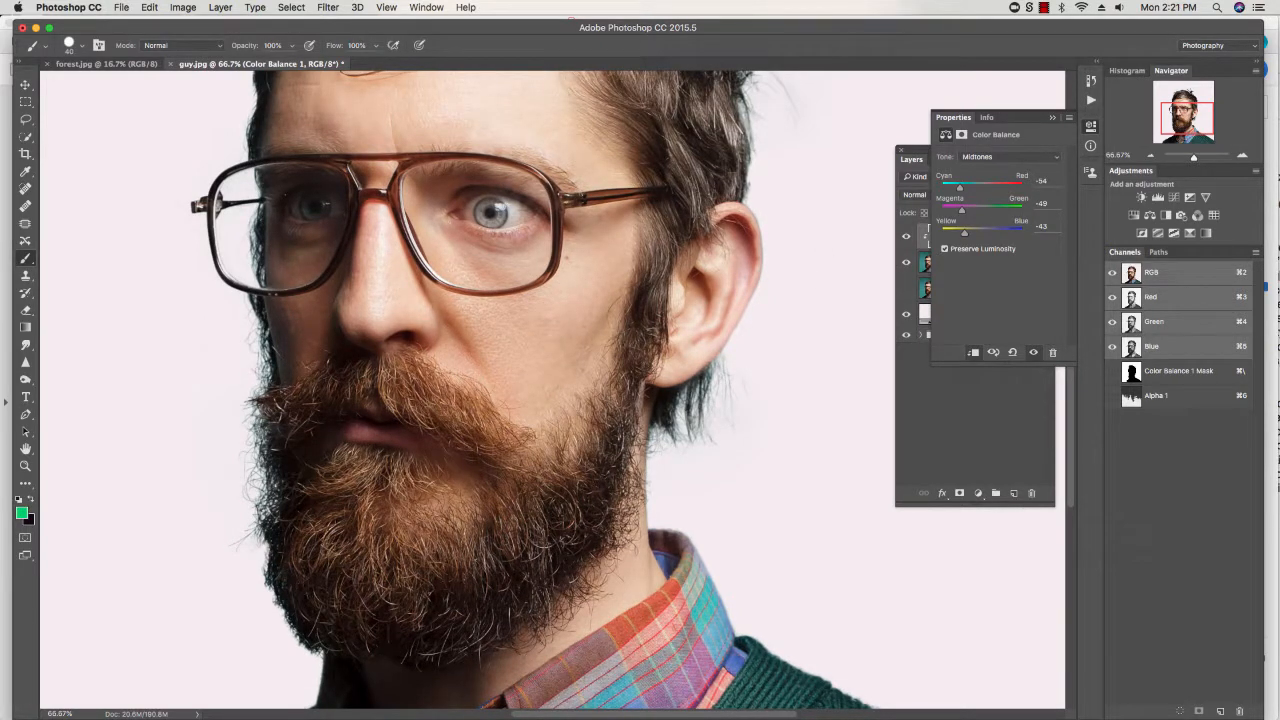
{"action": "left_click", "coordinate": [973, 421]}
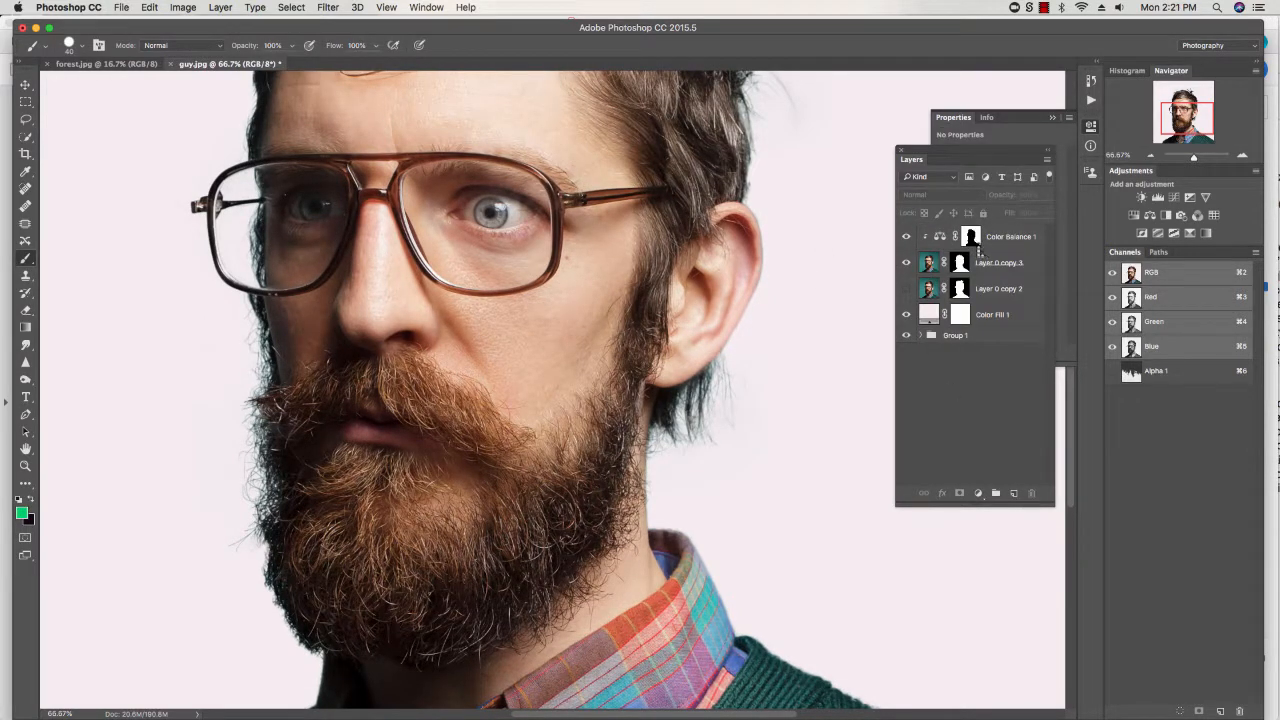
{"action": "left_click", "coordinate": [971, 240]}
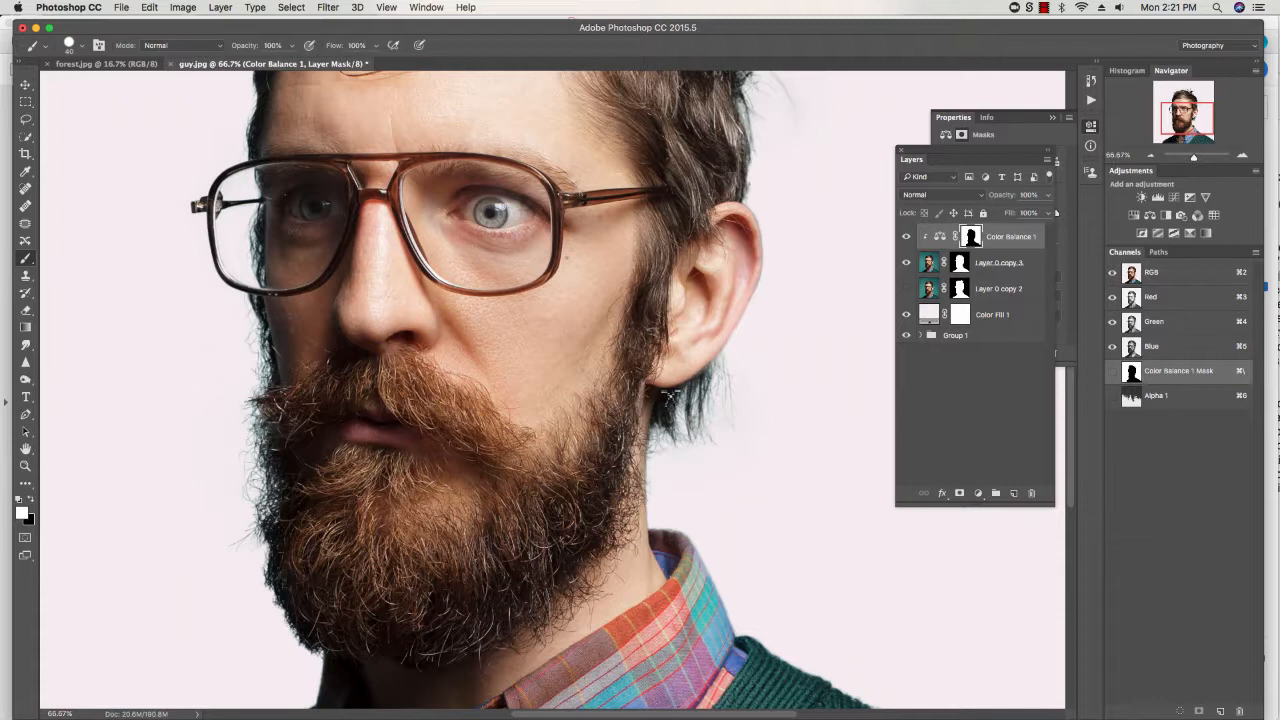
{"action": "key", "text": "x"}
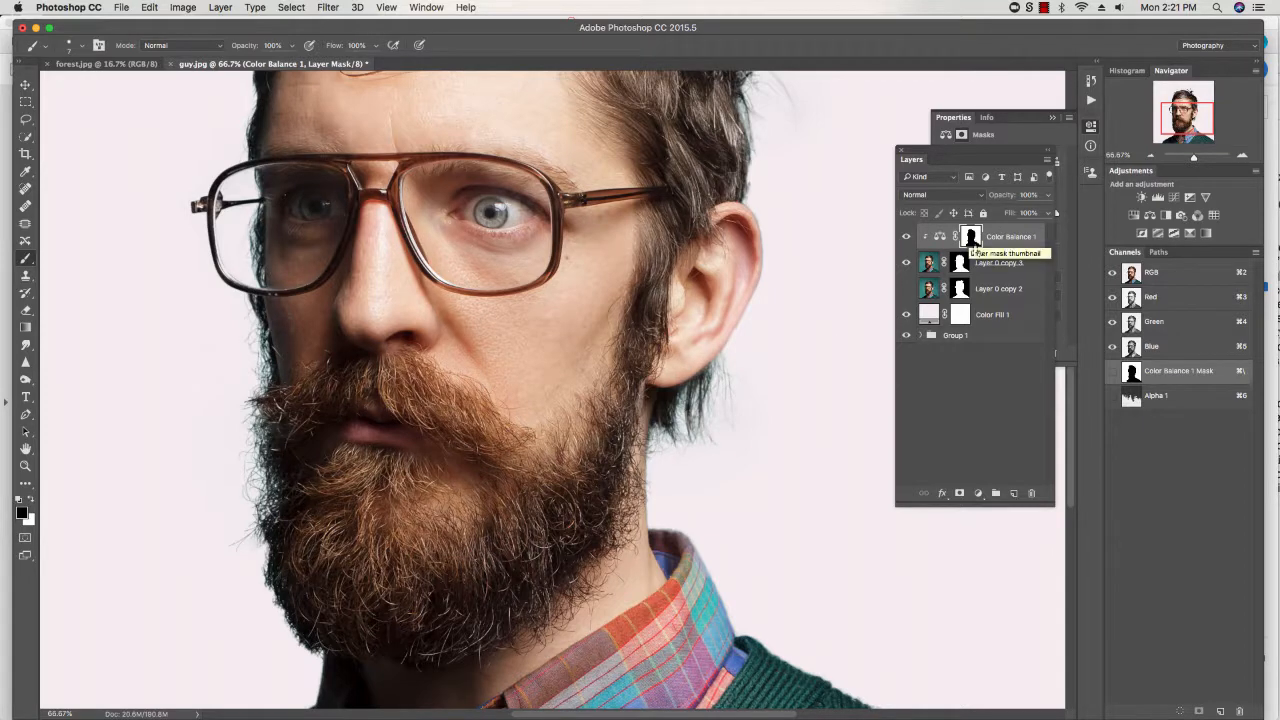
{"action": "left_click", "coordinate": [971, 244], "text": "alt"}
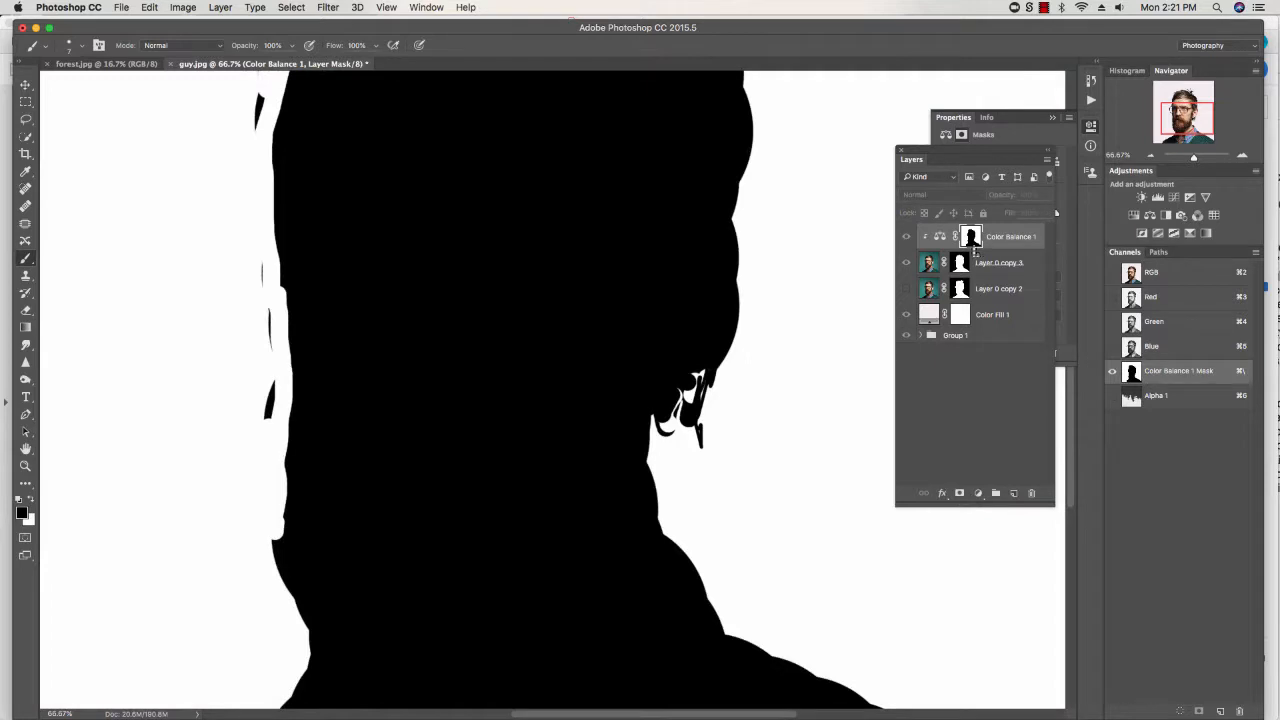
{"action": "left_click", "coordinate": [971, 244], "text": "alt"}
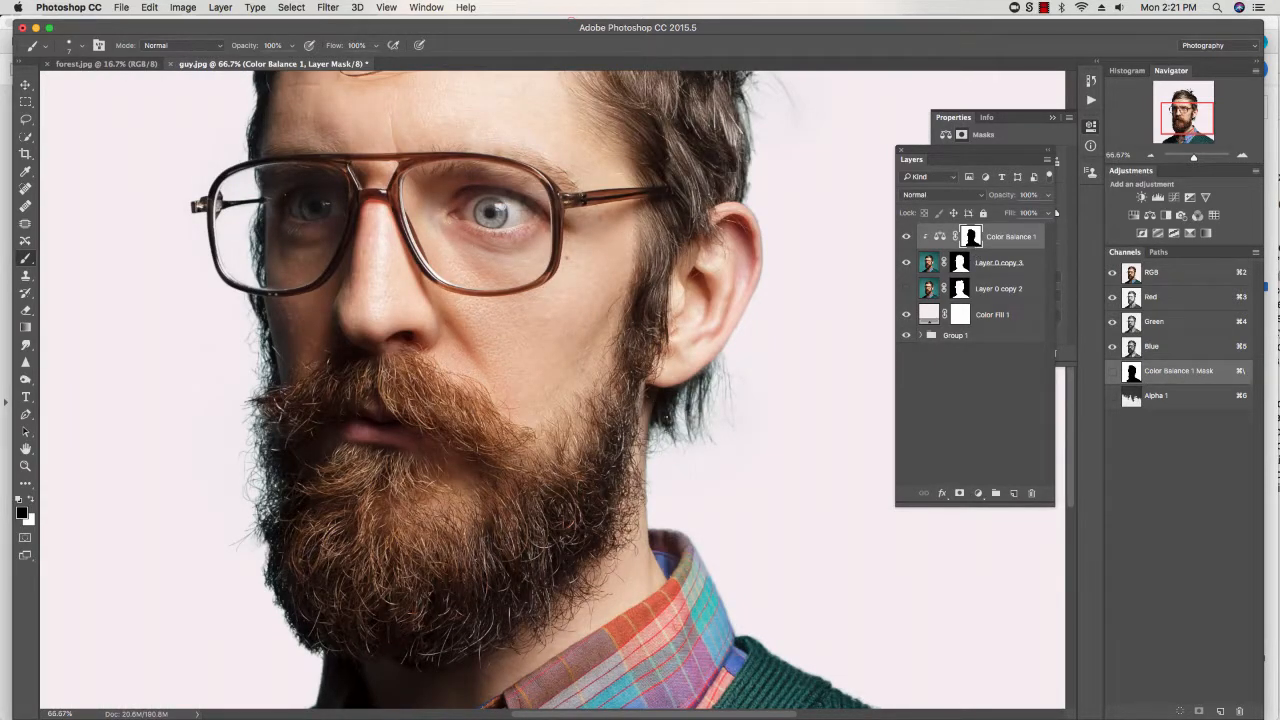
Step: Switch to white and touch up the Color Balance 1 mask along the beard and hair edges, enlarging the brush to 30 px
{"action": "key", "text": "x"}
{"action": "left_click_drag", "start_coordinate": [586, 306], "coordinate": [697, 457]}
{"action": "left_click_drag", "start_coordinate": [496, 500], "coordinate": [518, 338]}
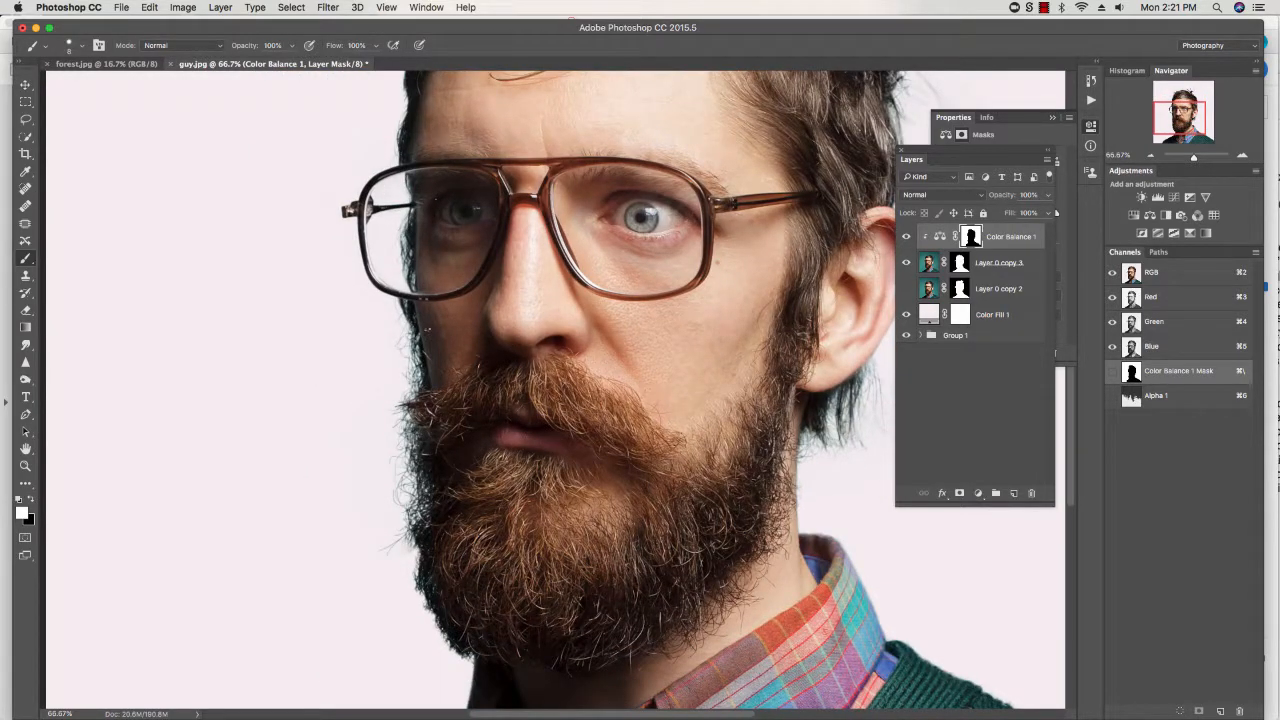
{"action": "key", "text": "]"}
{"action": "key", "text": "]"}
{"action": "left_click_drag", "start_coordinate": [710, 284], "coordinate": [530, 546]}
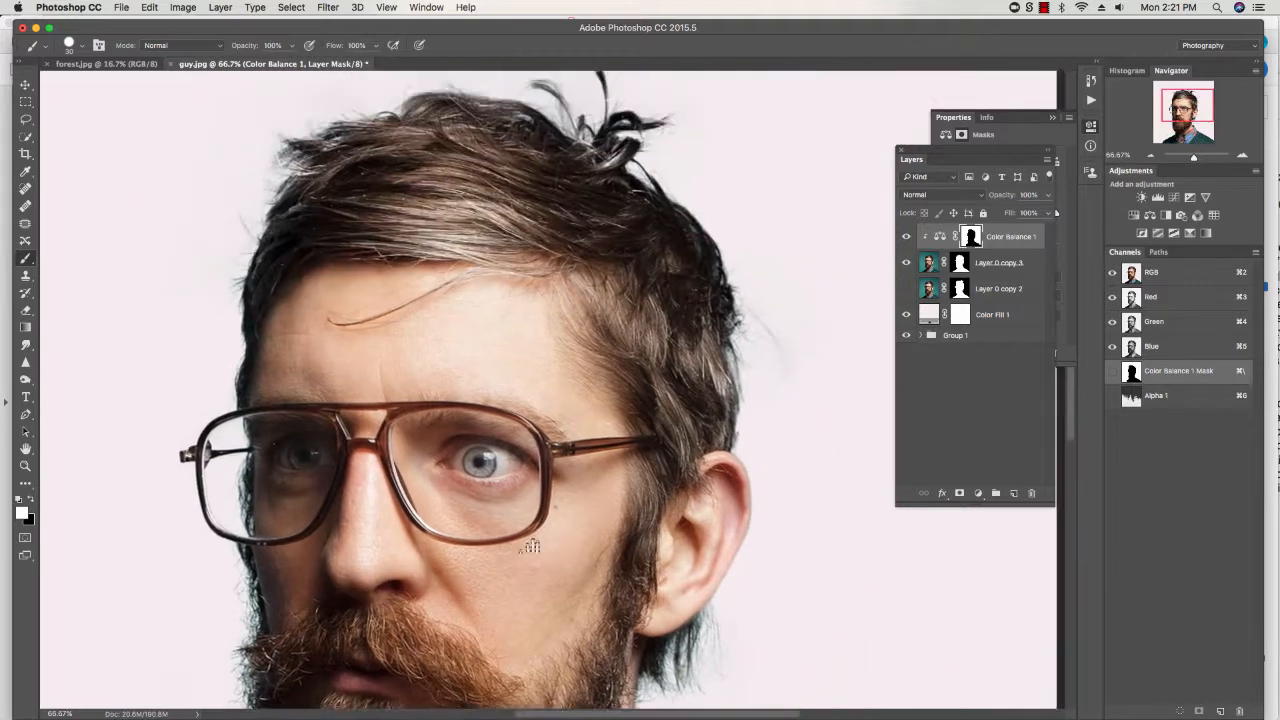
{"action": "key", "text": "super+minus"}
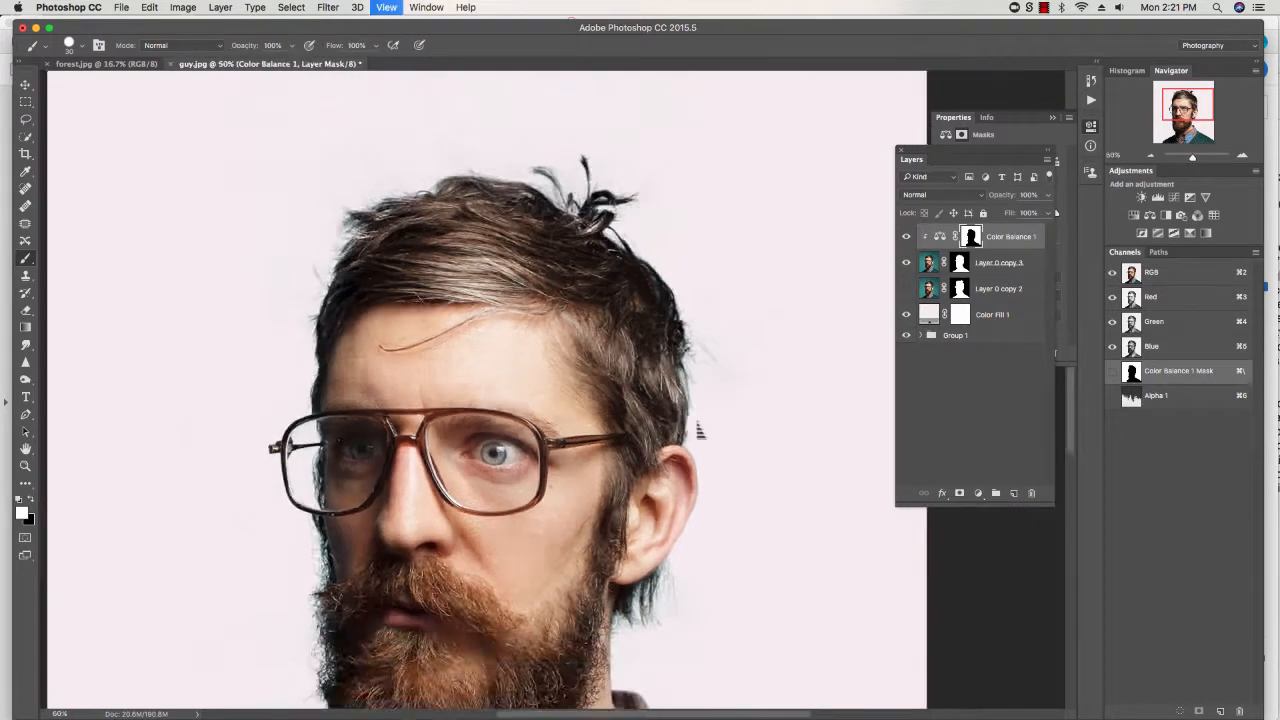
{"action": "key", "text": "super+minus"}
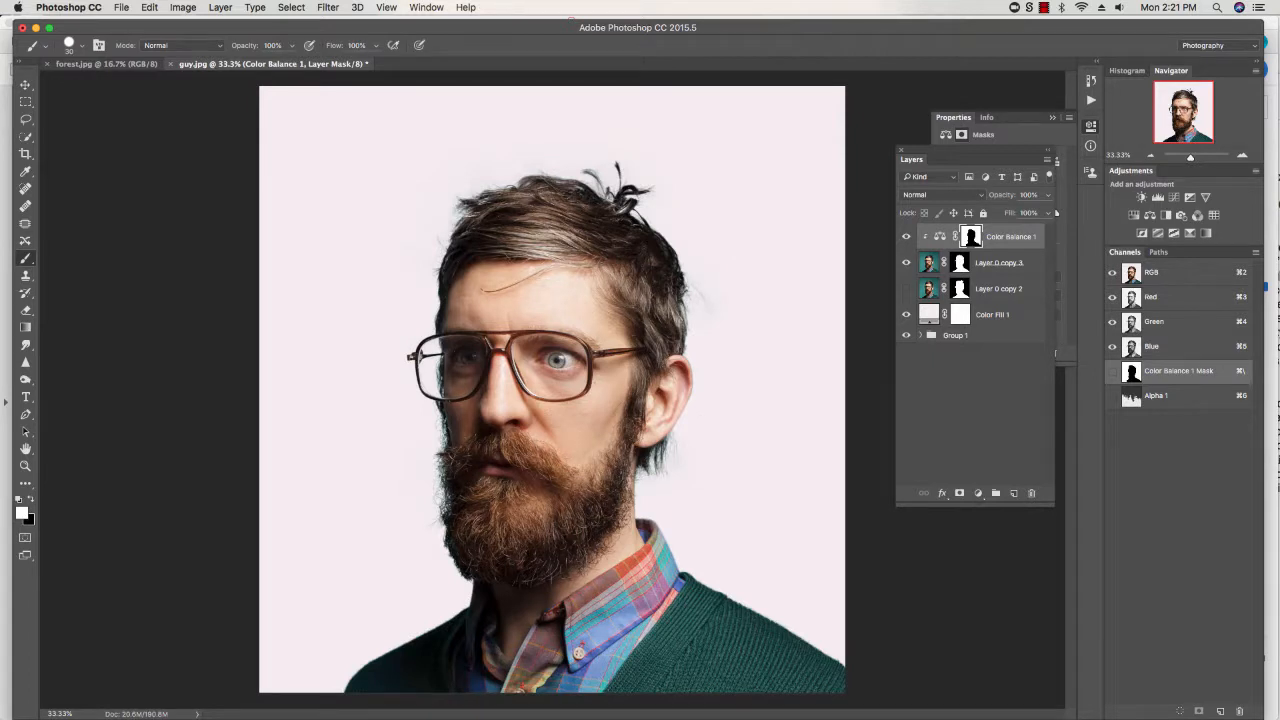
Step: Compare the cutout with Layer 0 copy 2 shown and hidden, and view the Layer 0 copy 3 mask on its own
{"action": "left_click", "coordinate": [934, 320]}
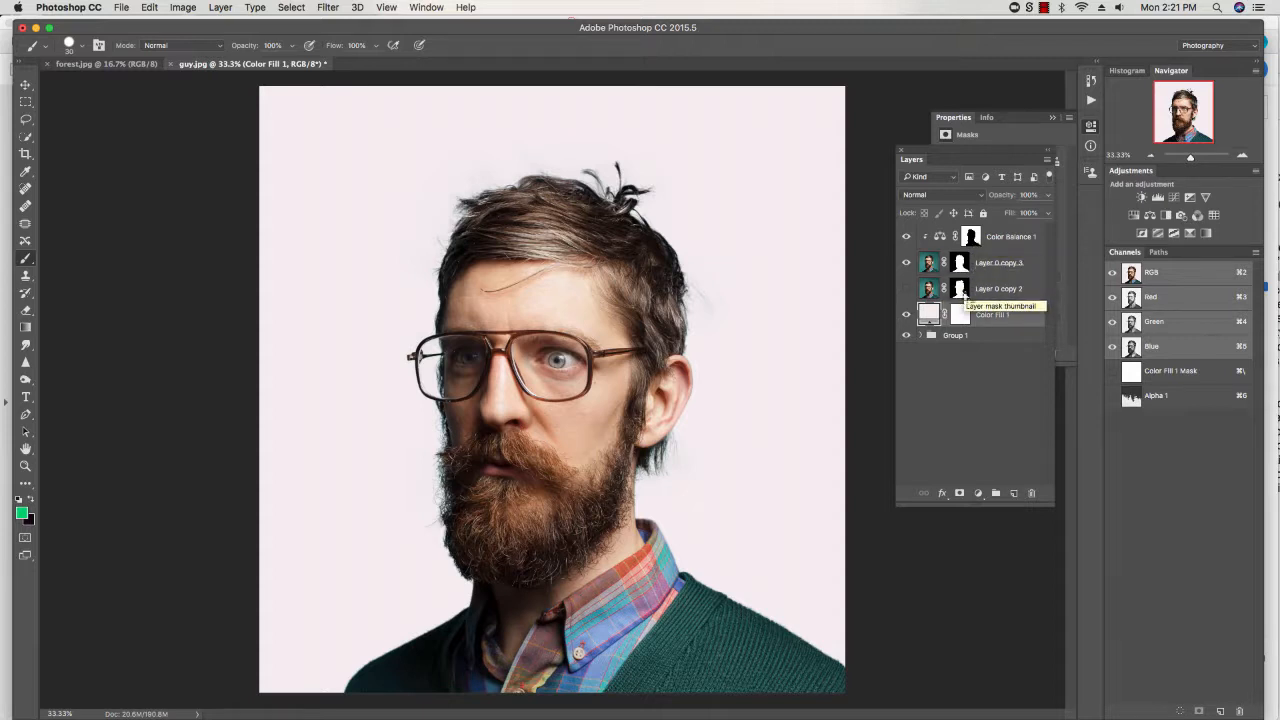
{"action": "left_click", "coordinate": [906, 288]}
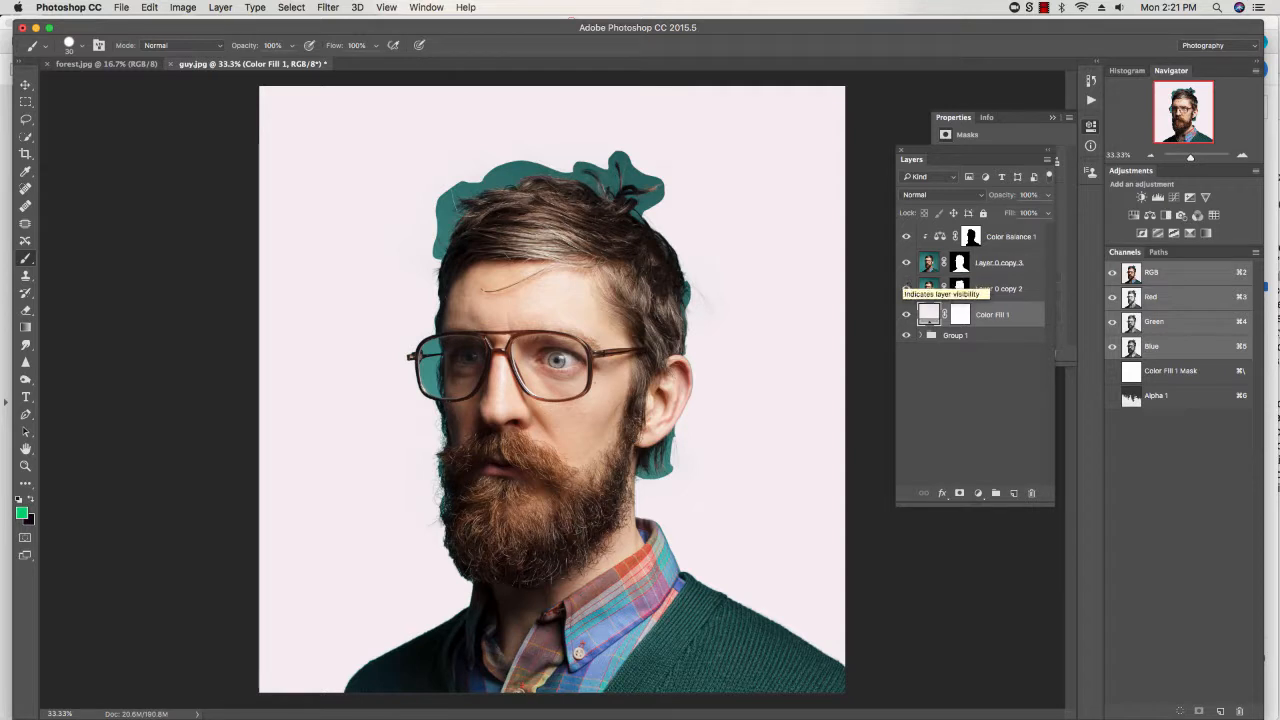
{"action": "left_click", "coordinate": [906, 288]}
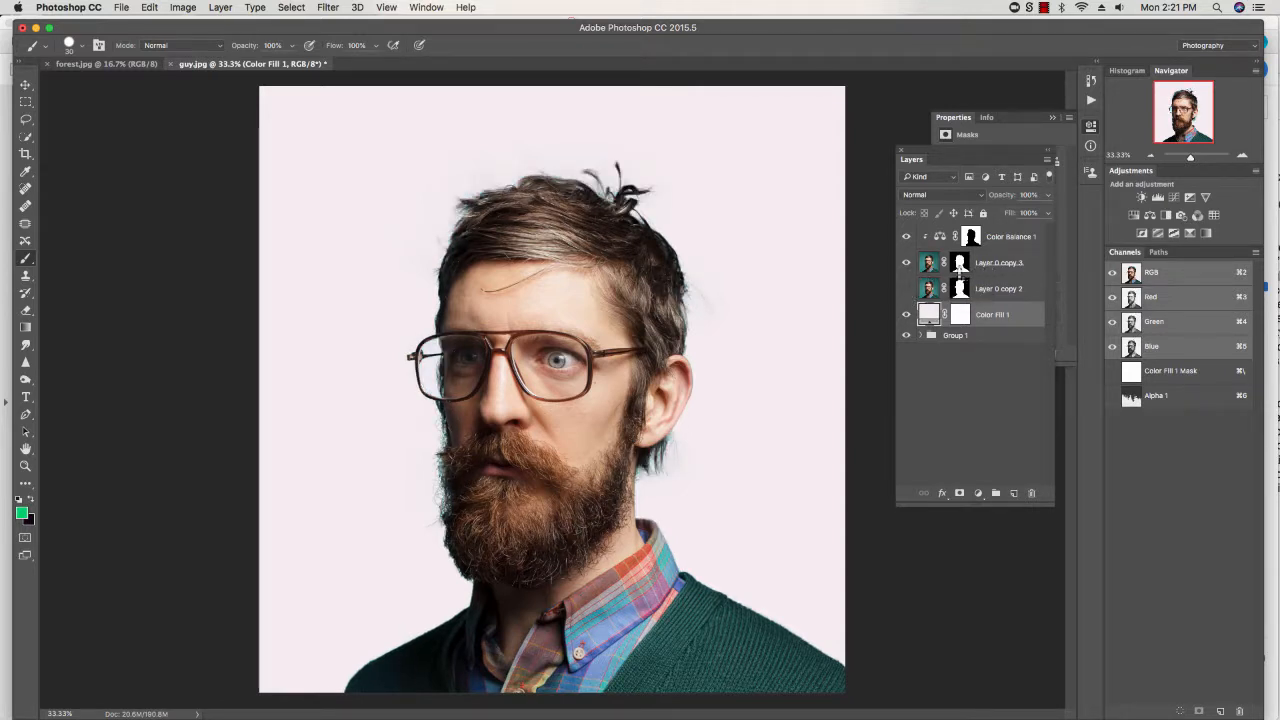
{"action": "left_click", "coordinate": [958, 264], "text": "alt"}
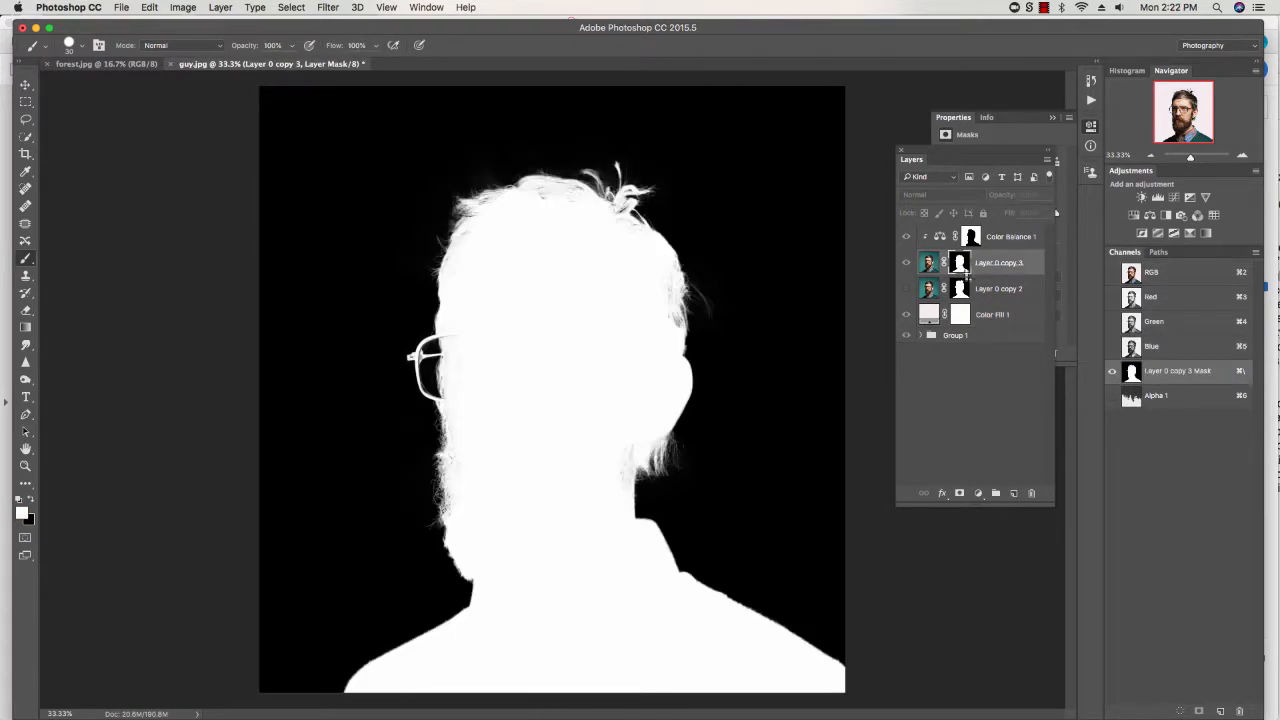
{"action": "left_click", "coordinate": [962, 265], "text": "alt"}
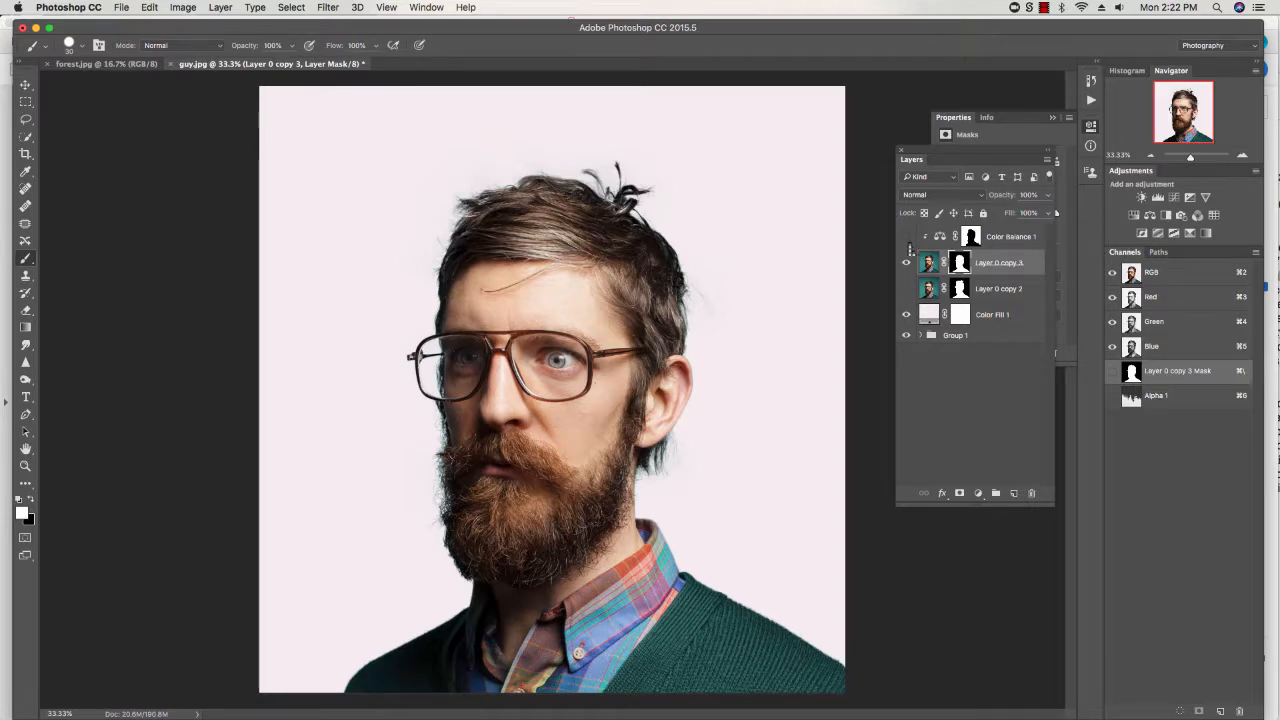
Step: Examine the cutout's beard and hair edges up close against the pale background
{"action": "key", "text": "super+equal"}
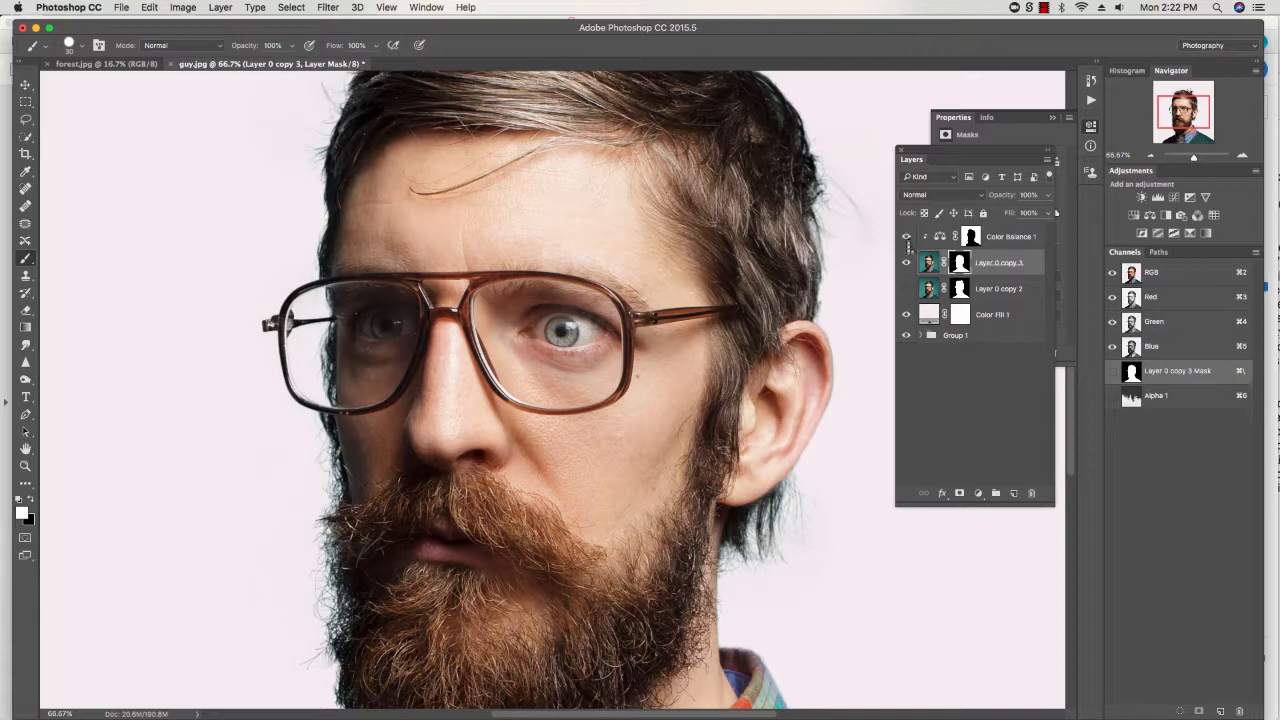
{"action": "left_click_drag", "start_coordinate": [748, 189], "coordinate": [818, 327]}
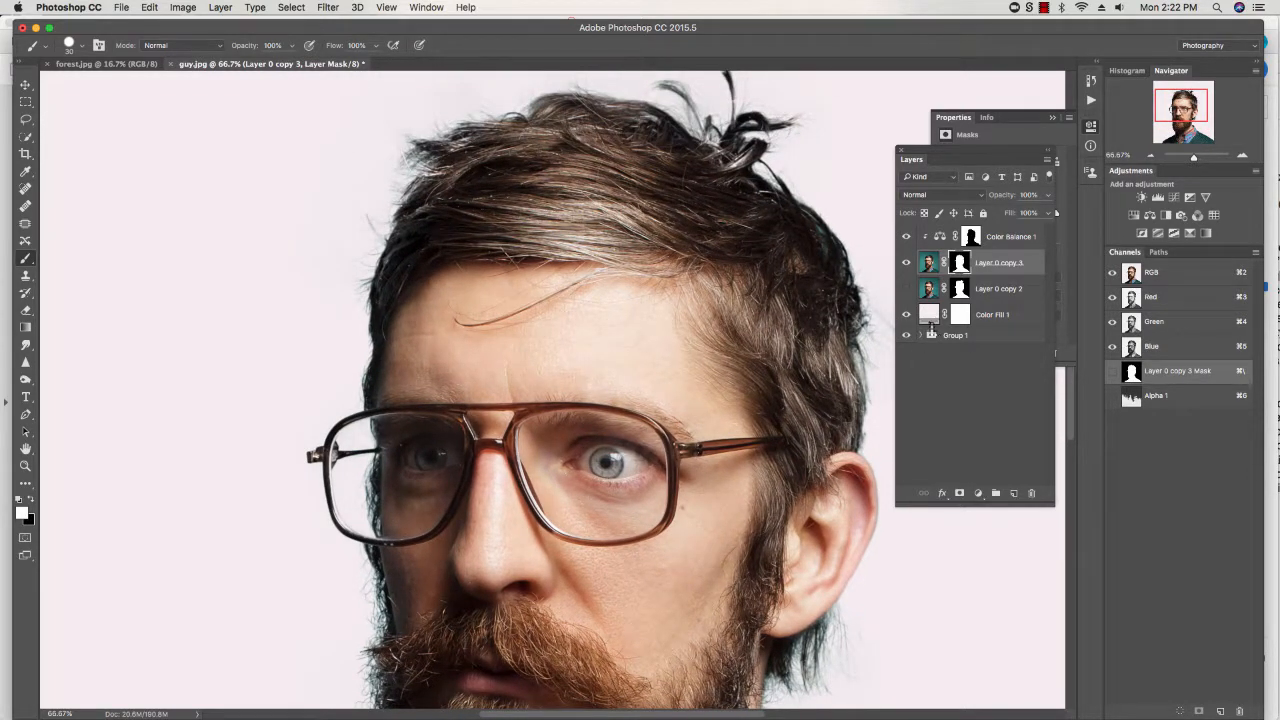
{"action": "left_click_drag", "start_coordinate": [647, 379], "coordinate": [532, 461]}
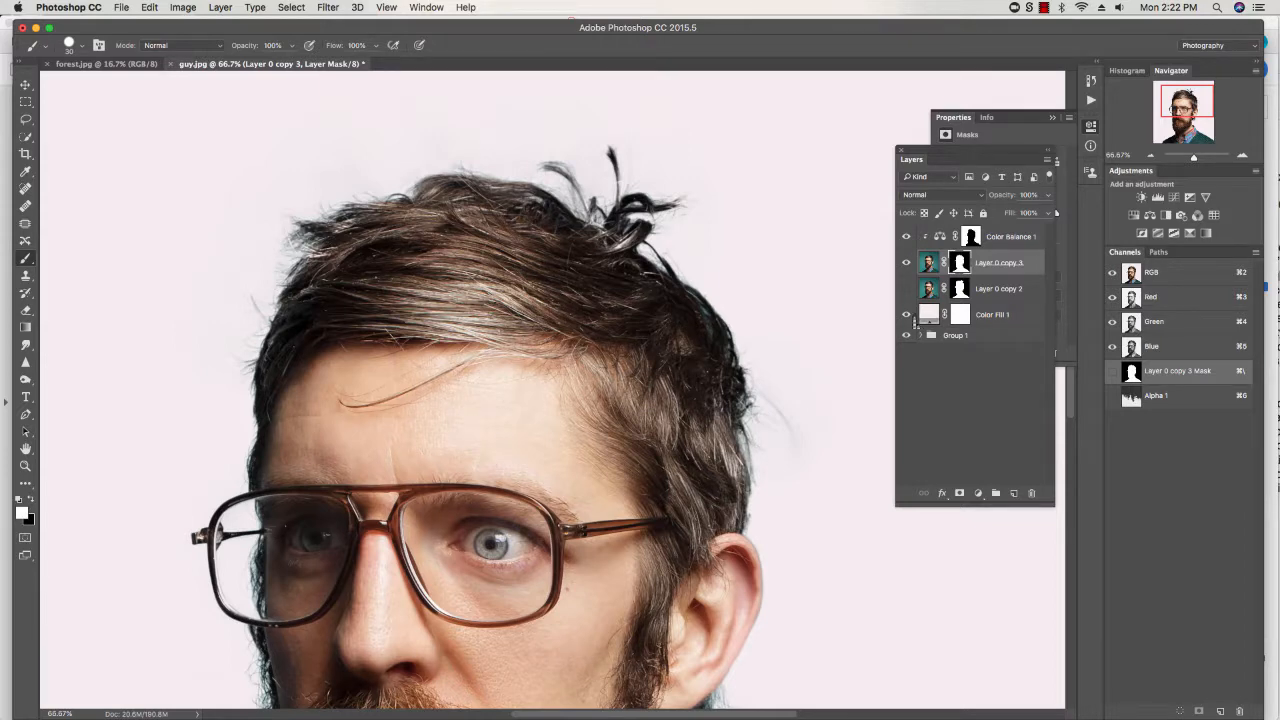
Step: Compare the cutout with the Color Fill 1 background hidden and shown
{"action": "left_click", "coordinate": [907, 316]}
{"action": "left_click", "coordinate": [907, 315]}
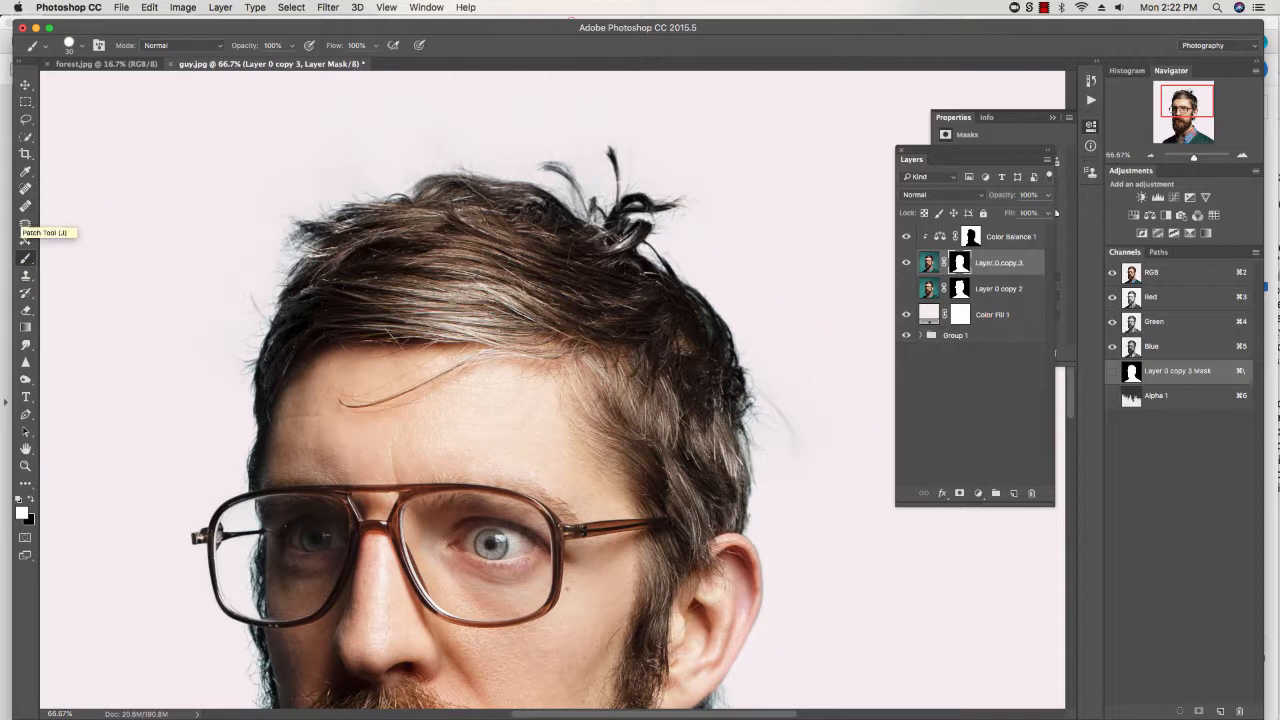
Step: Retouch the dark hair above the ear on the Layer 0 copy 3 image with the Healing Brush, sampling nearby hair
{"action": "left_click", "coordinate": [26, 206]}
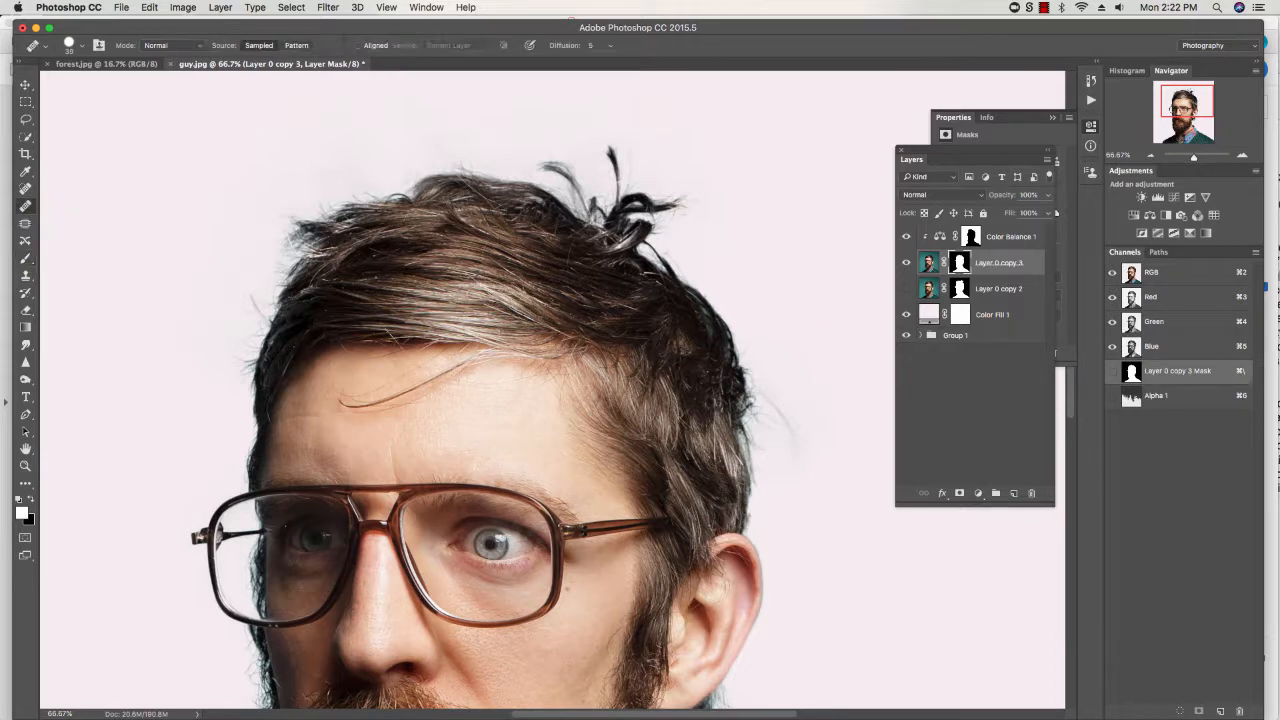
{"action": "left_click", "coordinate": [620, 268]}
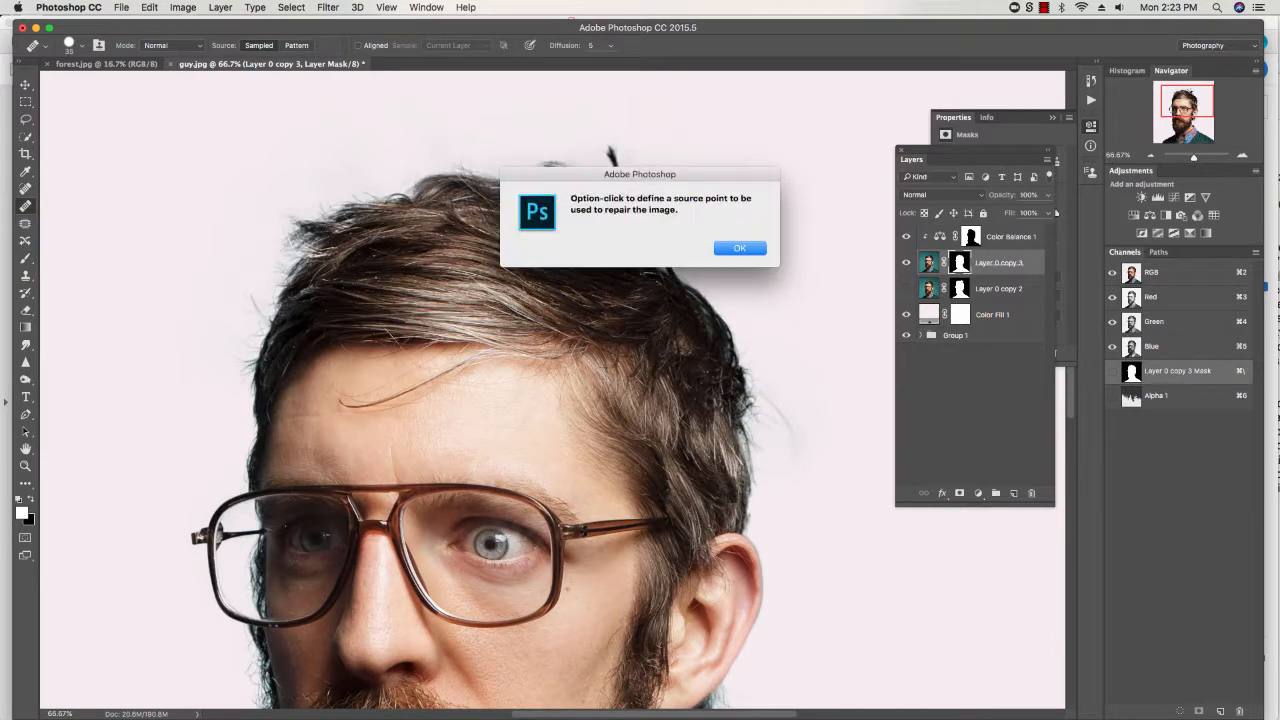
{"action": "left_click", "coordinate": [740, 248]}
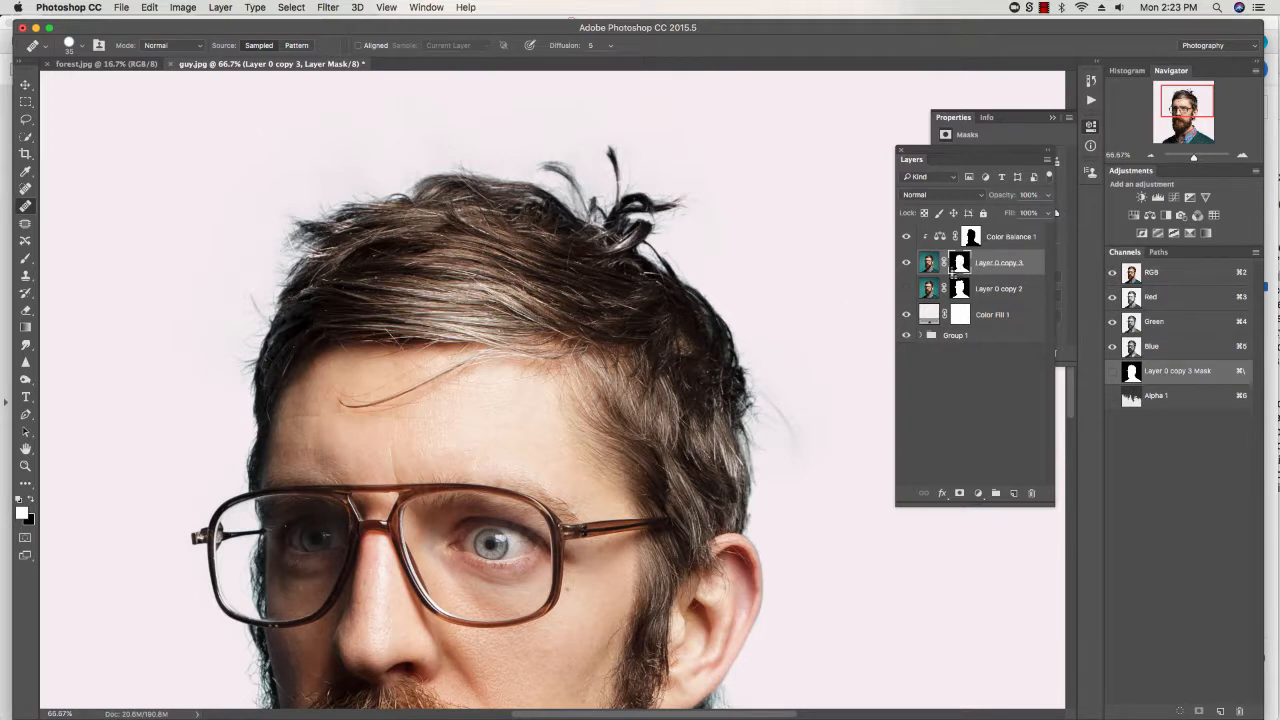
{"action": "left_click", "coordinate": [934, 266]}
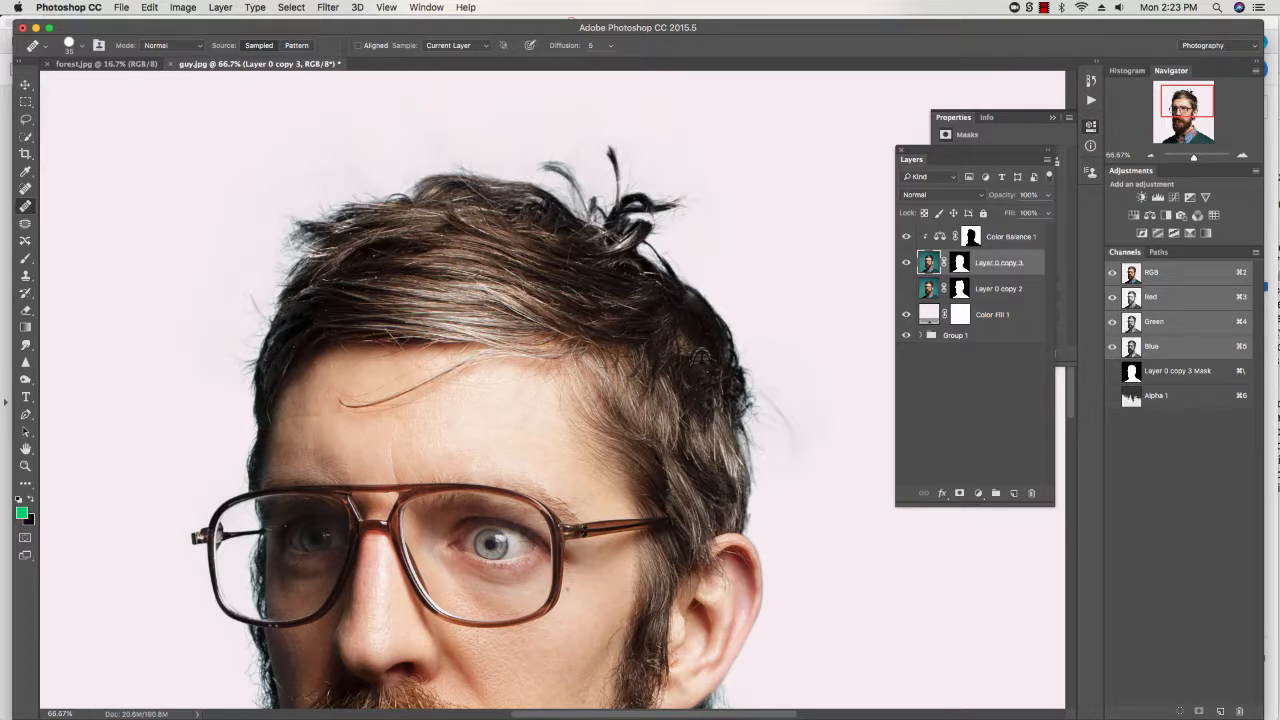
{"action": "left_click", "coordinate": [672, 314], "text": "alt"}
{"action": "mouse_move", "coordinate": [688, 300]}
{"action": "left_mouse_down"}
{"action": "mouse_move", "coordinate": [722, 350]}
{"action": "mouse_move", "coordinate": [717, 398]}
{"action": "mouse_move", "coordinate": [693, 350]}
{"action": "left_mouse_up"}
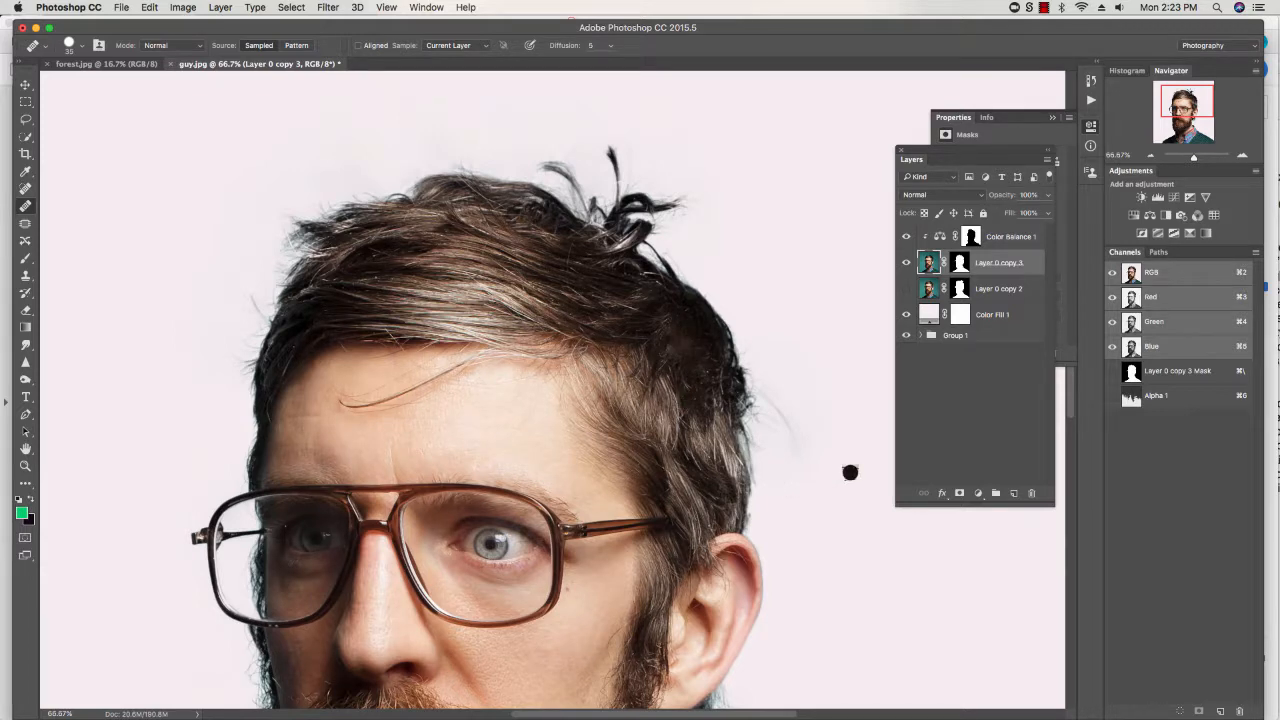
{"action": "key", "text": "super+minus"}
{"action": "key", "text": "super+minus"}
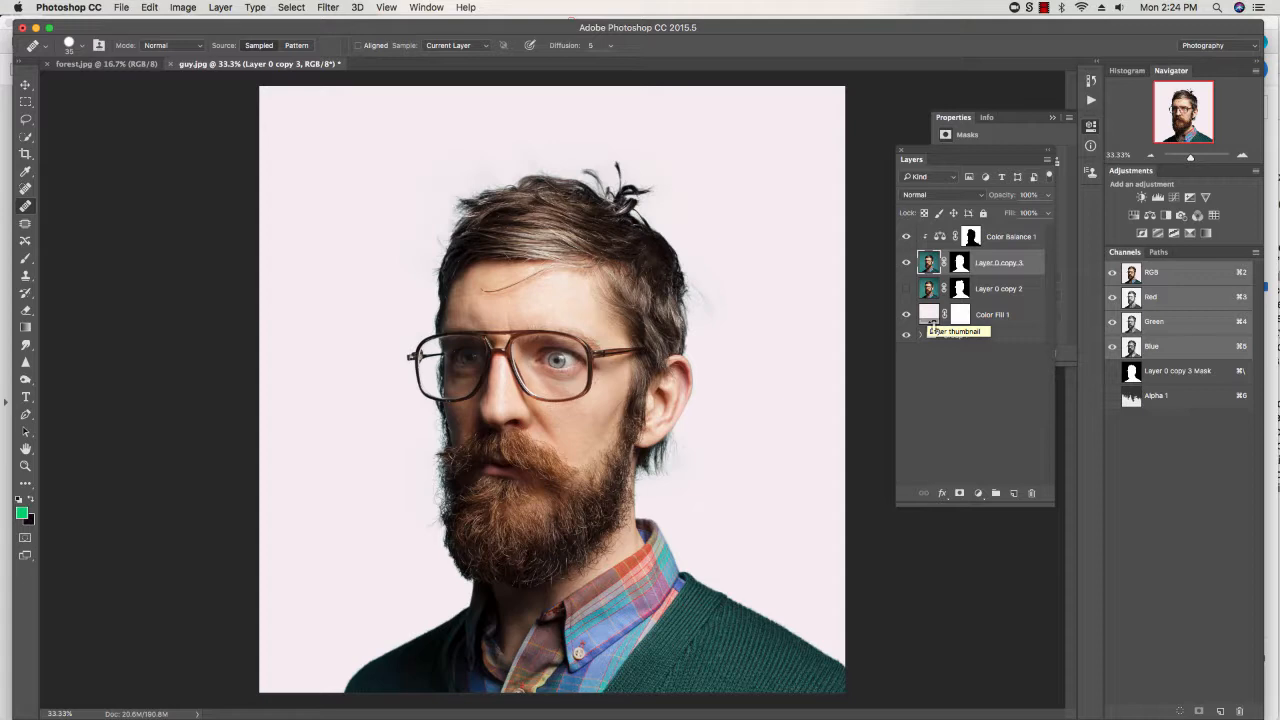
Step: Switch to Acrobat, read 04_Inter_Photoshop_class_4.pdf on from page 19 to page 26, and return to Photoshop
{"action": "key", "text": "super+Tab"}
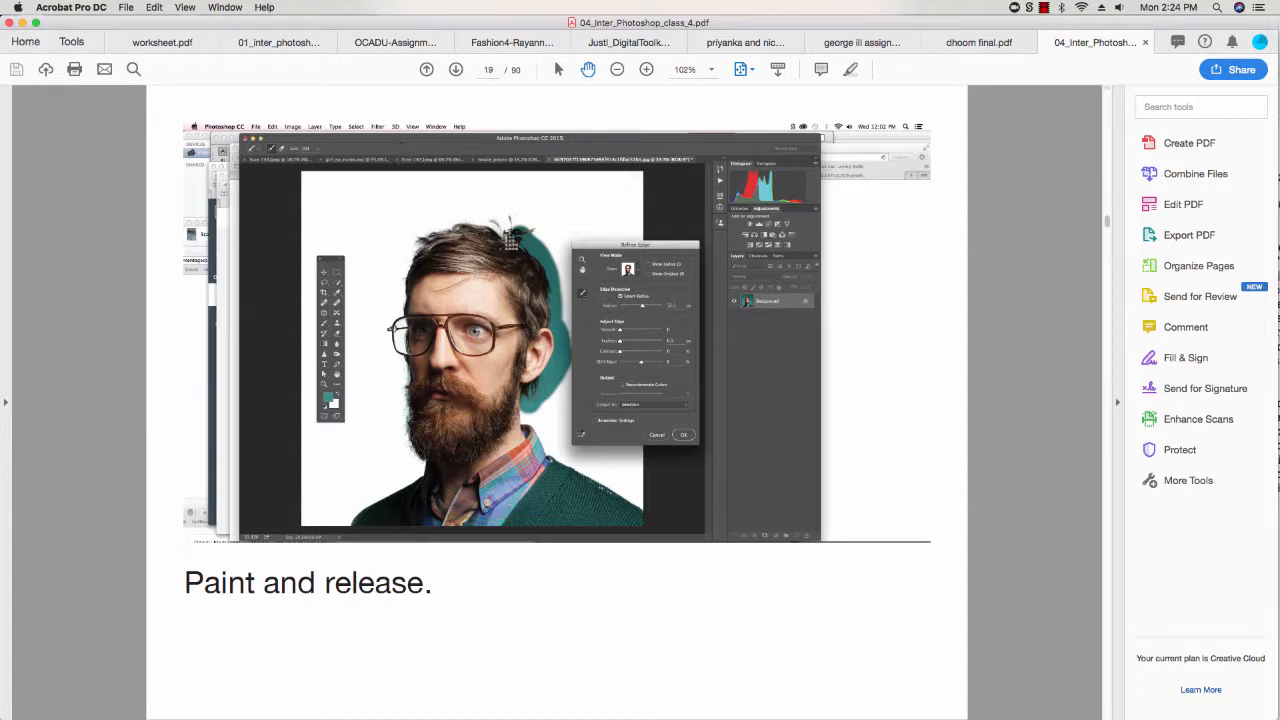
{"action": "left_click", "coordinate": [455, 76]}
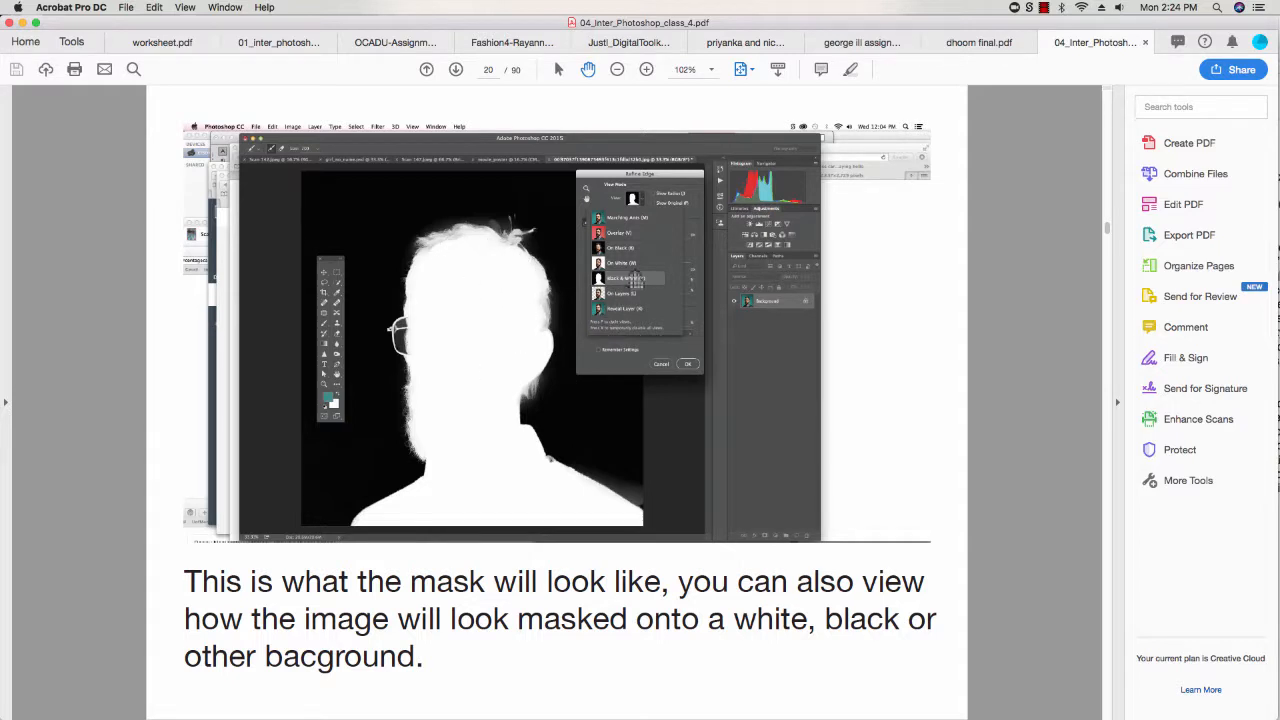
{"action": "left_click", "coordinate": [453, 76]}
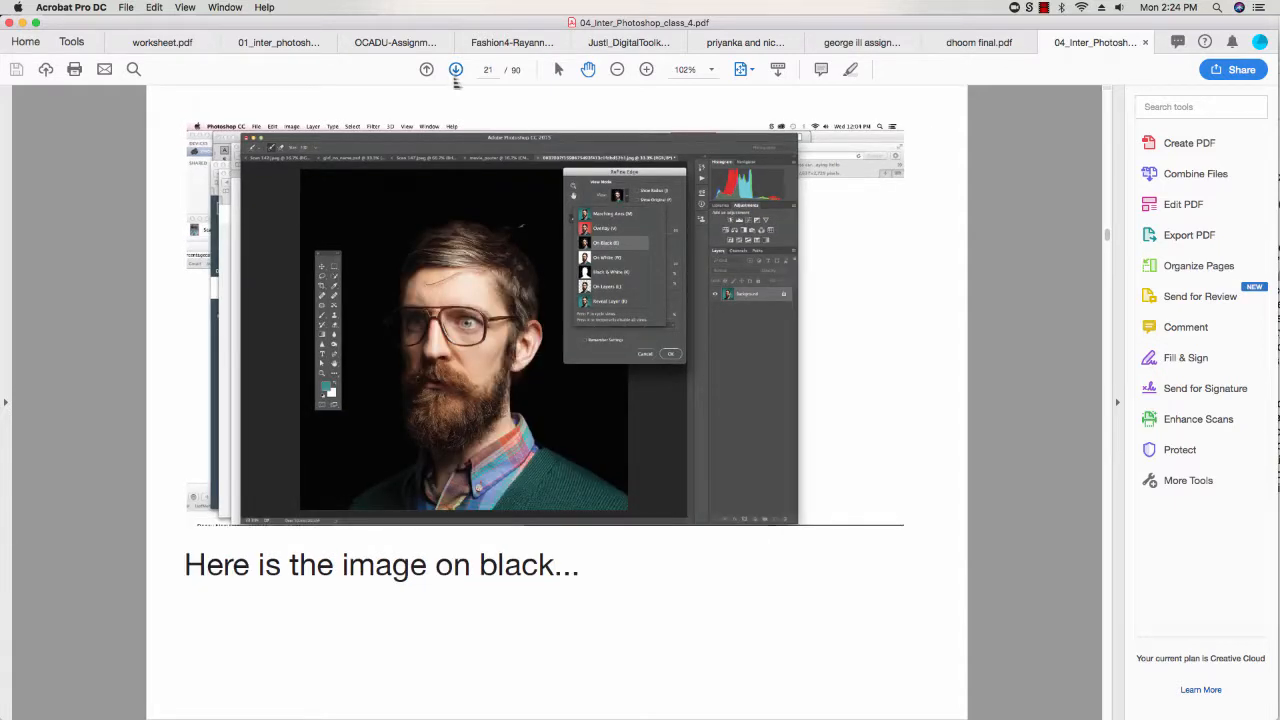
{"action": "left_click", "coordinate": [455, 72]}
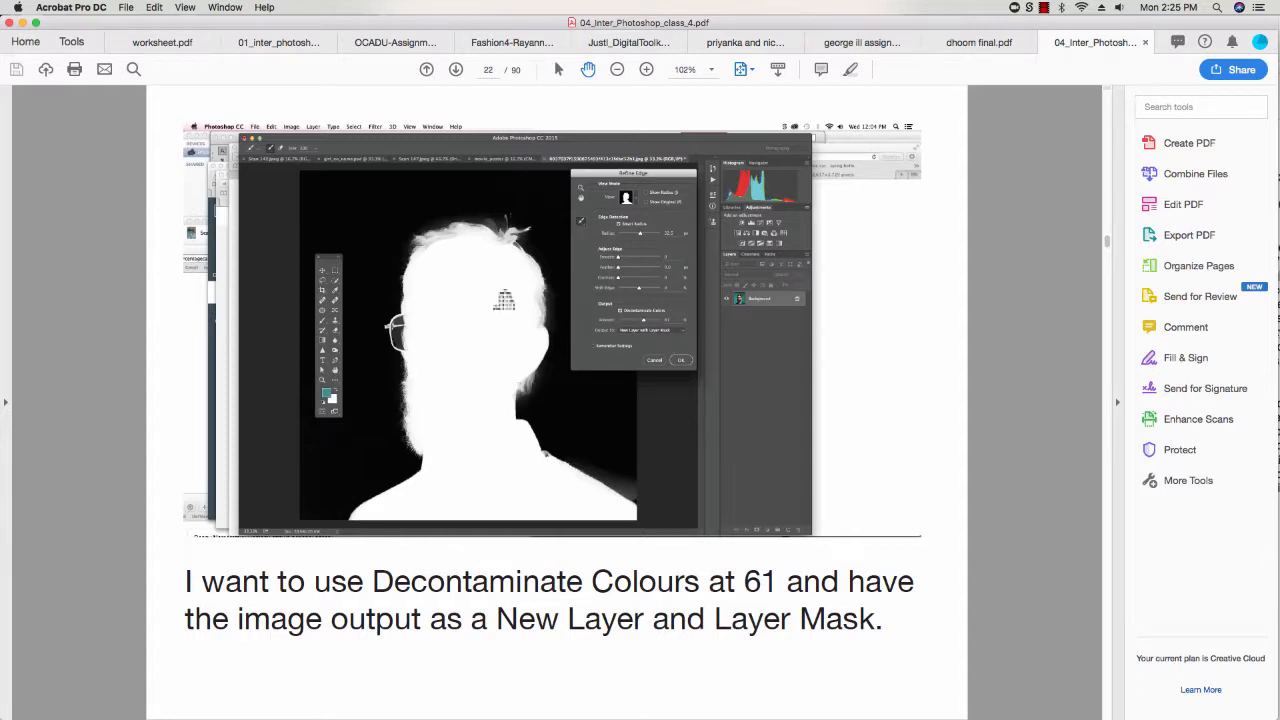
{"action": "left_click", "coordinate": [456, 71]}
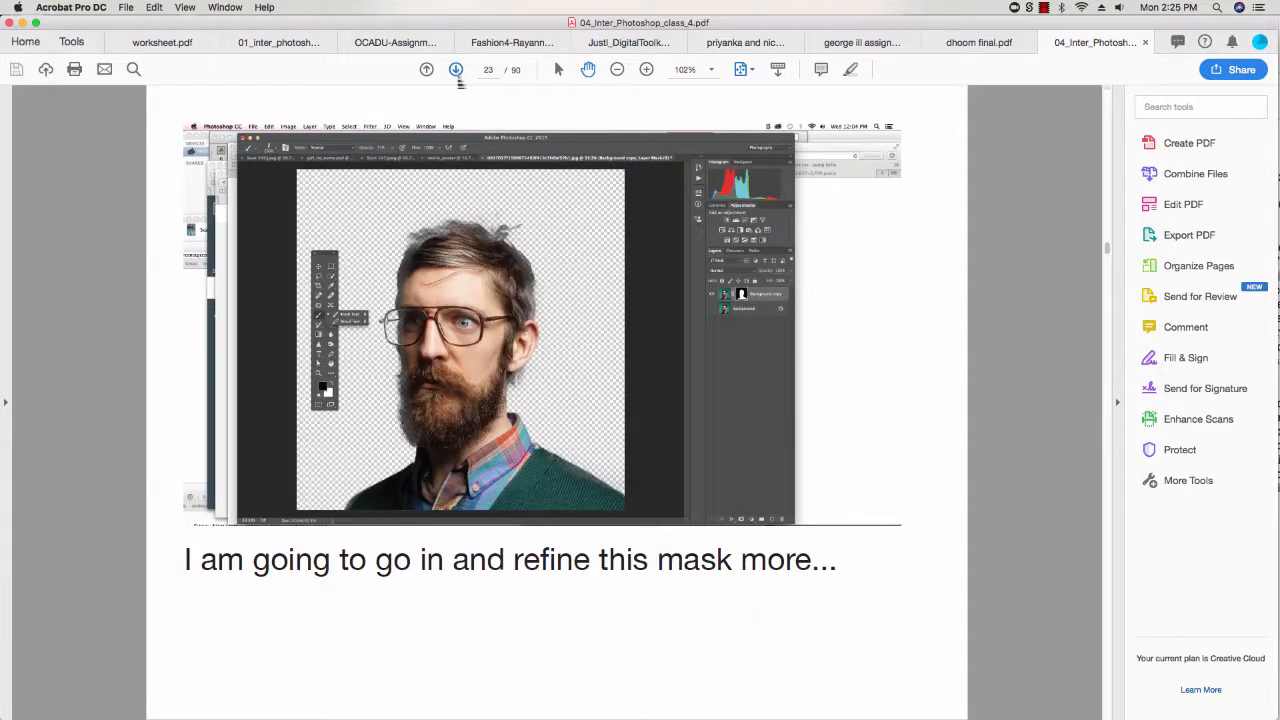
{"action": "left_click", "coordinate": [456, 71]}
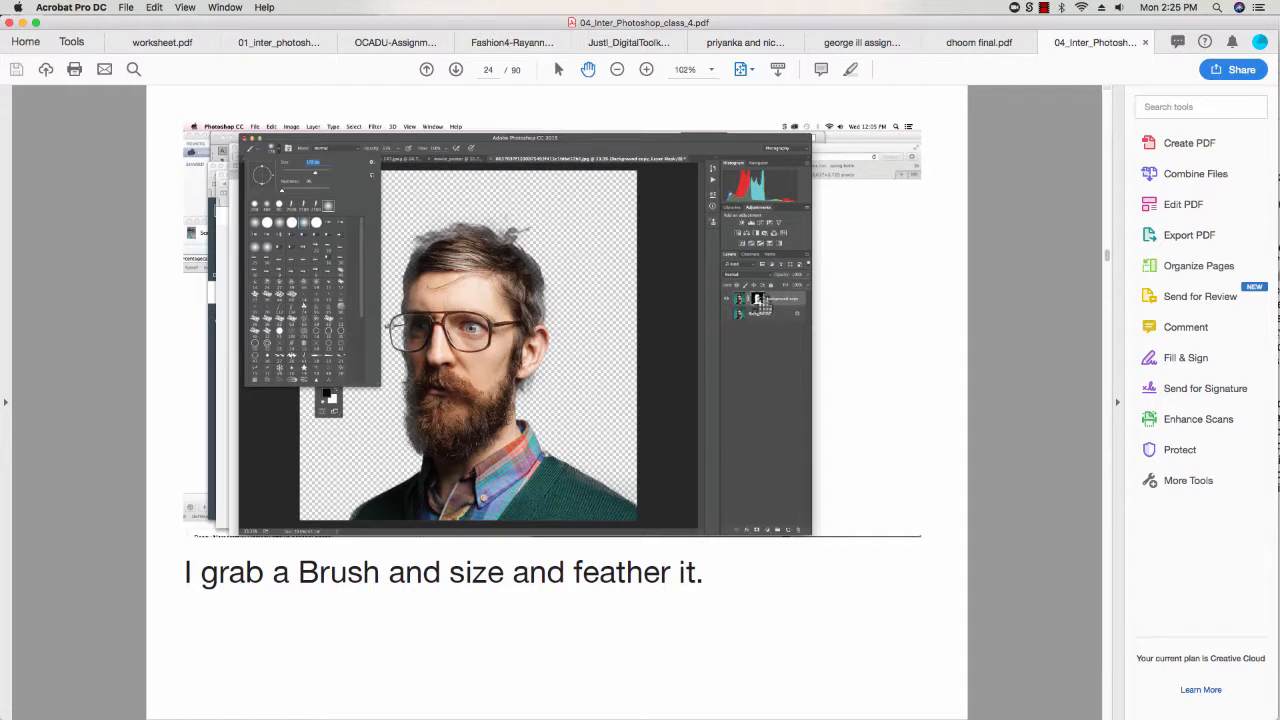
{"action": "left_click", "coordinate": [456, 70]}
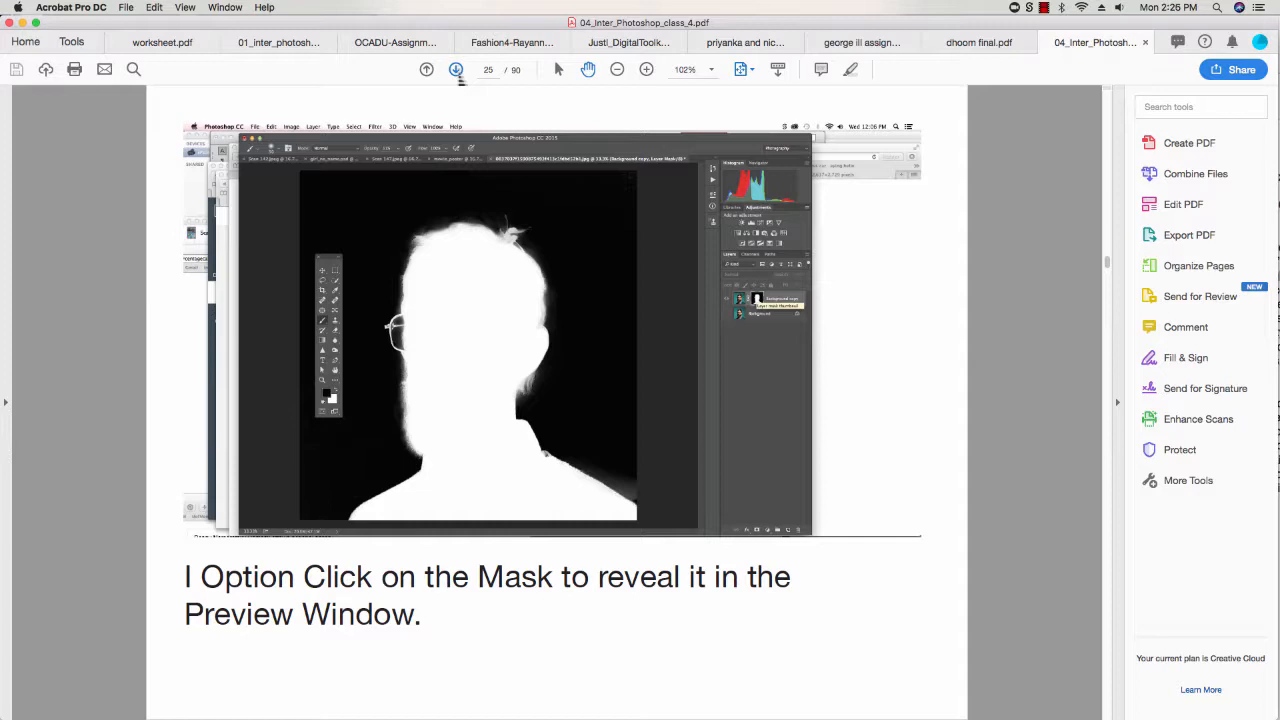
{"action": "left_click", "coordinate": [456, 72]}
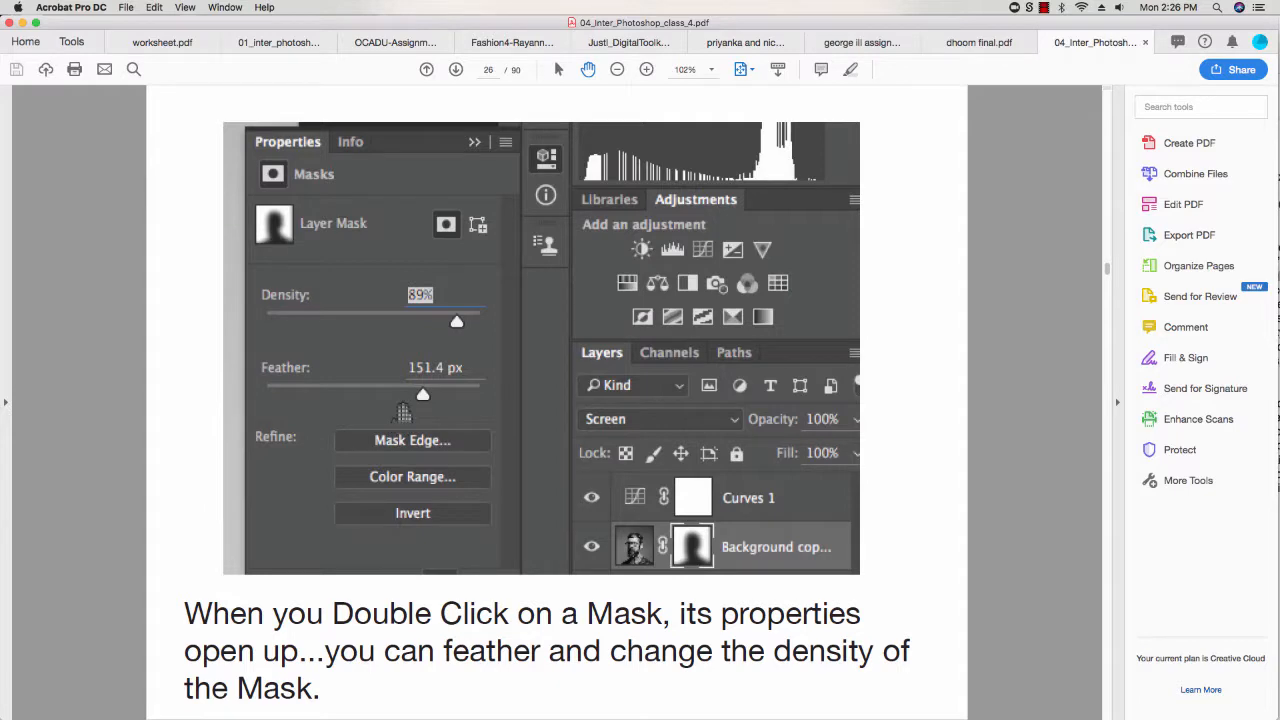
{"action": "key", "text": "super+Tab"}
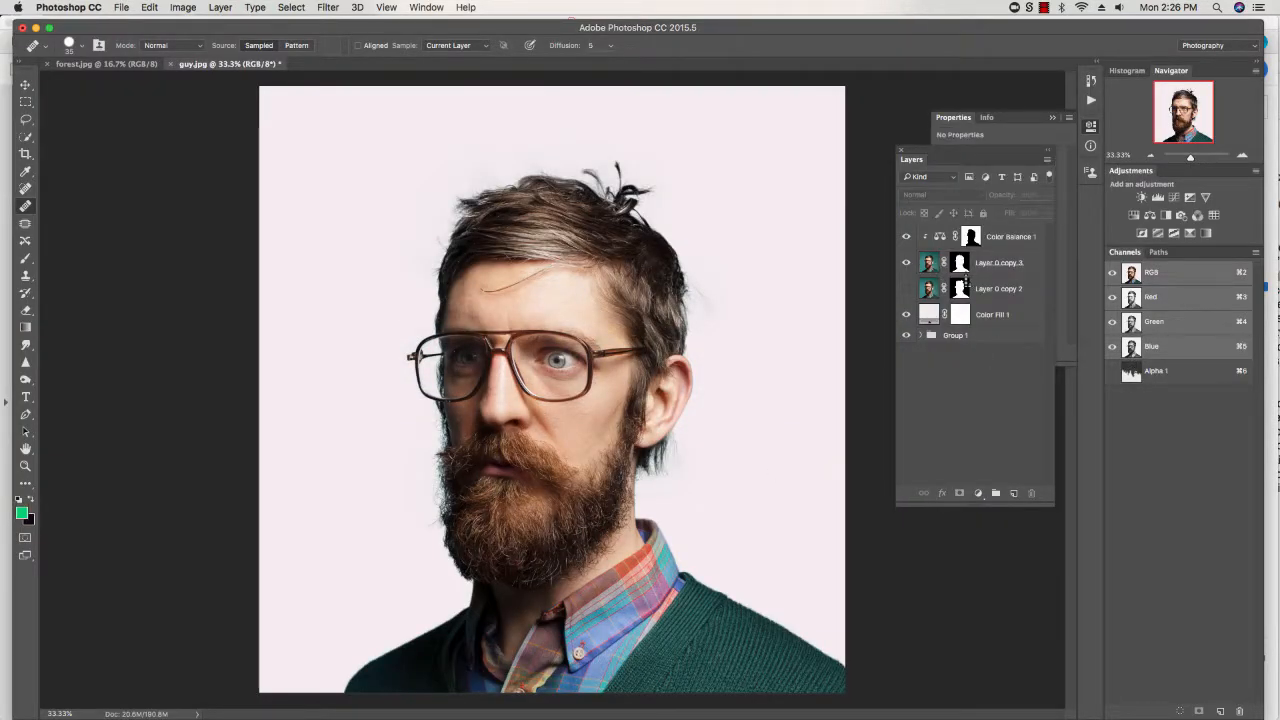
Step: Output Layer 0 copy 3 from Select and Mask as a new masked layer, delete that copy and show Layer 0 copy 3 again
{"action": "left_click", "coordinate": [962, 265]}
{"action": "double_click", "coordinate": [966, 268]}
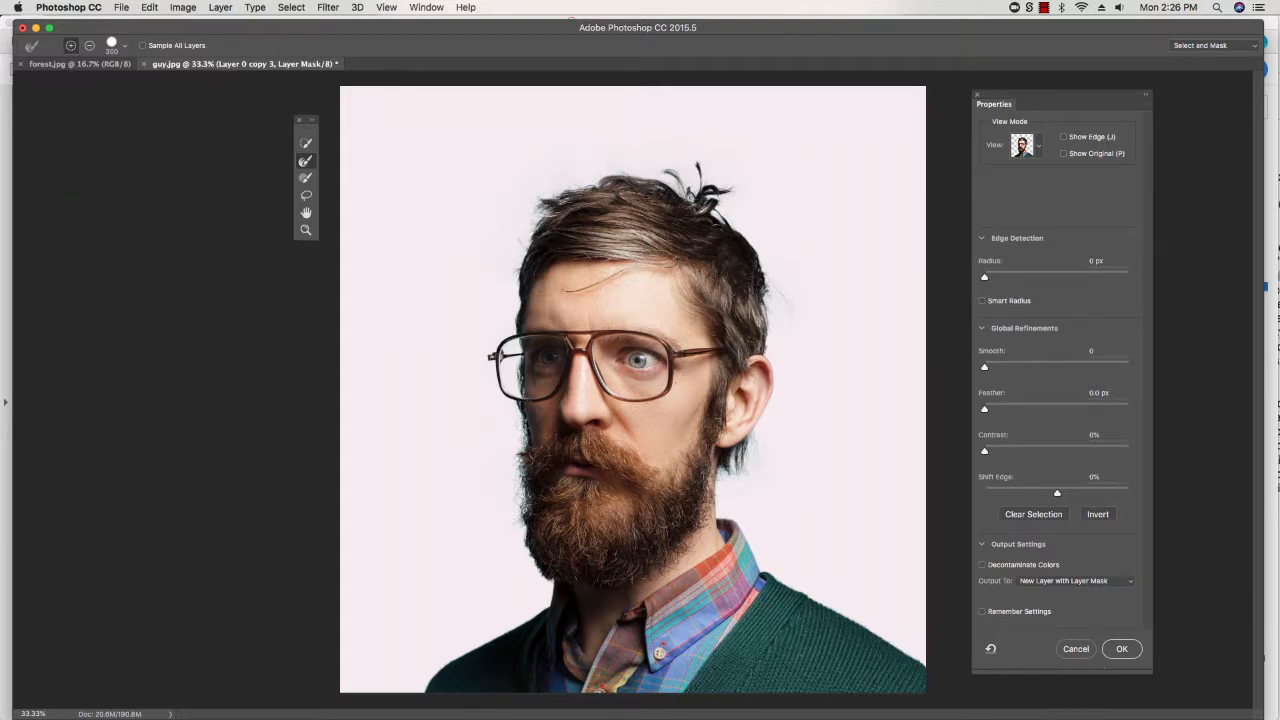
{"action": "left_click", "coordinate": [1122, 649]}
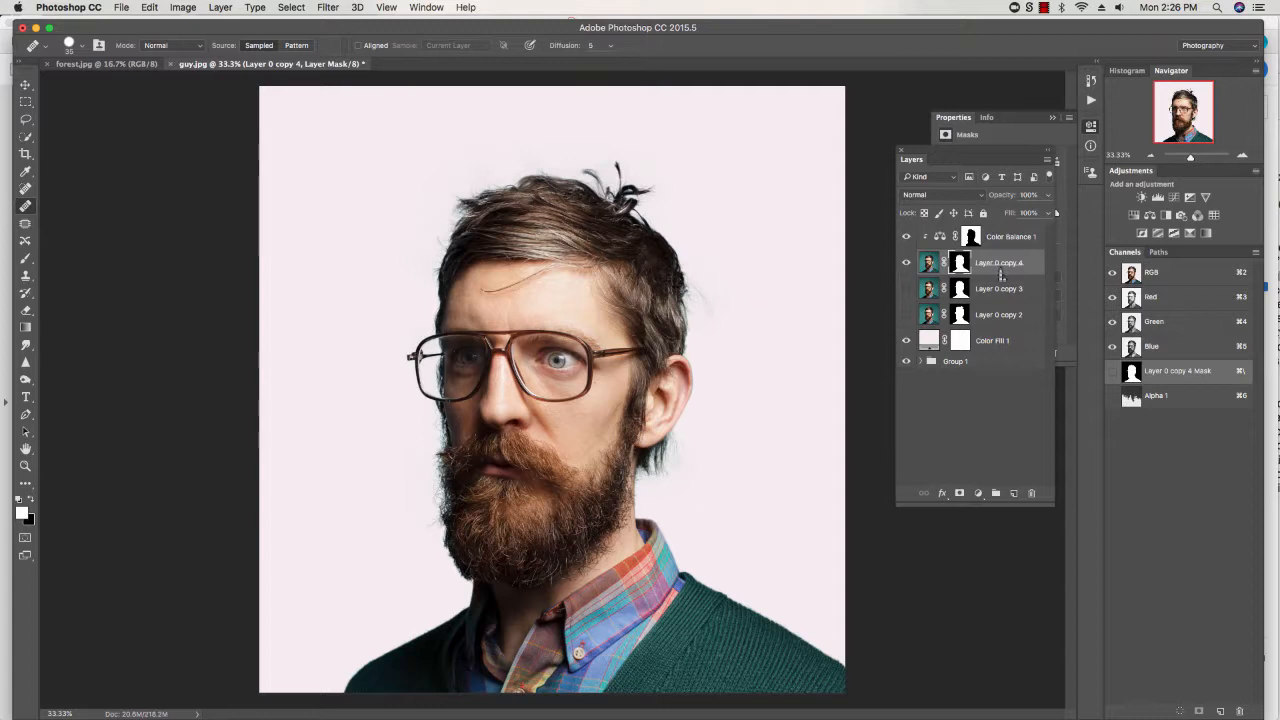
{"action": "left_click_drag", "start_coordinate": [1003, 268], "coordinate": [1033, 494]}
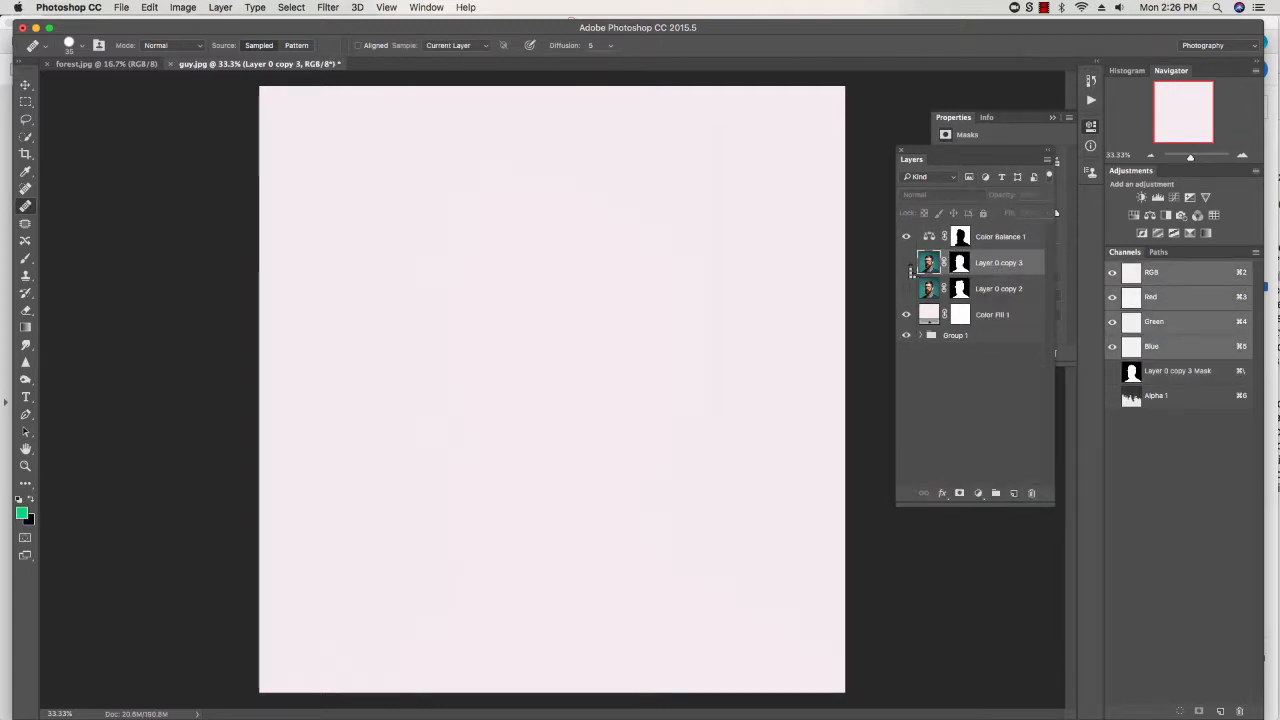
{"action": "left_click", "coordinate": [906, 263]}
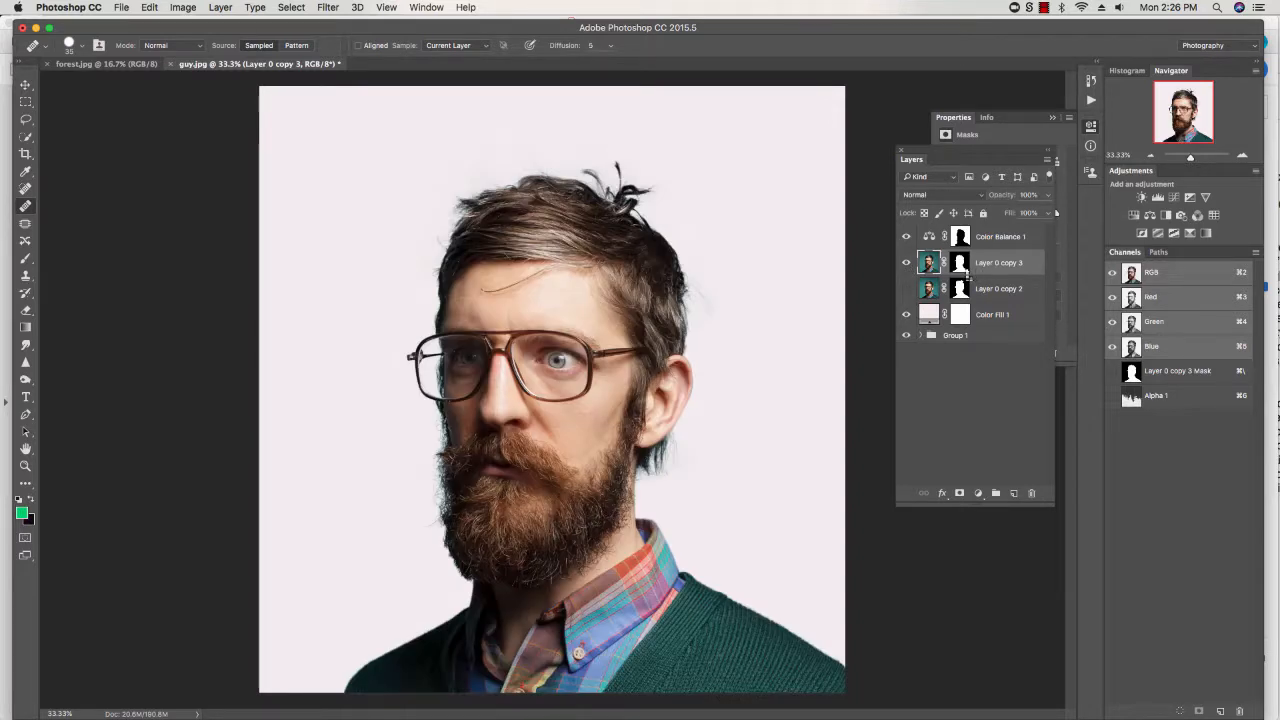
Step: Show the Layer 0 copy 3 mask's properties clear of the Layers panel, try its feather, and invert the mask and back
{"action": "left_click", "coordinate": [962, 266]}
{"action": "left_click_drag", "start_coordinate": [960, 159], "coordinate": [808, 174]}
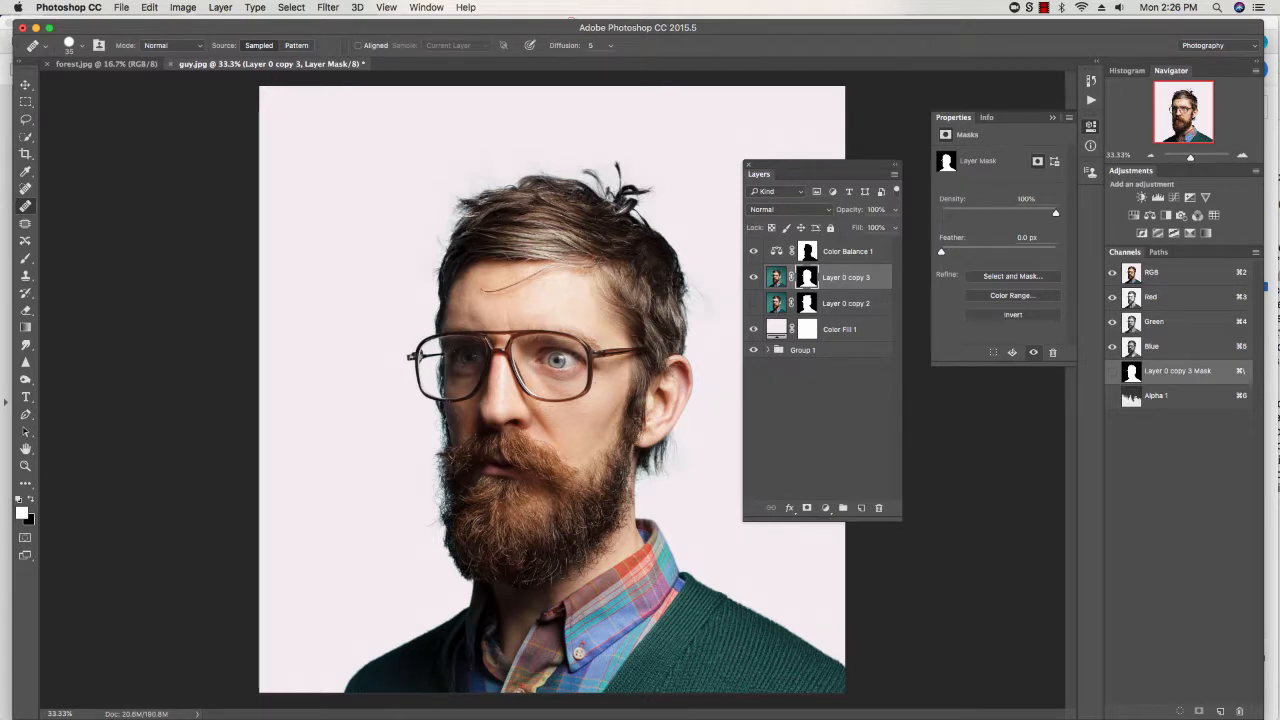
{"action": "mouse_move", "coordinate": [941, 251]}
{"action": "left_mouse_down"}
{"action": "mouse_move", "coordinate": [1022, 251]}
{"action": "mouse_move", "coordinate": [941, 251]}
{"action": "left_mouse_up"}
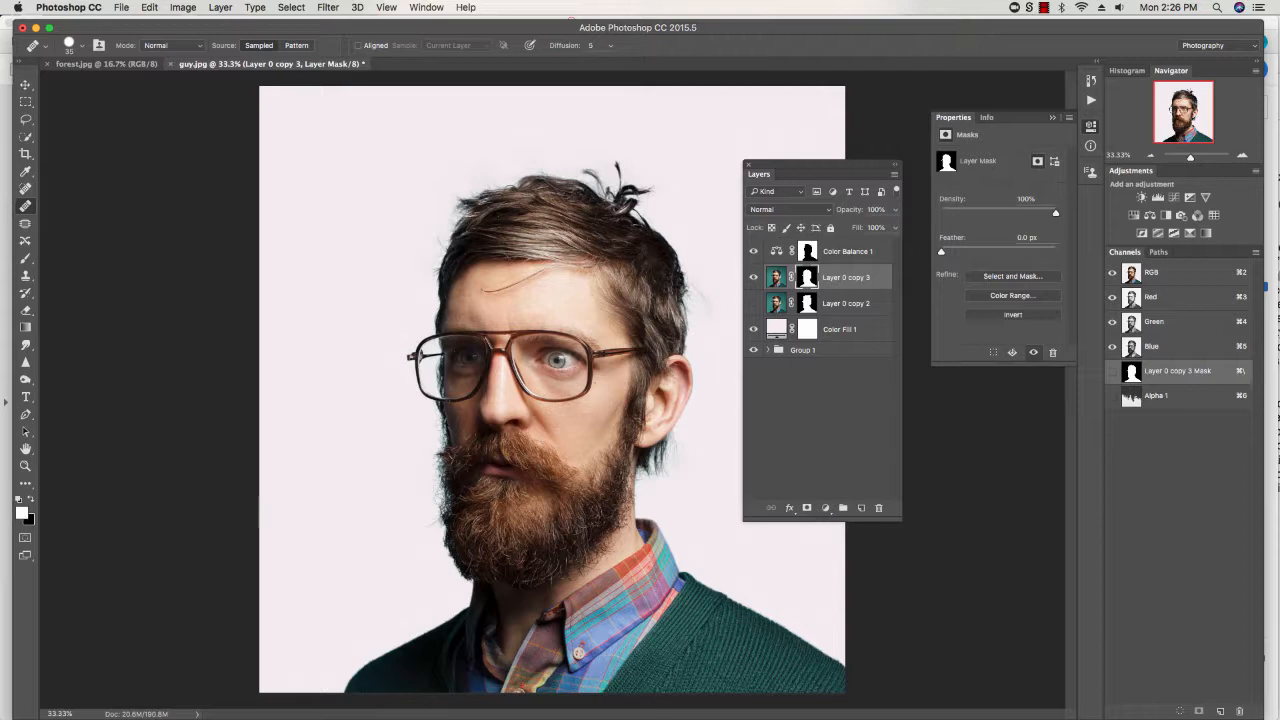
{"action": "left_click", "coordinate": [1013, 314]}
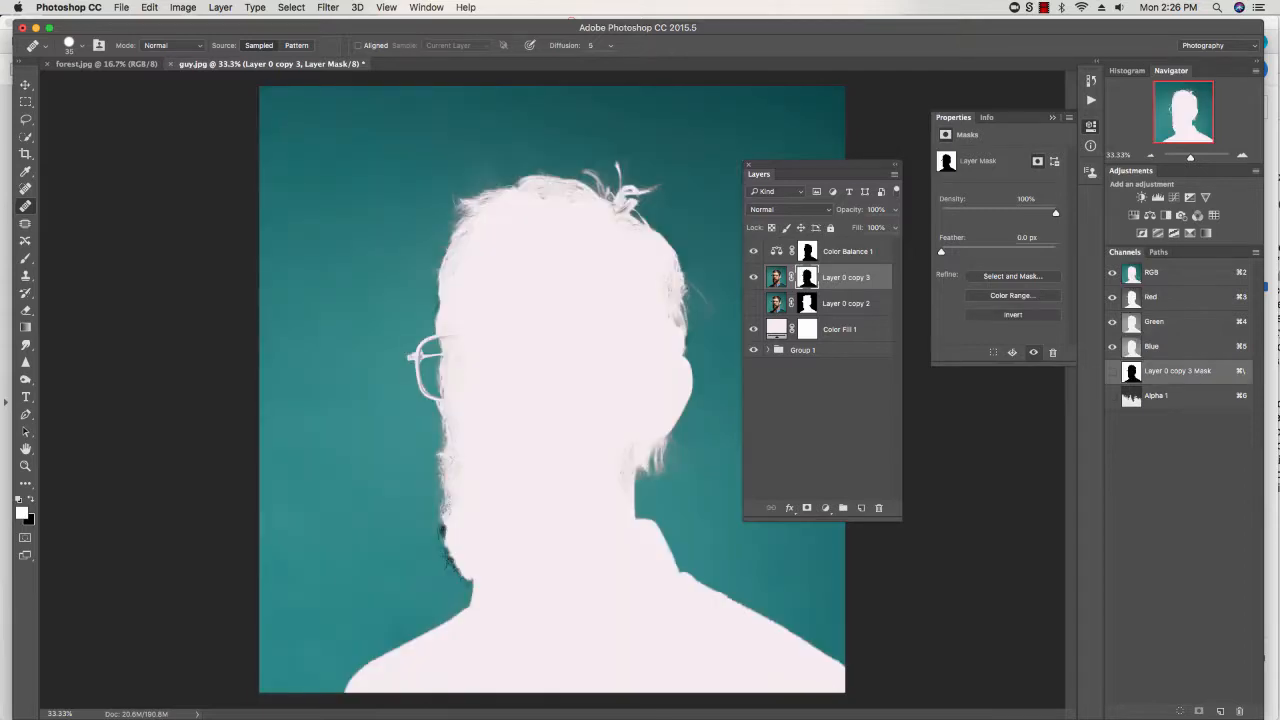
{"action": "left_click", "coordinate": [1013, 314]}
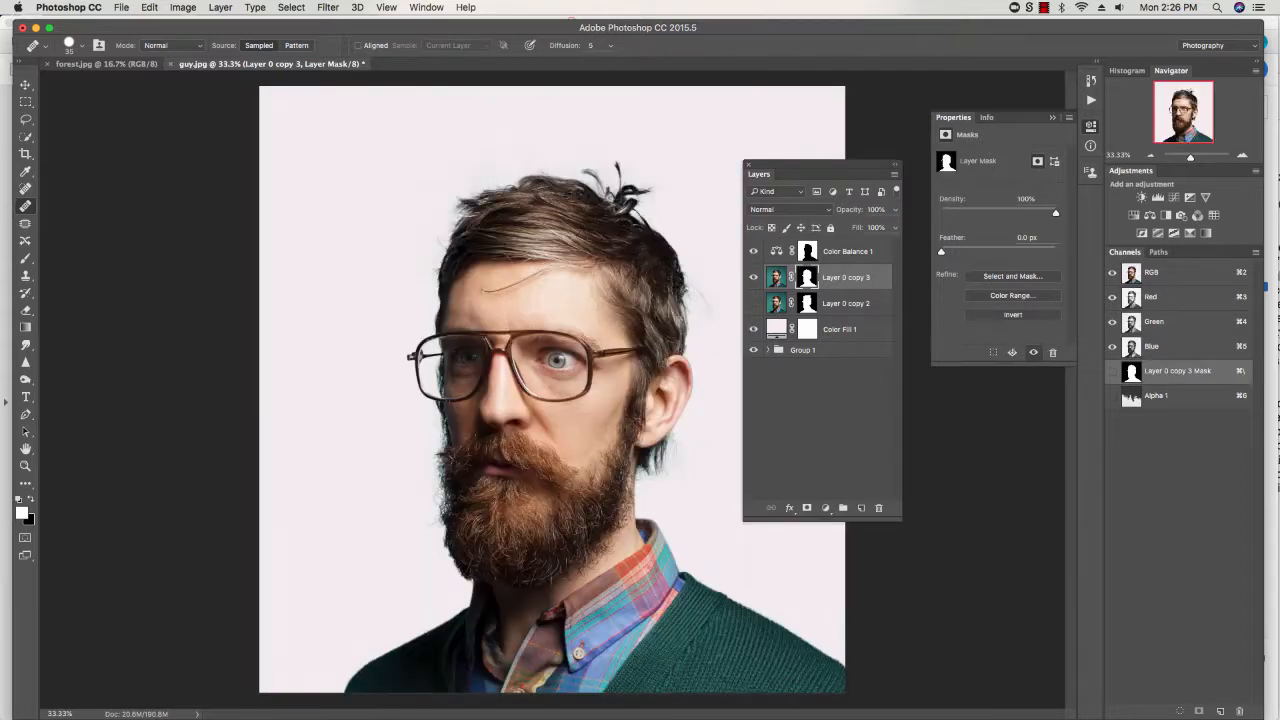
Step: Try a Color Range of sampled colors with fuzziness 149 on the Layer 0 copy 3 mask and invert the mask
{"action": "left_click", "coordinate": [1012, 295]}
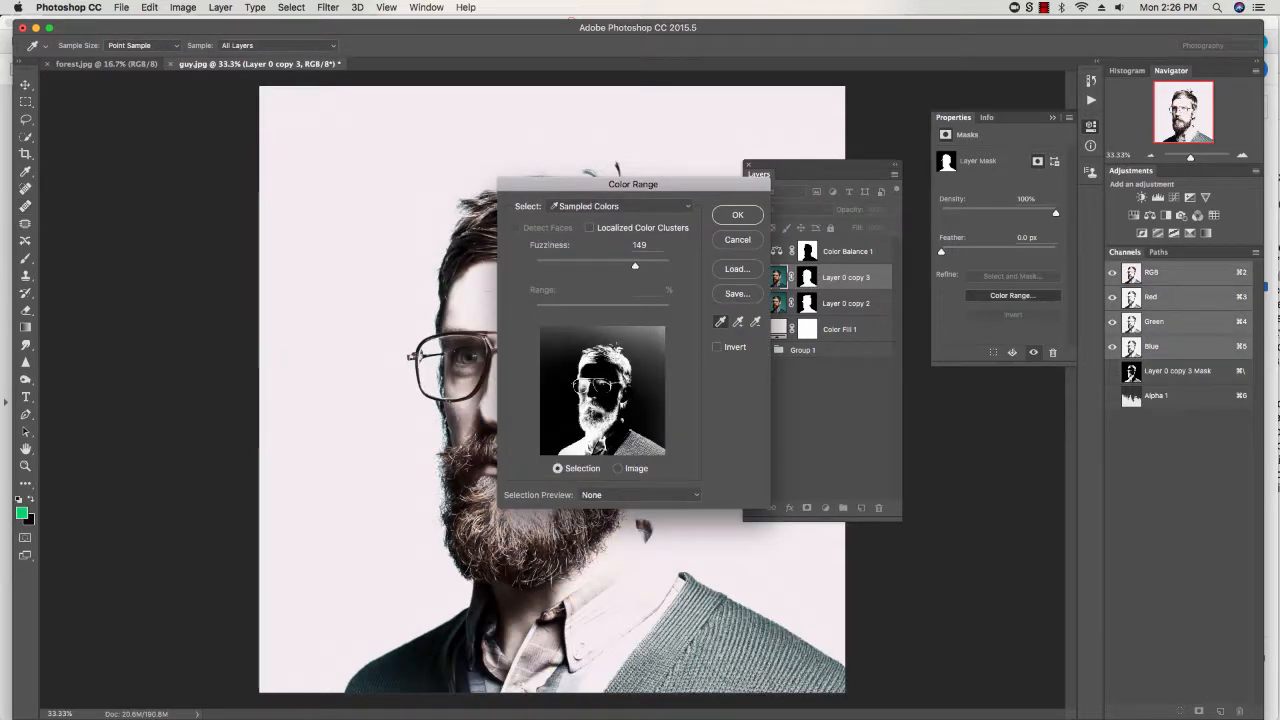
{"action": "left_click_drag", "start_coordinate": [633, 184], "coordinate": [1027, 369]}
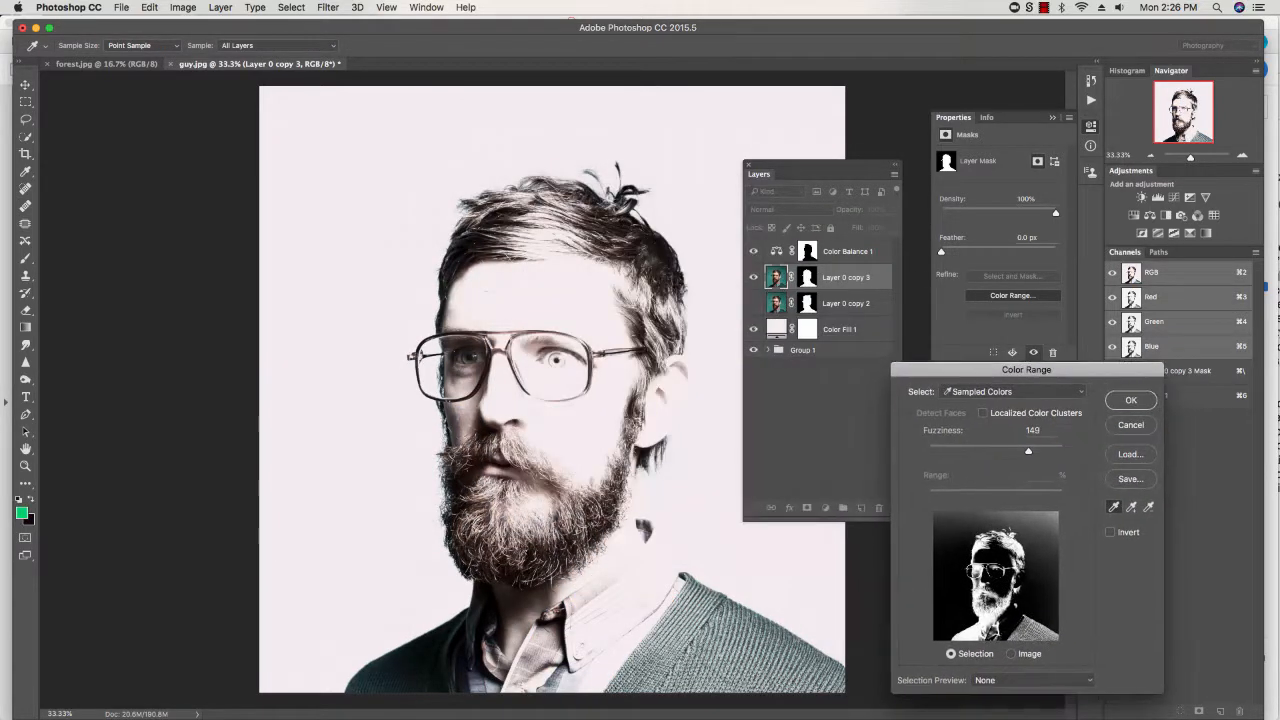
{"action": "left_click", "coordinate": [1131, 400]}
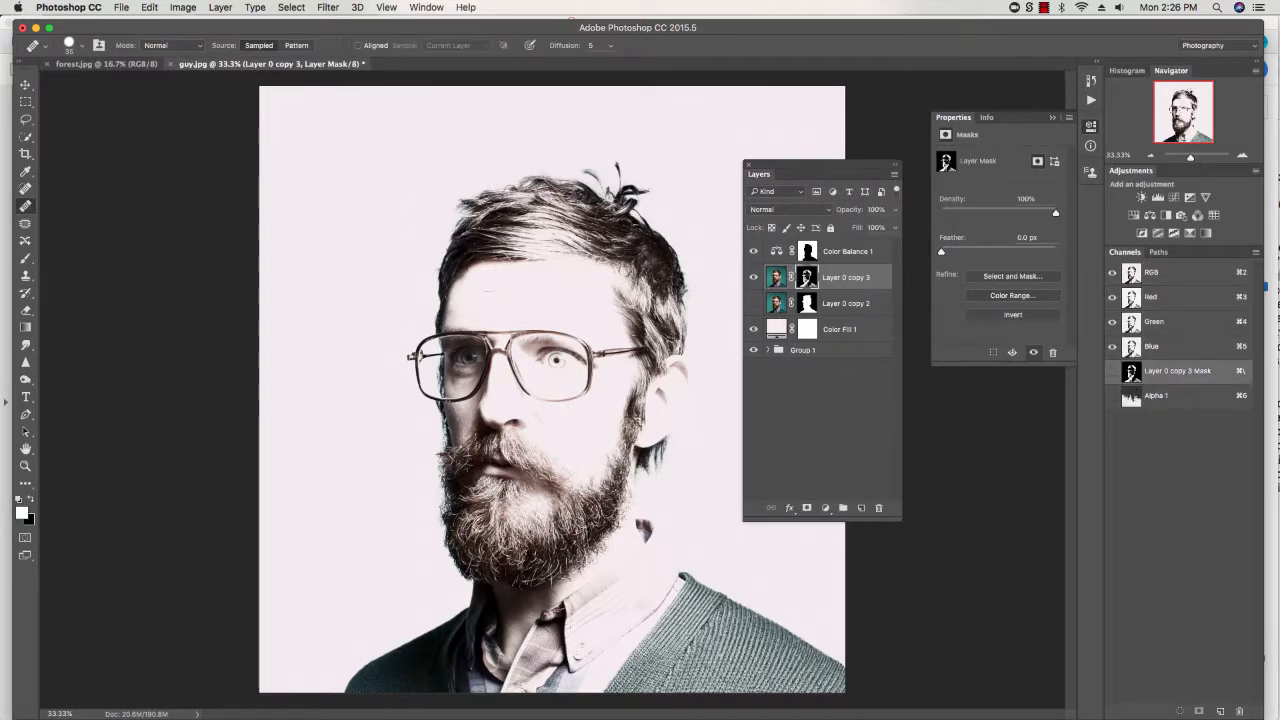
{"action": "left_click", "coordinate": [1013, 315]}
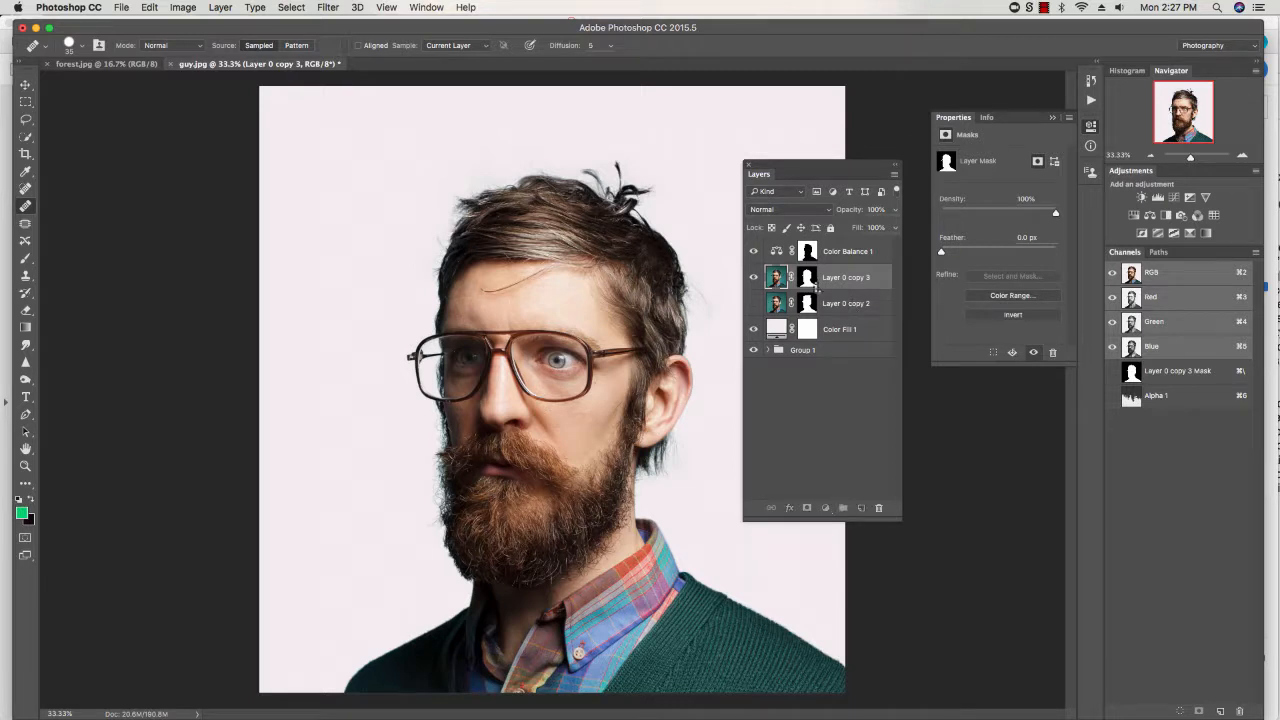
Step: Open the Layer 0 copy 3 mask in Select and Mask and run the Refine Edge brush along the hair at the back of the head
{"action": "left_click", "coordinate": [808, 277]}
{"action": "left_click", "coordinate": [1012, 276]}
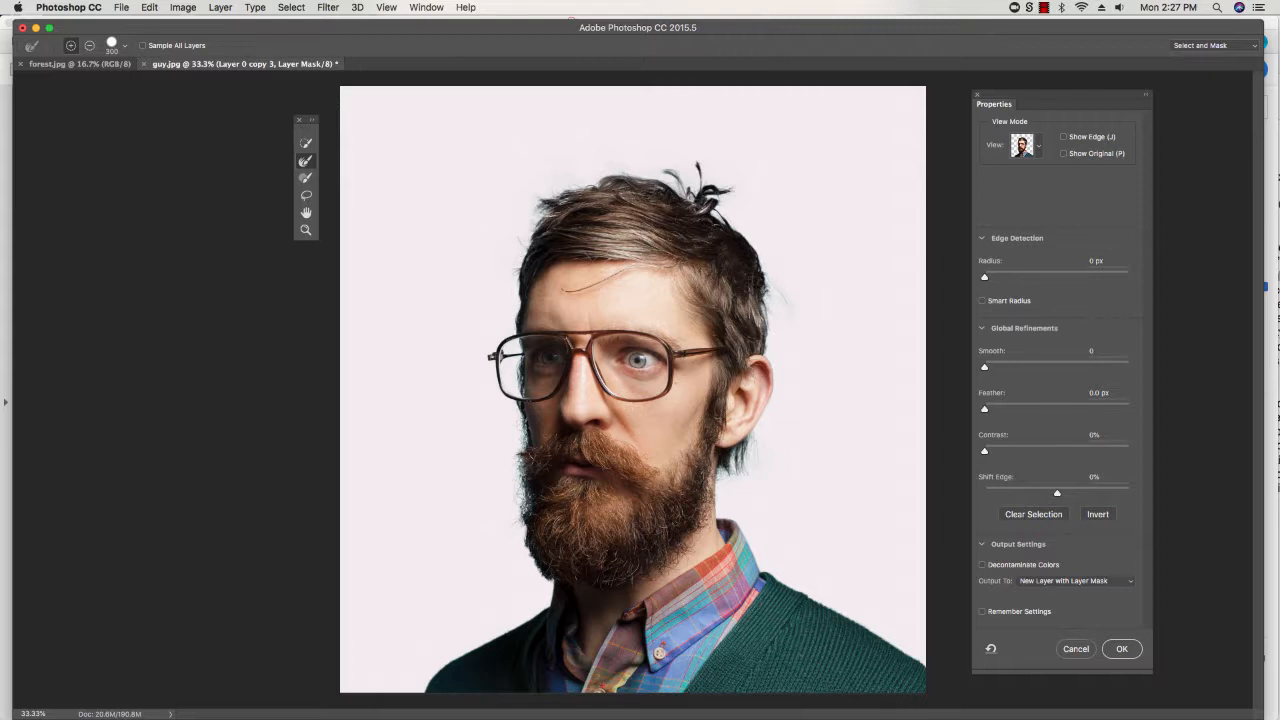
{"action": "left_click", "coordinate": [982, 239]}
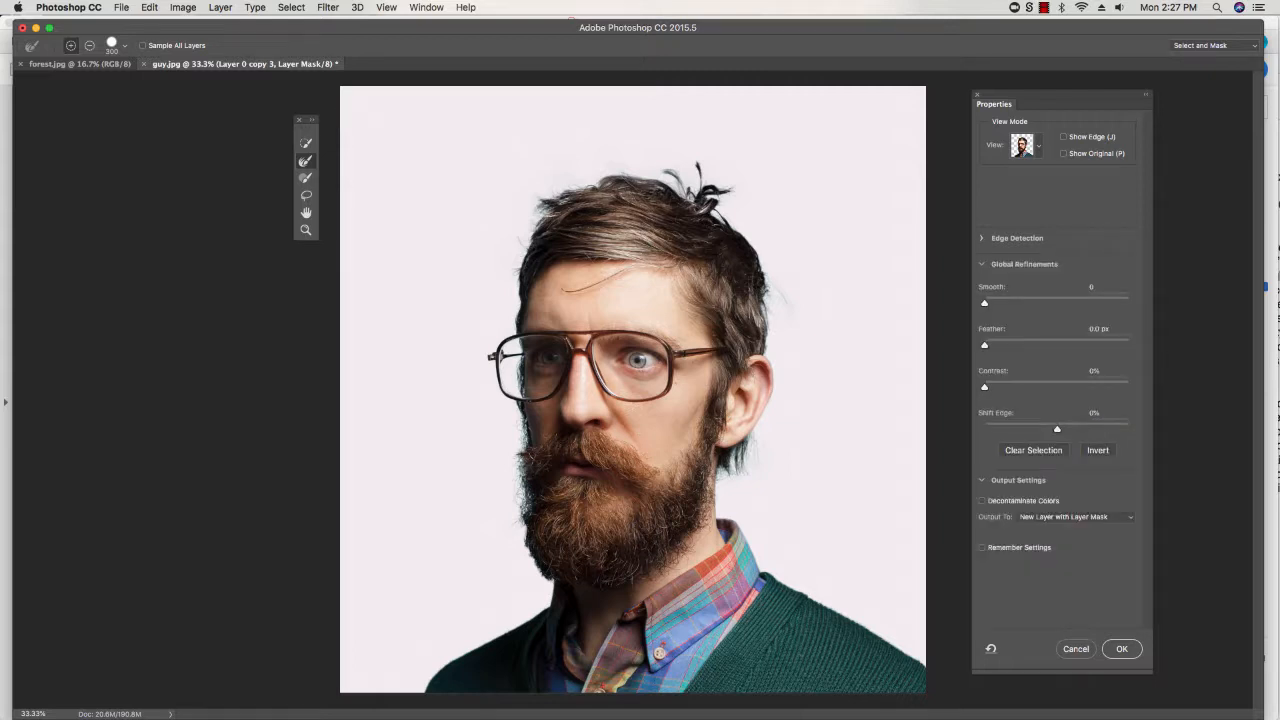
{"action": "left_click", "coordinate": [982, 239]}
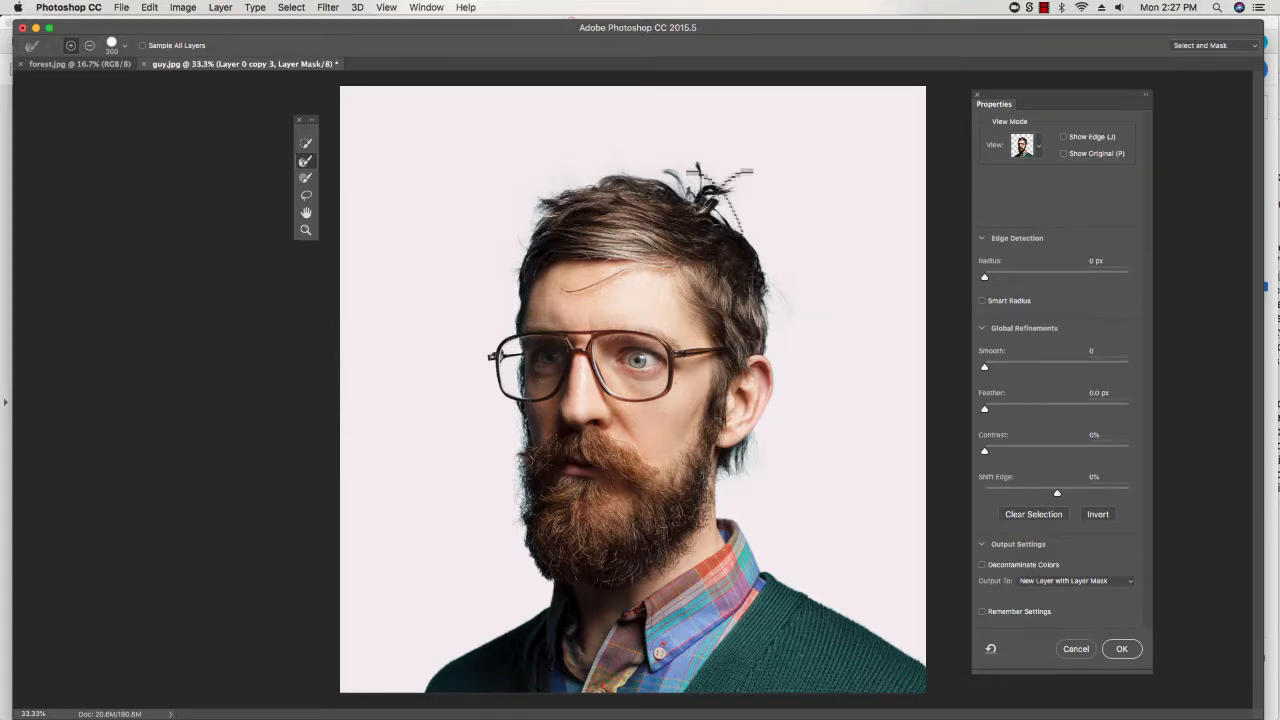
{"action": "left_click_drag", "start_coordinate": [745, 171], "coordinate": [798, 250]}
Step: Turn on Decontaminate Colors in Select and Mask and set the output to New Layer with Layer Mask
{"action": "left_click", "coordinate": [982, 328]}
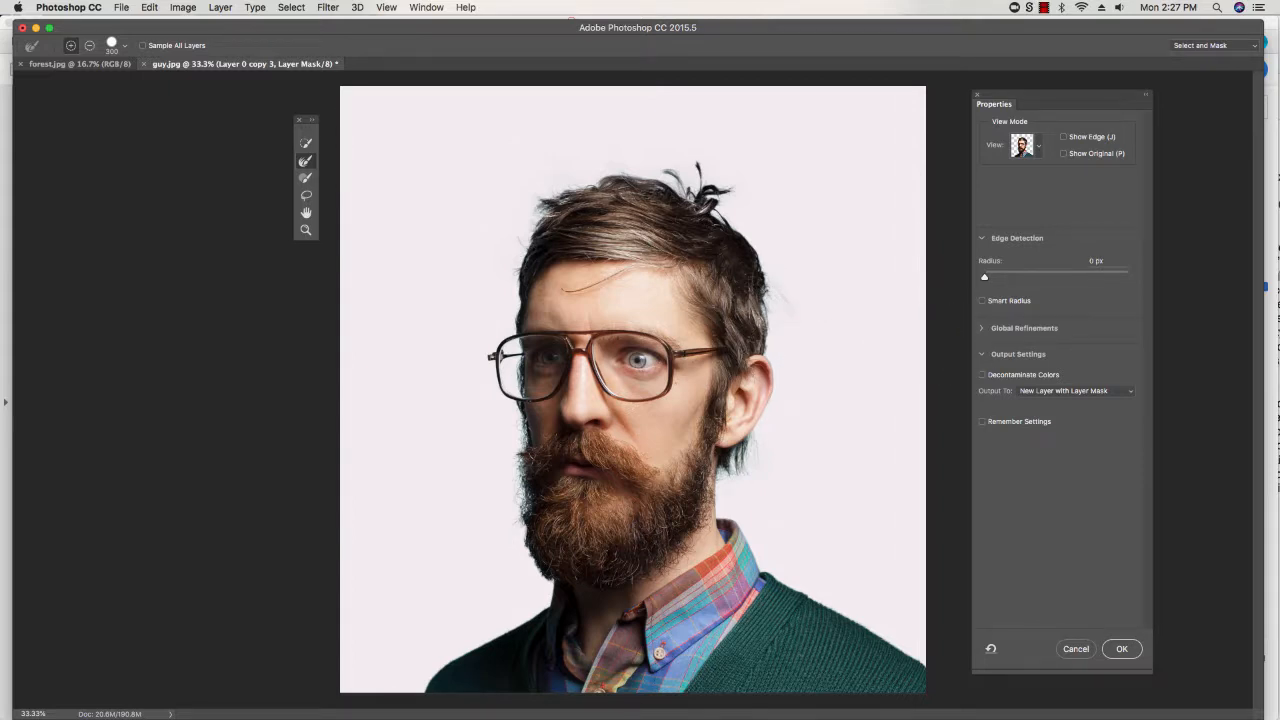
{"action": "left_click", "coordinate": [982, 354]}
{"action": "left_click", "coordinate": [982, 354]}
{"action": "left_click", "coordinate": [982, 374]}
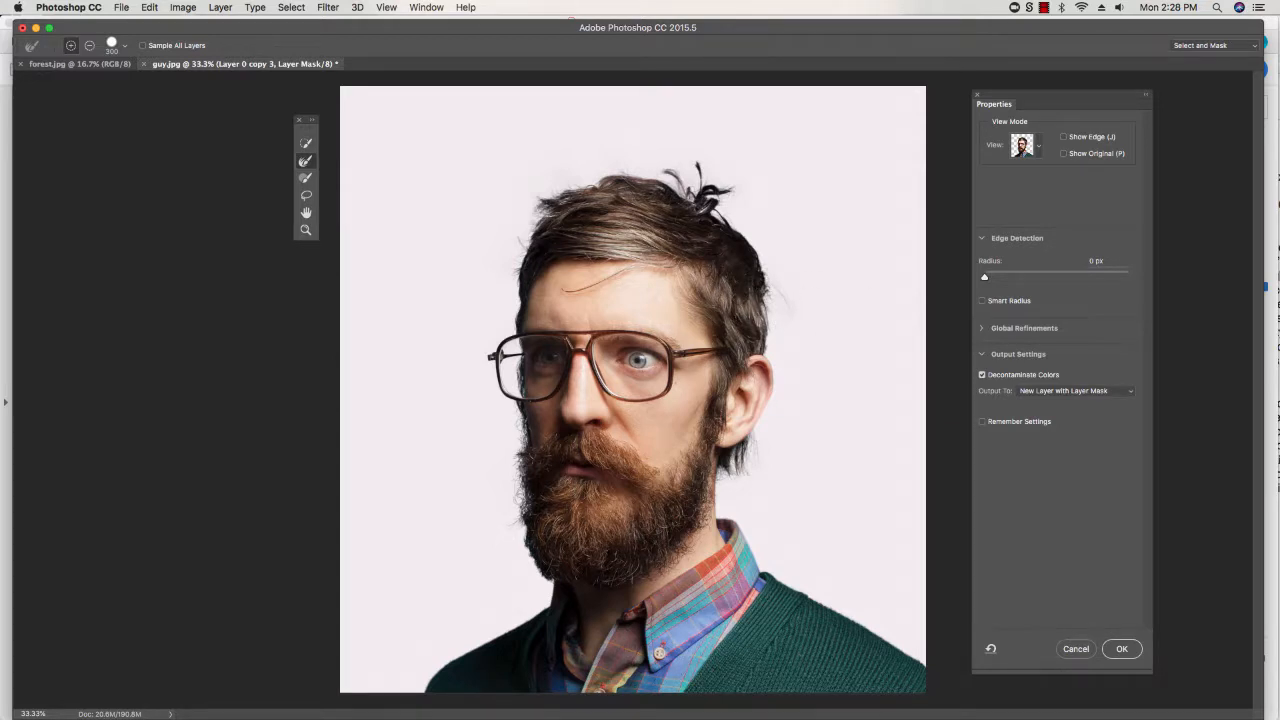
{"action": "left_click", "coordinate": [1075, 390]}
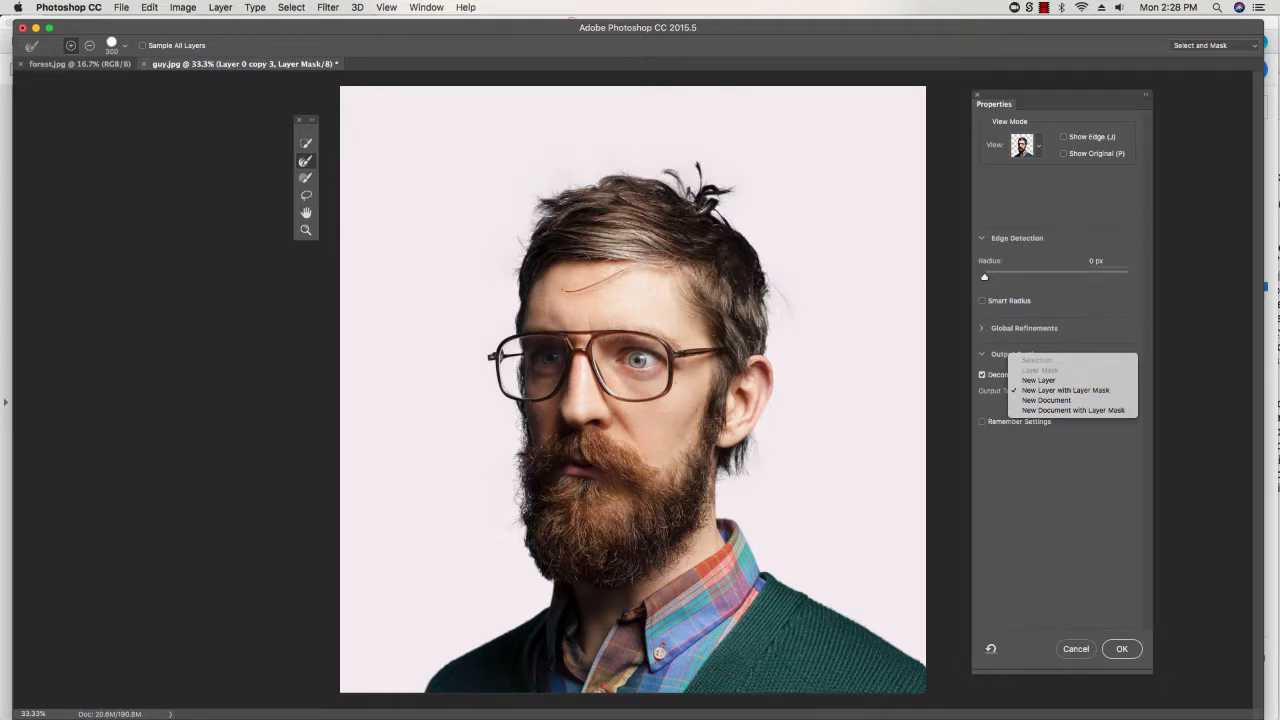
{"action": "left_click", "coordinate": [1066, 391]}
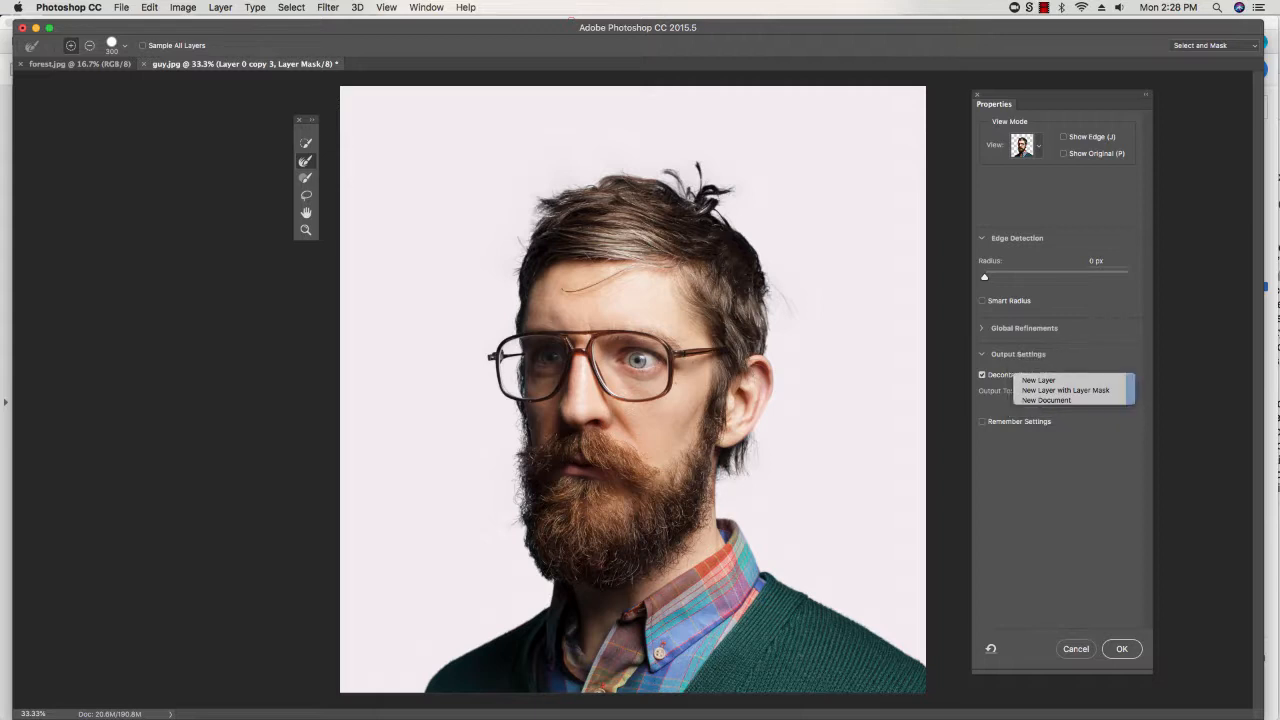
Step: Apply the Select and Mask result and recolor the Color Fill 1 background to dark magenta, #3d0f2b
{"action": "left_click", "coordinate": [1121, 648]}
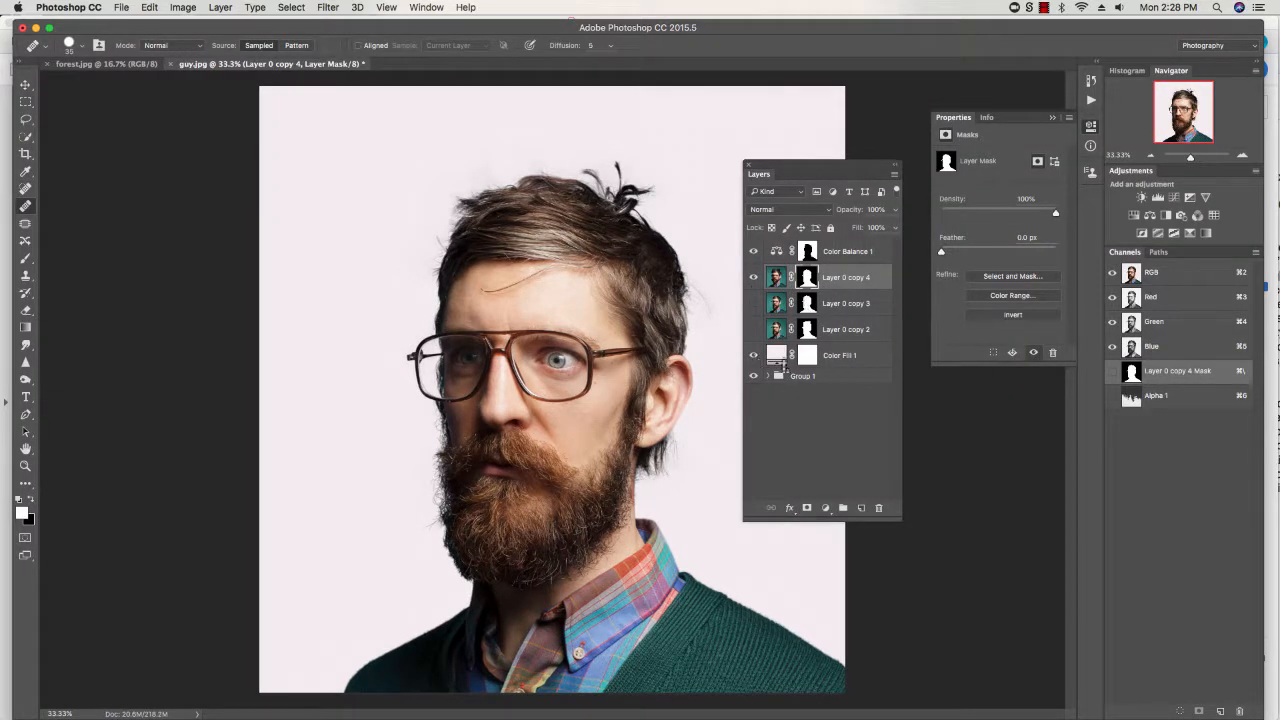
{"action": "double_click", "coordinate": [780, 358]}
{"action": "left_click_drag", "start_coordinate": [1006, 398], "coordinate": [1034, 406]}
{"action": "left_click_drag", "start_coordinate": [1036, 462], "coordinate": [1020, 497]}
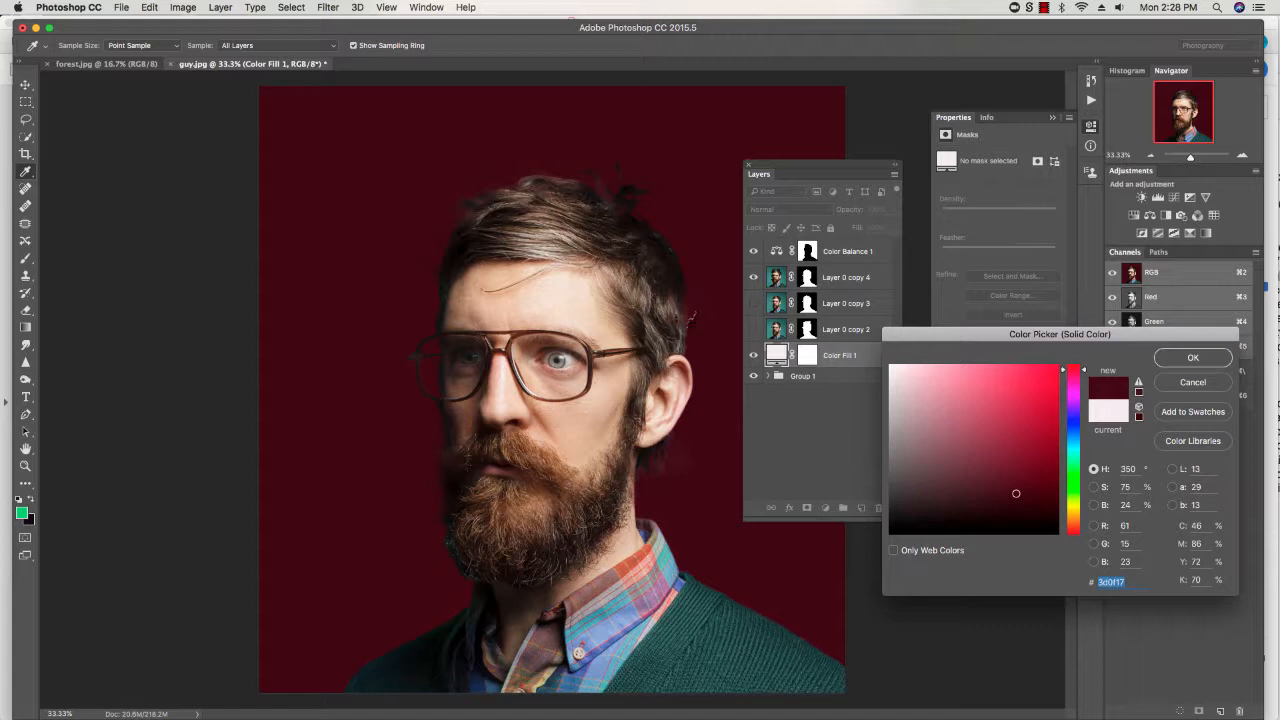
{"action": "left_click", "coordinate": [1073, 511]}
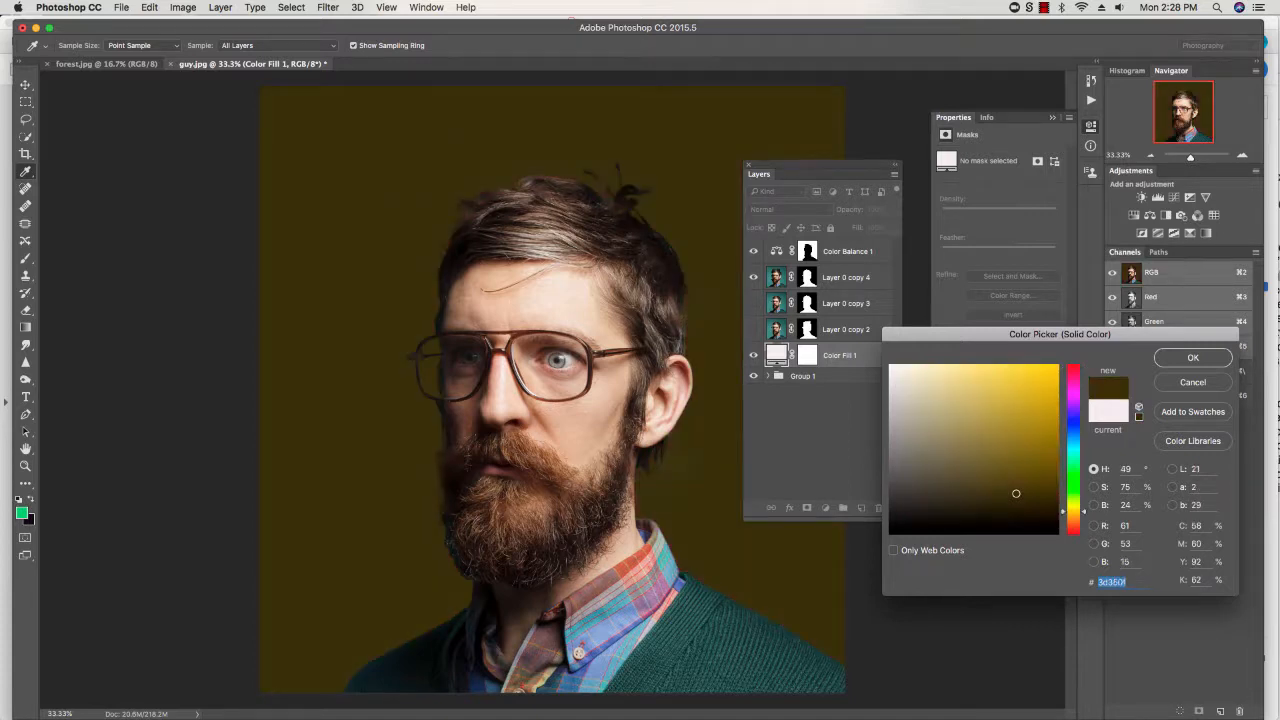
{"action": "left_click_drag", "start_coordinate": [1073, 511], "coordinate": [1073, 381]}
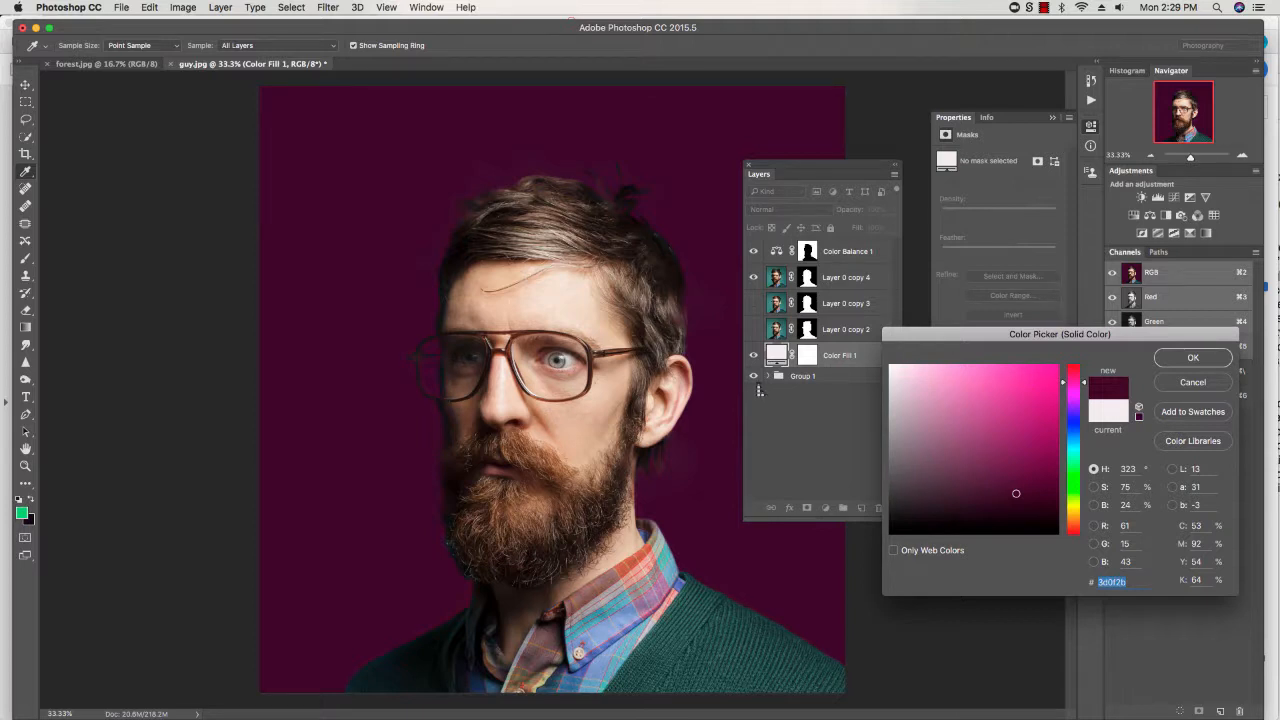
{"action": "key", "text": "Return"}
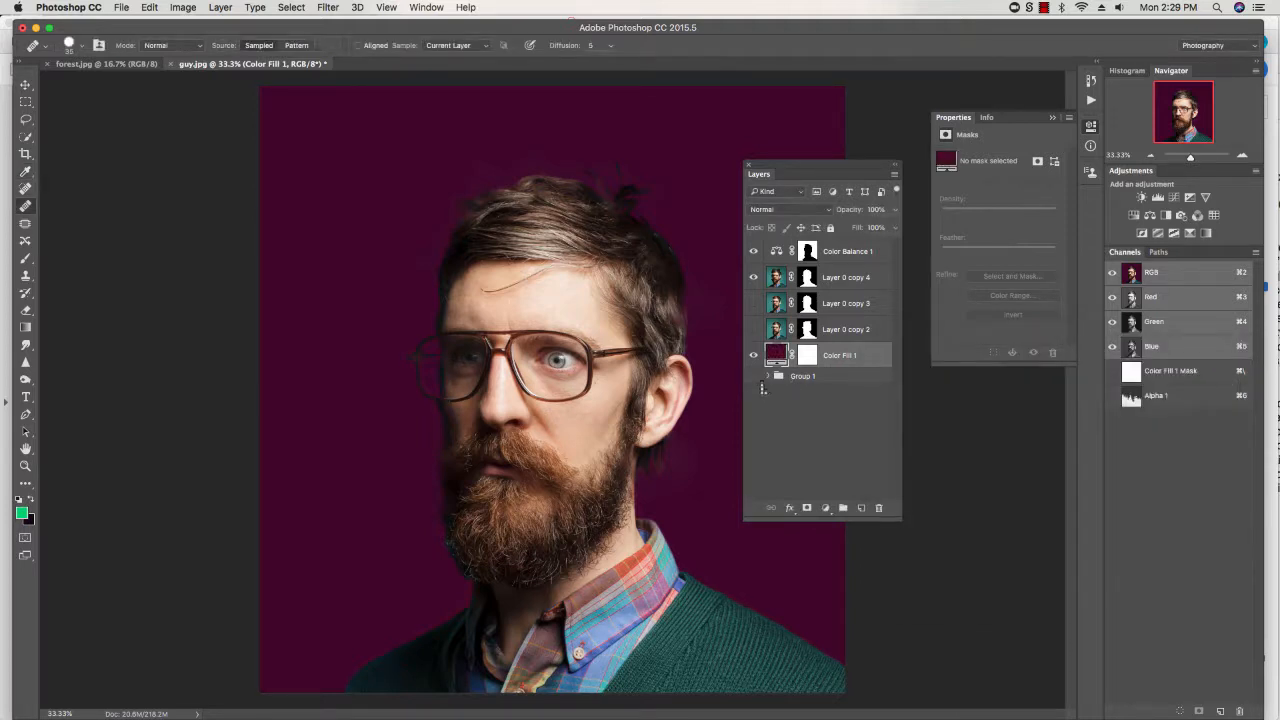
Step: Expand Group 1, show all its layers, and hide Layer 0 copy 4, Color Balance 1 and Color Fill 1
{"action": "left_click", "coordinate": [754, 376]}
{"action": "left_click", "coordinate": [767, 377]}
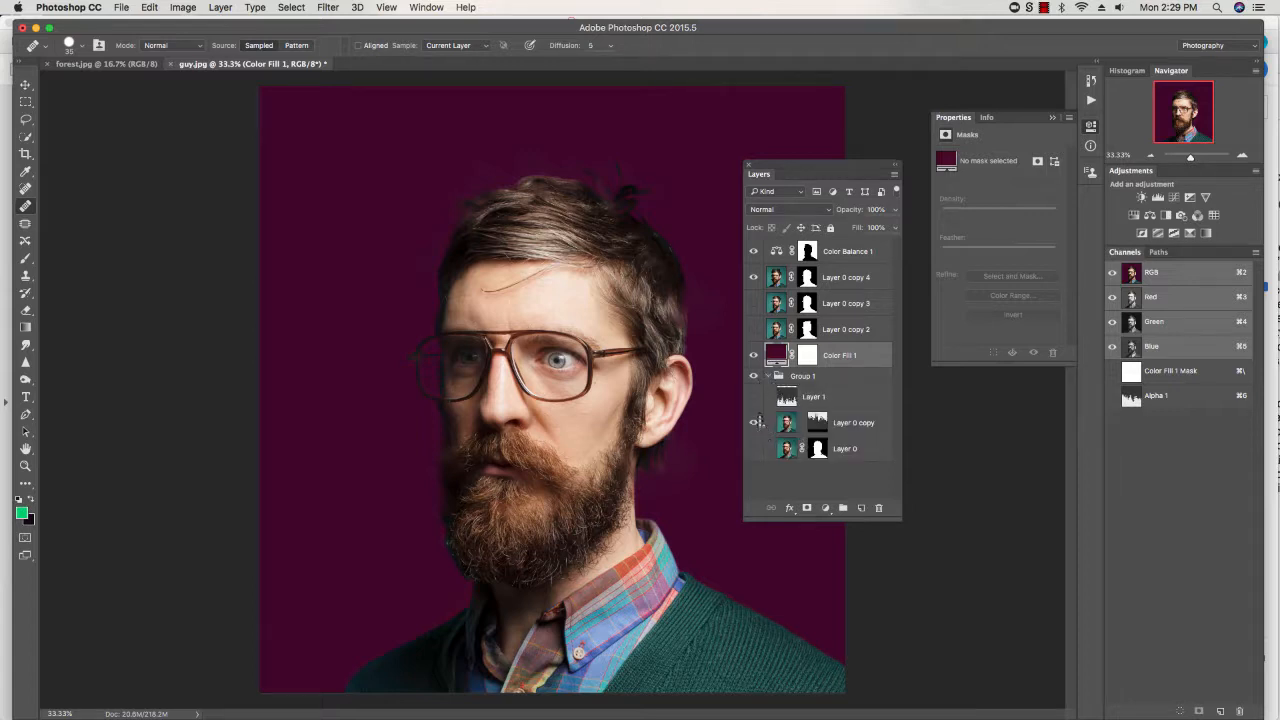
{"action": "left_click", "coordinate": [754, 397]}
{"action": "left_click", "coordinate": [754, 449]}
{"action": "left_click", "coordinate": [755, 280]}
{"action": "left_click", "coordinate": [755, 256]}
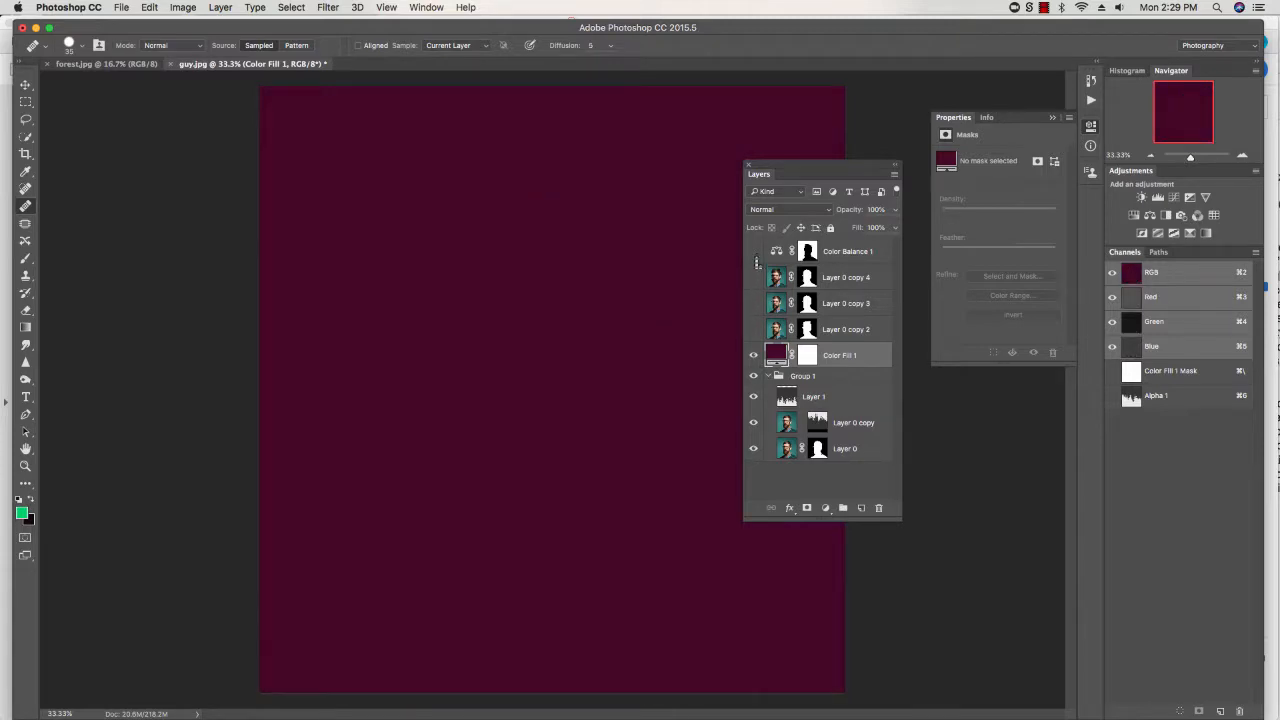
{"action": "left_click", "coordinate": [754, 355]}
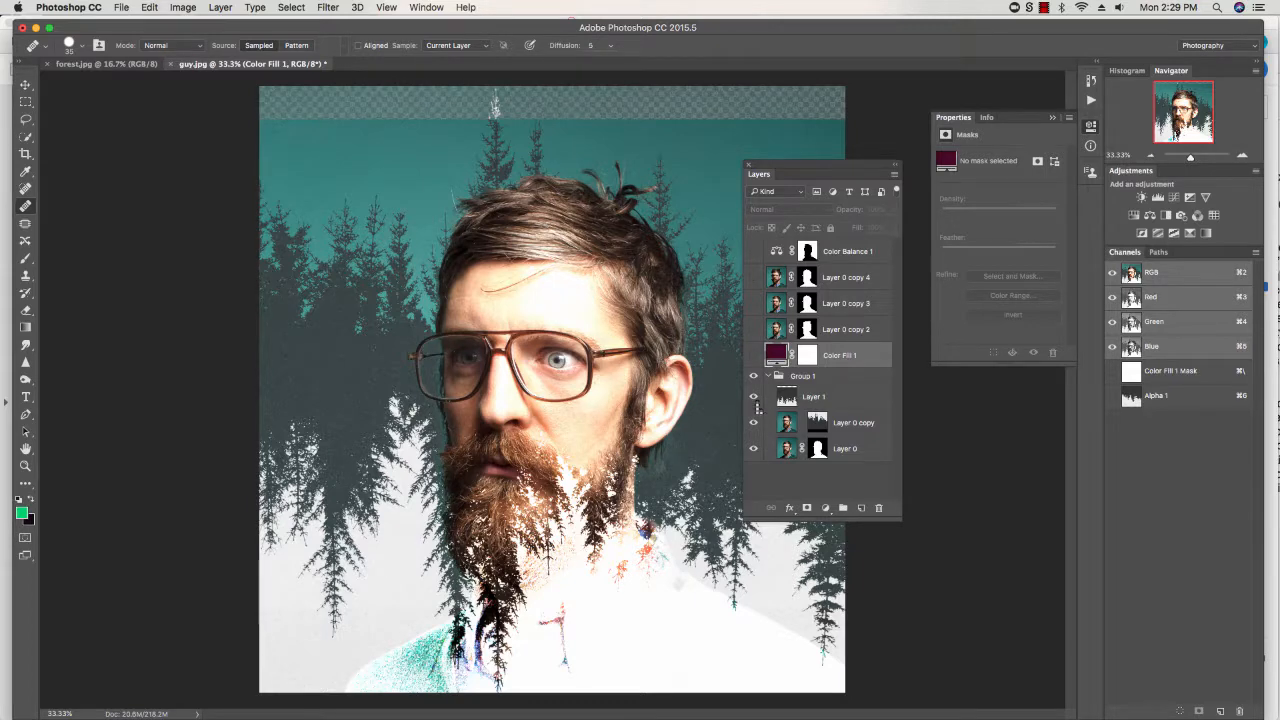
Step: Hide the three layers in Group 1 and show Layer 0 copy 4 over Color Fill 1
{"action": "left_click", "coordinate": [754, 396]}
{"action": "left_click", "coordinate": [754, 422]}
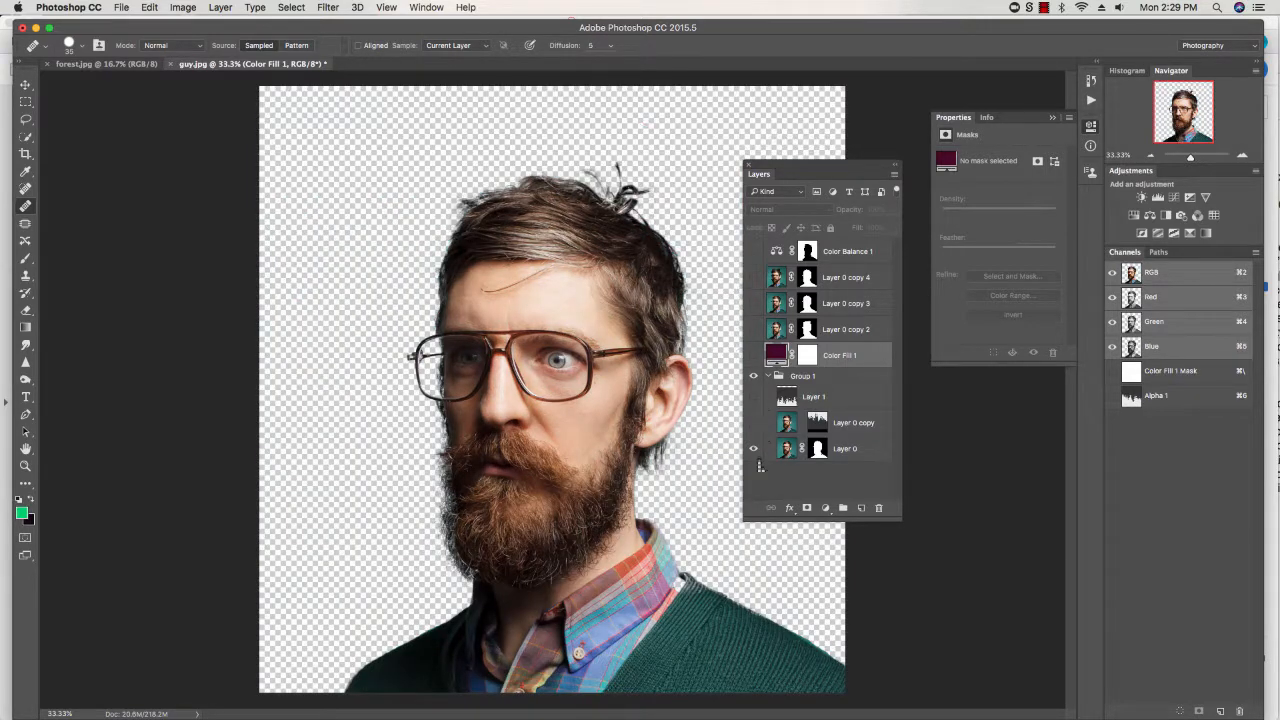
{"action": "left_click", "coordinate": [754, 448]}
{"action": "left_click", "coordinate": [754, 277]}
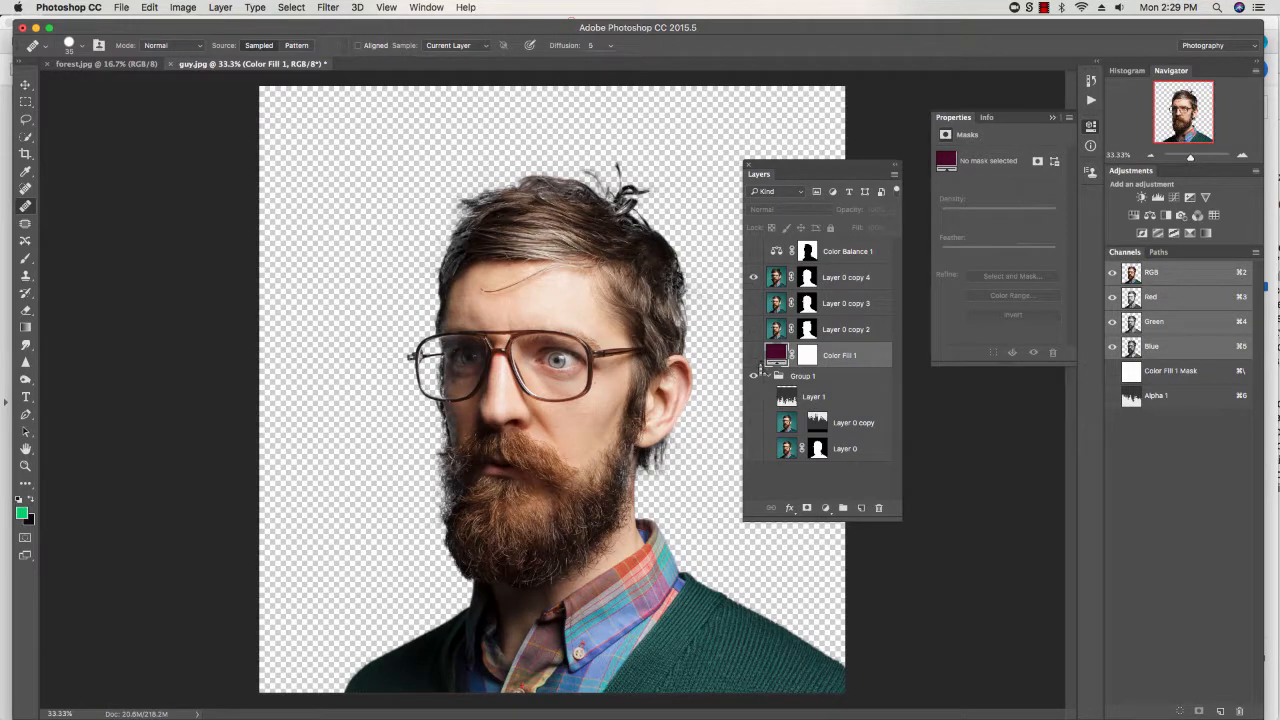
{"action": "left_click", "coordinate": [754, 355]}
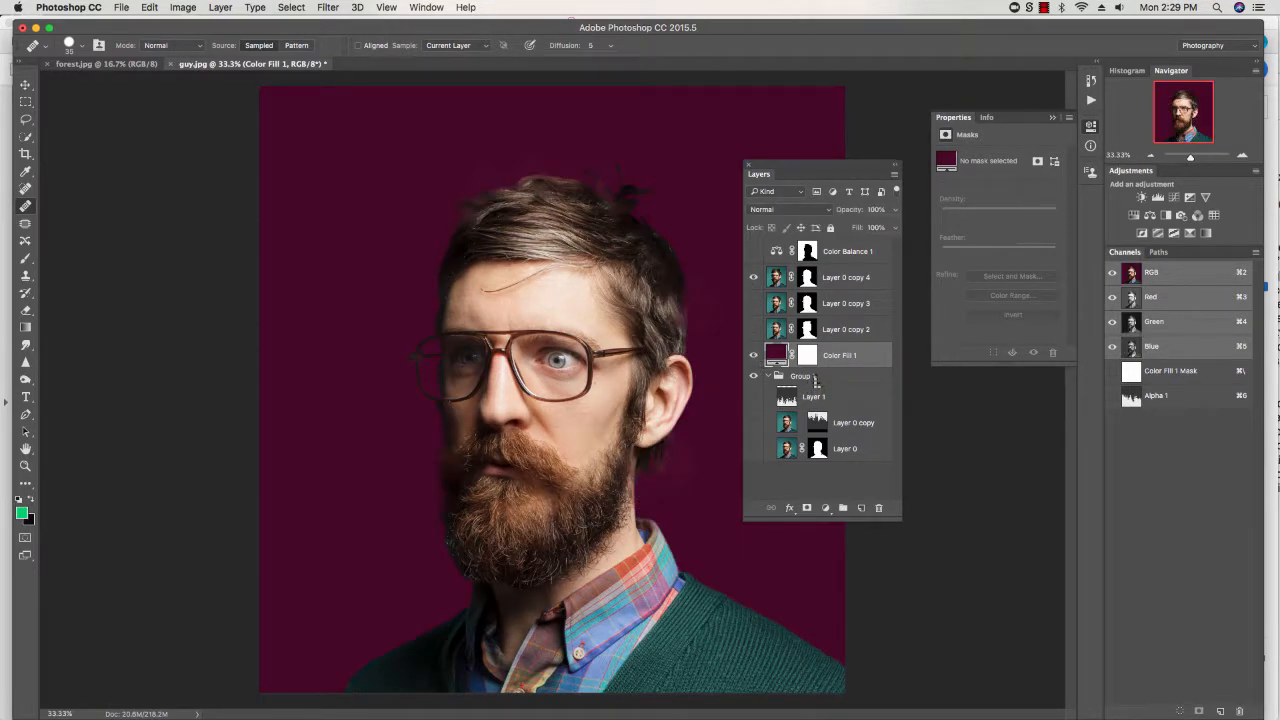
Step: Switch to Acrobat and read the slides on bringing in another image, up to page 28 of 04_Inter_Photoshop_class_4.pdf
{"action": "key", "text": "super+Tab"}
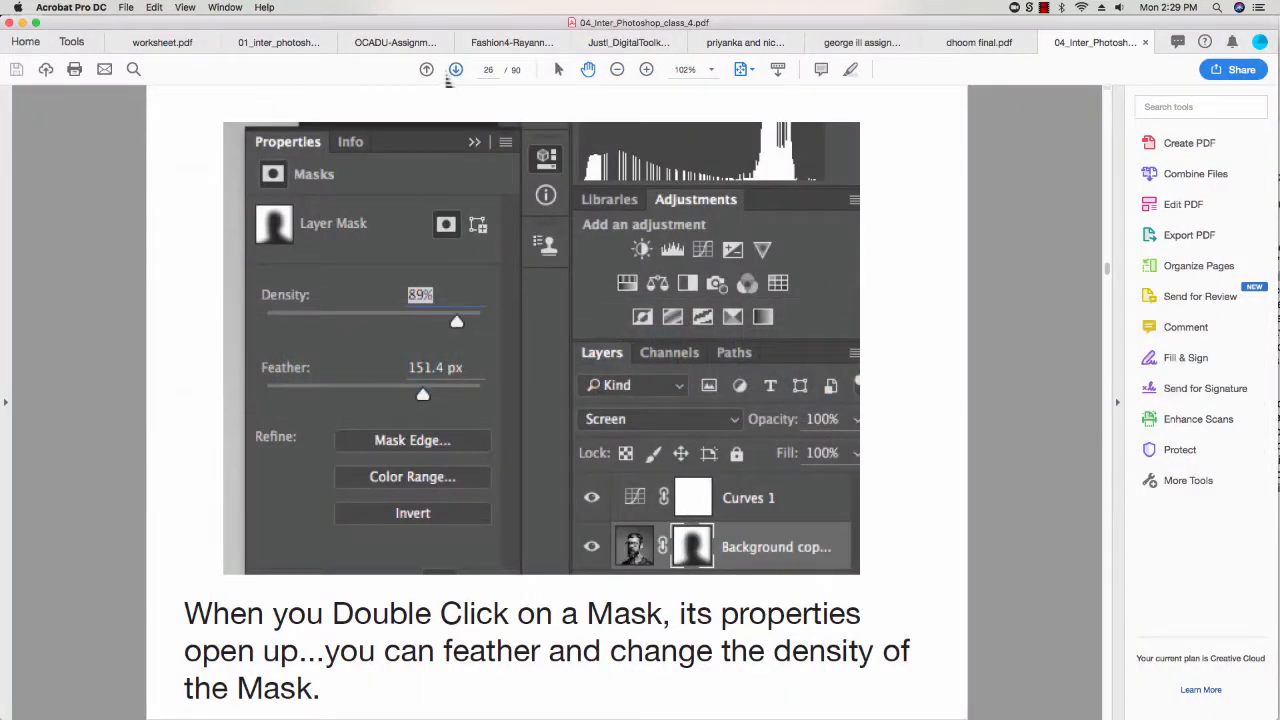
{"action": "left_click", "coordinate": [456, 72]}
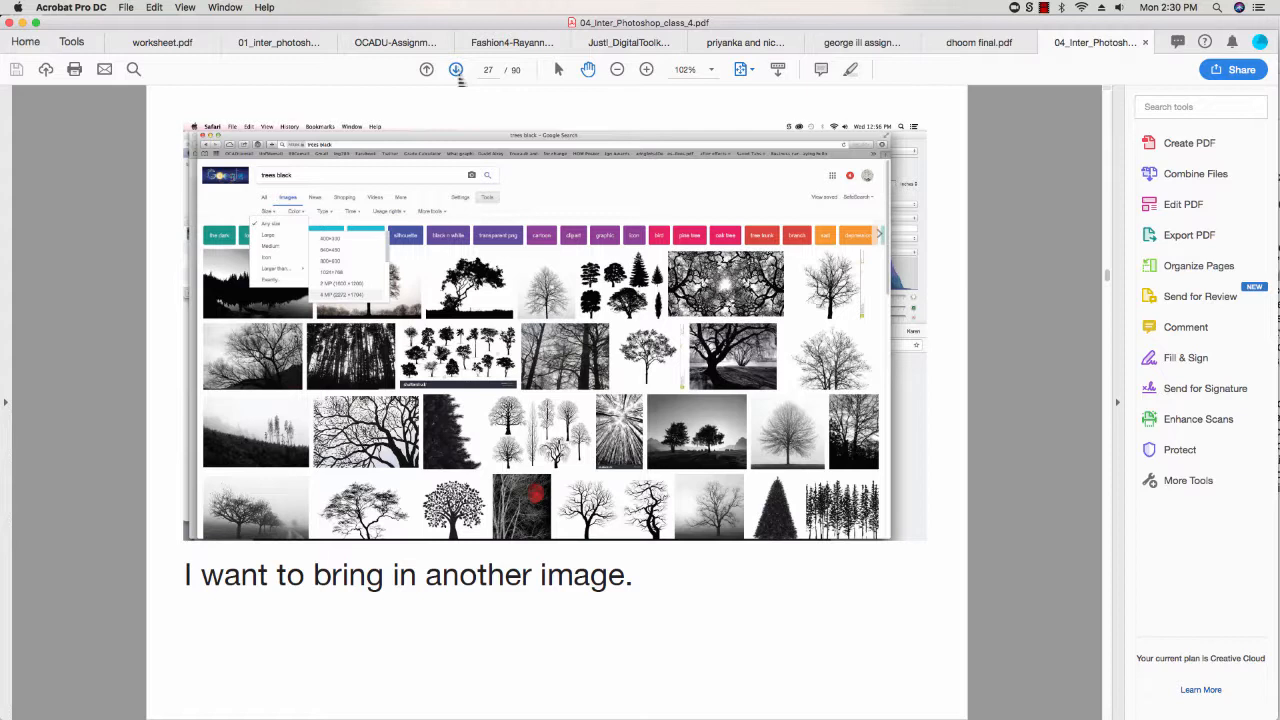
{"action": "left_click", "coordinate": [456, 70]}
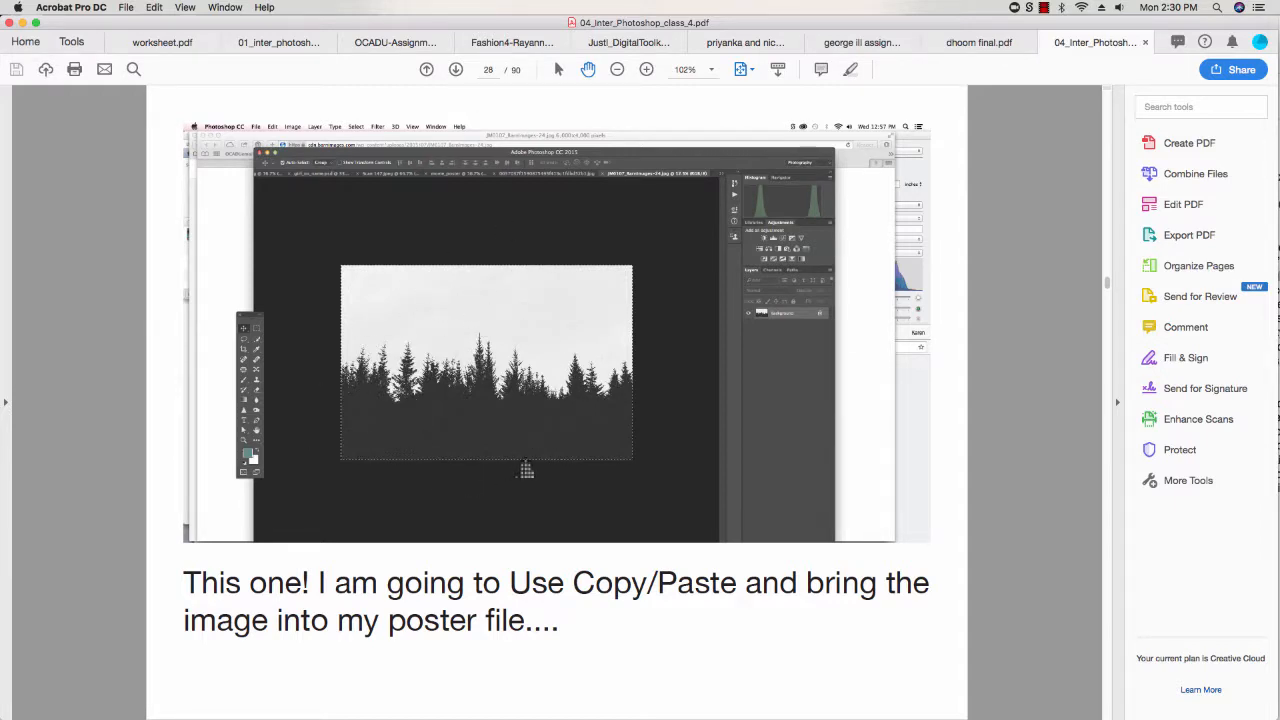
Step: Switch back to Photoshop and check the image size of forest.jpg without changing it
{"action": "key", "text": "super+Tab"}
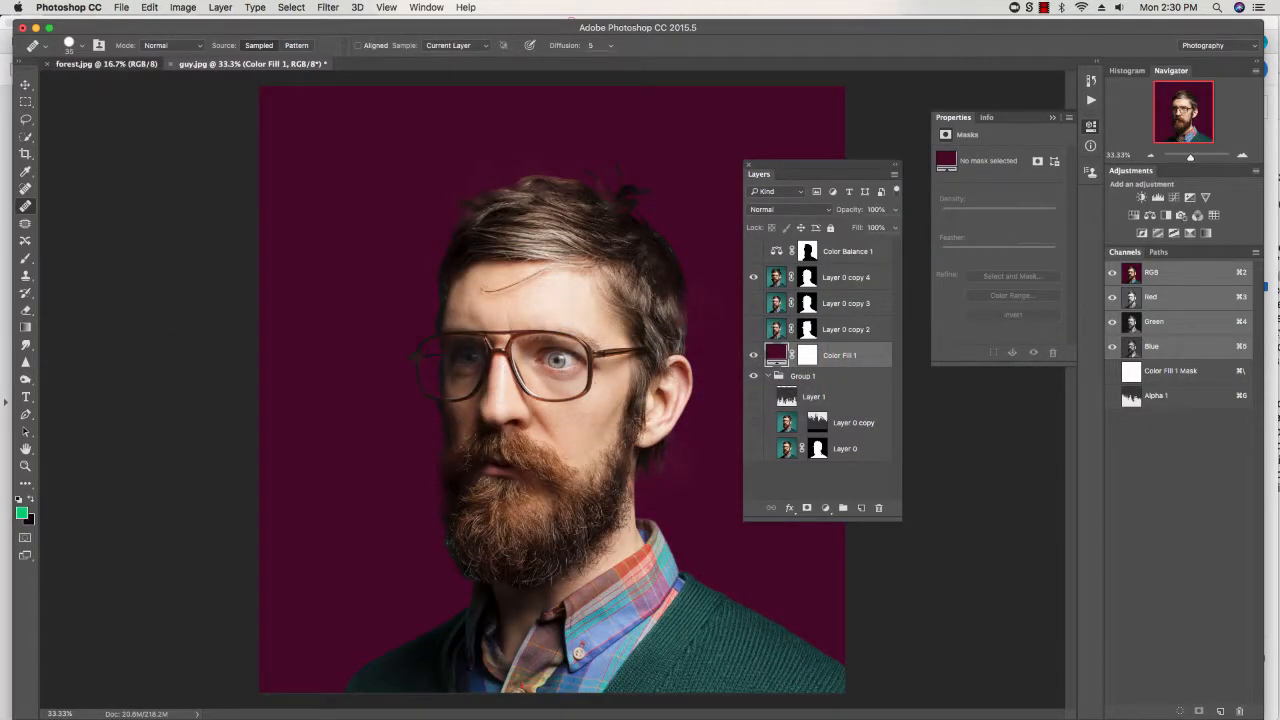
{"action": "left_click", "coordinate": [105, 64]}
{"action": "left_click", "coordinate": [183, 7]}
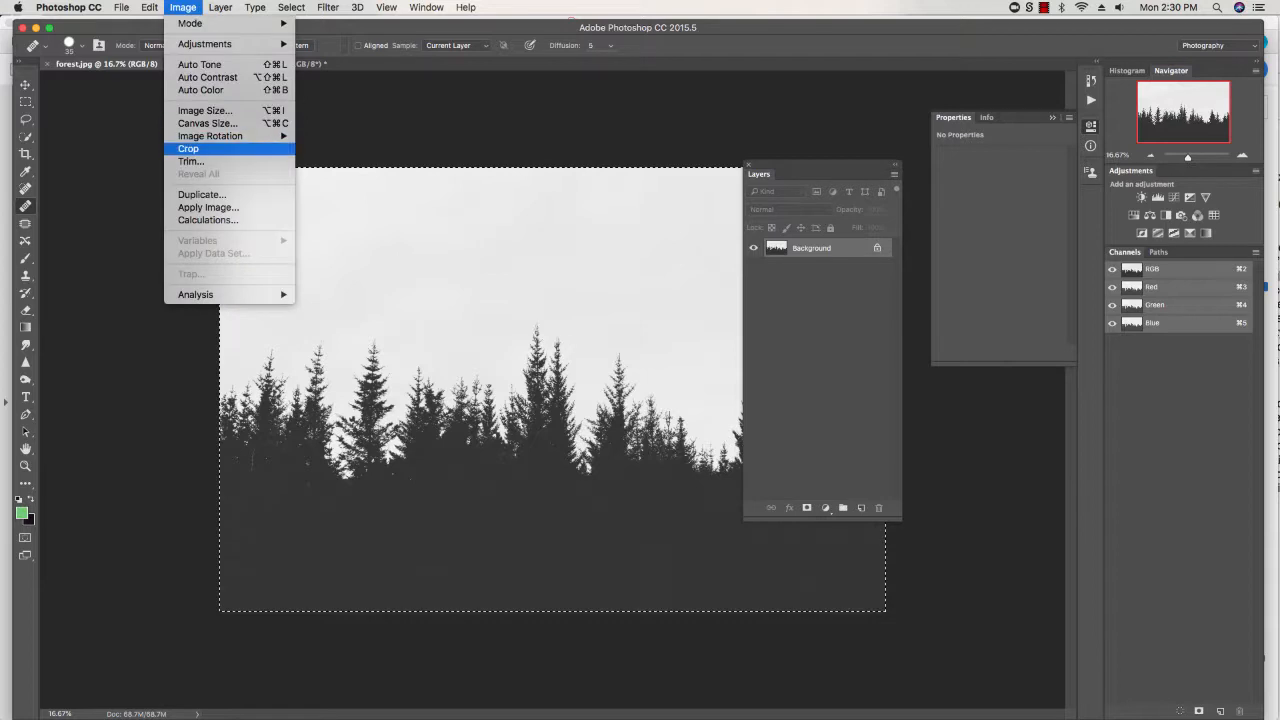
{"action": "left_click", "coordinate": [205, 110]}
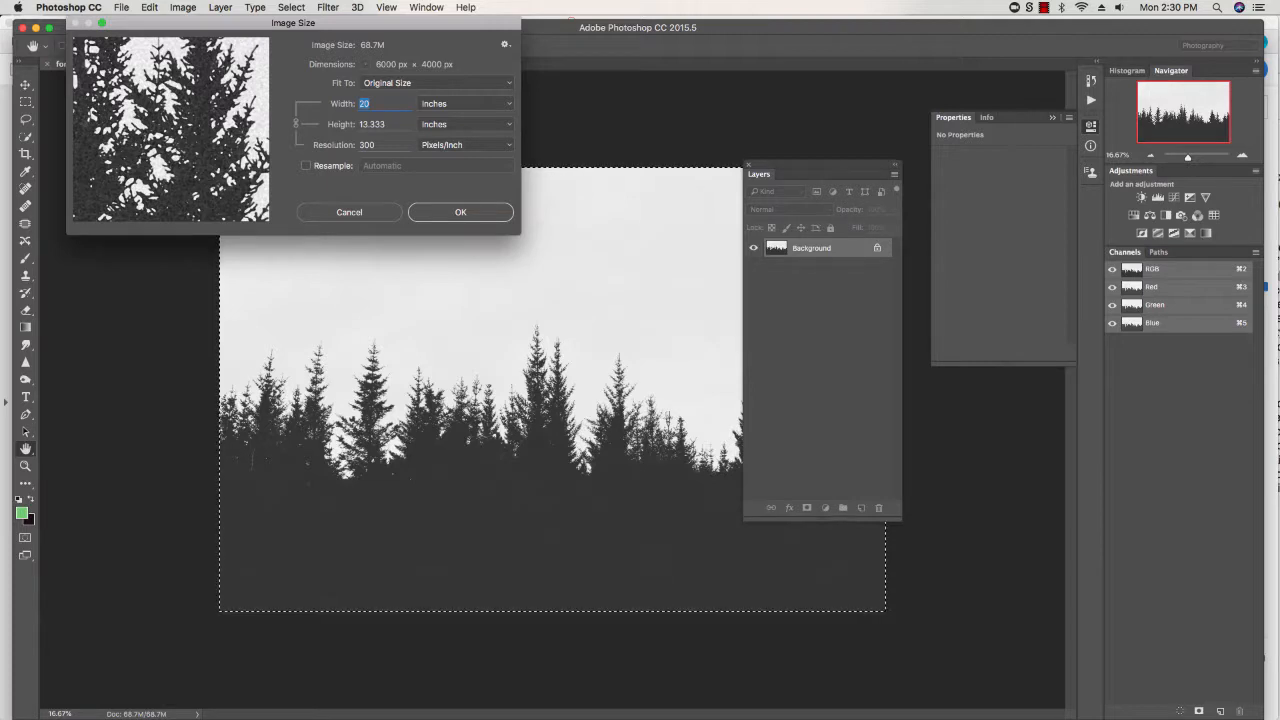
{"action": "key", "text": "Escape"}
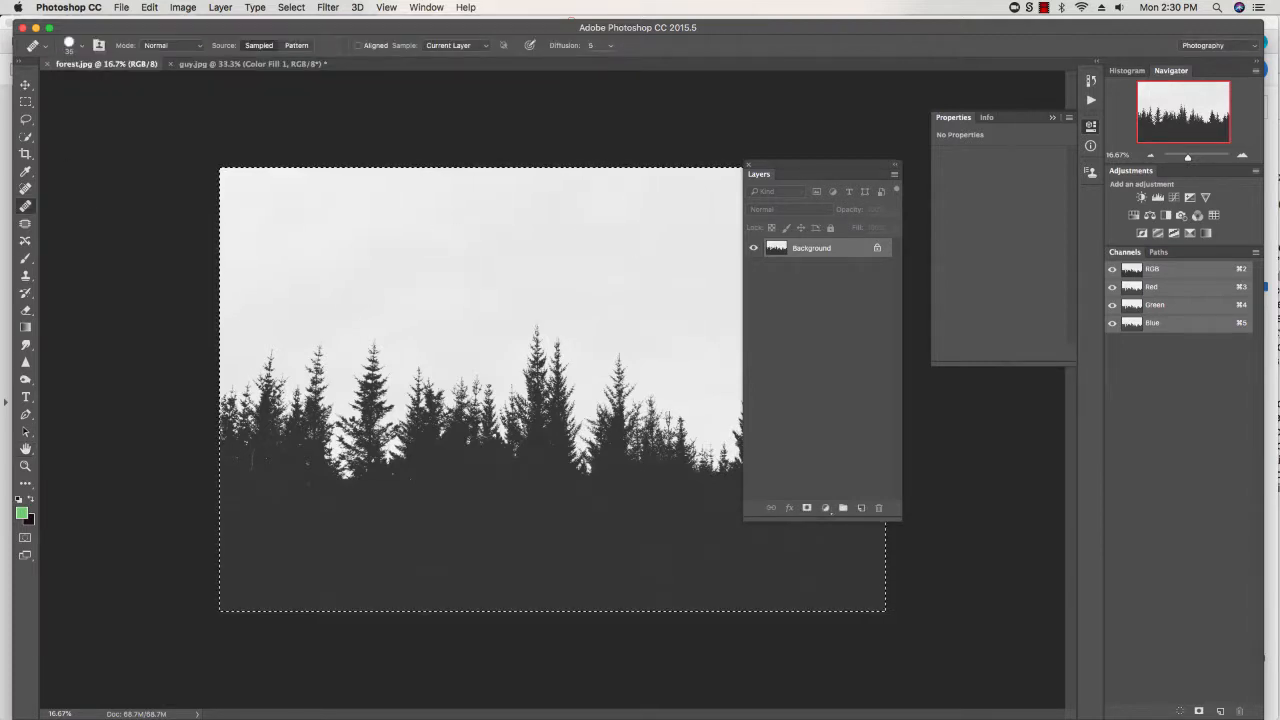
Step: Move the Layers panel clear of the forest.jpg picture and copy the entire image
{"action": "key", "text": "super+d"}
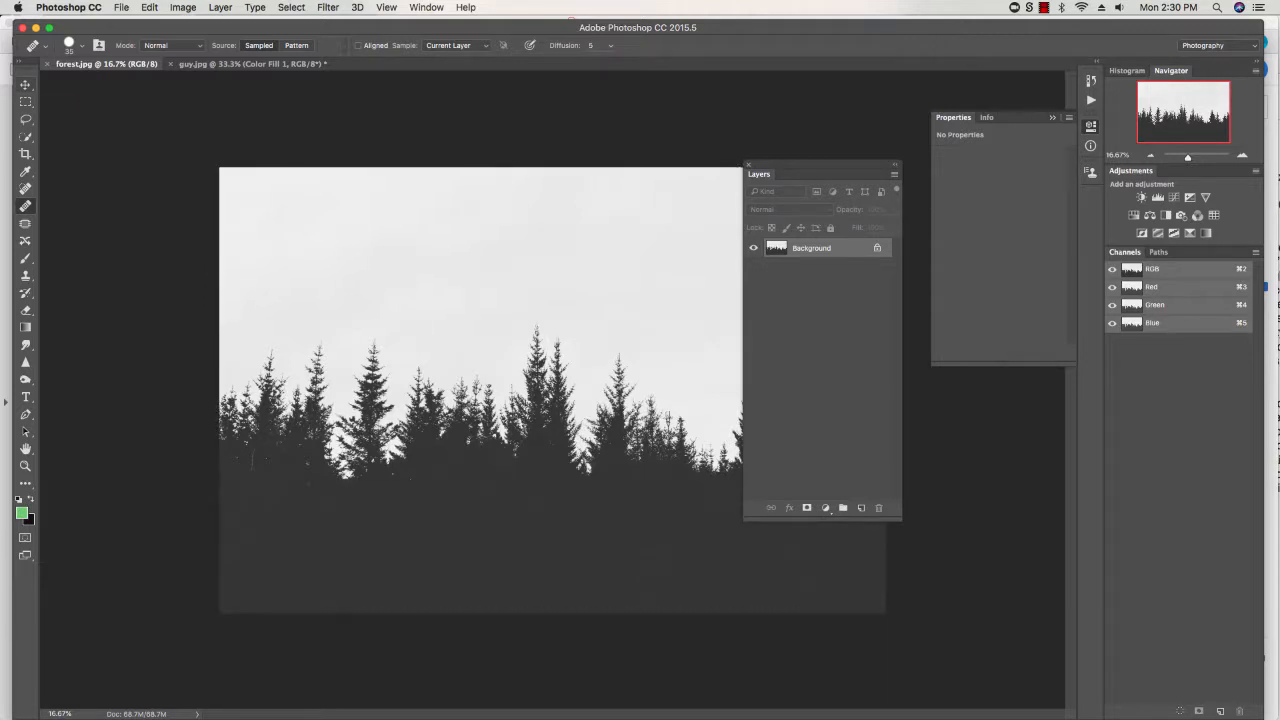
{"action": "left_click_drag", "start_coordinate": [822, 165], "coordinate": [1014, 381]}
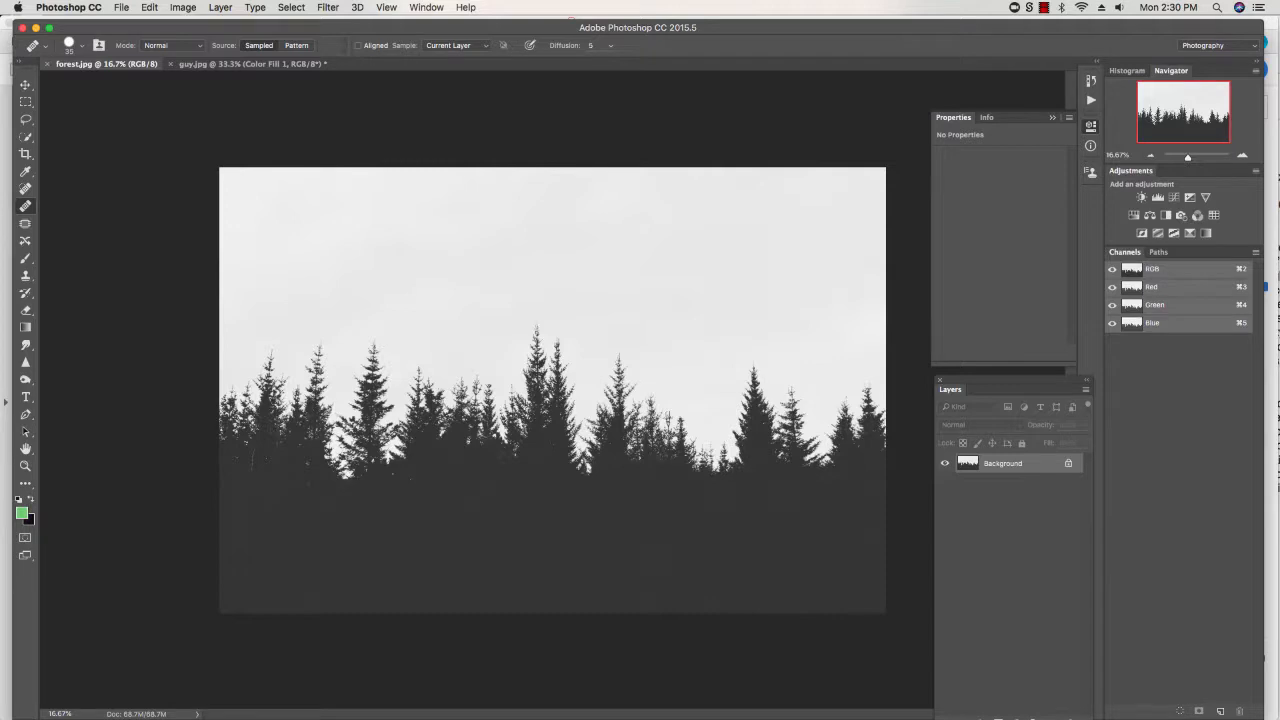
{"action": "key", "text": "super+a"}
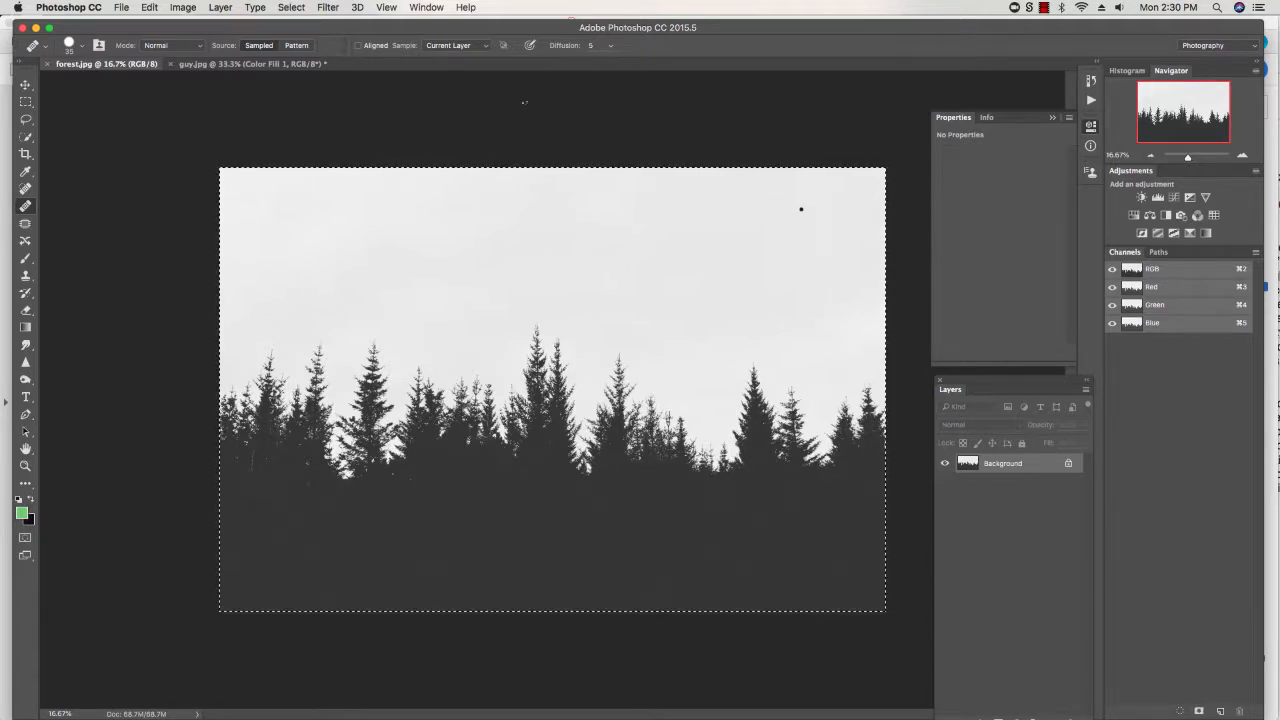
{"action": "left_click", "coordinate": [149, 7]}
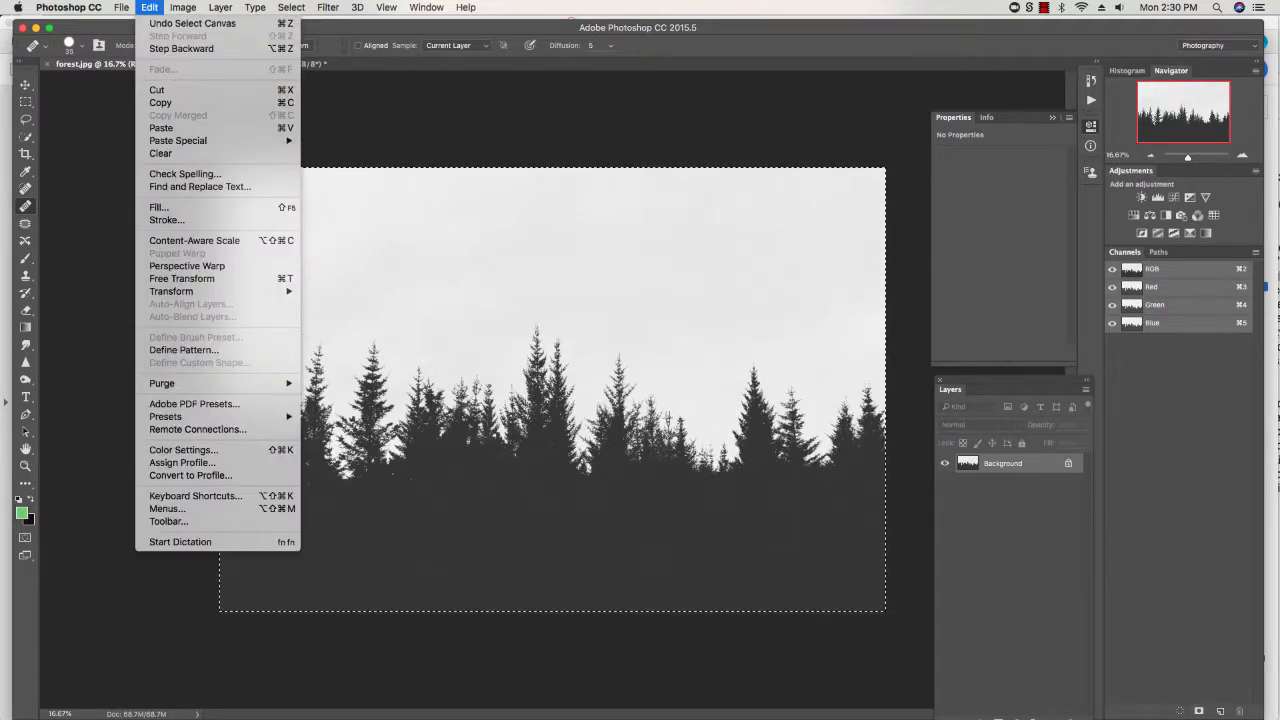
{"action": "left_click", "coordinate": [160, 102]}
Step: Paste the forest image into guy.jpg above Color Fill 1, accepting the color profile conversion
{"action": "left_click", "coordinate": [240, 64]}
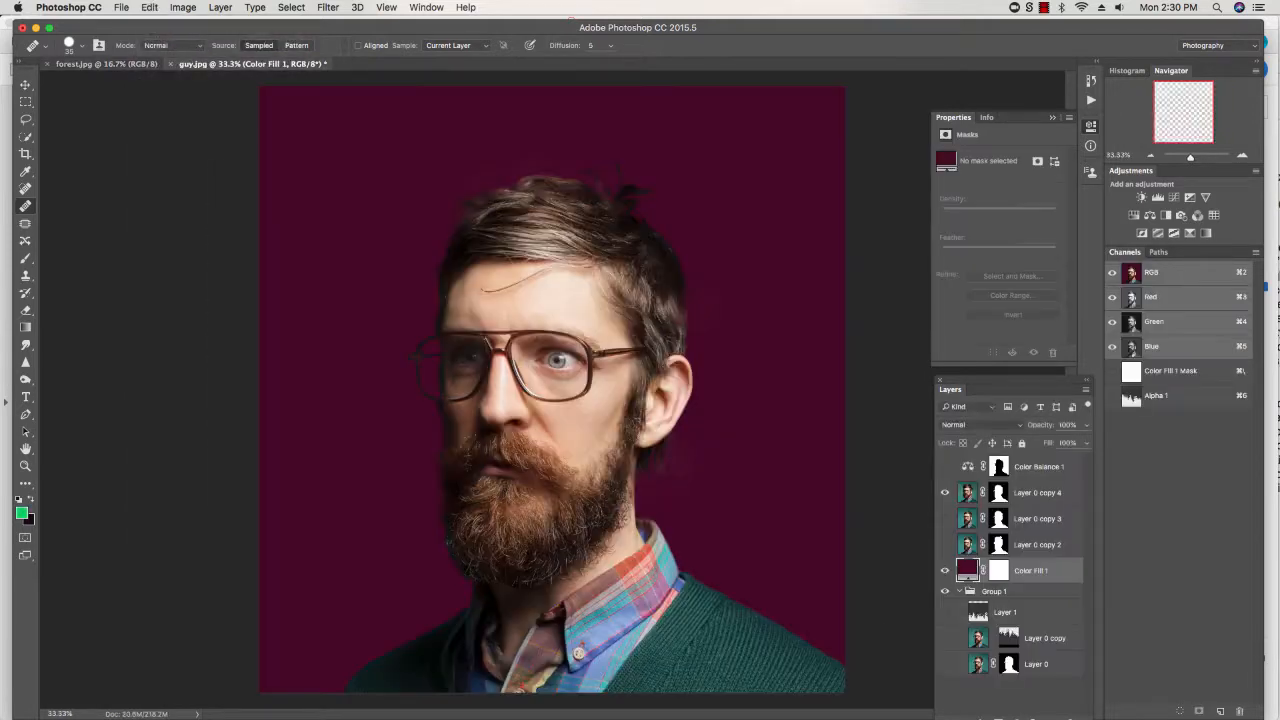
{"action": "key", "text": "super+v"}
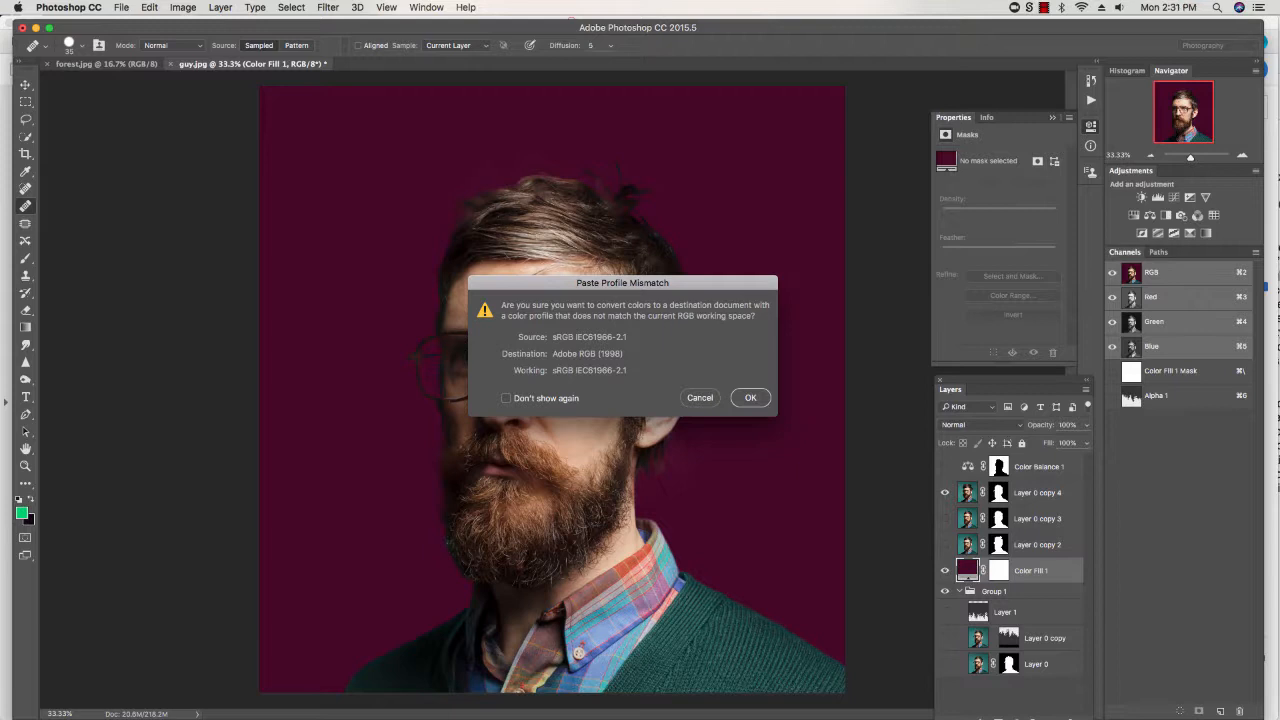
{"action": "left_click", "coordinate": [749, 394]}
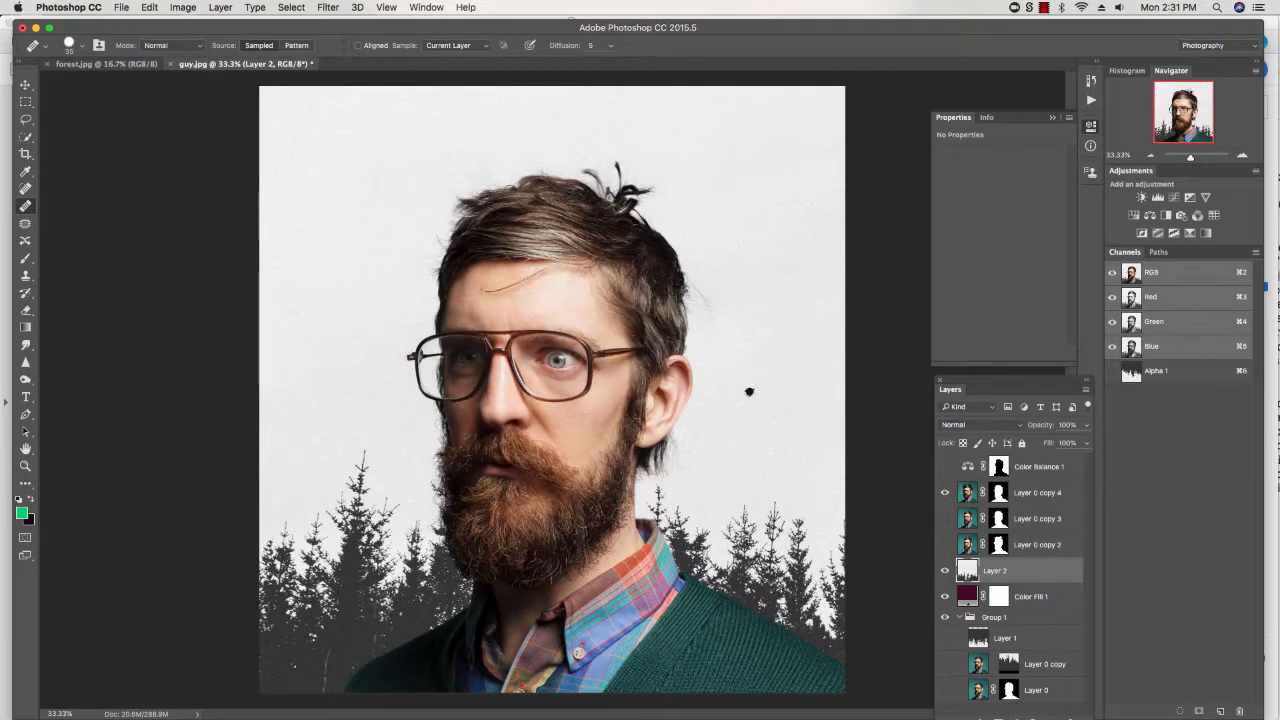
Step: Move the pasted forest layer so its treetops rise on both sides behind the man's glasses and beard
{"action": "key", "text": "v"}
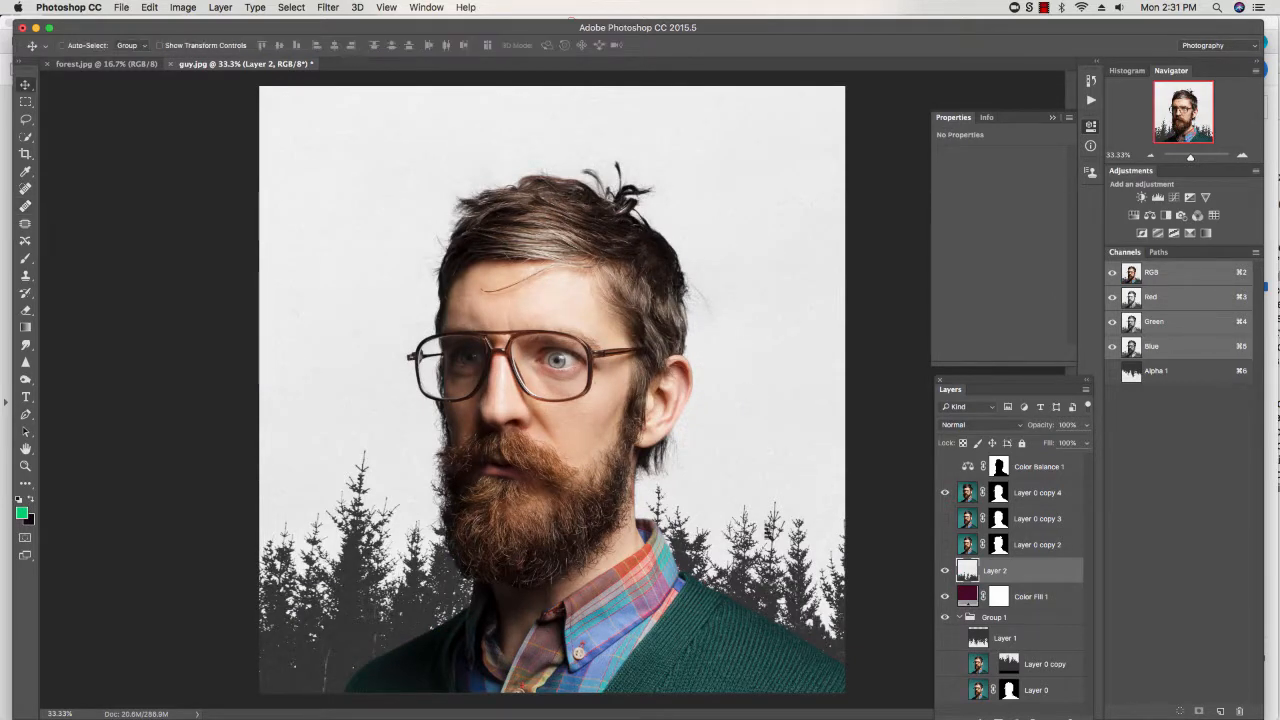
{"action": "left_click_drag", "start_coordinate": [780, 590], "coordinate": [763, 543]}
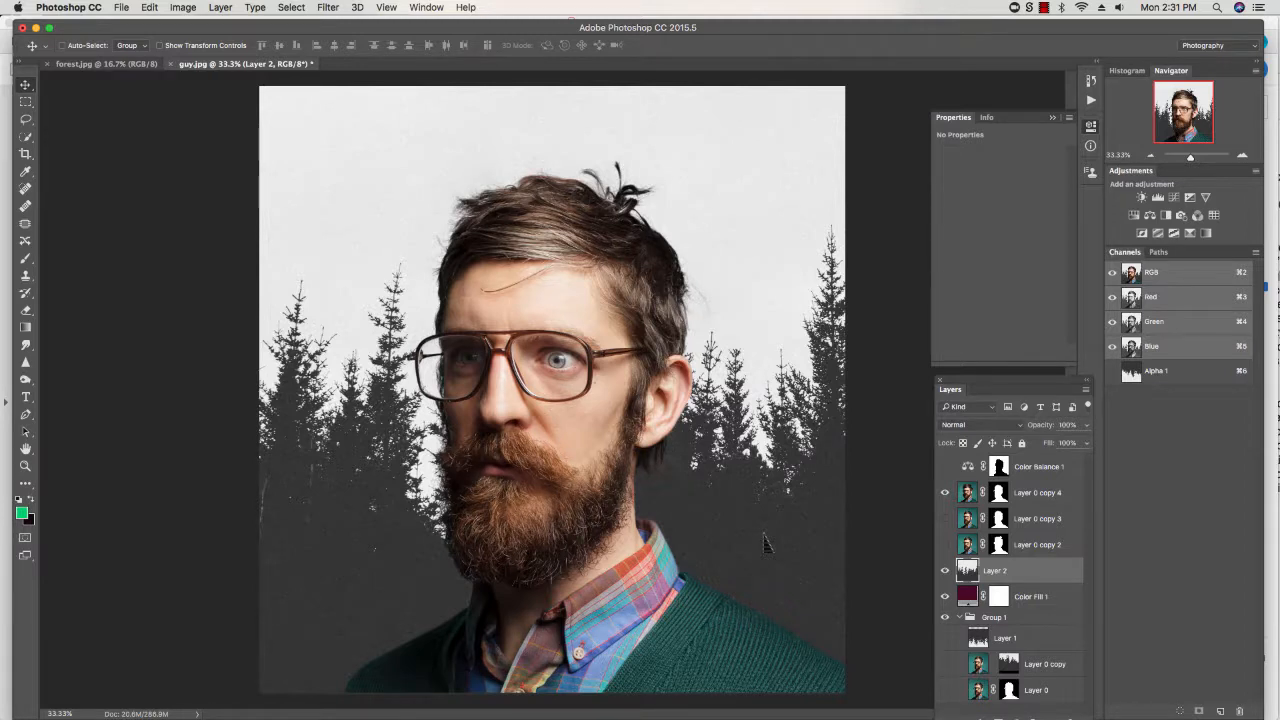
{"action": "mouse_move", "coordinate": [764, 544]}
{"action": "left_mouse_down"}
{"action": "mouse_move", "coordinate": [772, 612]}
{"action": "mouse_move", "coordinate": [778, 556]}
{"action": "left_mouse_up"}
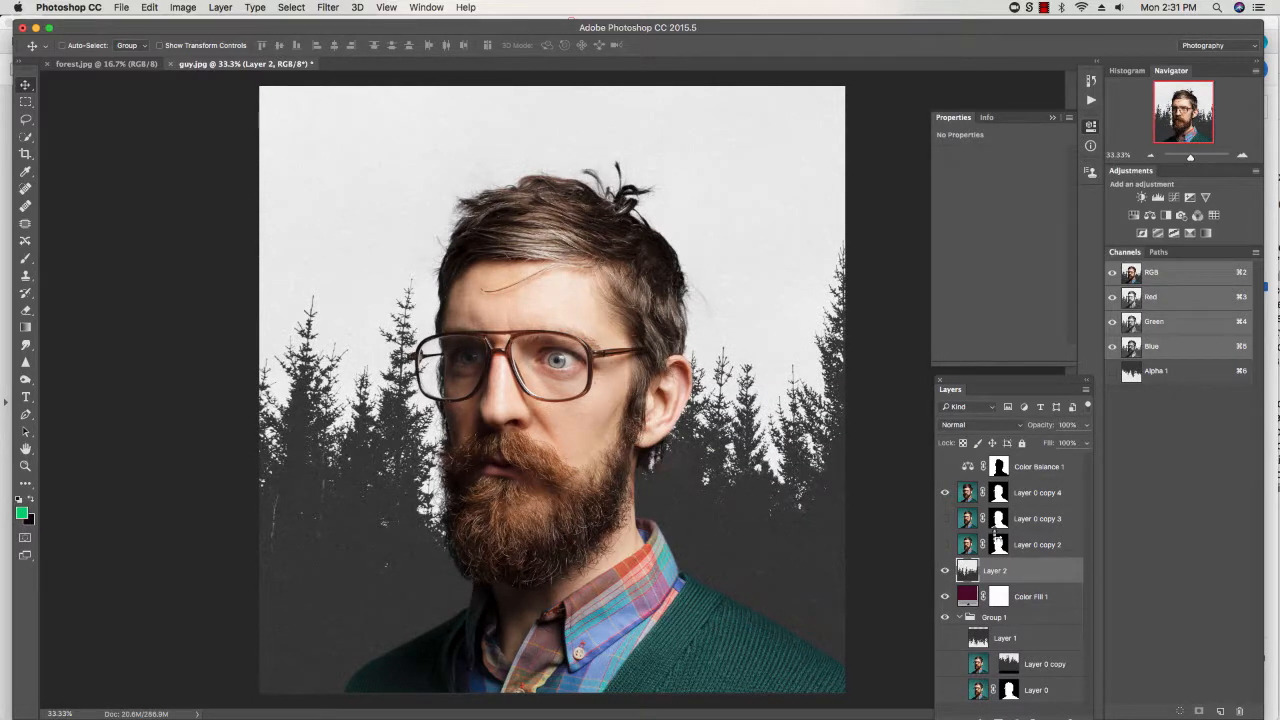
{"action": "left_click", "coordinate": [968, 603]}
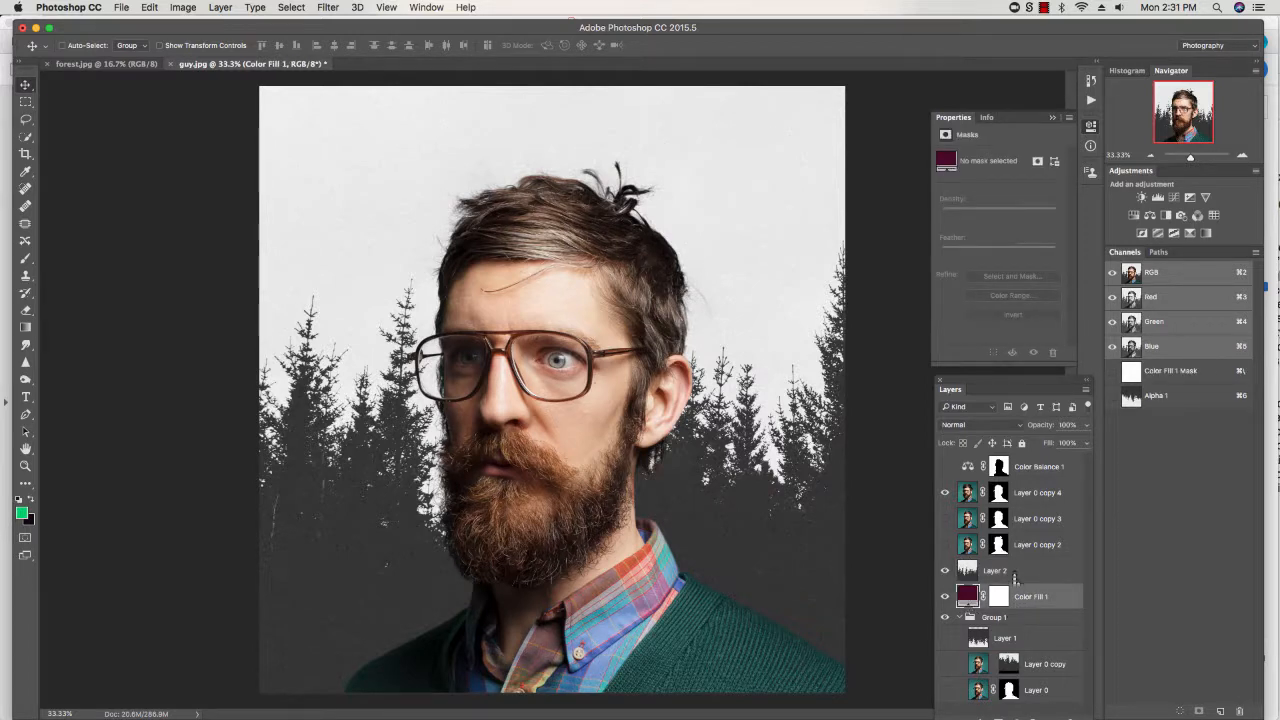
{"action": "left_click", "coordinate": [1014, 576]}
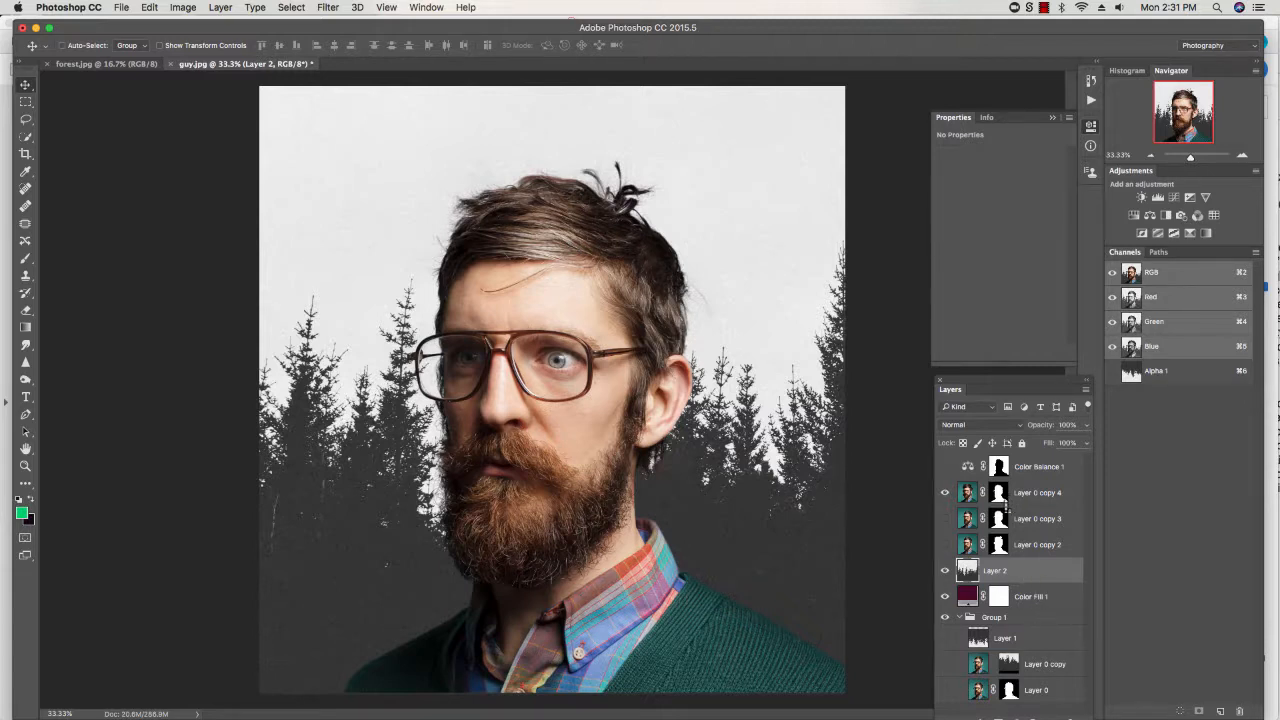
{"action": "left_click_drag", "start_coordinate": [794, 517], "coordinate": [446, 570]}
{"action": "left_click_drag", "start_coordinate": [486, 522], "coordinate": [491, 526]}
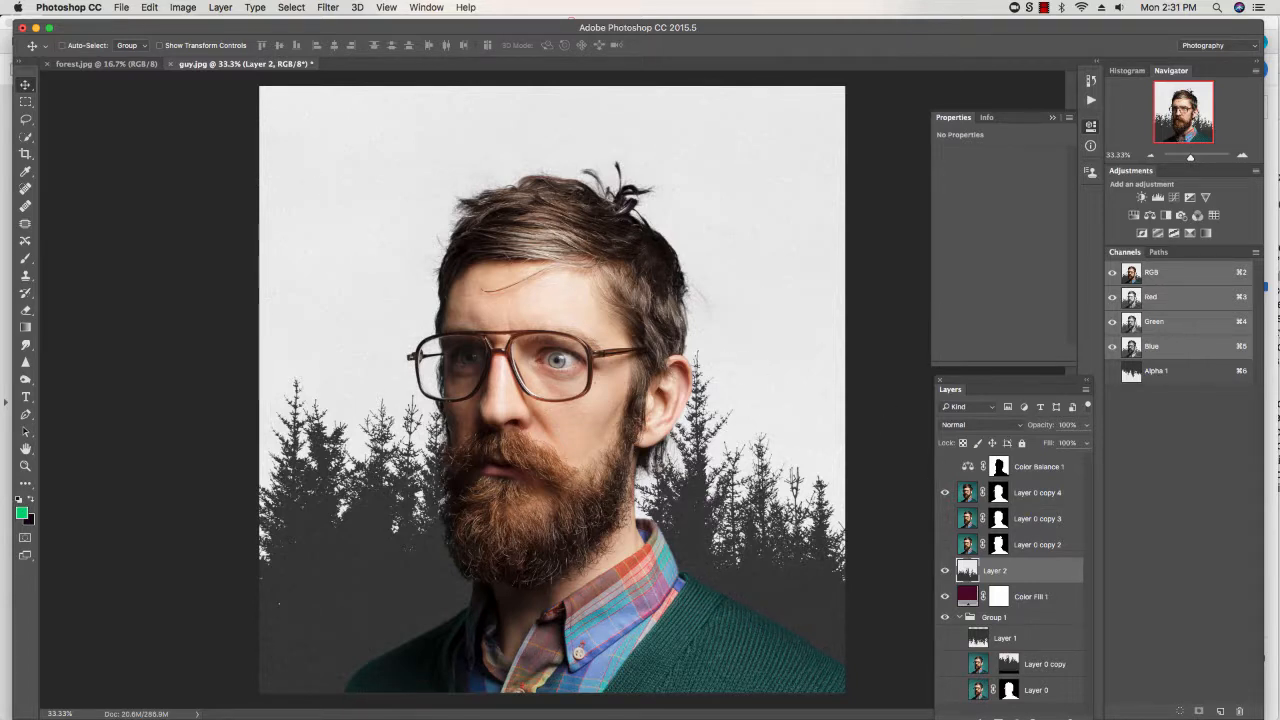
Step: Try the Multiply, Color Burn, Screen and Lighter Color blend modes on Layer 2, and return the layer to Normal
{"action": "left_click", "coordinate": [985, 424]}
{"action": "left_click", "coordinate": [962, 460]}
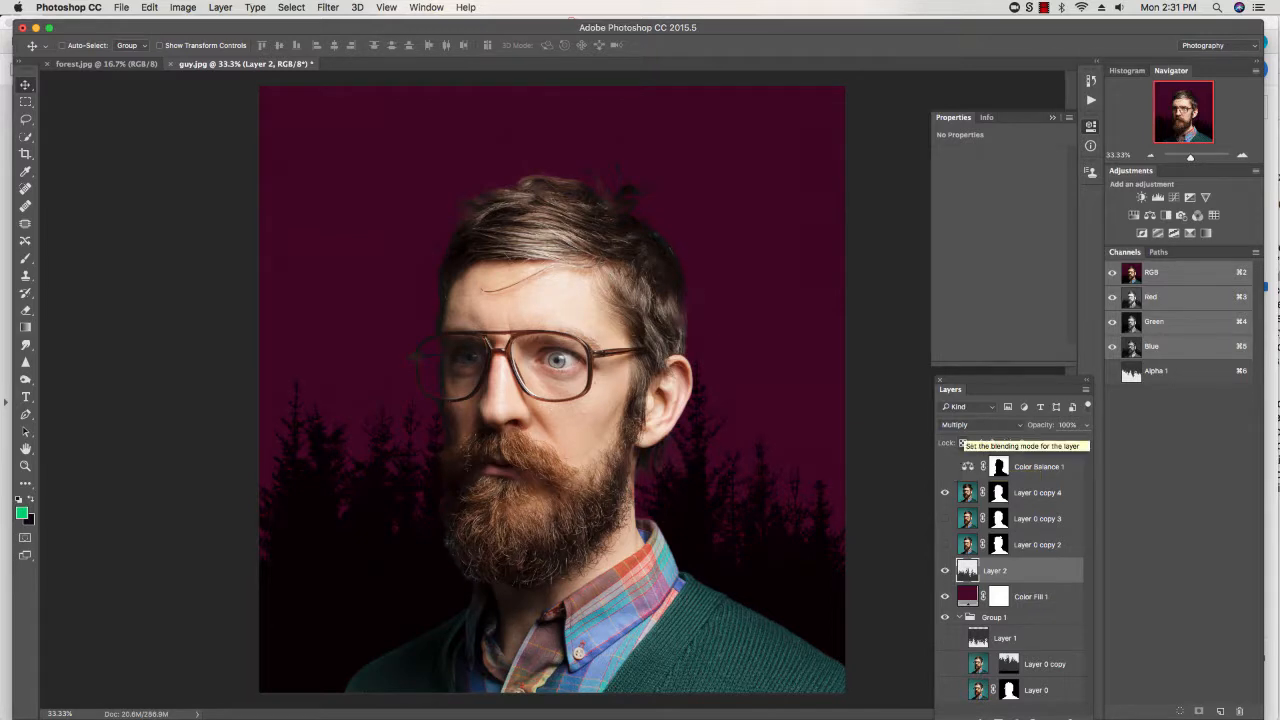
{"action": "left_click", "coordinate": [985, 424]}
{"action": "left_click", "coordinate": [962, 436]}
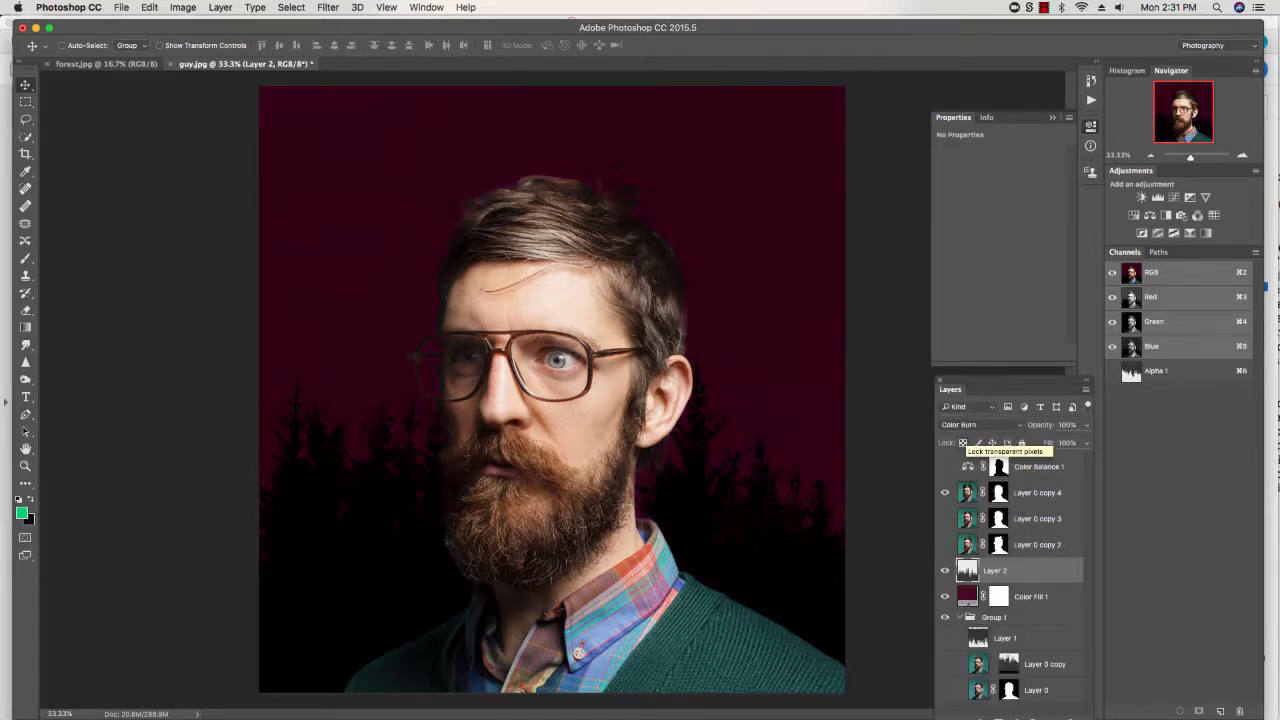
{"action": "left_click", "coordinate": [980, 424]}
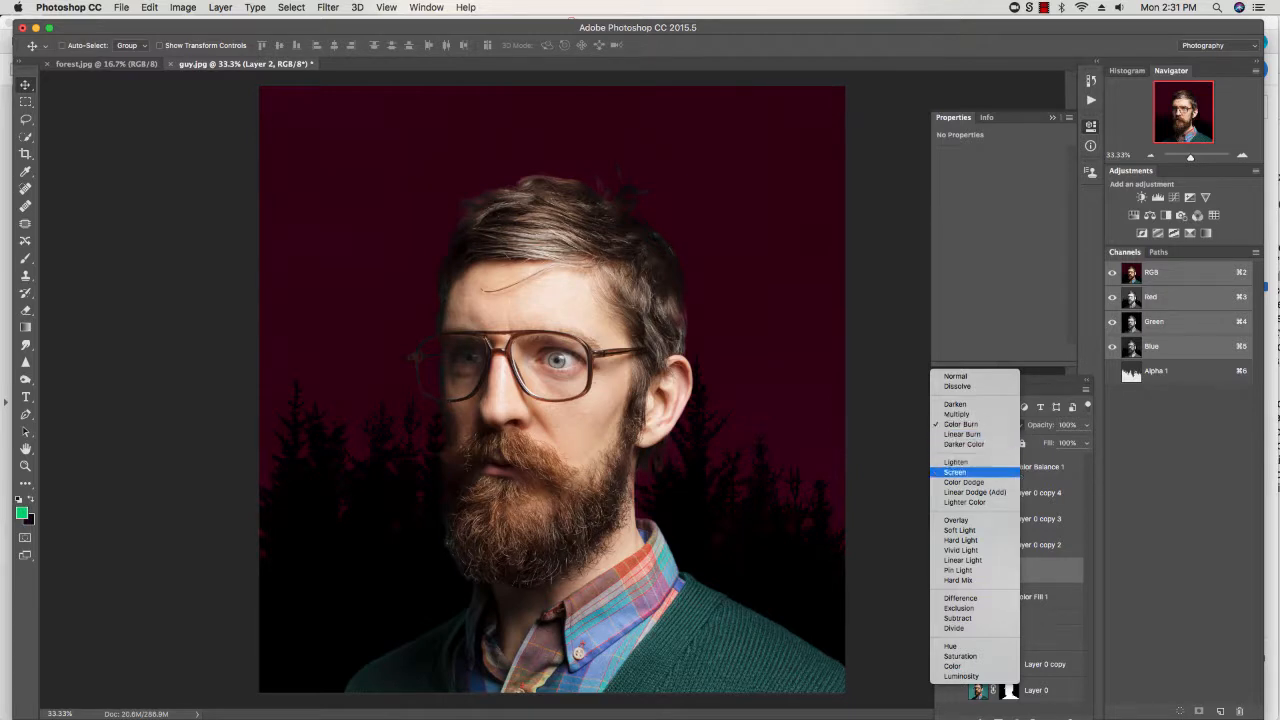
{"action": "left_click", "coordinate": [960, 472]}
{"action": "left_click", "coordinate": [980, 424]}
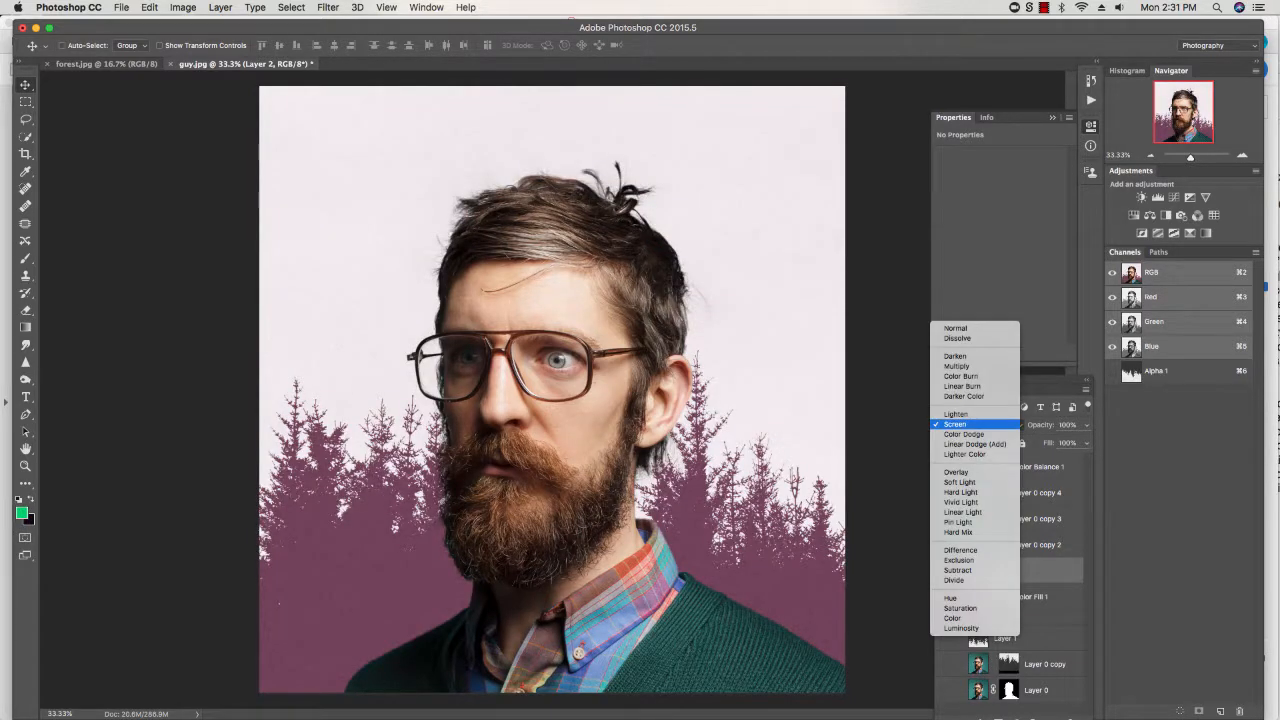
{"action": "left_click", "coordinate": [968, 449]}
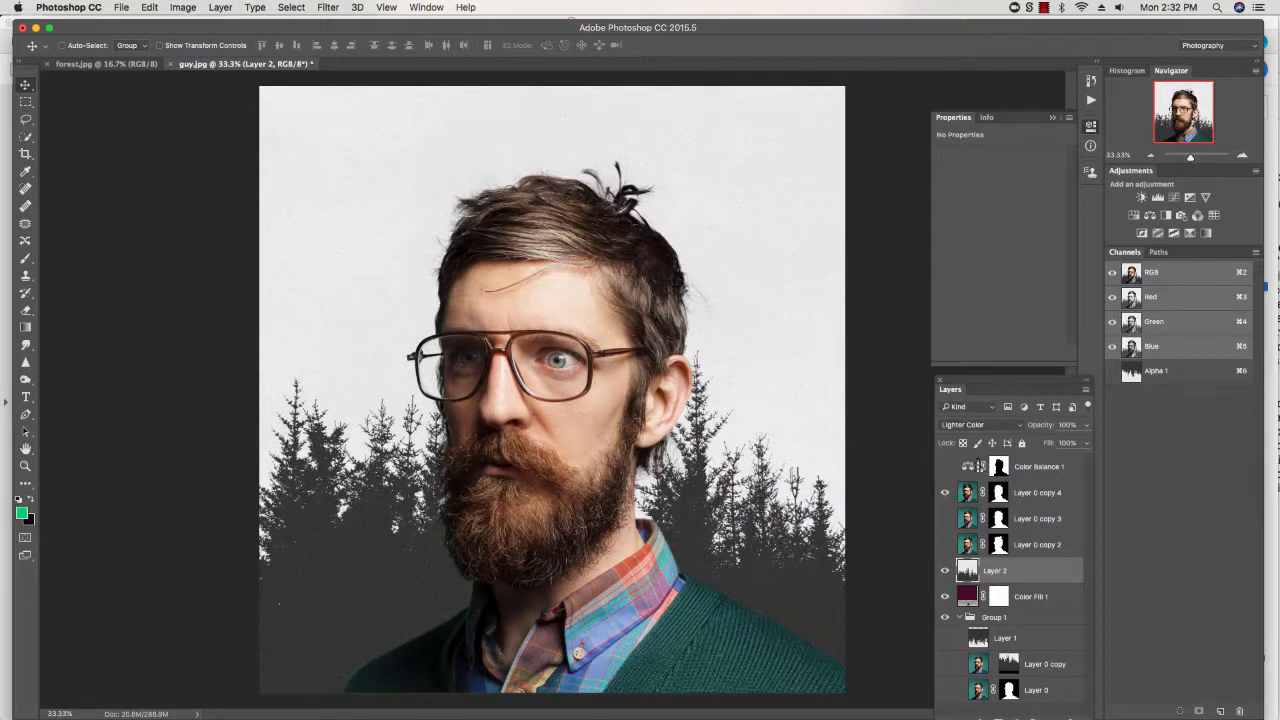
{"action": "left_click", "coordinate": [980, 424]}
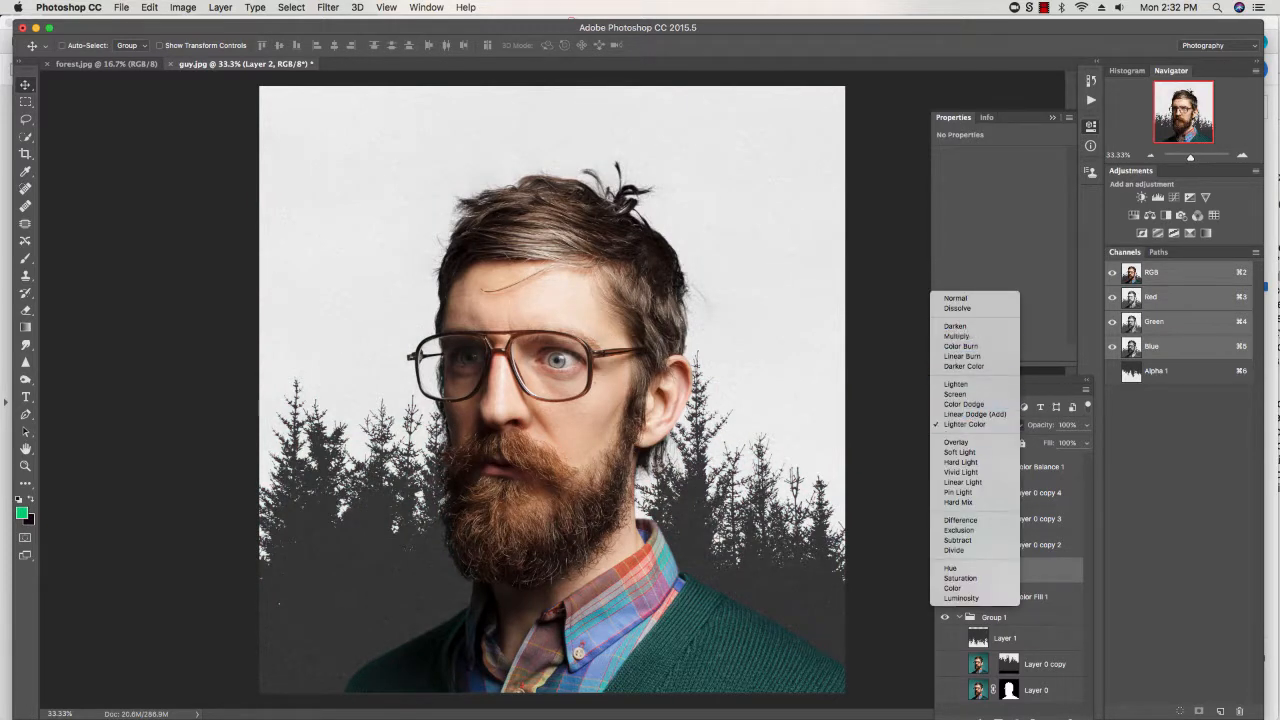
{"action": "left_click", "coordinate": [956, 298]}
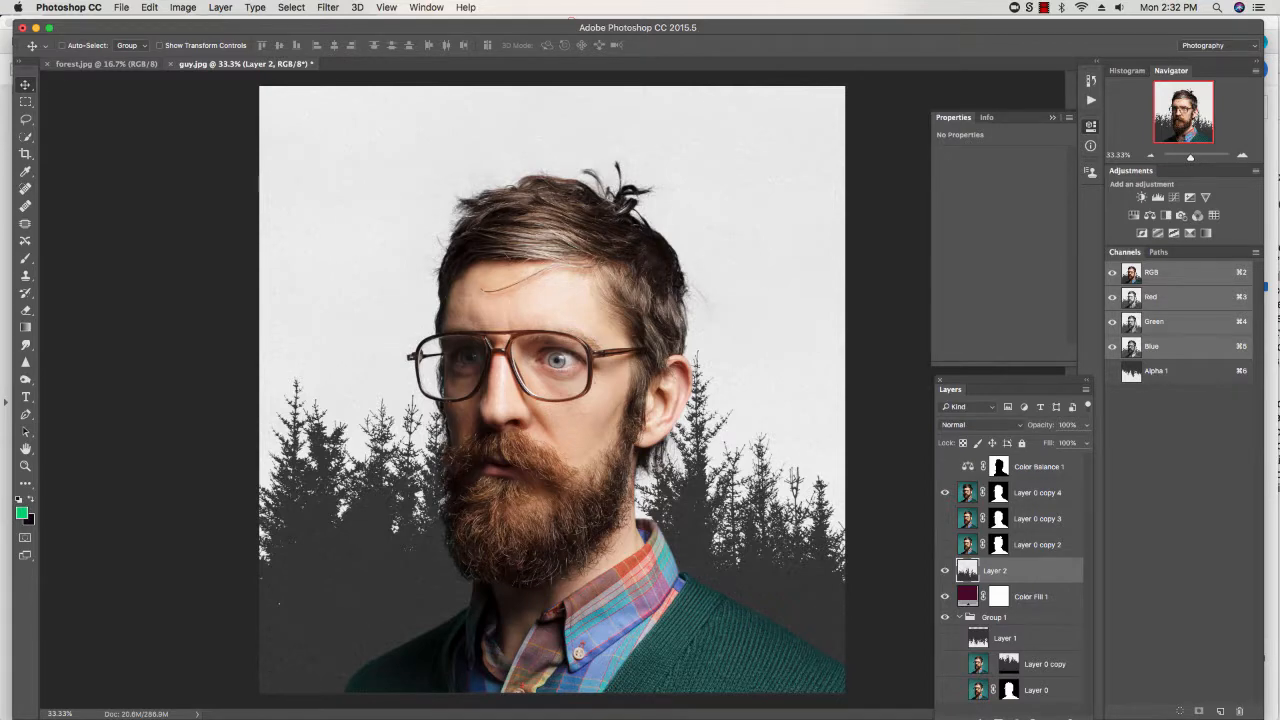
Step: Lasso a freehand section of the trees in forest.jpg and paste it into guy.jpg above Layer 2, accepting the profile conversion
{"action": "left_click", "coordinate": [100, 64]}
{"action": "key", "text": "super+d"}
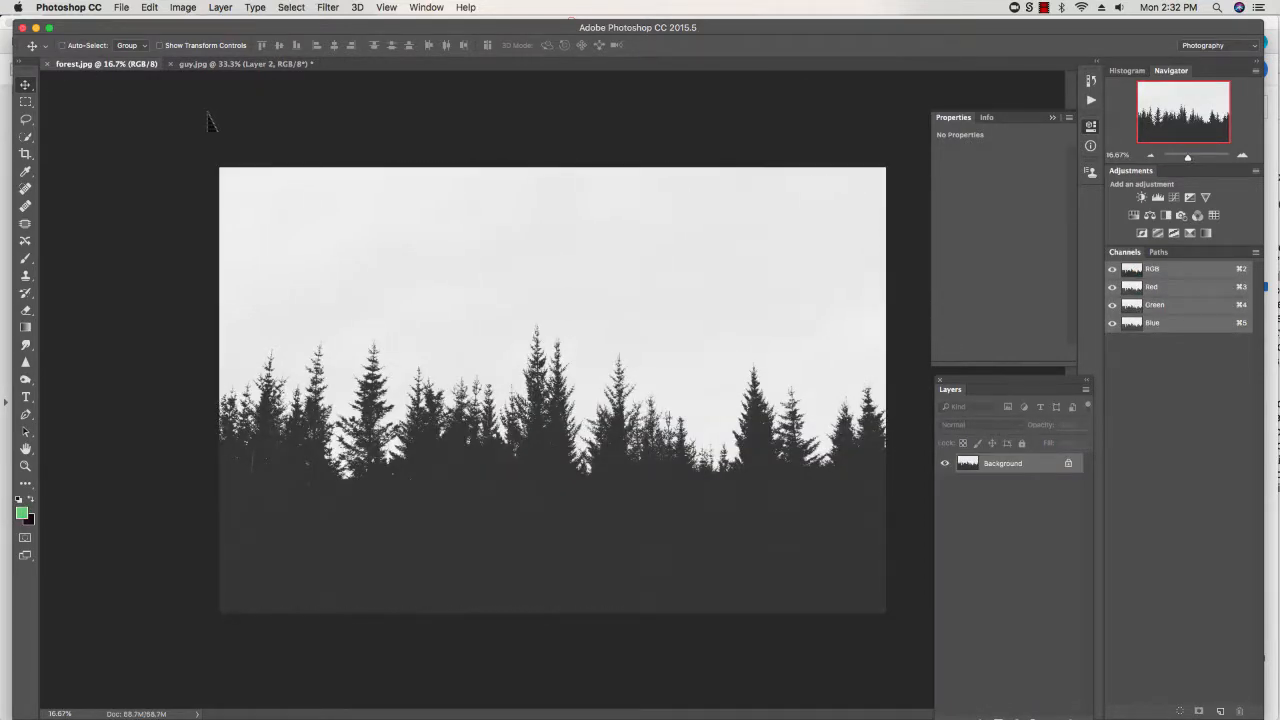
{"action": "key", "text": "l"}
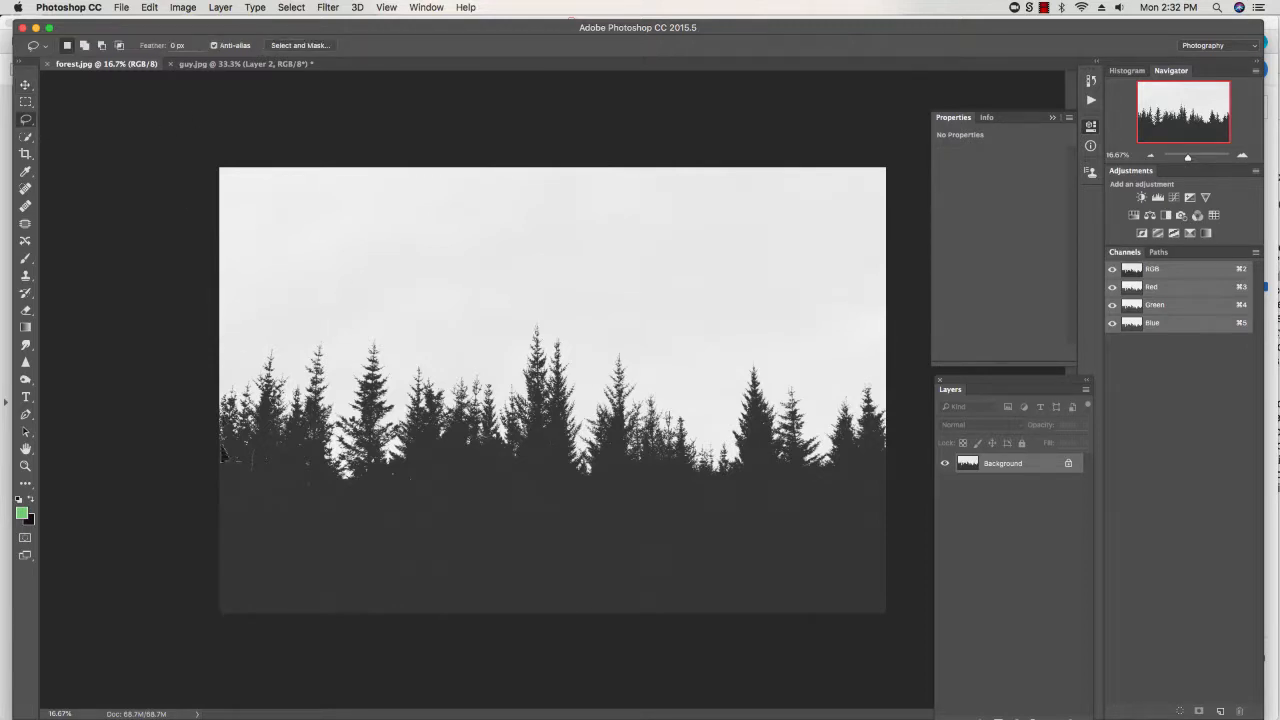
{"action": "mouse_move", "coordinate": [238, 503]}
{"action": "left_mouse_down"}
{"action": "mouse_move", "coordinate": [342, 378]}
{"action": "mouse_move", "coordinate": [744, 321]}
{"action": "mouse_move", "coordinate": [627, 564]}
{"action": "mouse_move", "coordinate": [229, 569]}
{"action": "mouse_move", "coordinate": [240, 504]}
{"action": "left_mouse_up"}
{"action": "key", "text": "super+c"}
{"action": "key", "text": "ctrl+Tab"}
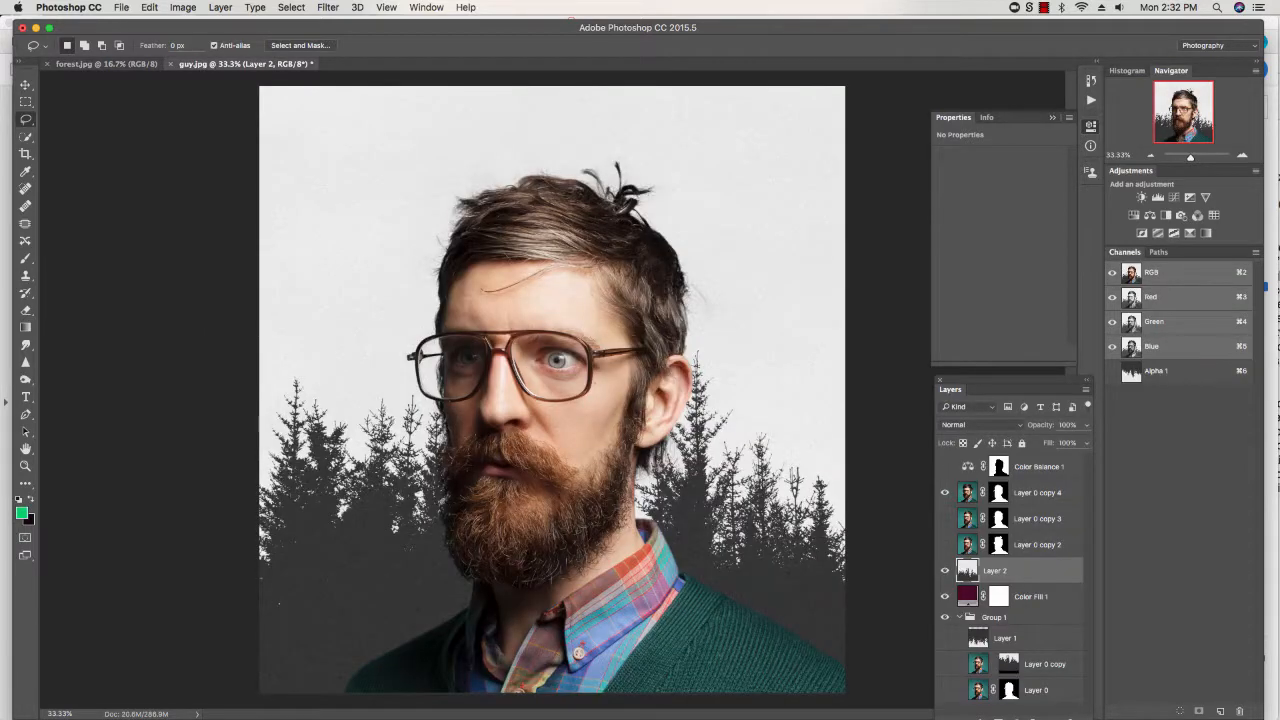
{"action": "key", "text": "super+v"}
{"action": "left_click", "coordinate": [750, 397]}
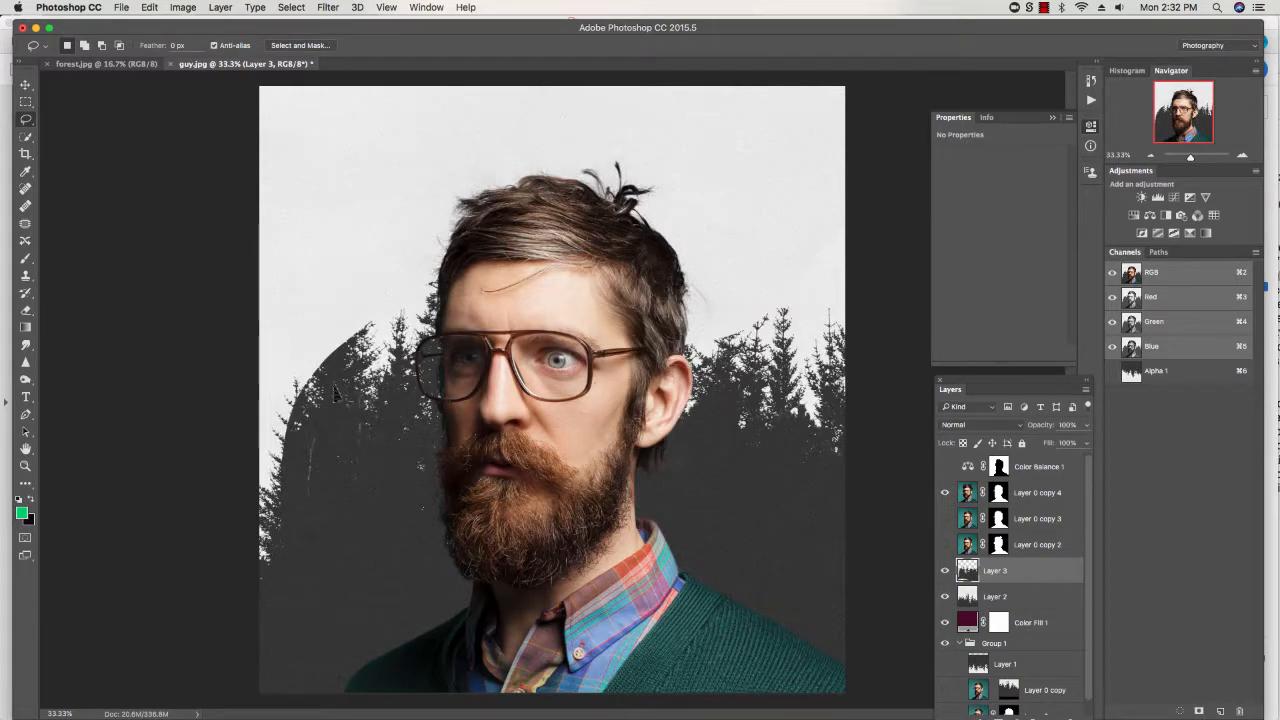
Step: Move the pasted tree section up so its treetops fill the top of the picture and its curved lower edge passes behind the glasses
{"action": "key", "text": "v"}
{"action": "mouse_move", "coordinate": [393, 422]}
{"action": "left_mouse_down"}
{"action": "mouse_move", "coordinate": [323, 164]}
{"action": "mouse_move", "coordinate": [284, 166]}
{"action": "mouse_move", "coordinate": [300, 240]}
{"action": "mouse_move", "coordinate": [312, 238]}
{"action": "mouse_move", "coordinate": [312, 144]}
{"action": "left_mouse_up"}
{"action": "left_click_drag", "start_coordinate": [323, 288], "coordinate": [327, 272]}
{"action": "left_click_drag", "start_coordinate": [326, 274], "coordinate": [329, 293]}
Step: Set Layer 3's blend mode to Multiply and shift the layer slightly down and to the left
{"action": "left_click", "coordinate": [965, 424]}
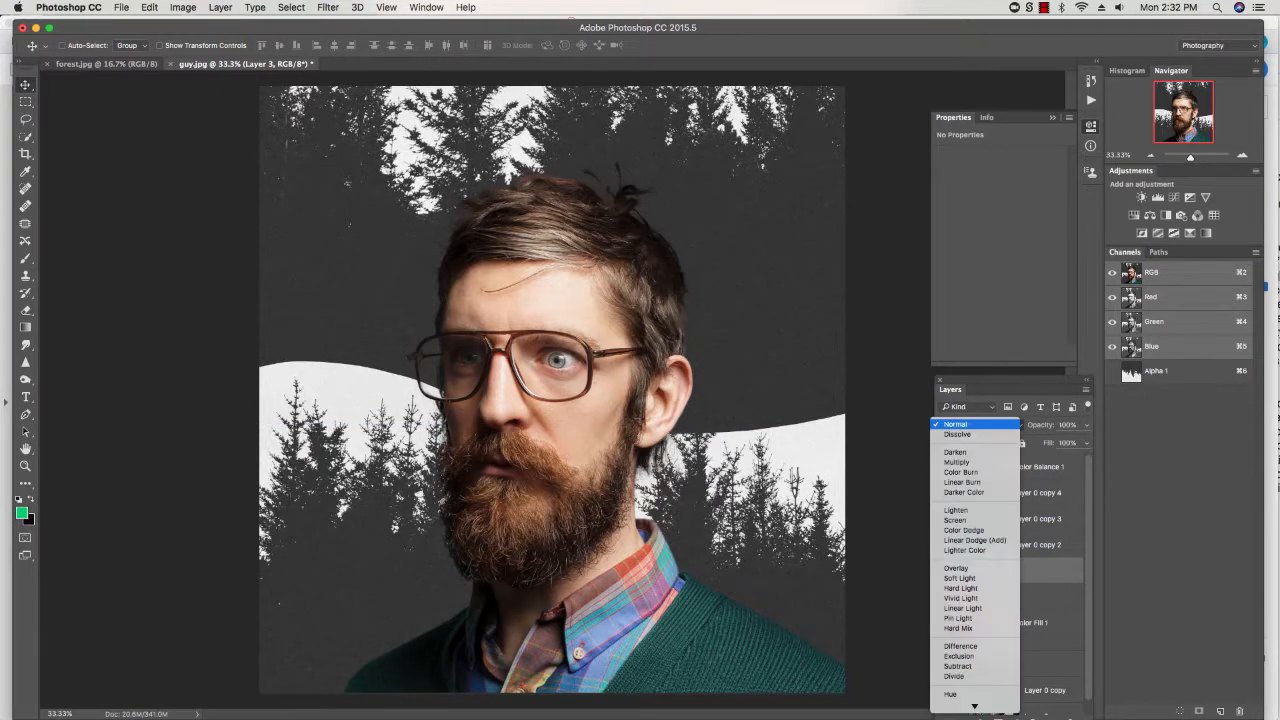
{"action": "left_click", "coordinate": [968, 465]}
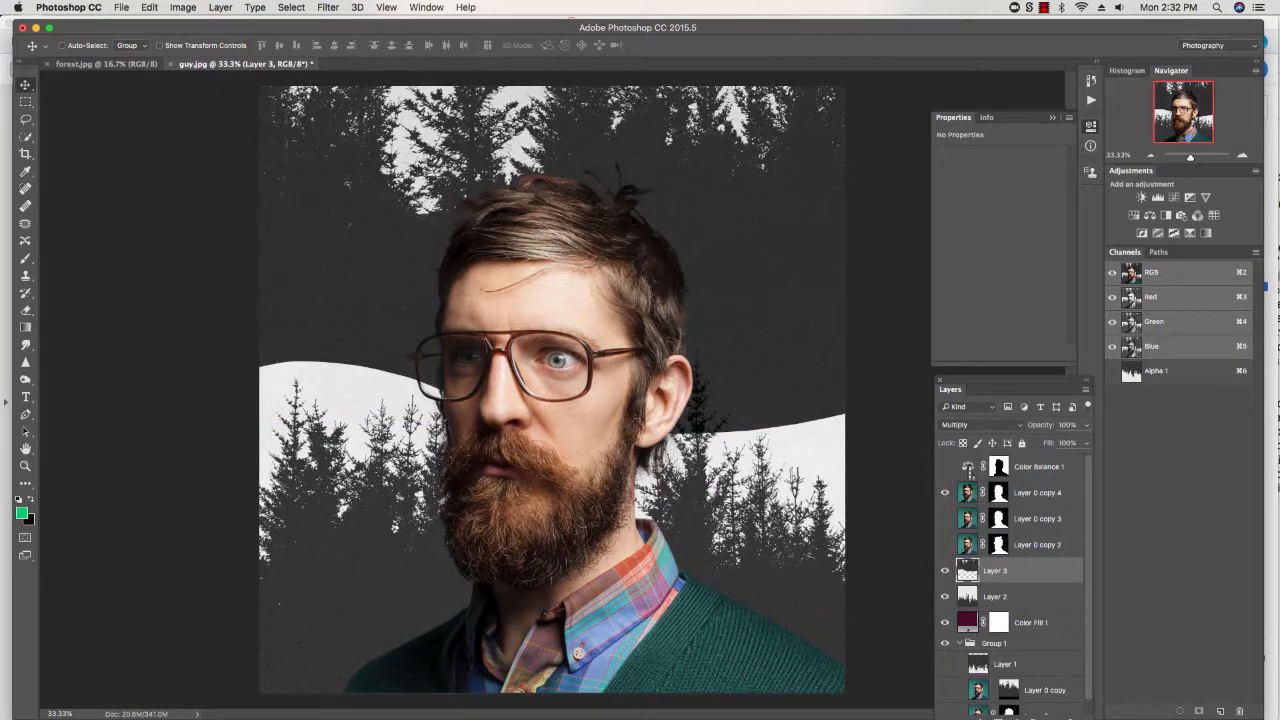
{"action": "mouse_move", "coordinate": [802, 379]}
{"action": "left_mouse_down"}
{"action": "mouse_move", "coordinate": [797, 388]}
{"action": "mouse_move", "coordinate": [798, 366]}
{"action": "mouse_move", "coordinate": [790, 398]}
{"action": "left_mouse_up"}
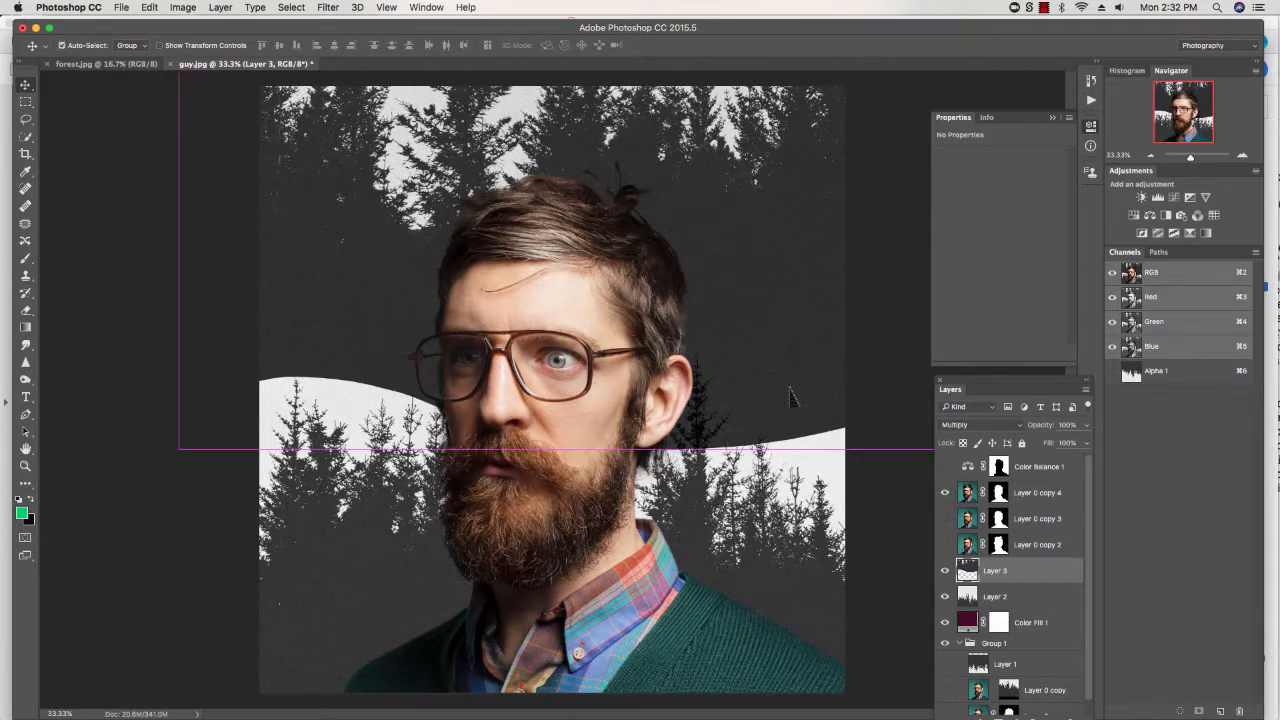
Step: Switch to Acrobat, advance the class PDF to page 29, and return to Photoshop
{"action": "key", "text": "super+Tab"}
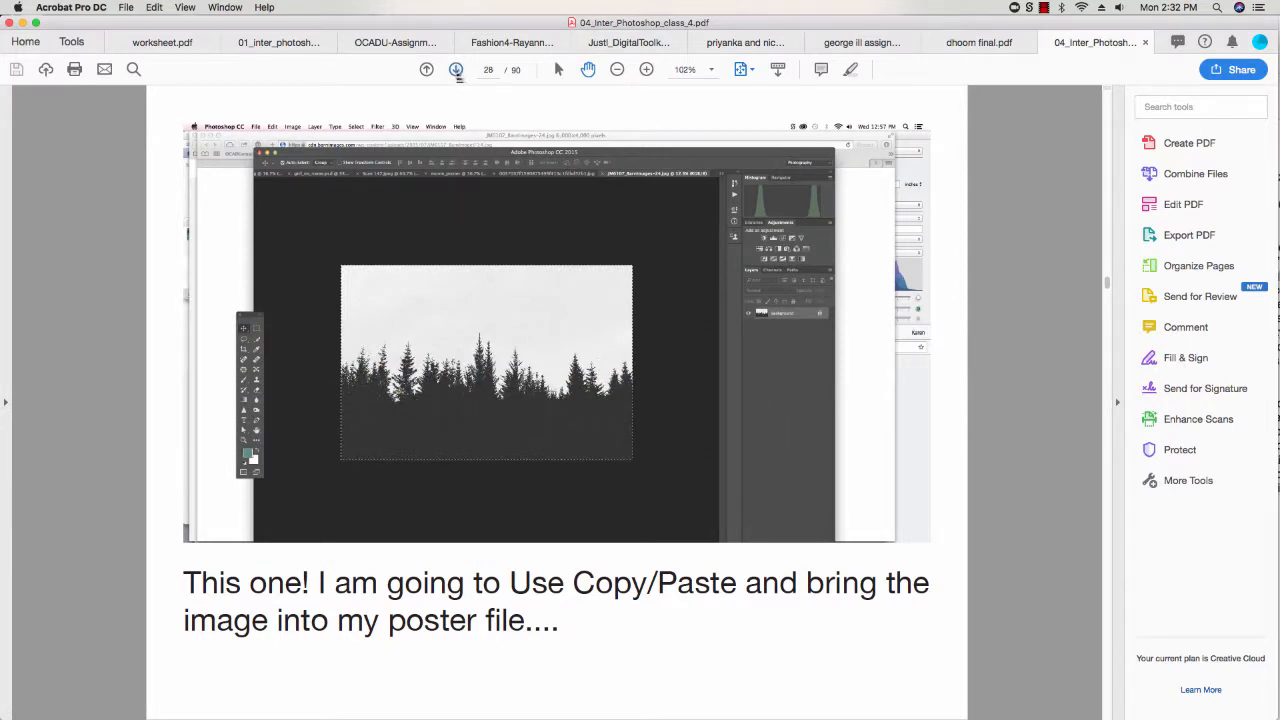
{"action": "left_click", "coordinate": [456, 70]}
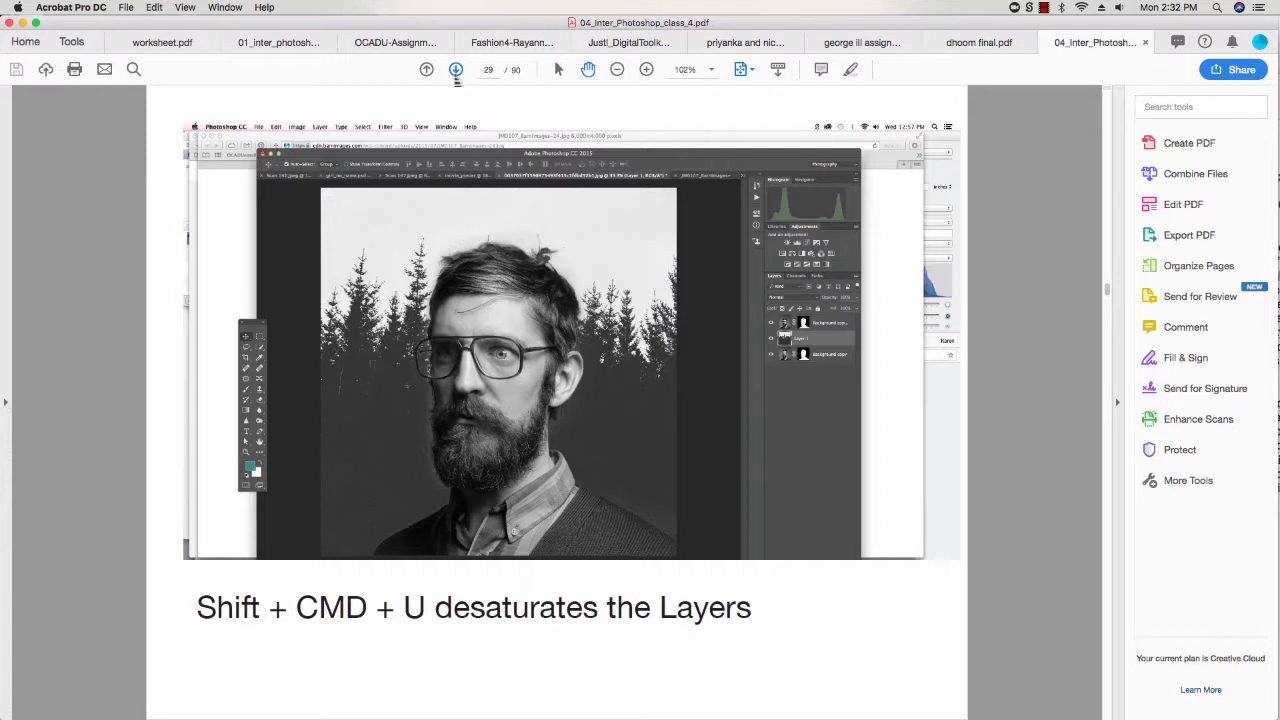
{"action": "key", "text": "super+Tab"}
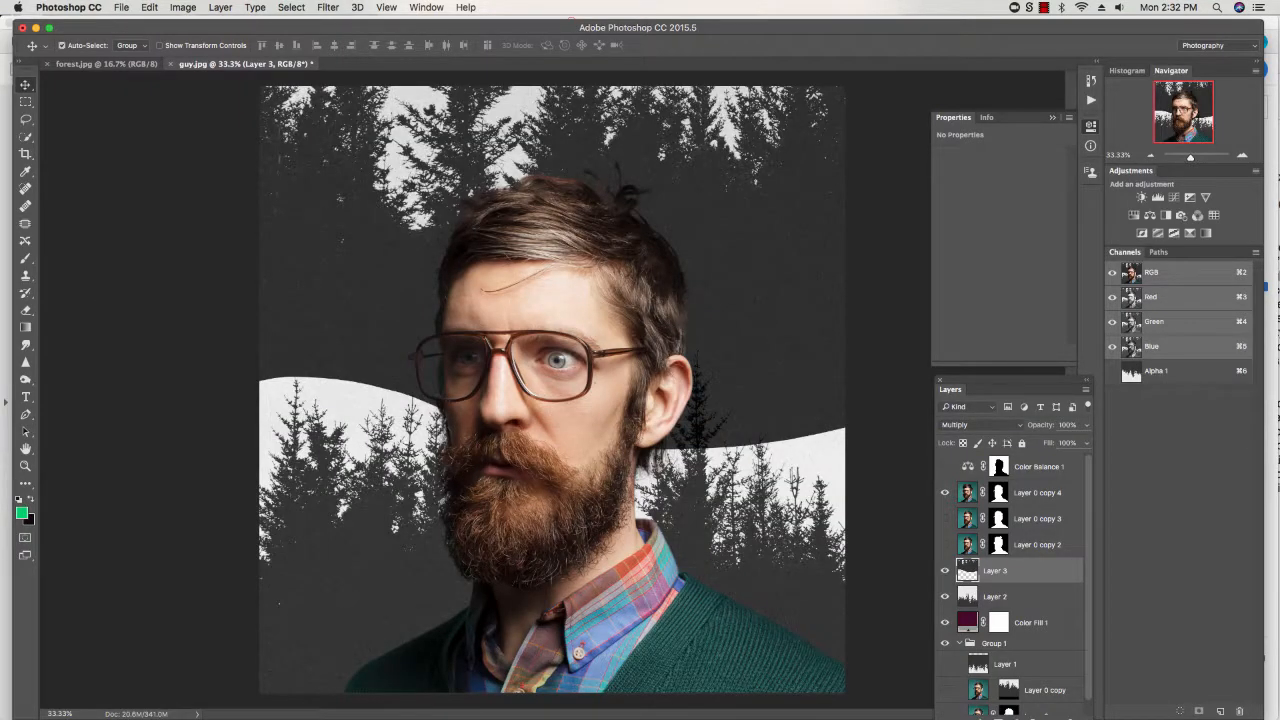
Step: Set Layer 3's blend mode to Hue and try Hue on Layer 0 copy 4, returning that portrait layer to Normal
{"action": "key", "text": "super+shift+u"}
{"action": "key", "text": "alt+shift+u"}
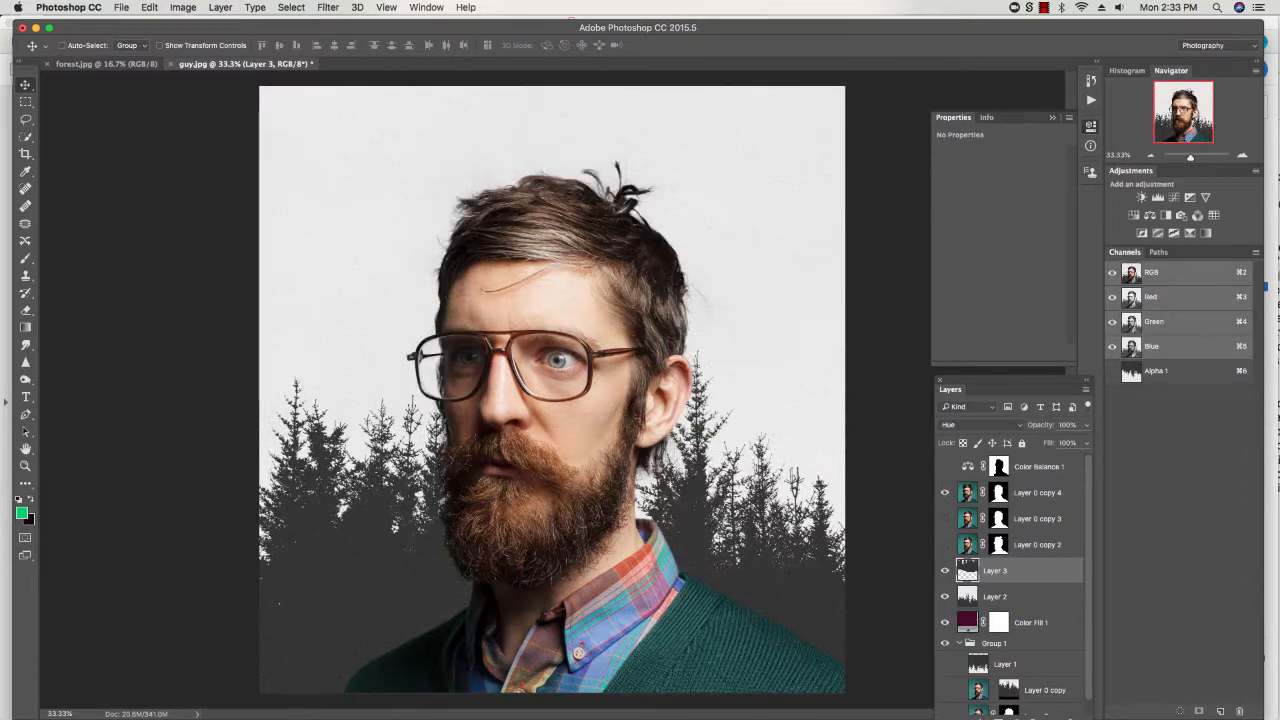
{"action": "left_click", "coordinate": [1031, 502]}
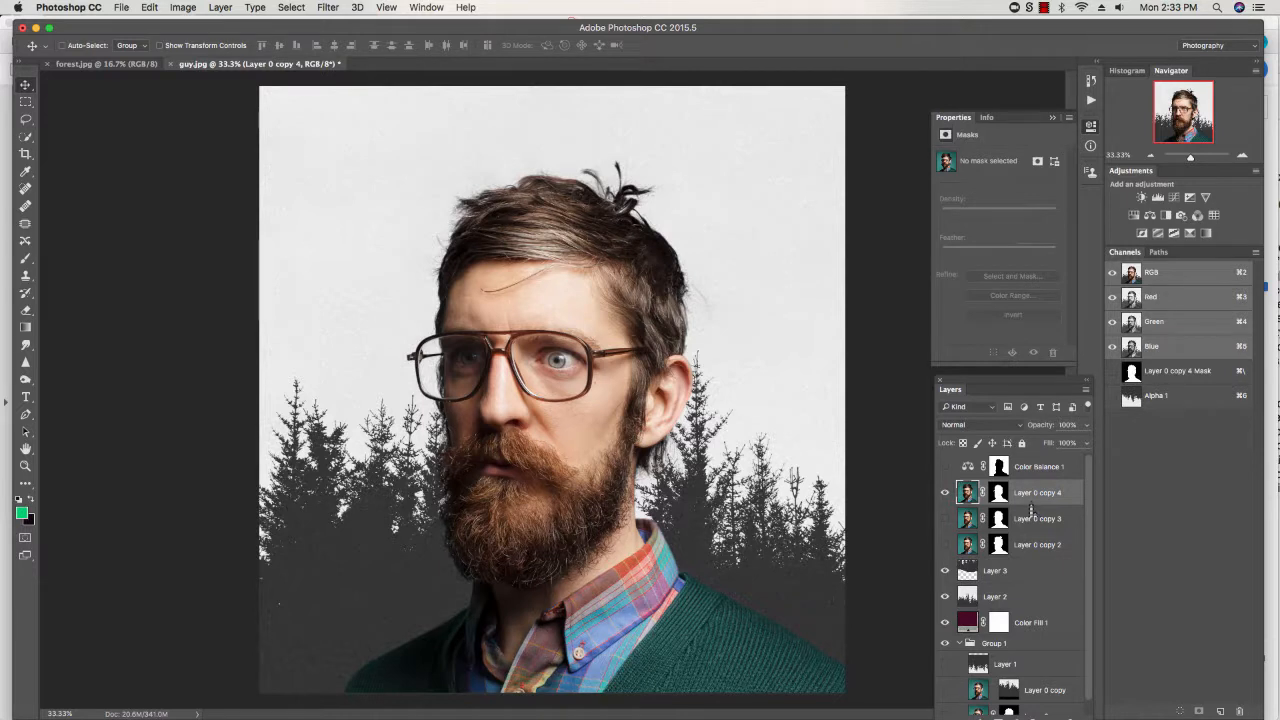
{"action": "key", "text": "alt+shift+u"}
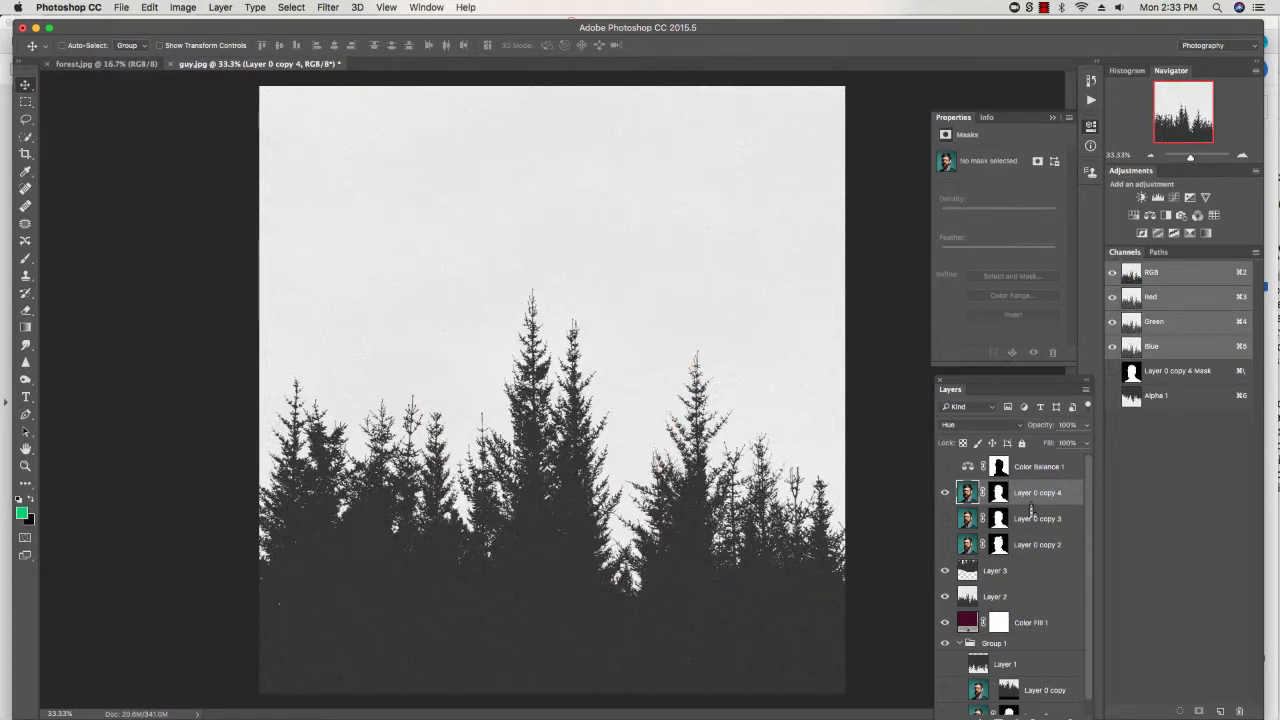
{"action": "key", "text": "super"}
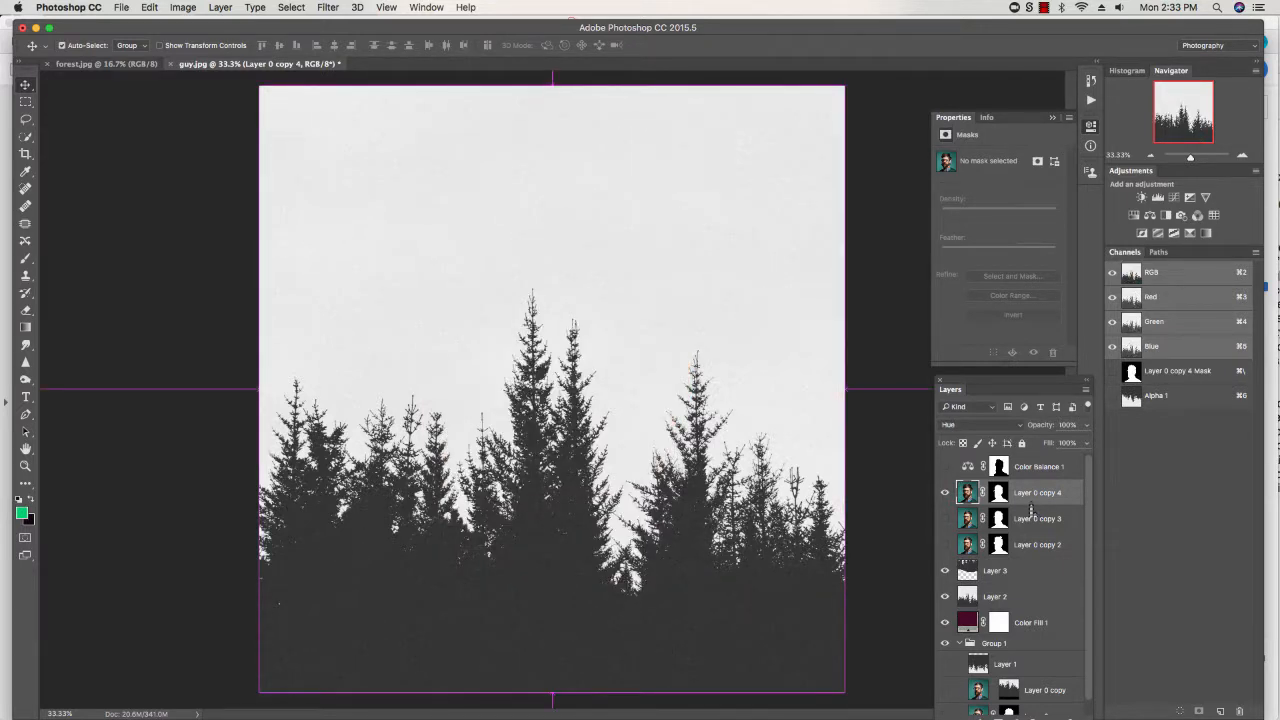
{"action": "key", "text": "alt+shift+n"}
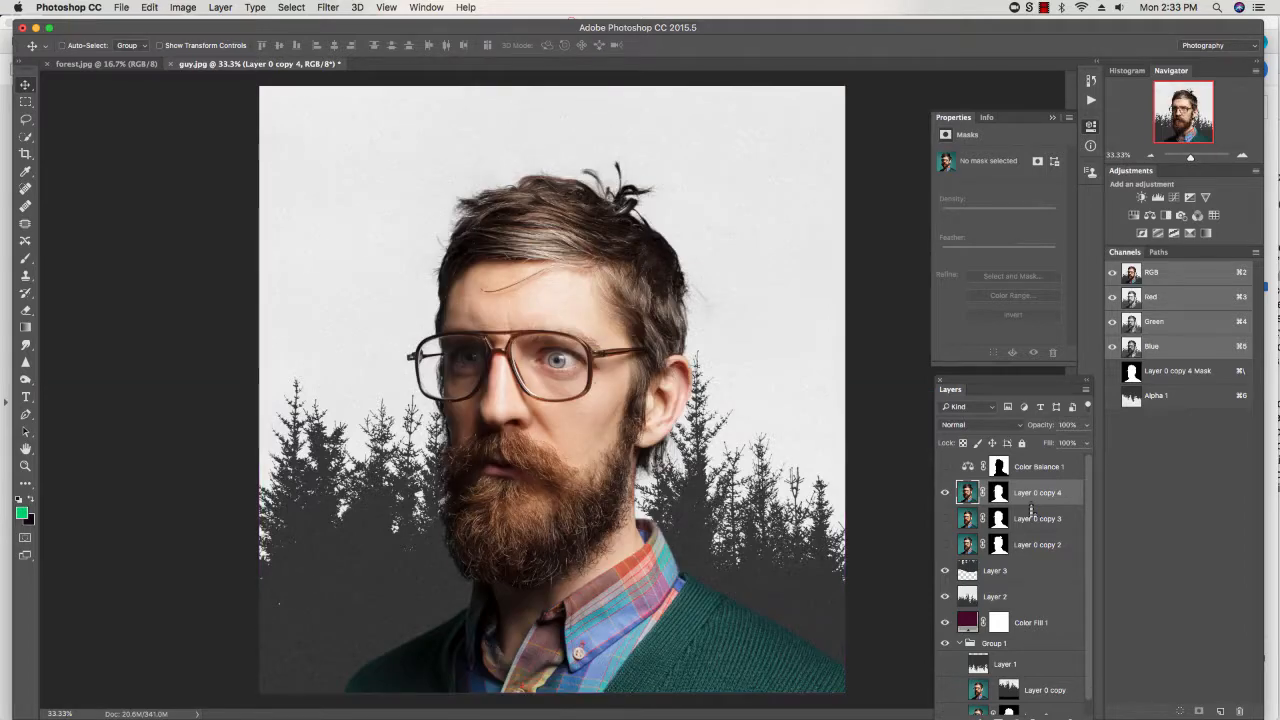
Step: Check page 30 of the class PDF in Acrobat, return to Photoshop and move the Layers panel up beside the Properties panel
{"action": "key", "text": "super+Tab"}
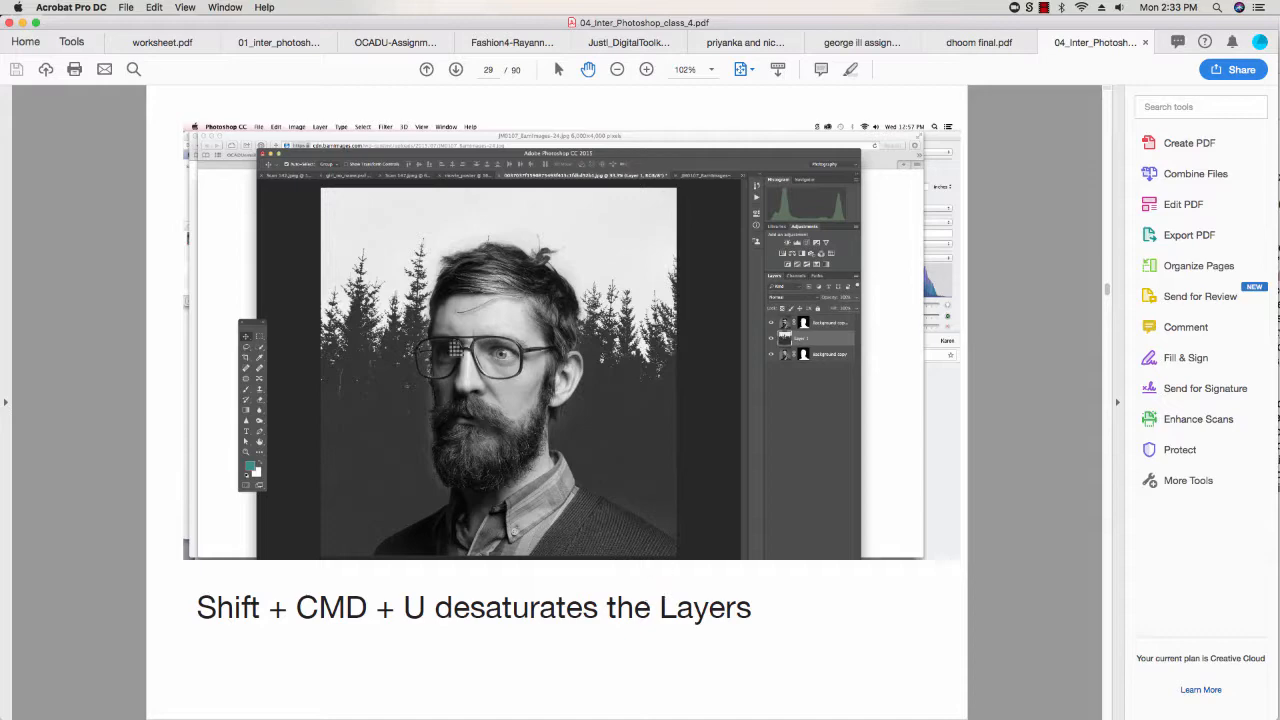
{"action": "left_click", "coordinate": [455, 69]}
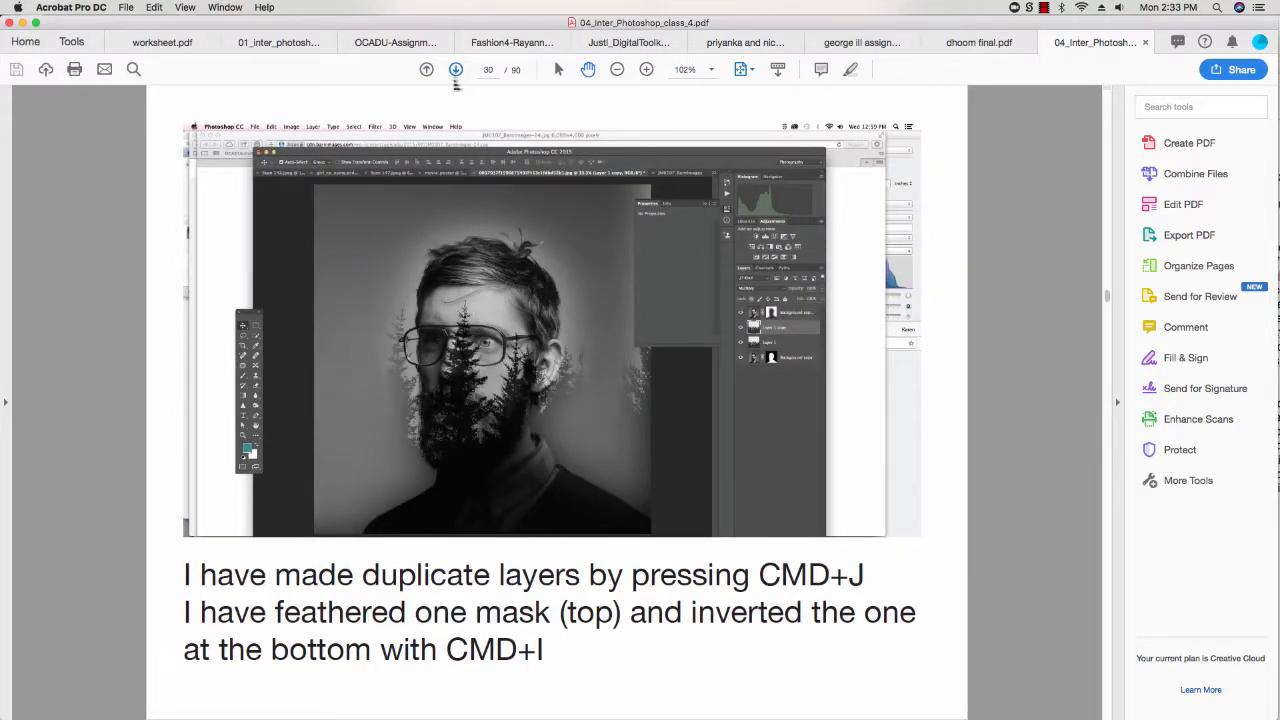
{"action": "key", "text": "super+Tab"}
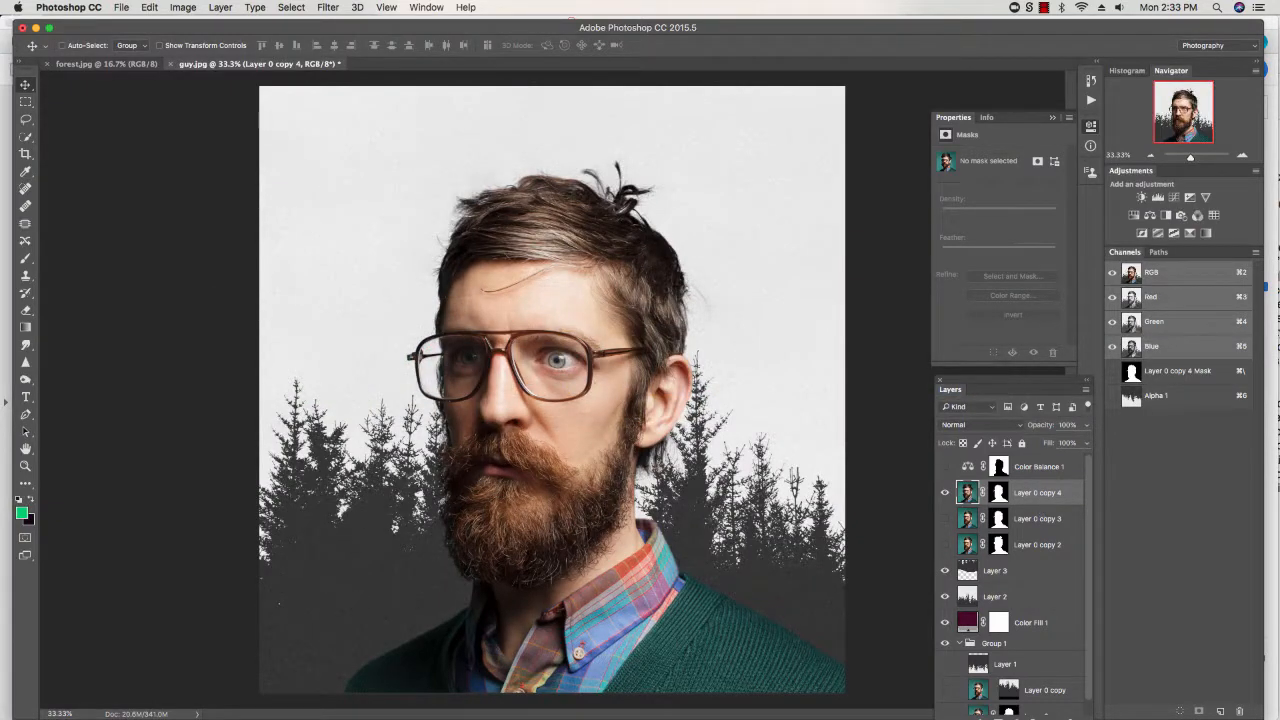
{"action": "left_click_drag", "start_coordinate": [950, 389], "coordinate": [767, 107]}
Step: Try a Hue/Saturation adjustment layer above Layer 0 copy 4 and delete it
{"action": "left_click", "coordinate": [834, 441]}
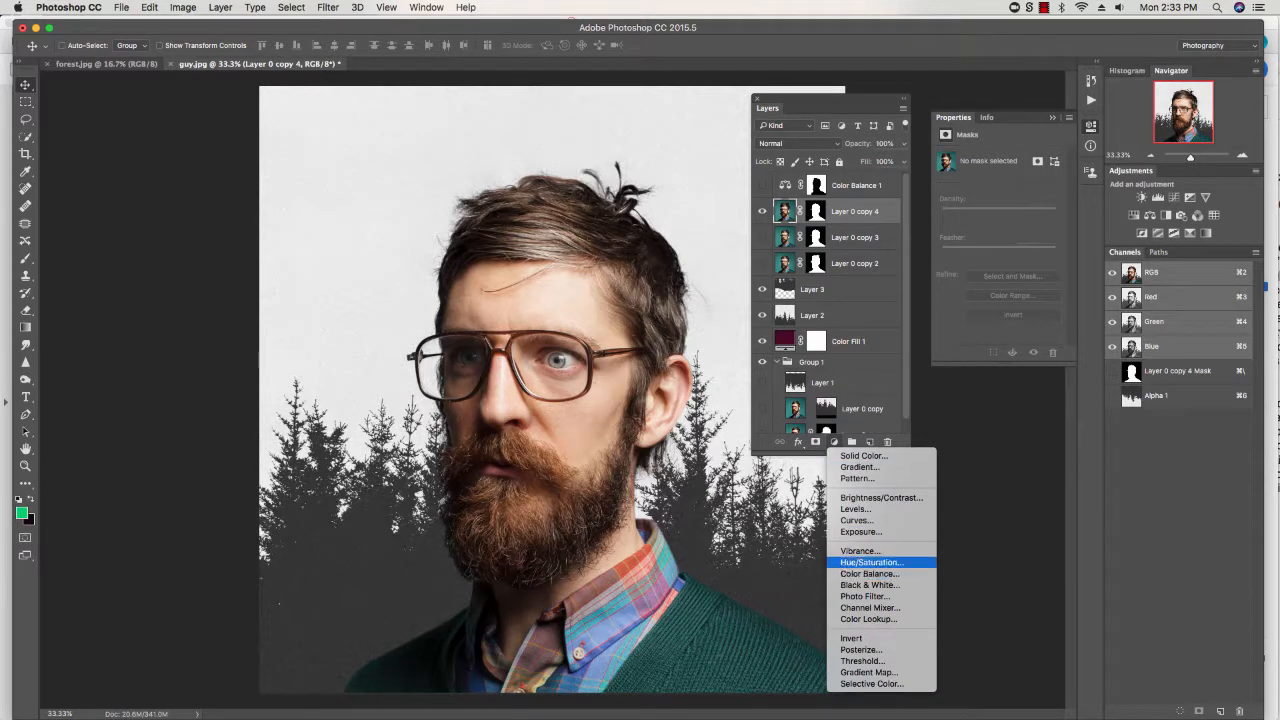
{"action": "left_click", "coordinate": [872, 562]}
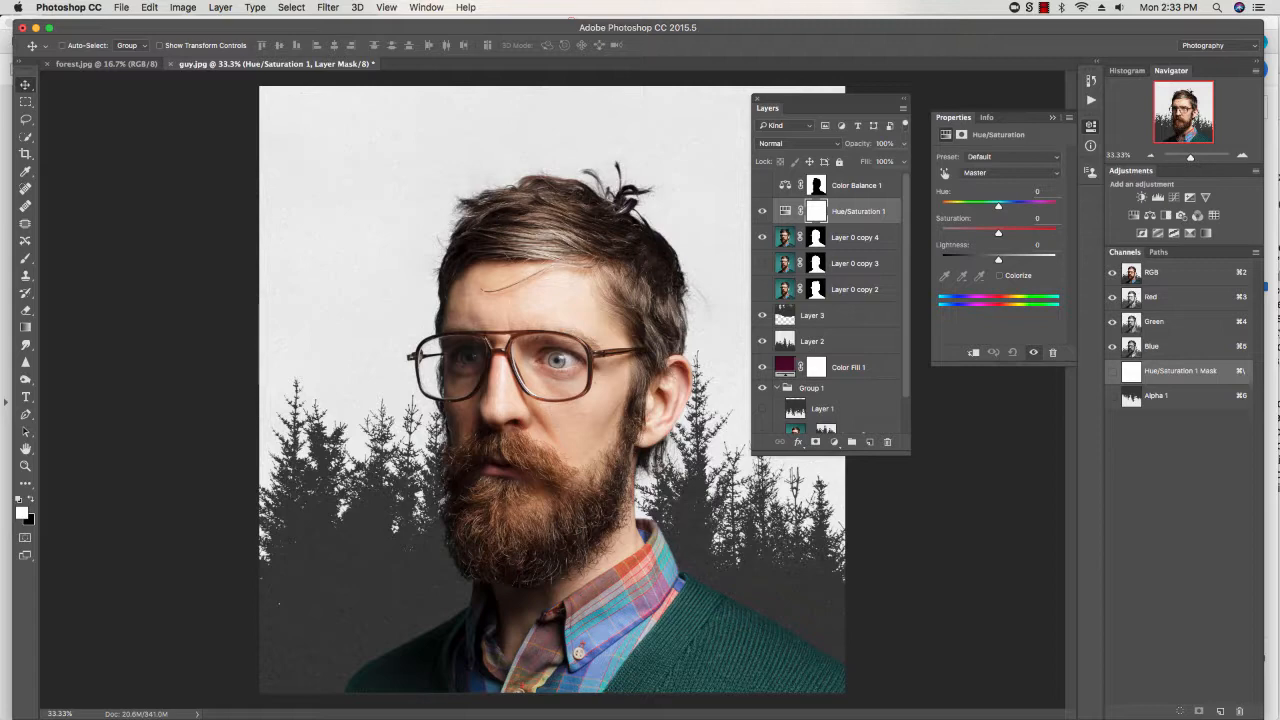
{"action": "mouse_move", "coordinate": [998, 233]}
{"action": "left_mouse_down"}
{"action": "mouse_move", "coordinate": [942, 233]}
{"action": "mouse_move", "coordinate": [1056, 233]}
{"action": "mouse_move", "coordinate": [940, 233]}
{"action": "mouse_move", "coordinate": [998, 235]}
{"action": "left_mouse_up"}
{"action": "left_click_drag", "start_coordinate": [861, 215], "coordinate": [888, 441]}
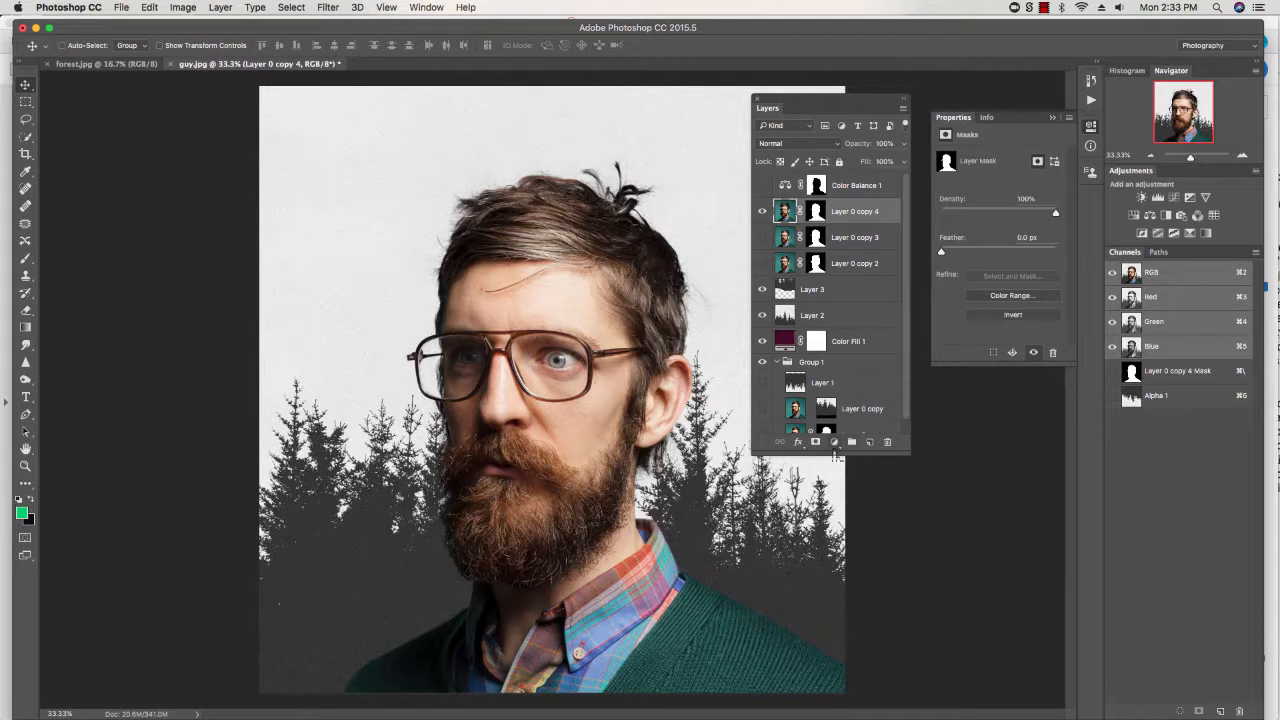
Step: Add a Black & White adjustment above Layer 0 copy 4 with Reds -17, Yellows 3, Greens 111, Cyans -98 and Blues -81
{"action": "left_click", "coordinate": [834, 441]}
{"action": "left_click", "coordinate": [870, 585]}
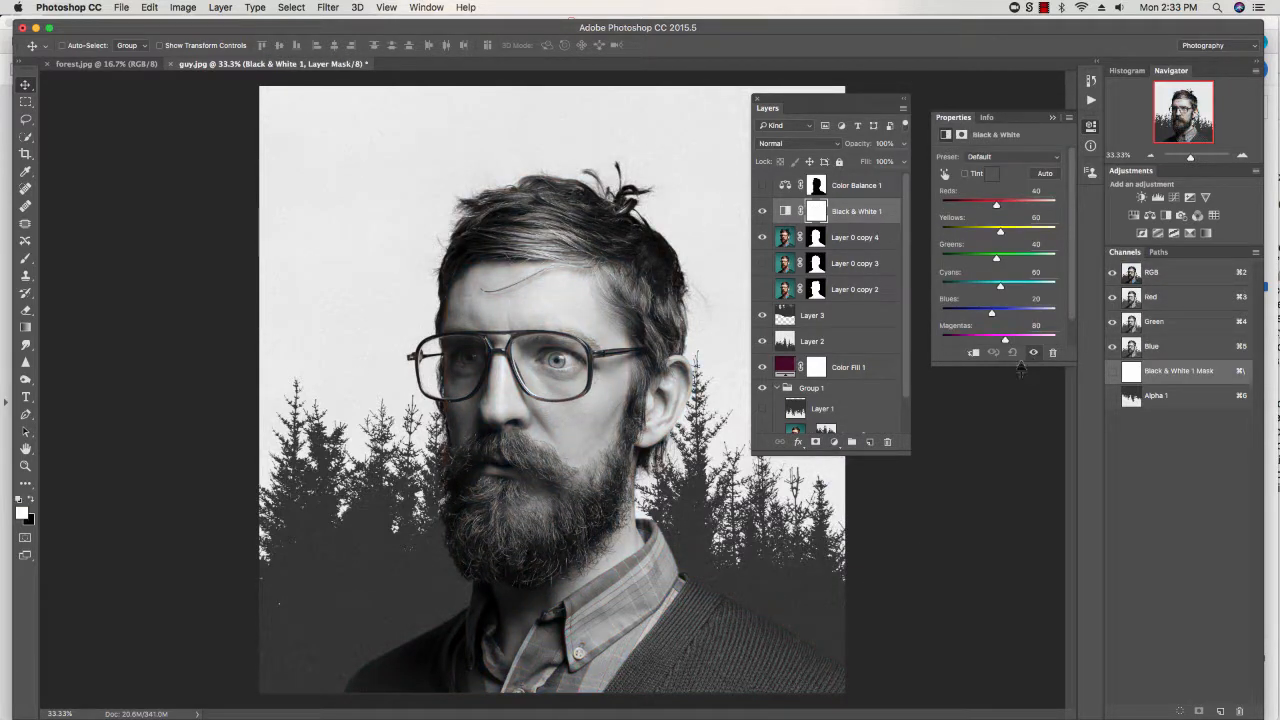
{"action": "left_click_drag", "start_coordinate": [1022, 365], "coordinate": [1022, 533]}
{"action": "left_click_drag", "start_coordinate": [996, 205], "coordinate": [968, 313]}
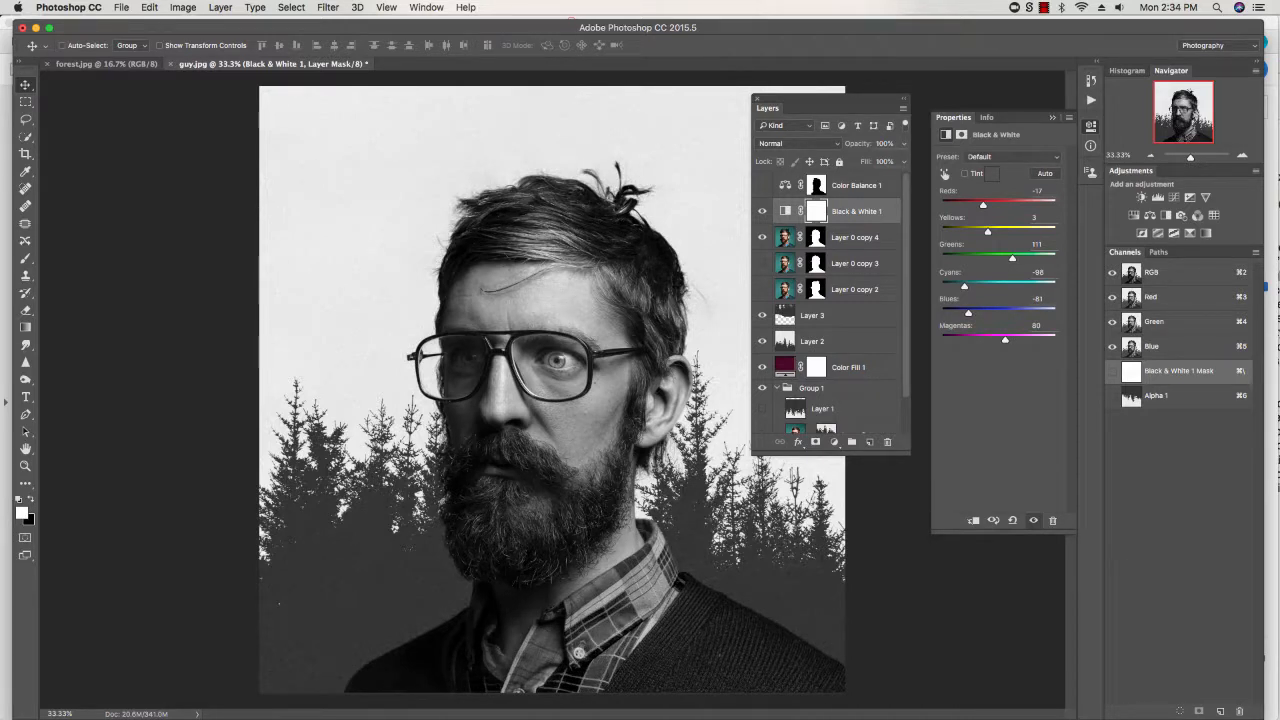
Step: Set the Black & White adjustment's Magentas to -197, Cyans to -95 and Greens to 67, and target the composite RGB channel
{"action": "left_click_drag", "start_coordinate": [1005, 339], "coordinate": [942, 339]}
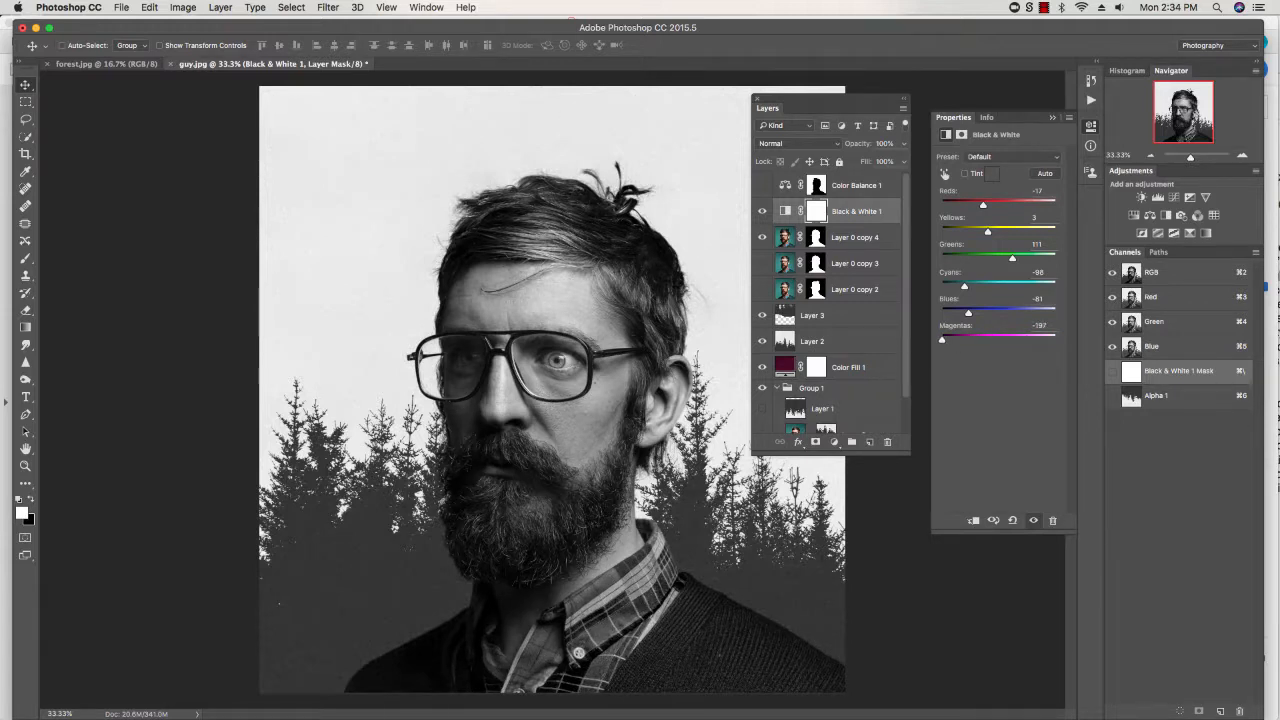
{"action": "mouse_move", "coordinate": [964, 286]}
{"action": "left_mouse_down"}
{"action": "mouse_move", "coordinate": [948, 286]}
{"action": "mouse_move", "coordinate": [965, 286]}
{"action": "left_mouse_up"}
{"action": "mouse_move", "coordinate": [1008, 258]}
{"action": "left_mouse_down"}
{"action": "mouse_move", "coordinate": [1024, 258]}
{"action": "mouse_move", "coordinate": [1011, 258]}
{"action": "left_mouse_up"}
{"action": "key", "text": "super+2"}
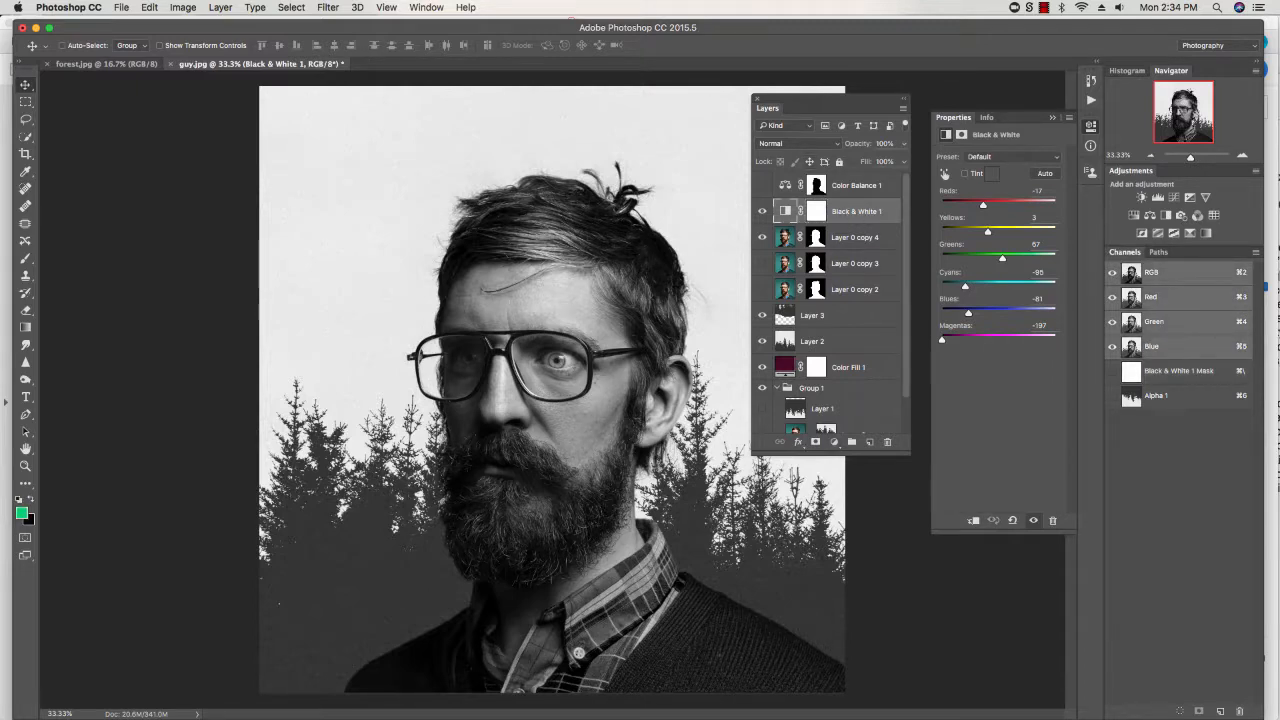
Step: Blend the Black & White adjustment layer with Multiply at 45% opacity
{"action": "left_click", "coordinate": [798, 143]}
{"action": "left_click", "coordinate": [808, 185]}
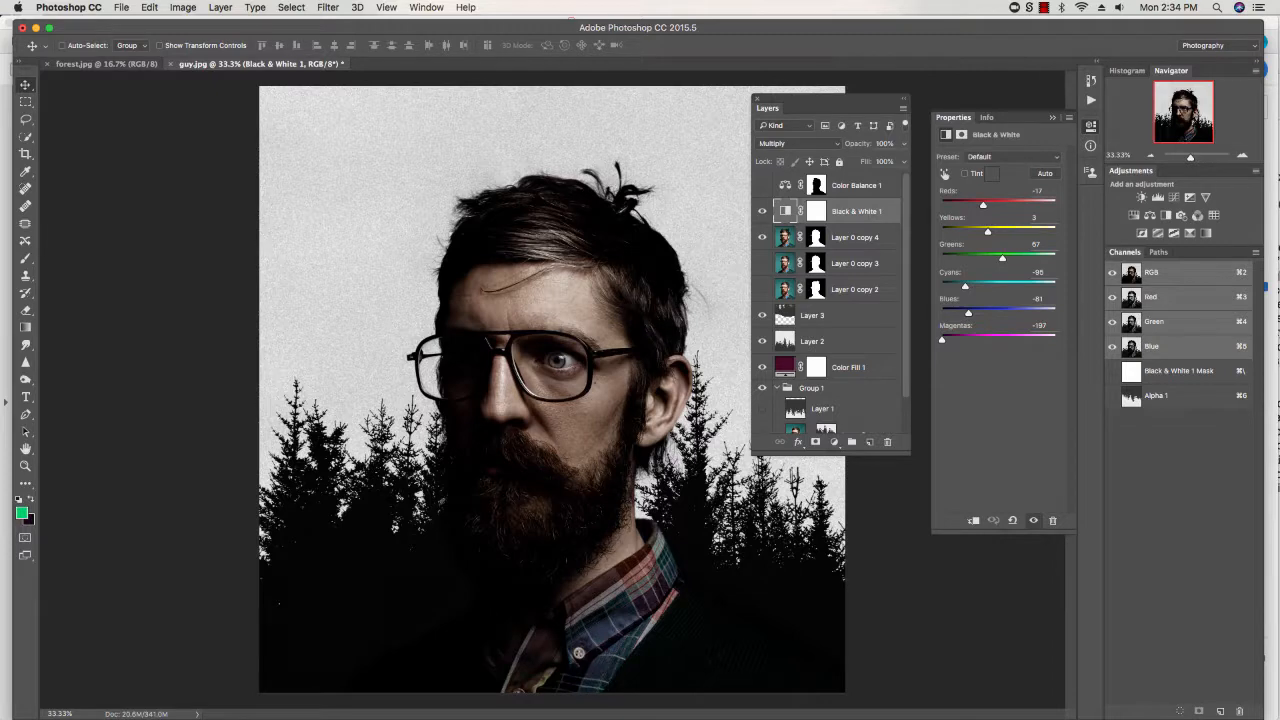
{"action": "left_click", "coordinate": [904, 144]}
{"action": "left_click_drag", "start_coordinate": [902, 161], "coordinate": [866, 161]}
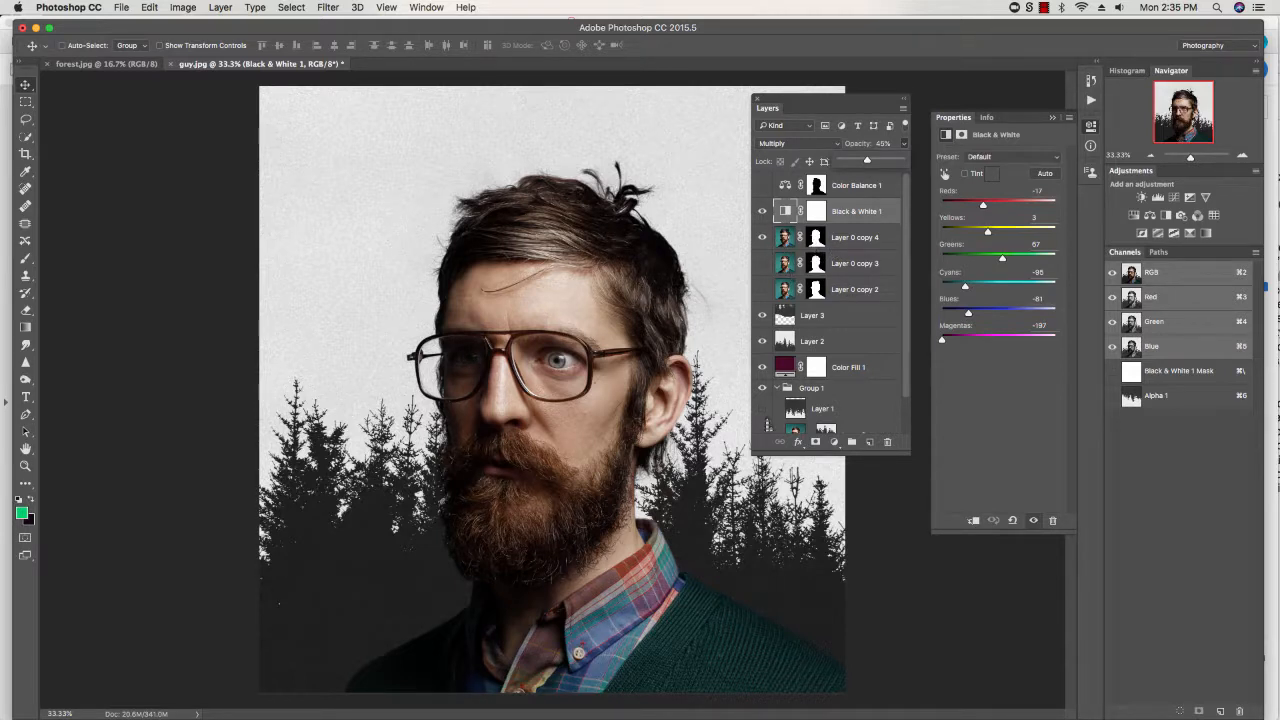
Step: Try inverting the layer mask of Layer 0 copy 4, and invert it back each time
{"action": "key", "text": "super+Tab"}
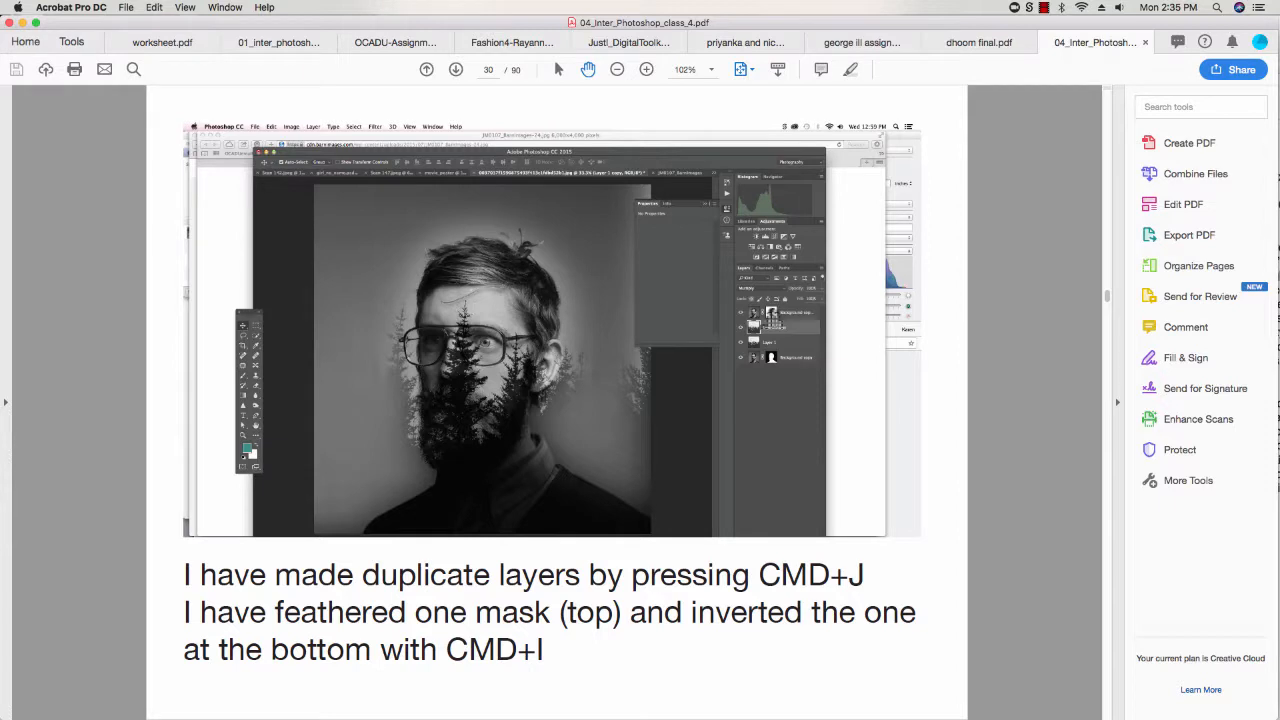
{"action": "key", "text": "super+Tab"}
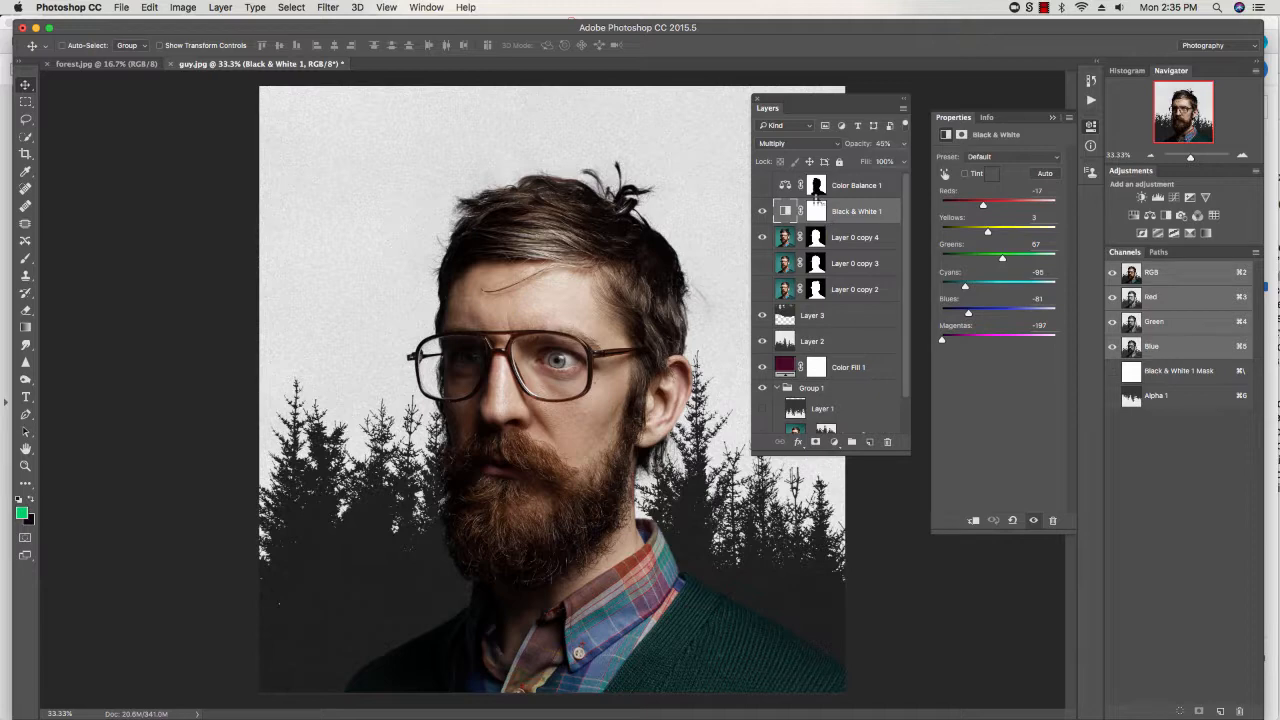
{"action": "left_click", "coordinate": [817, 192]}
{"action": "left_click", "coordinate": [818, 244]}
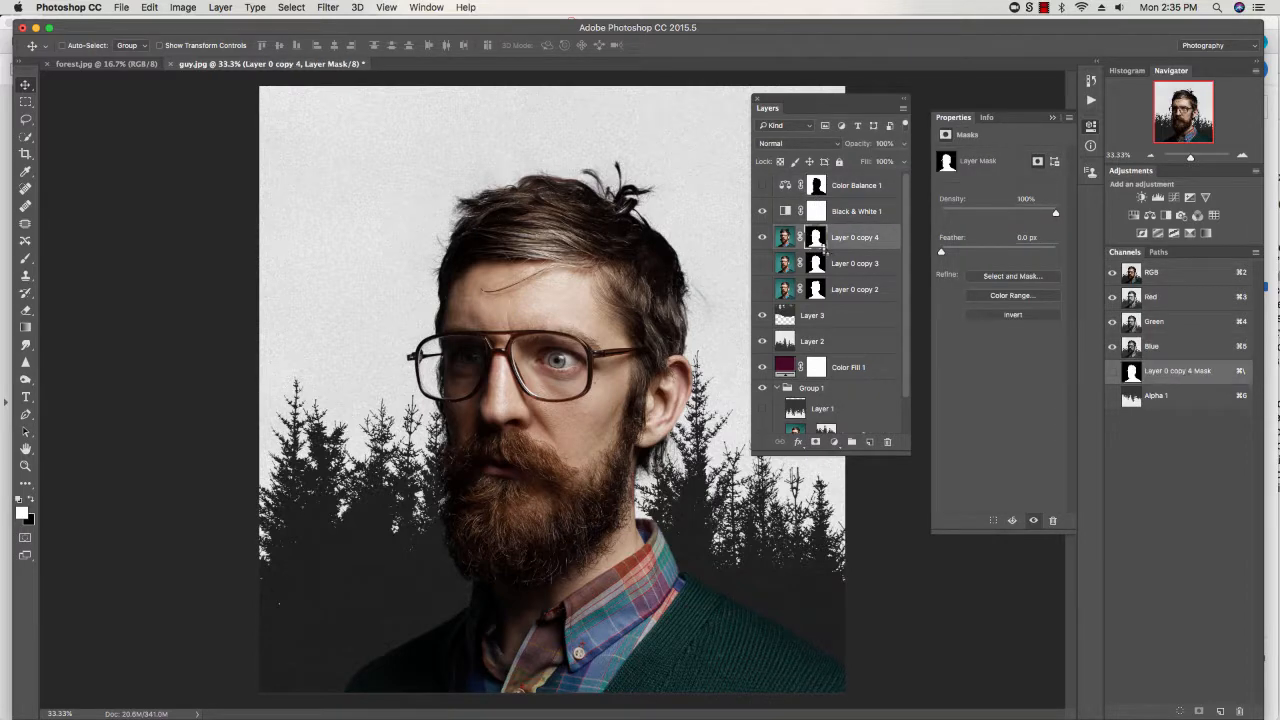
{"action": "key", "text": "super+i"}
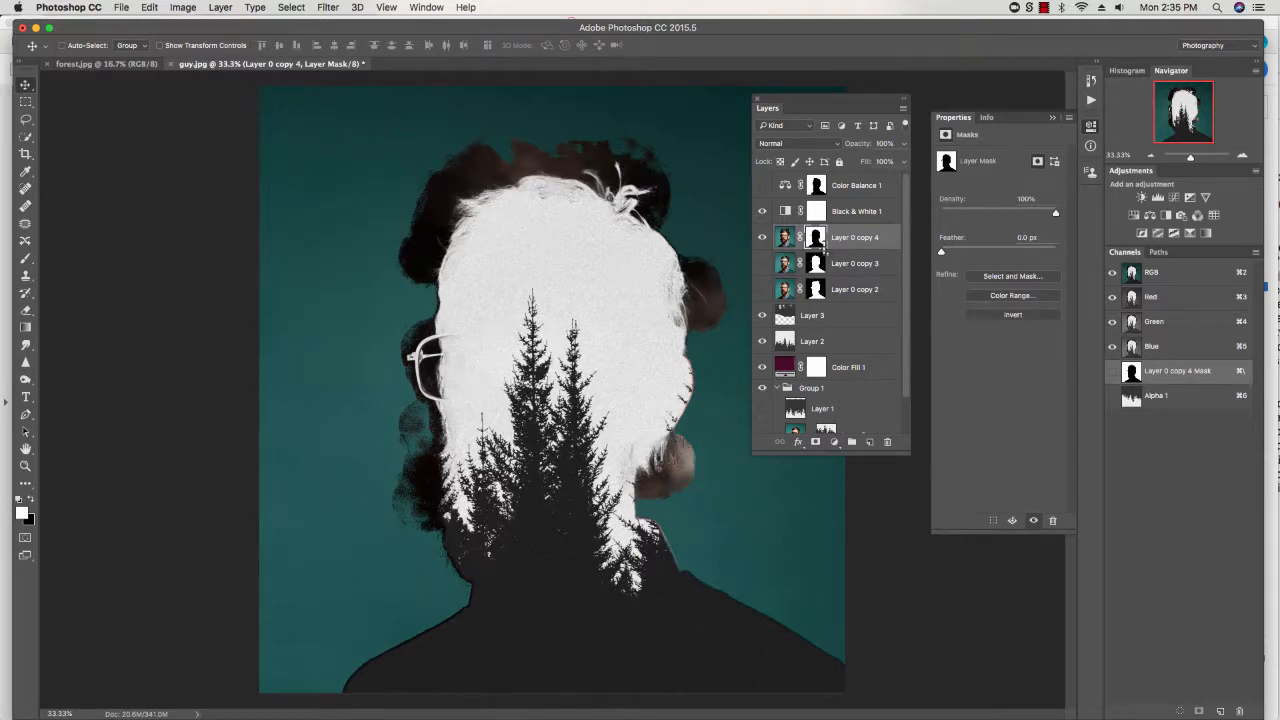
{"action": "key", "text": "super"}
{"action": "left_click", "coordinate": [816, 240], "text": "alt"}
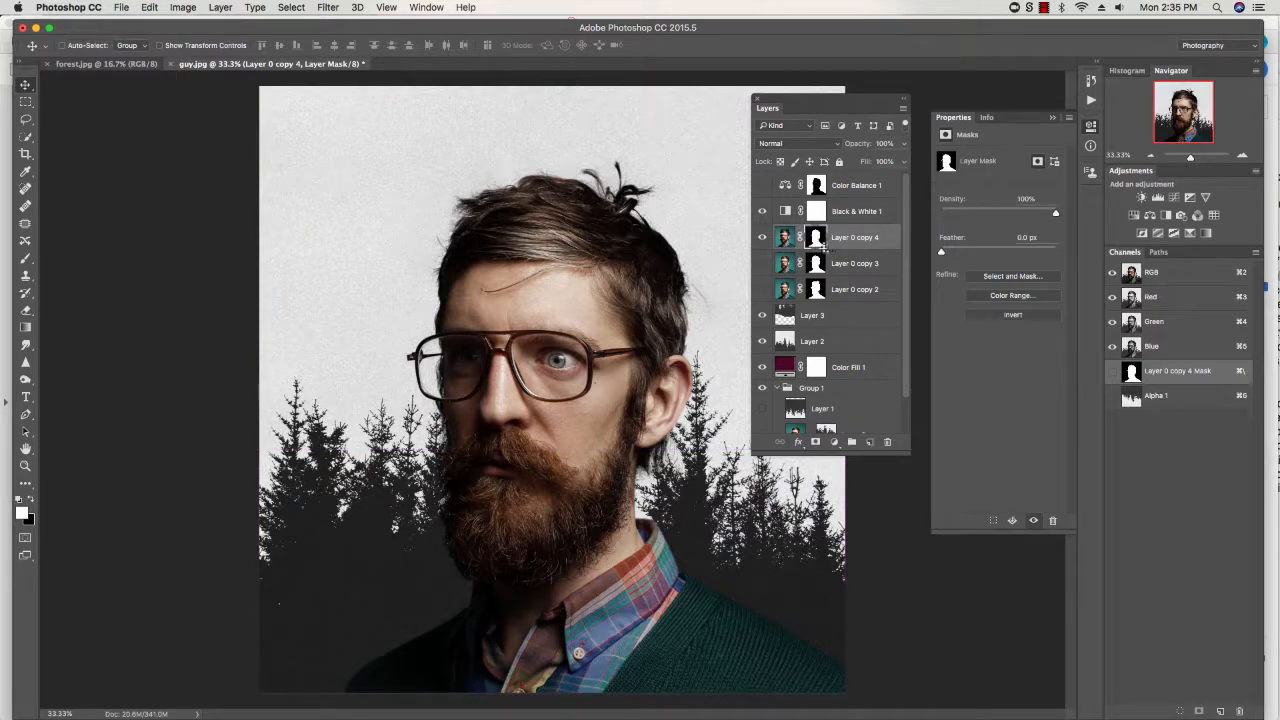
{"action": "key", "text": "super"}
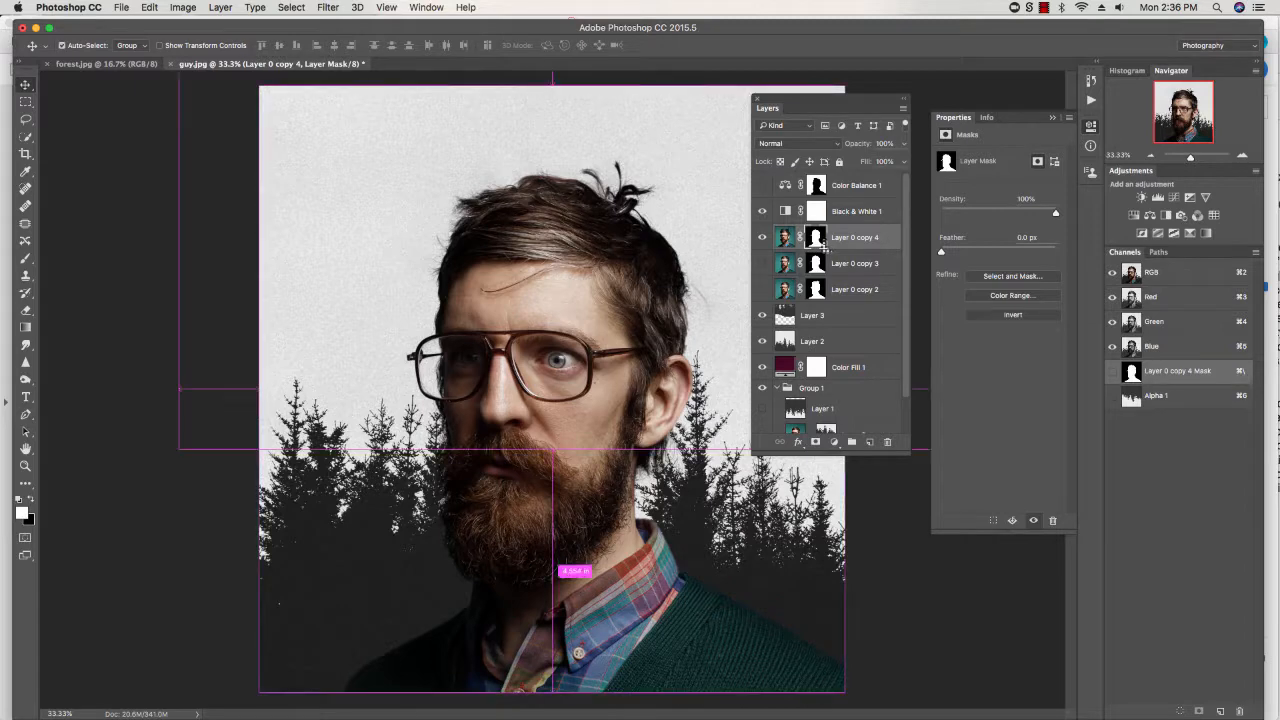
{"action": "key", "text": "super+i"}
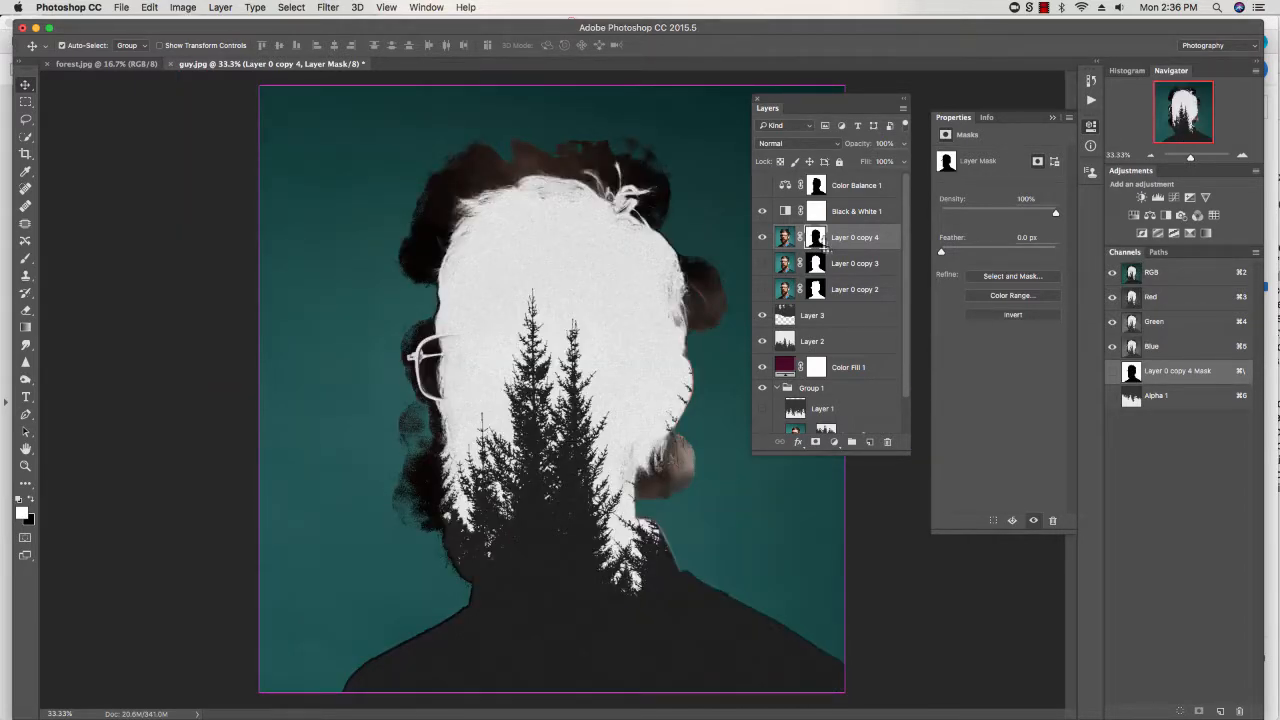
{"action": "key", "text": "super+i"}
Step: Switch to Acrobat and read pages 31 and 32 of the class PDF on layer visibility and rotating a tree layer, and return to Photoshop
{"action": "key", "text": "super+Tab"}
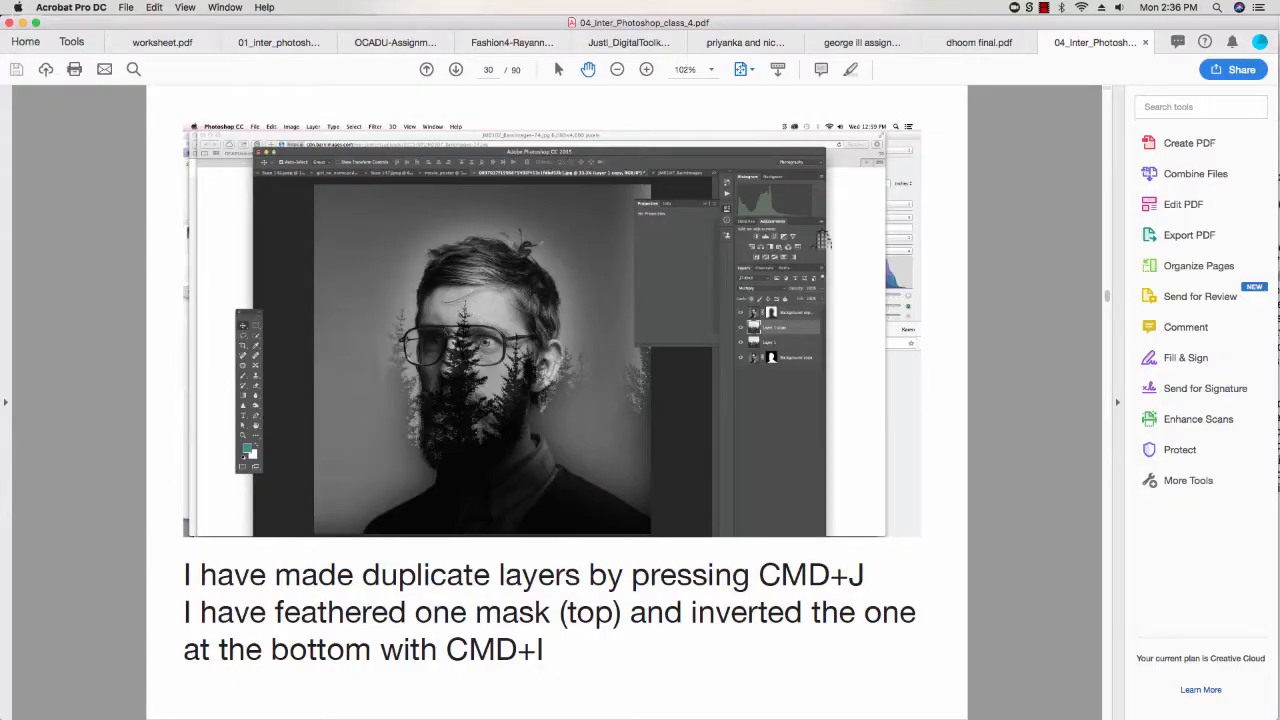
{"action": "left_click", "coordinate": [455, 69]}
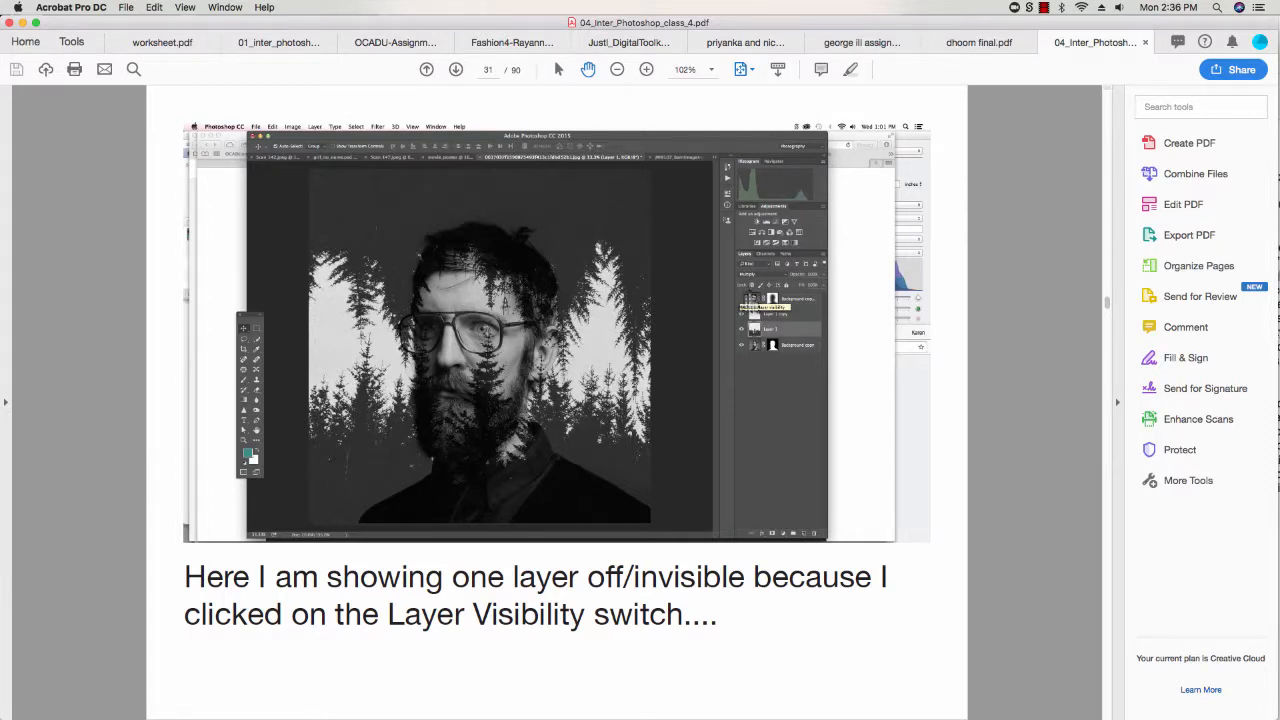
{"action": "left_click", "coordinate": [455, 72]}
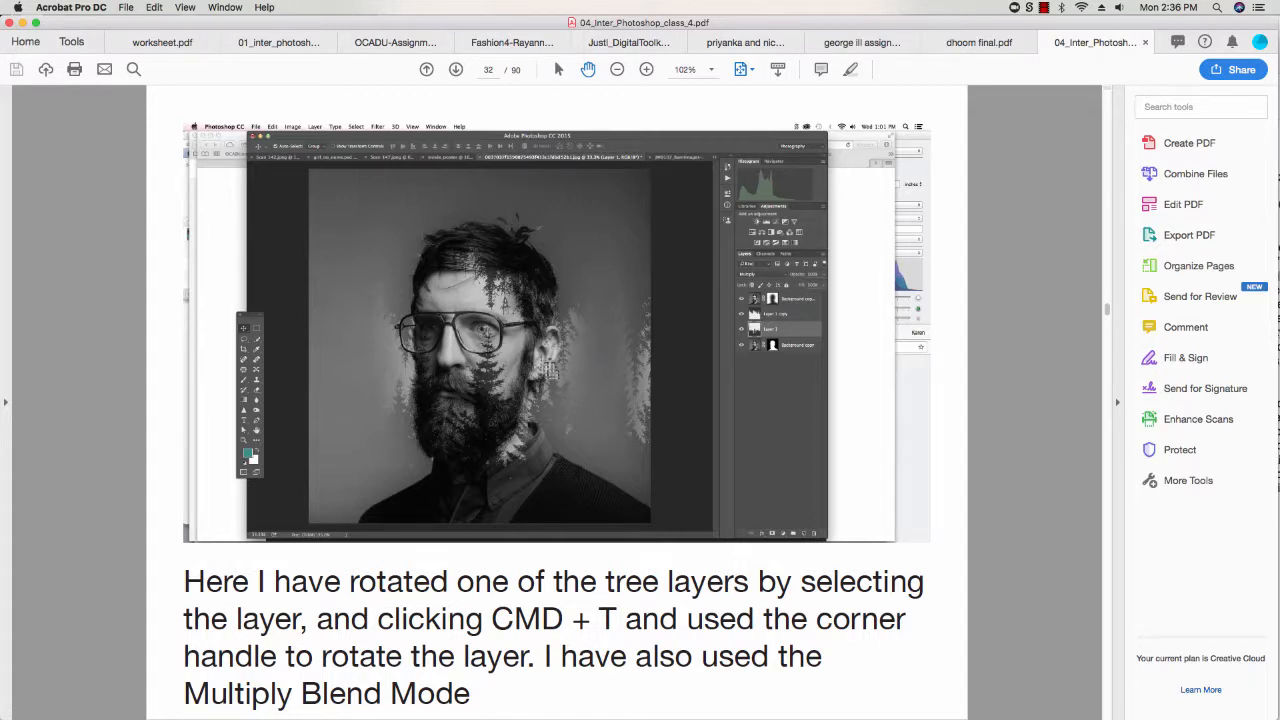
{"action": "key", "text": "super+Tab"}
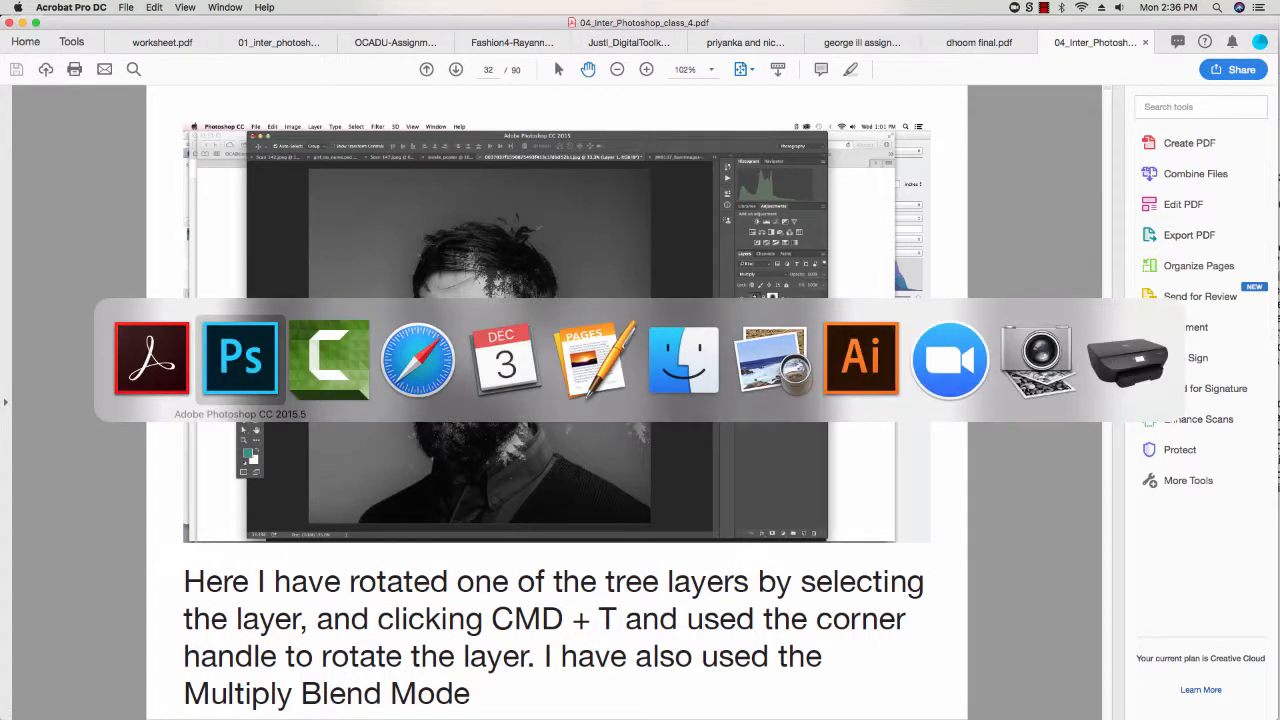
Step: Delete Layer 3 and replace it with a duplicate of Layer 2 flipped upside down at about -80% width and -94% height
{"action": "left_click", "coordinate": [814, 318]}
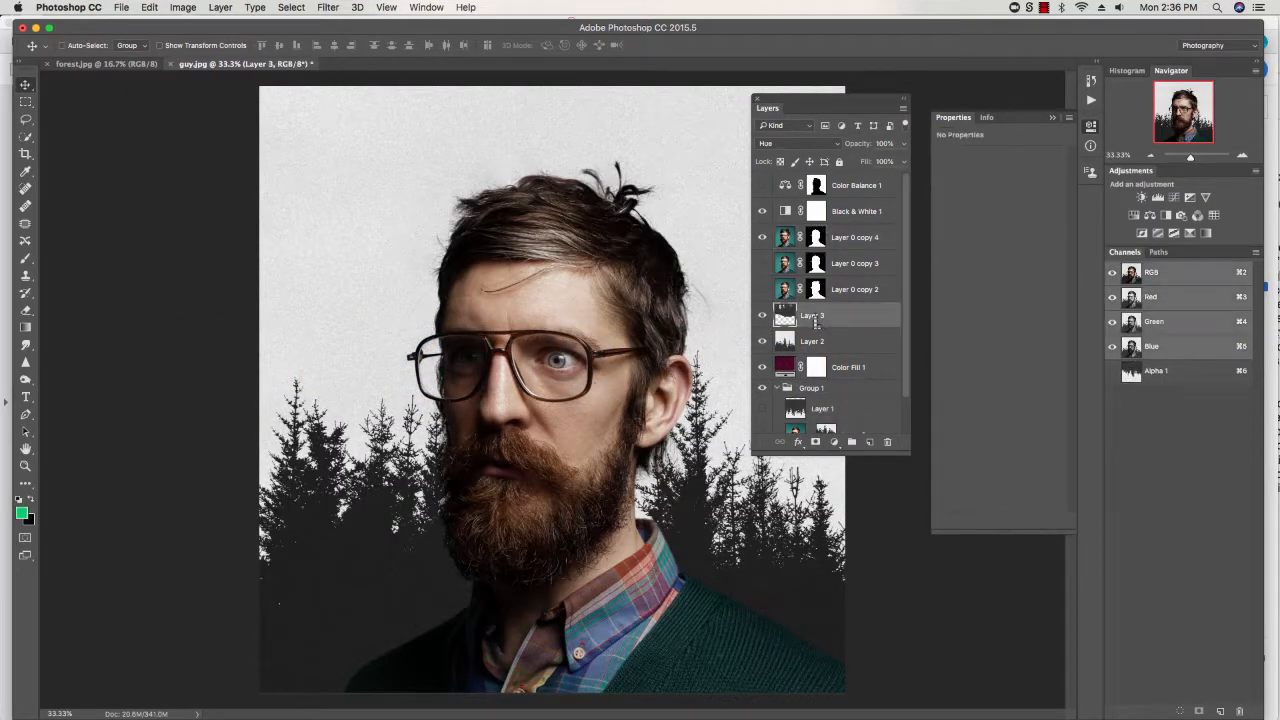
{"action": "key", "text": "Delete"}
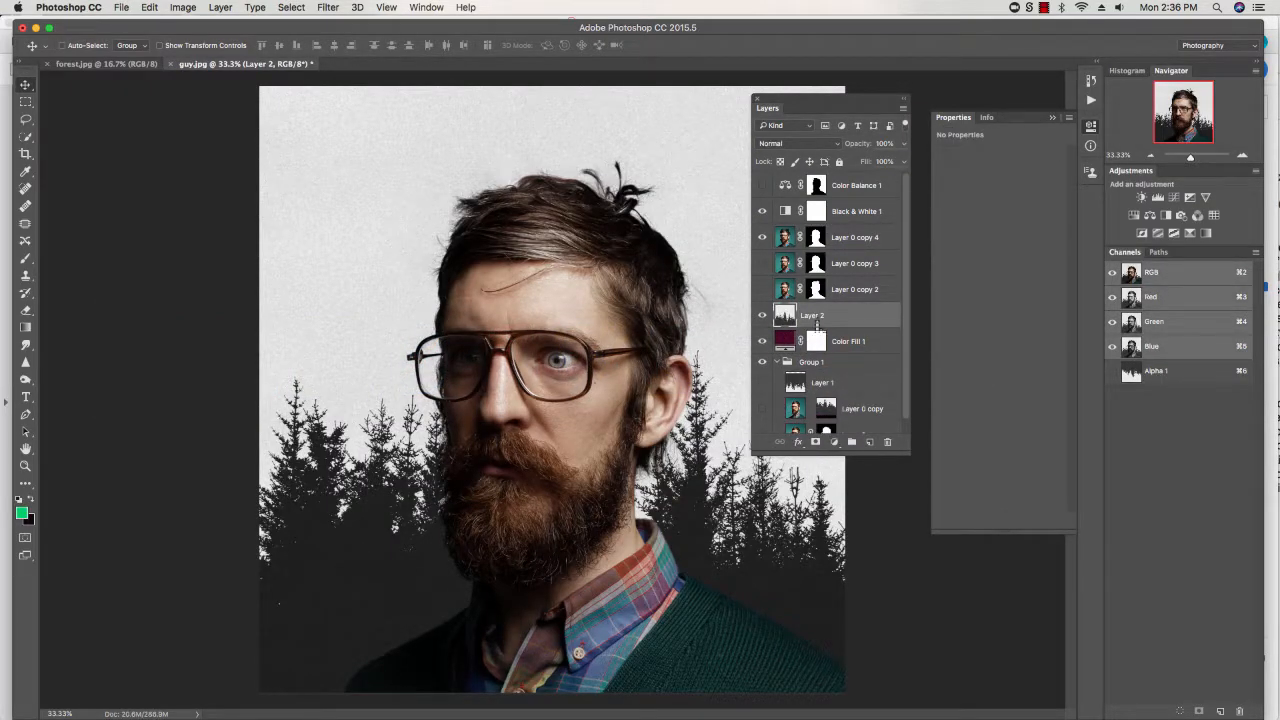
{"action": "key", "text": "super+j"}
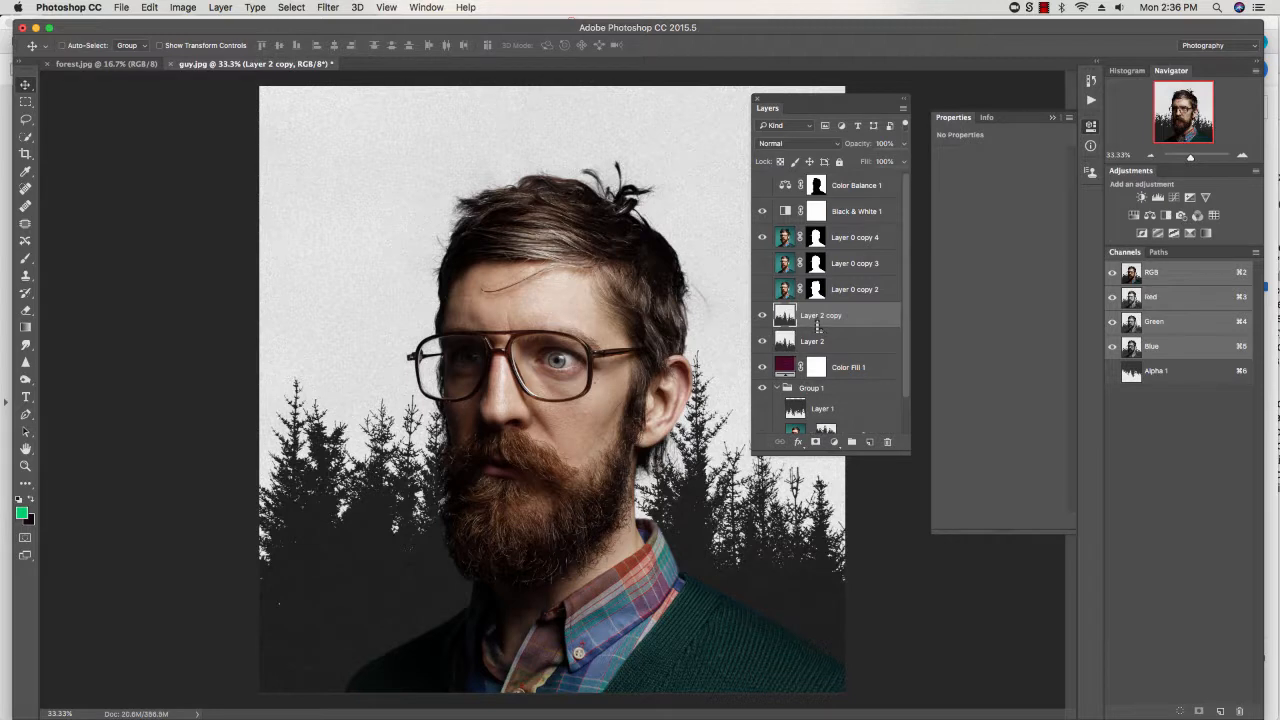
{"action": "key", "text": "super+t"}
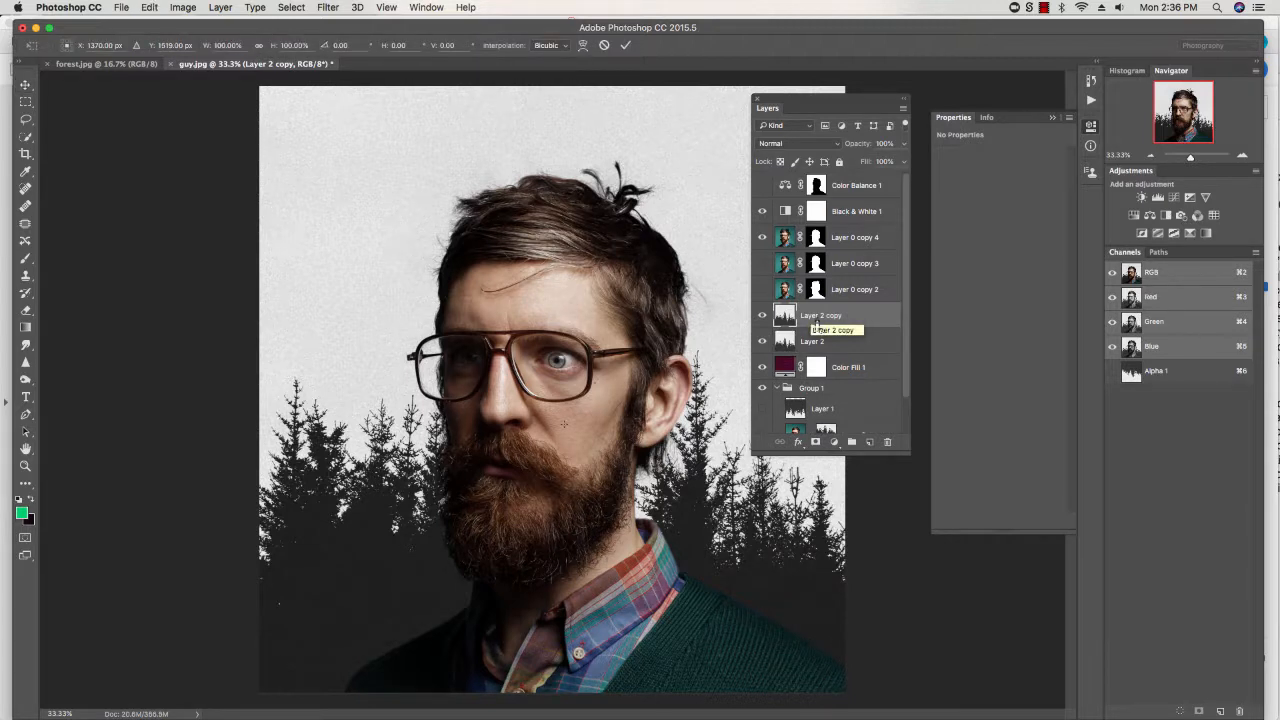
{"action": "key", "text": "super+minus"}
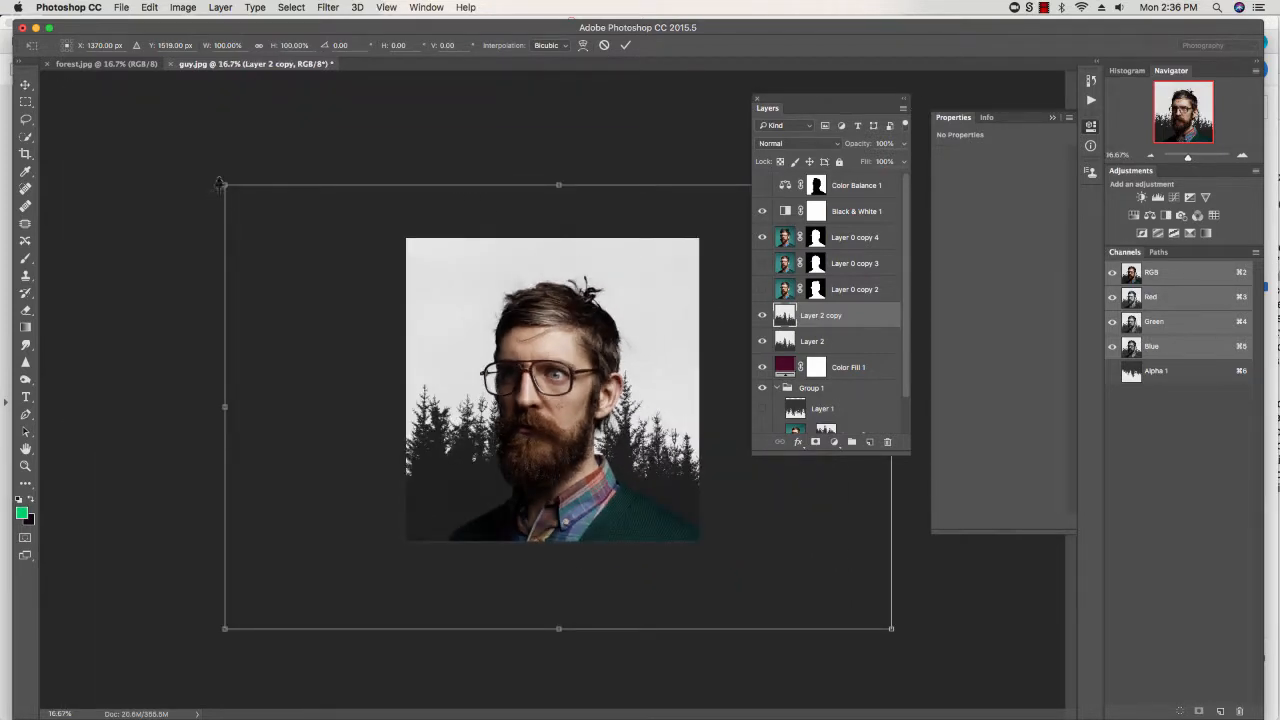
{"action": "left_click_drag", "start_coordinate": [228, 192], "coordinate": [800, 557]}
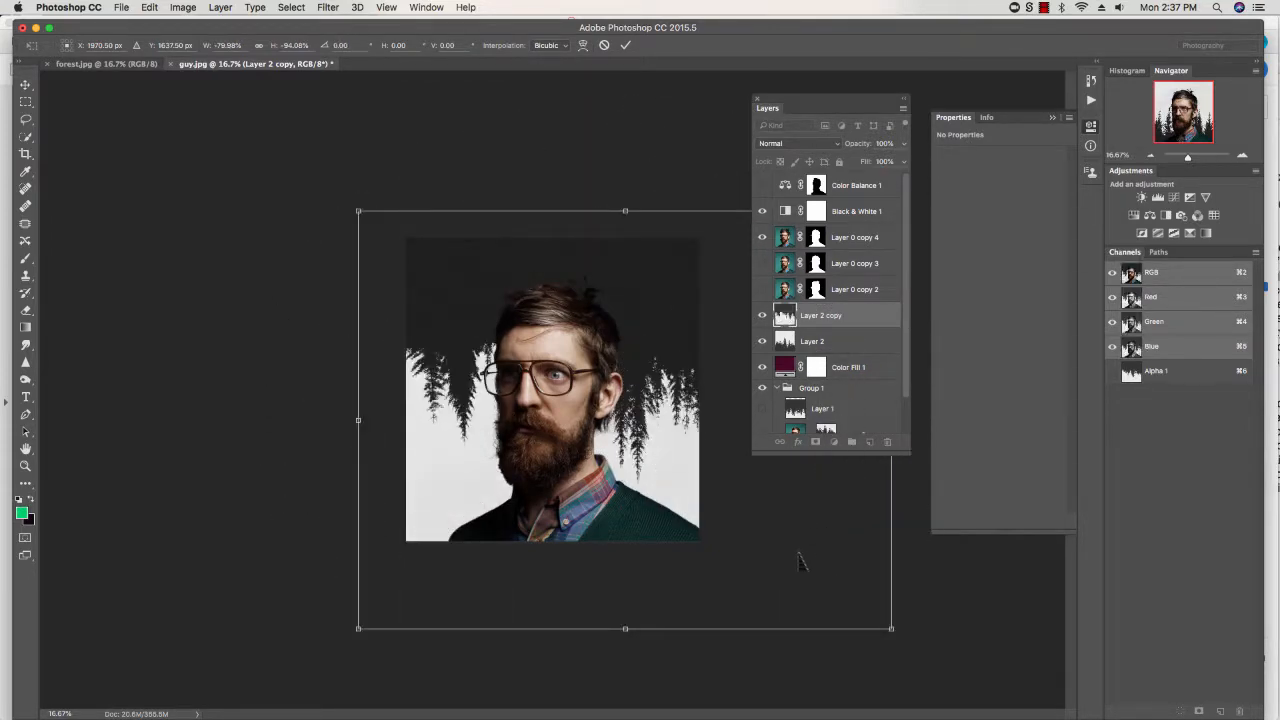
{"action": "key", "text": "Return"}
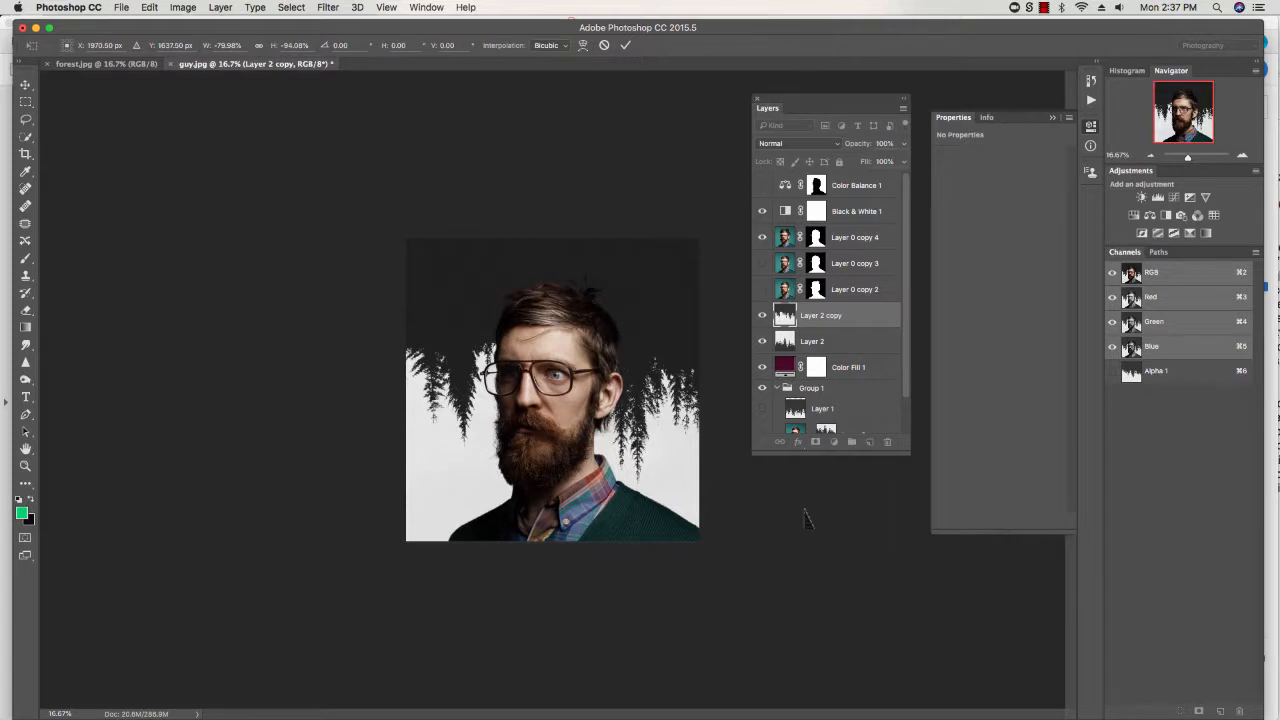
Step: Blend Layer 2 copy with Multiply and move it up so its inverted trees hang from the image's upper edge
{"action": "left_click", "coordinate": [840, 345]}
{"action": "left_click", "coordinate": [762, 316]}
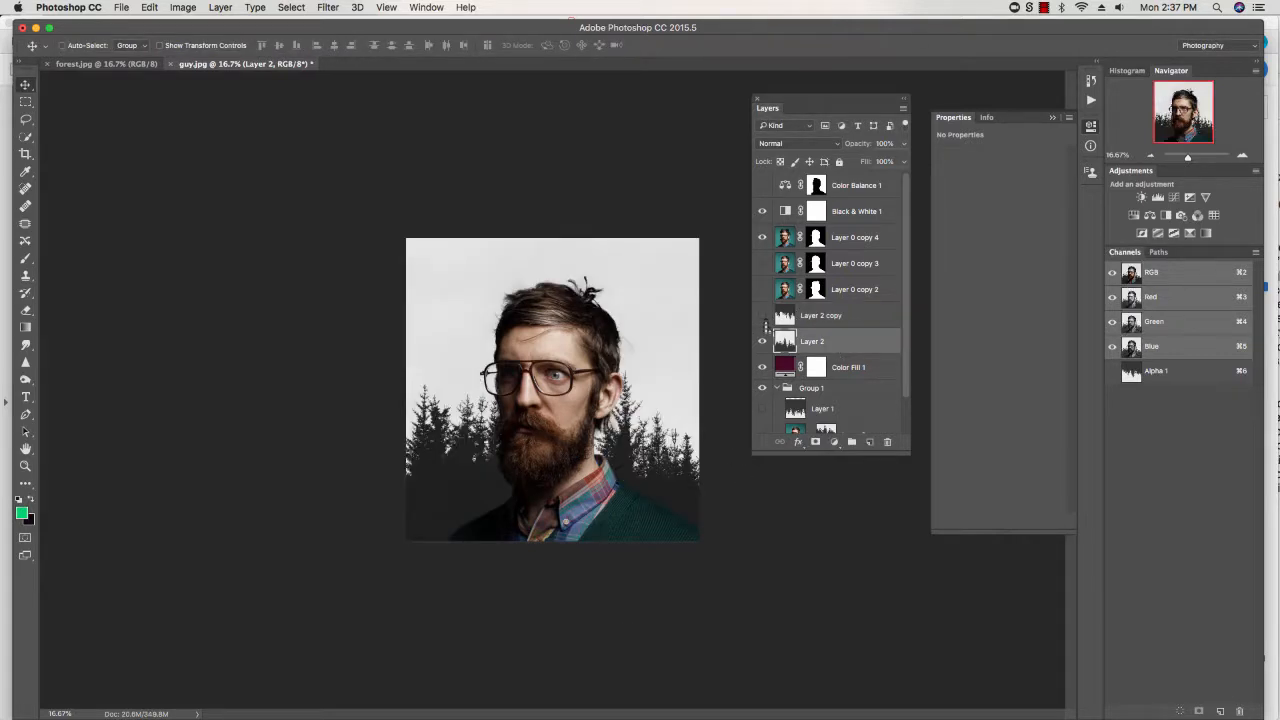
{"action": "left_click", "coordinate": [762, 316]}
{"action": "left_click", "coordinate": [824, 318]}
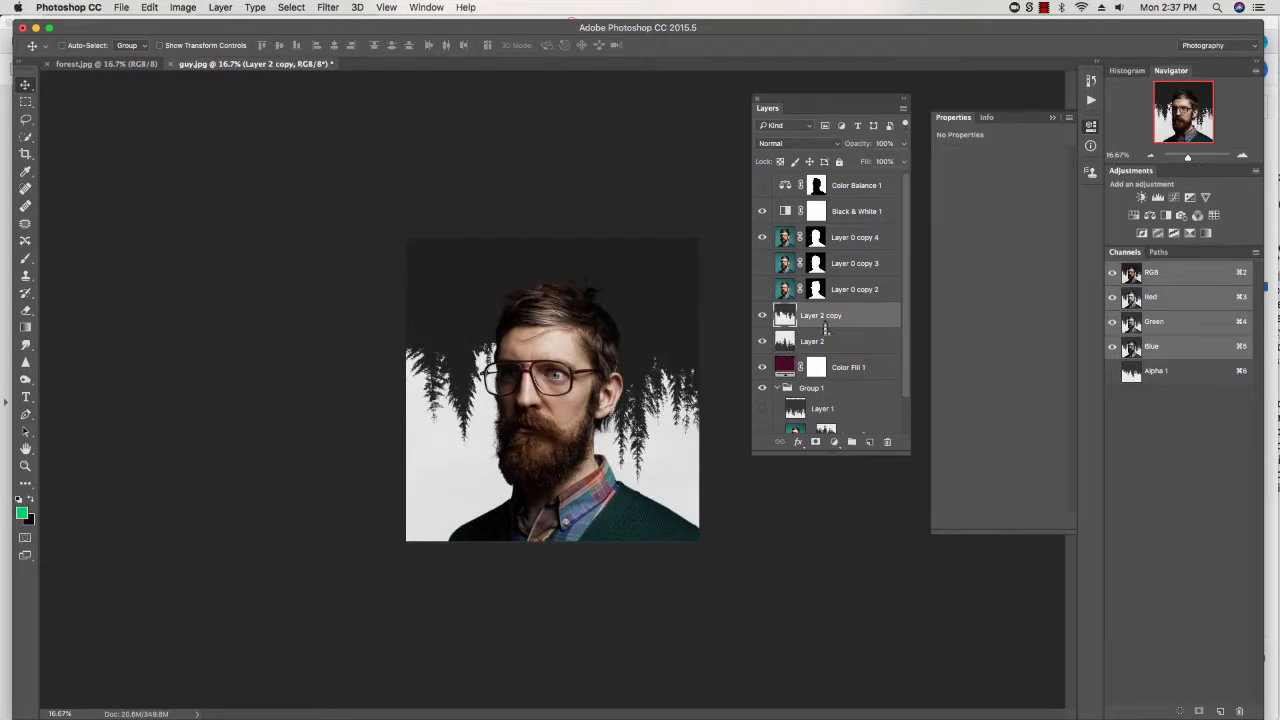
{"action": "left_click", "coordinate": [798, 143]}
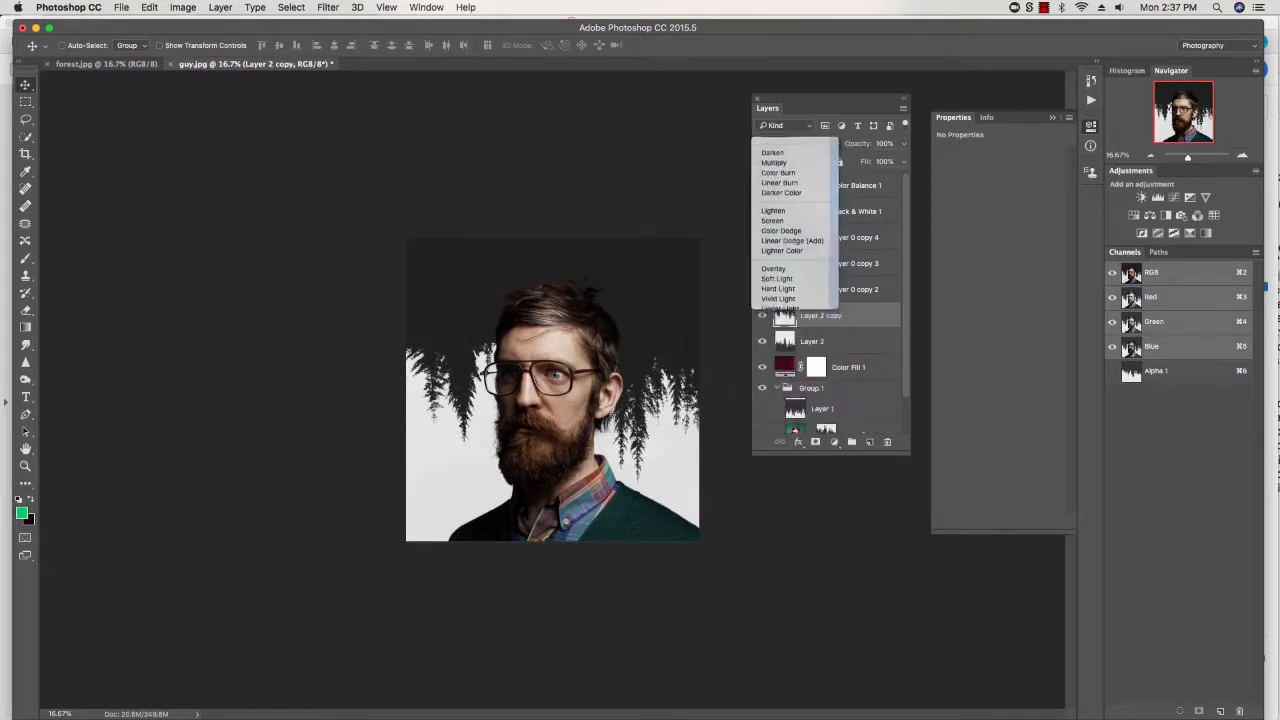
{"action": "left_click", "coordinate": [786, 186]}
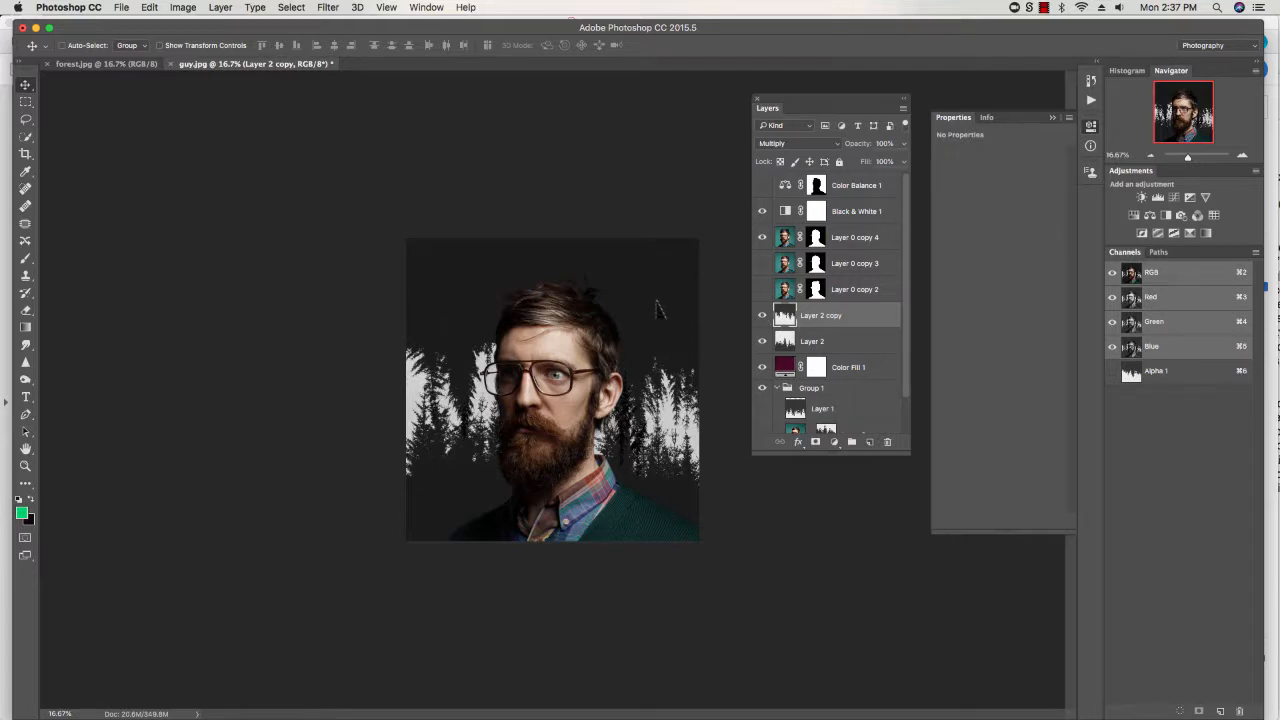
{"action": "left_click_drag", "start_coordinate": [657, 310], "coordinate": [656, 240]}
{"action": "mouse_move", "coordinate": [685, 492]}
{"action": "left_mouse_down"}
{"action": "mouse_move", "coordinate": [680, 505]}
{"action": "mouse_move", "coordinate": [700, 470]}
{"action": "mouse_move", "coordinate": [702, 497]}
{"action": "mouse_move", "coordinate": [700, 482]}
{"action": "left_mouse_up"}
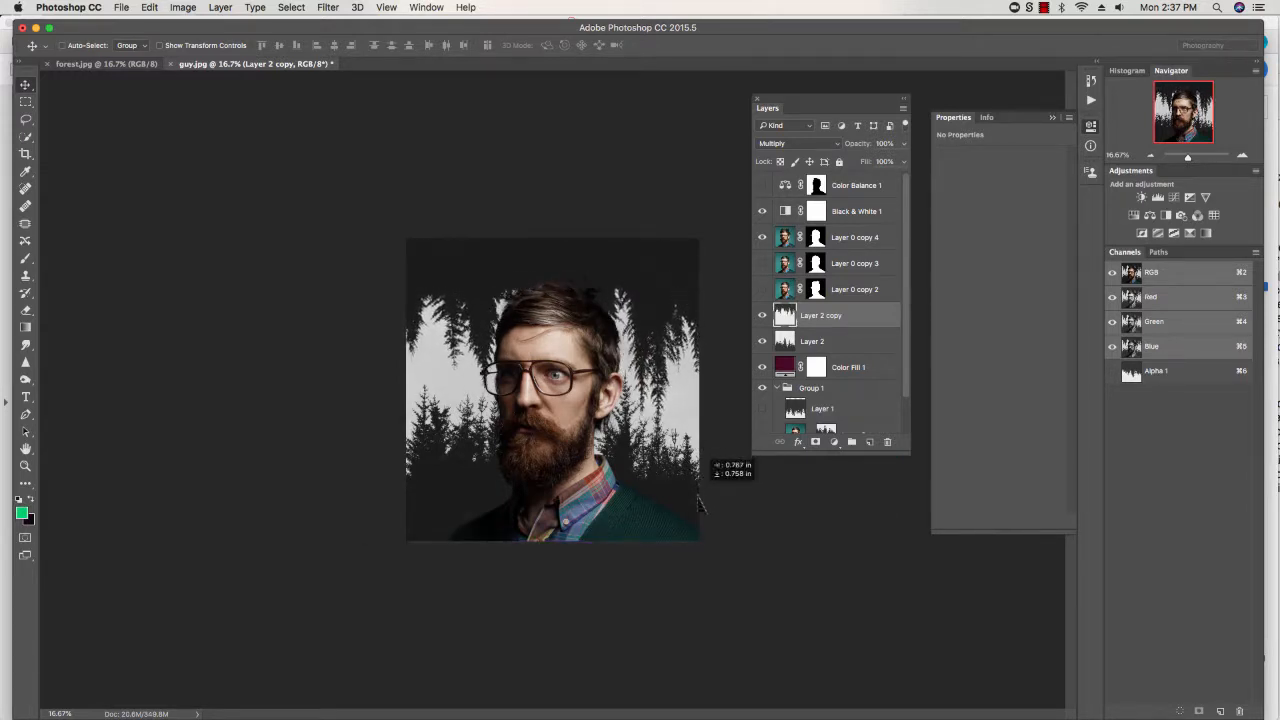
Step: Reposition Layer 2 so its upright trees sit lower in the image behind the man's shoulders
{"action": "left_click", "coordinate": [821, 344]}
{"action": "left_click_drag", "start_coordinate": [418, 500], "coordinate": [421, 499]}
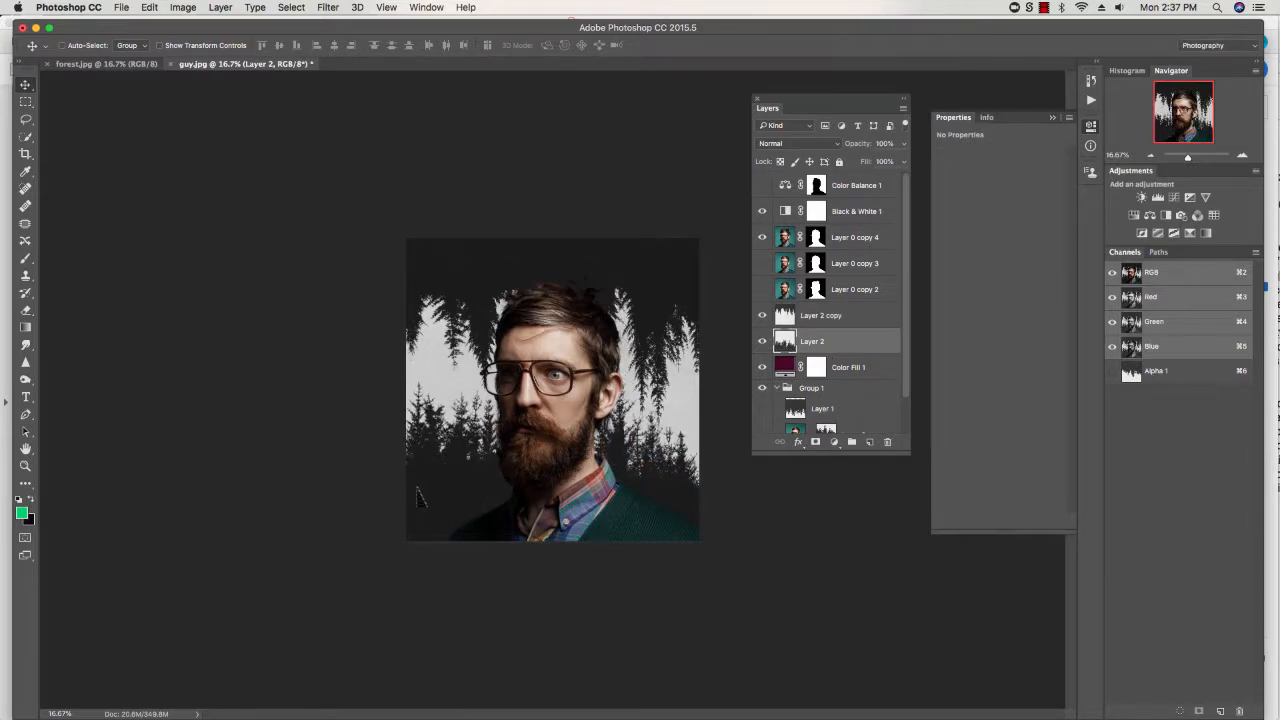
{"action": "mouse_move", "coordinate": [466, 285]}
{"action": "left_mouse_down"}
{"action": "mouse_move", "coordinate": [470, 258]}
{"action": "mouse_move", "coordinate": [484, 326]}
{"action": "mouse_move", "coordinate": [470, 254]}
{"action": "mouse_move", "coordinate": [474, 279]}
{"action": "left_mouse_up"}
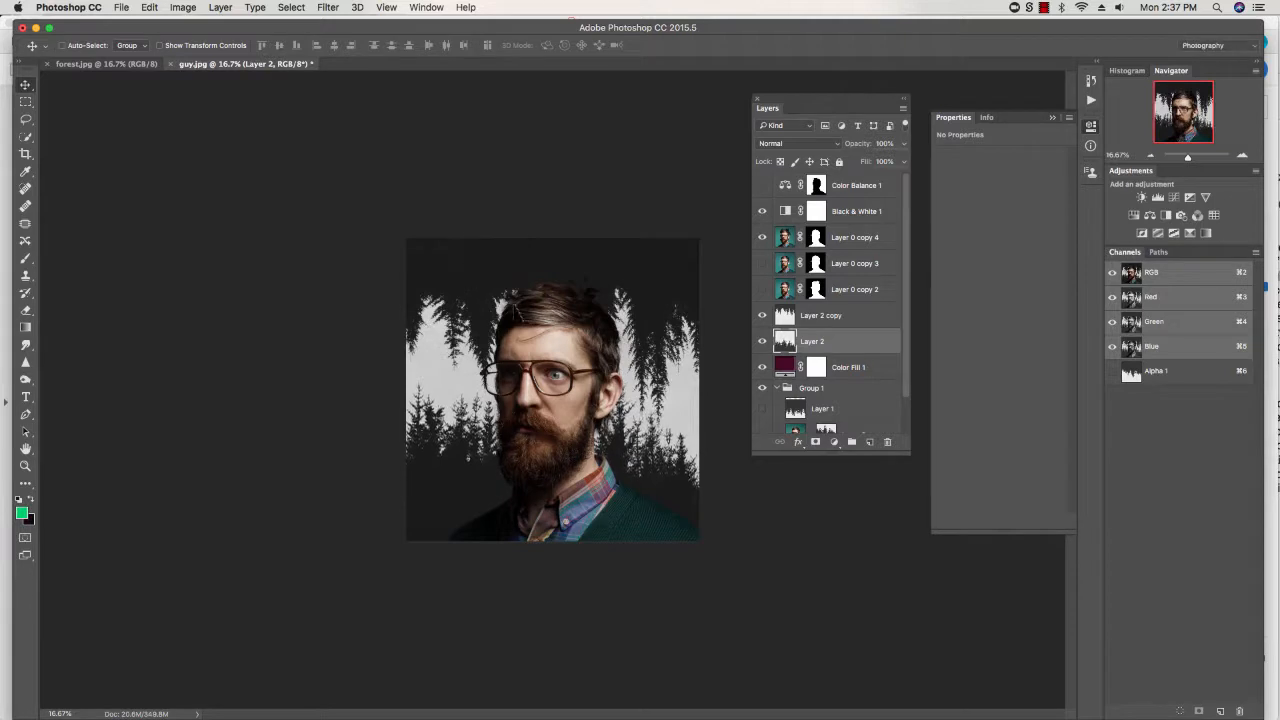
{"action": "left_click_drag", "start_coordinate": [540, 328], "coordinate": [541, 340]}
{"action": "left_click_drag", "start_coordinate": [593, 510], "coordinate": [588, 530]}
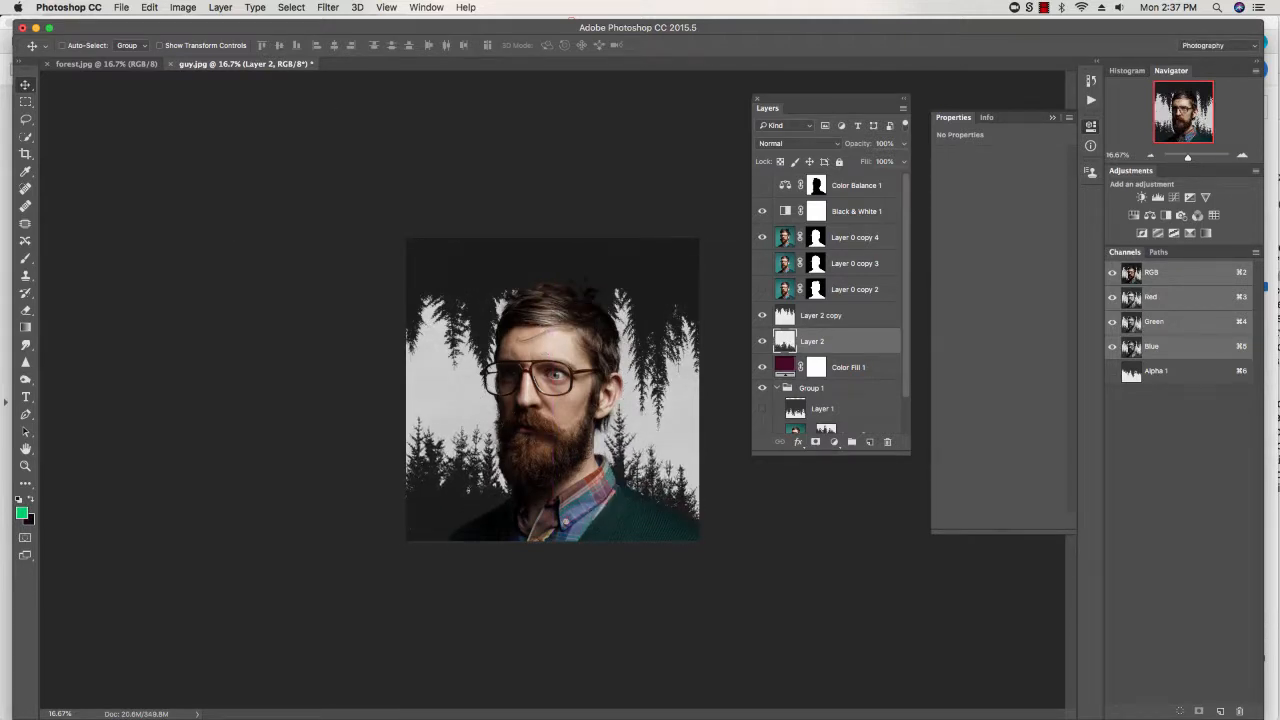
Step: Reposition the hanging trees of Layer 2 copy and shift the Layer 0 copy 4 portrait slightly down and to the left
{"action": "key", "text": "alt+bracketright"}
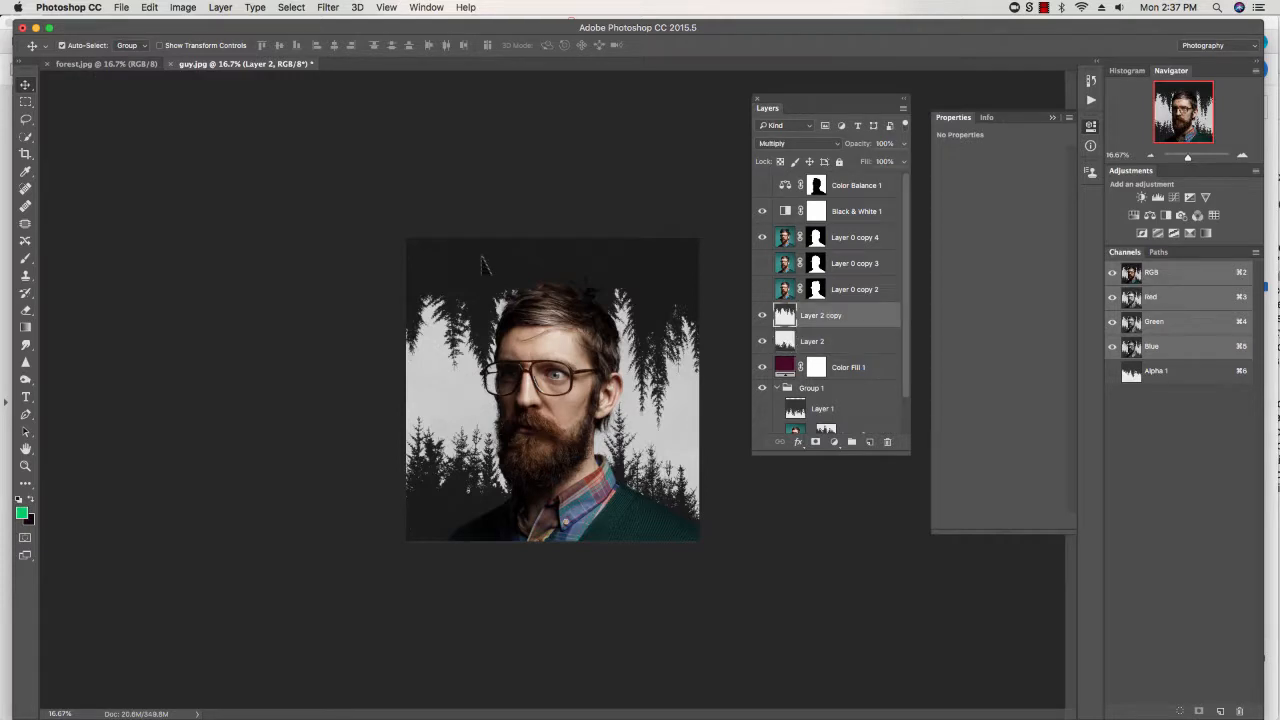
{"action": "mouse_move", "coordinate": [487, 265]}
{"action": "left_mouse_down"}
{"action": "mouse_move", "coordinate": [484, 312]}
{"action": "mouse_move", "coordinate": [476, 243]}
{"action": "mouse_move", "coordinate": [476, 257]}
{"action": "left_mouse_up"}
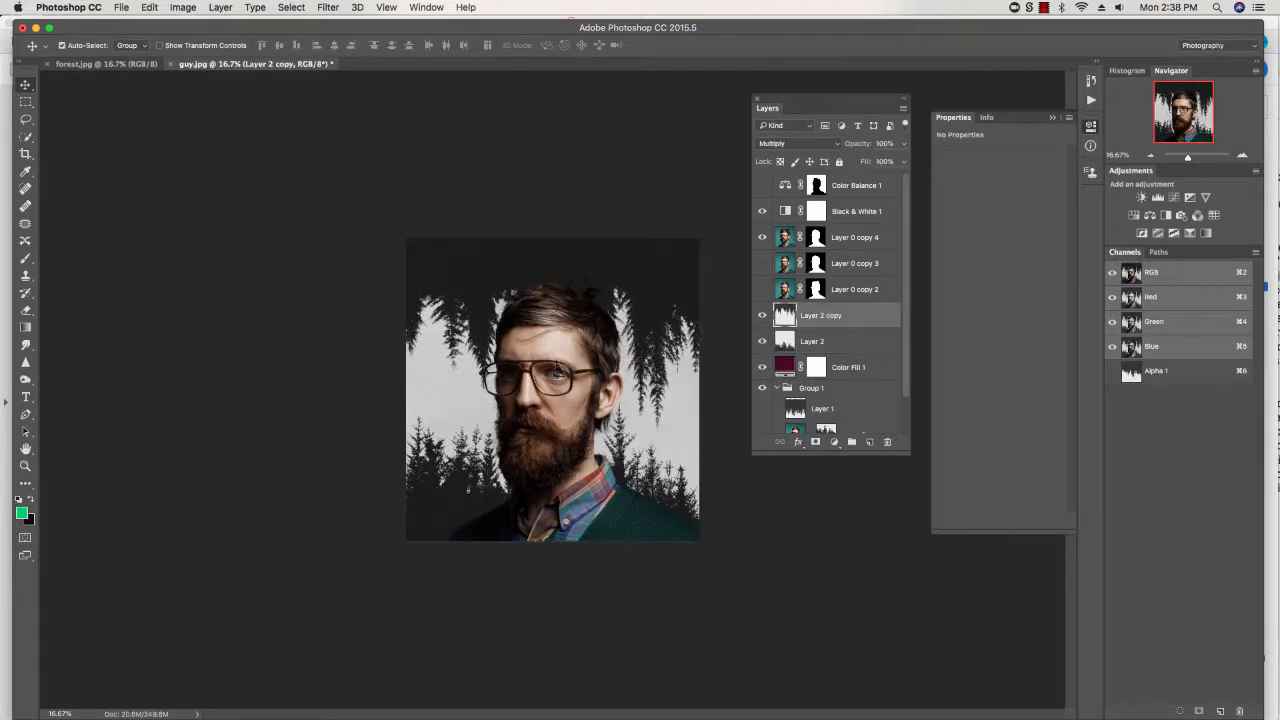
{"action": "left_click", "coordinate": [548, 357]}
{"action": "mouse_move", "coordinate": [548, 357]}
{"action": "left_mouse_down"}
{"action": "mouse_move", "coordinate": [562, 513]}
{"action": "mouse_move", "coordinate": [549, 327]}
{"action": "mouse_move", "coordinate": [553, 372]}
{"action": "left_mouse_up"}
{"action": "mouse_move", "coordinate": [429, 504]}
{"action": "left_mouse_down"}
{"action": "mouse_move", "coordinate": [420, 458]}
{"action": "mouse_move", "coordinate": [433, 494]}
{"action": "left_mouse_up"}
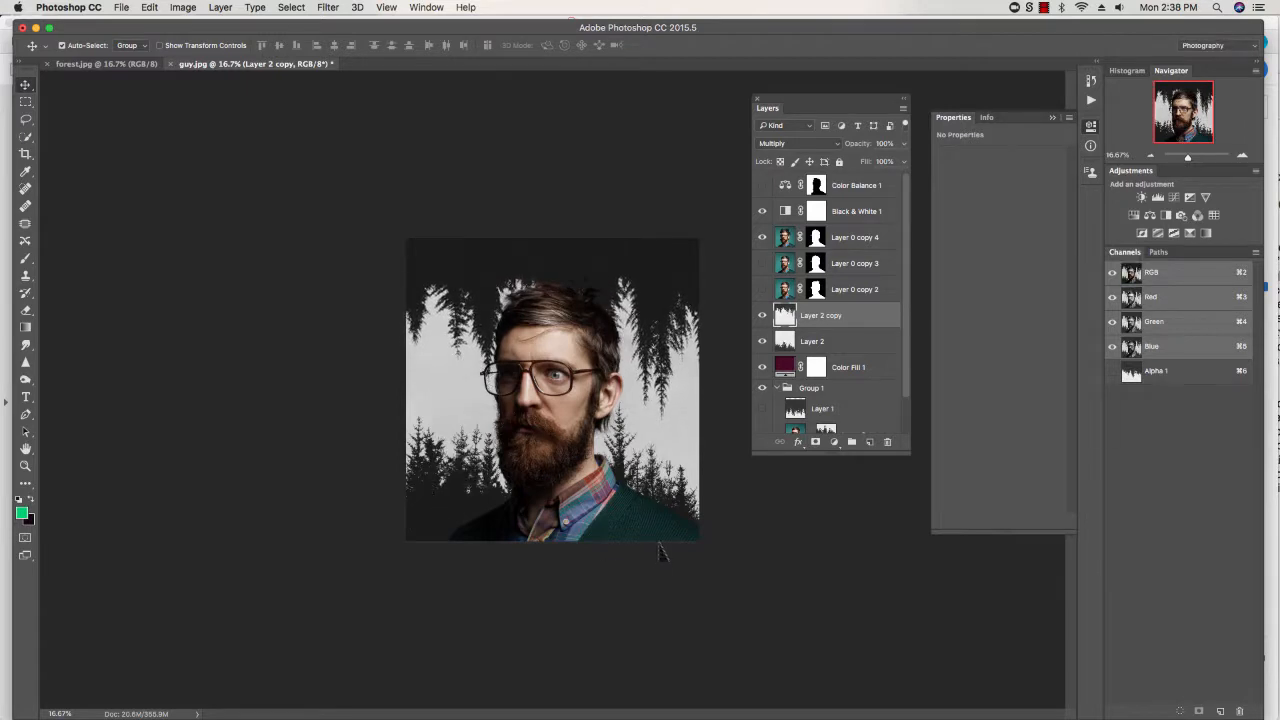
{"action": "mouse_move", "coordinate": [663, 549]}
{"action": "left_mouse_down"}
{"action": "mouse_move", "coordinate": [663, 531]}
{"action": "mouse_move", "coordinate": [650, 548]}
{"action": "mouse_move", "coordinate": [667, 628]}
{"action": "mouse_move", "coordinate": [651, 537]}
{"action": "mouse_move", "coordinate": [654, 574]}
{"action": "mouse_move", "coordinate": [583, 580]}
{"action": "mouse_move", "coordinate": [746, 580]}
{"action": "mouse_move", "coordinate": [621, 578]}
{"action": "mouse_move", "coordinate": [666, 563]}
{"action": "mouse_move", "coordinate": [655, 560]}
{"action": "left_mouse_up"}
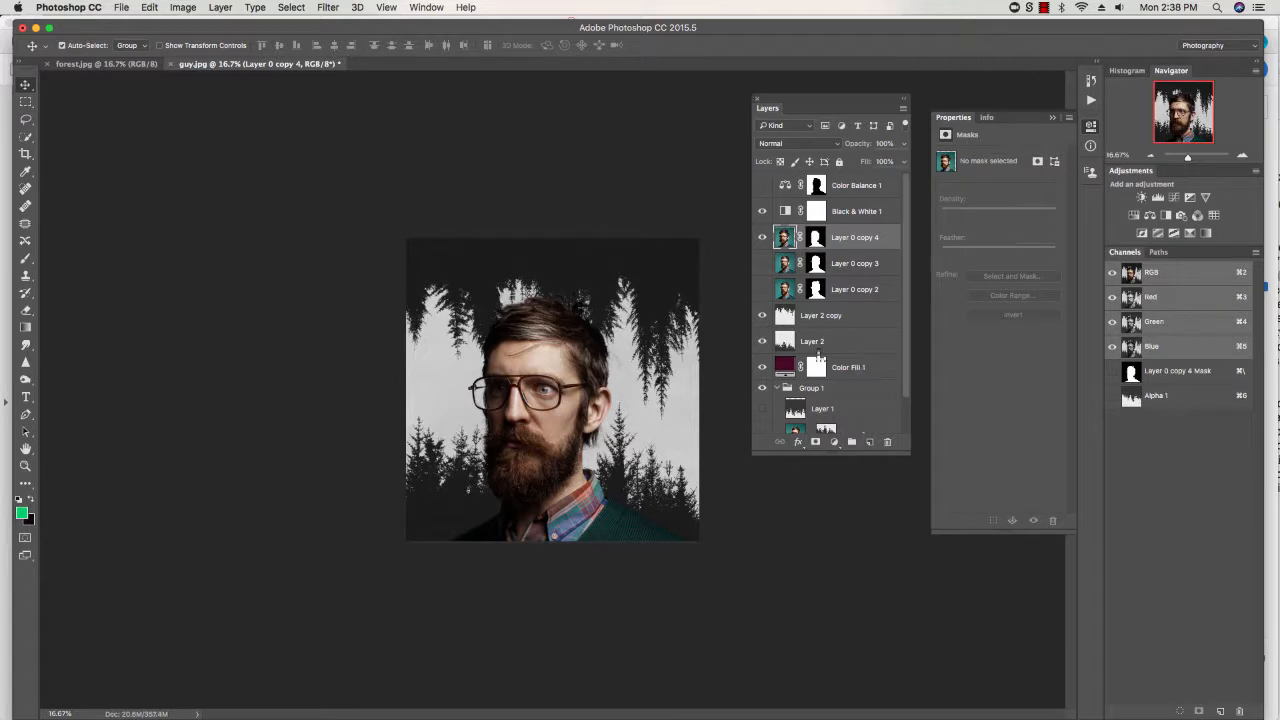
Step: Nudge the hanging trees of Layer 2 copy slightly upward and set the layer's blend mode to Normal
{"action": "left_click", "coordinate": [818, 318]}
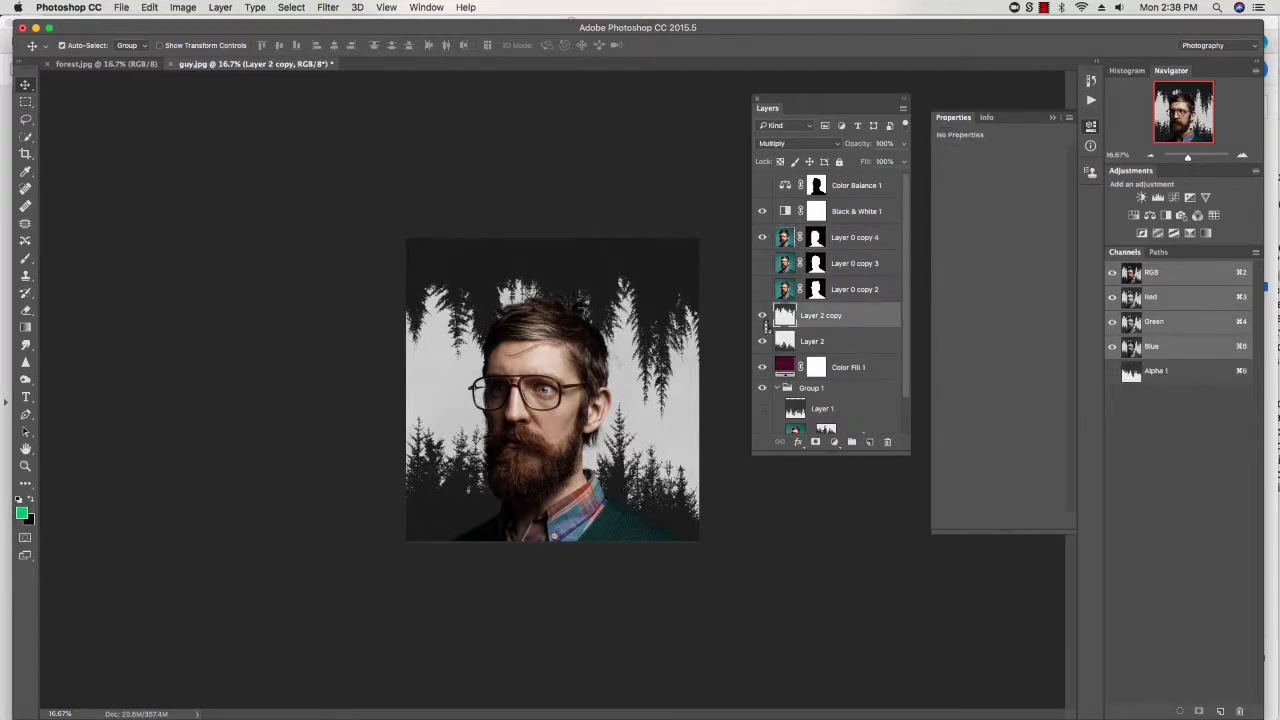
{"action": "left_click", "coordinate": [762, 316]}
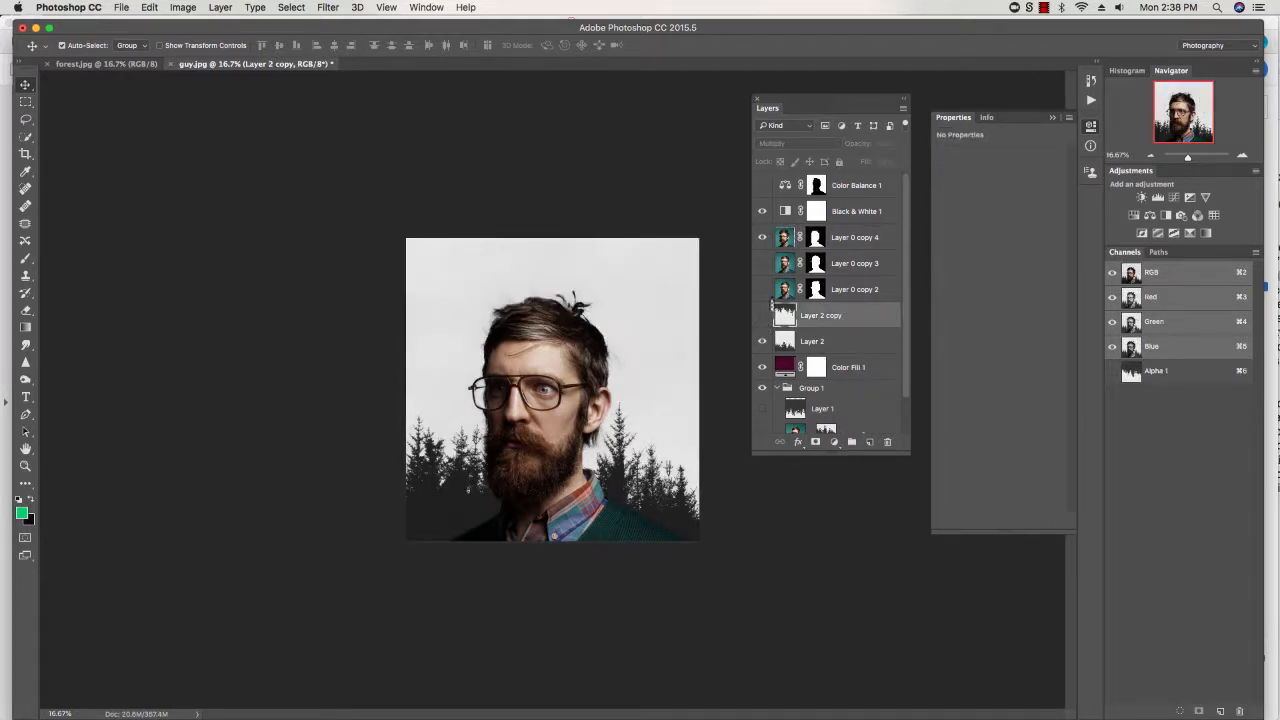
{"action": "left_click", "coordinate": [762, 315]}
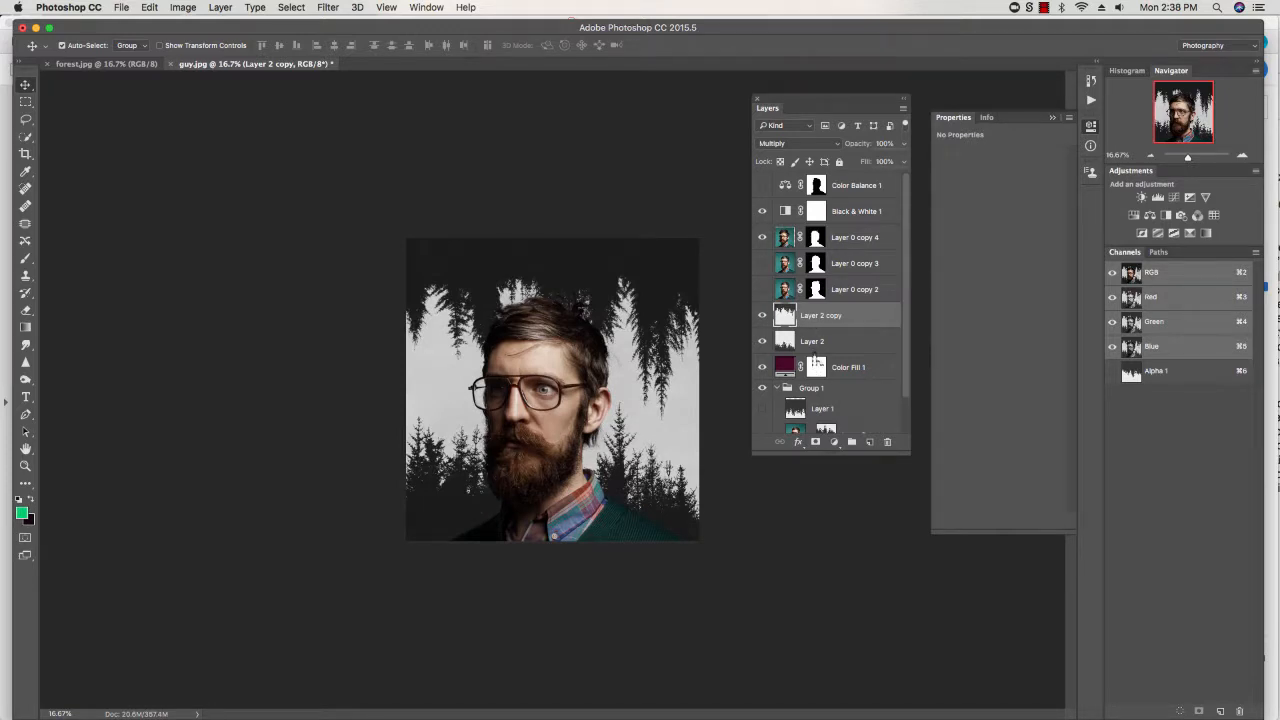
{"action": "left_click_drag", "start_coordinate": [449, 498], "coordinate": [449, 488]}
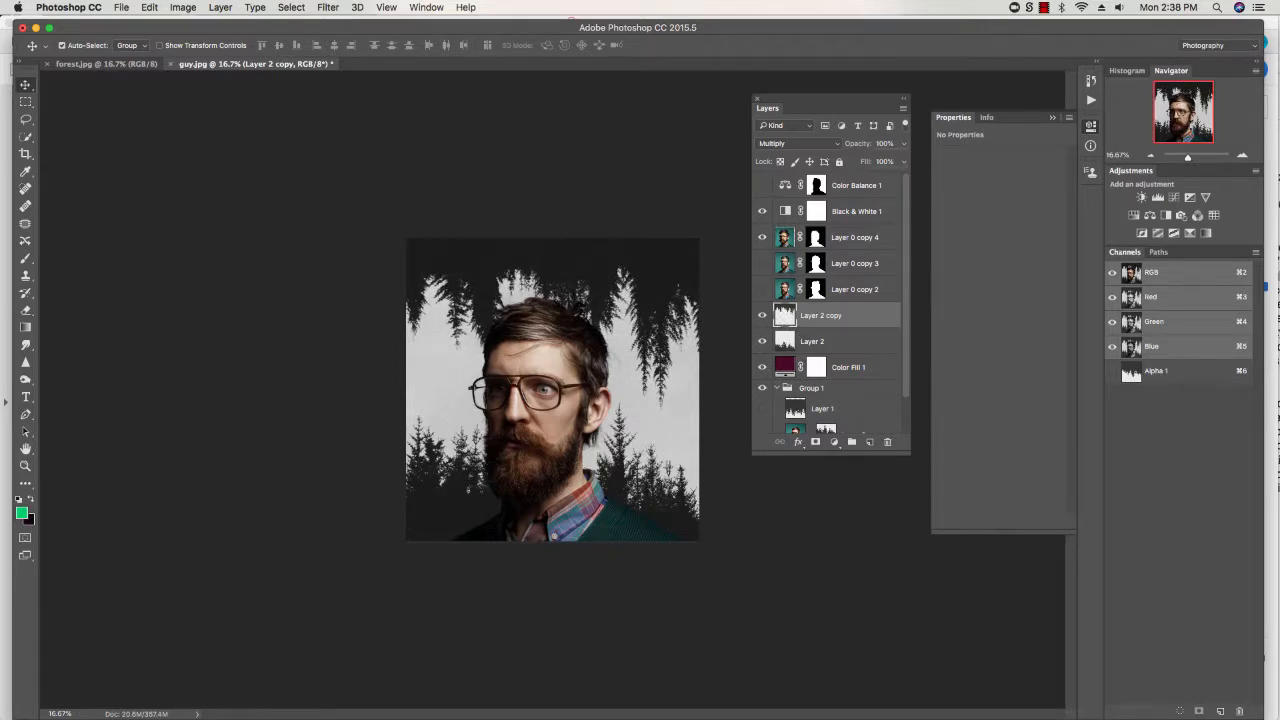
{"action": "left_click", "coordinate": [798, 143]}
{"action": "left_click", "coordinate": [775, 104]}
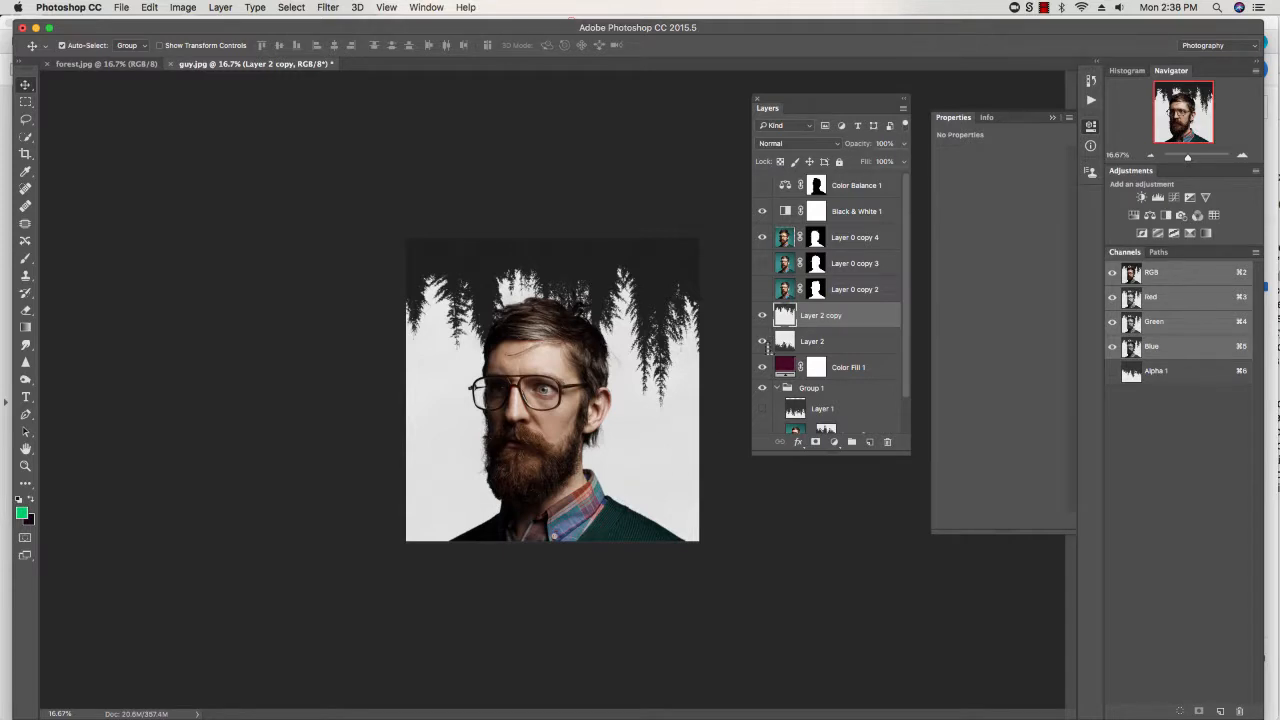
Step: Raise the upright trees of Layer 2 slightly with Layer 2 copy hidden, and show Layer 2 copy again
{"action": "left_click", "coordinate": [763, 316]}
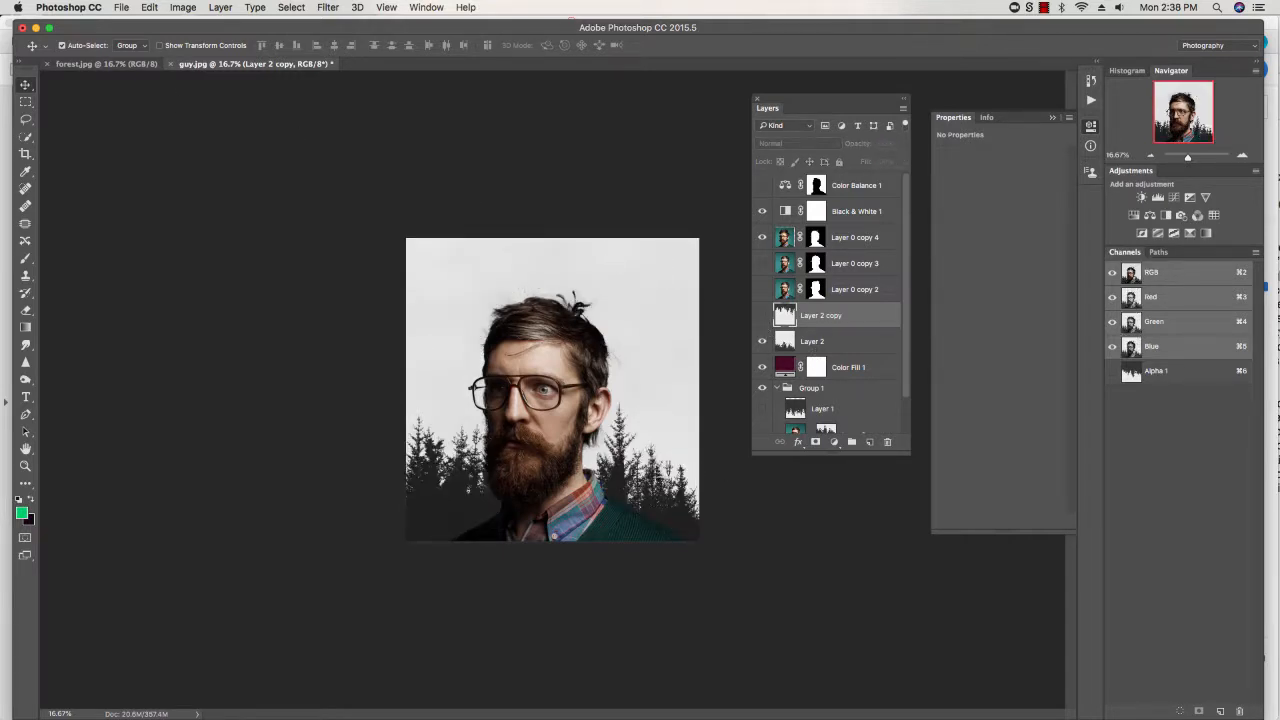
{"action": "mouse_move", "coordinate": [659, 486]}
{"action": "left_mouse_down"}
{"action": "mouse_move", "coordinate": [660, 406]}
{"action": "mouse_move", "coordinate": [660, 502]}
{"action": "mouse_move", "coordinate": [655, 425]}
{"action": "mouse_move", "coordinate": [664, 474]}
{"action": "left_mouse_up"}
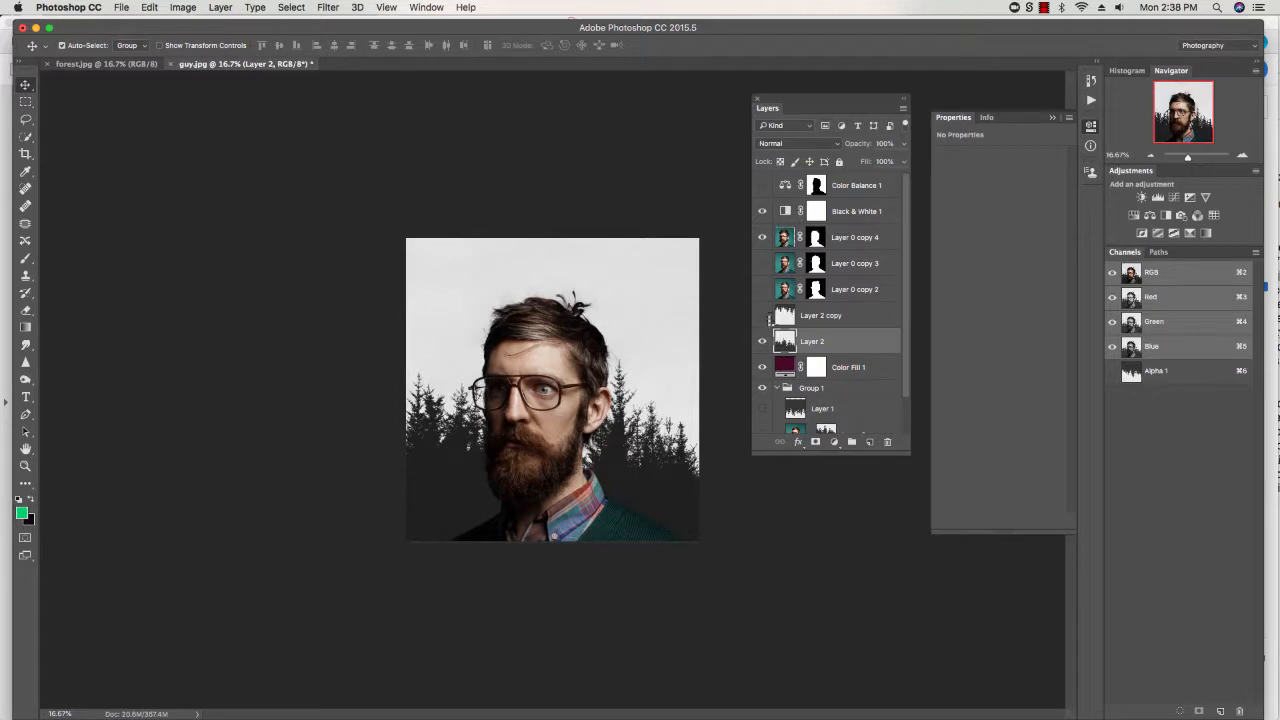
{"action": "left_click", "coordinate": [762, 315]}
Step: Set Layer 2 copy to Multiply and move its hanging trees up toward the image's upper edge
{"action": "left_click_drag", "start_coordinate": [626, 283], "coordinate": [628, 302]}
{"action": "left_click", "coordinate": [797, 143]}
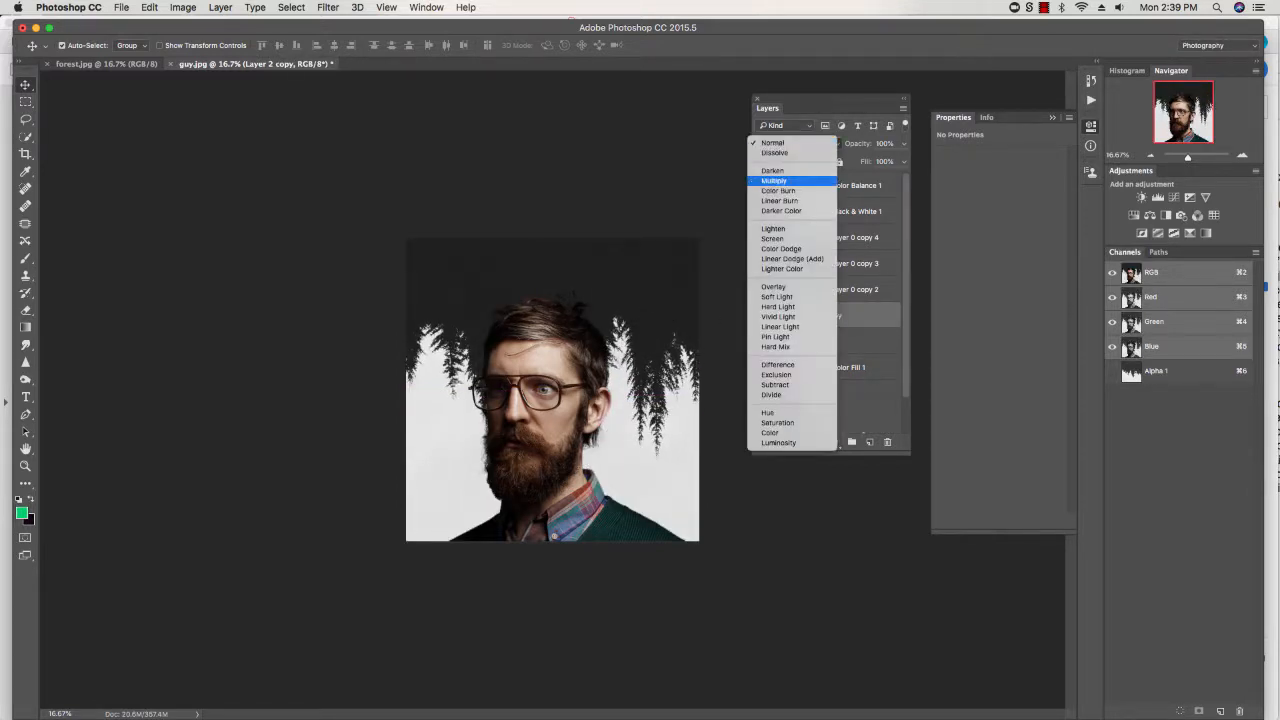
{"action": "left_click", "coordinate": [790, 182]}
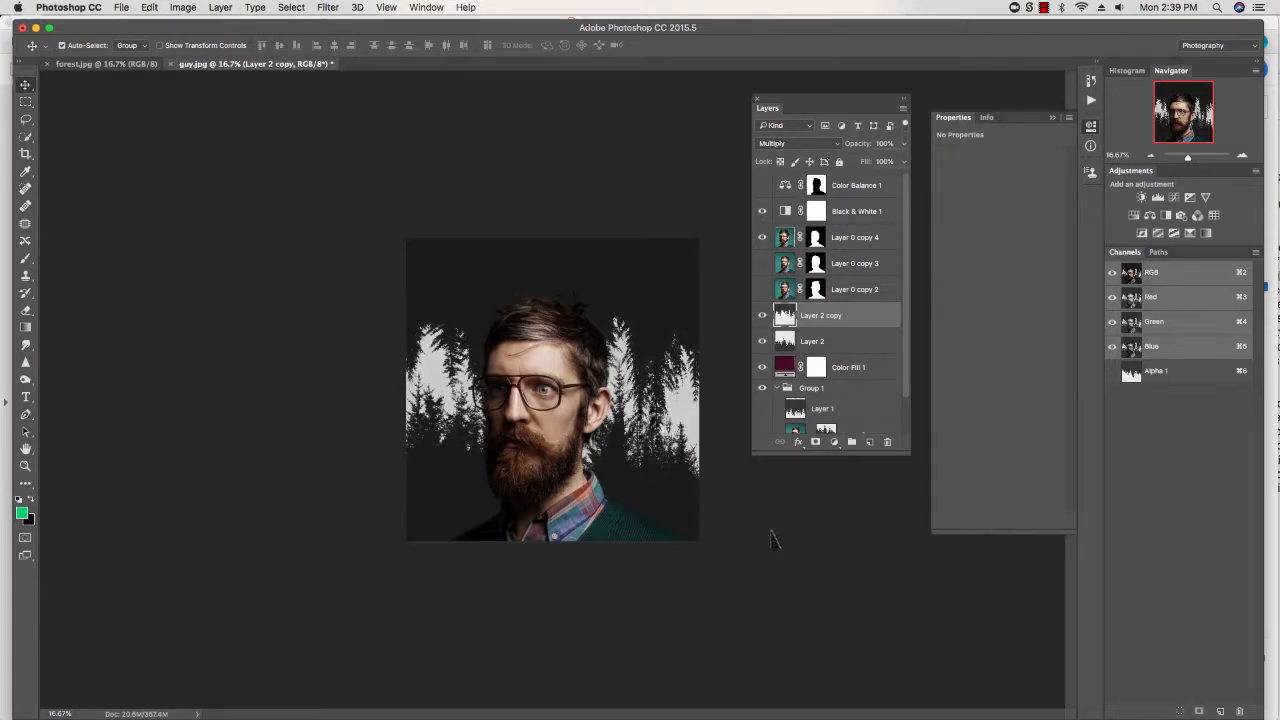
{"action": "left_click_drag", "start_coordinate": [692, 334], "coordinate": [678, 236]}
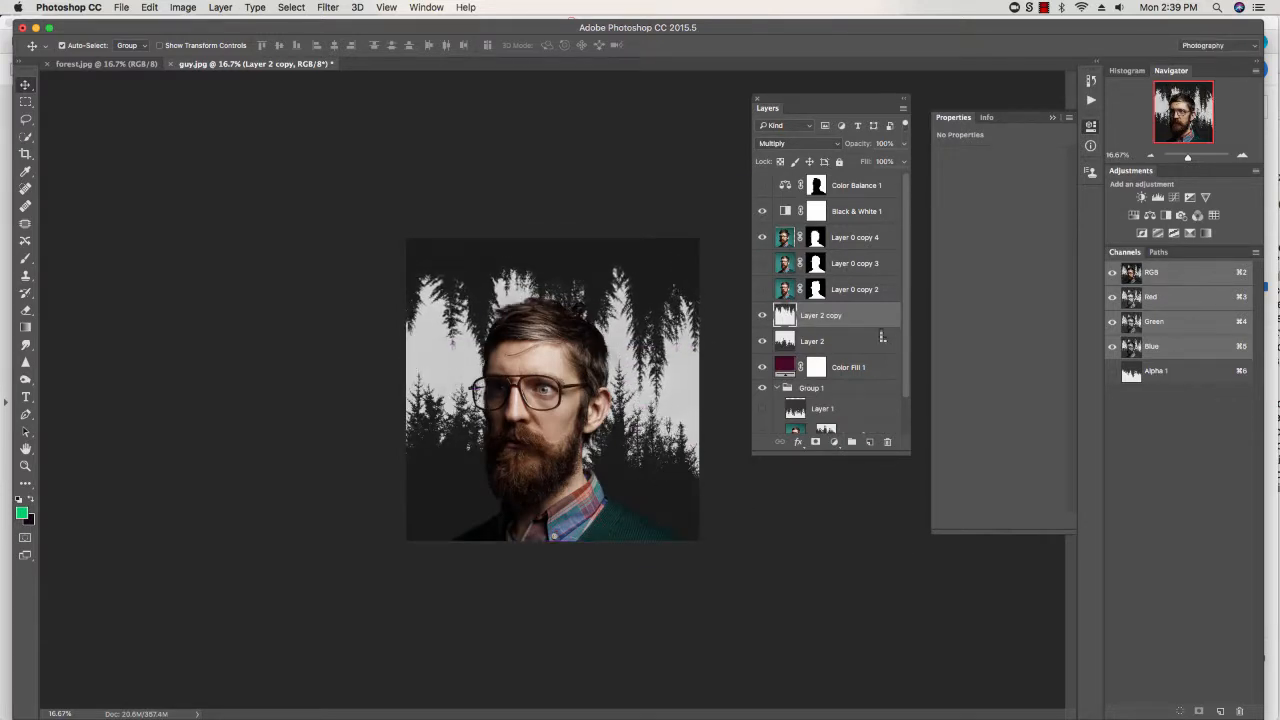
Step: Try a slightly lower position for the hanging trees of Layer 2 copy
{"action": "left_click", "coordinate": [818, 342]}
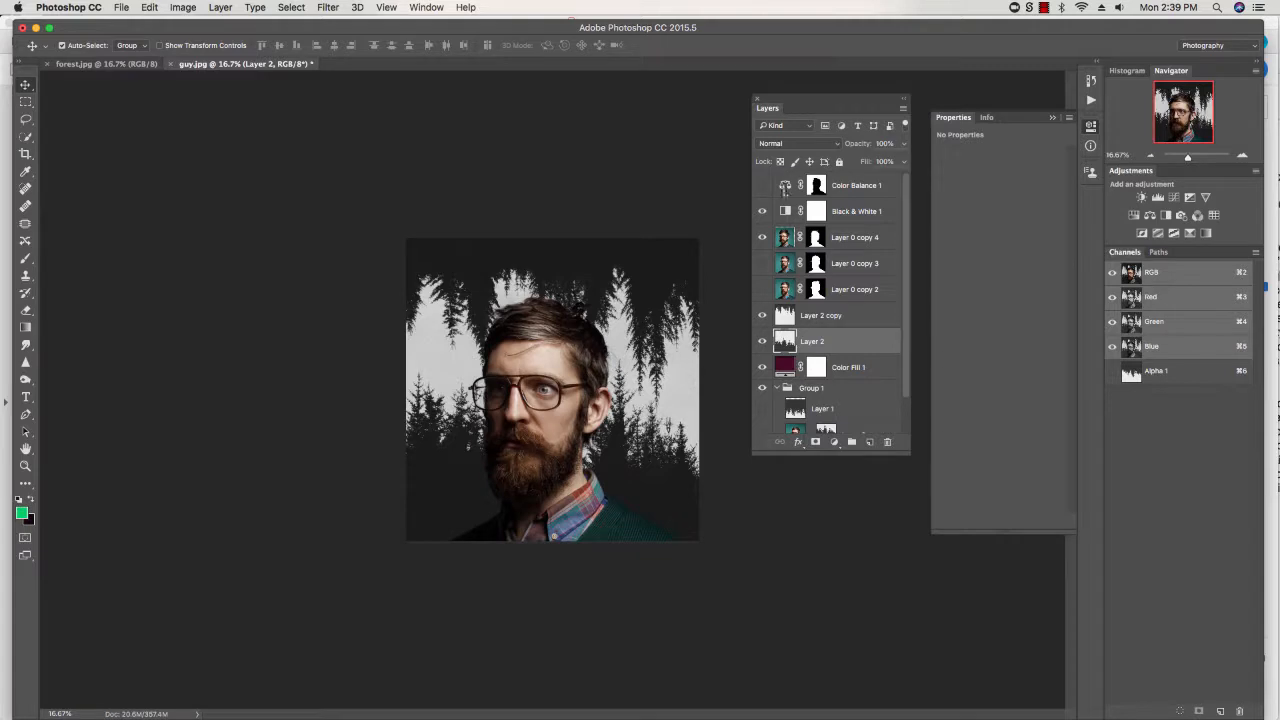
{"action": "left_click", "coordinate": [820, 320]}
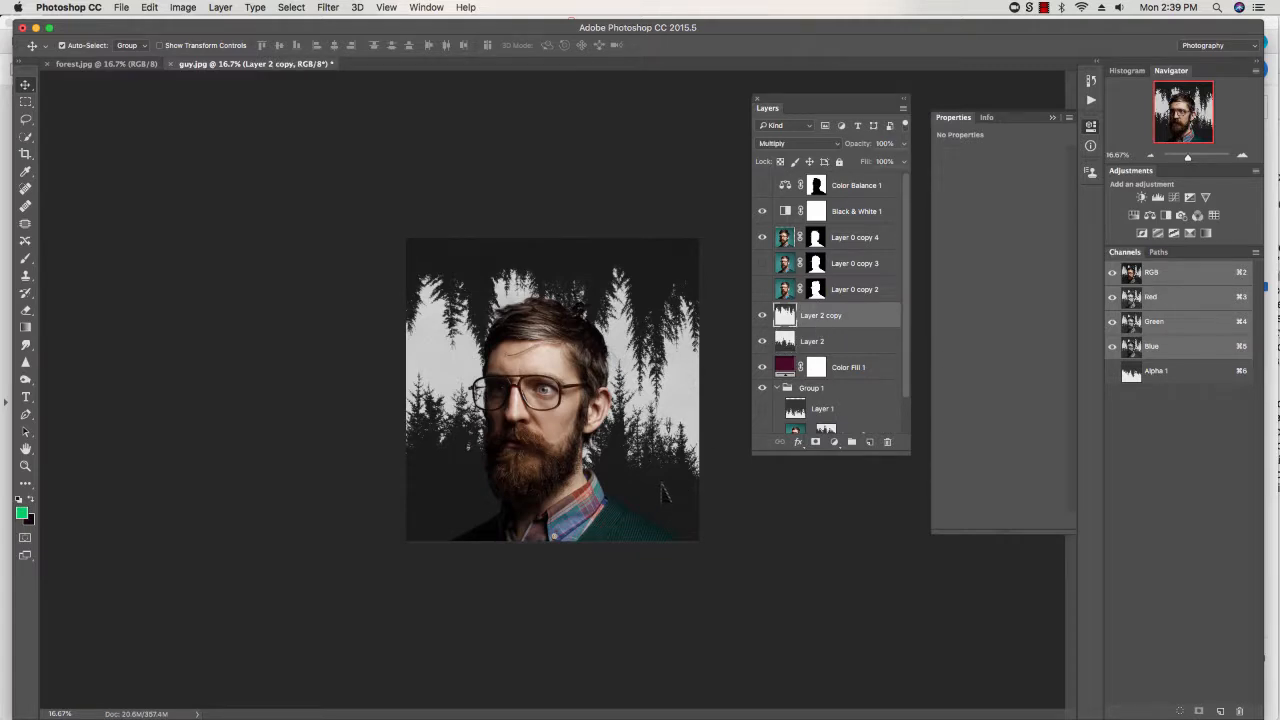
{"action": "mouse_move", "coordinate": [660, 490]}
{"action": "left_mouse_down"}
{"action": "mouse_move", "coordinate": [680, 491]}
{"action": "mouse_move", "coordinate": [671, 506]}
{"action": "left_mouse_up"}
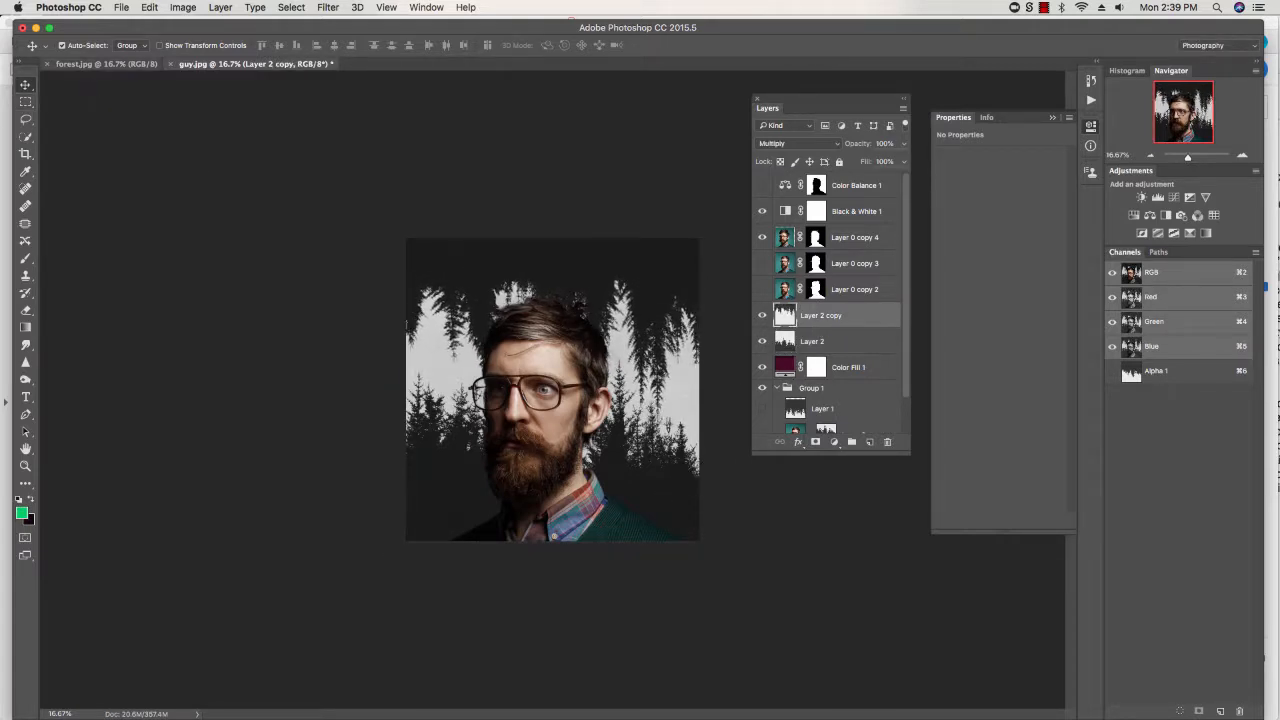
{"action": "left_click", "coordinate": [821, 352]}
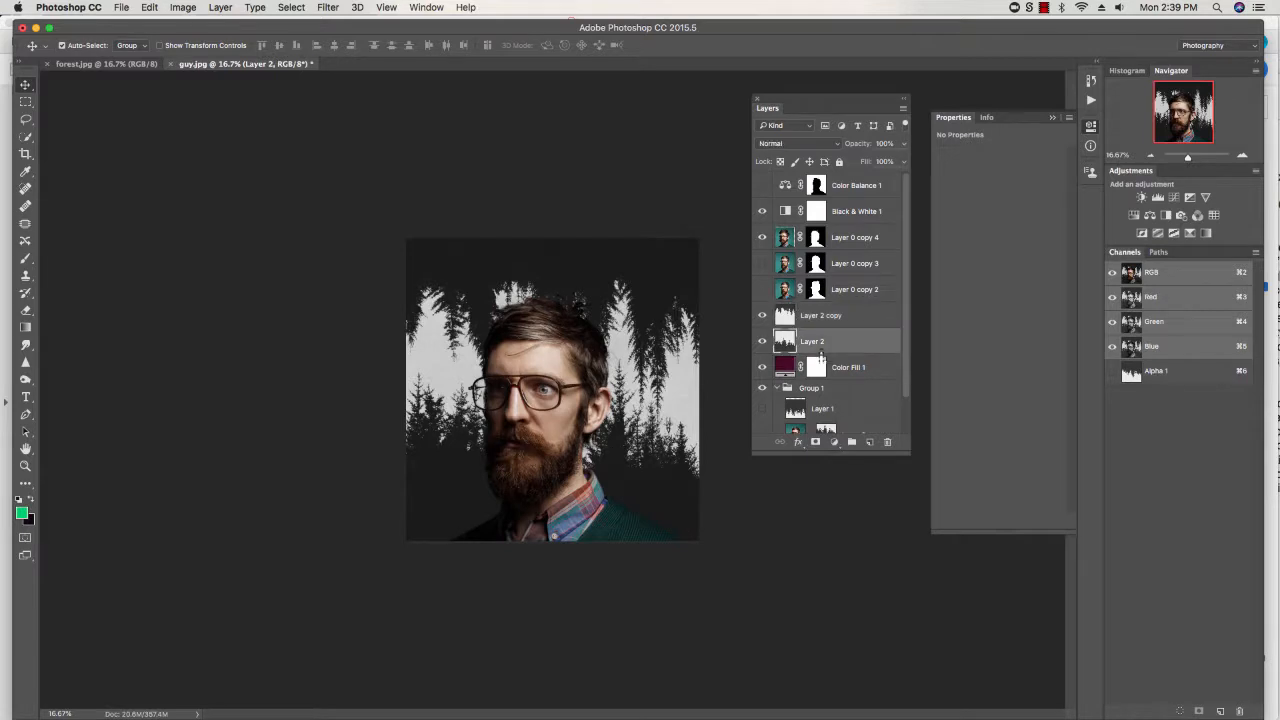
{"action": "left_click_drag", "start_coordinate": [660, 482], "coordinate": [660, 445]}
Step: Lower the upright trees of Layer 2 behind the man's shoulders and nudge them sideways
{"action": "left_click", "coordinate": [841, 345]}
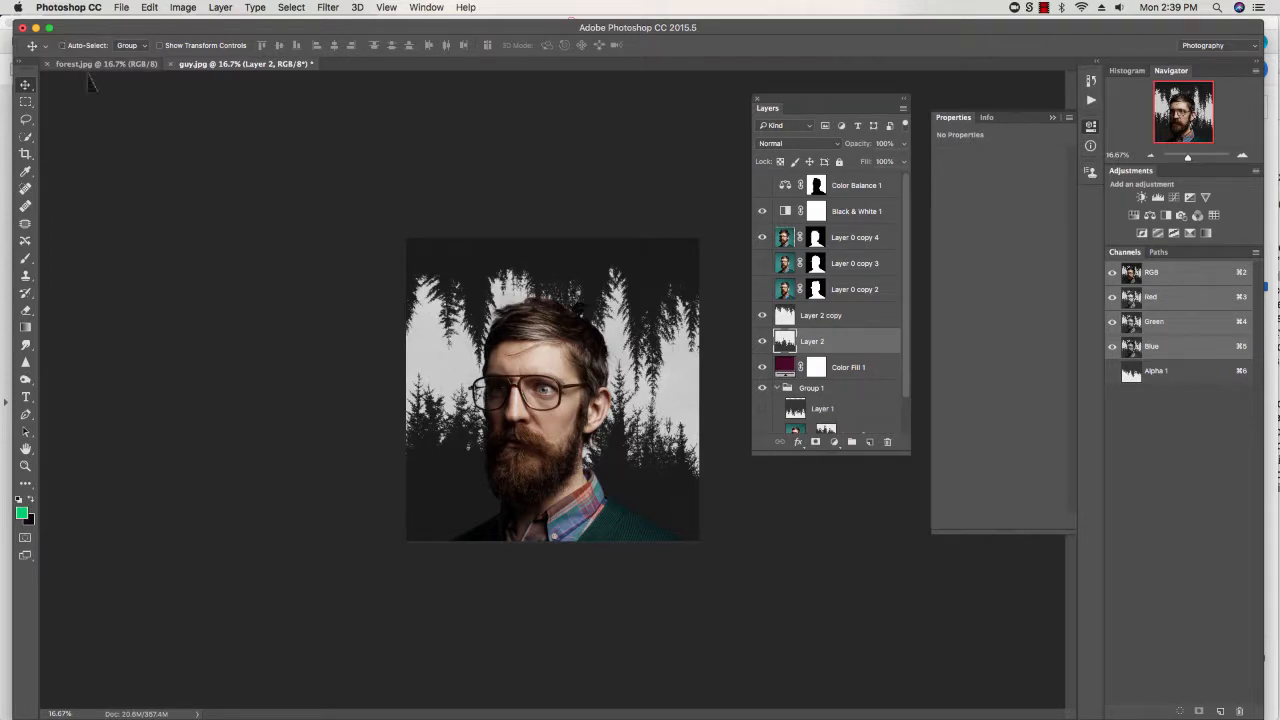
{"action": "left_click_drag", "start_coordinate": [671, 486], "coordinate": [686, 518]}
{"action": "key", "text": "shift+Left"}
{"action": "key", "text": "shift+Left"}
{"action": "key", "text": "shift+Left"}
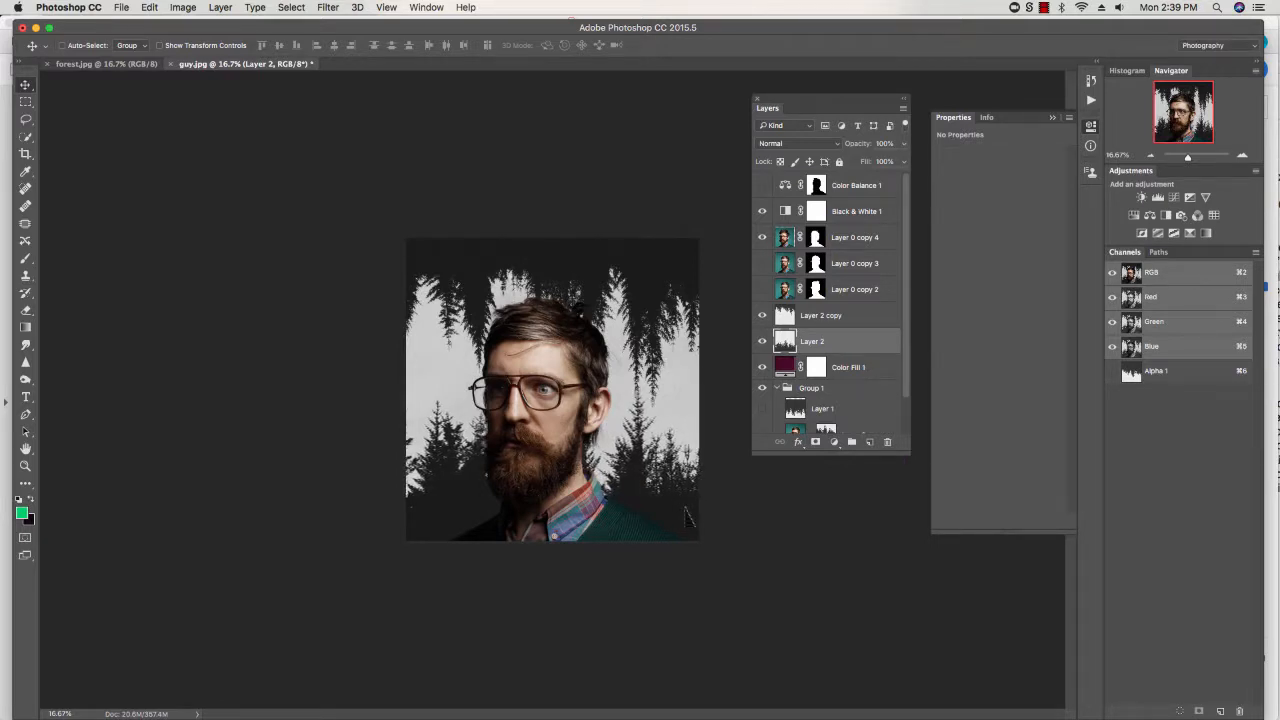
Step: Switch to Acrobat, read pages 32 to 34 of the class PDF on masking the tree layers, and return to Photoshop
{"action": "key", "text": "super+Tab"}
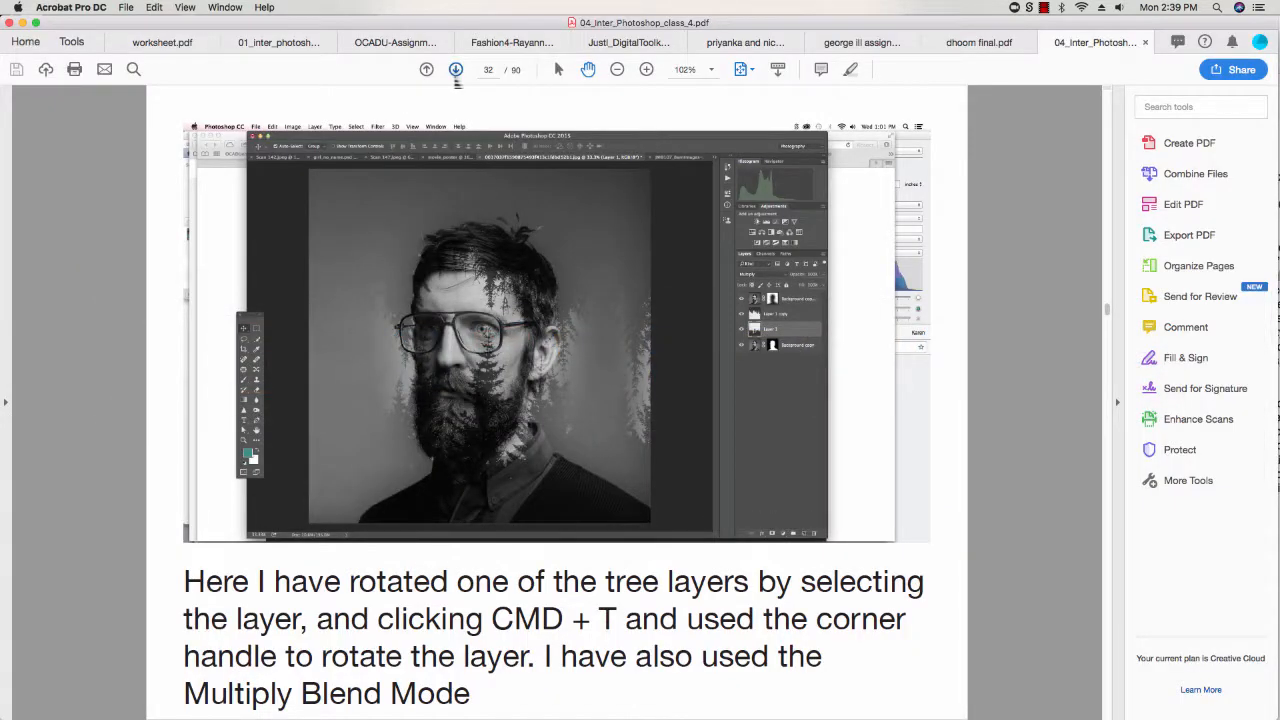
{"action": "left_click", "coordinate": [456, 76]}
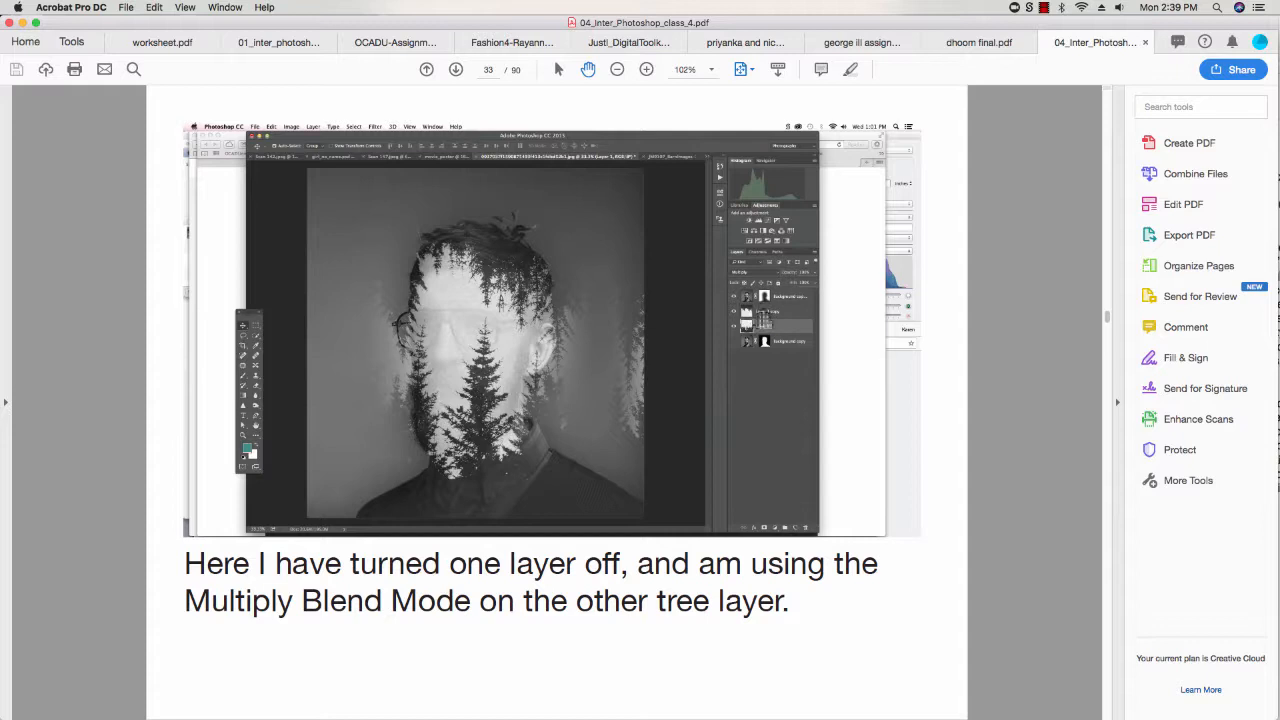
{"action": "left_click", "coordinate": [455, 72]}
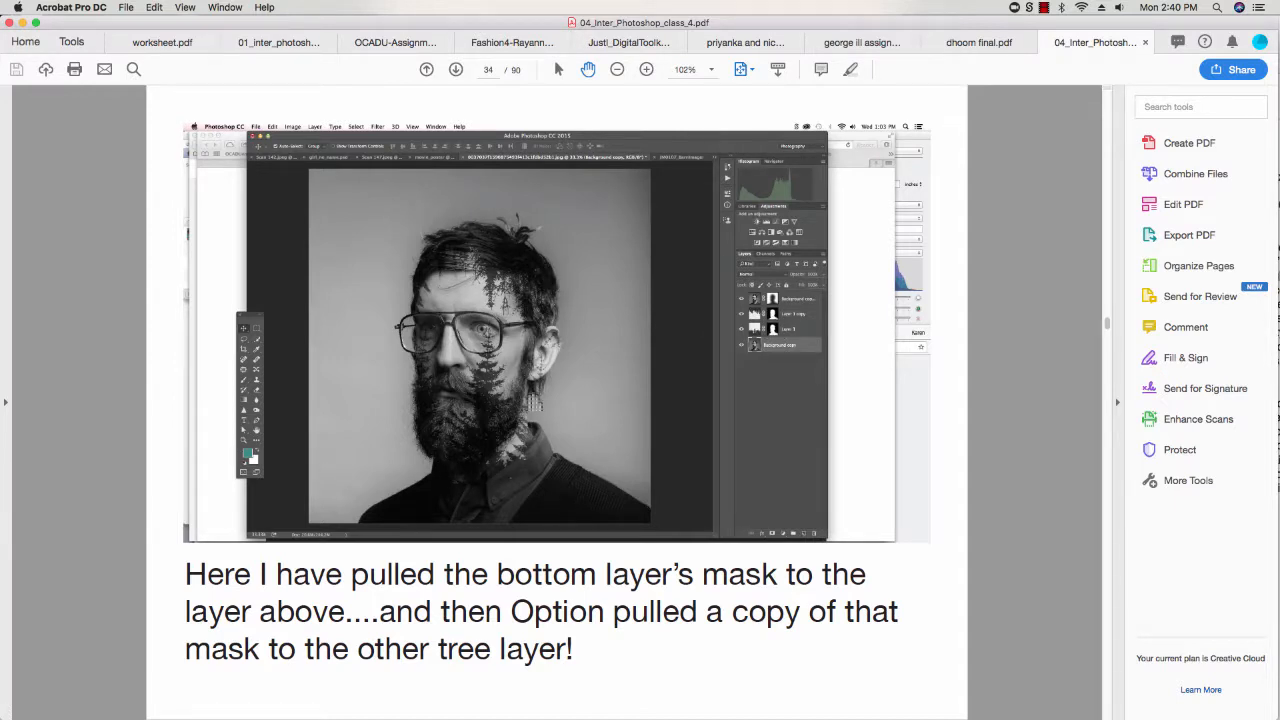
{"action": "key", "text": "super+Tab"}
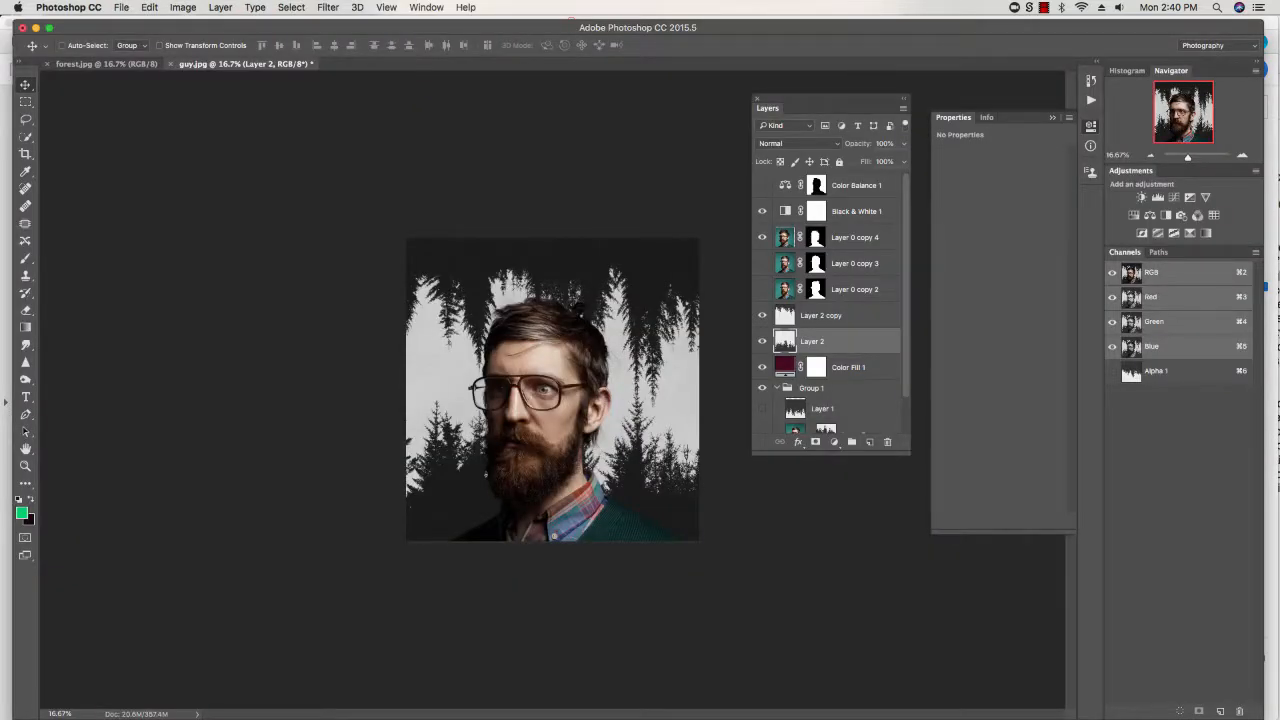
Step: Copy the head-shaped mask of Layer 0 copy 4 onto Layer 2 copy and Layer 2
{"action": "left_click", "coordinate": [821, 246]}
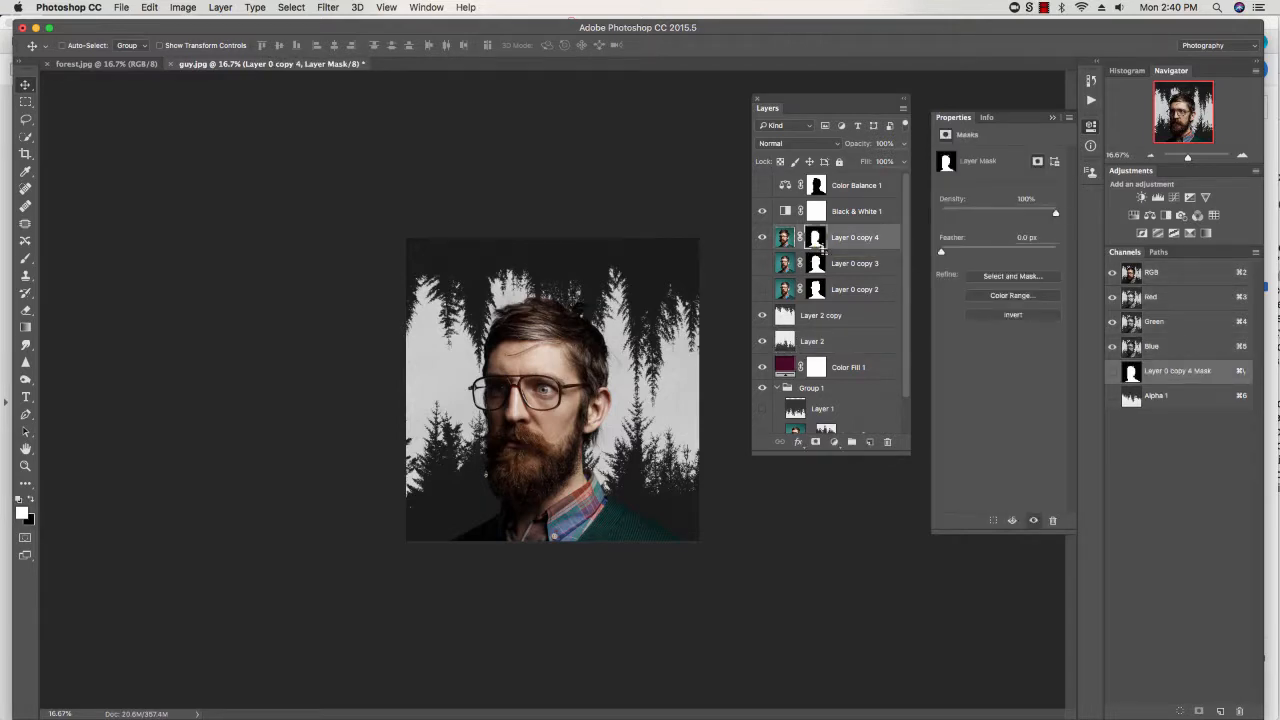
{"action": "left_click_drag", "start_coordinate": [822, 250], "coordinate": [816, 329]}
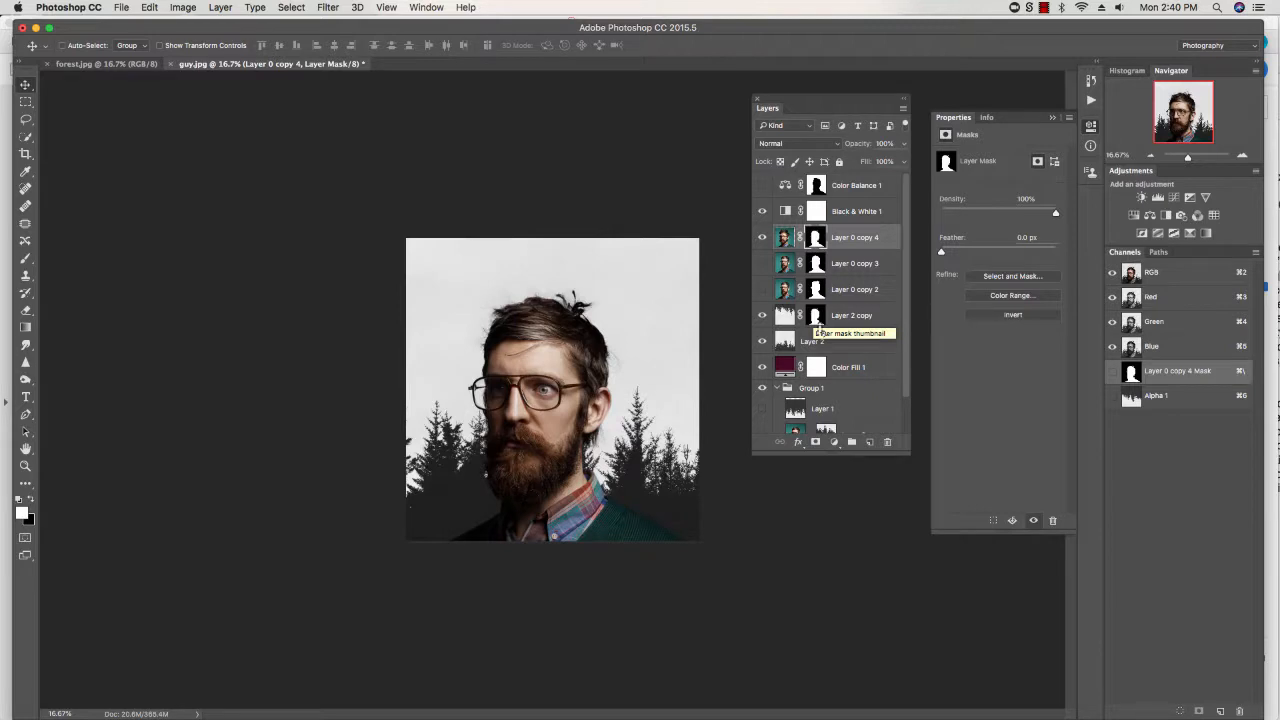
{"action": "left_click_drag", "start_coordinate": [817, 326], "coordinate": [824, 352]}
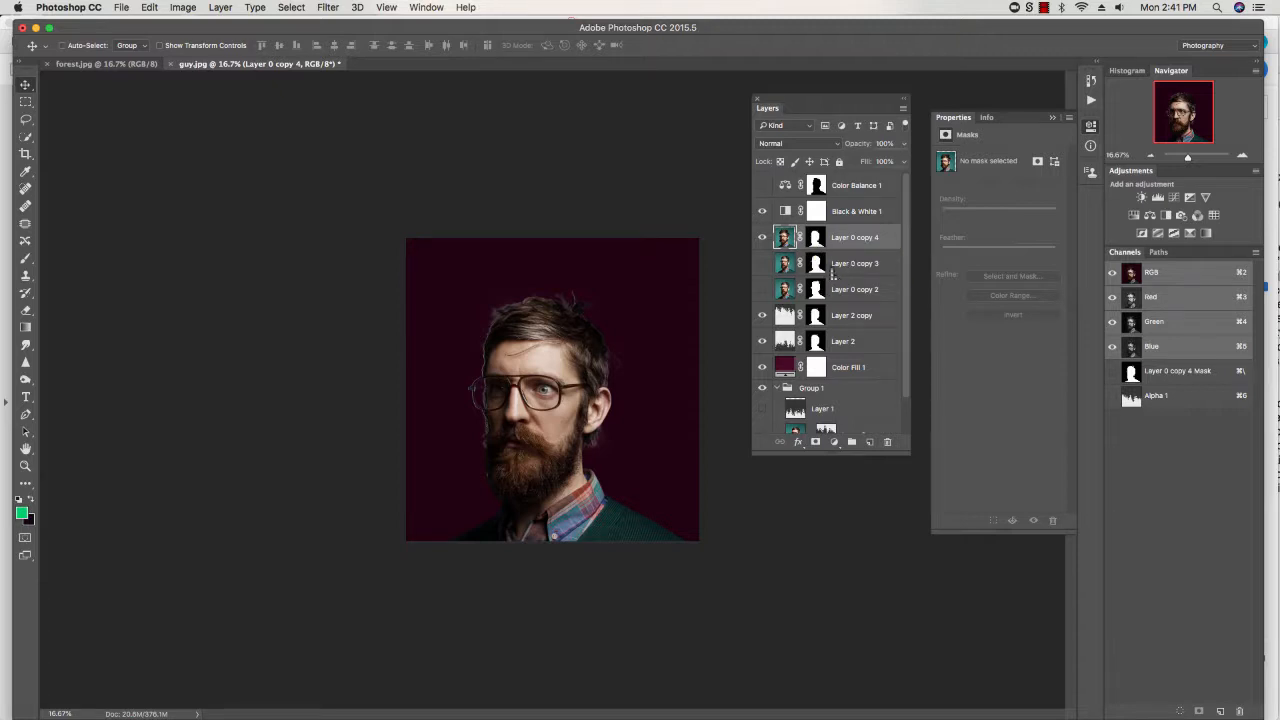
Step: Move Layer 2 copy and Layer 2 together above the Layer 0 copy 4 portrait in the layer stack
{"action": "left_click", "coordinate": [851, 322]}
{"action": "left_click", "coordinate": [846, 343], "text": "shift"}
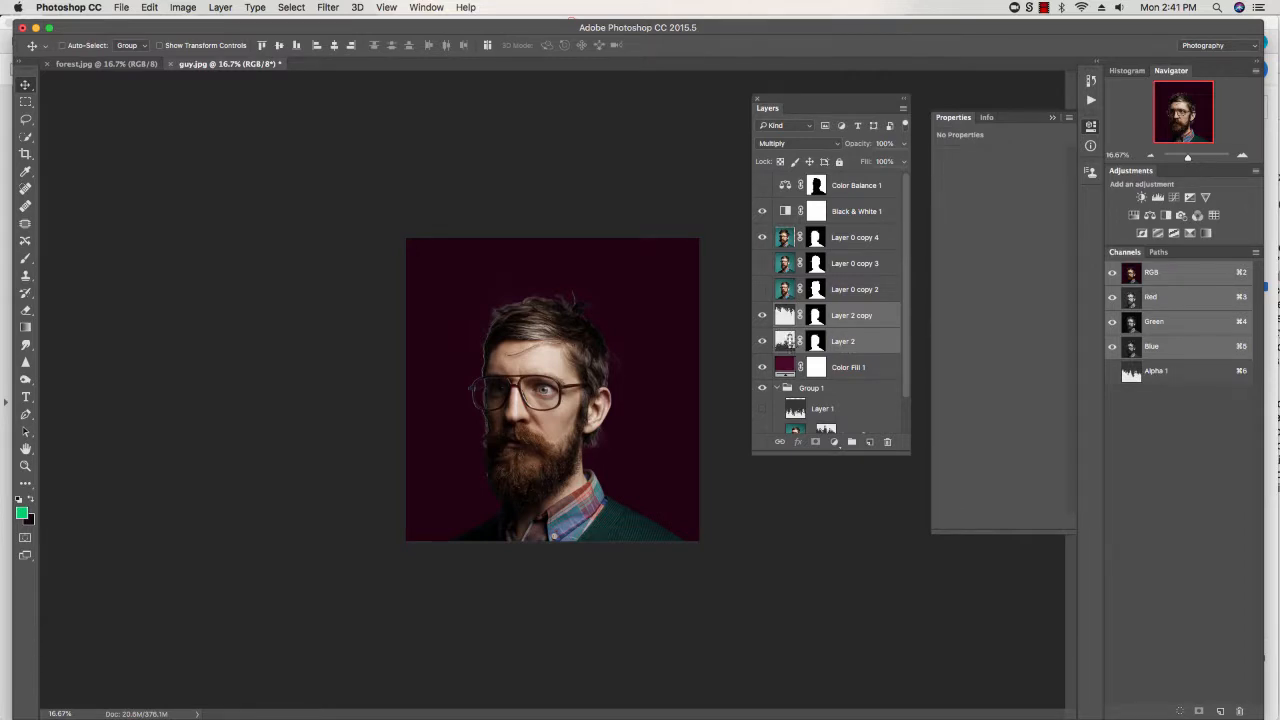
{"action": "left_click_drag", "start_coordinate": [842, 328], "coordinate": [846, 237]}
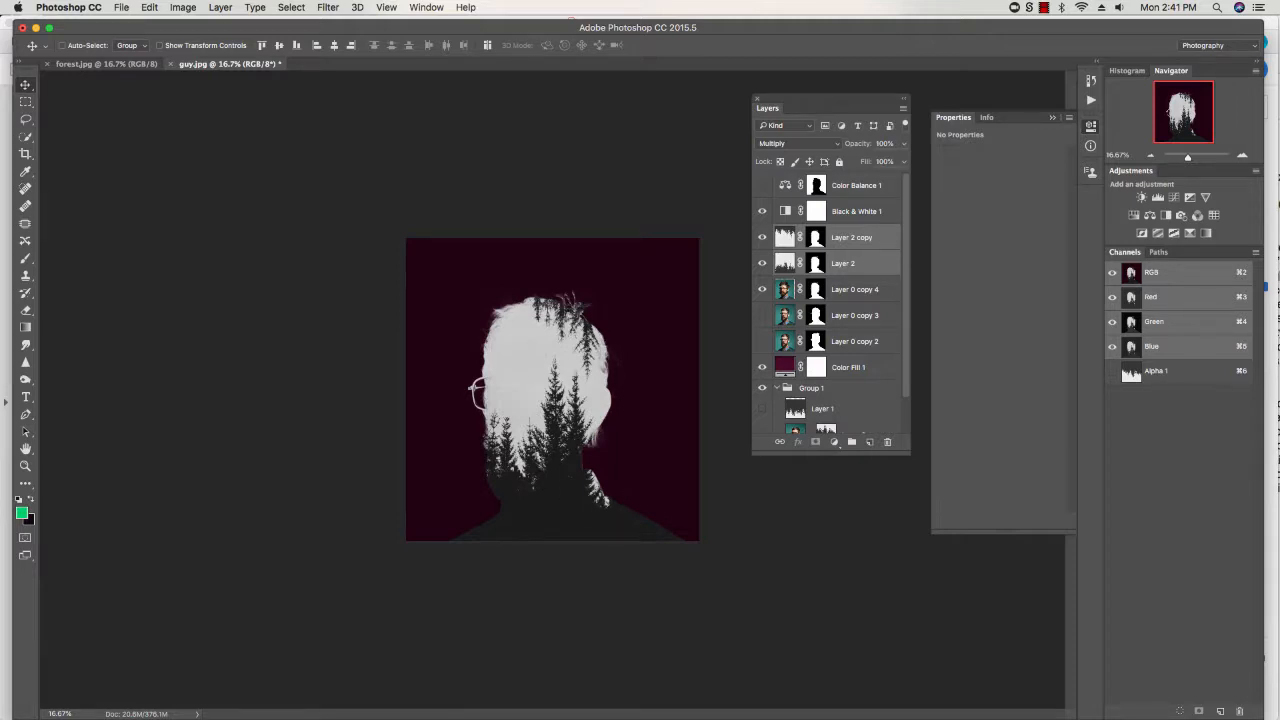
Step: Set the blend mode of Layer 2 to Multiply, keeping its opacity at 100%
{"action": "key", "text": "super+equal"}
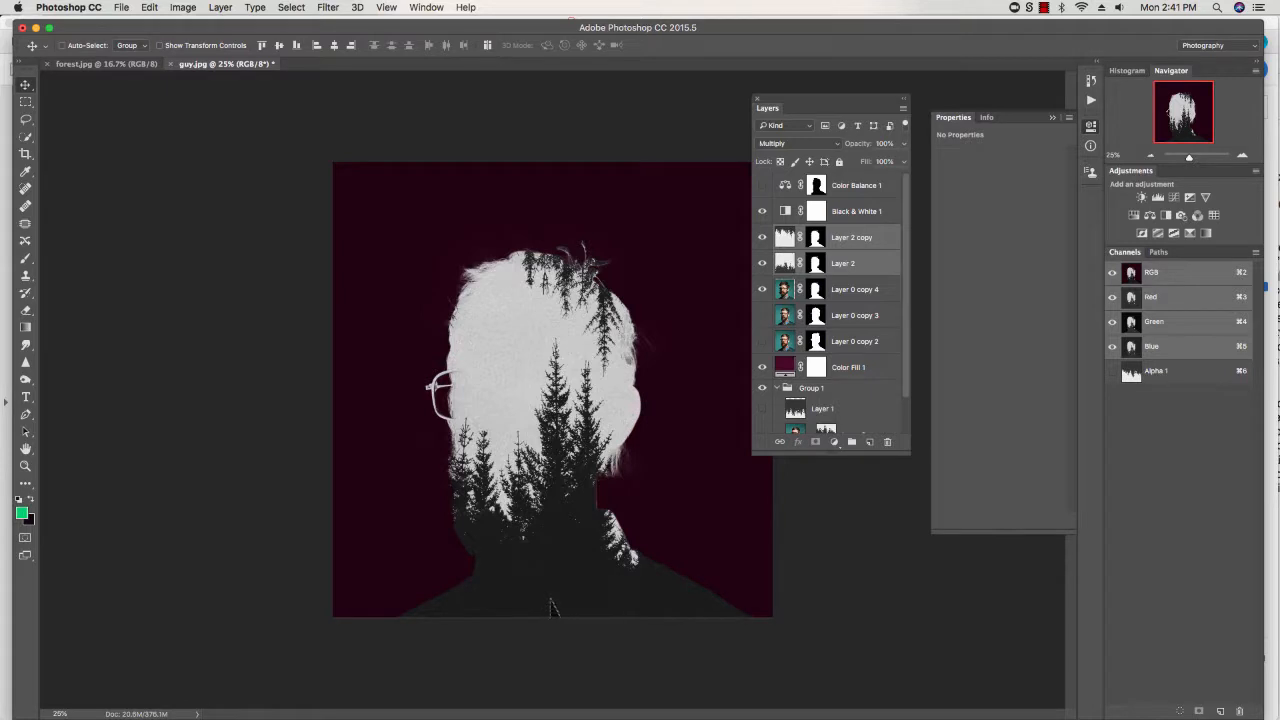
{"action": "left_click", "coordinate": [845, 240]}
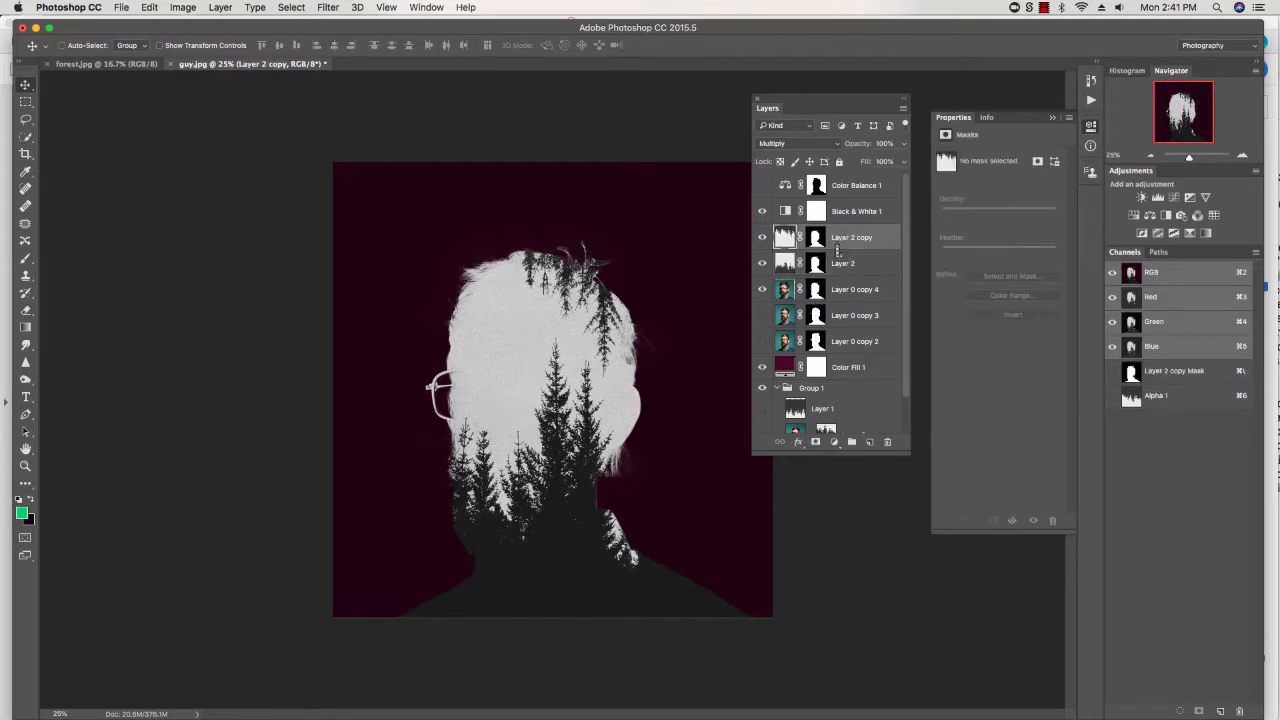
{"action": "left_click", "coordinate": [842, 264]}
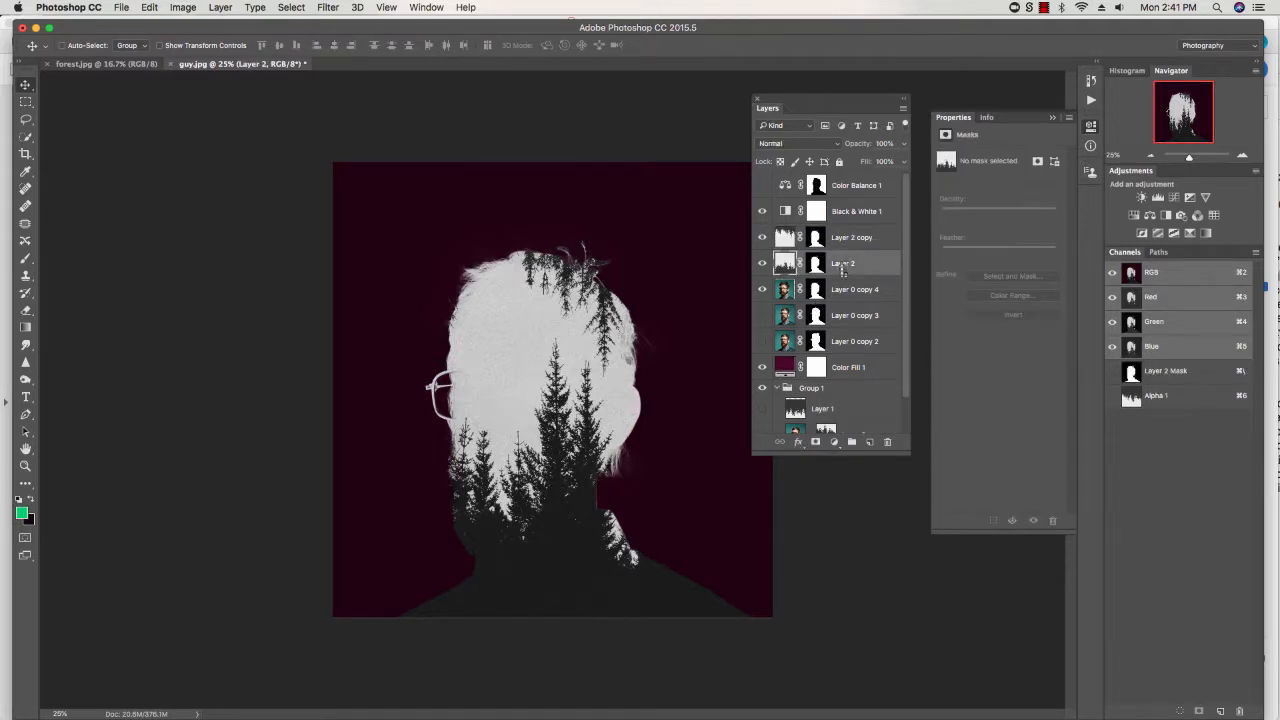
{"action": "left_click", "coordinate": [798, 143]}
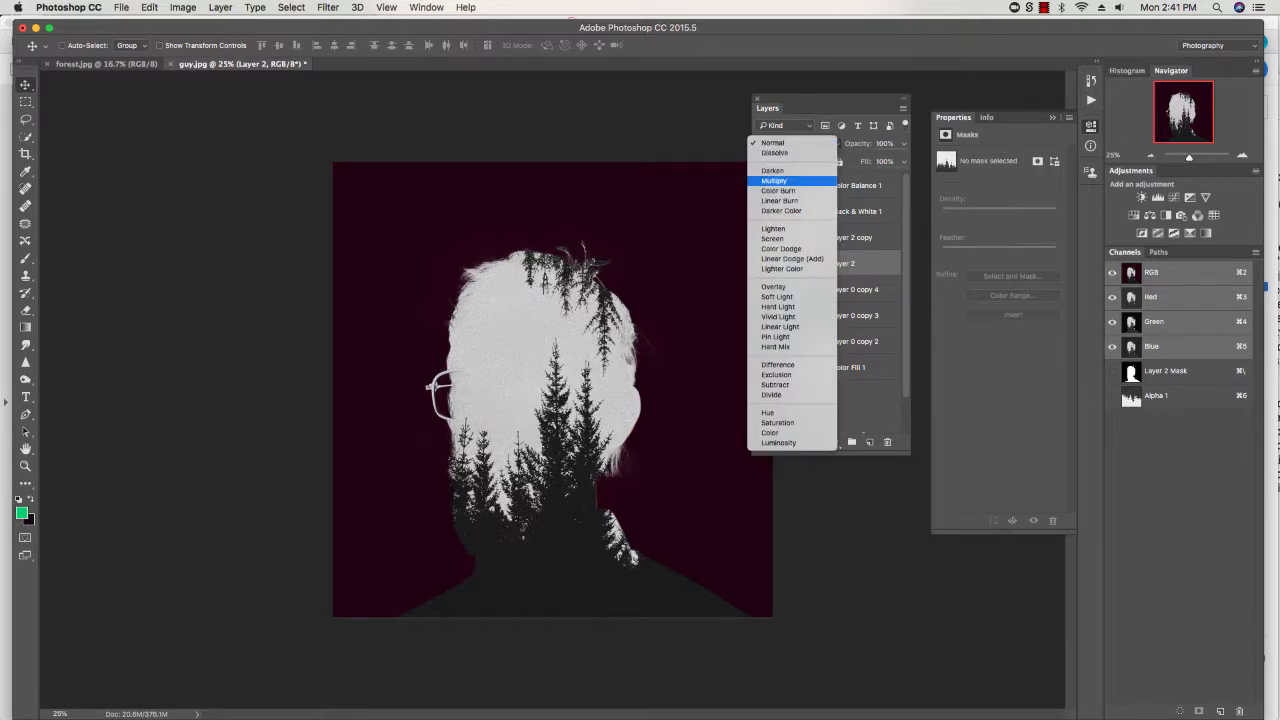
{"action": "left_click", "coordinate": [788, 181]}
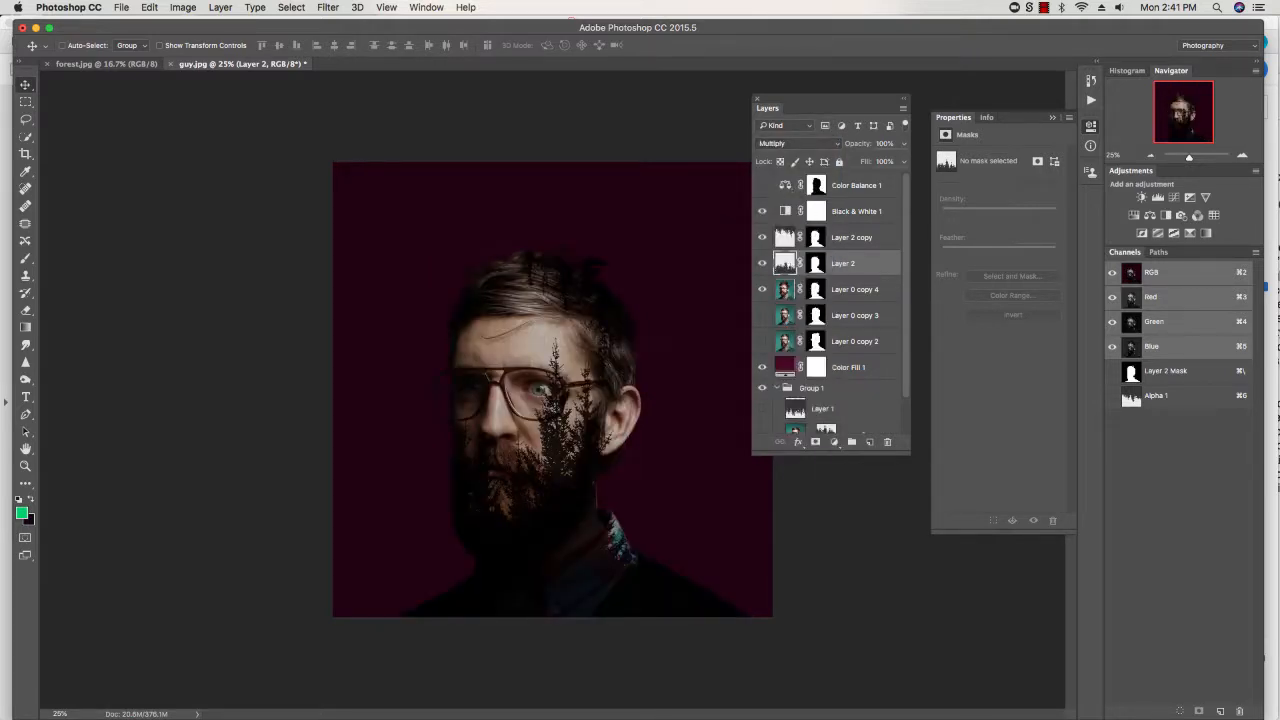
{"action": "left_click", "coordinate": [904, 143]}
{"action": "left_click_drag", "start_coordinate": [901, 160], "coordinate": [901, 160]}
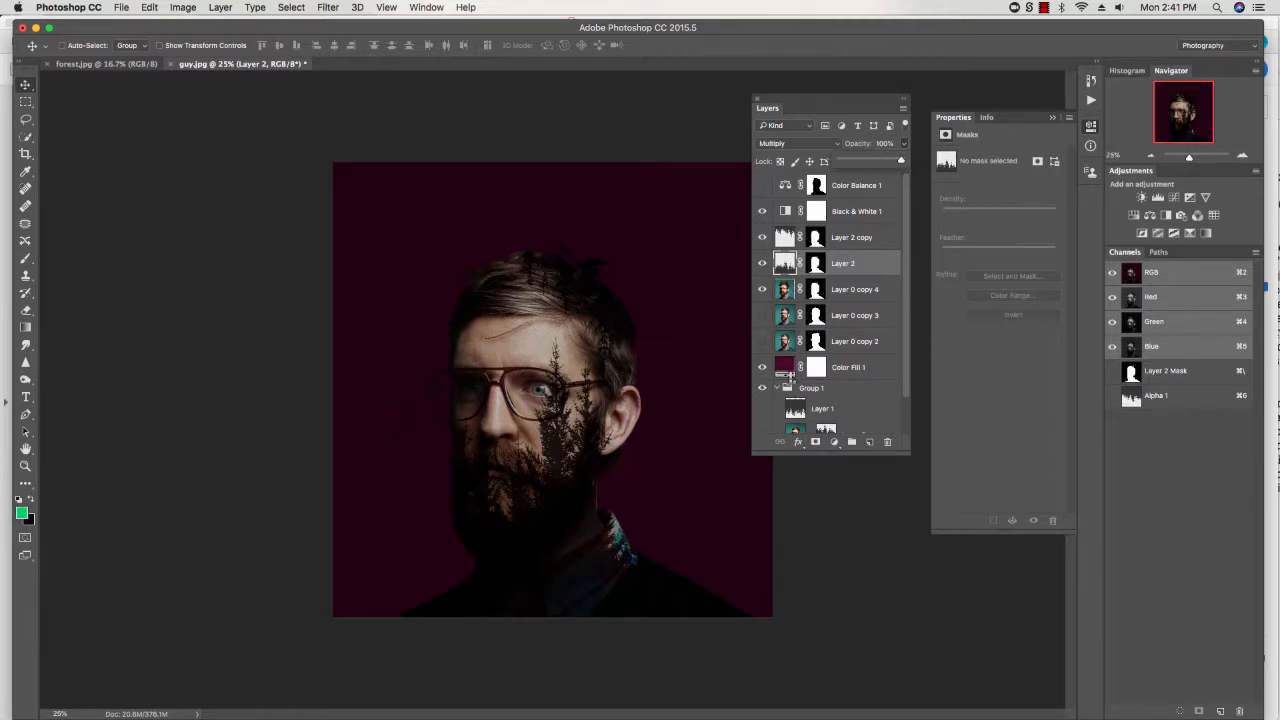
Step: Change the Color Fill 1 background to a lighter mauve, #9e738d
{"action": "double_click", "coordinate": [785, 369]}
{"action": "left_click_drag", "start_coordinate": [985, 433], "coordinate": [940, 432]}
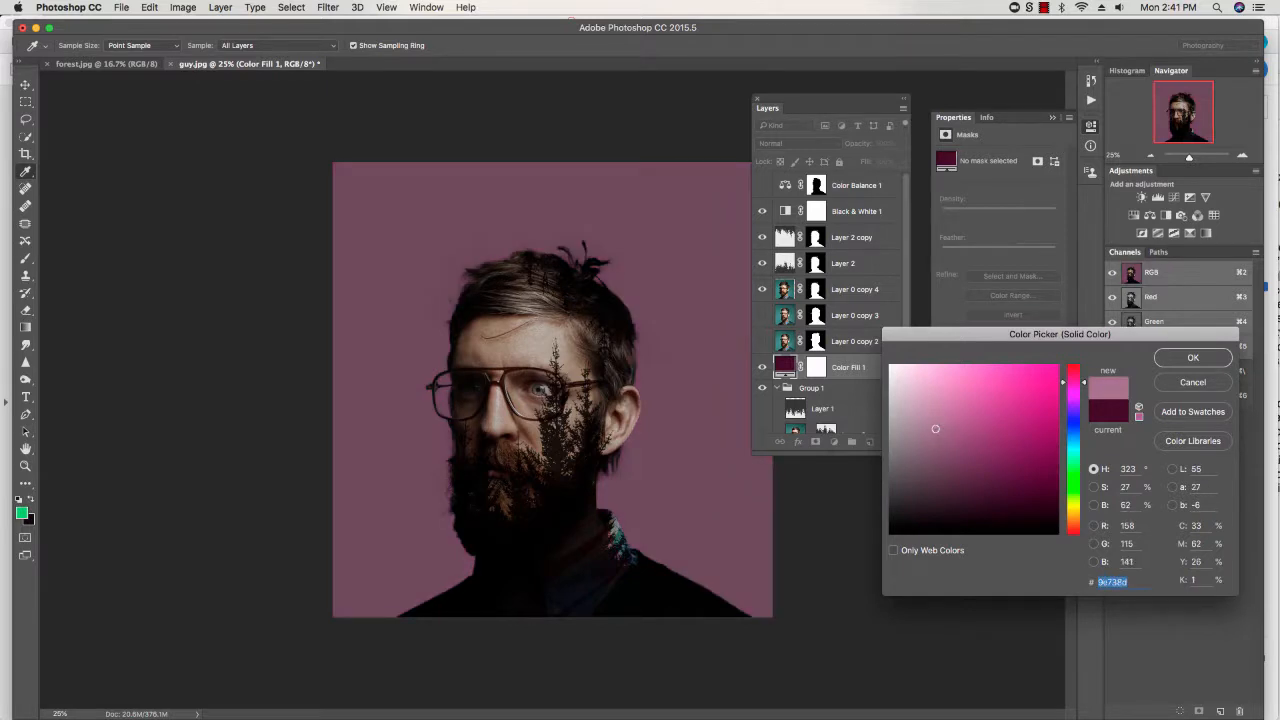
{"action": "left_click", "coordinate": [1205, 358]}
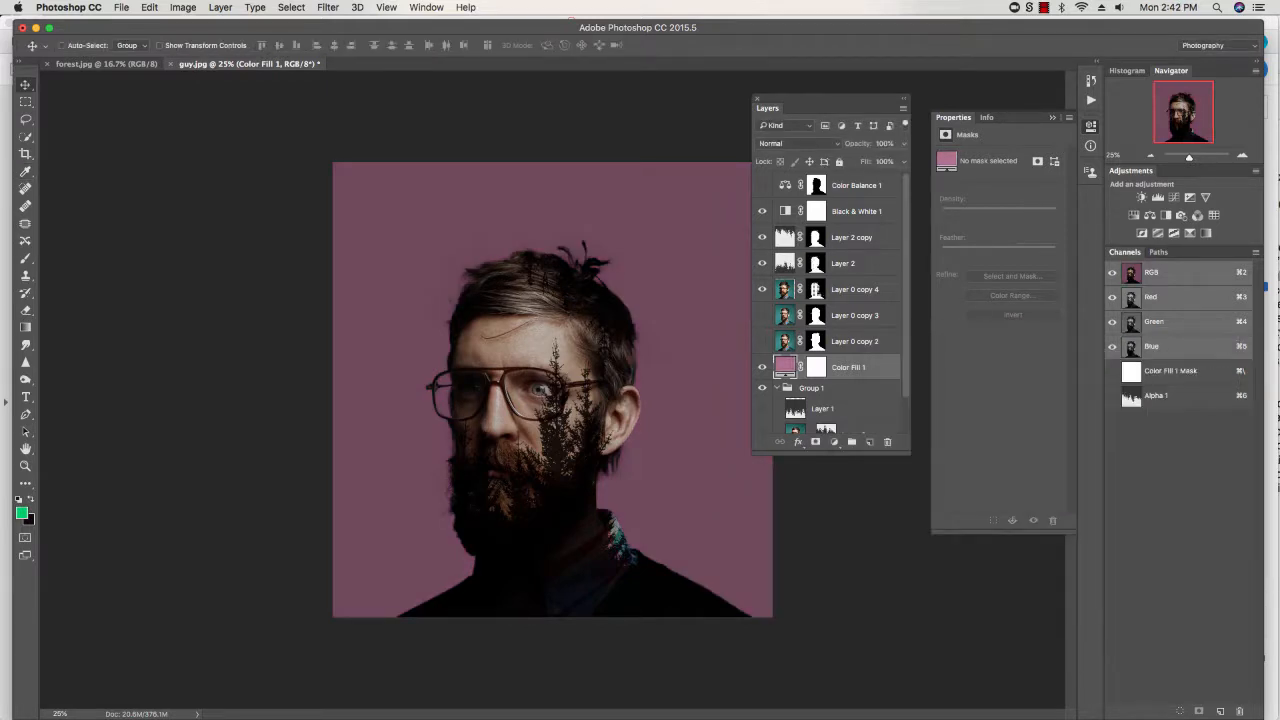
Step: Try moving Layer 2 copy over the man's hair with its mask still linked, and undo the move
{"action": "left_click", "coordinate": [850, 237]}
{"action": "left_click_drag", "start_coordinate": [538, 284], "coordinate": [528, 266]}
{"action": "mouse_move", "coordinate": [533, 310]}
{"action": "left_mouse_down"}
{"action": "mouse_move", "coordinate": [568, 245]}
{"action": "mouse_move", "coordinate": [594, 278]}
{"action": "mouse_move", "coordinate": [566, 312]}
{"action": "mouse_move", "coordinate": [547, 304]}
{"action": "left_mouse_up"}
{"action": "key", "text": "super+z"}
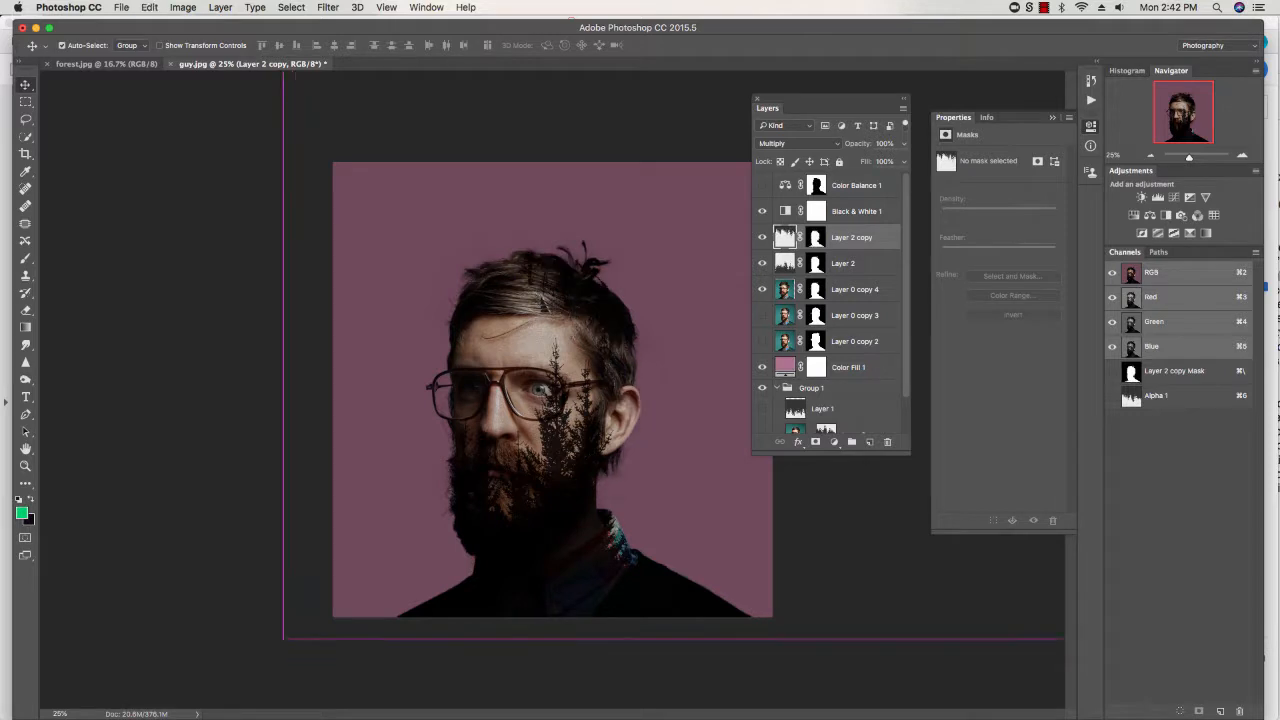
Step: Unlink the mask of Layer 2 copy and move only its hanging trees down over the man's forehead
{"action": "left_click", "coordinate": [818, 246]}
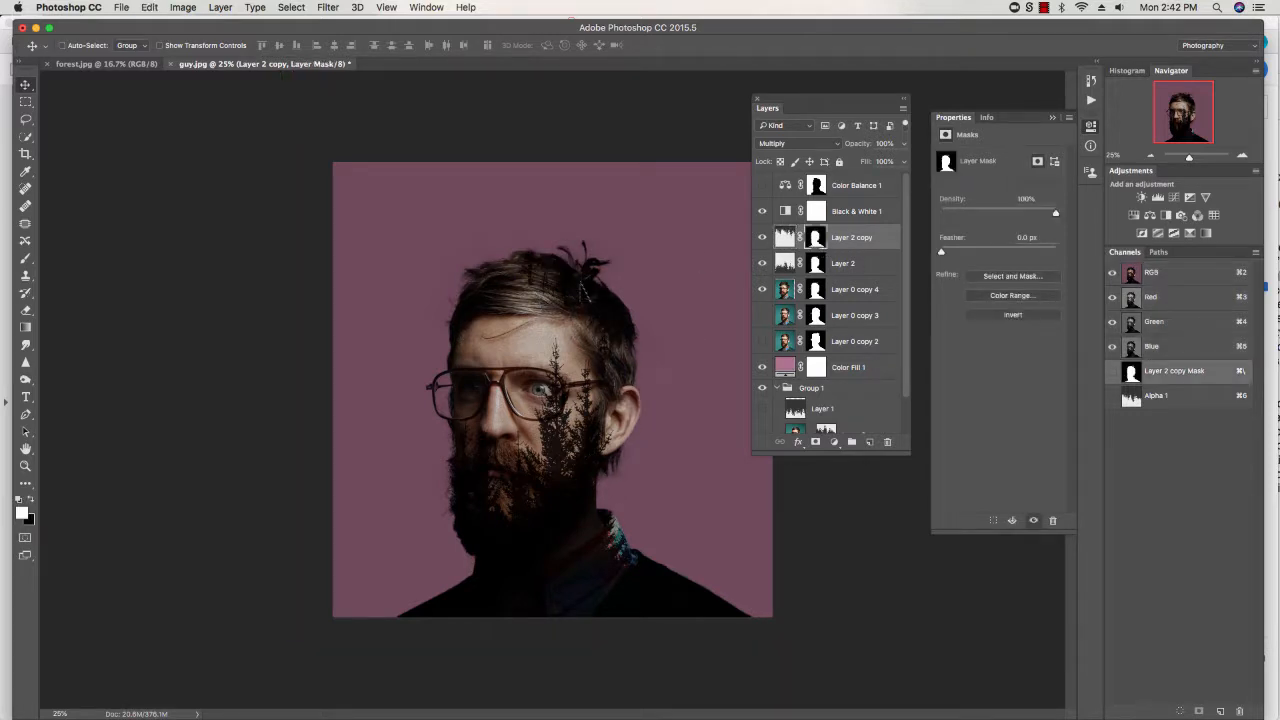
{"action": "left_click", "coordinate": [786, 237]}
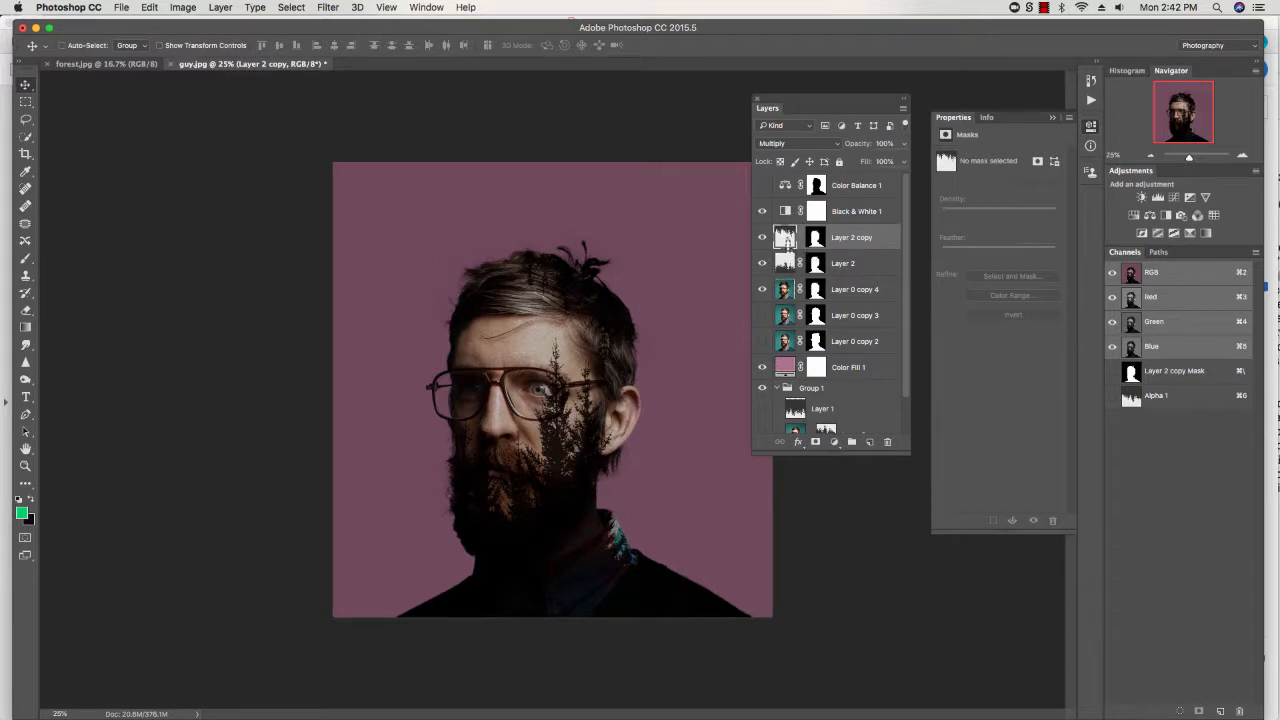
{"action": "left_click_drag", "start_coordinate": [494, 285], "coordinate": [486, 382]}
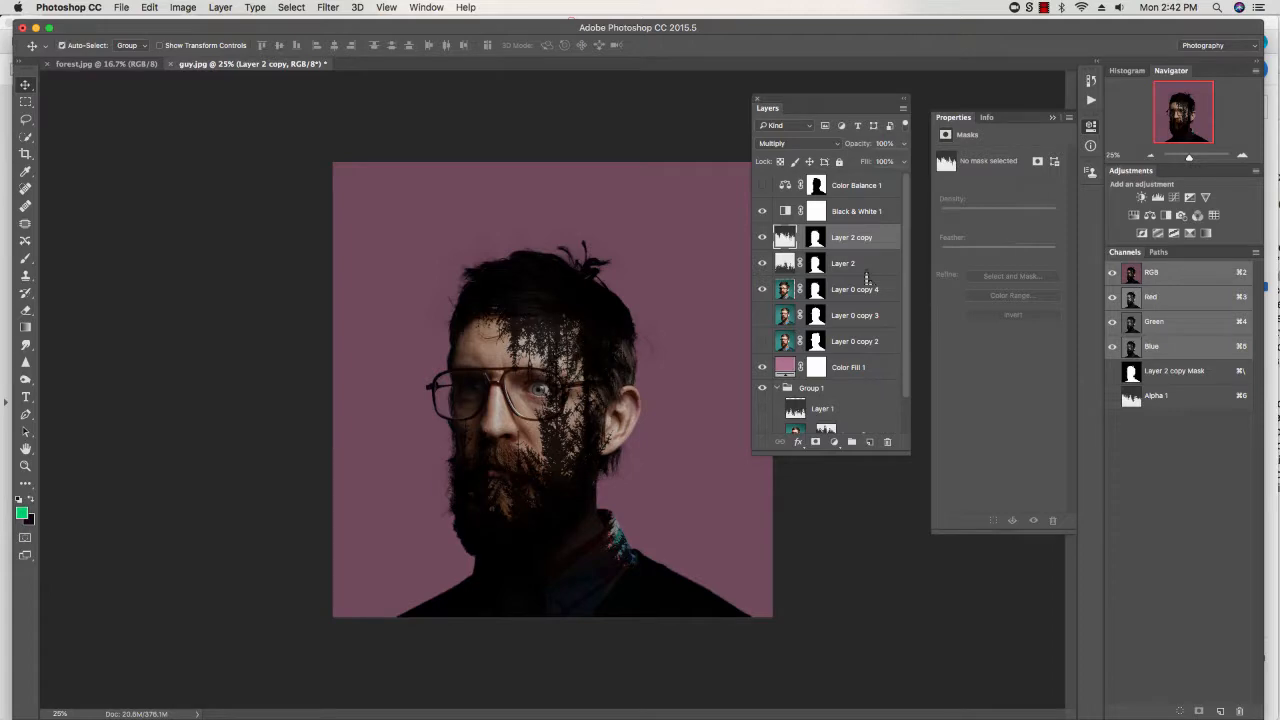
Step: Reposition the hanging trees of Layer 2 copy across the forehead and the side of the face, and select the layer's mask
{"action": "key", "text": "super+plus"}
{"action": "key", "text": "super+plus"}
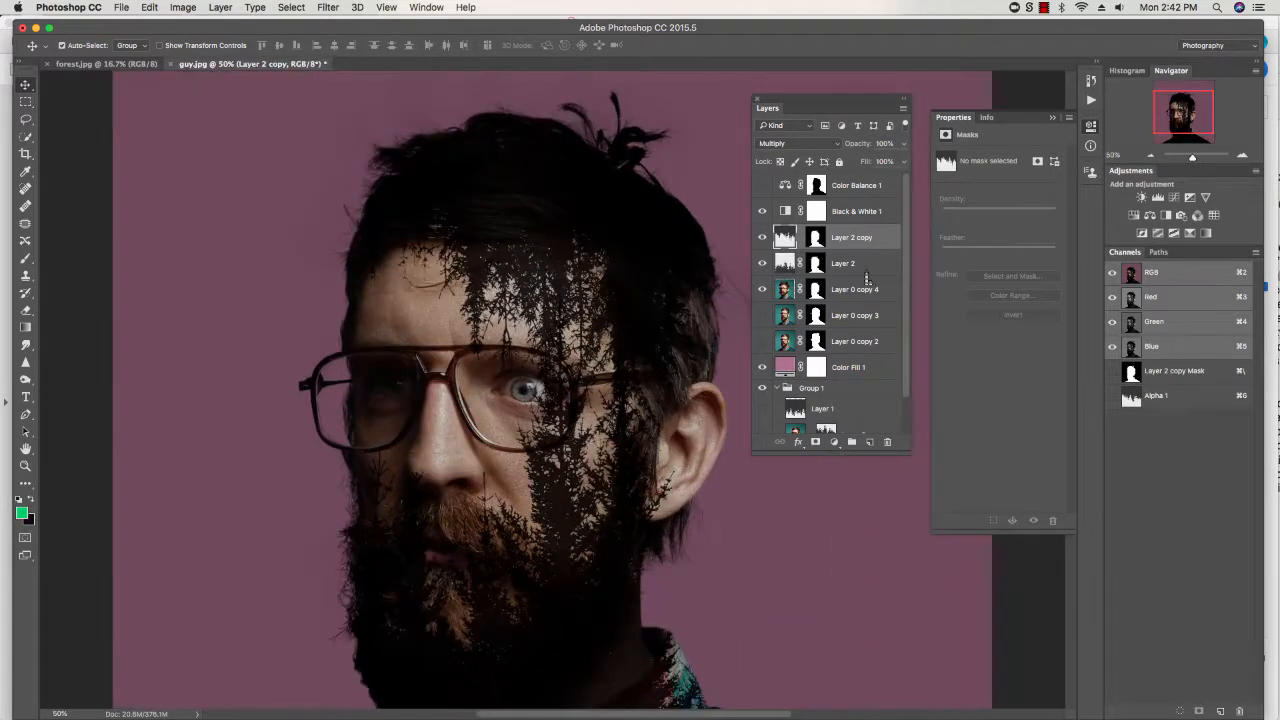
{"action": "left_click_drag", "start_coordinate": [500, 234], "coordinate": [296, 157]}
{"action": "left_click_drag", "start_coordinate": [287, 209], "coordinate": [484, 200]}
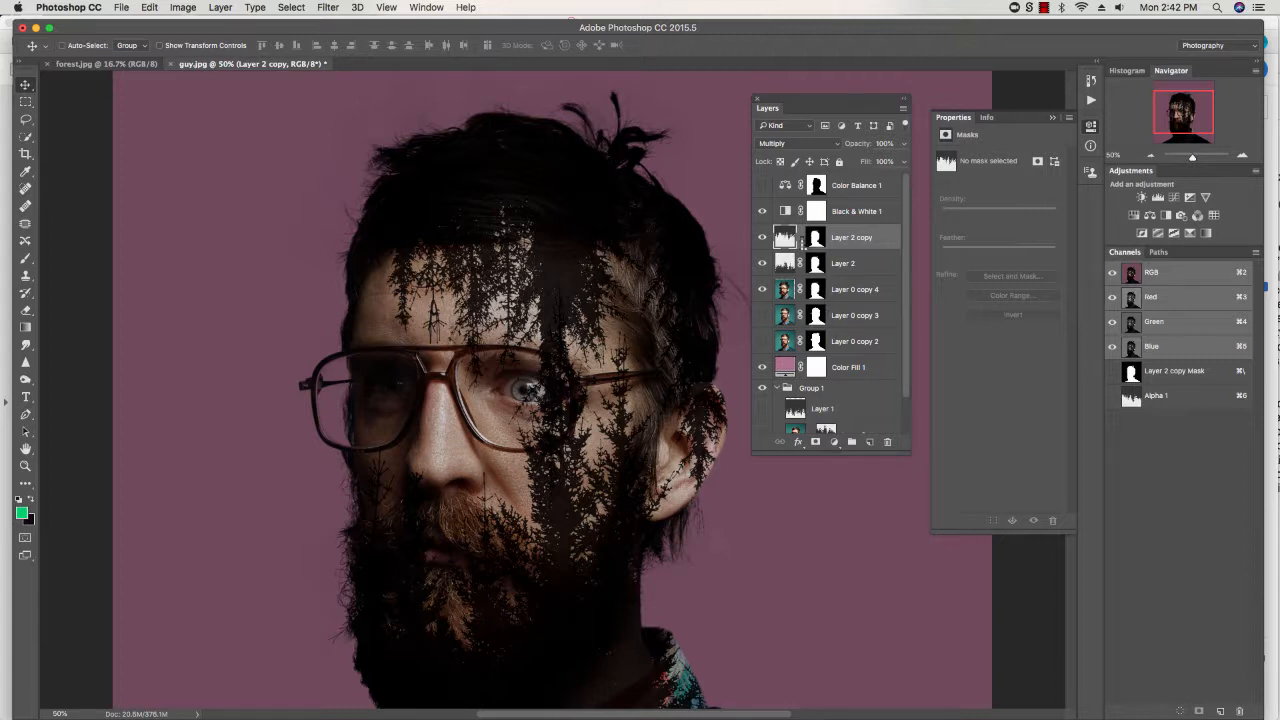
{"action": "left_click", "coordinate": [821, 245]}
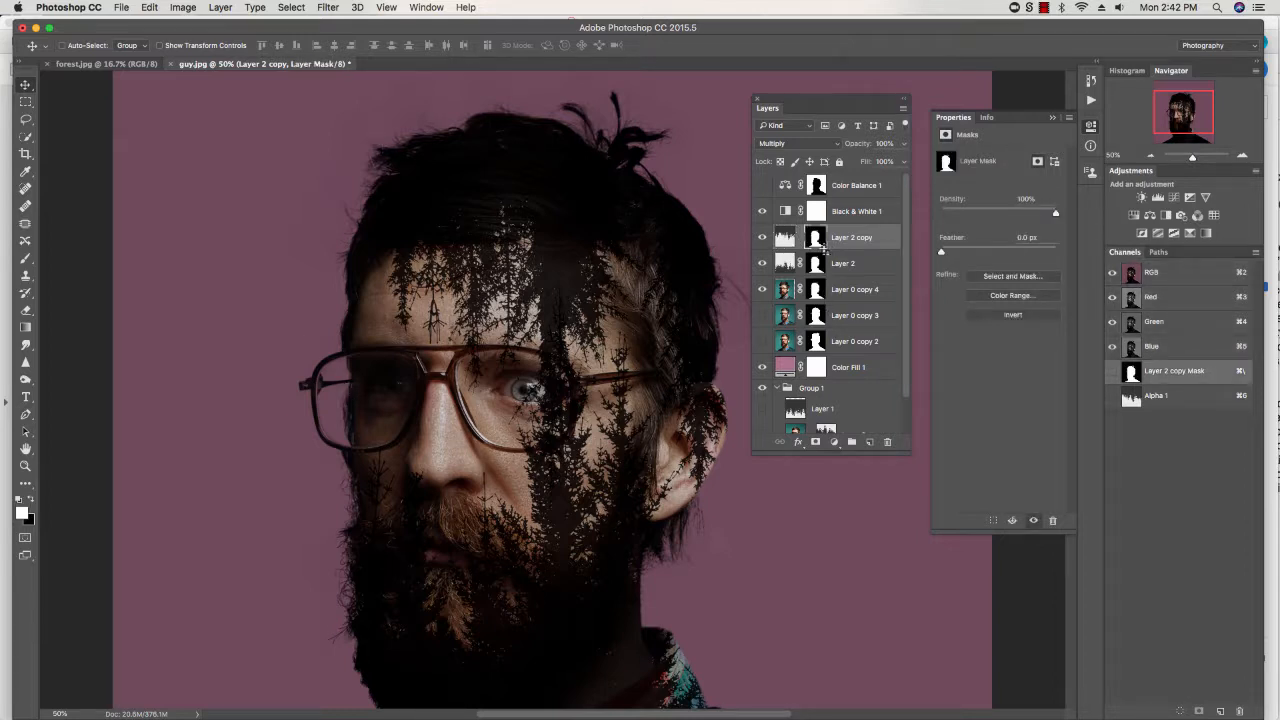
Step: Hide Layer 2 copy so that only Layer 2's trees show over the portrait, and select Layer 2's mask
{"action": "left_click_drag", "start_coordinate": [763, 238], "coordinate": [764, 265]}
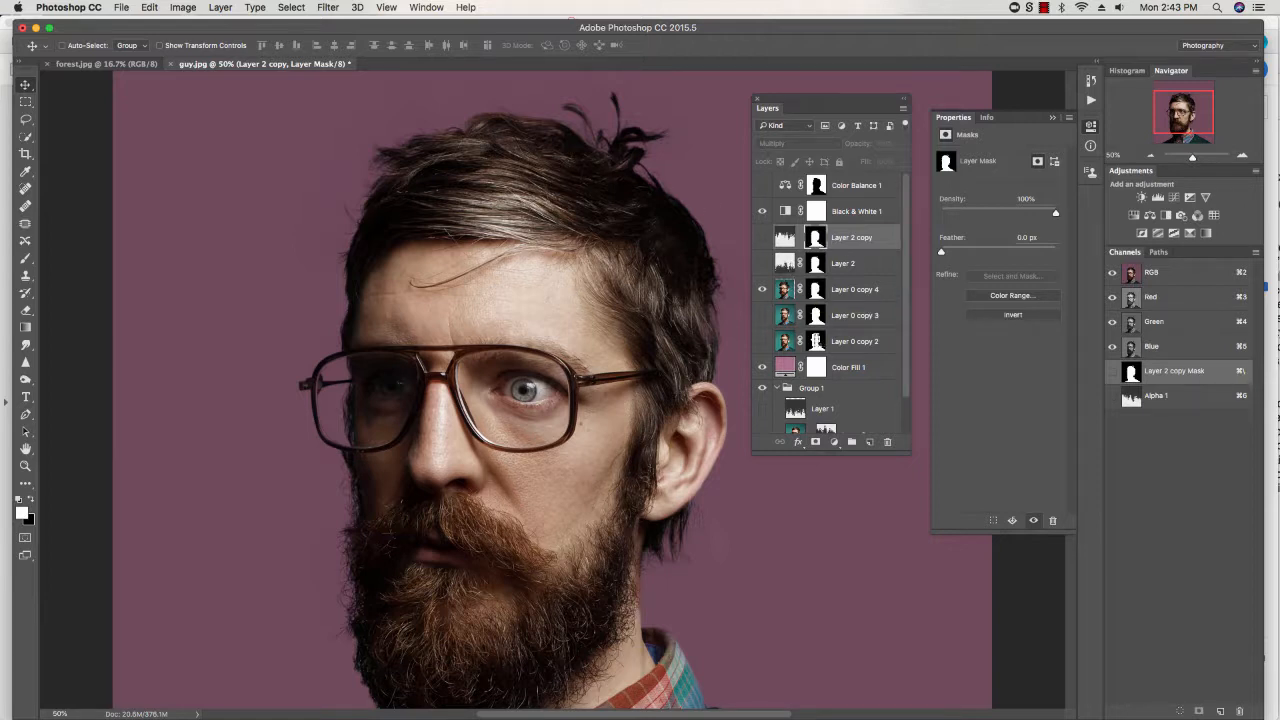
{"action": "left_click", "coordinate": [821, 298]}
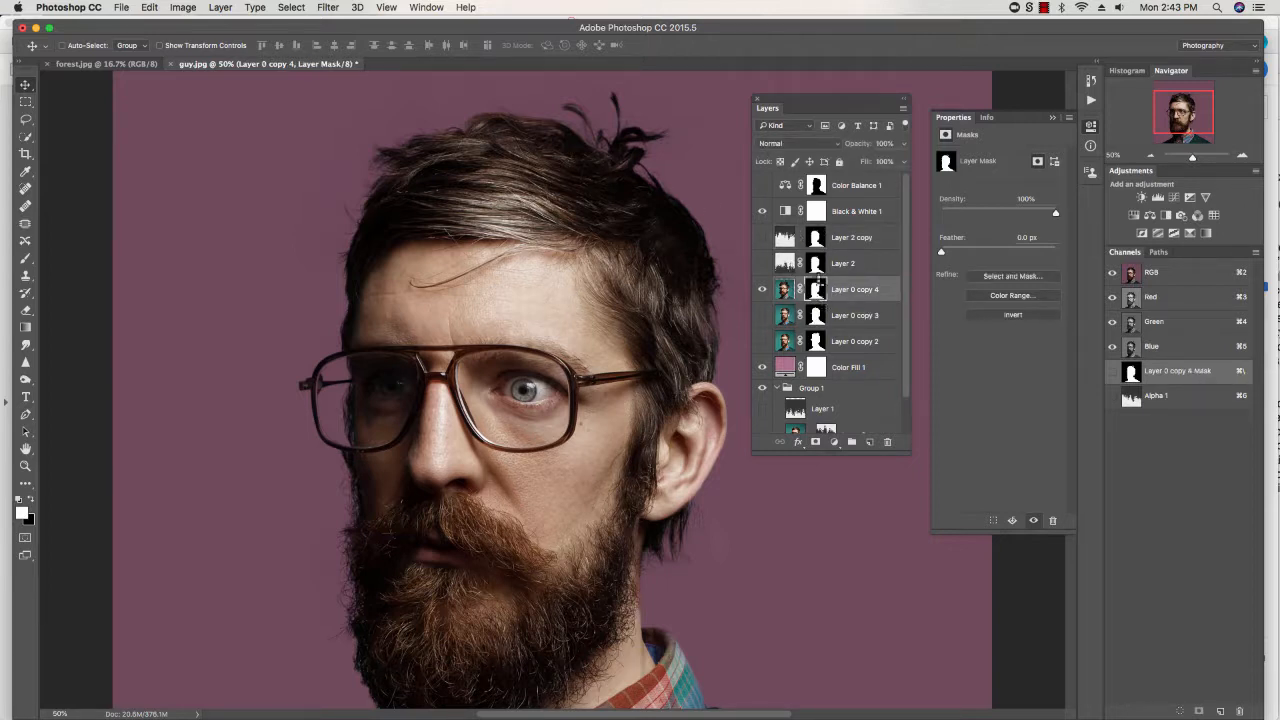
{"action": "left_click", "coordinate": [817, 265]}
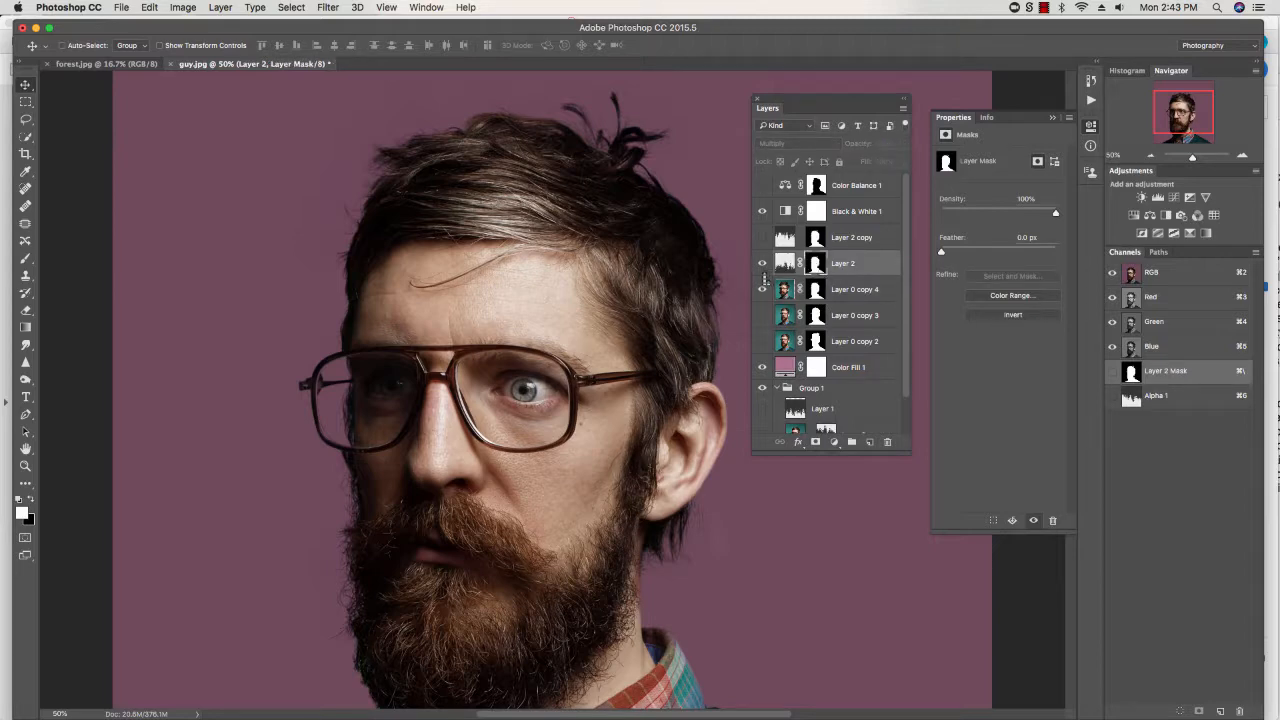
{"action": "left_click", "coordinate": [763, 264]}
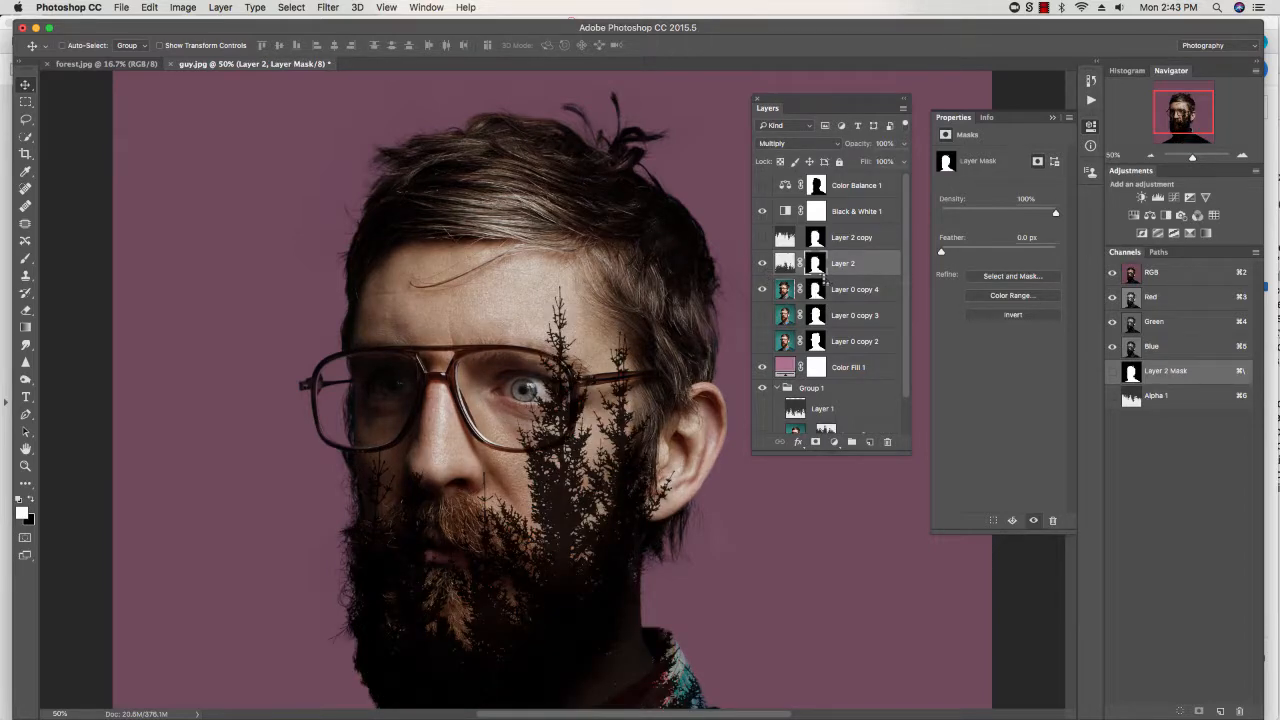
Step: Invert Layer 2's mask so the forest shows in the background around the man instead of inside his silhouette
{"action": "key", "text": "super+i"}
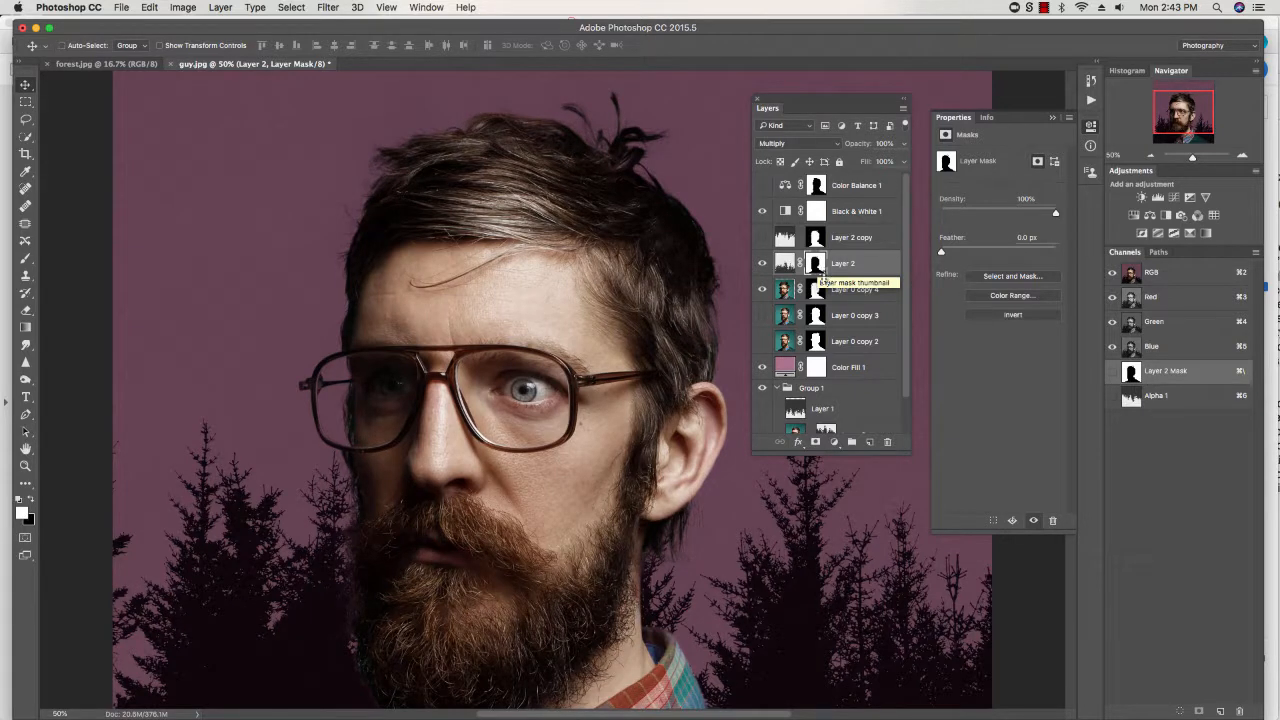
{"action": "key", "text": "super+i"}
{"action": "key", "text": "super+i"}
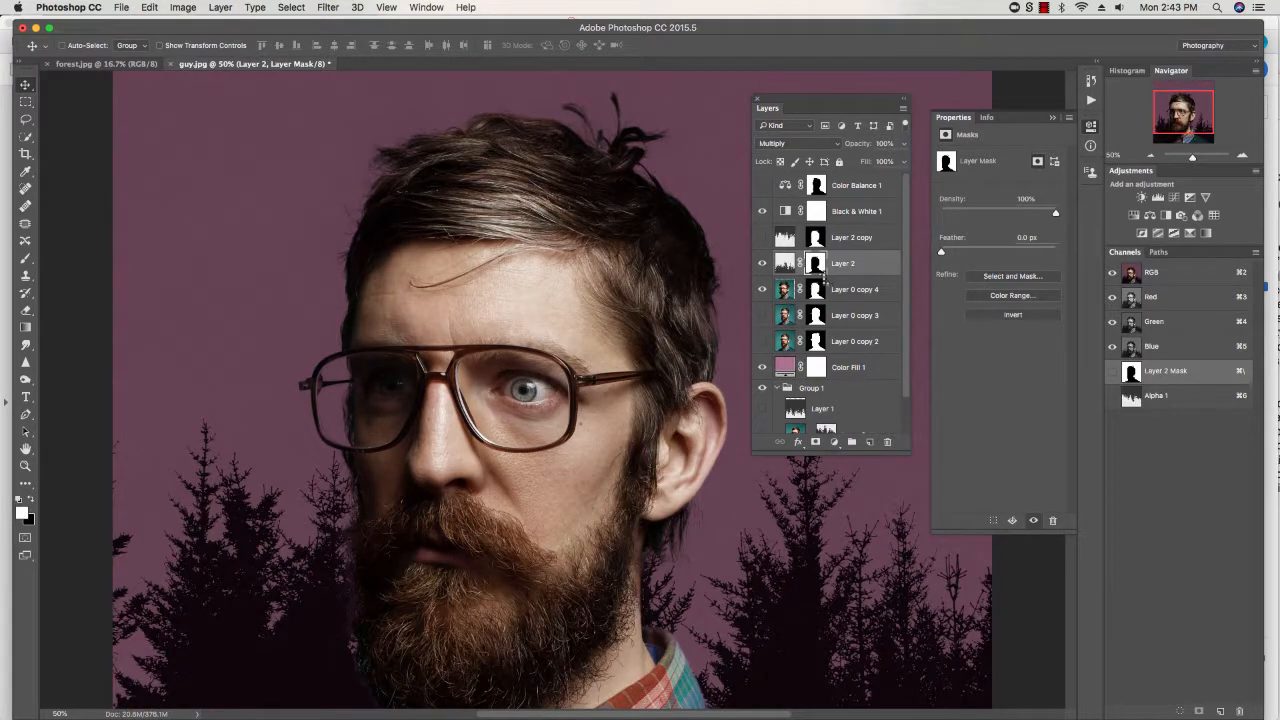
Step: Toggle the inversion of Layer 2's mask back and forth to compare both versions, ending with the trees behind the man
{"action": "left_click", "coordinate": [1013, 315]}
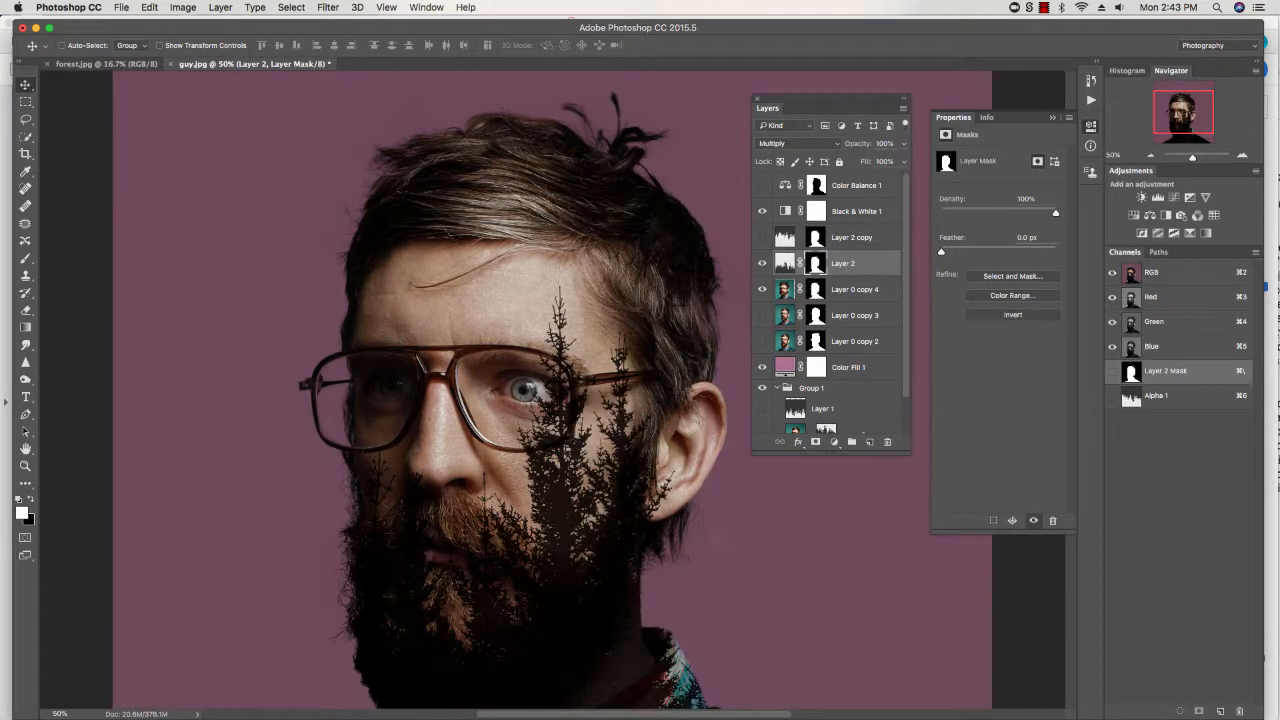
{"action": "left_click", "coordinate": [1013, 315]}
{"action": "left_click", "coordinate": [1013, 315]}
{"action": "left_click", "coordinate": [1013, 315]}
{"action": "left_click", "coordinate": [1013, 315]}
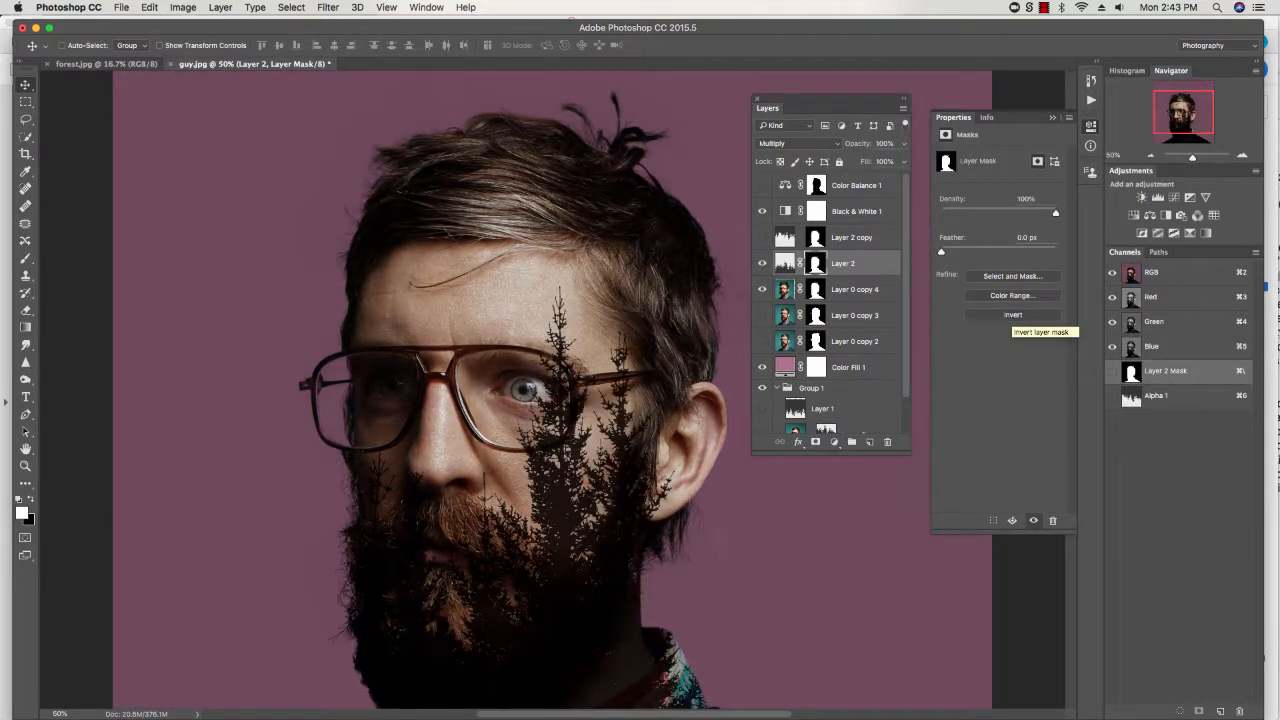
{"action": "left_click", "coordinate": [1013, 315]}
{"action": "left_click", "coordinate": [1013, 315]}
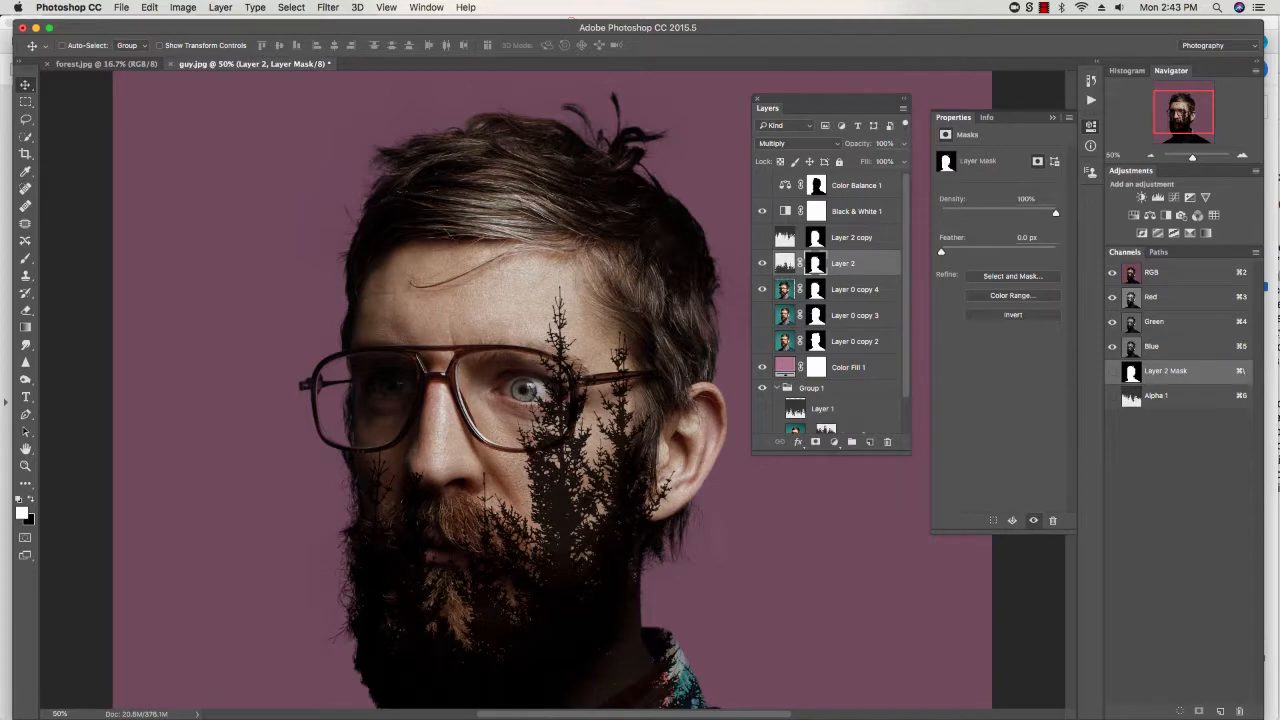
{"action": "left_click", "coordinate": [1013, 315]}
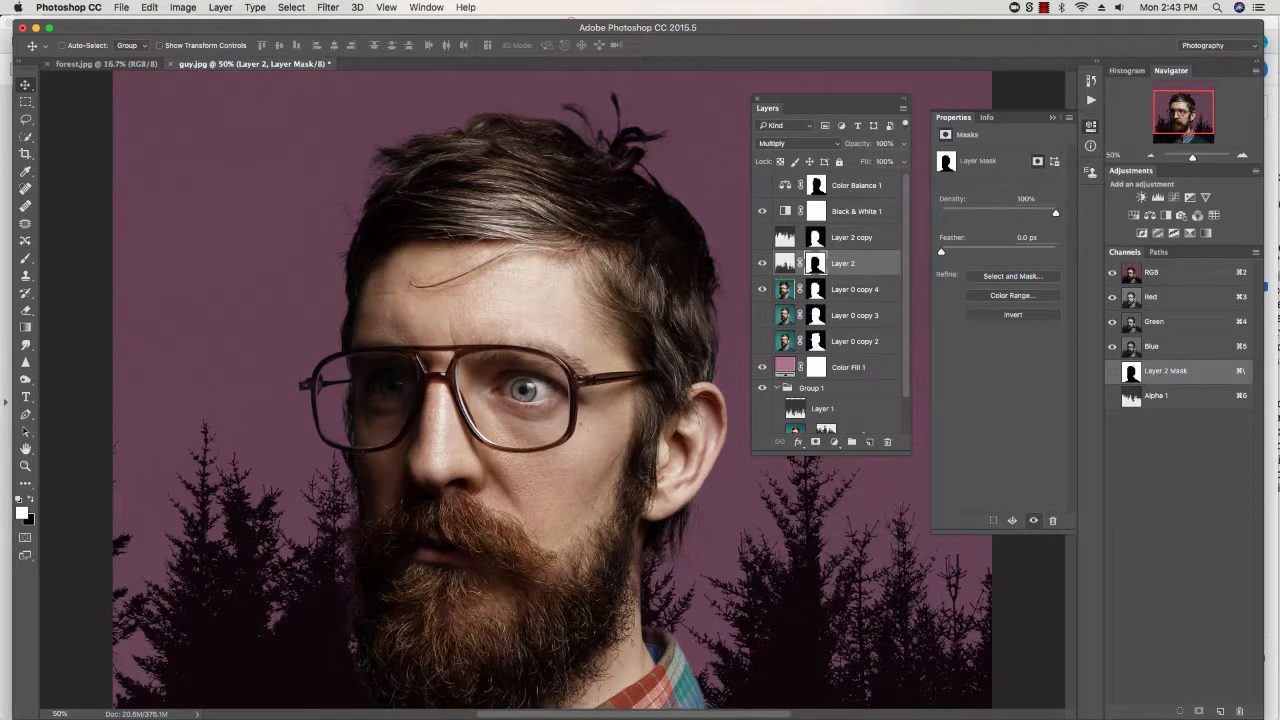
{"action": "left_click", "coordinate": [1013, 315]}
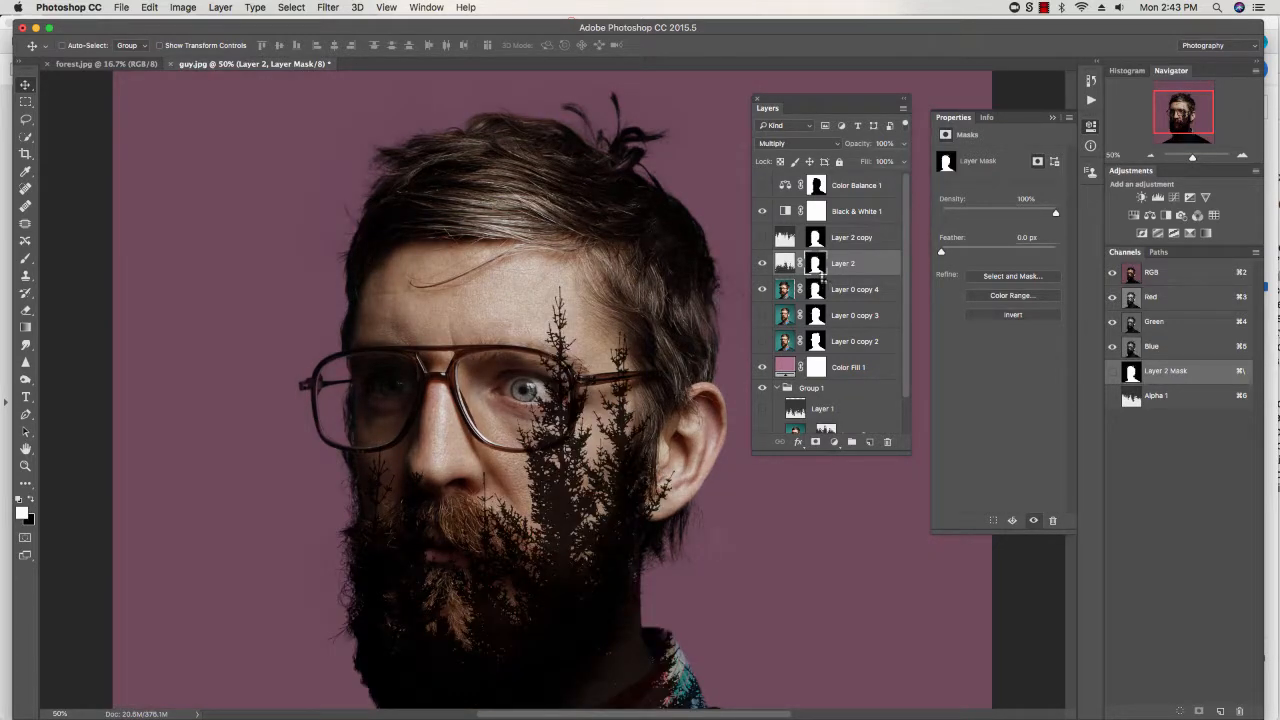
{"action": "key", "text": "super+i"}
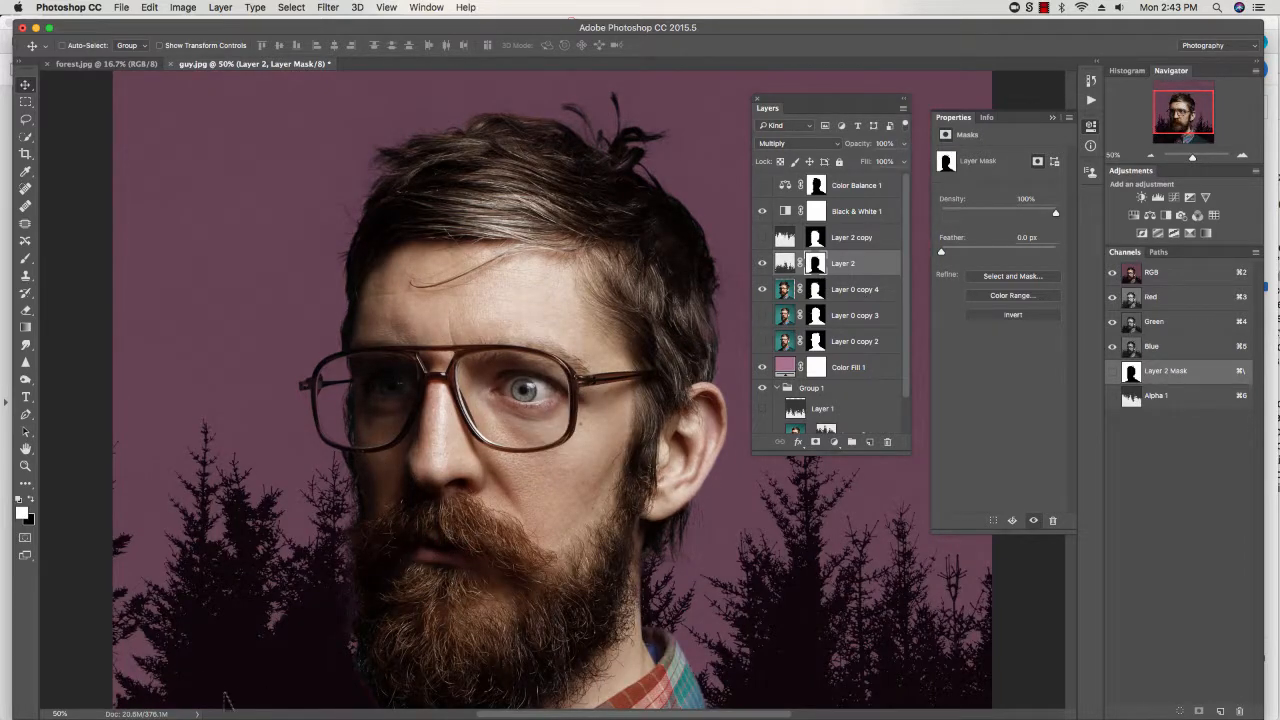
{"action": "mouse_move", "coordinate": [225, 693]}
{"action": "left_mouse_down"}
{"action": "mouse_move", "coordinate": [249, 691]}
{"action": "mouse_move", "coordinate": [196, 692]}
{"action": "mouse_move", "coordinate": [223, 686]}
{"action": "mouse_move", "coordinate": [242, 703]}
{"action": "mouse_move", "coordinate": [212, 704]}
{"action": "mouse_move", "coordinate": [226, 702]}
{"action": "left_mouse_up"}
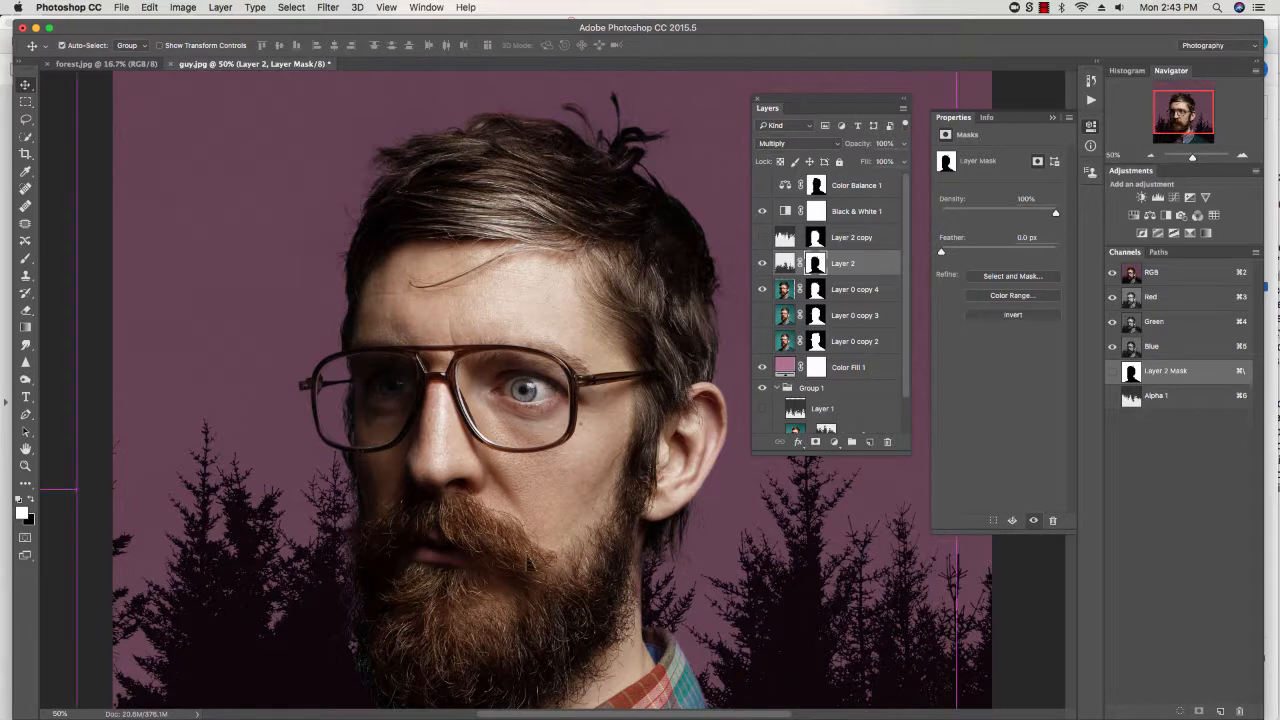
Step: Switch to Acrobat, advance the class PDF to page 35 on unlinking and moving masks, and return to Photoshop
{"action": "key", "text": "super+Tab"}
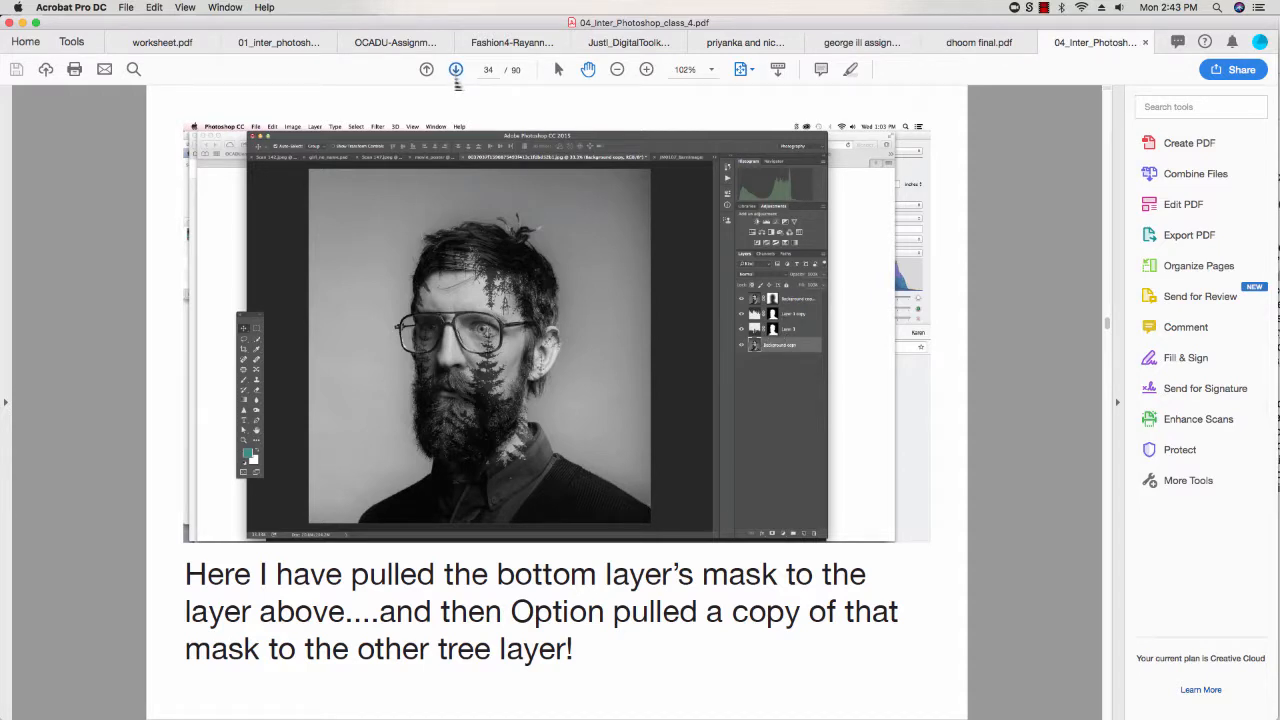
{"action": "left_click", "coordinate": [456, 70]}
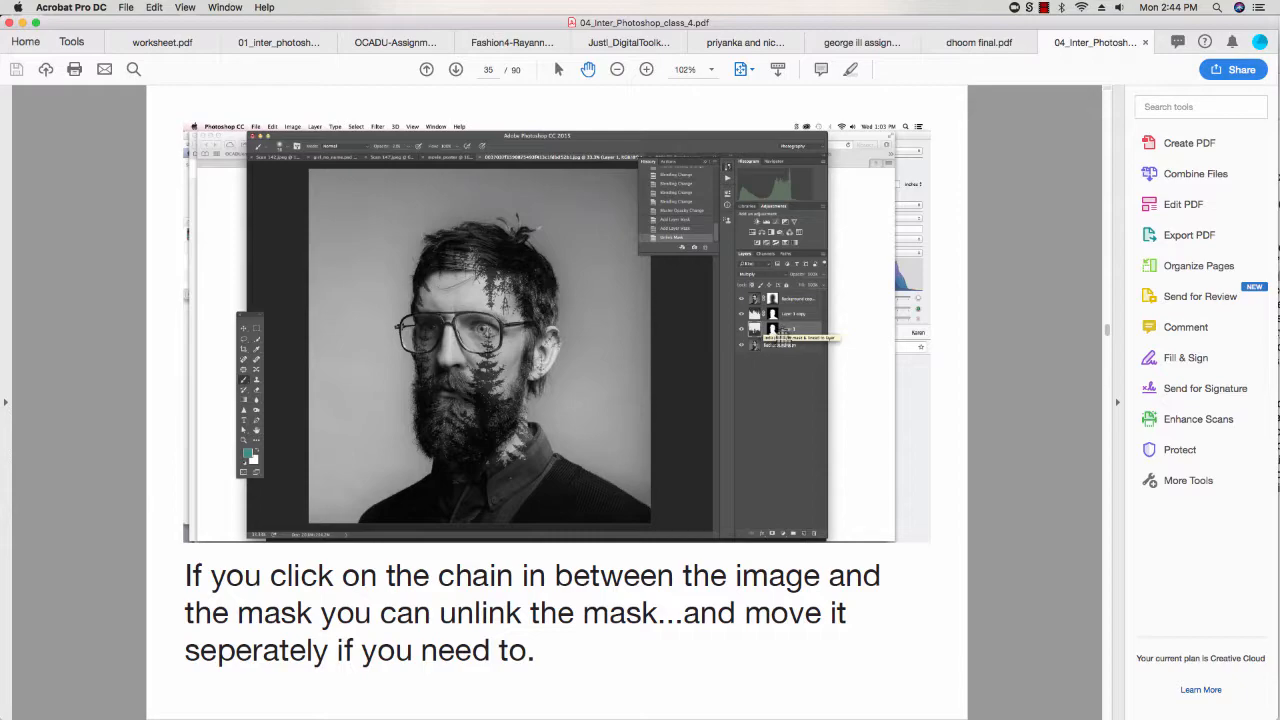
{"action": "key", "text": "super+Tab"}
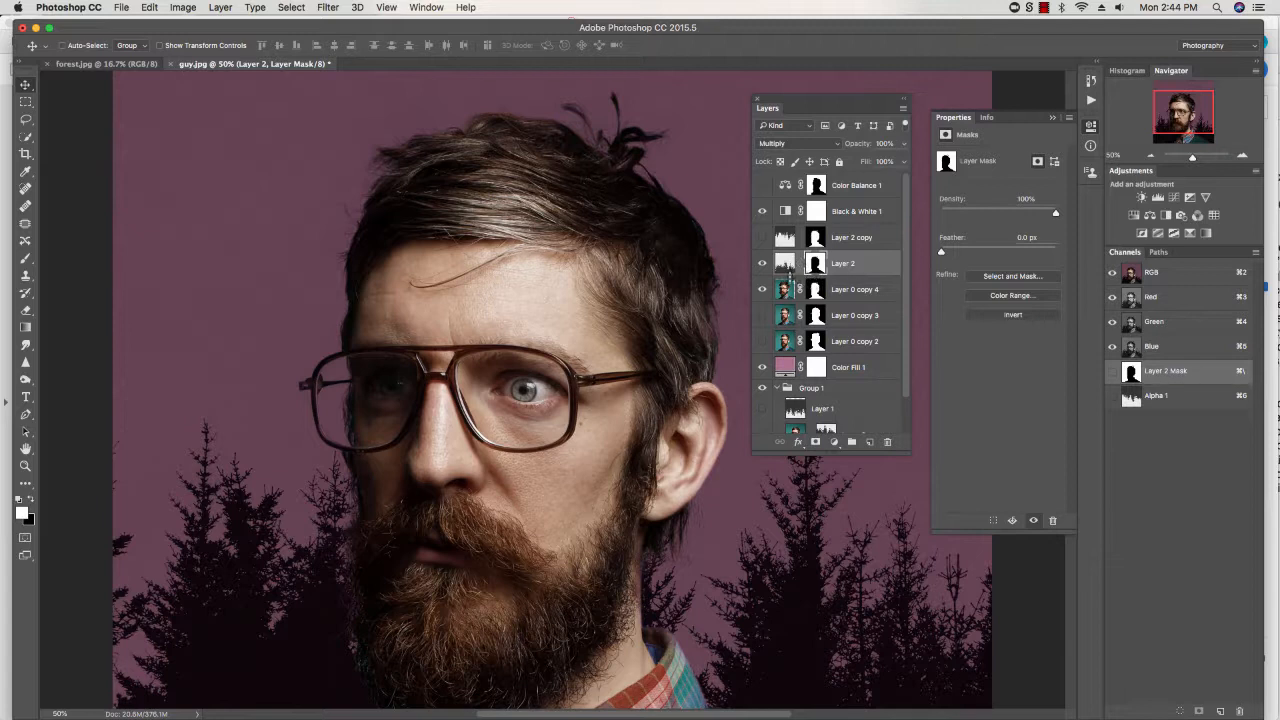
Step: Reposition Layer 2's forest image independently of its mask so more trees stand behind the man's head, and reselect the layer mask
{"action": "left_click", "coordinate": [786, 265]}
{"action": "left_click_drag", "start_coordinate": [615, 288], "coordinate": [486, 209]}
{"action": "left_click", "coordinate": [816, 265]}
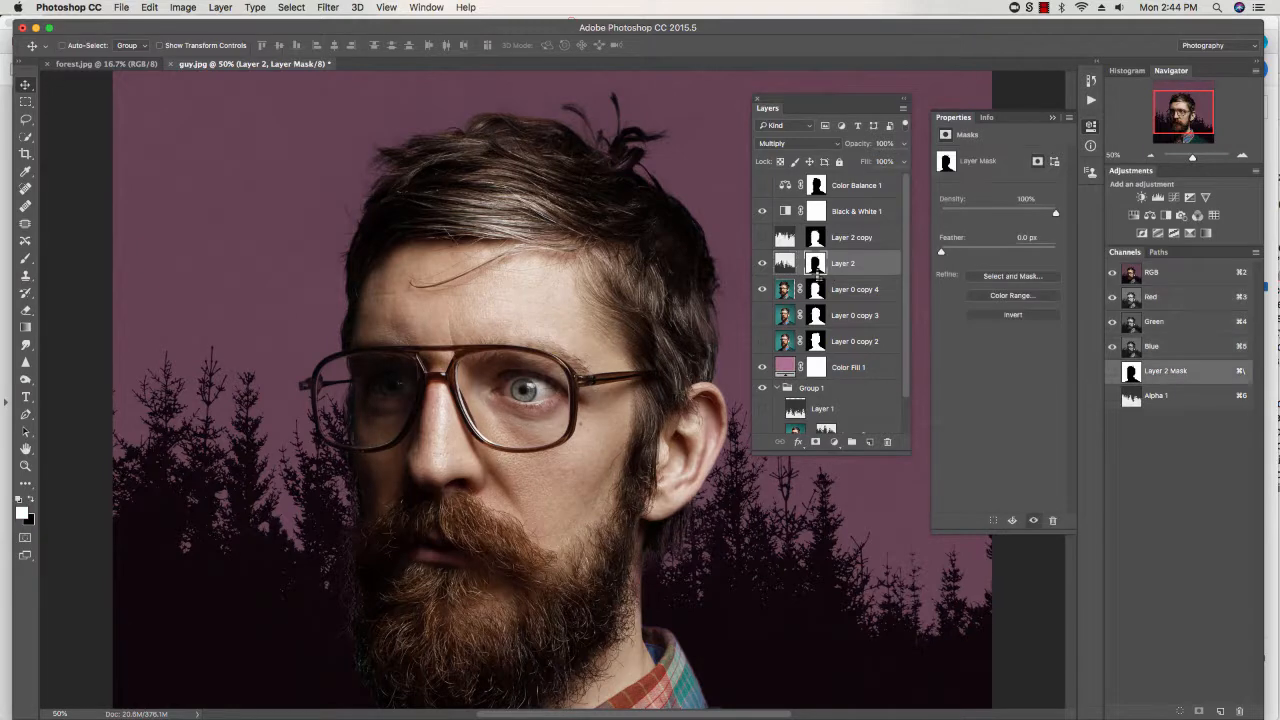
{"action": "mouse_move", "coordinate": [698, 380]}
{"action": "left_mouse_down"}
{"action": "mouse_move", "coordinate": [684, 368]}
{"action": "mouse_move", "coordinate": [532, 373]}
{"action": "mouse_move", "coordinate": [323, 294]}
{"action": "mouse_move", "coordinate": [189, 323]}
{"action": "mouse_move", "coordinate": [563, 367]}
{"action": "mouse_move", "coordinate": [716, 343]}
{"action": "mouse_move", "coordinate": [694, 340]}
{"action": "mouse_move", "coordinate": [707, 342]}
{"action": "mouse_move", "coordinate": [694, 381]}
{"action": "left_mouse_up"}
Step: Switch to Acrobat and read the class PDF on to page 37, about splitting the Blend If handles
{"action": "key", "text": "super+Tab"}
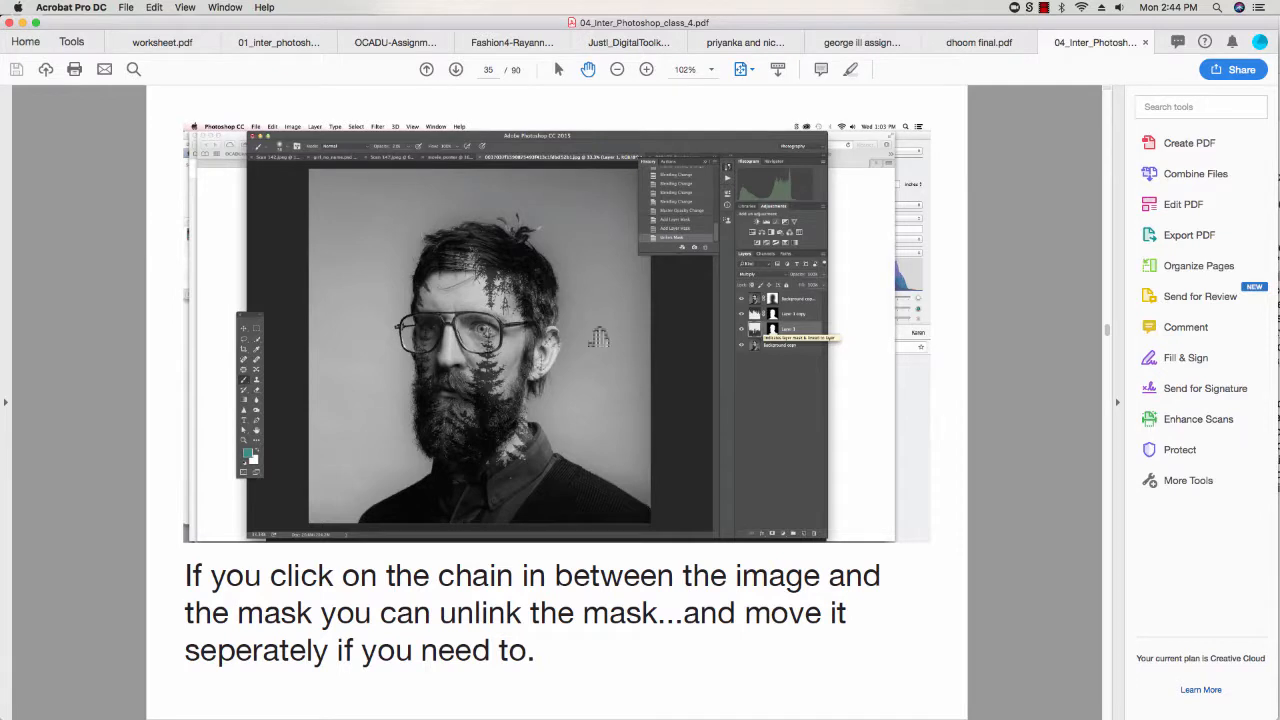
{"action": "left_click", "coordinate": [456, 70]}
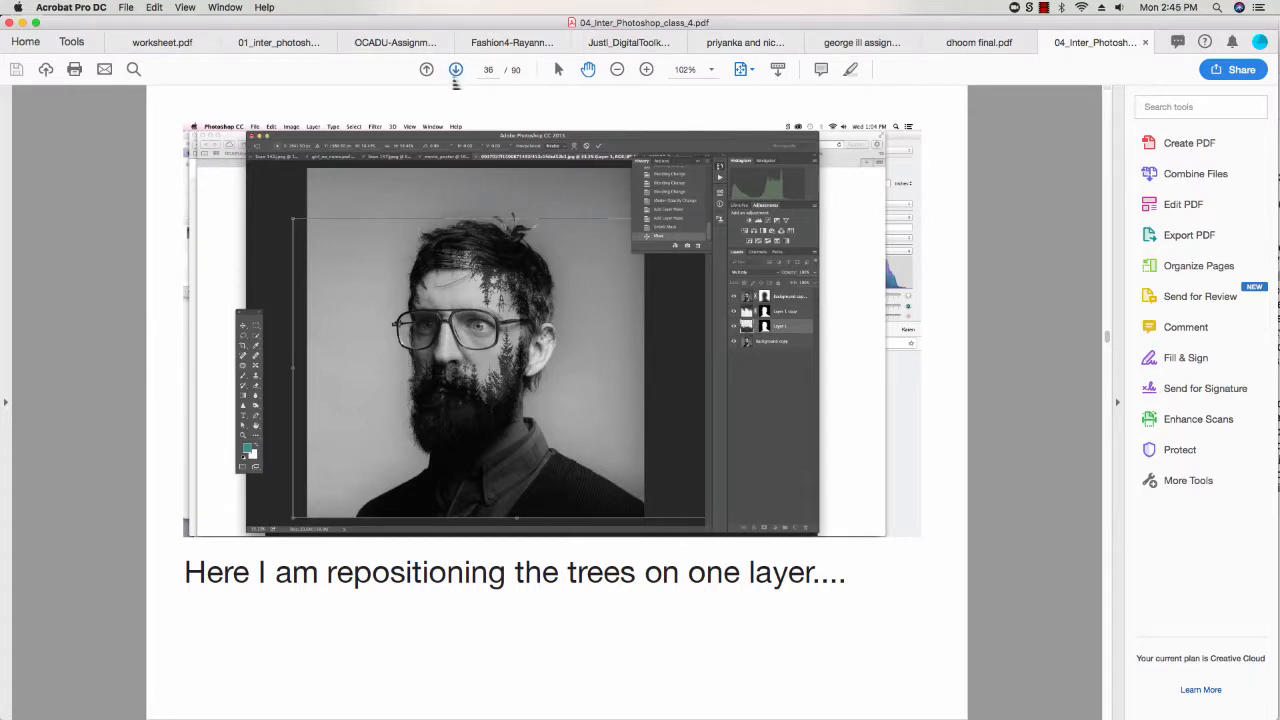
{"action": "left_click", "coordinate": [456, 70]}
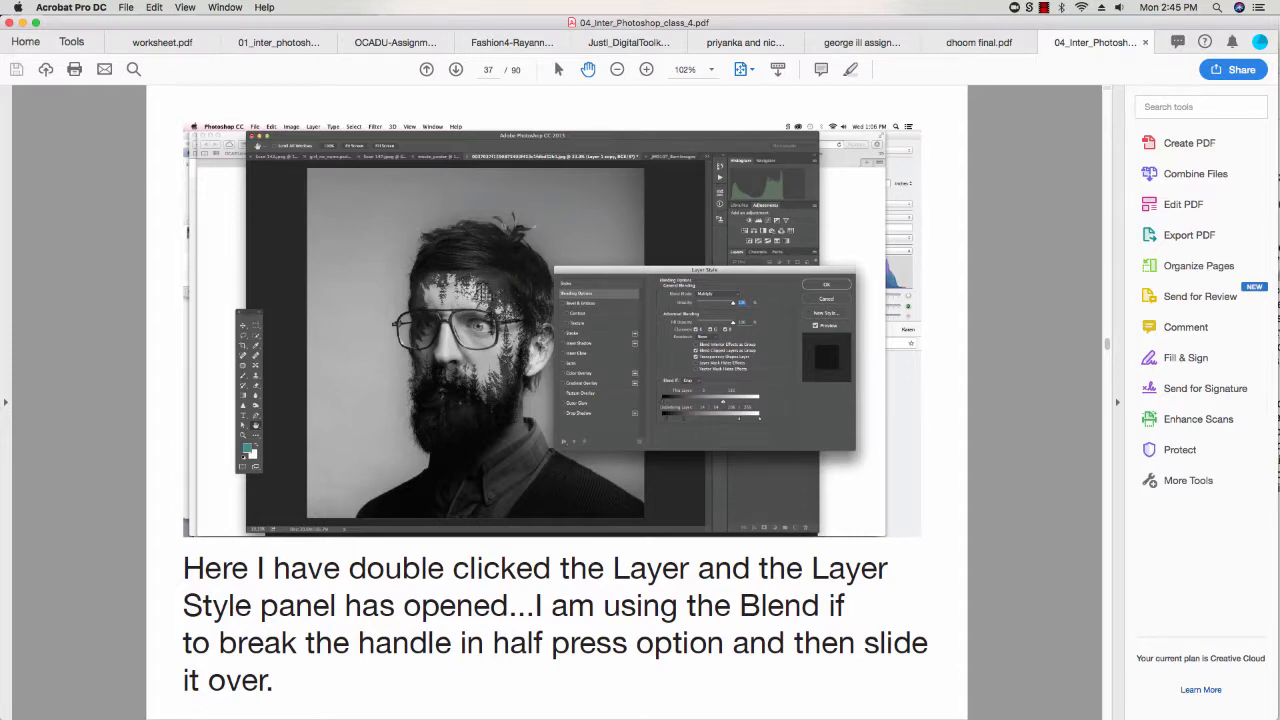
Step: Switch back to Photoshop, show Layer 2 copy and open its Blending Options
{"action": "key", "text": "super+Tab"}
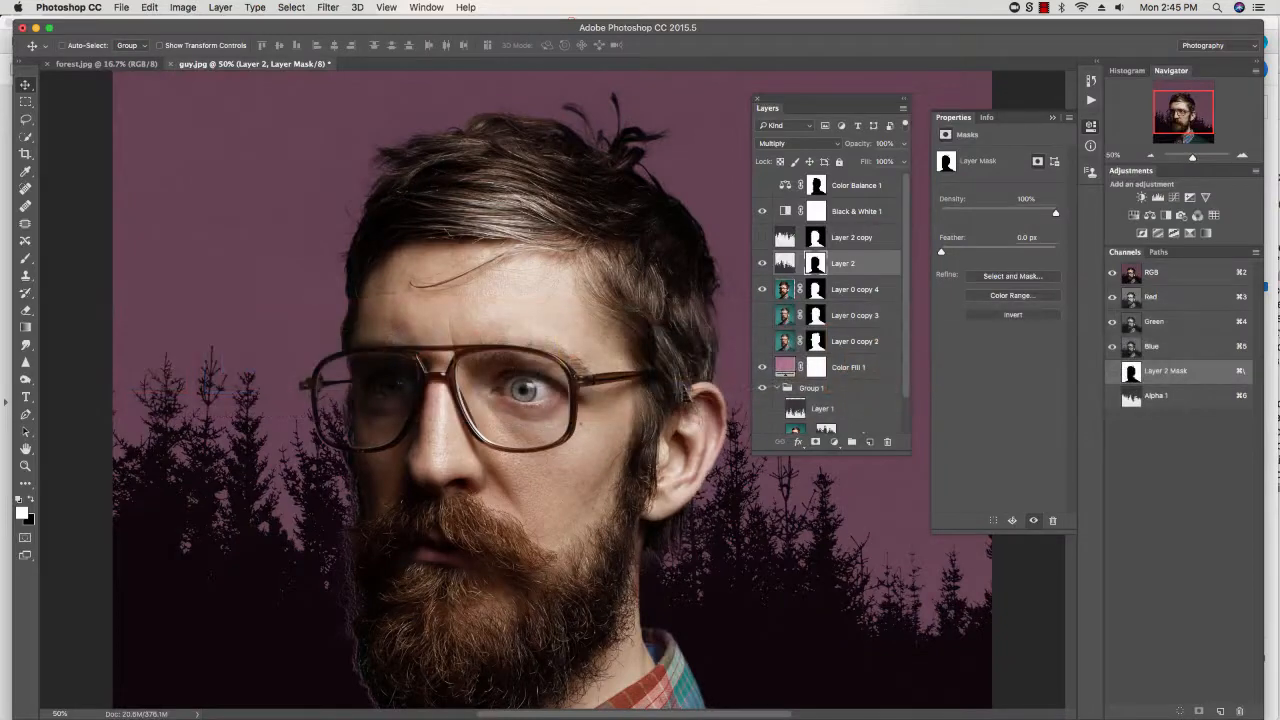
{"action": "left_click", "coordinate": [763, 240]}
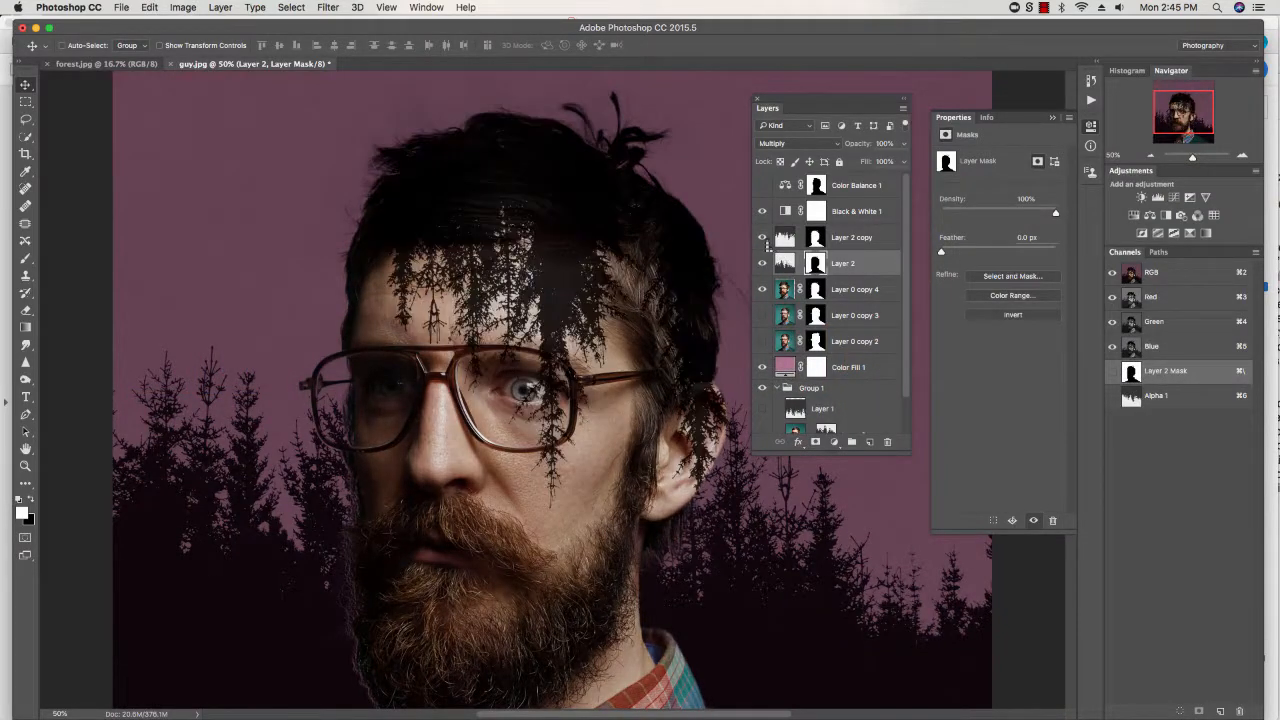
{"action": "left_click", "coordinate": [847, 245]}
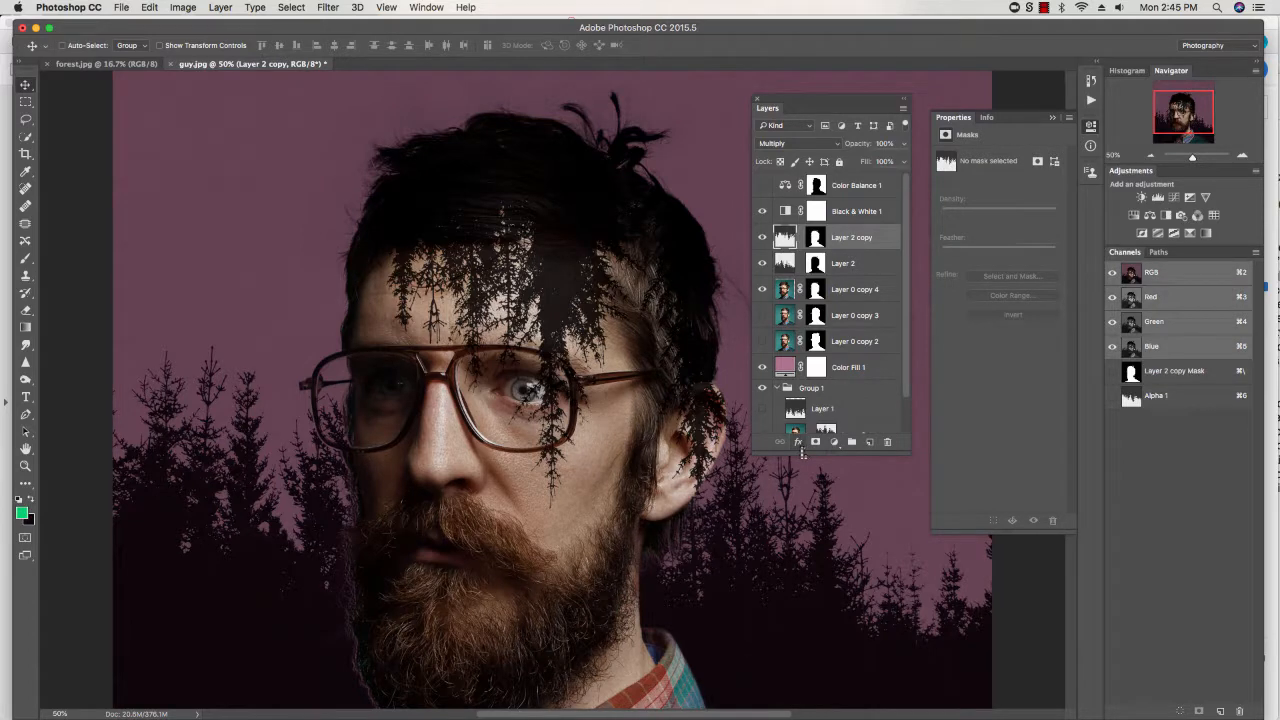
{"action": "double_click", "coordinate": [882, 240]}
{"action": "left_click_drag", "start_coordinate": [855, 388], "coordinate": [841, 78]}
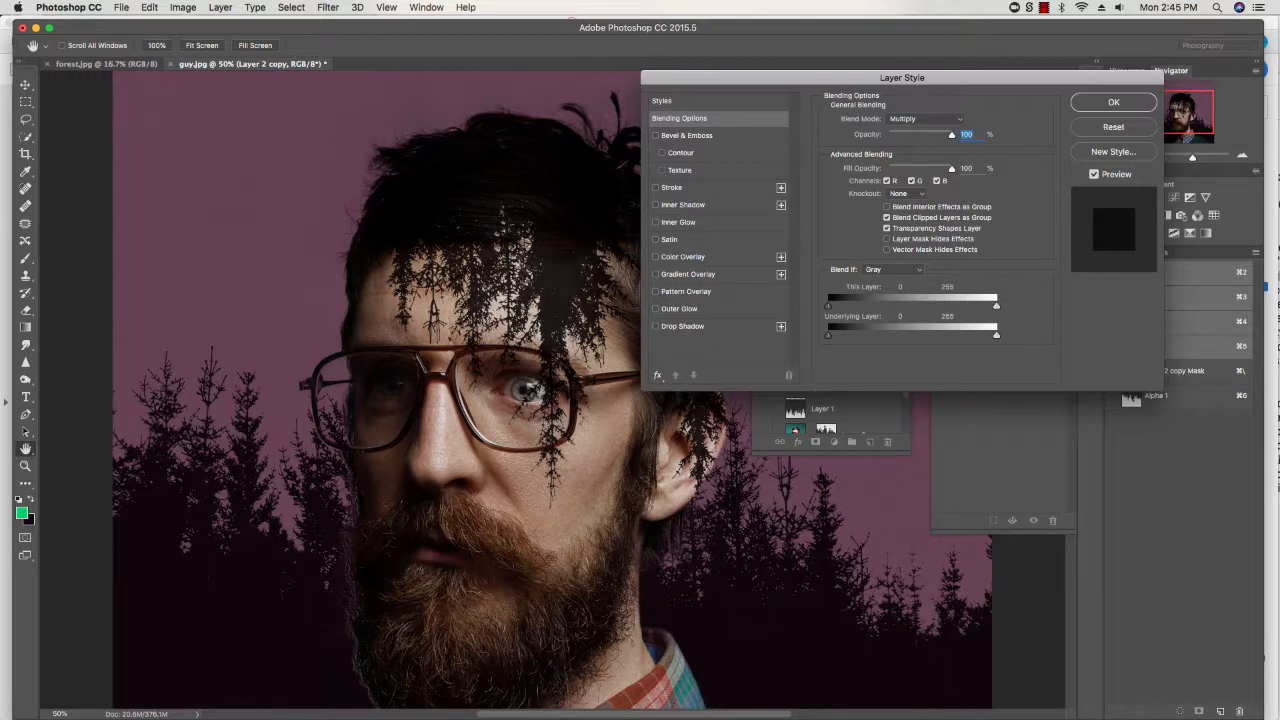
Step: Split Layer 2 copy's Blend If sliders to 0/82 and 204/255 for This Layer, and 0/37 and 200/255 for Underlying Layer
{"action": "left_click_drag", "start_coordinate": [866, 305], "coordinate": [890, 305]}
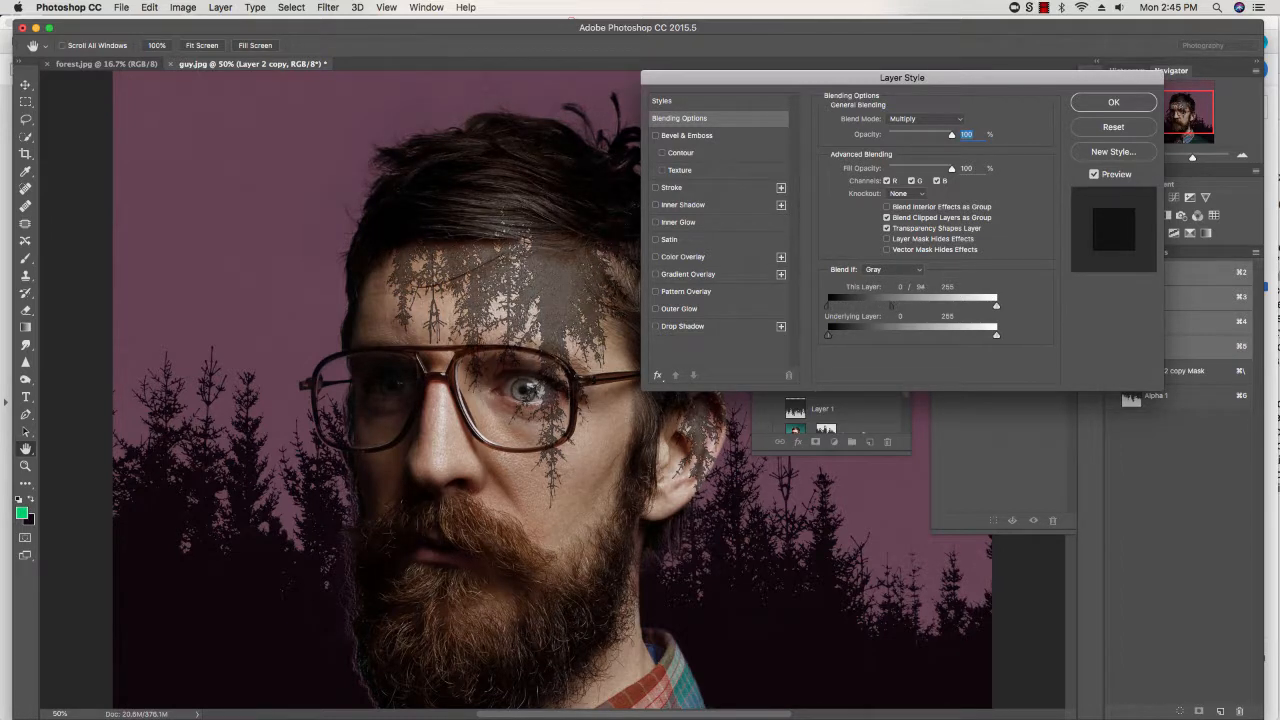
{"action": "left_click_drag", "start_coordinate": [976, 305], "coordinate": [962, 335]}
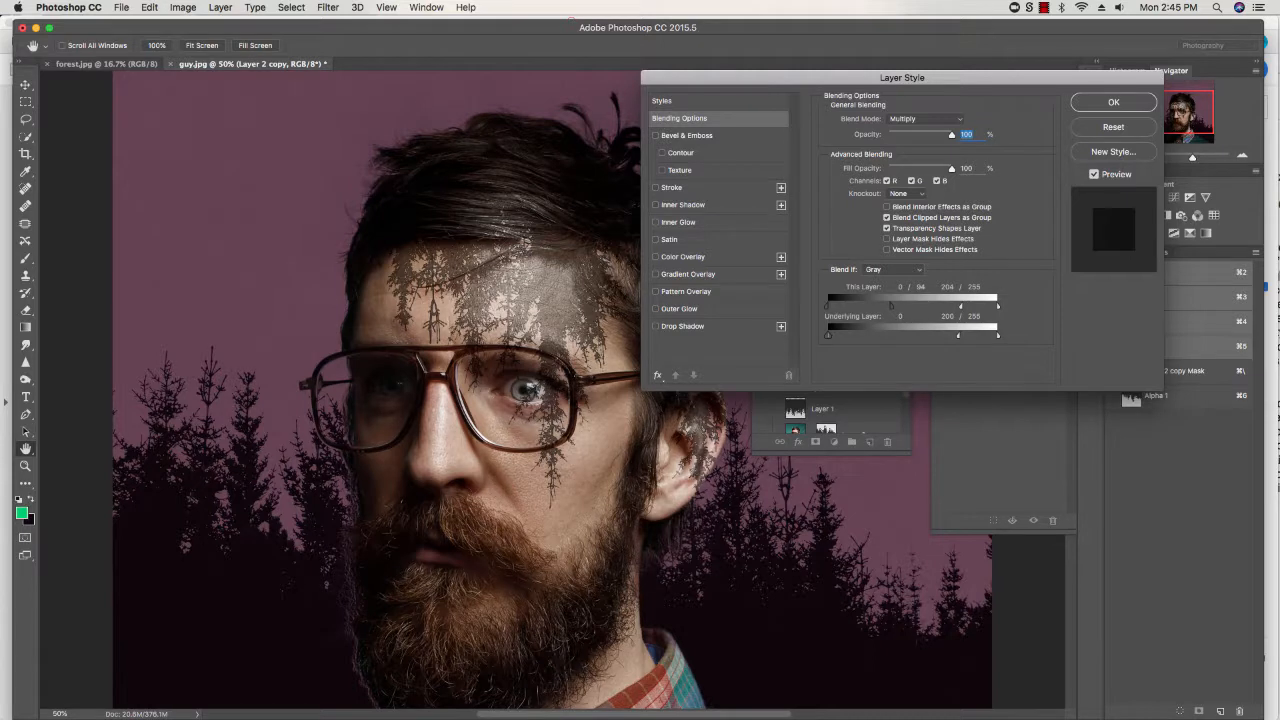
{"action": "left_click_drag", "start_coordinate": [848, 336], "coordinate": [854, 336]}
{"action": "mouse_move", "coordinate": [891, 307]}
{"action": "left_mouse_down"}
{"action": "mouse_move", "coordinate": [858, 307]}
{"action": "mouse_move", "coordinate": [889, 307]}
{"action": "left_mouse_up"}
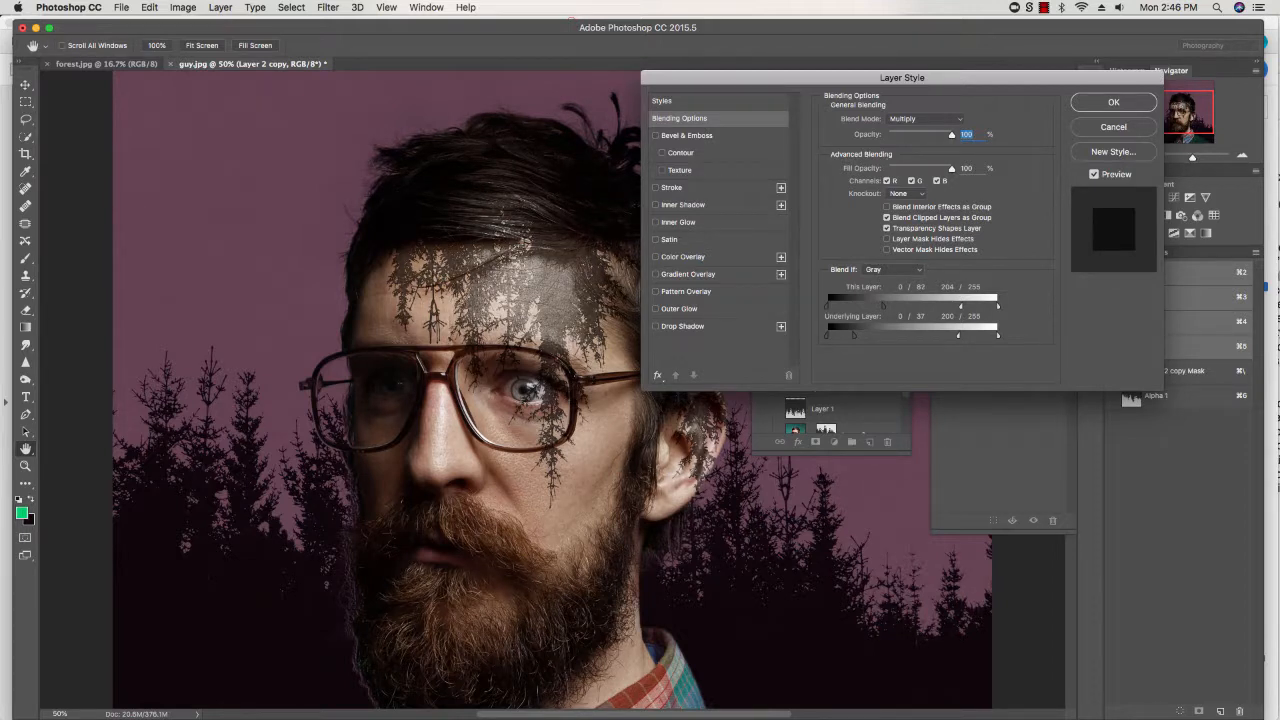
Step: Try the Darken blend mode on Layer 2 copy and return it to Multiply
{"action": "left_click", "coordinate": [924, 119]}
{"action": "left_click", "coordinate": [910, 108]}
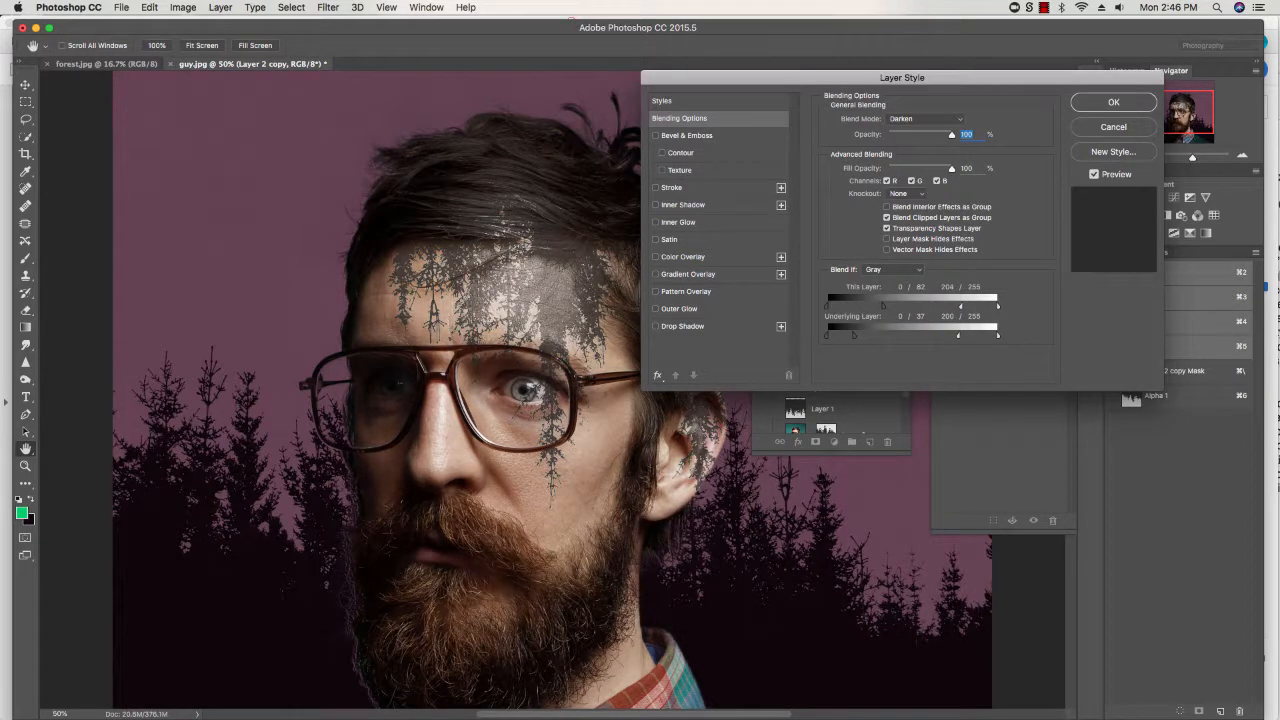
{"action": "left_click", "coordinate": [924, 119]}
{"action": "left_click", "coordinate": [906, 128]}
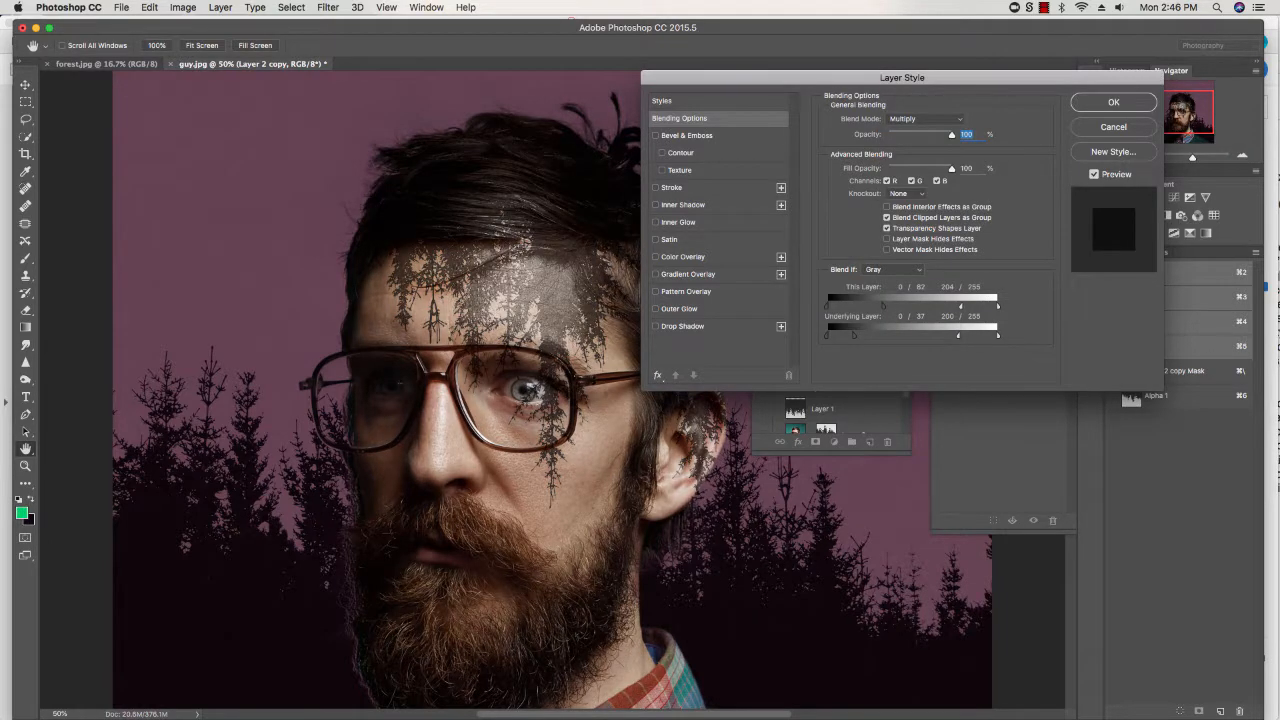
Step: Set Layer 2 copy's blend mode to Color Burn and apply the layer style settings
{"action": "left_click", "coordinate": [922, 119]}
{"action": "left_click", "coordinate": [909, 128]}
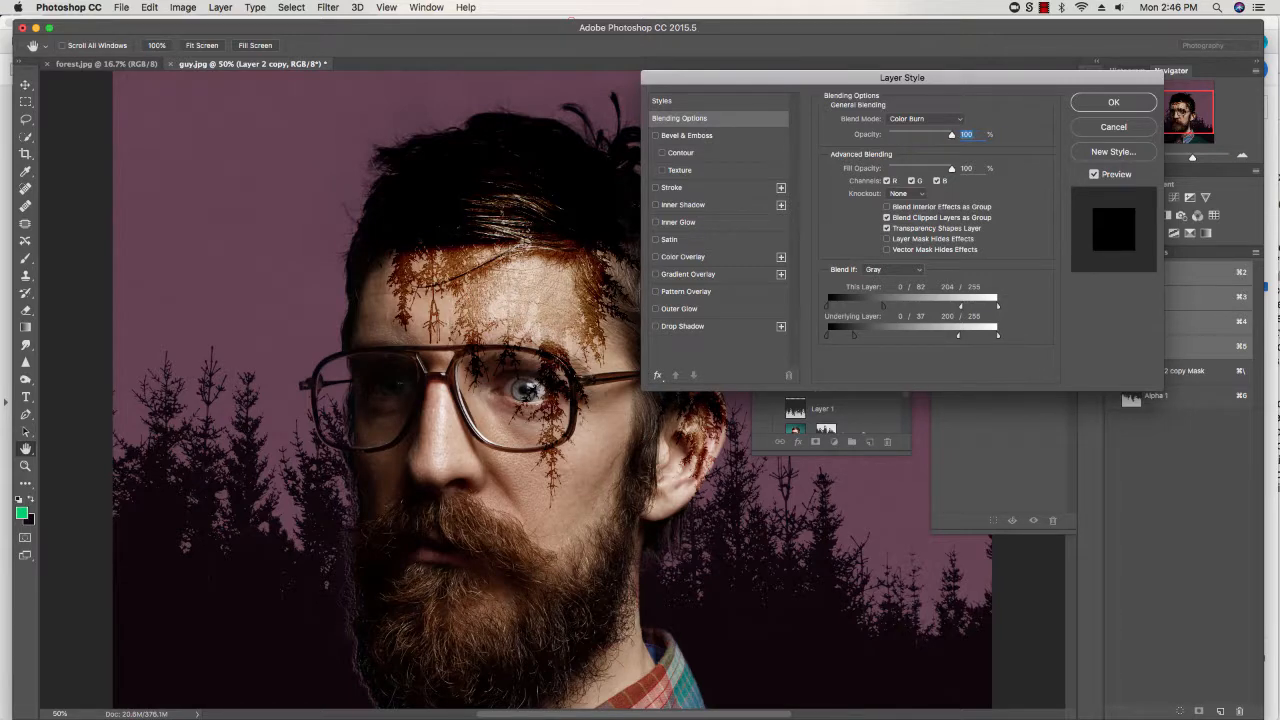
{"action": "key", "text": "Return"}
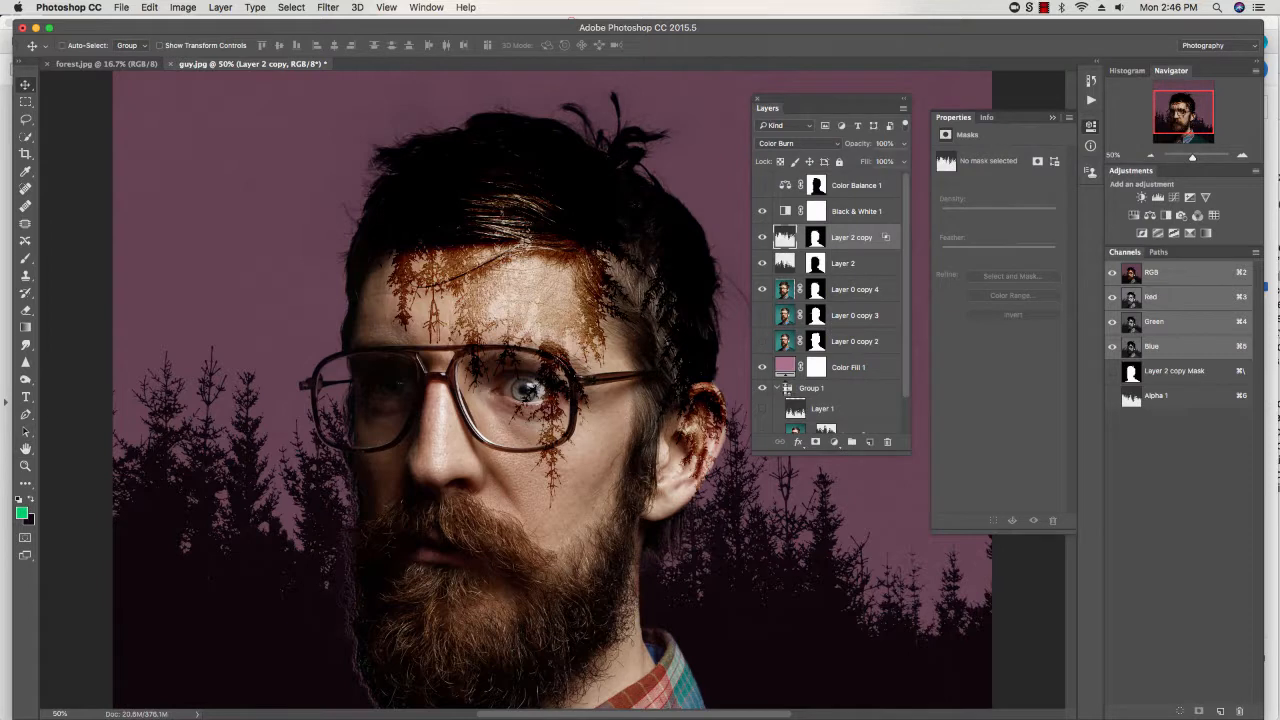
Step: Split Layer 2's Blend If sliders to about 0/79 and 143/255 for This Layer, and 0/45 and 139/255 for Underlying Layer
{"action": "left_click", "coordinate": [817, 265]}
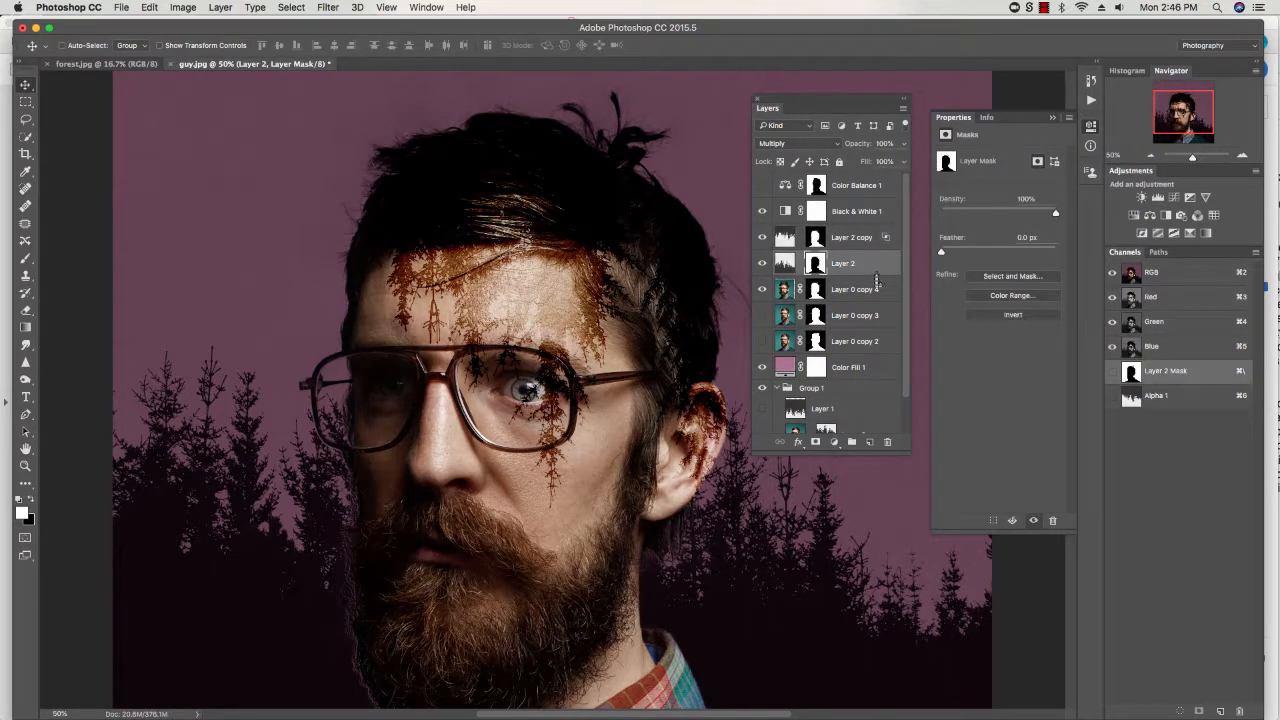
{"action": "key", "text": "super+2"}
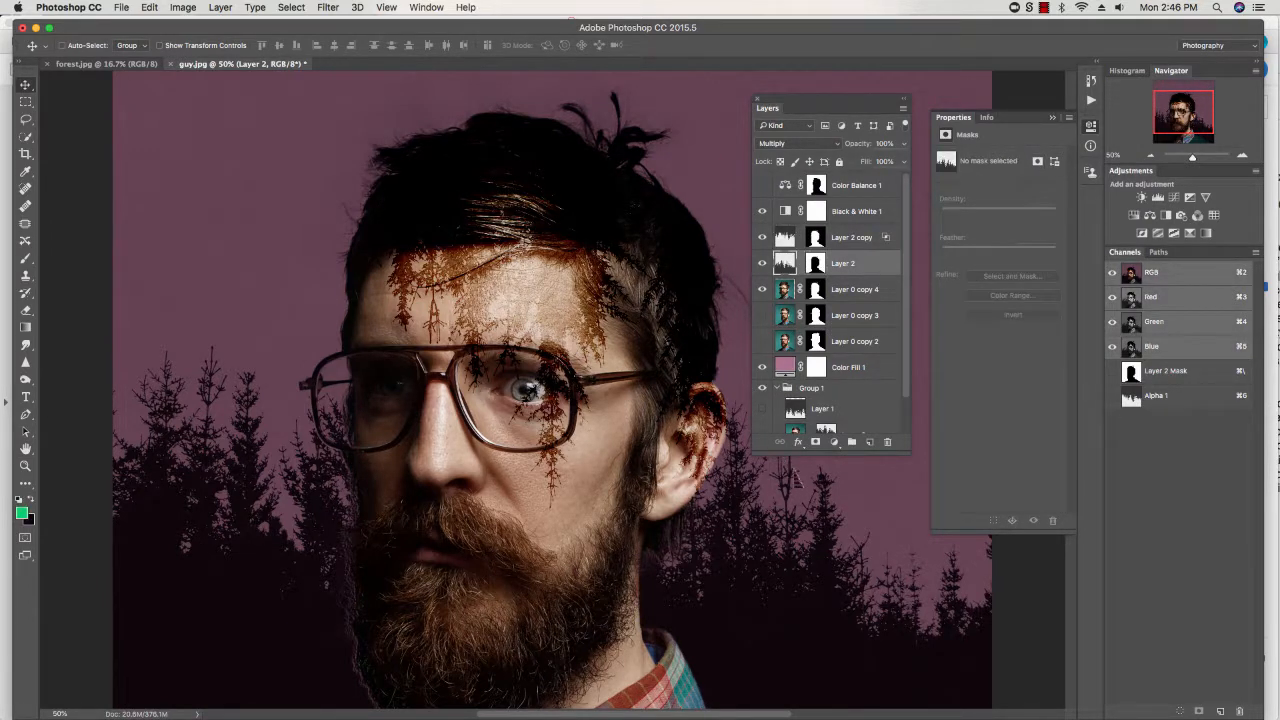
{"action": "left_click", "coordinate": [797, 441]}
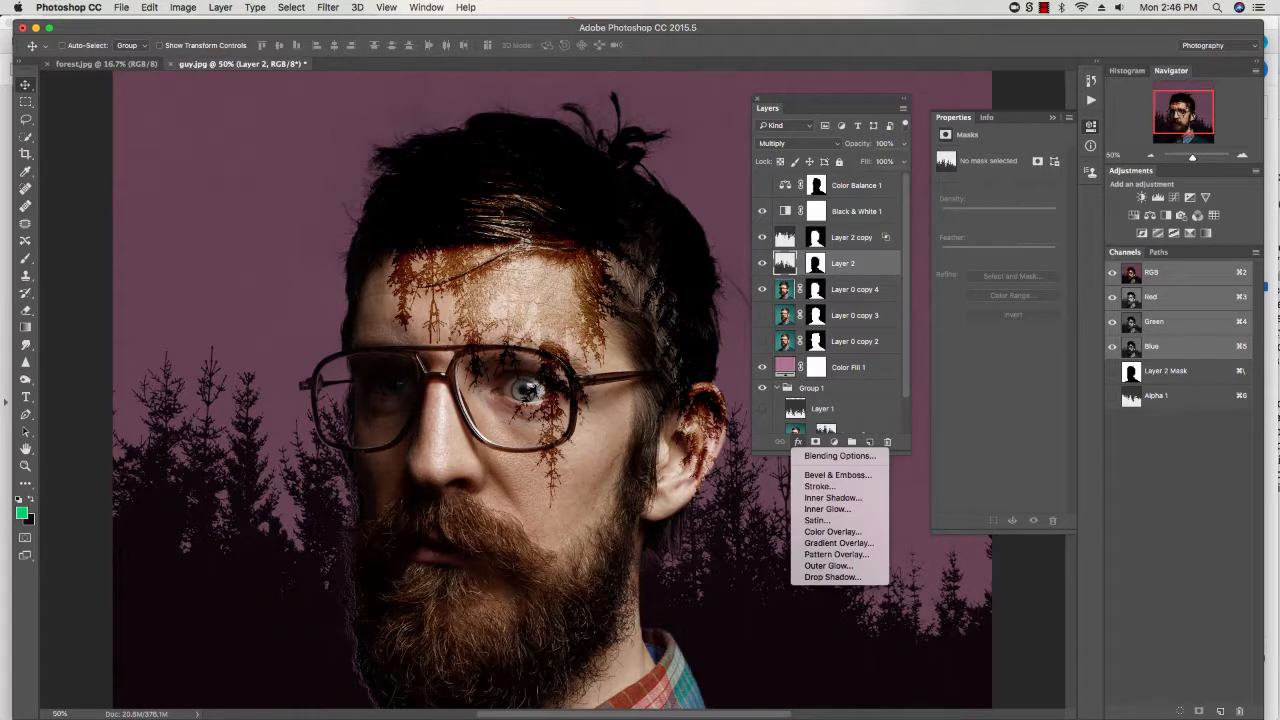
{"action": "left_click", "coordinate": [830, 456]}
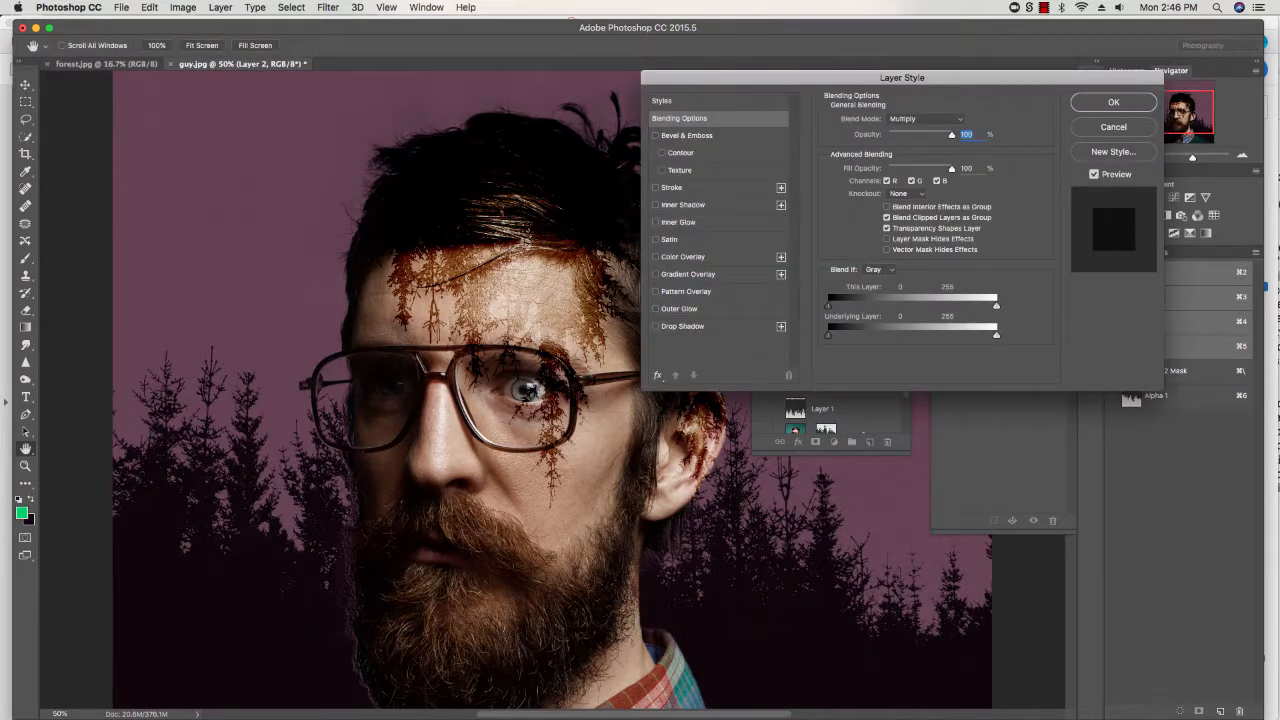
{"action": "left_click_drag", "start_coordinate": [900, 77], "coordinate": [900, 230]}
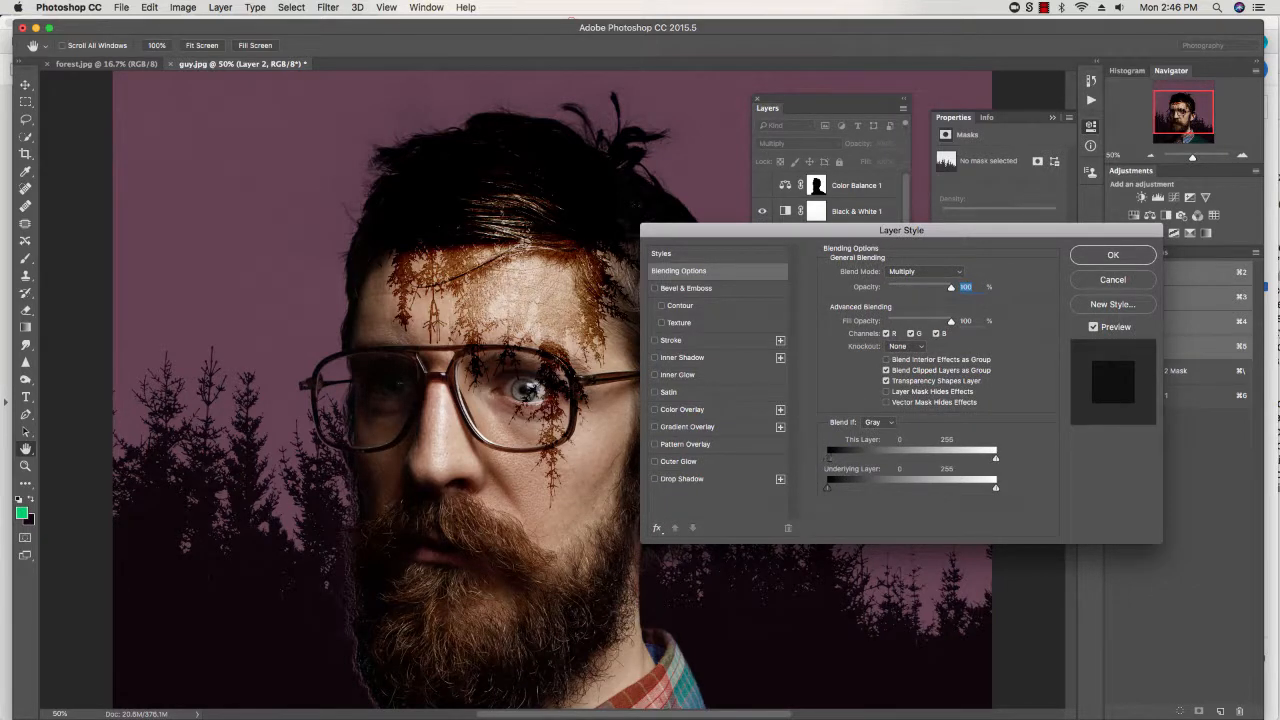
{"action": "key", "text": "alt"}
{"action": "left_click_drag", "start_coordinate": [831, 459], "coordinate": [858, 488]}
{"action": "left_click_drag", "start_coordinate": [995, 459], "coordinate": [993, 459]}
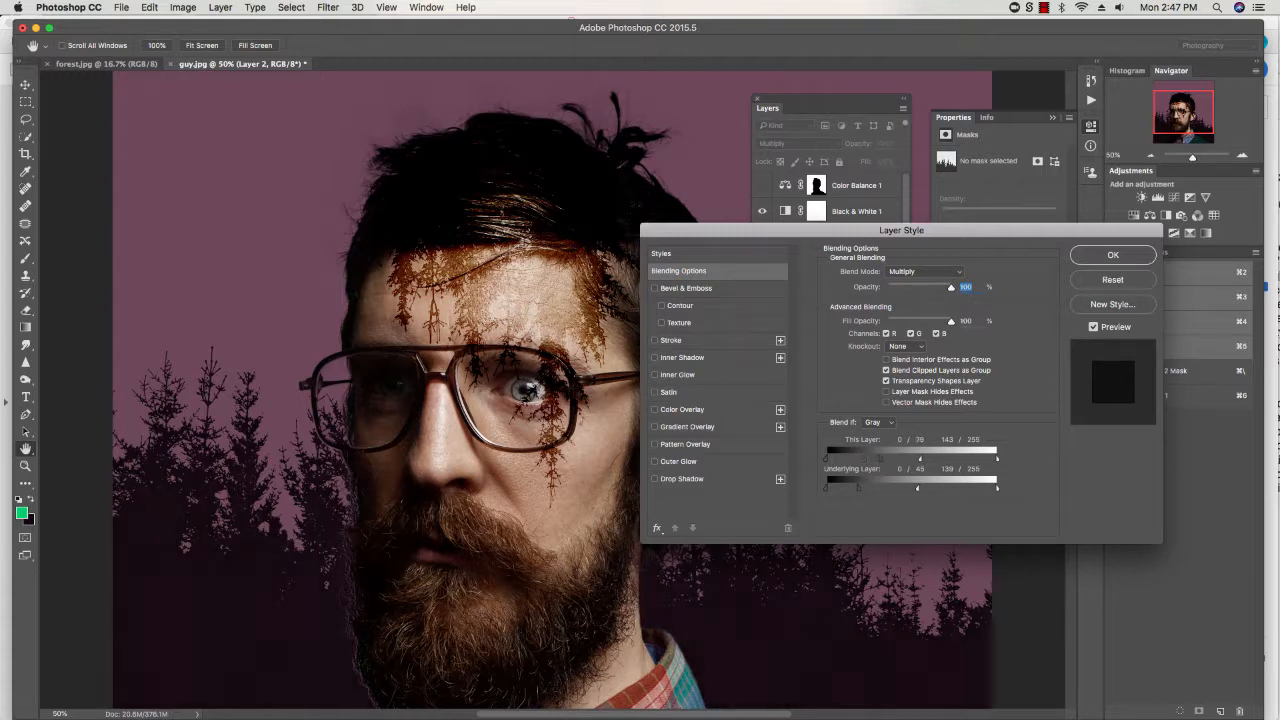
{"action": "left_click_drag", "start_coordinate": [863, 459], "coordinate": [879, 459]}
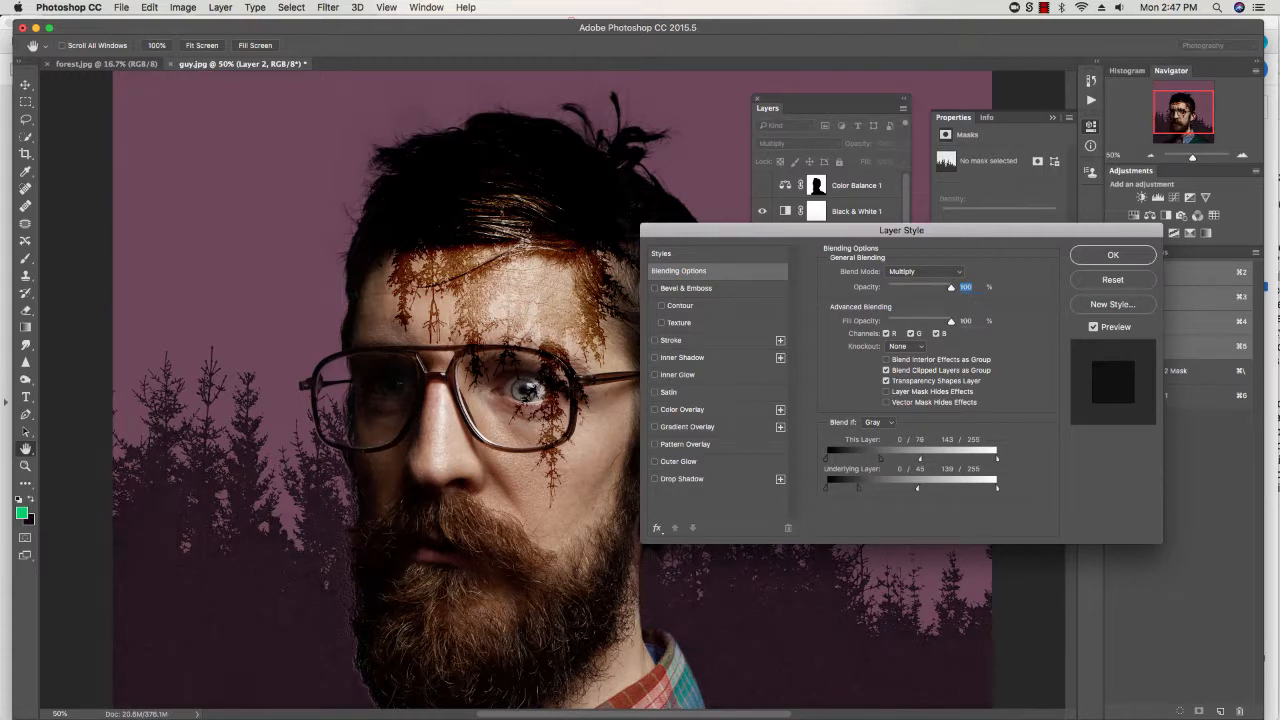
Step: Try the Color Burn, Darker Color and Linear Burn blend modes on Layer 2
{"action": "left_click", "coordinate": [925, 271]}
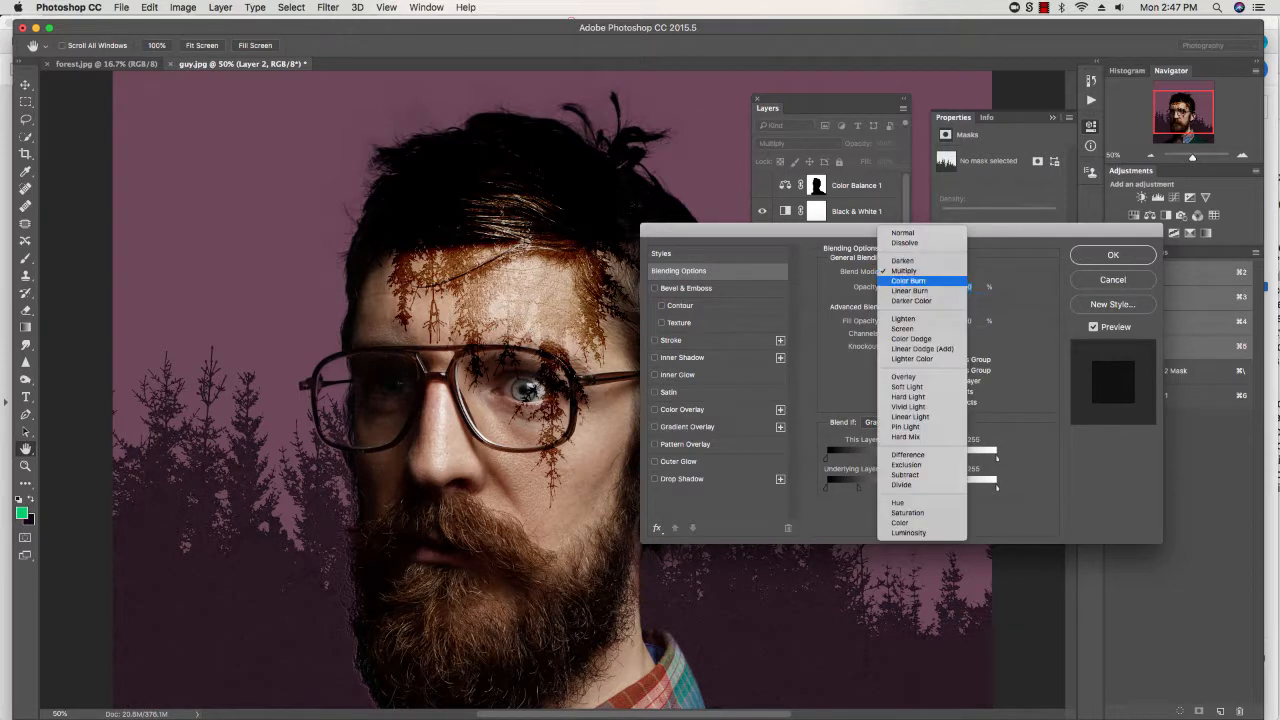
{"action": "left_click", "coordinate": [908, 280]}
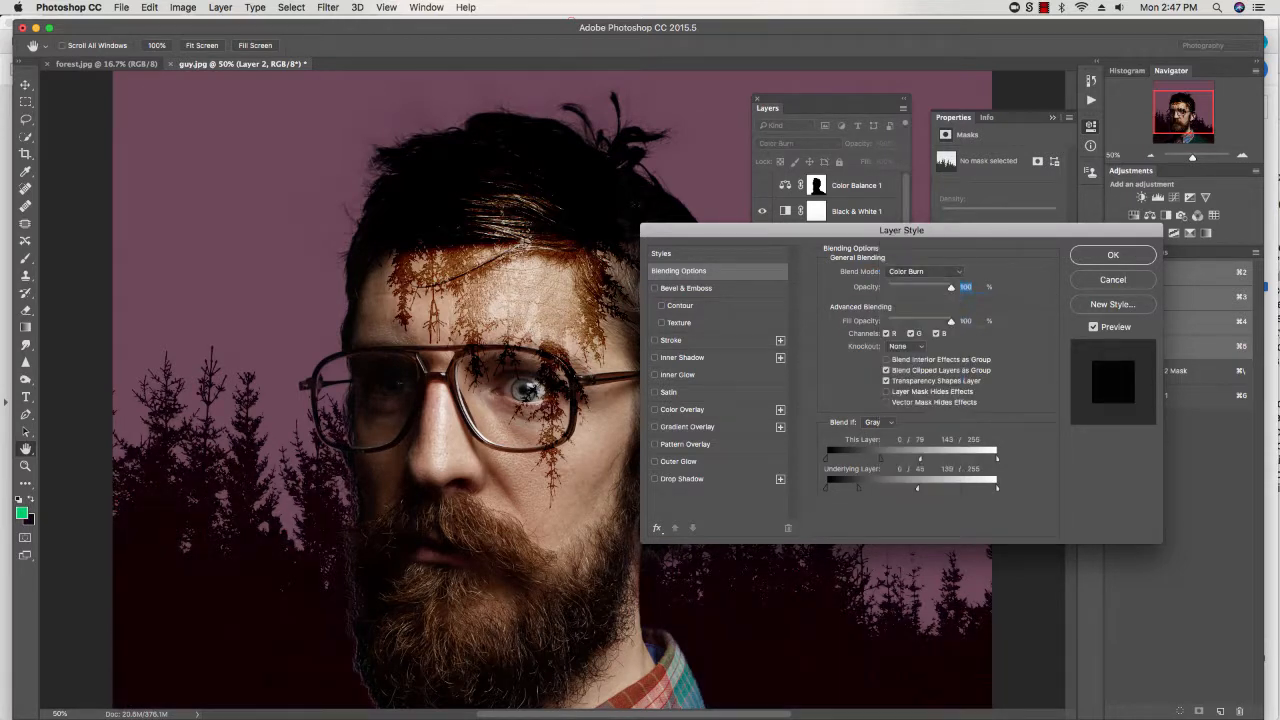
{"action": "left_click", "coordinate": [925, 271]}
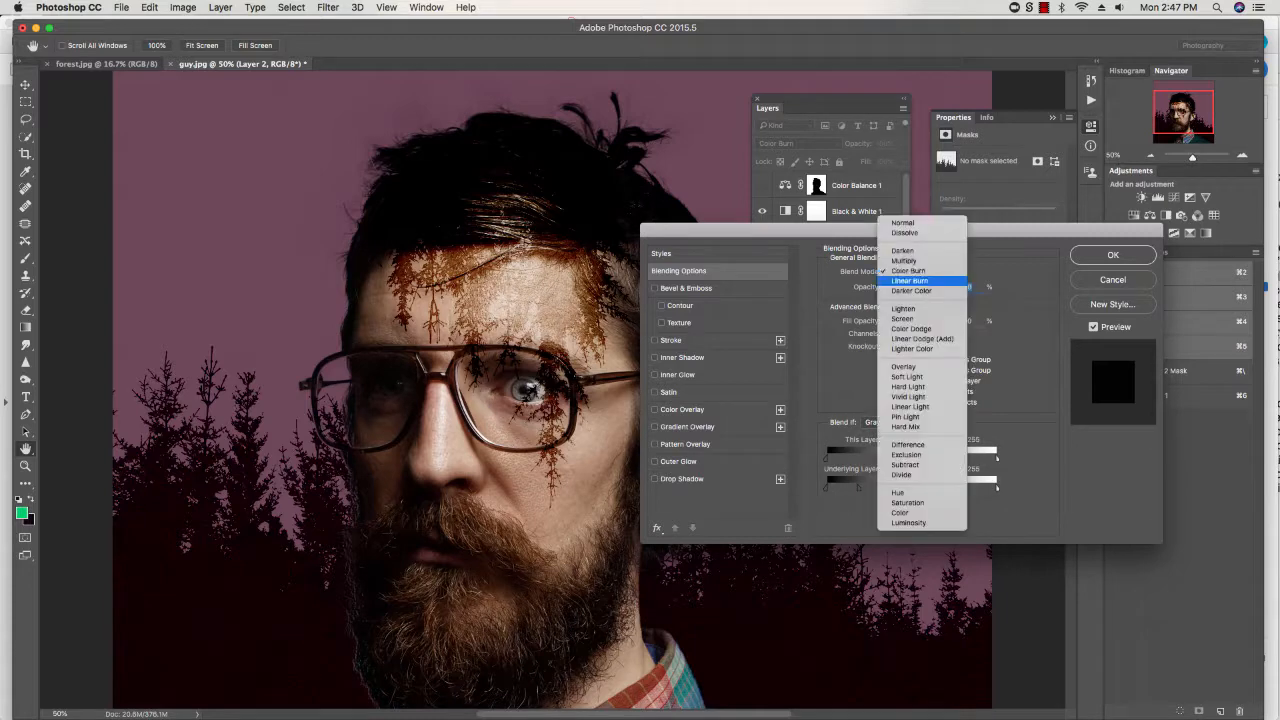
{"action": "left_click", "coordinate": [908, 291]}
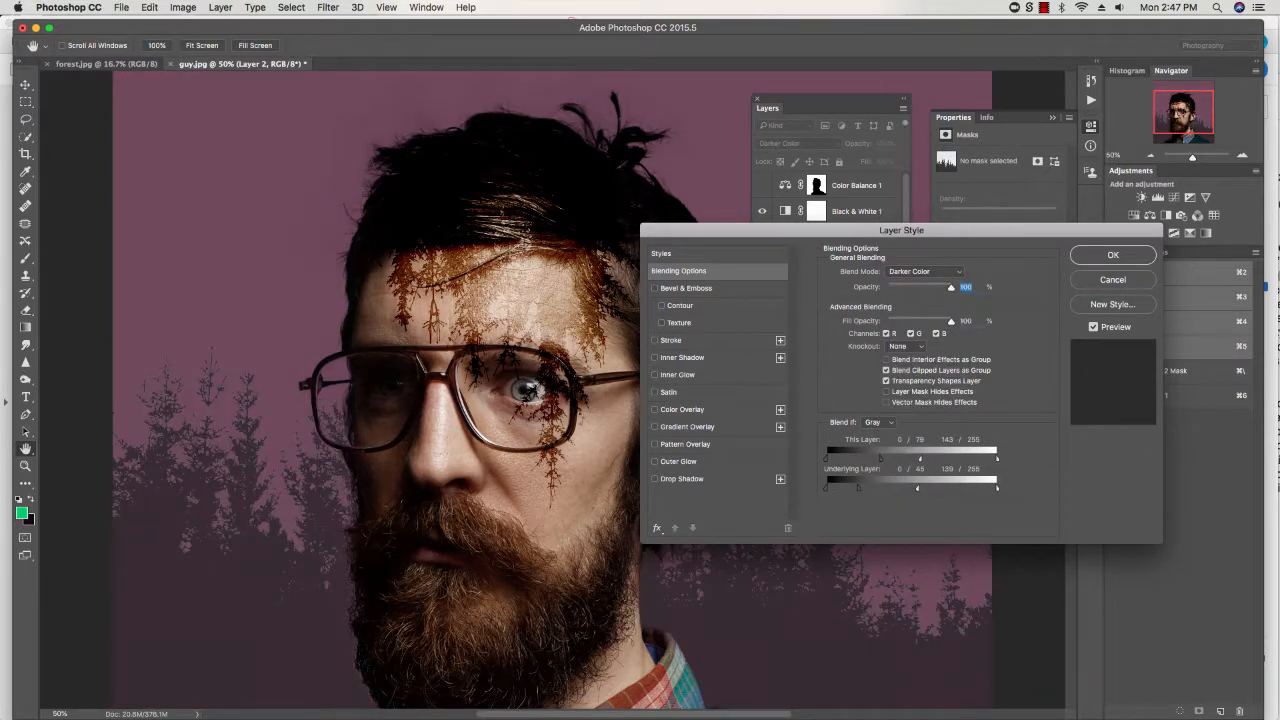
{"action": "left_click", "coordinate": [925, 271]}
{"action": "left_click", "coordinate": [909, 260]}
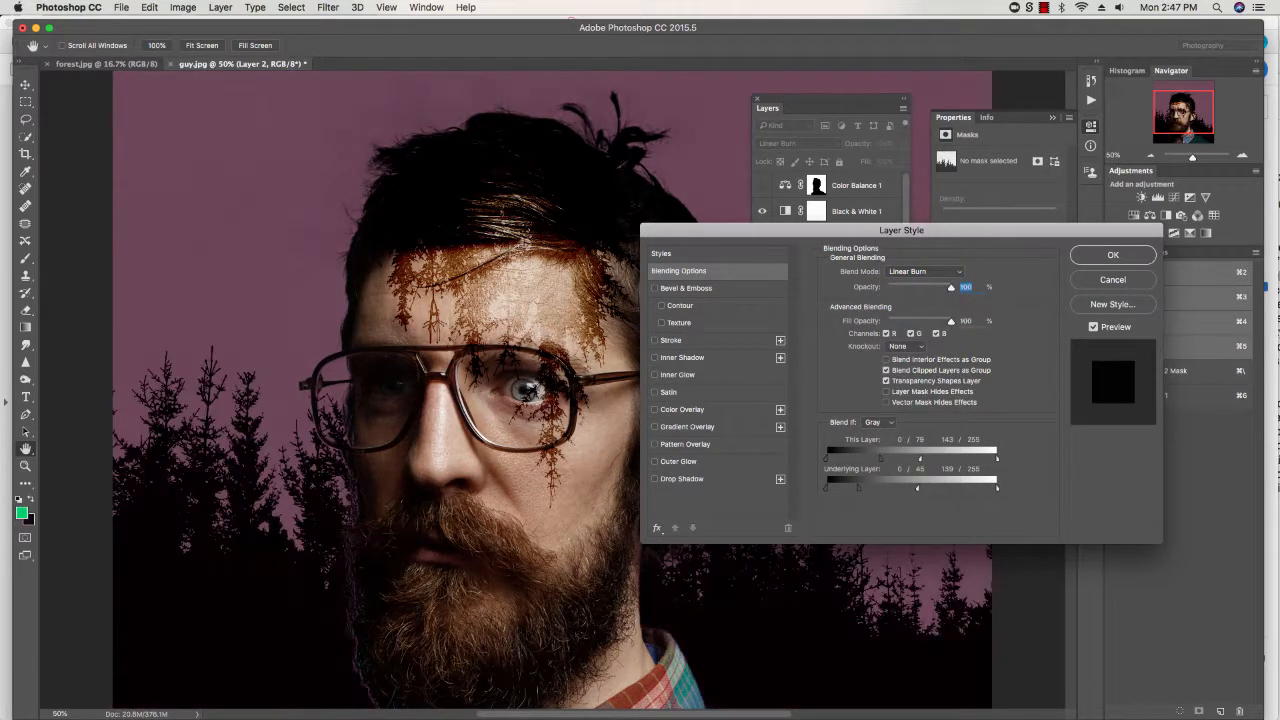
Step: Set Layer 2's blend mode to Color Burn and apply its layer style settings
{"action": "left_click", "coordinate": [925, 271]}
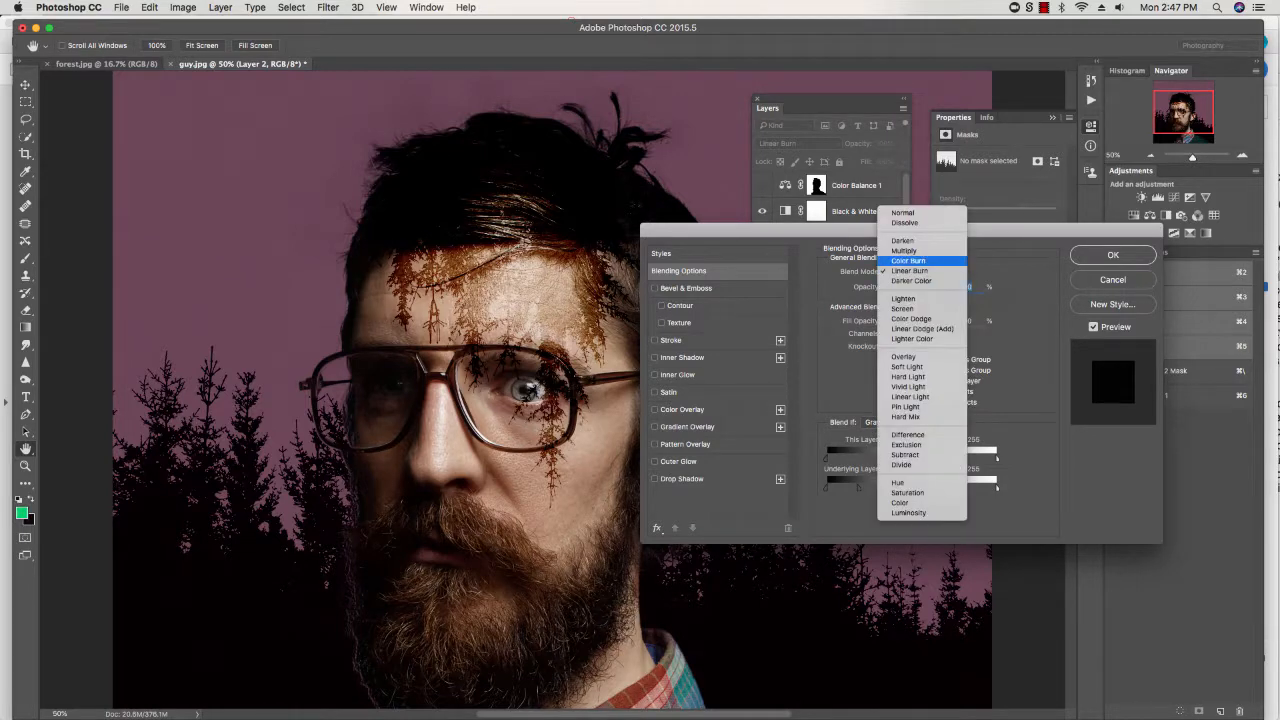
{"action": "left_click", "coordinate": [909, 260]}
{"action": "left_click", "coordinate": [1113, 255]}
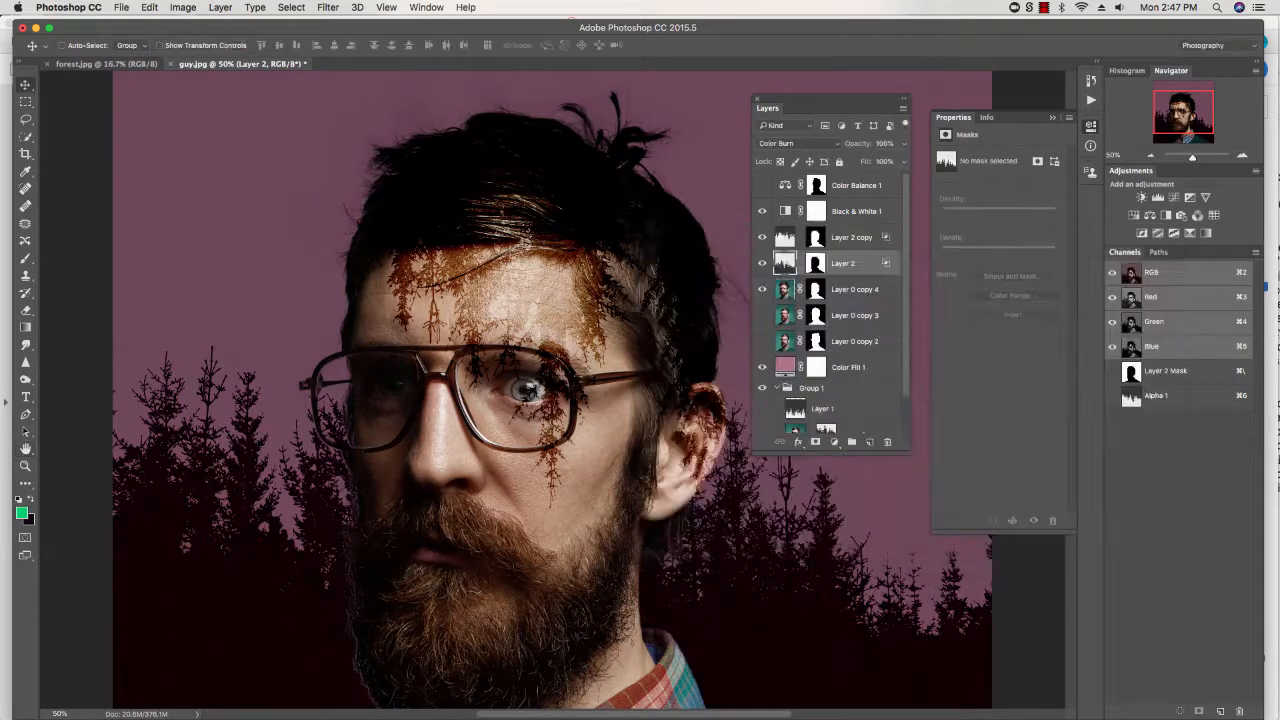
Step: Switch to Acrobat and read the class PDF on to page 42, covering Pattern Overlay, Inner Glow, moving layer styles and blend modes
{"action": "key", "text": "super+Tab"}
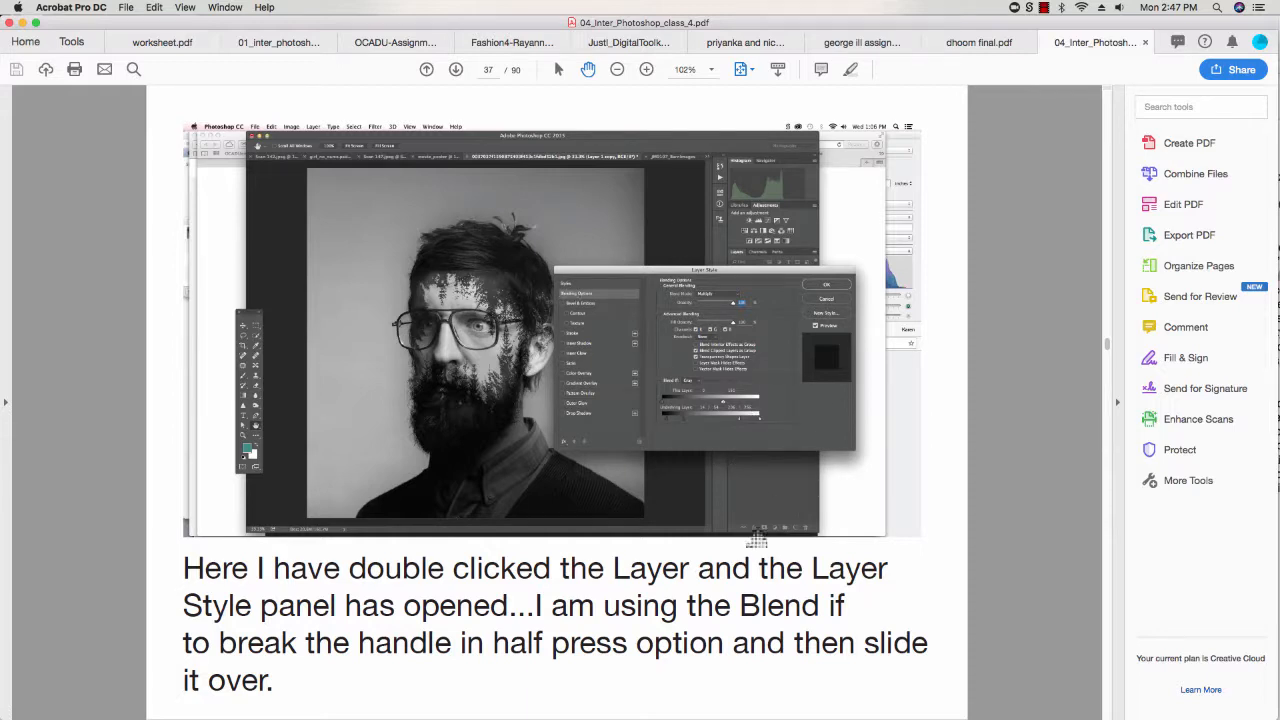
{"action": "left_click", "coordinate": [456, 70]}
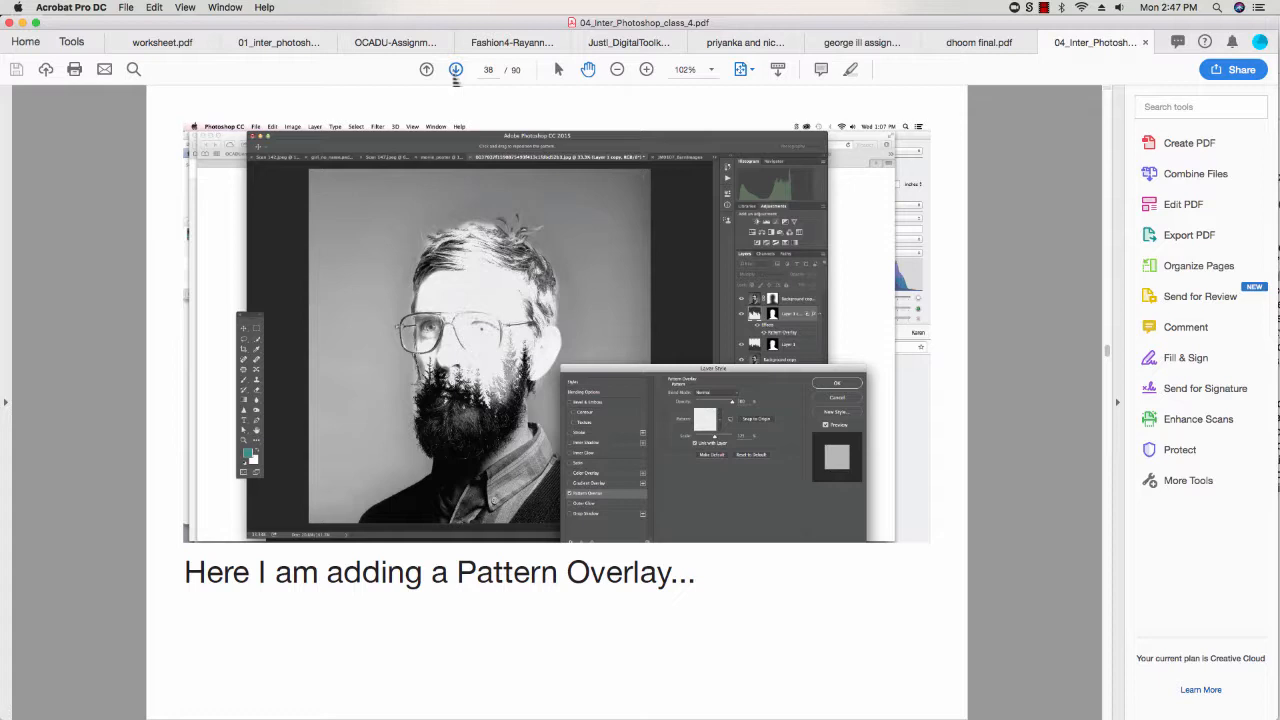
{"action": "left_click", "coordinate": [456, 70]}
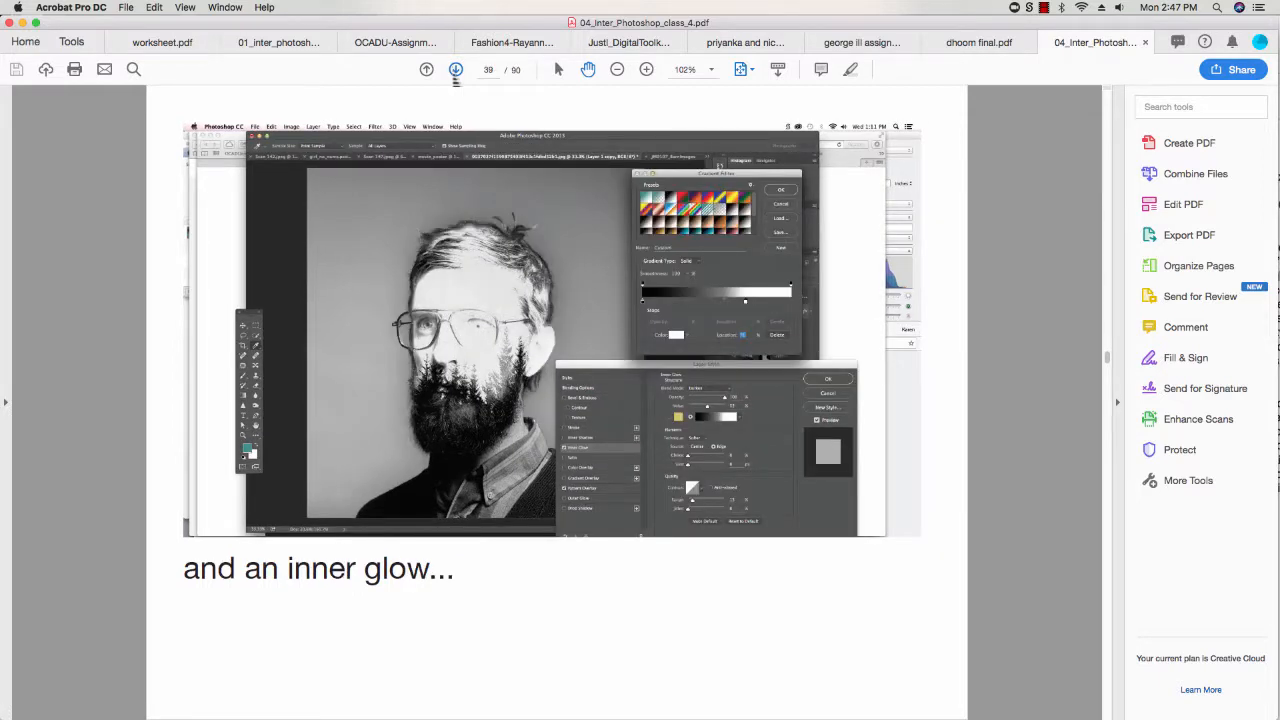
{"action": "left_click", "coordinate": [456, 70]}
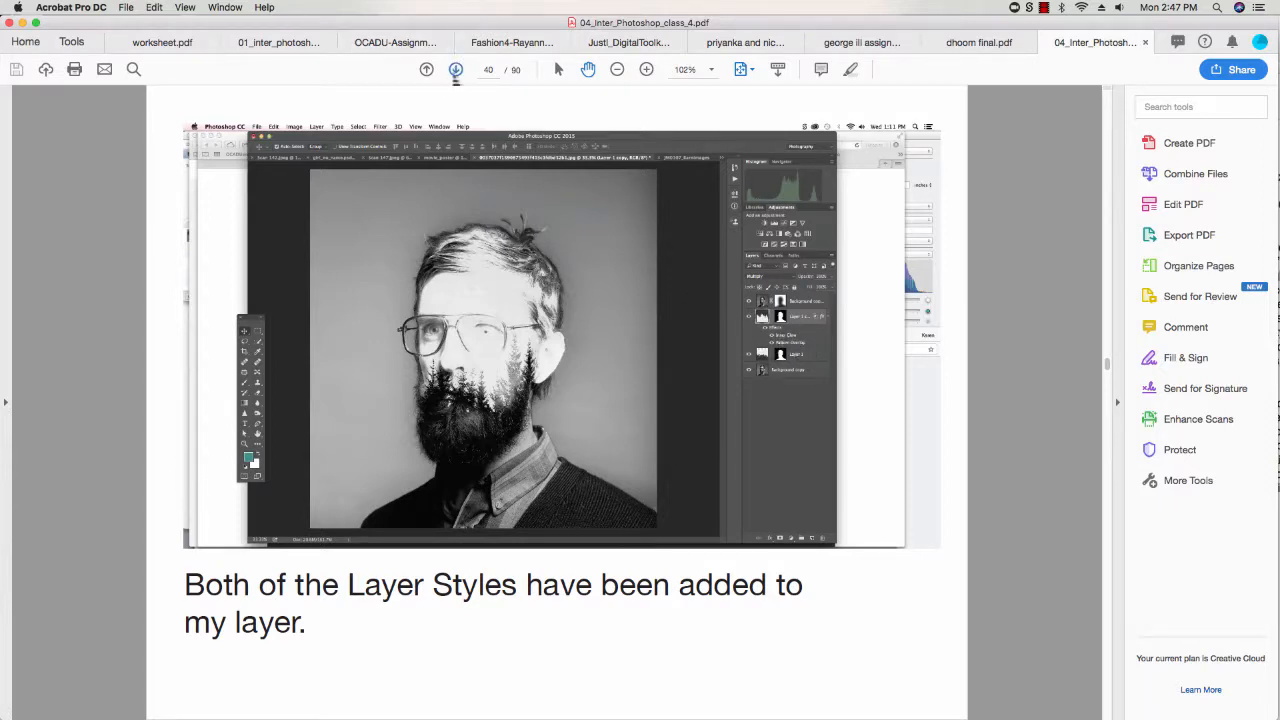
{"action": "left_click", "coordinate": [456, 72]}
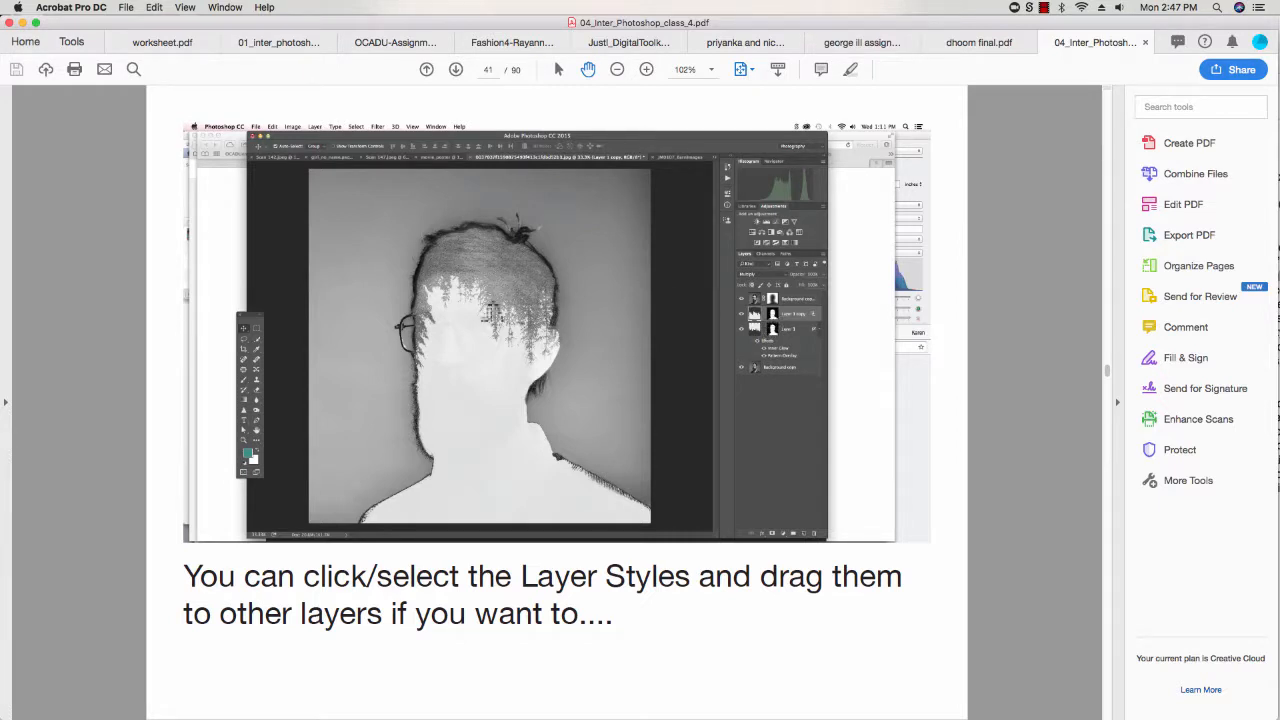
{"action": "left_click", "coordinate": [456, 72]}
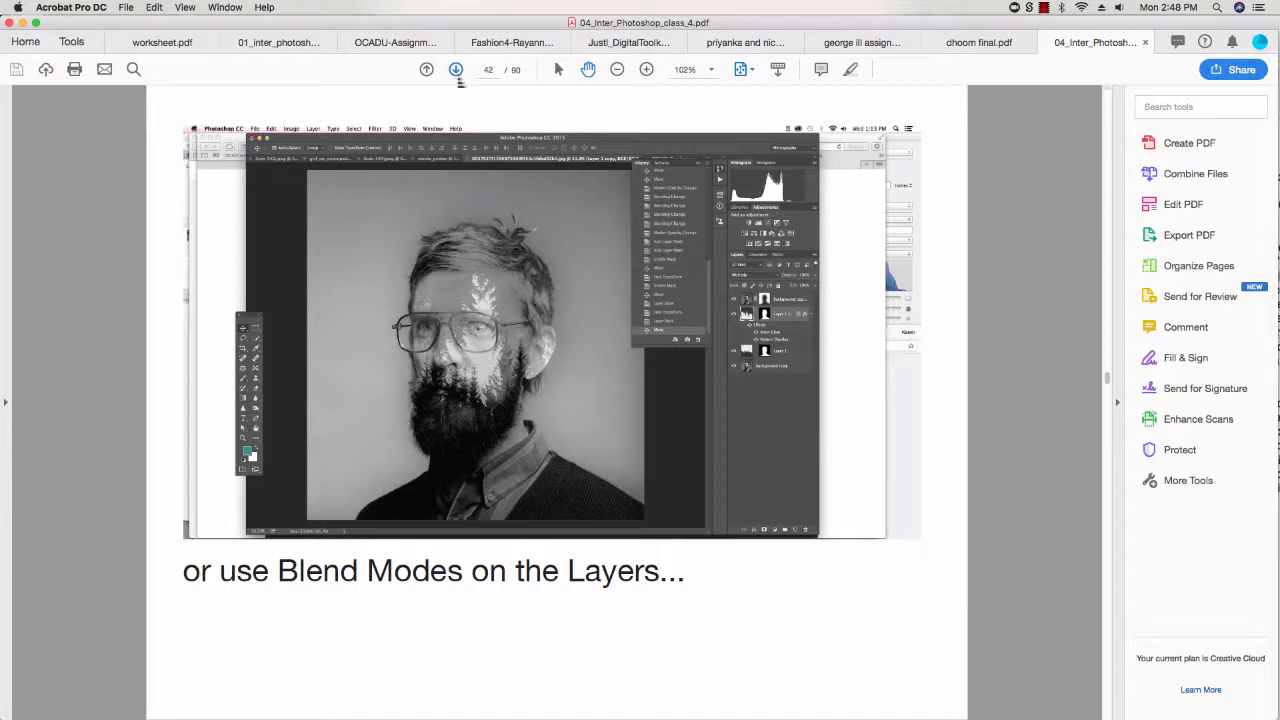
Step: Read the class PDF on to page 44, covering Curves and Levels adjustment layers
{"action": "left_click", "coordinate": [458, 79]}
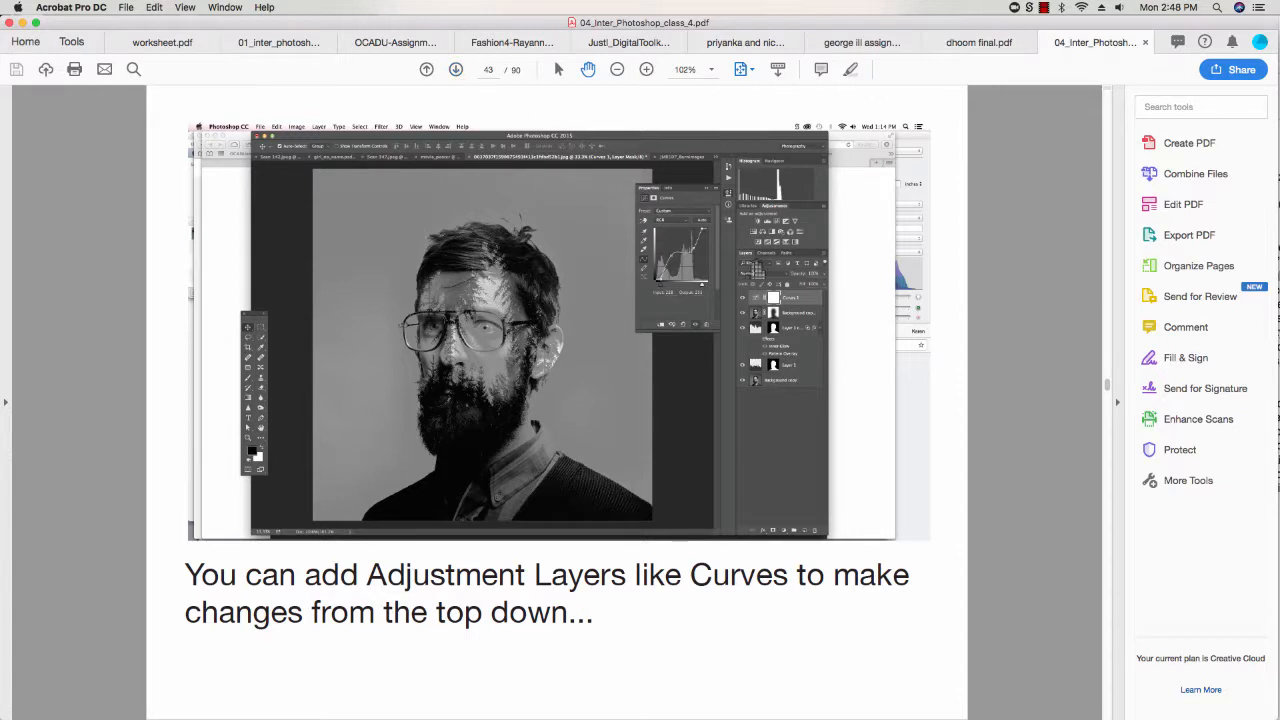
{"action": "left_click", "coordinate": [456, 72]}
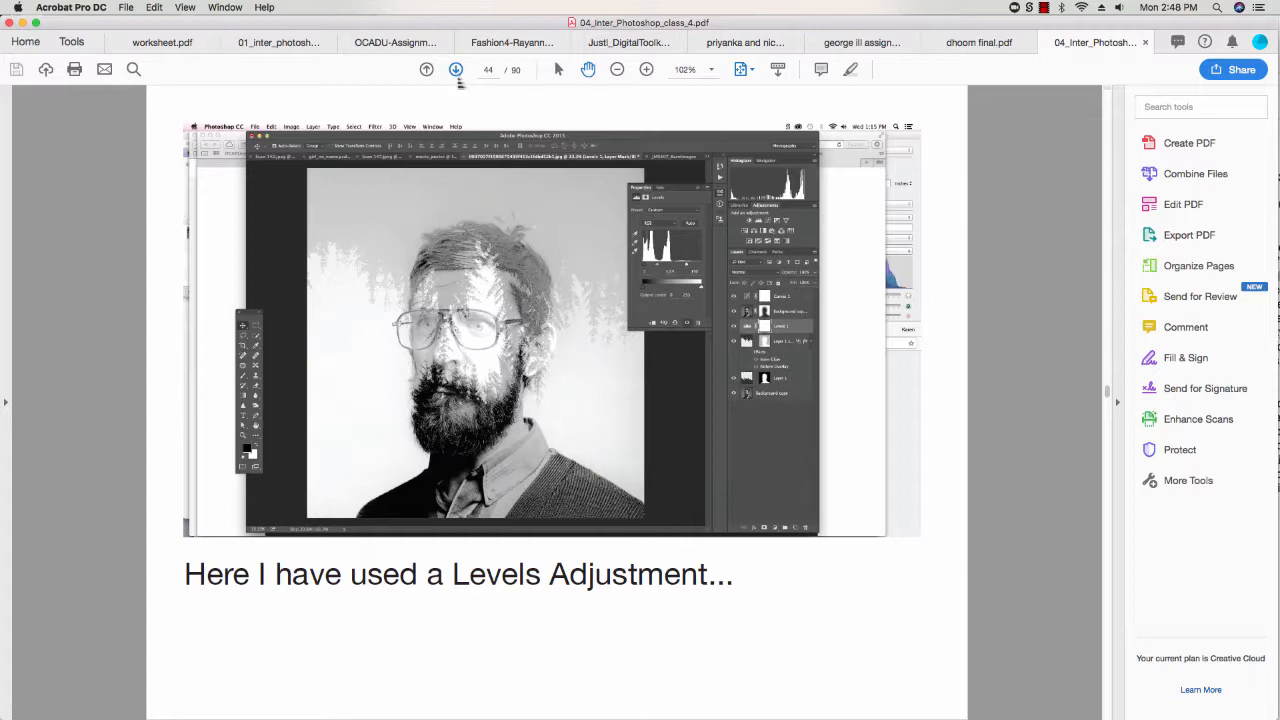
Step: Switch to Photoshop, add a Curves adjustment layer above Layer 2 and bend its curve into an S shape
{"action": "key", "text": "super+Tab"}
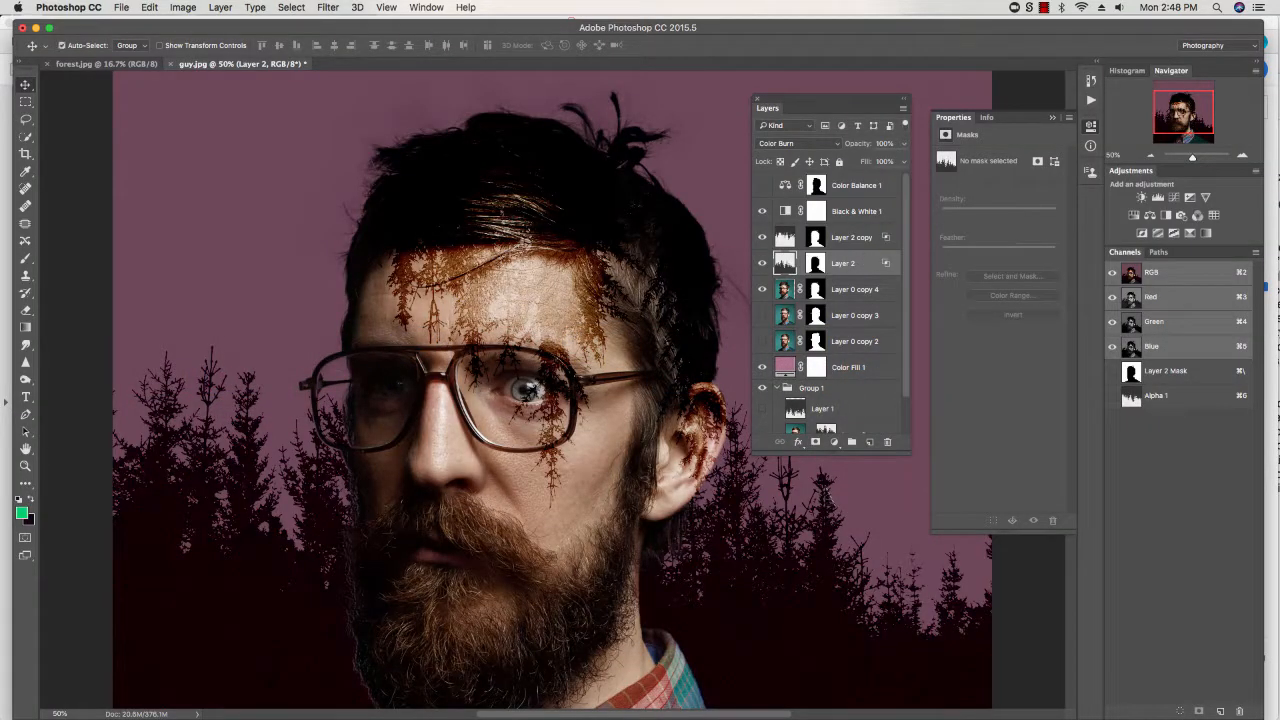
{"action": "key", "text": "super+minus"}
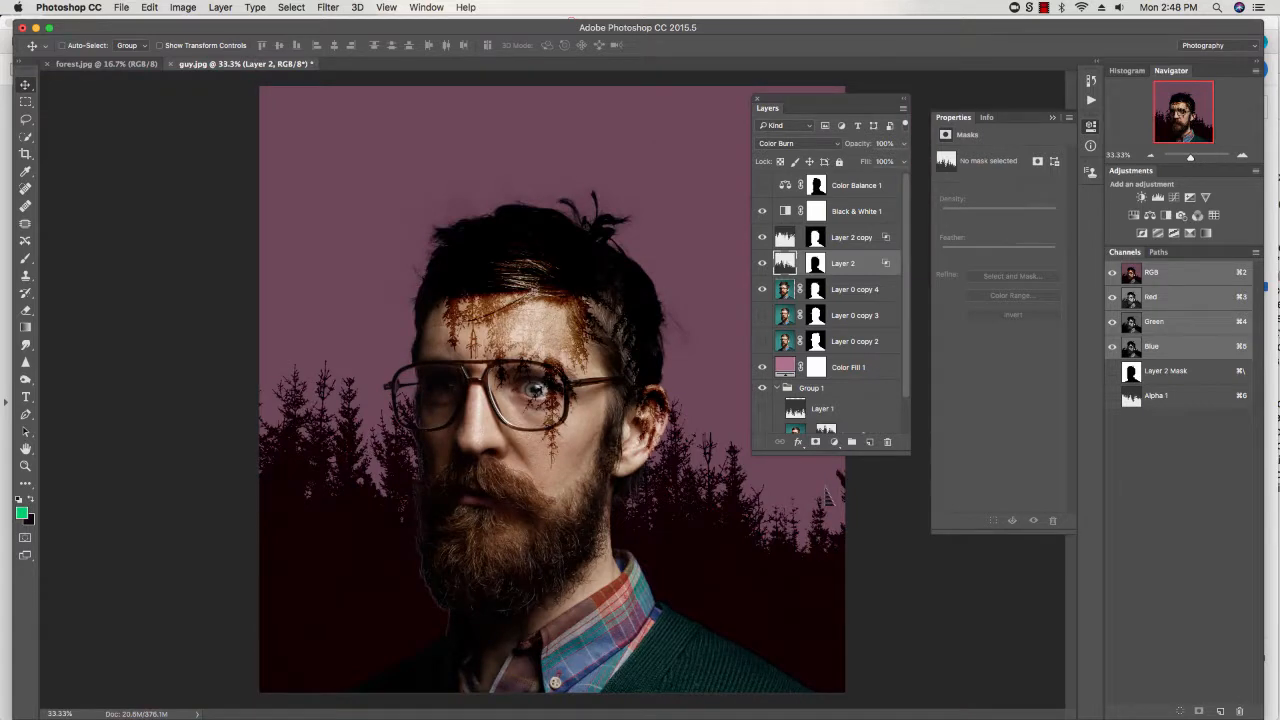
{"action": "left_click", "coordinate": [834, 441]}
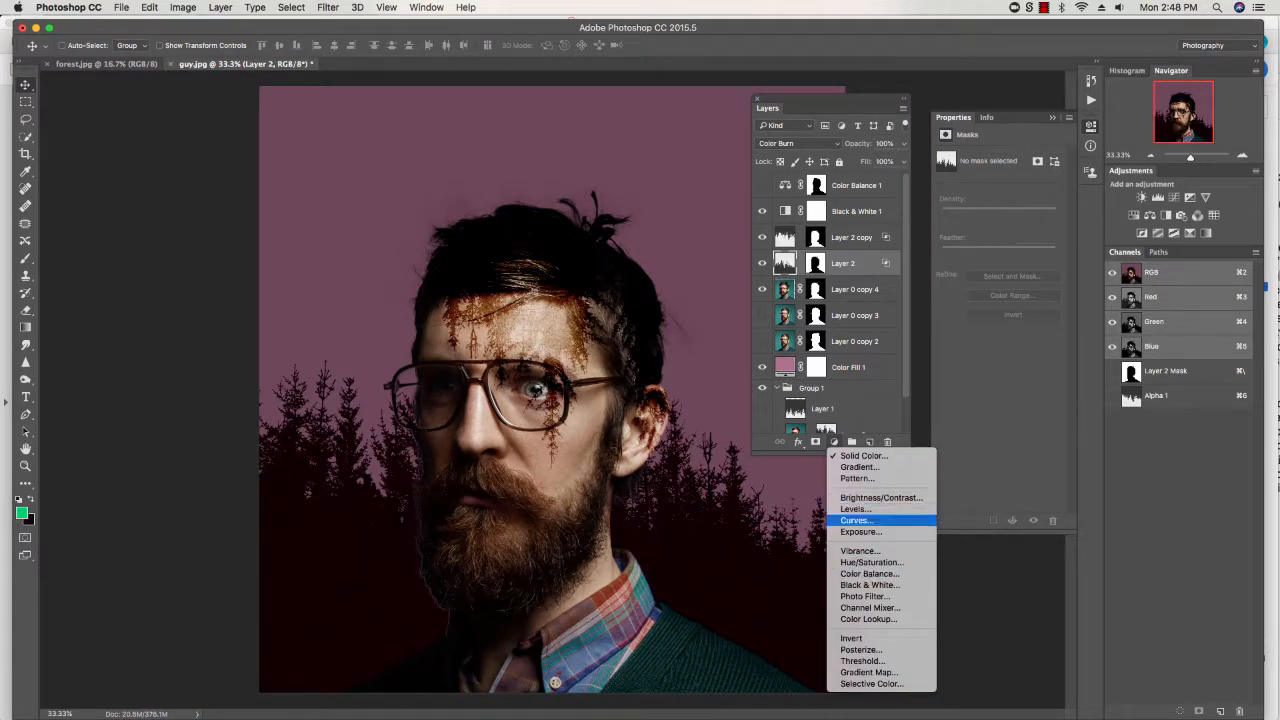
{"action": "left_click", "coordinate": [858, 521]}
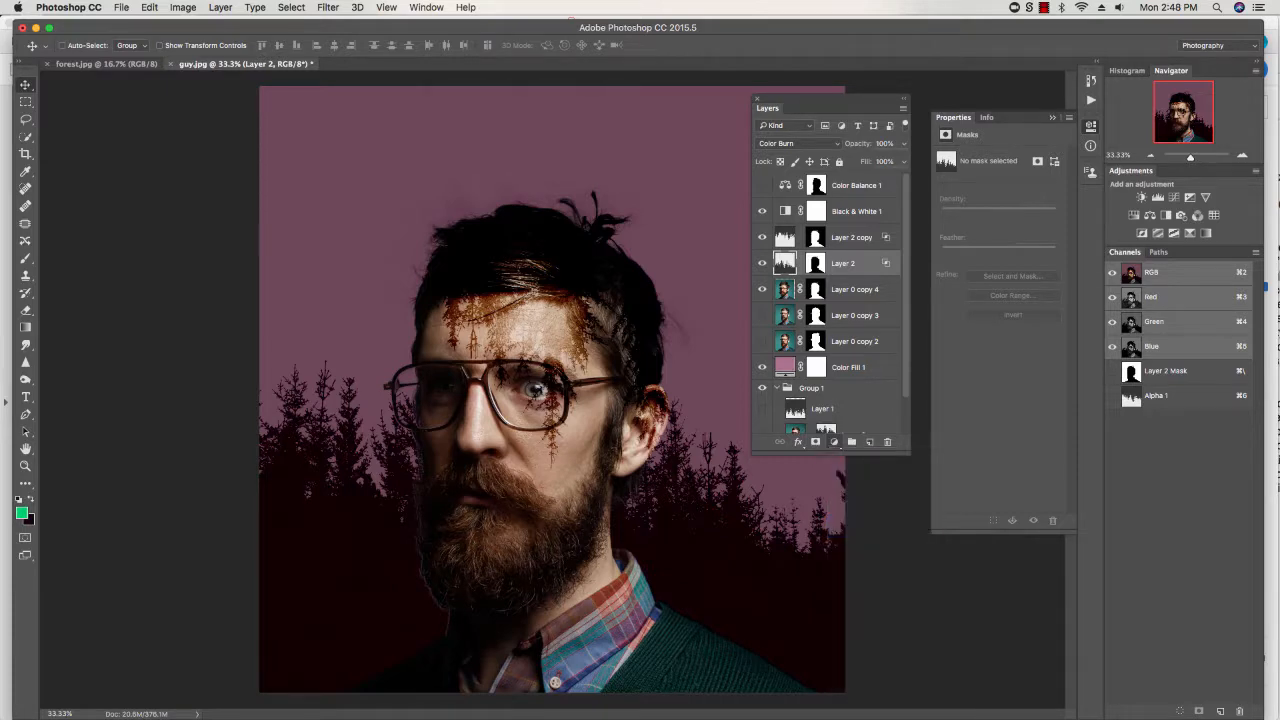
{"action": "left_click_drag", "start_coordinate": [1032, 210], "coordinate": [992, 246]}
Step: Try the Curves adjustment layer directly below Color Fill 1 and at the top of the layer stack
{"action": "left_click_drag", "start_coordinate": [829, 275], "coordinate": [850, 400]}
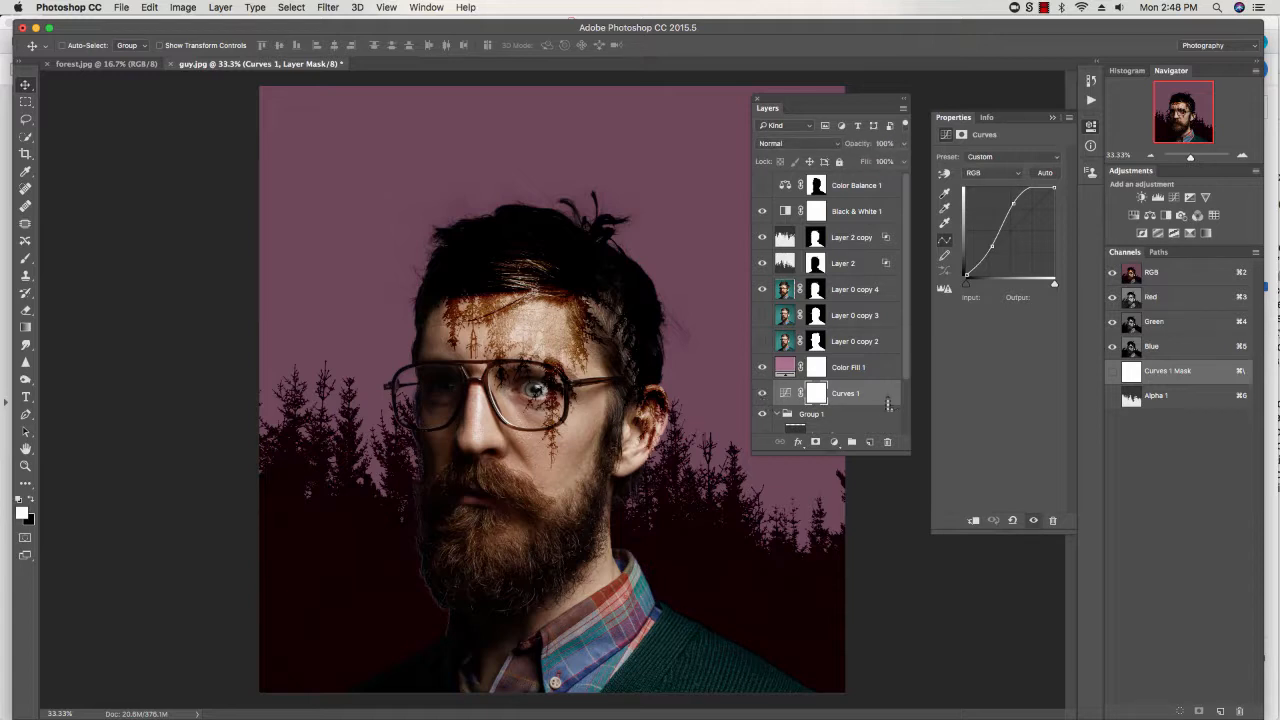
{"action": "left_click_drag", "start_coordinate": [868, 262], "coordinate": [872, 187]}
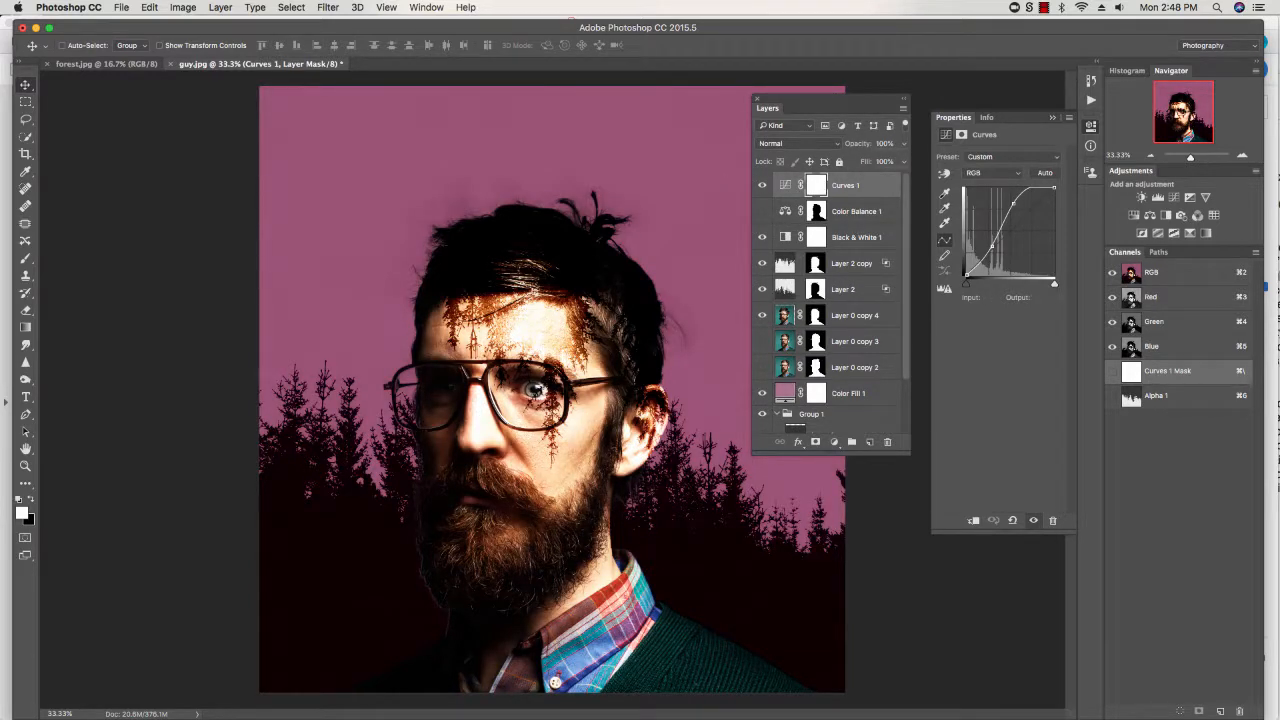
Step: Lower the curve's highlights and raise its shadow point to about input 31, output 68, and delete the Curves layer
{"action": "left_click_drag", "start_coordinate": [1056, 190], "coordinate": [1024, 207]}
{"action": "mouse_move", "coordinate": [970, 277]}
{"action": "left_mouse_down"}
{"action": "mouse_move", "coordinate": [974, 258]}
{"action": "mouse_move", "coordinate": [980, 281]}
{"action": "mouse_move", "coordinate": [972, 259]}
{"action": "mouse_move", "coordinate": [968, 276]}
{"action": "mouse_move", "coordinate": [977, 260]}
{"action": "left_mouse_up"}
{"action": "left_click_drag", "start_coordinate": [985, 261], "coordinate": [974, 253]}
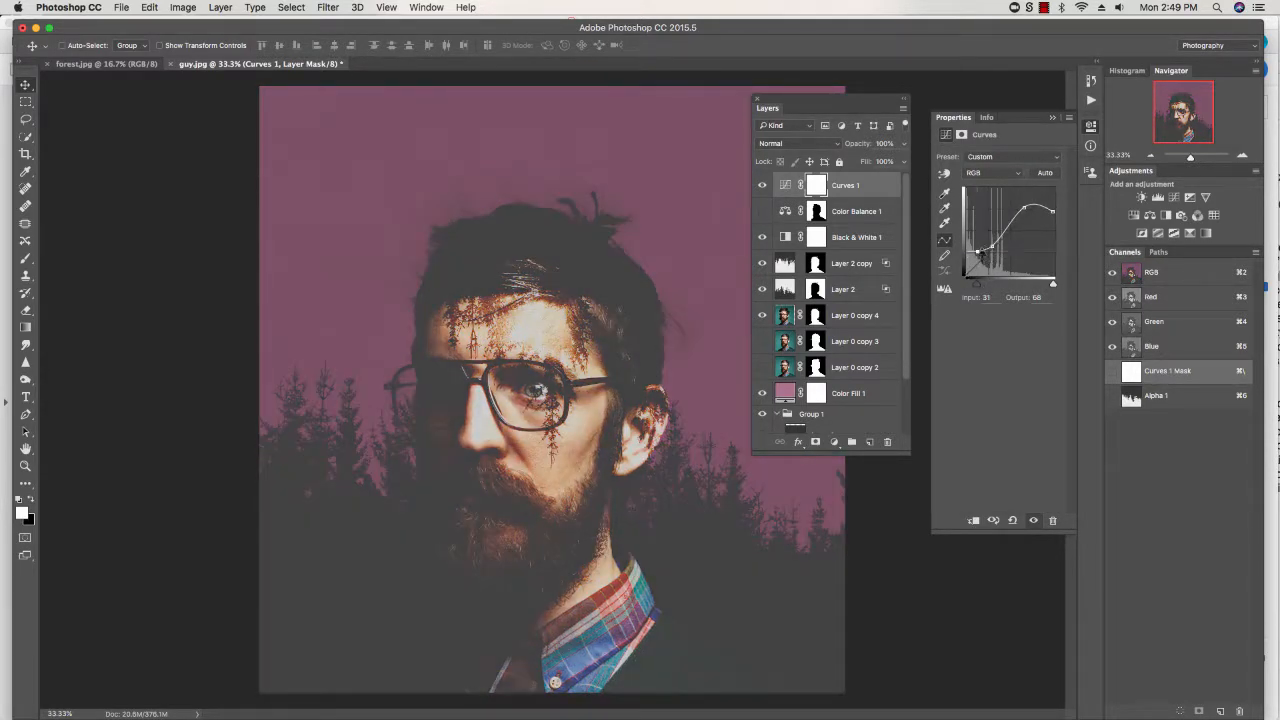
{"action": "left_click_drag", "start_coordinate": [852, 190], "coordinate": [887, 442]}
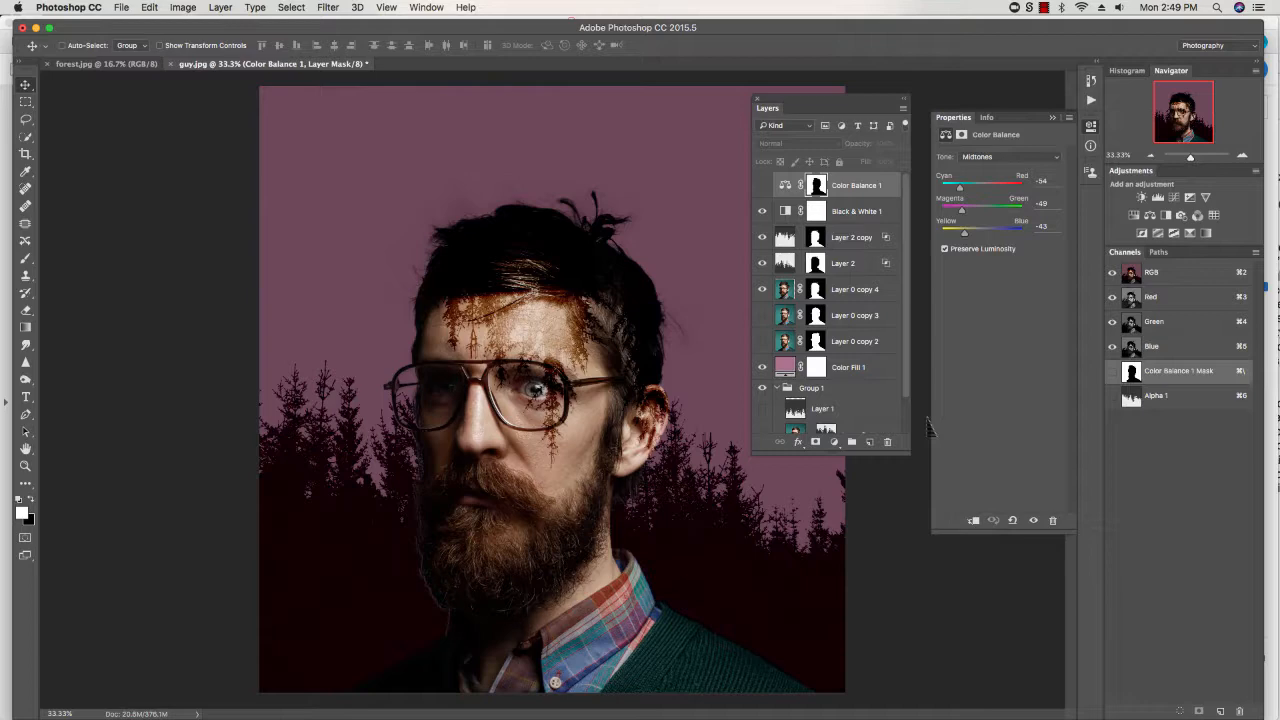
Step: Switch to Acrobat and read pages 45 and 46 on targeting a Levels adjustment to only the layer below
{"action": "key", "text": "super+Tab"}
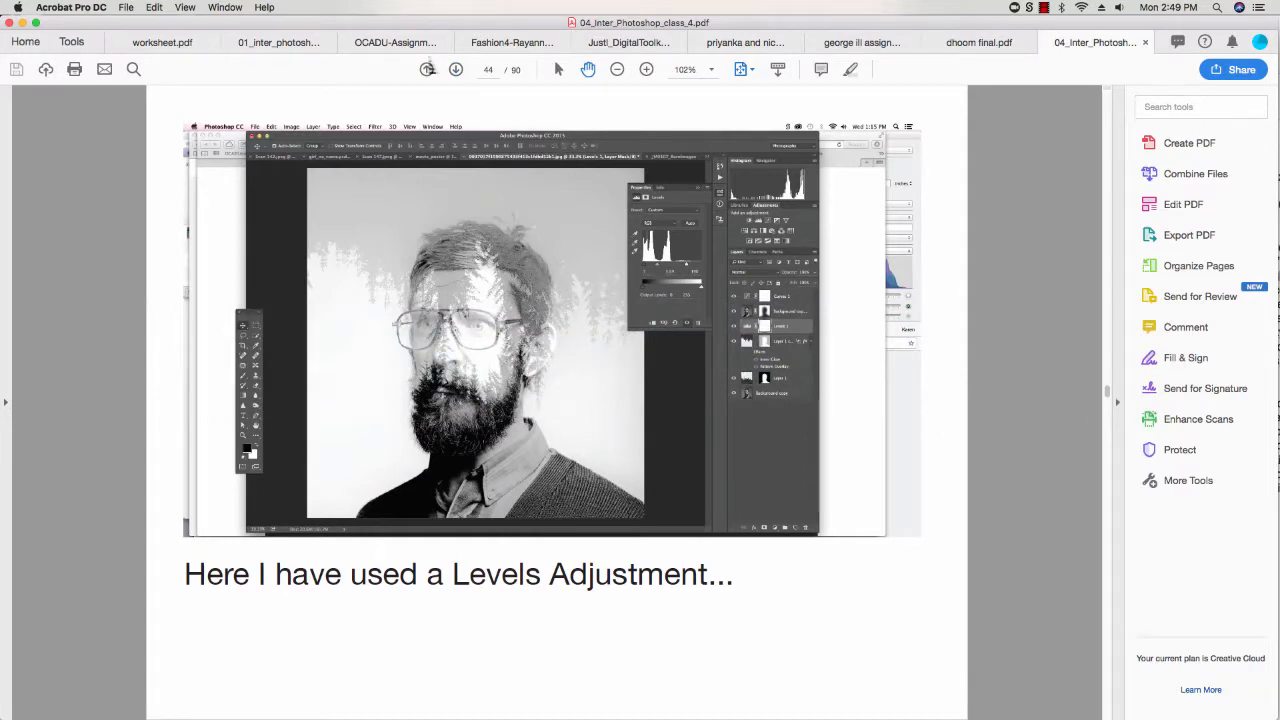
{"action": "left_click", "coordinate": [455, 70]}
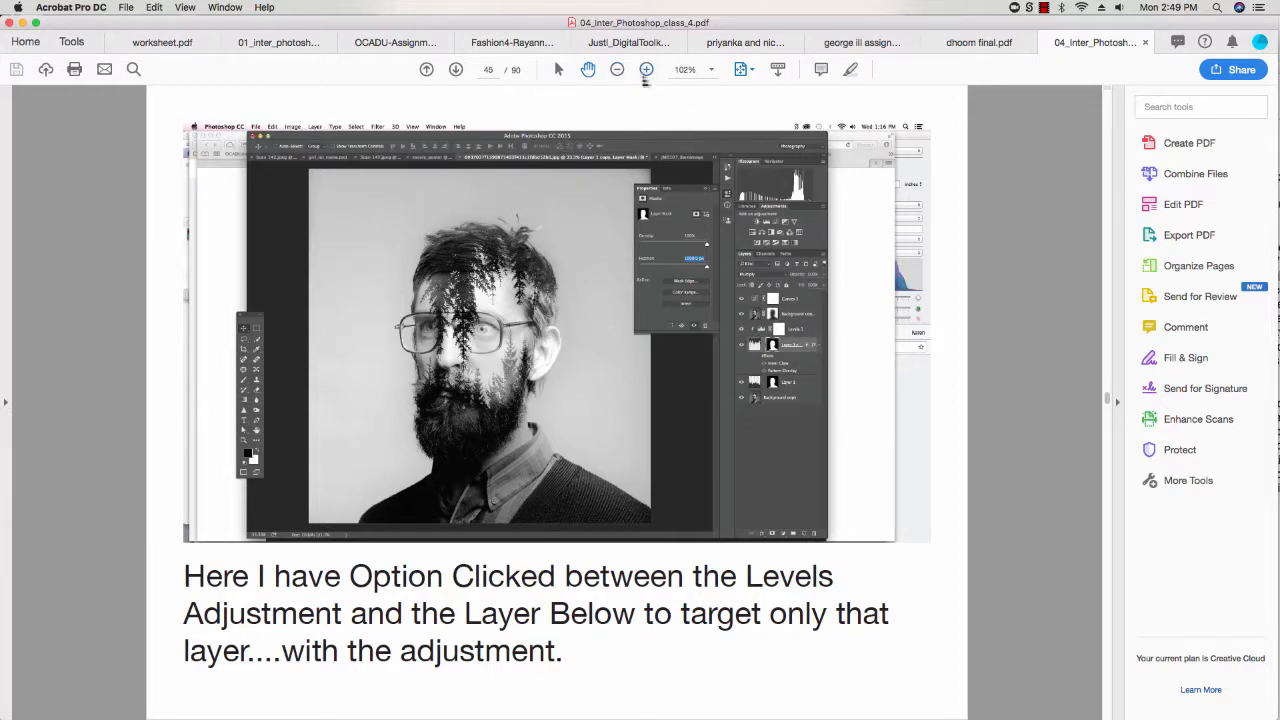
{"action": "left_click", "coordinate": [646, 71]}
{"action": "scroll", "coordinate": [825, 470], "scroll_direction": "down", "scroll_amount": 3}
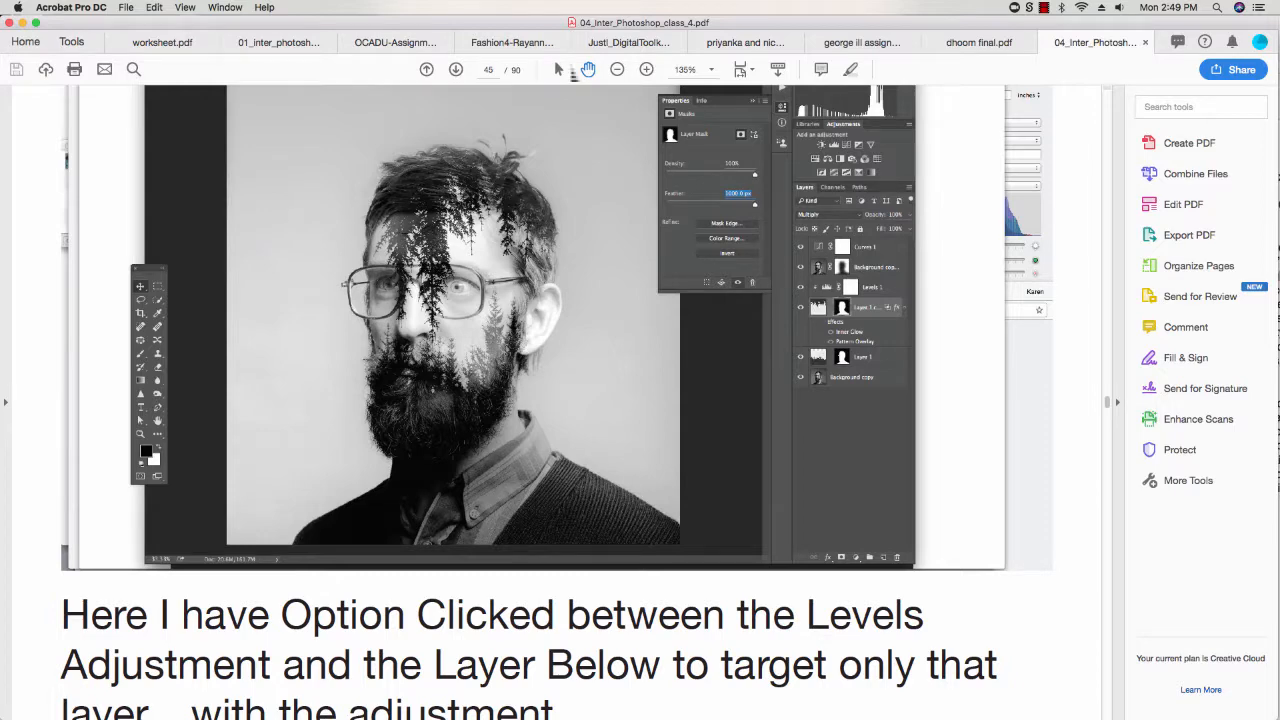
{"action": "left_click", "coordinate": [456, 70]}
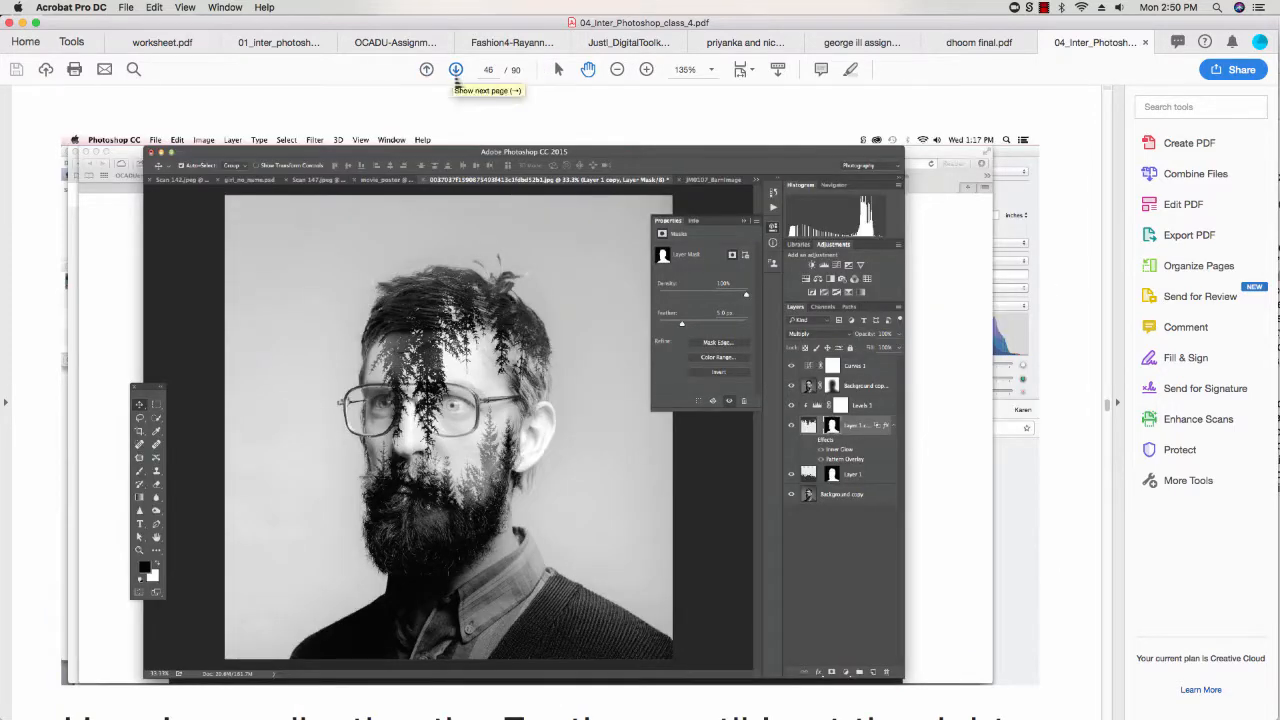
Step: Switch to Photoshop, clip the Black & White 1 adjustment to Layer 2 copy and toggle its visibility to compare the effect
{"action": "key", "text": "super+Tab"}
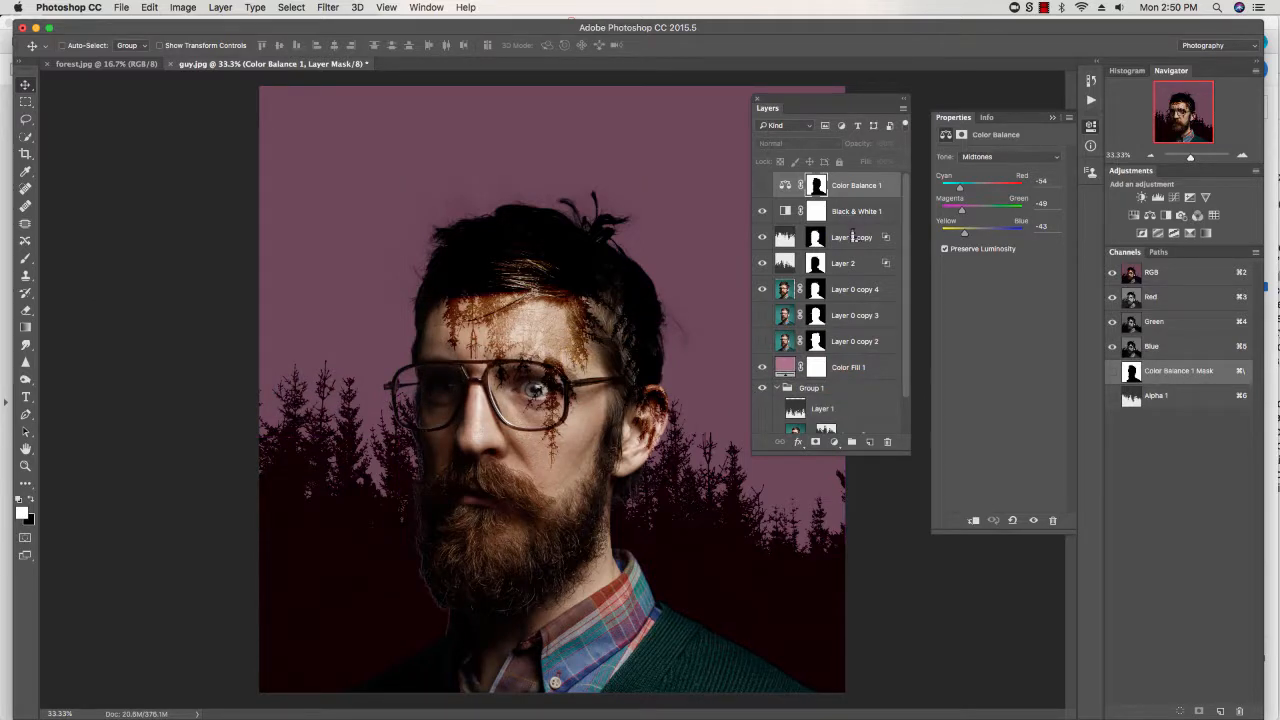
{"action": "left_click_drag", "start_coordinate": [852, 237], "coordinate": [849, 228]}
{"action": "left_click", "coordinate": [848, 228], "text": "alt"}
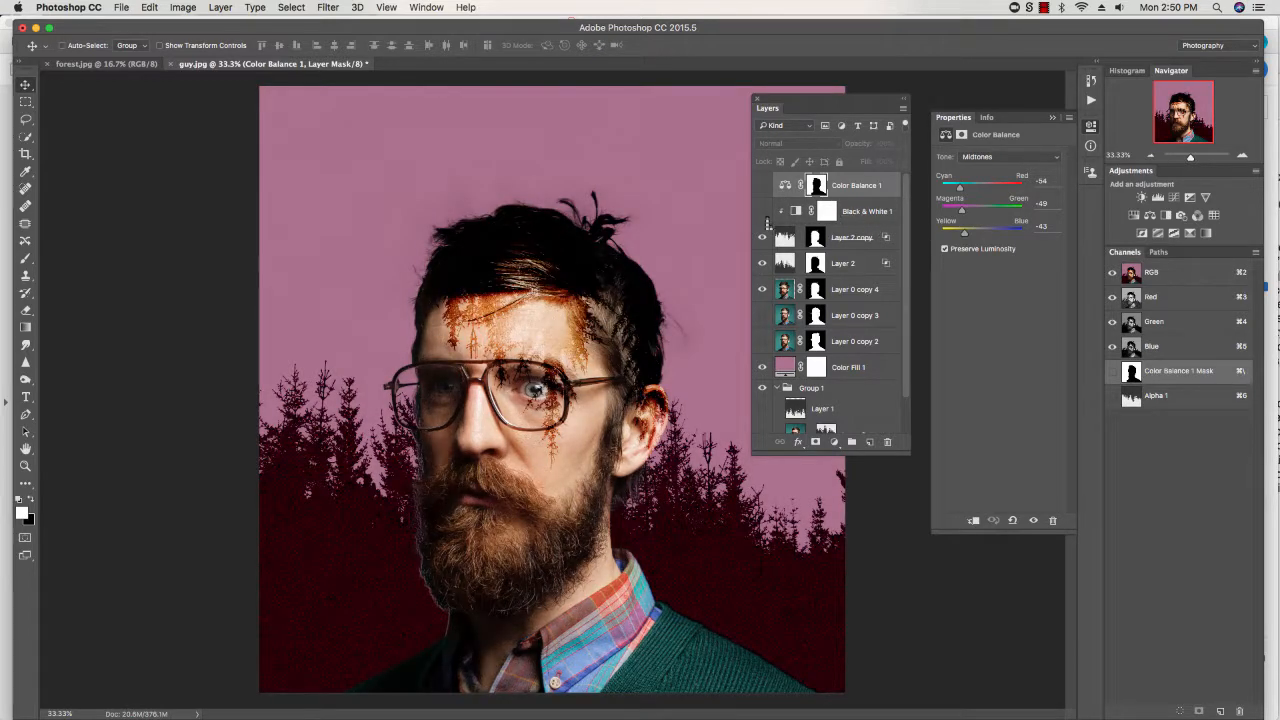
{"action": "left_click", "coordinate": [765, 216]}
{"action": "left_click", "coordinate": [765, 216]}
{"action": "left_click", "coordinate": [765, 216]}
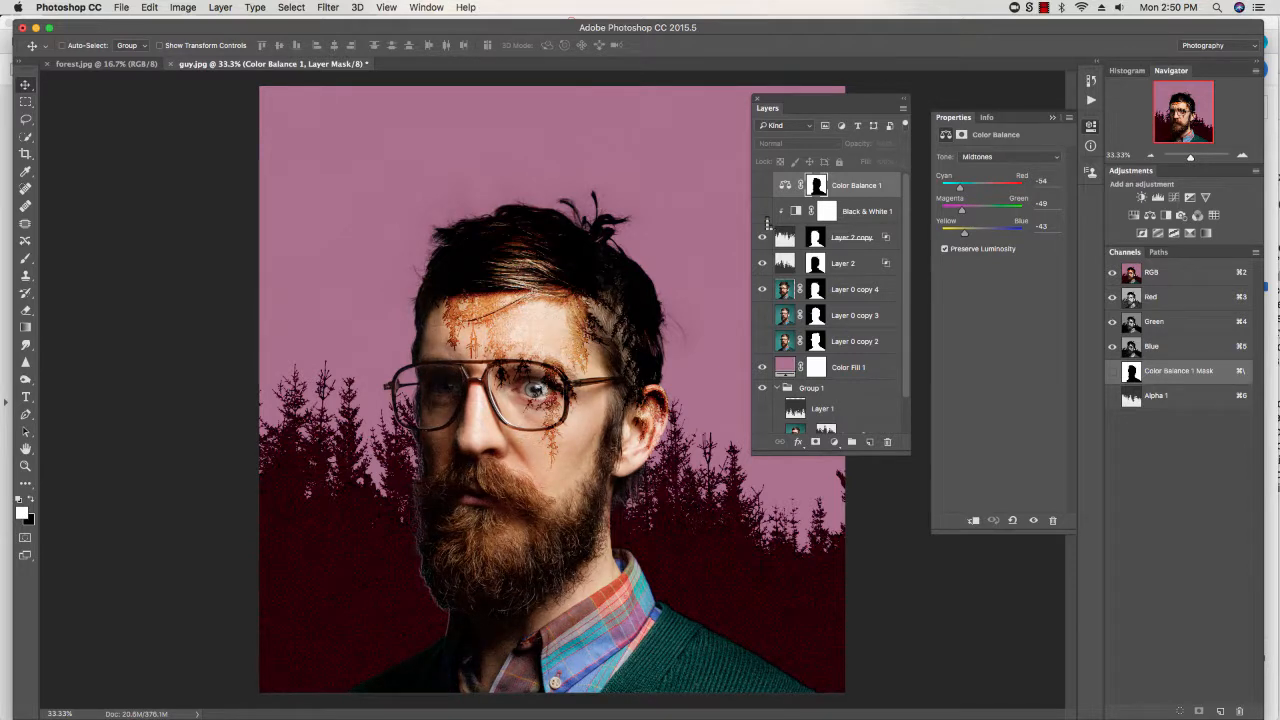
{"action": "left_click", "coordinate": [765, 216]}
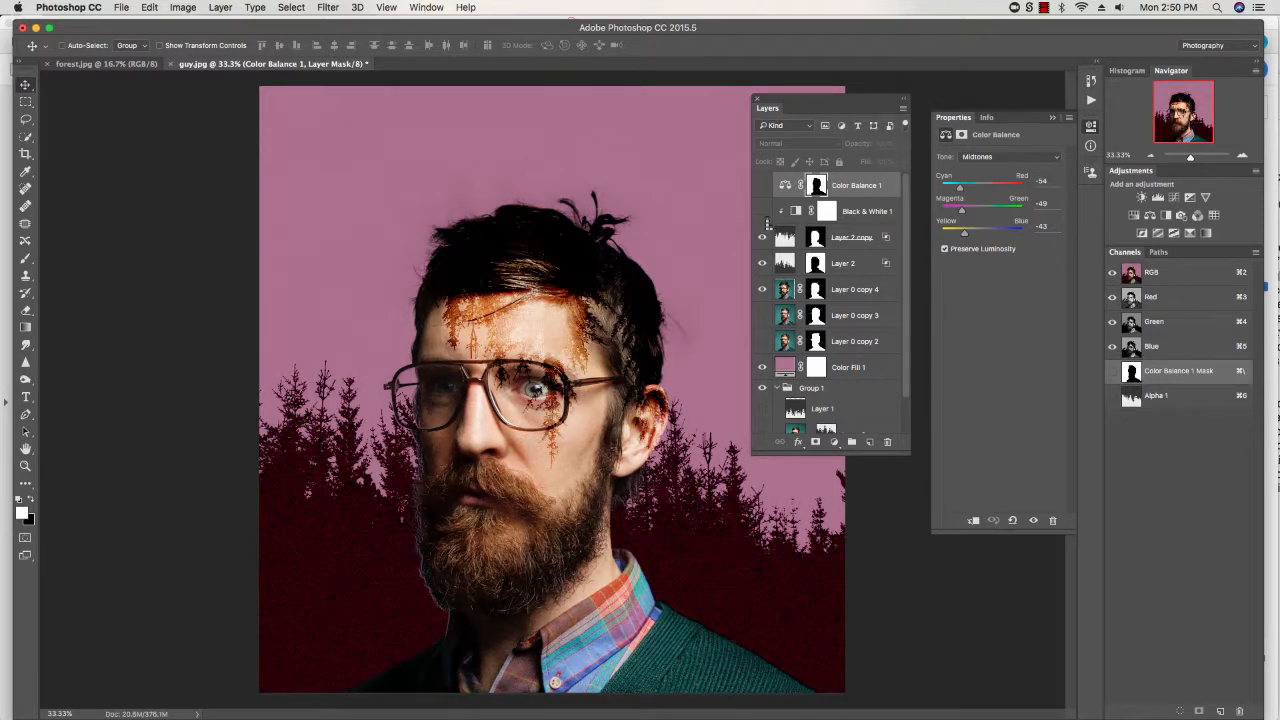
{"action": "left_click", "coordinate": [765, 216]}
Step: Set the Black & White 1 adjustment's blend mode to Normal and release its clipping from Layer 2 copy
{"action": "left_click", "coordinate": [856, 211]}
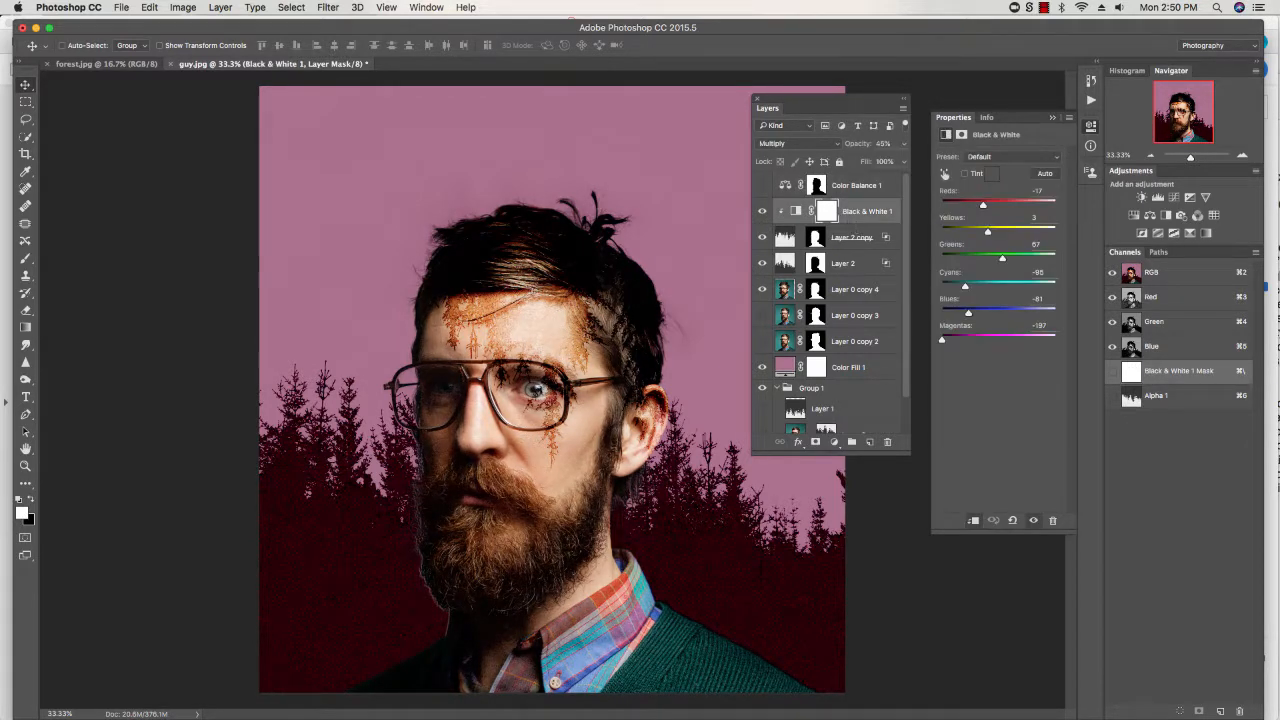
{"action": "left_click", "coordinate": [790, 143]}
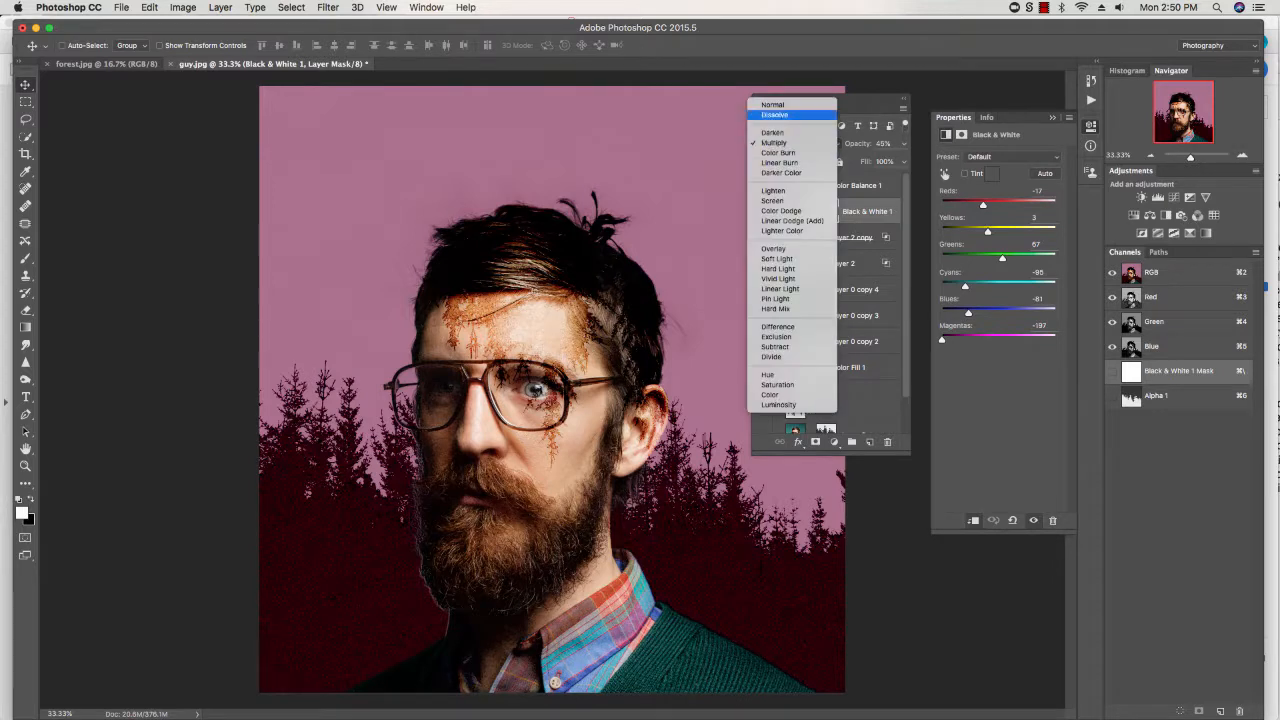
{"action": "left_click", "coordinate": [774, 104]}
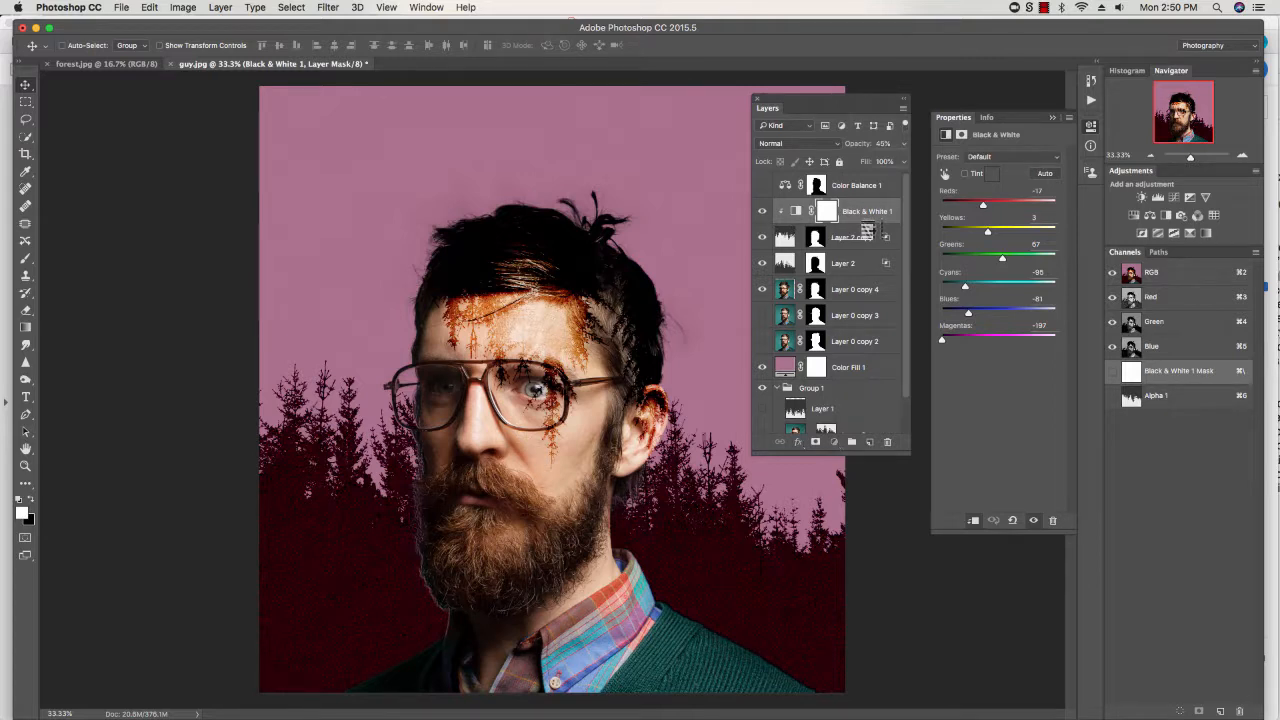
{"action": "left_click", "coordinate": [872, 236], "text": "alt"}
{"action": "left_click", "coordinate": [862, 220], "text": "alt"}
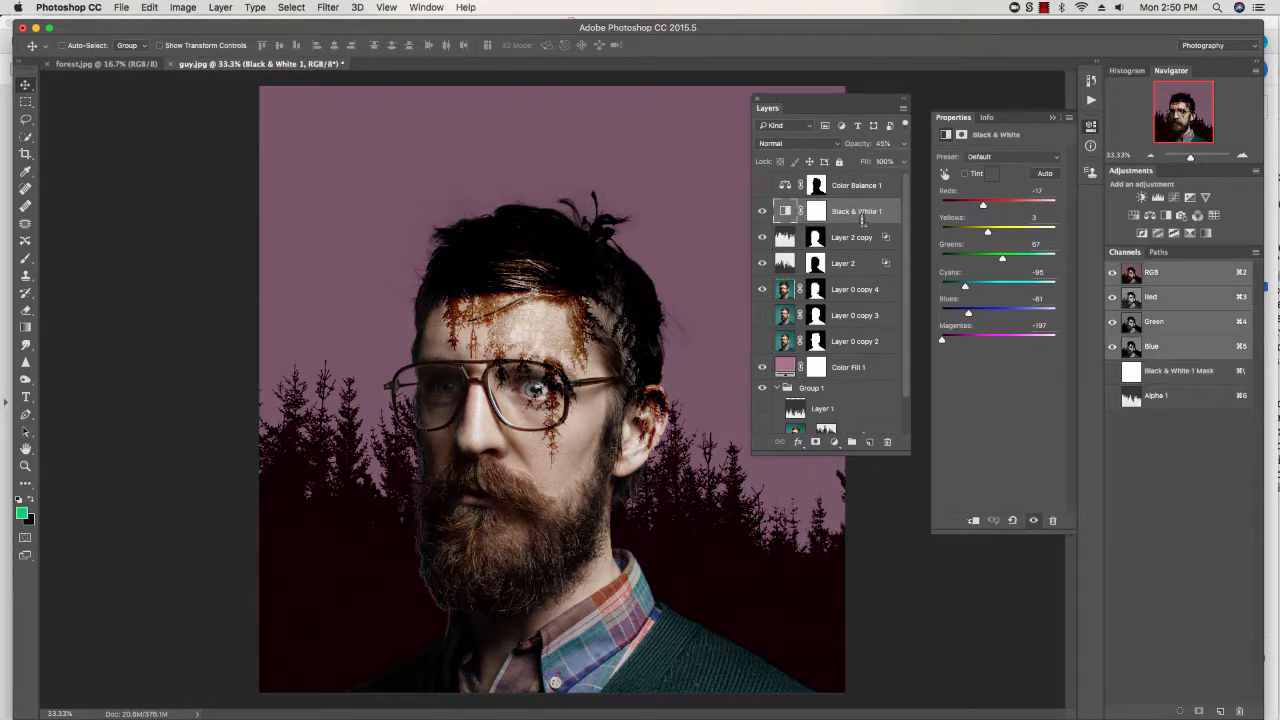
Step: Raise the Black & White 1 adjustment's opacity to 100%, then clip it to Layer 2 copy and unclip it to compare
{"action": "left_click", "coordinate": [903, 143]}
{"action": "left_click_drag", "start_coordinate": [867, 160], "coordinate": [913, 171]}
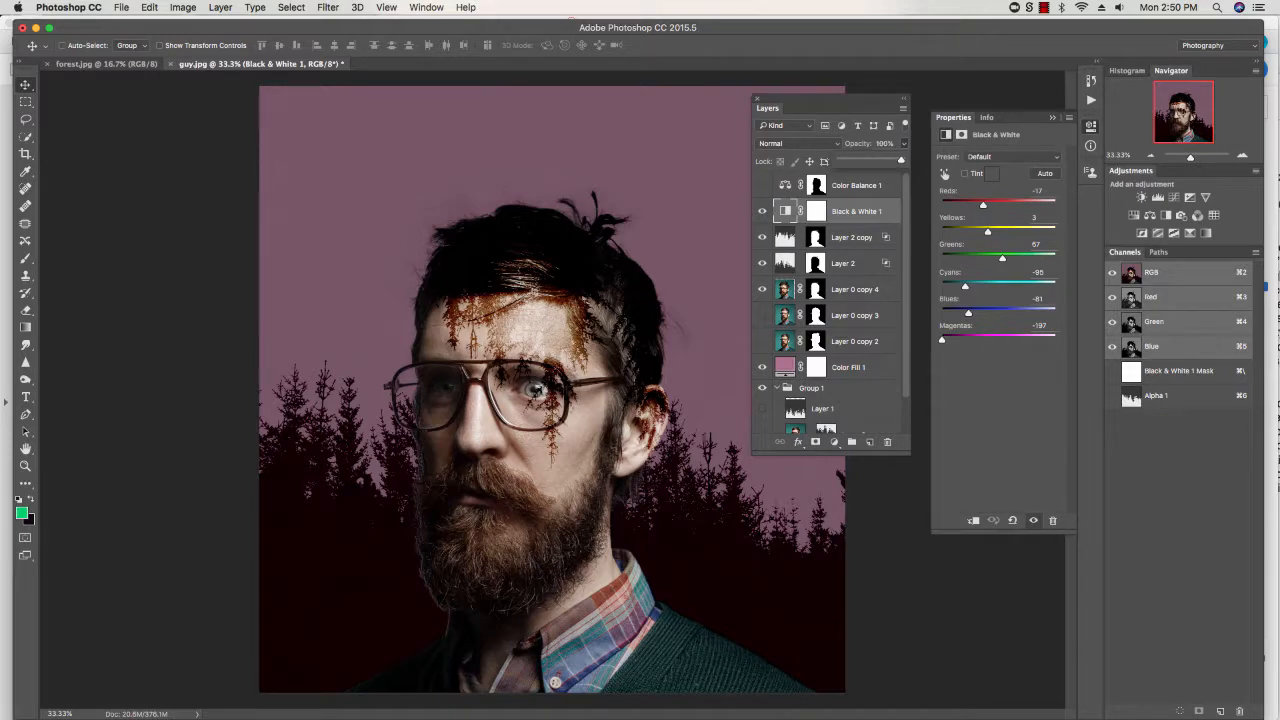
{"action": "left_click", "coordinate": [852, 226], "text": "alt"}
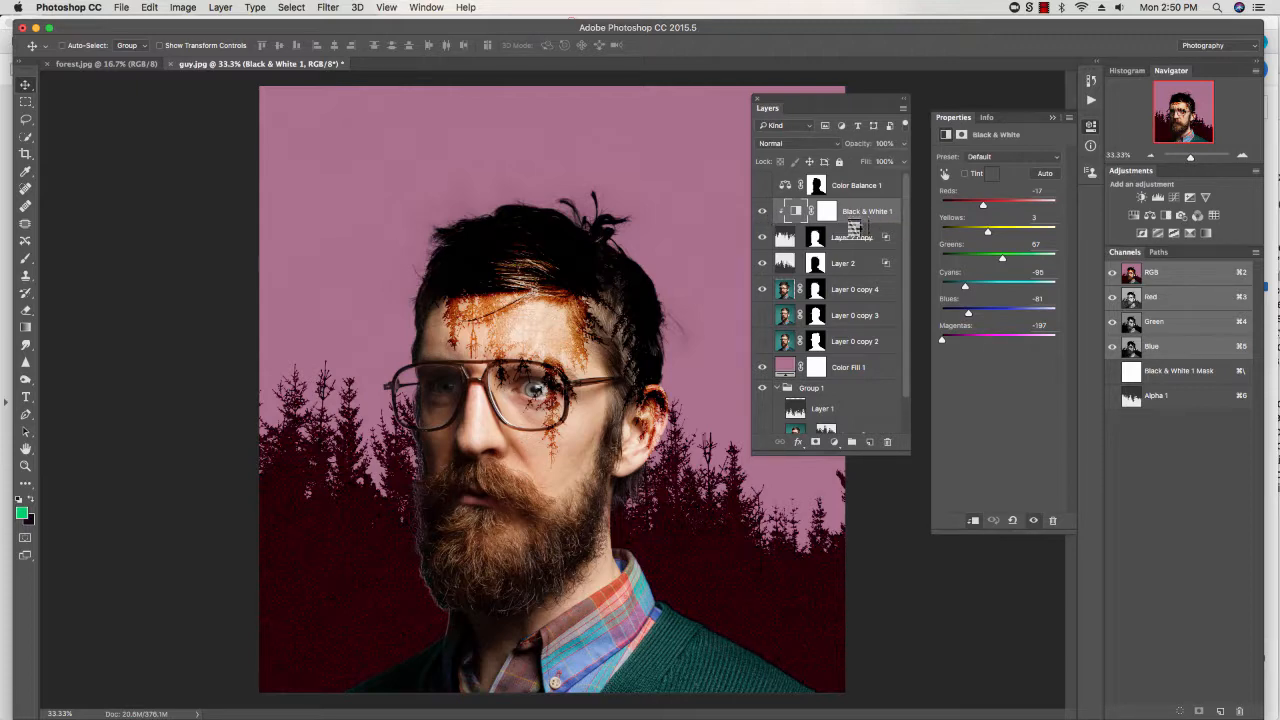
{"action": "left_click", "coordinate": [860, 224], "text": "alt"}
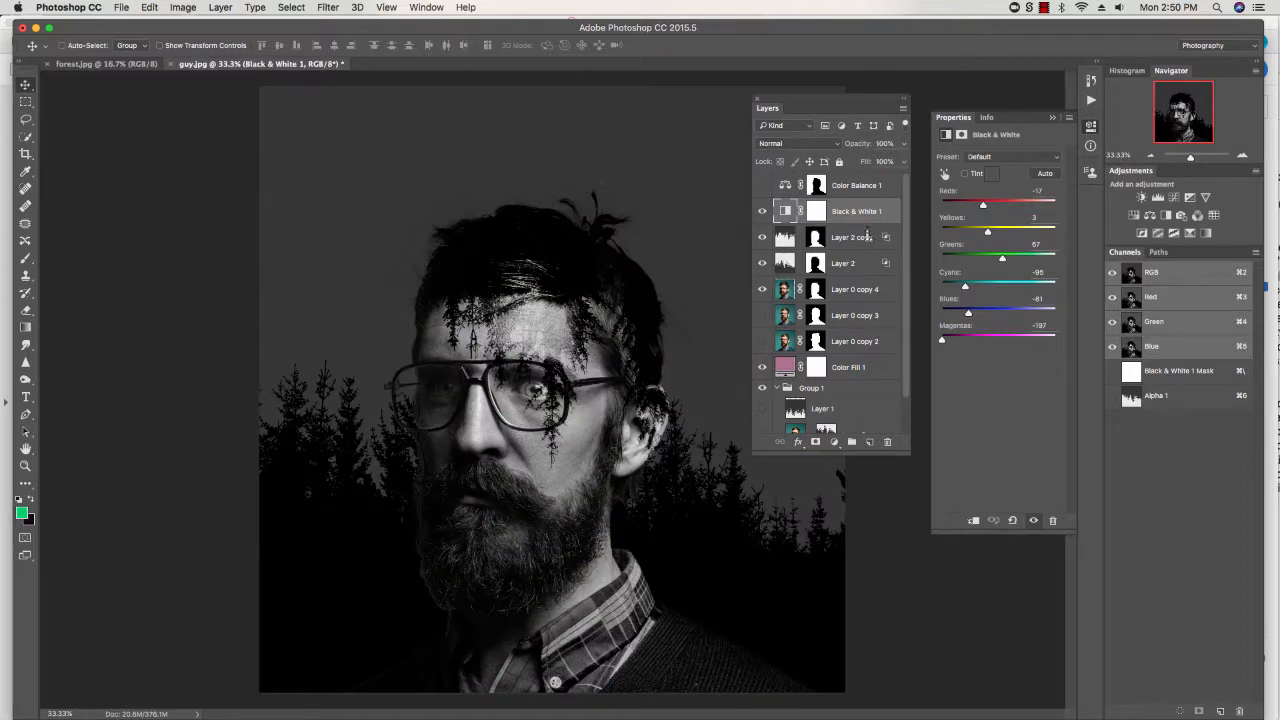
Step: Switch to Acrobat and read page 47 on clipping another image to a masked layer
{"action": "key", "text": "super+Tab"}
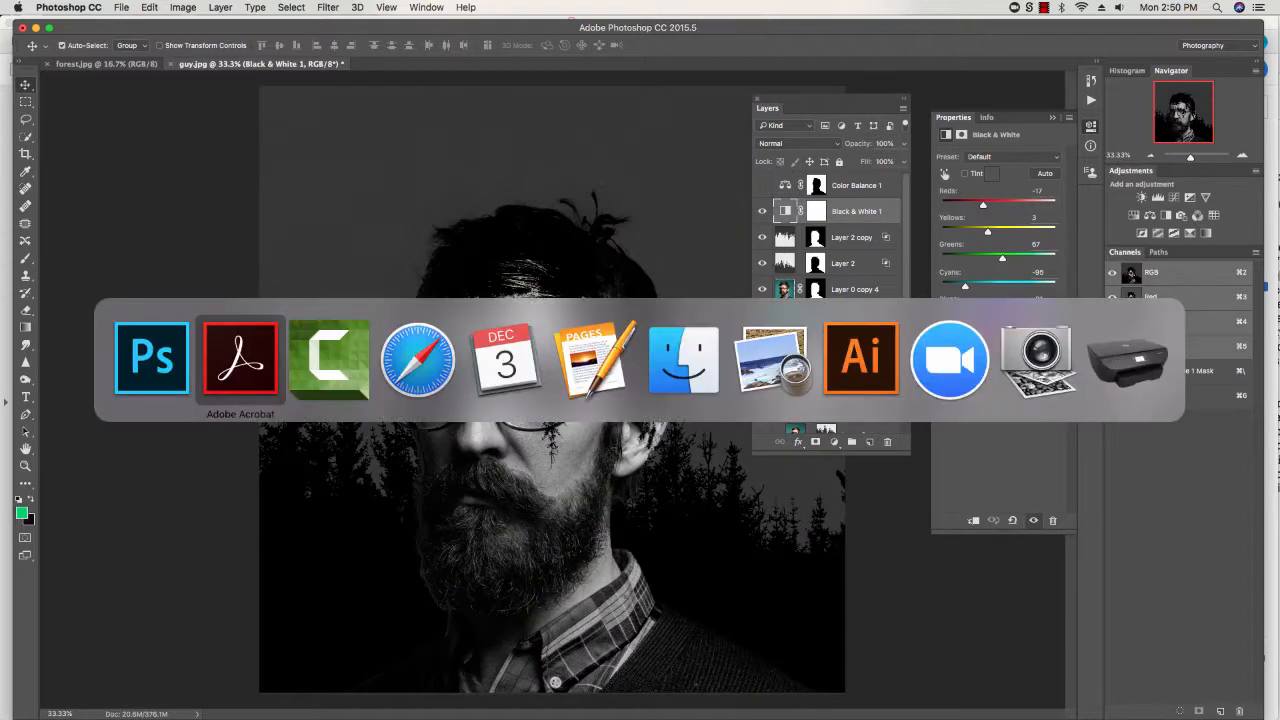
{"action": "left_click", "coordinate": [456, 70]}
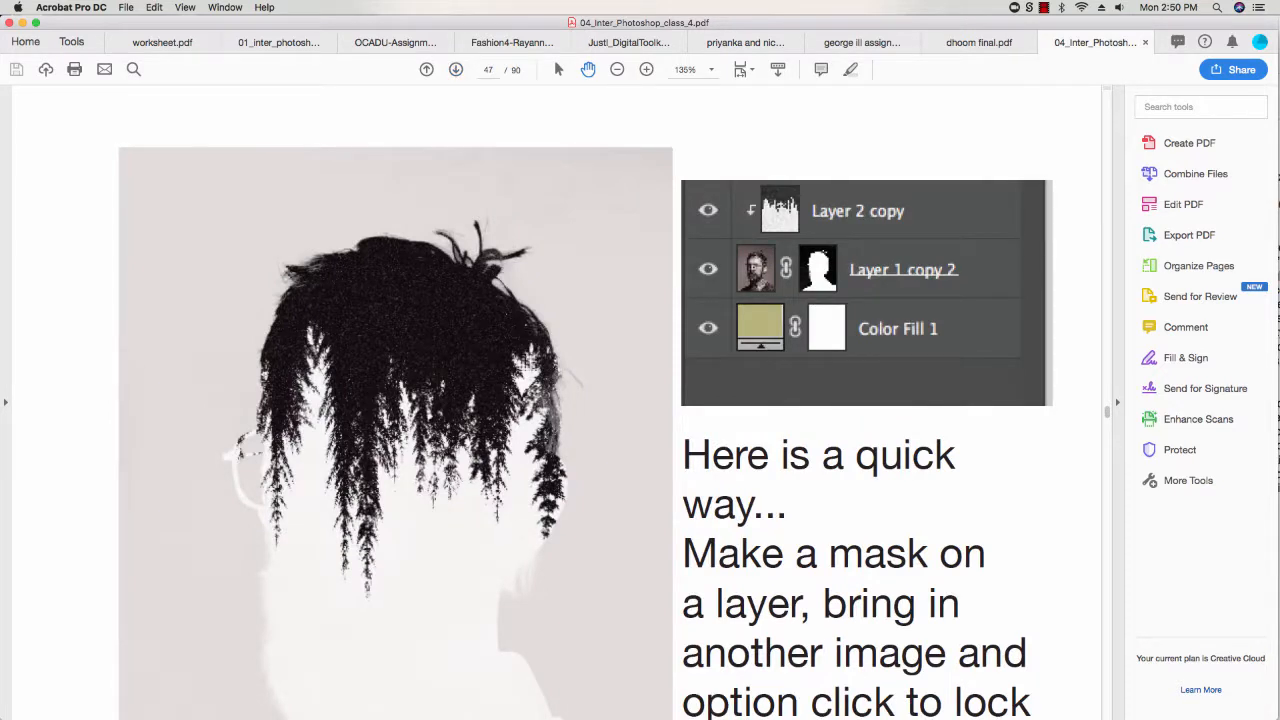
{"action": "scroll", "coordinate": [527, 362], "scroll_direction": "down", "scroll_amount": 4}
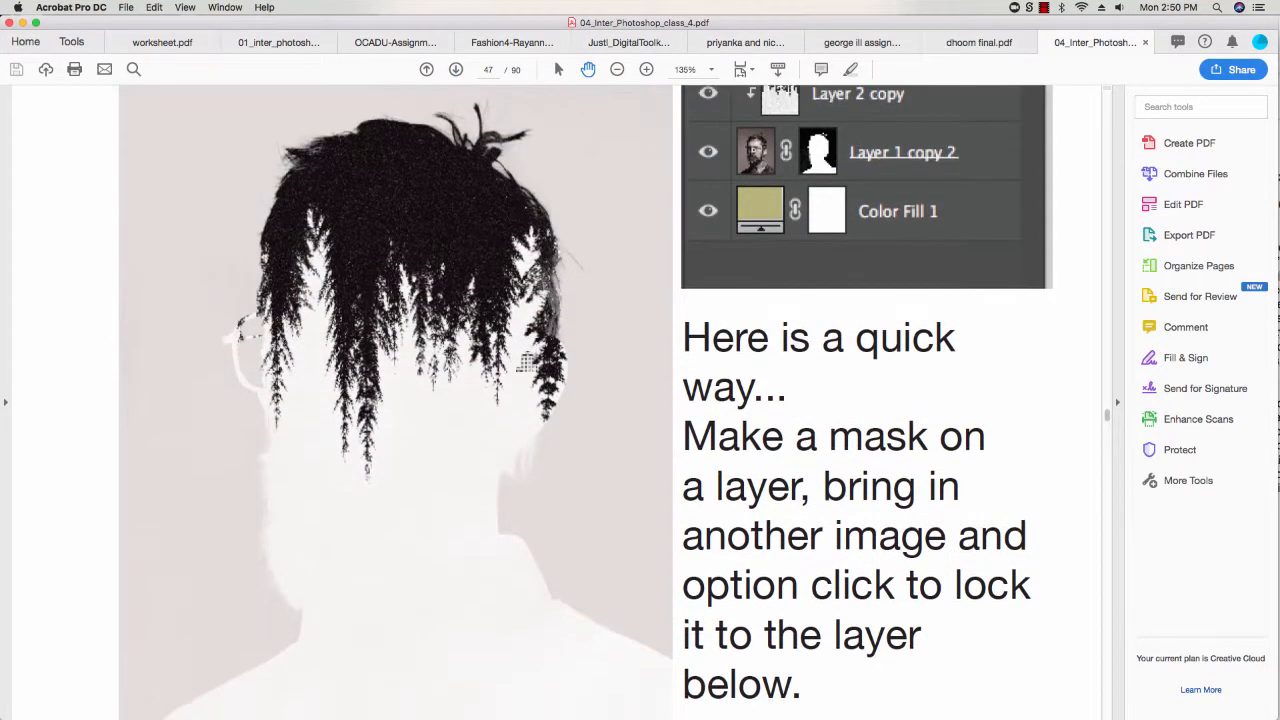
{"action": "scroll", "coordinate": [527, 362], "scroll_direction": "up", "scroll_amount": 1}
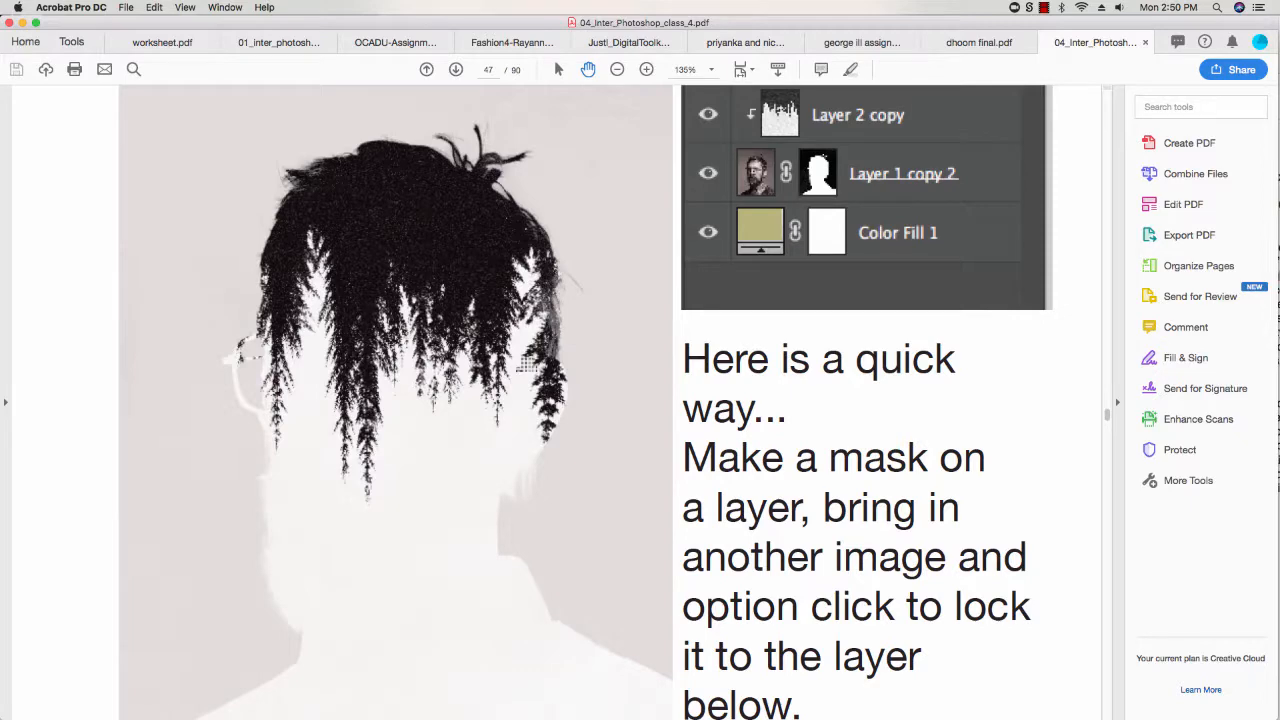
{"action": "left_click", "coordinate": [617, 69]}
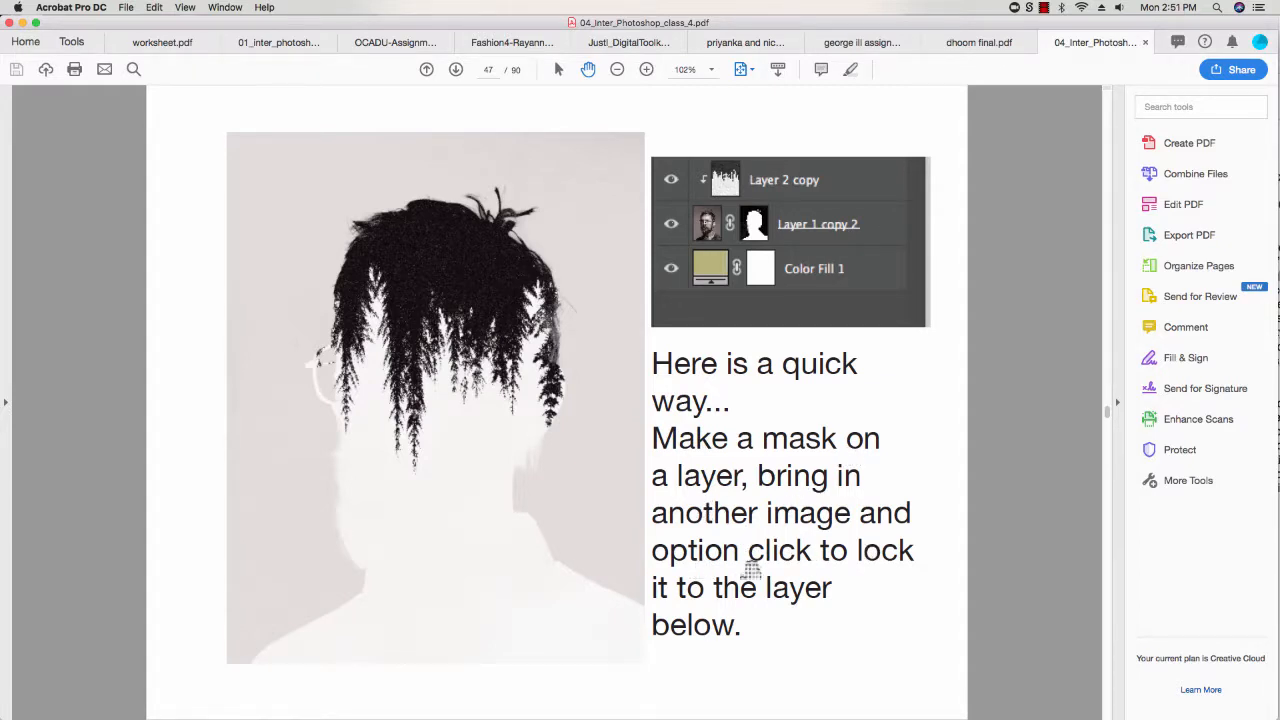
Step: Switch to Photoshop, replace the freehand selection in forest.jpg with a selection of the whole image, and copy it
{"action": "key", "text": "super+Tab"}
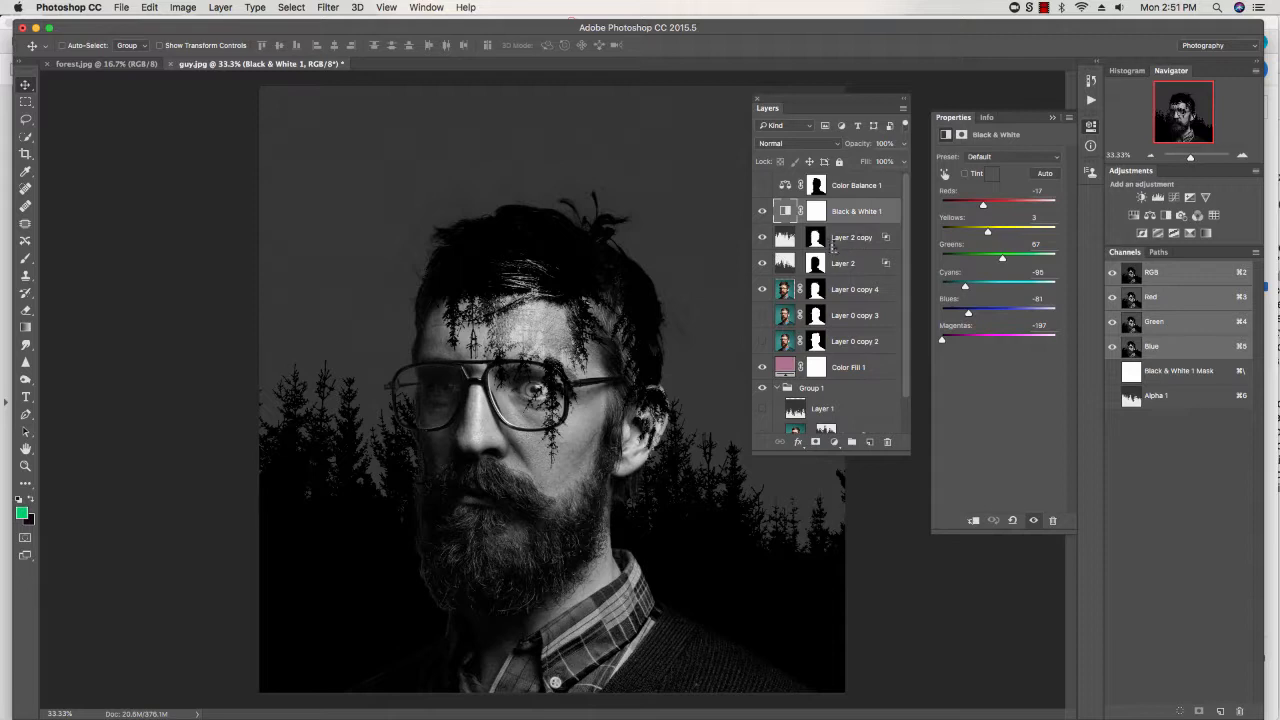
{"action": "left_click", "coordinate": [853, 249]}
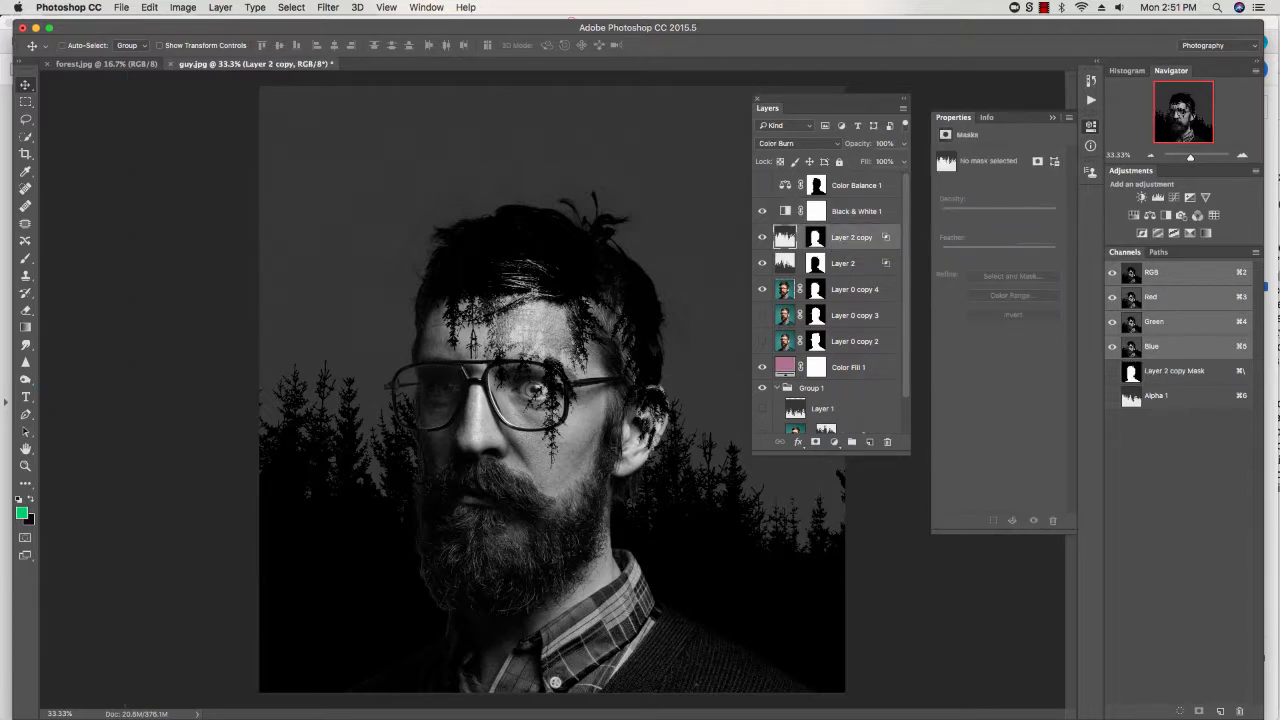
{"action": "left_click", "coordinate": [105, 63]}
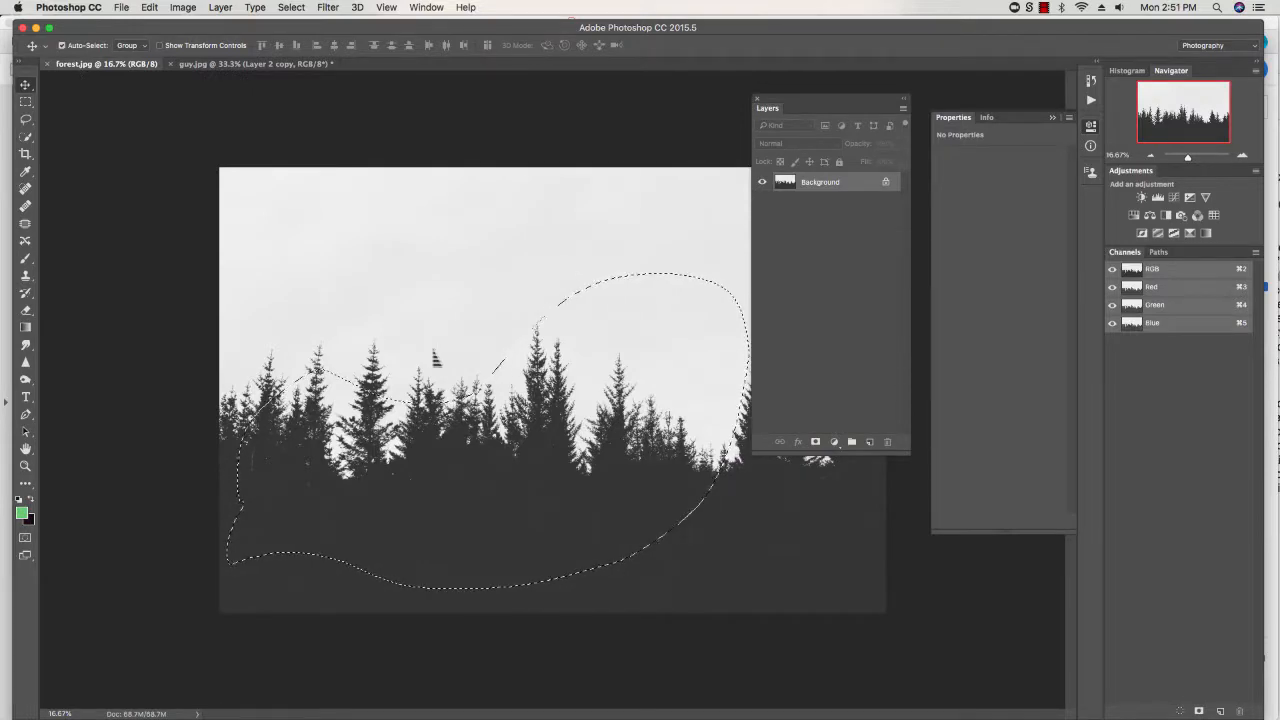
{"action": "key", "text": "super+d"}
{"action": "key", "text": "super+a"}
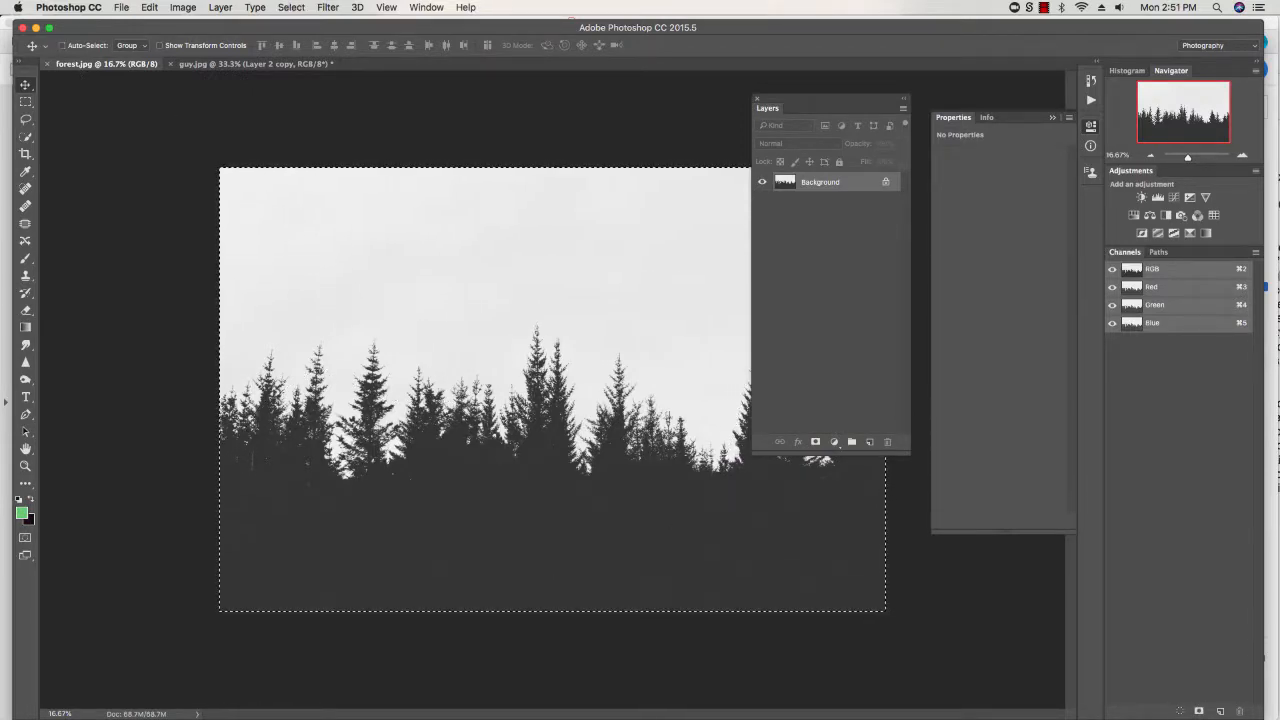
Step: Return to guy.jpg and hide the Layer 2 copy and Layer 2 forest layers
{"action": "left_click", "coordinate": [252, 63]}
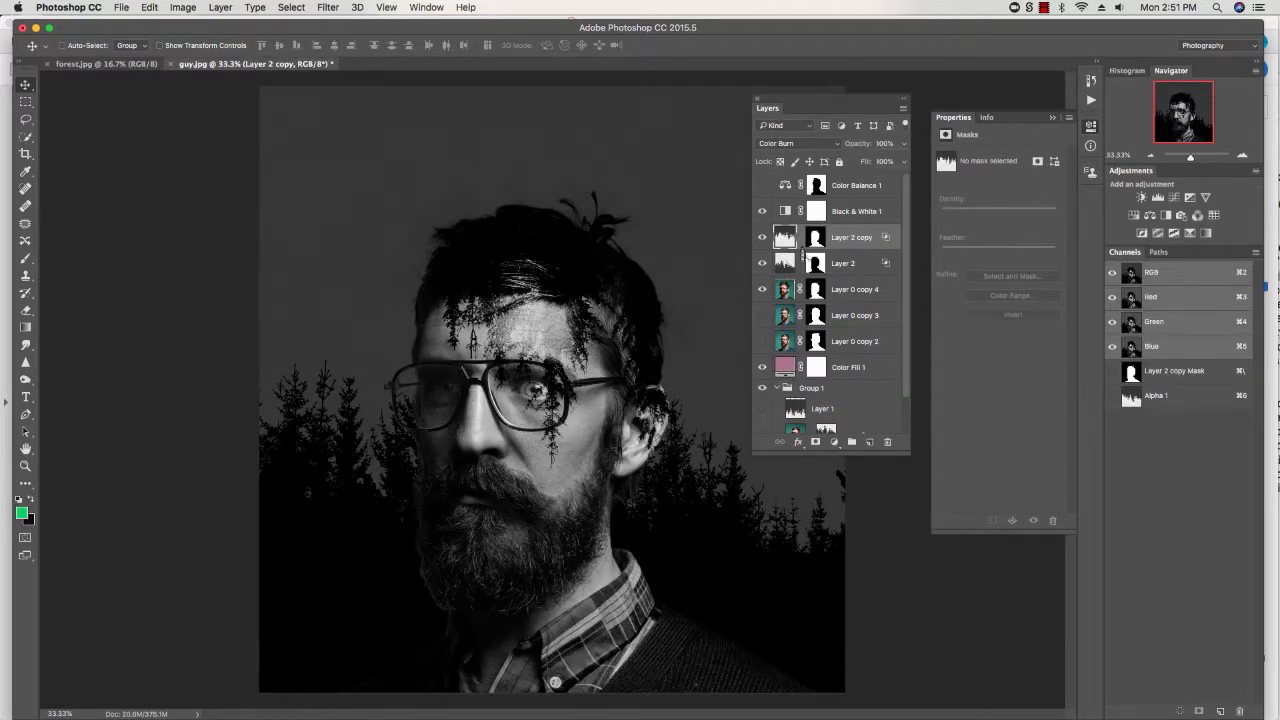
{"action": "left_click", "coordinate": [762, 237]}
{"action": "left_click", "coordinate": [762, 263]}
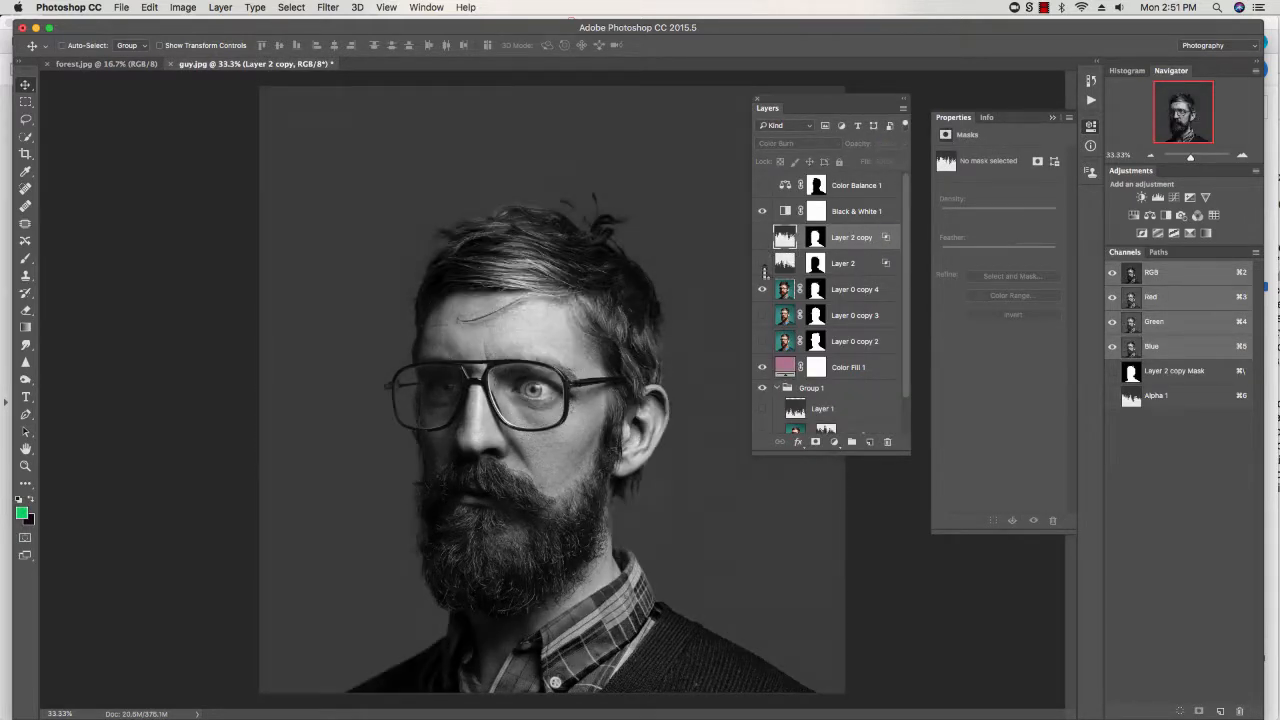
Step: Paste the forest image above Layer 0 copy 4, accepting the colour profile conversion, and clip it to that masked portrait layer
{"action": "left_click", "coordinate": [869, 300]}
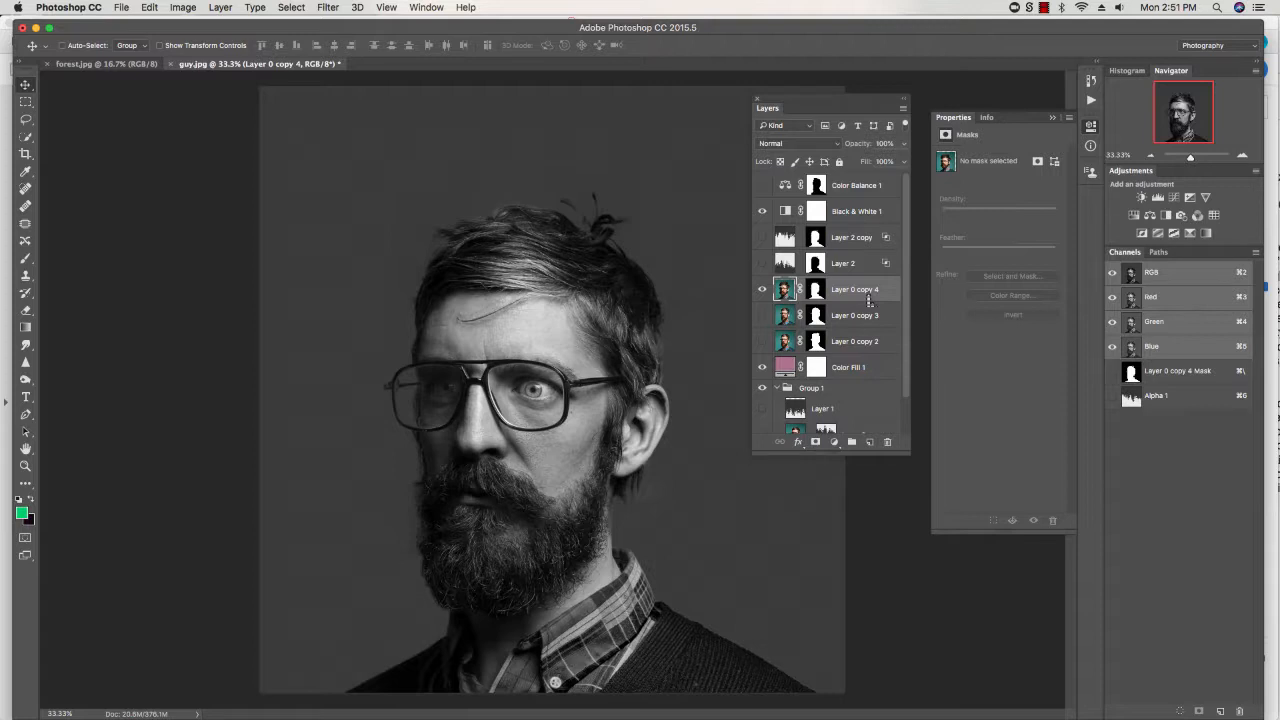
{"action": "key", "text": "super+v"}
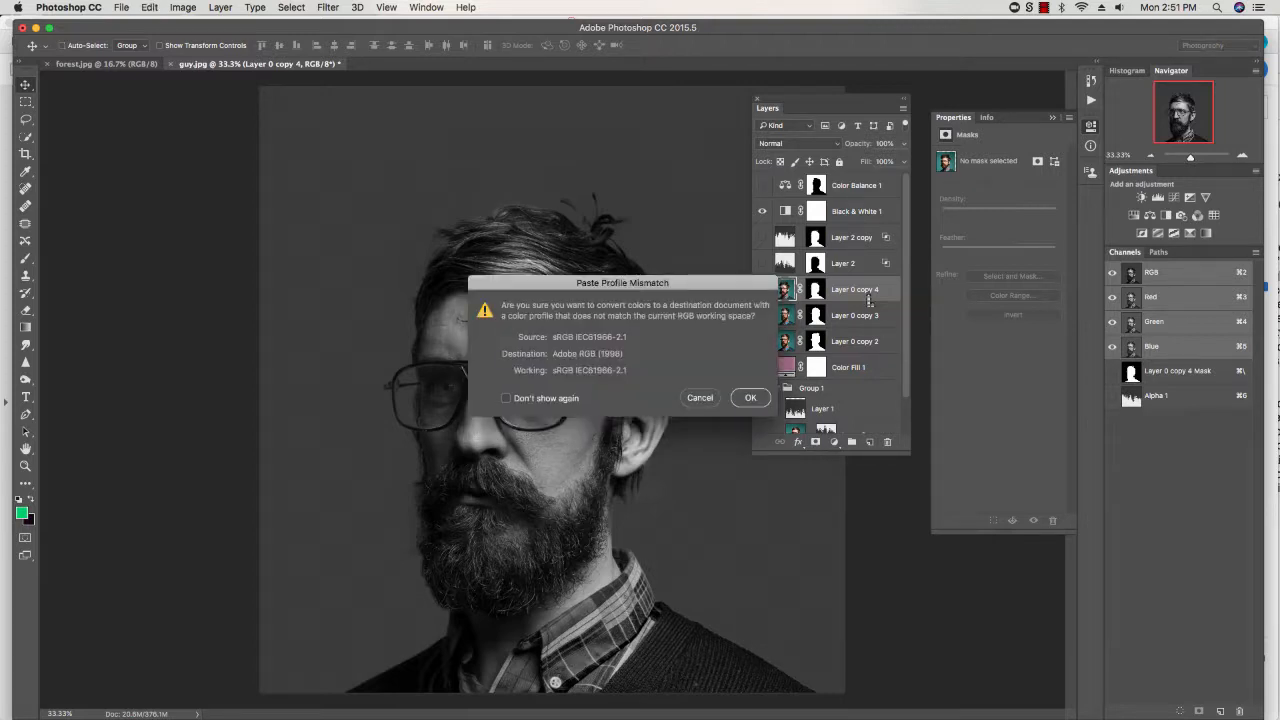
{"action": "left_click", "coordinate": [748, 398]}
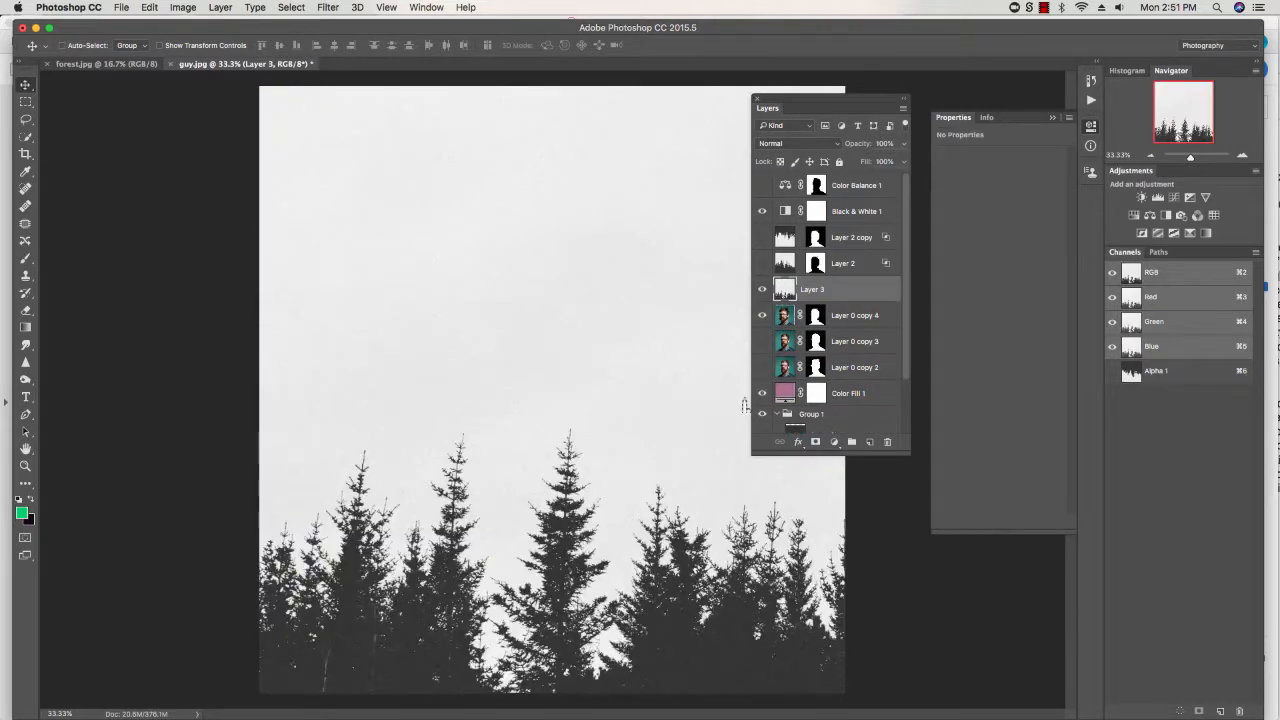
{"action": "left_click", "coordinate": [838, 302], "text": "alt"}
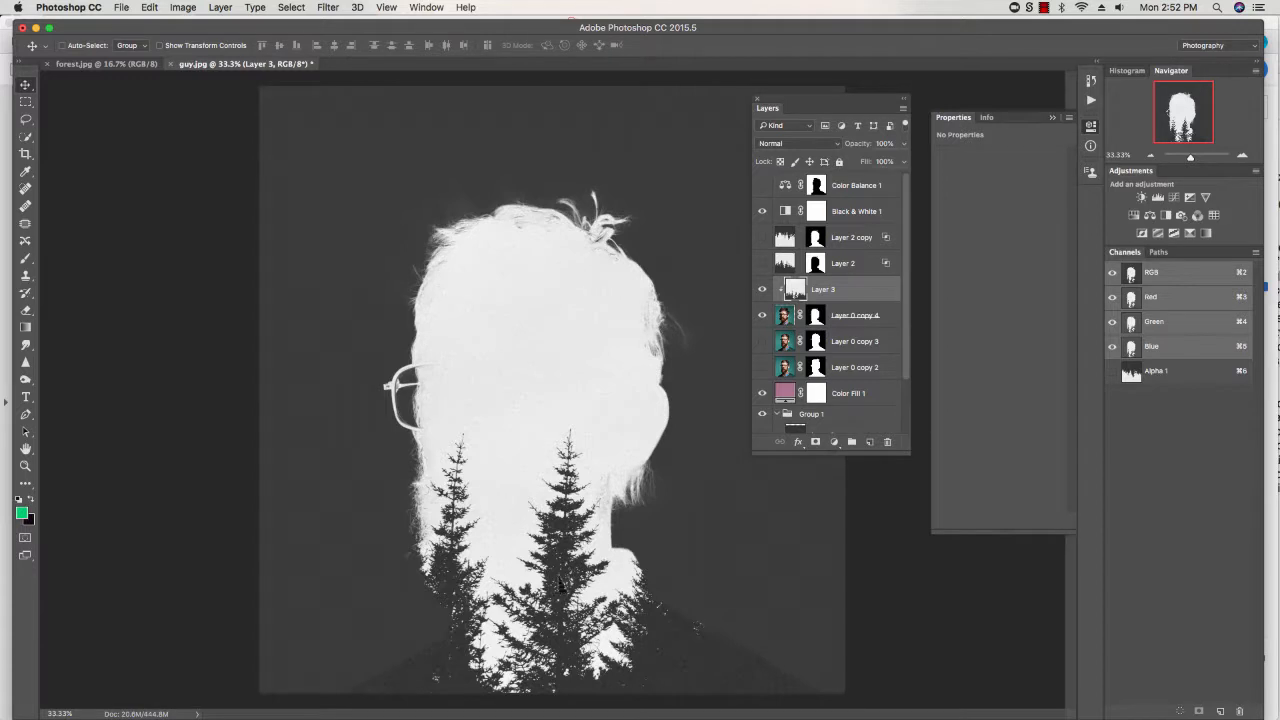
Step: Position the clipped forest's trees over the man's lower face and beard and lower Layer 3's opacity to 59%
{"action": "left_click_drag", "start_coordinate": [561, 581], "coordinate": [514, 432]}
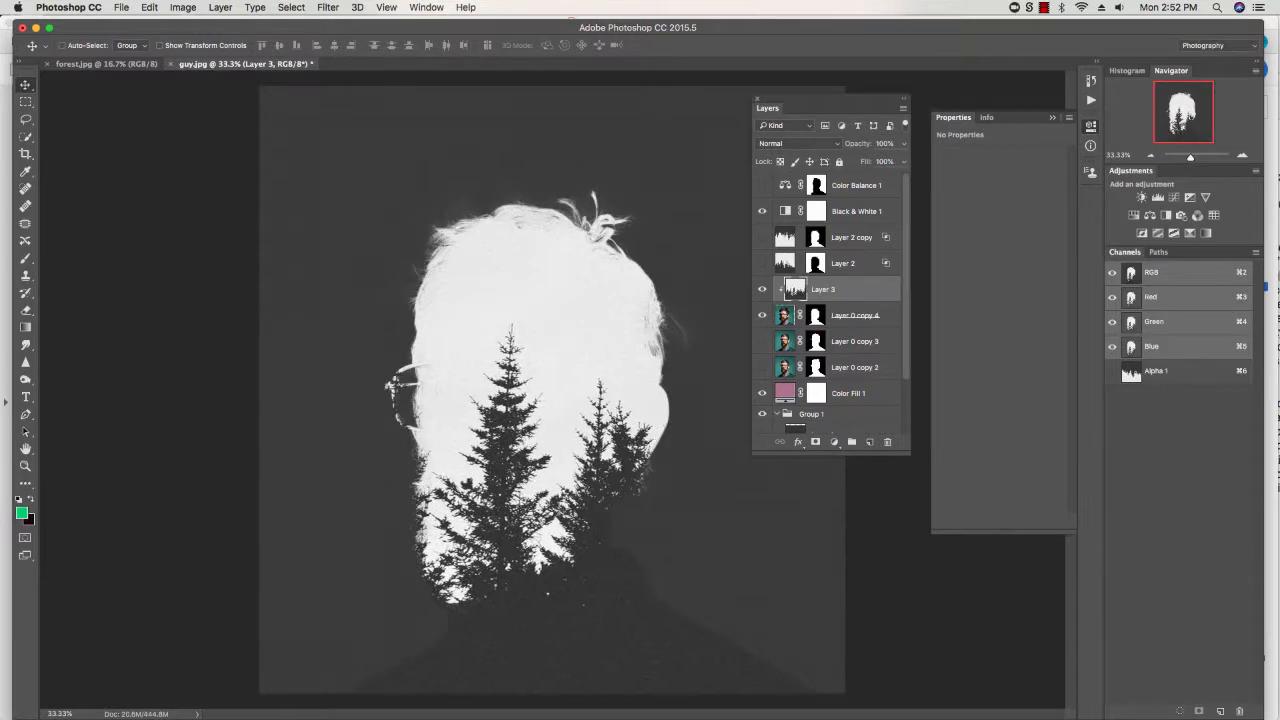
{"action": "left_click", "coordinate": [904, 144]}
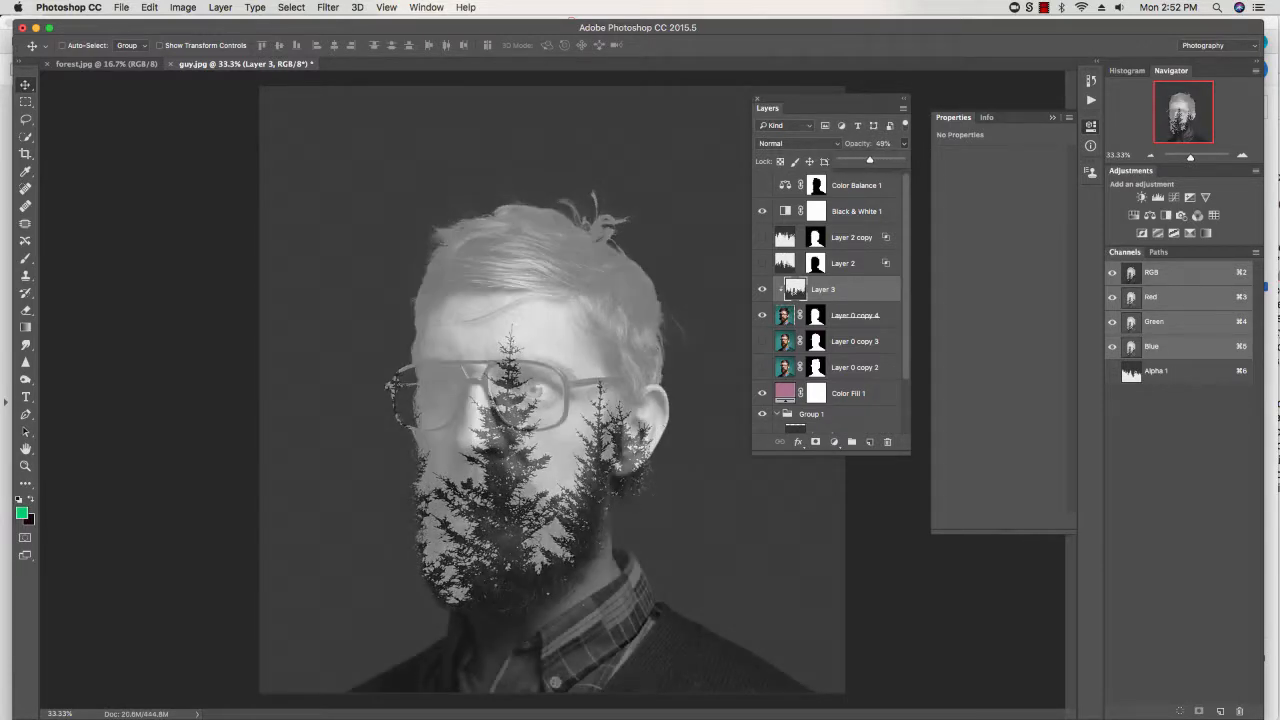
{"action": "mouse_move", "coordinate": [874, 160]}
{"action": "left_mouse_down"}
{"action": "mouse_move", "coordinate": [861, 160]}
{"action": "mouse_move", "coordinate": [878, 160]}
{"action": "left_mouse_up"}
{"action": "mouse_move", "coordinate": [552, 567]}
{"action": "left_mouse_down"}
{"action": "mouse_move", "coordinate": [447, 564]}
{"action": "mouse_move", "coordinate": [651, 565]}
{"action": "mouse_move", "coordinate": [574, 565]}
{"action": "mouse_move", "coordinate": [611, 602]}
{"action": "mouse_move", "coordinate": [598, 628]}
{"action": "mouse_move", "coordinate": [565, 500]}
{"action": "mouse_move", "coordinate": [562, 583]}
{"action": "left_mouse_up"}
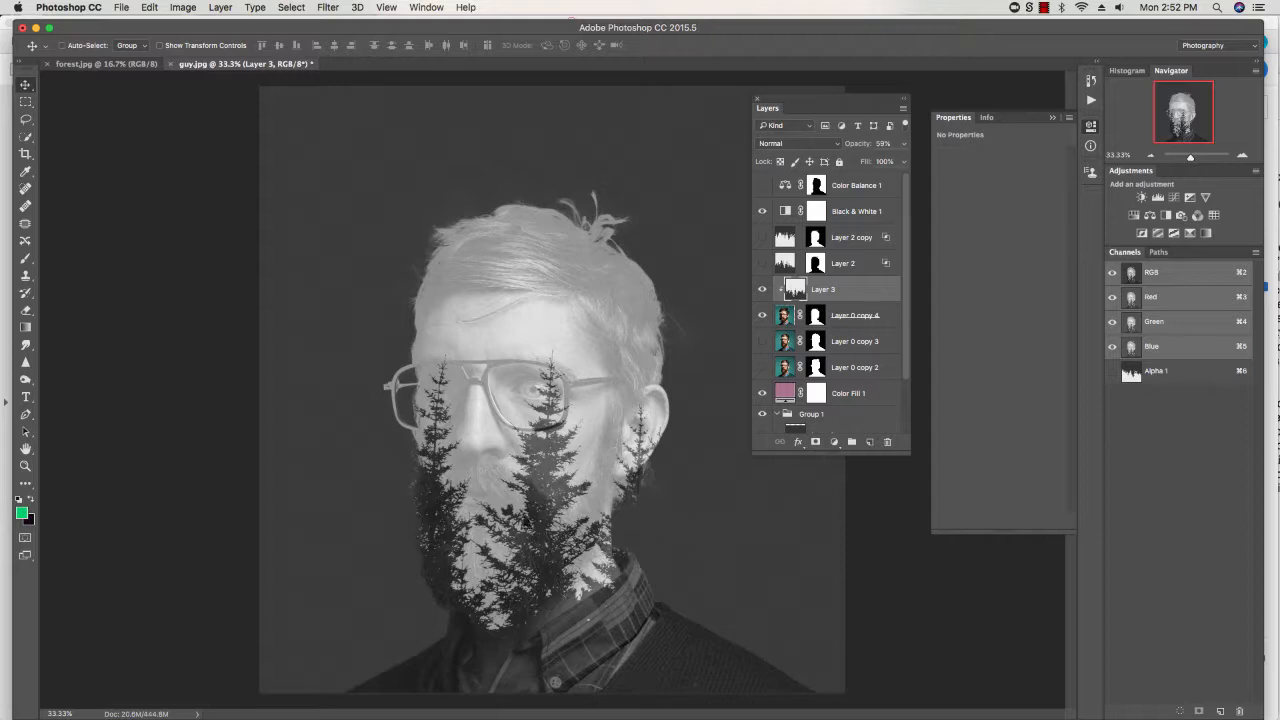
Step: Switch to Safari and move its window up so the whole page is in view
{"action": "key", "text": "super+Tab"}
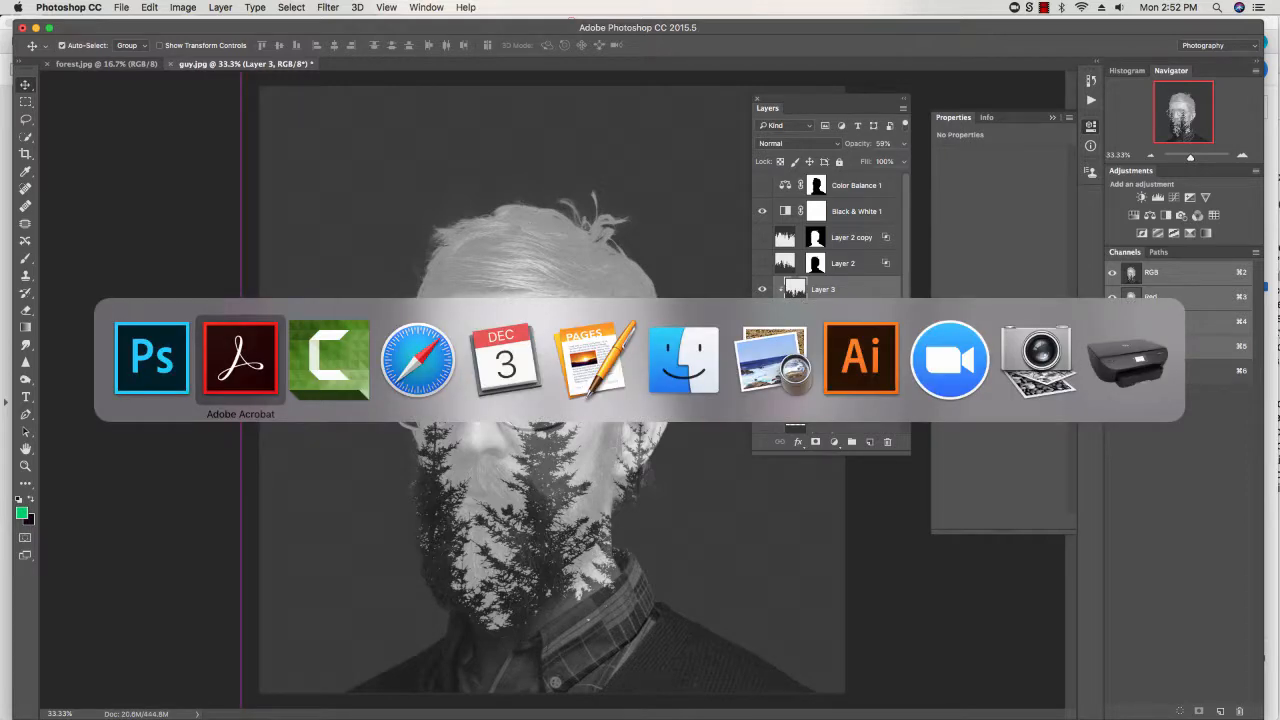
{"action": "key", "text": "Tab"}
{"action": "key", "text": "Tab"}
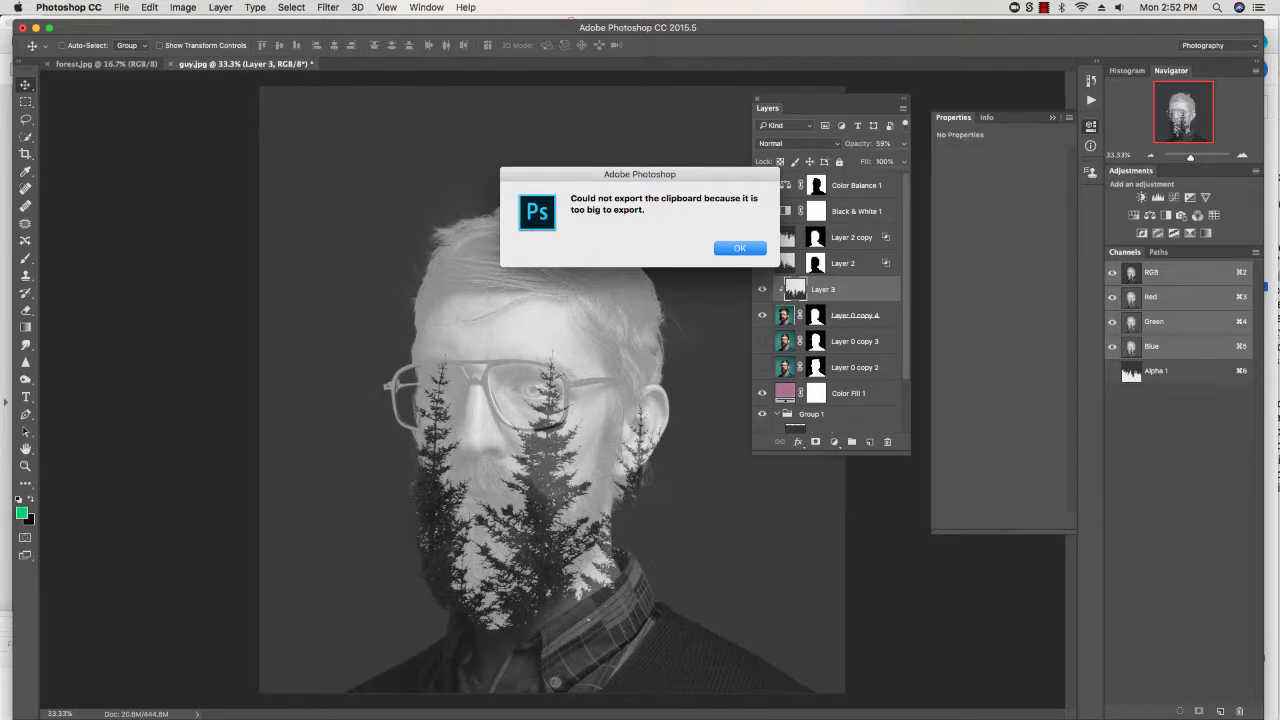
{"action": "key", "text": "Return"}
{"action": "key", "text": "super+Tab"}
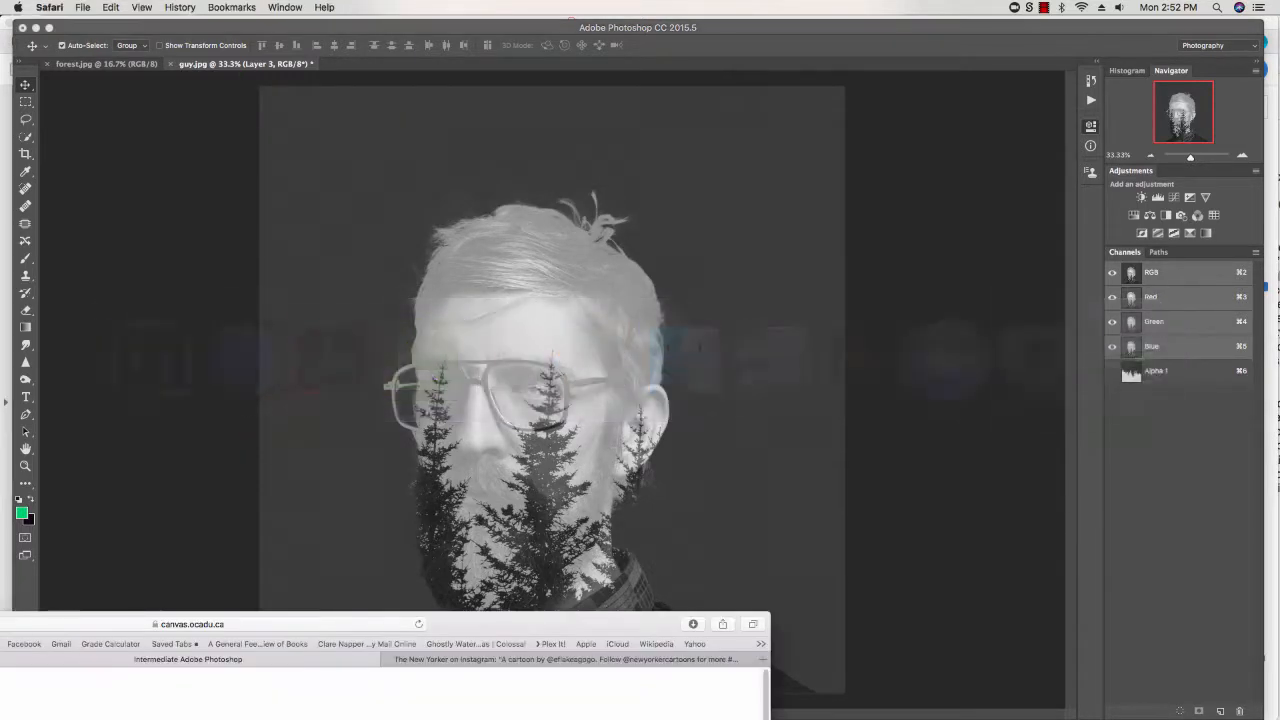
{"action": "left_click_drag", "start_coordinate": [465, 619], "coordinate": [861, 32]}
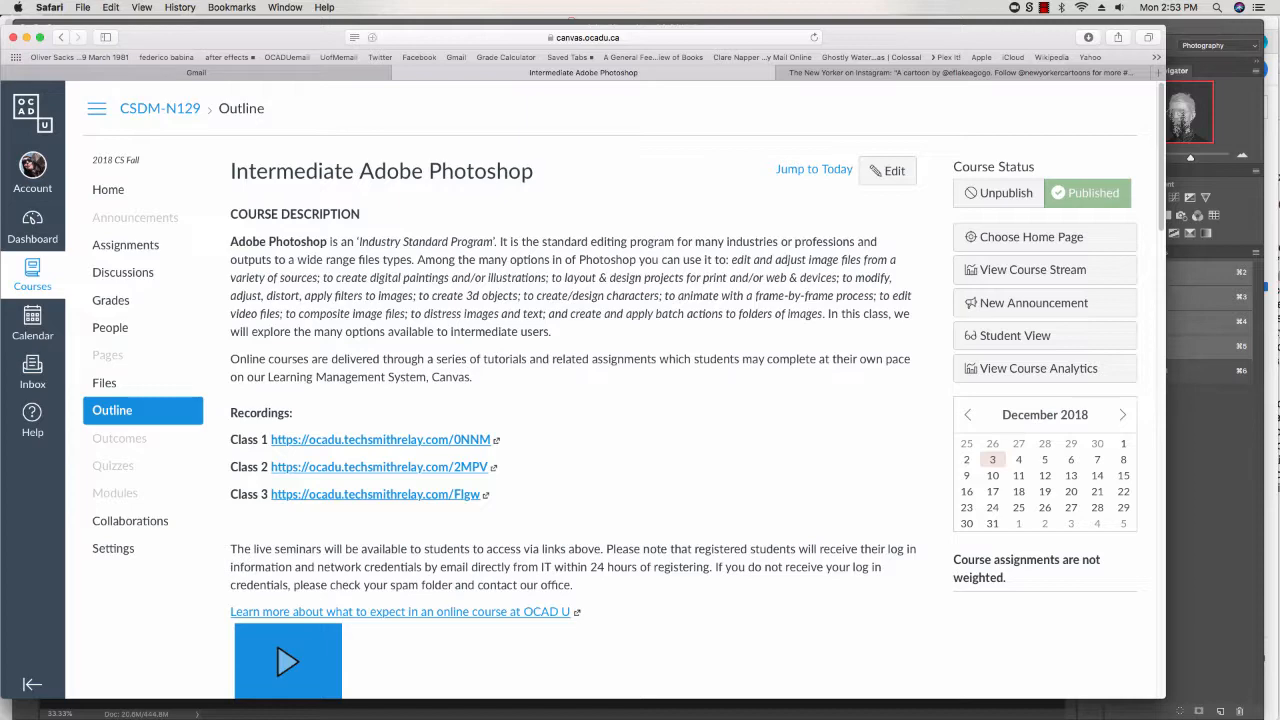
Step: Open the website artofthetitle.com
{"action": "key", "text": "super+l"}
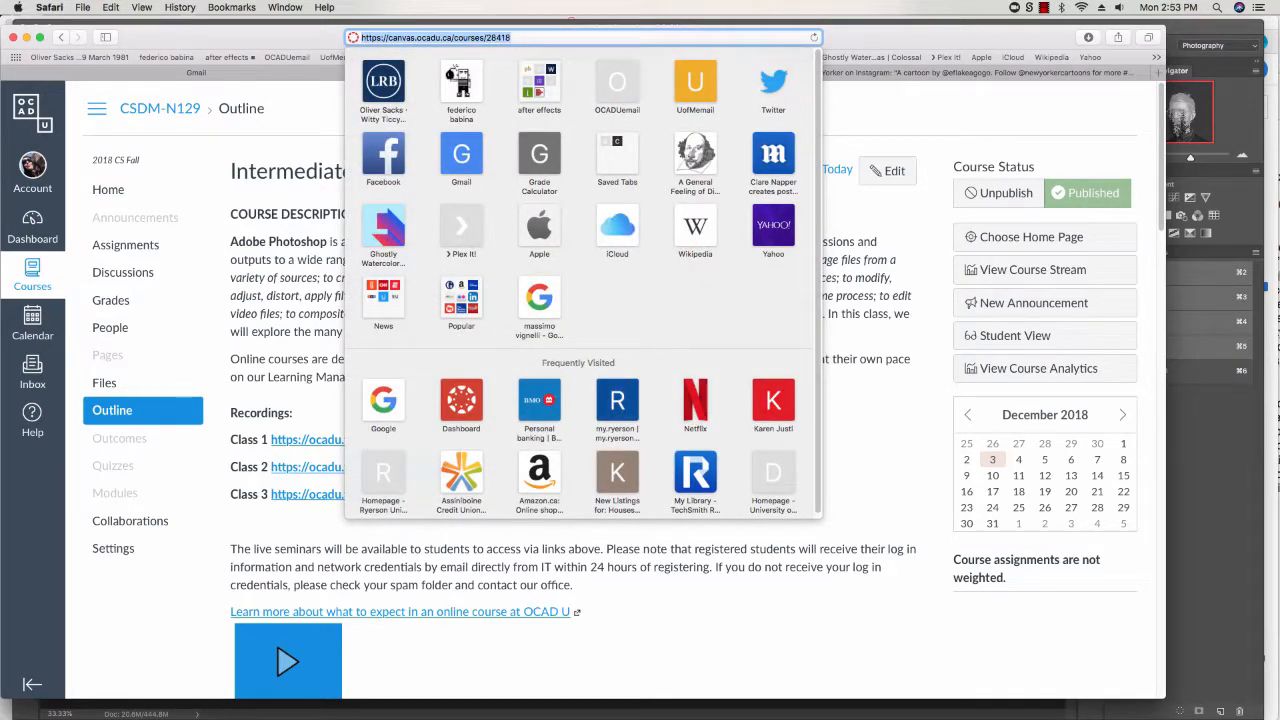
{"action": "type", "text": "art"}
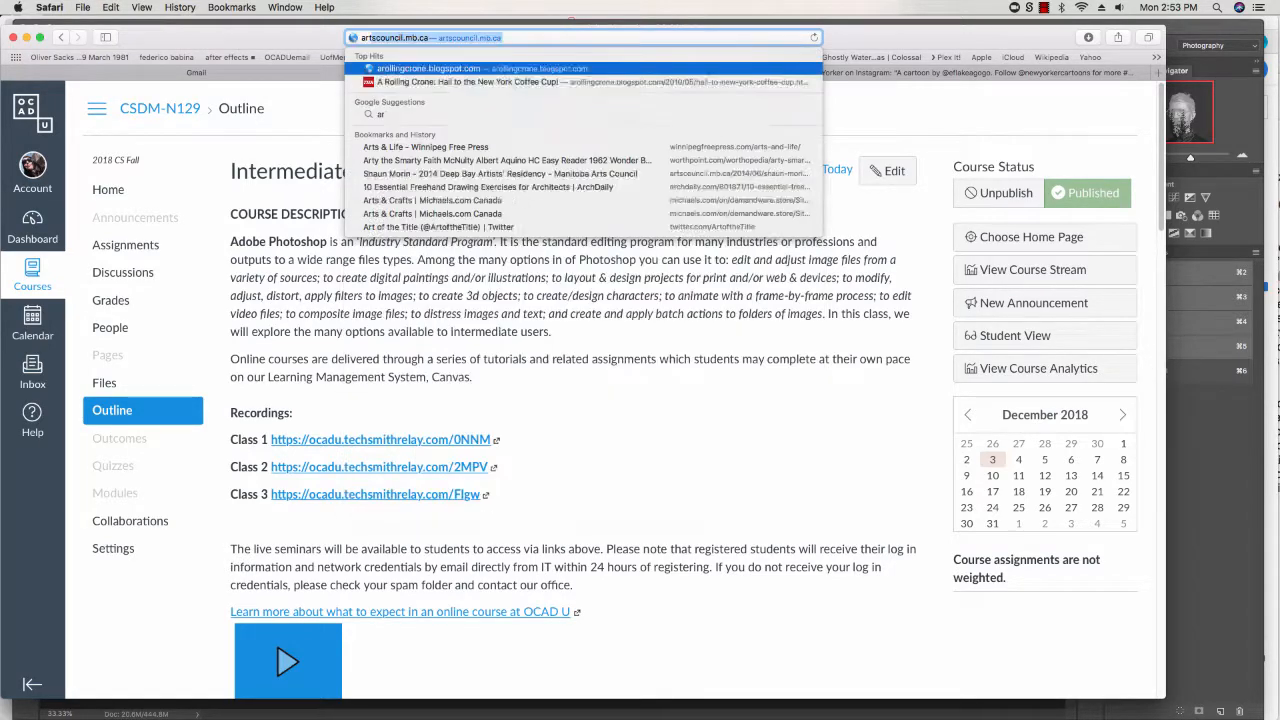
{"action": "type", "text": "ofthet"}
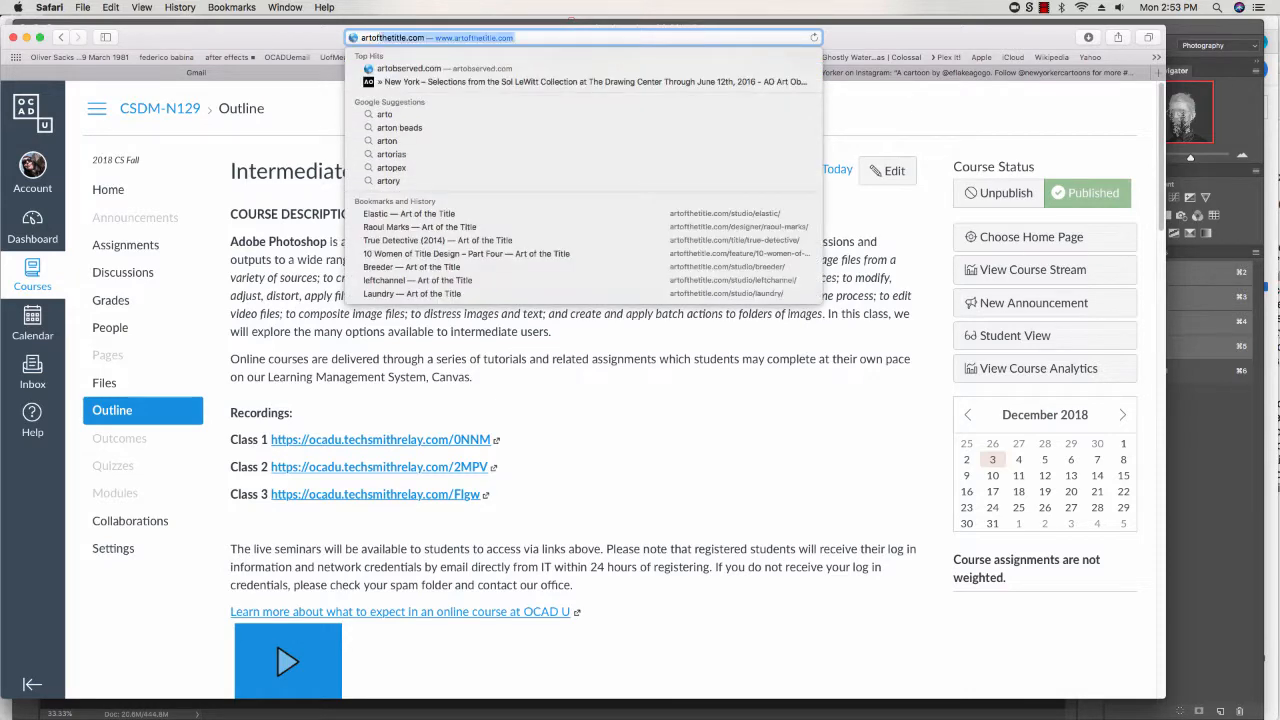
{"action": "type", "text": "itle"}
{"action": "key", "text": "Return"}
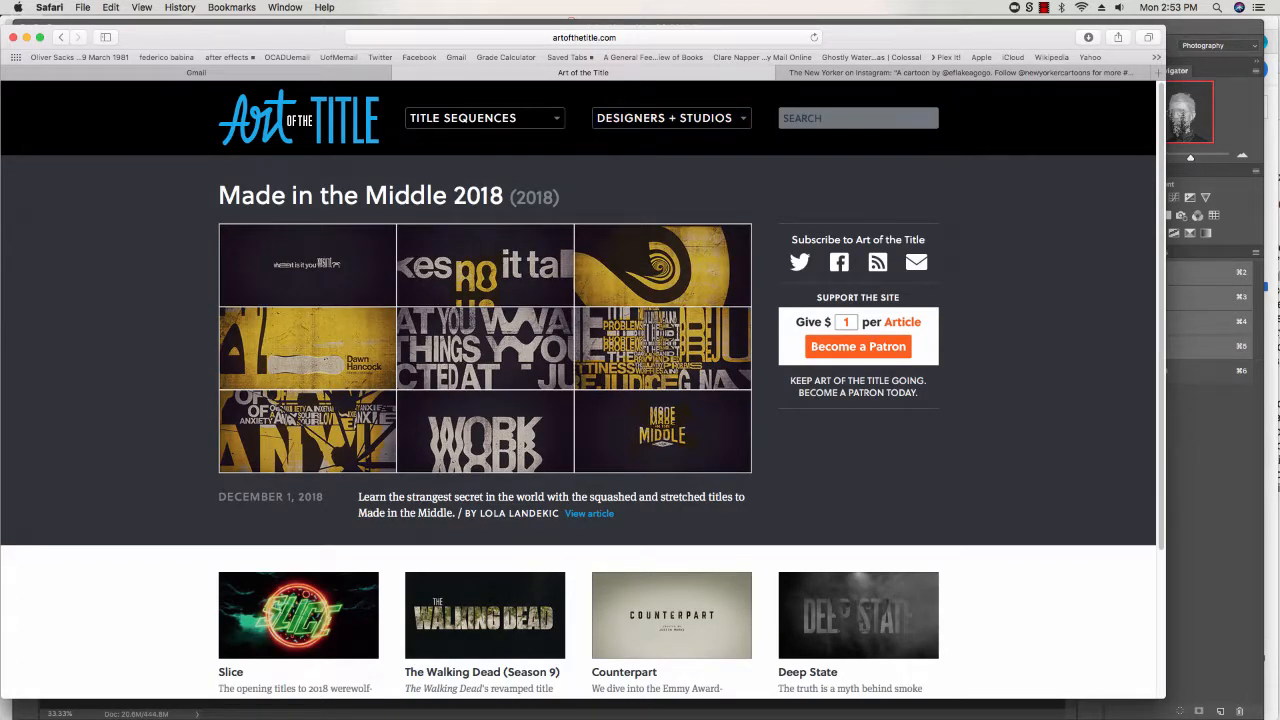
Step: Search Art of the Title for "true detective" and open the True Detective (2014) page
{"action": "left_click", "coordinate": [858, 118]}
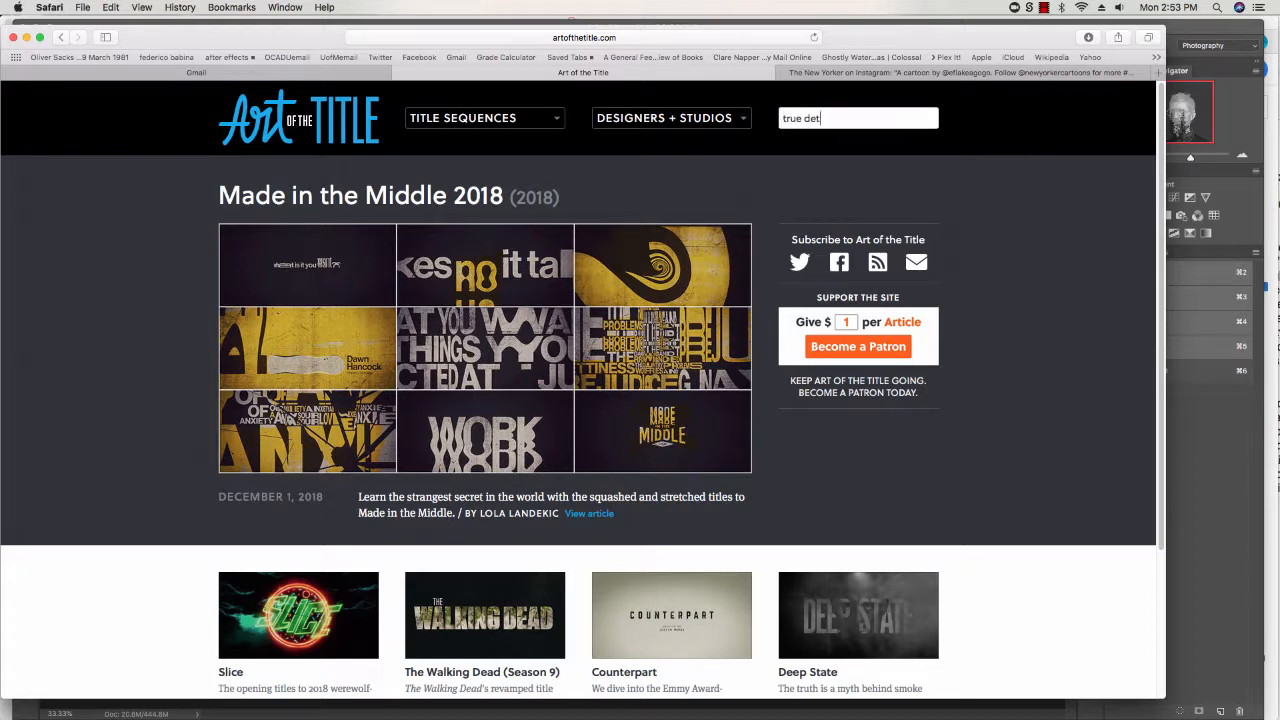
{"action": "key", "text": "Return"}
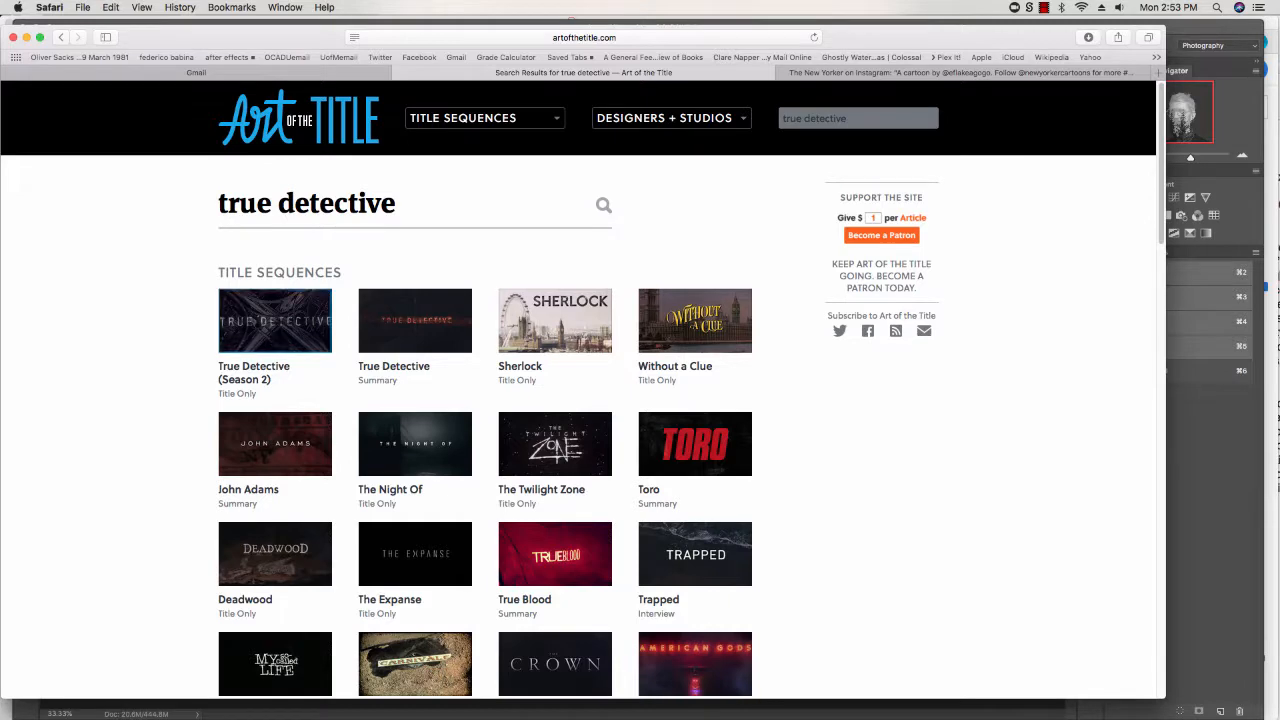
{"action": "scroll", "coordinate": [415, 330], "scroll_direction": "down", "scroll_amount": 2}
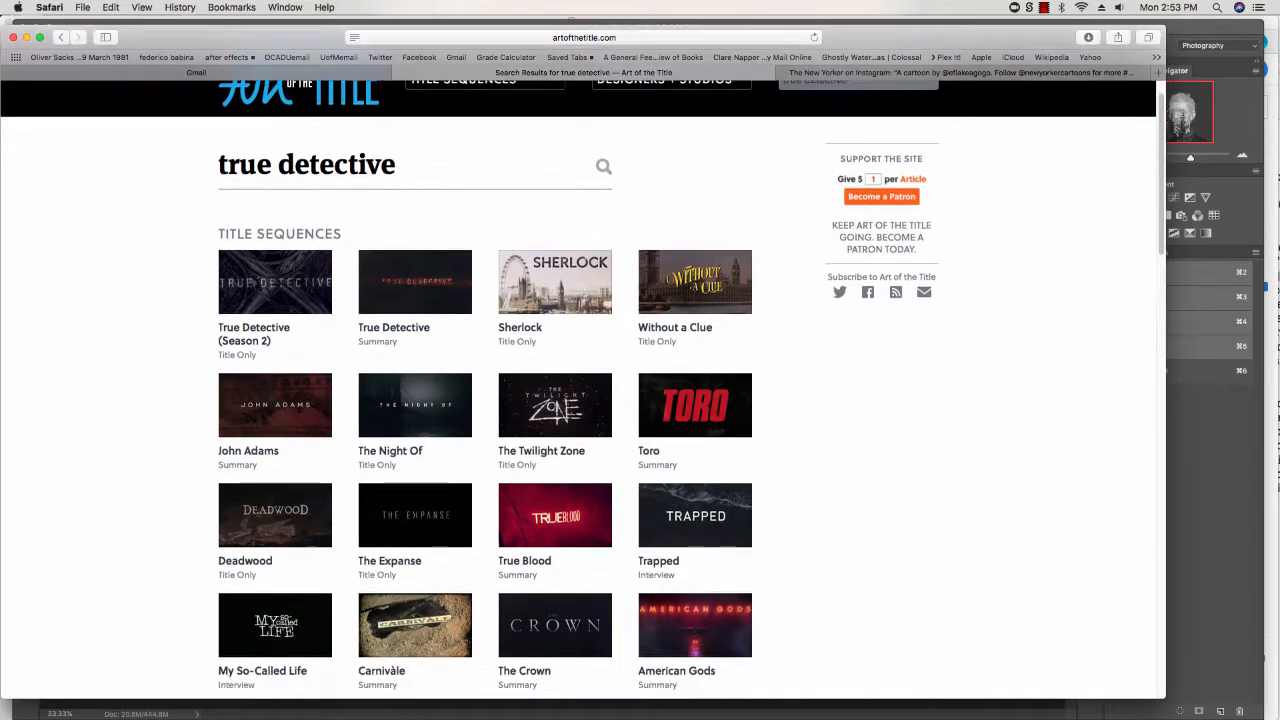
{"action": "left_click", "coordinate": [394, 322]}
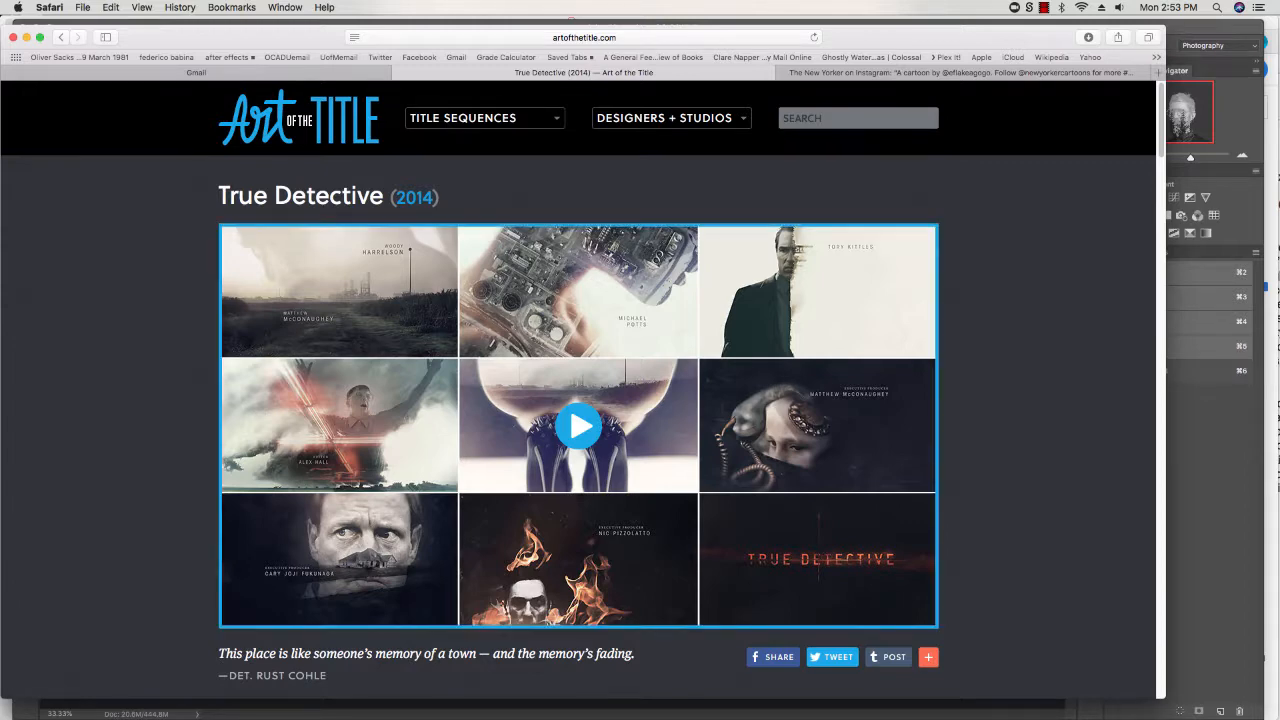
Step: Play the True Detective title sequence through to its title card and pause it there
{"action": "left_click", "coordinate": [578, 425]}
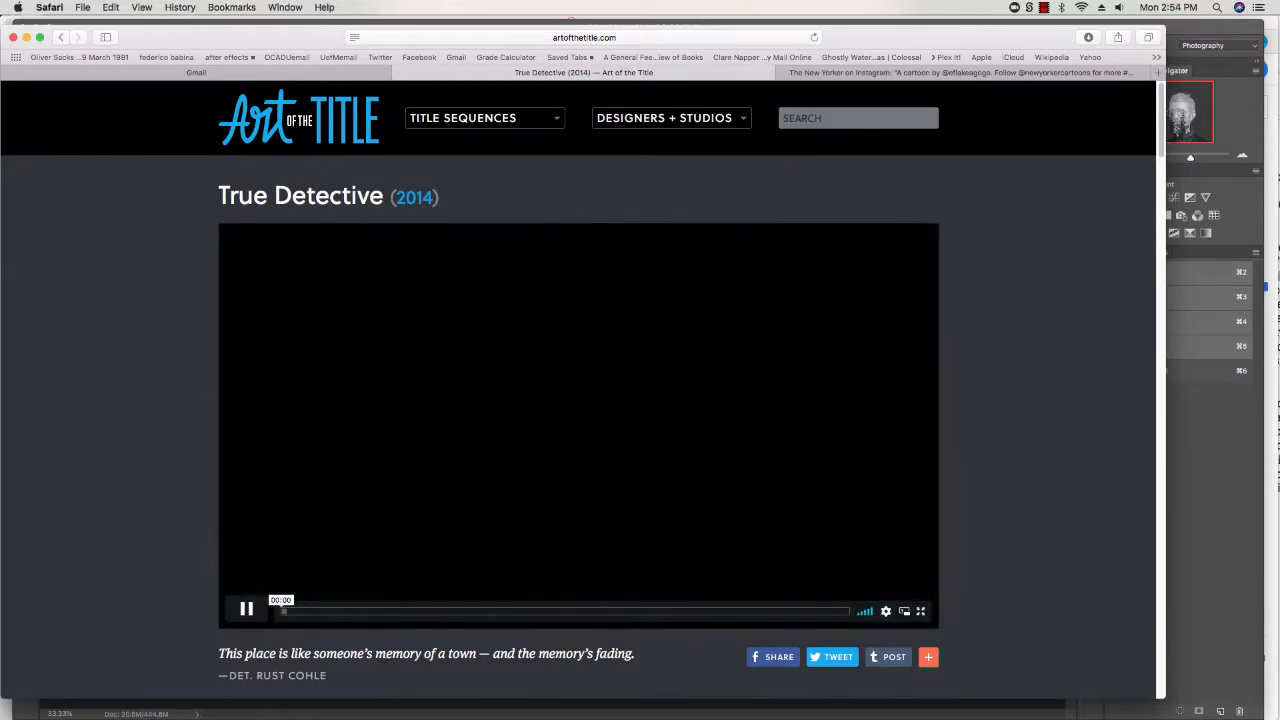
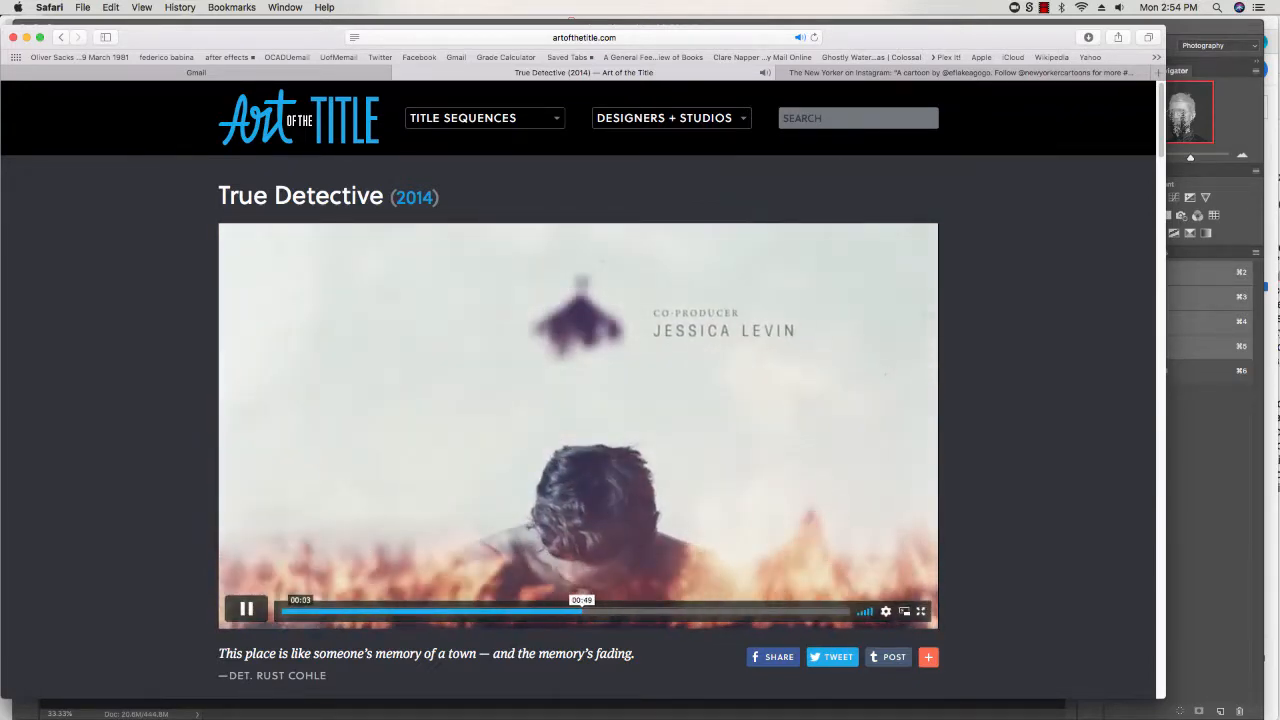
{"action": "scroll", "coordinate": [300, 566], "scroll_direction": "down", "scroll_amount": 2}
{"action": "scroll", "coordinate": [578, 400], "scroll_direction": "down", "scroll_amount": 5}
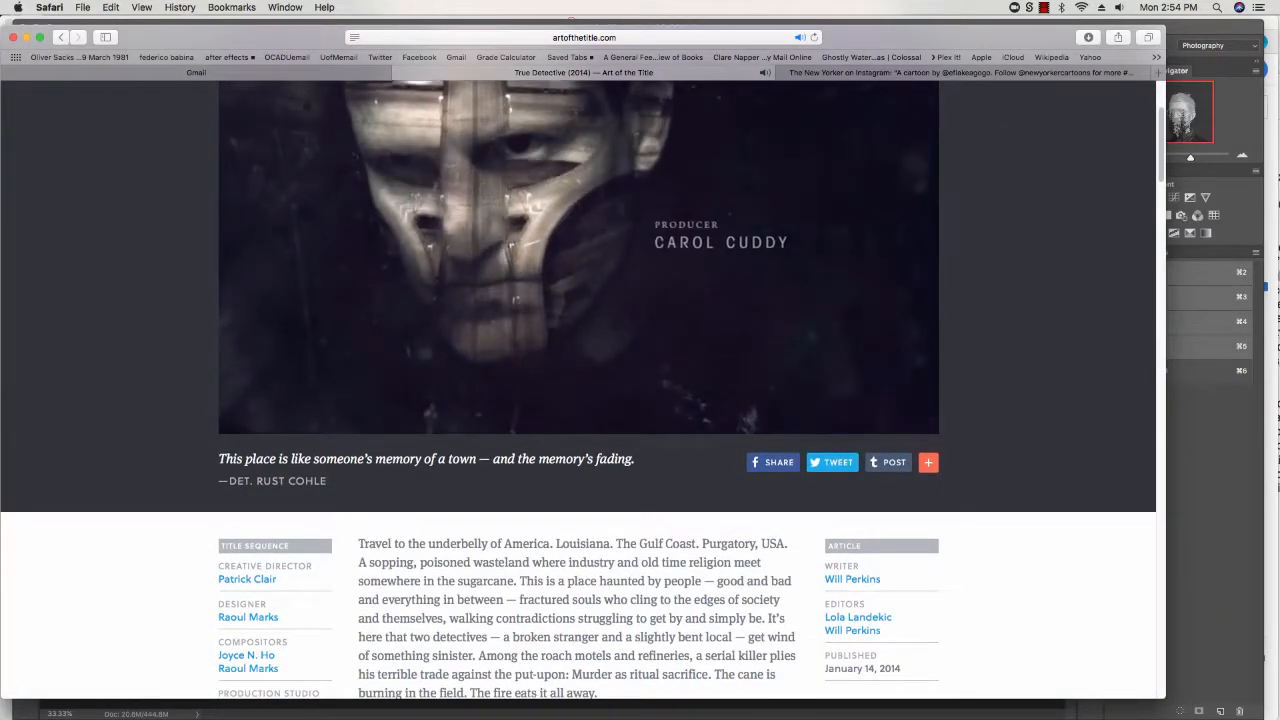
{"action": "scroll", "coordinate": [578, 400], "scroll_direction": "up", "scroll_amount": 7}
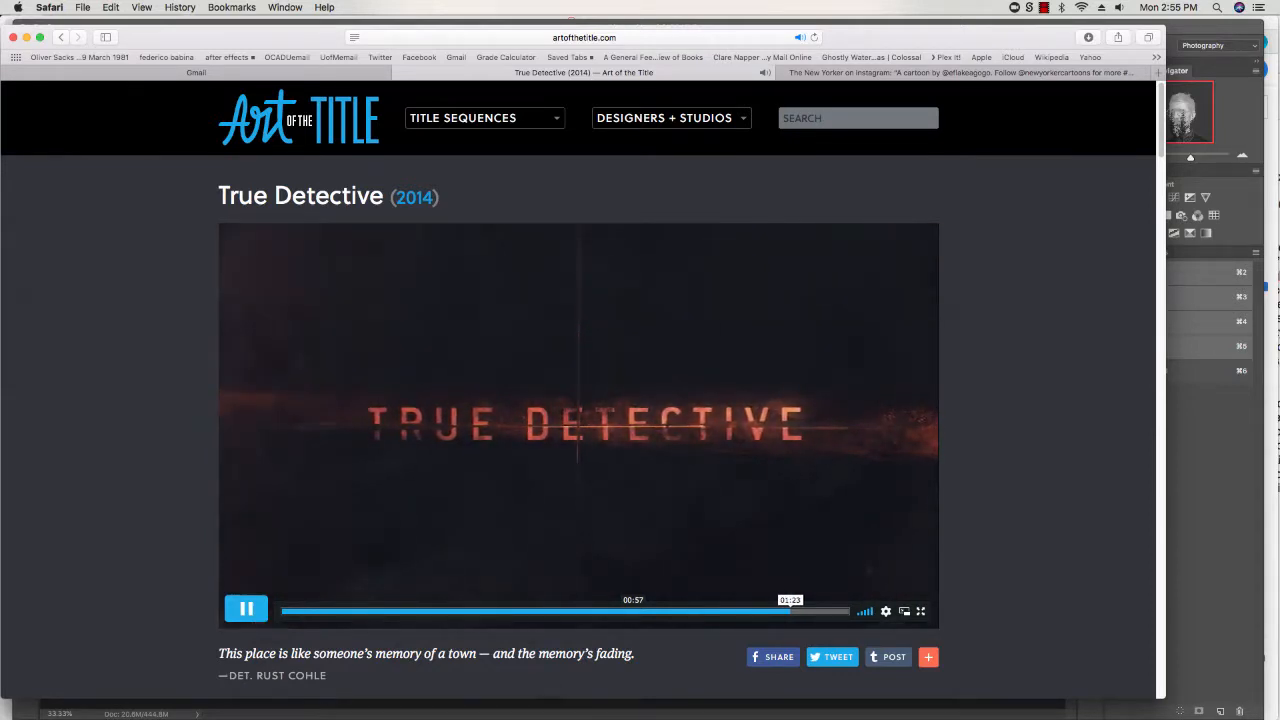
{"action": "left_click", "coordinate": [246, 610]}
Step: Read the article's creation summary and examine its double-exposure inspiration, pitch materials, storyboard images and 3D process breakdowns
{"action": "scroll", "coordinate": [239, 594], "scroll_direction": "down", "scroll_amount": 10}
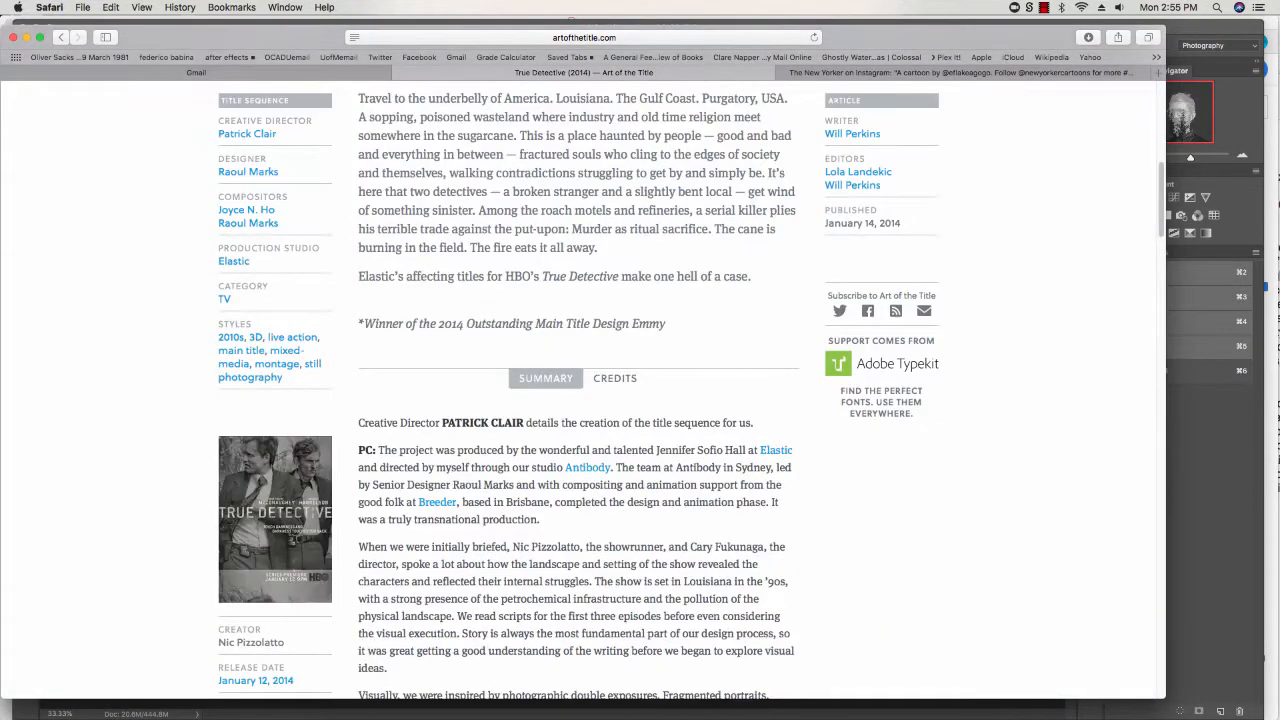
{"action": "scroll", "coordinate": [580, 390], "scroll_direction": "down", "scroll_amount": 2}
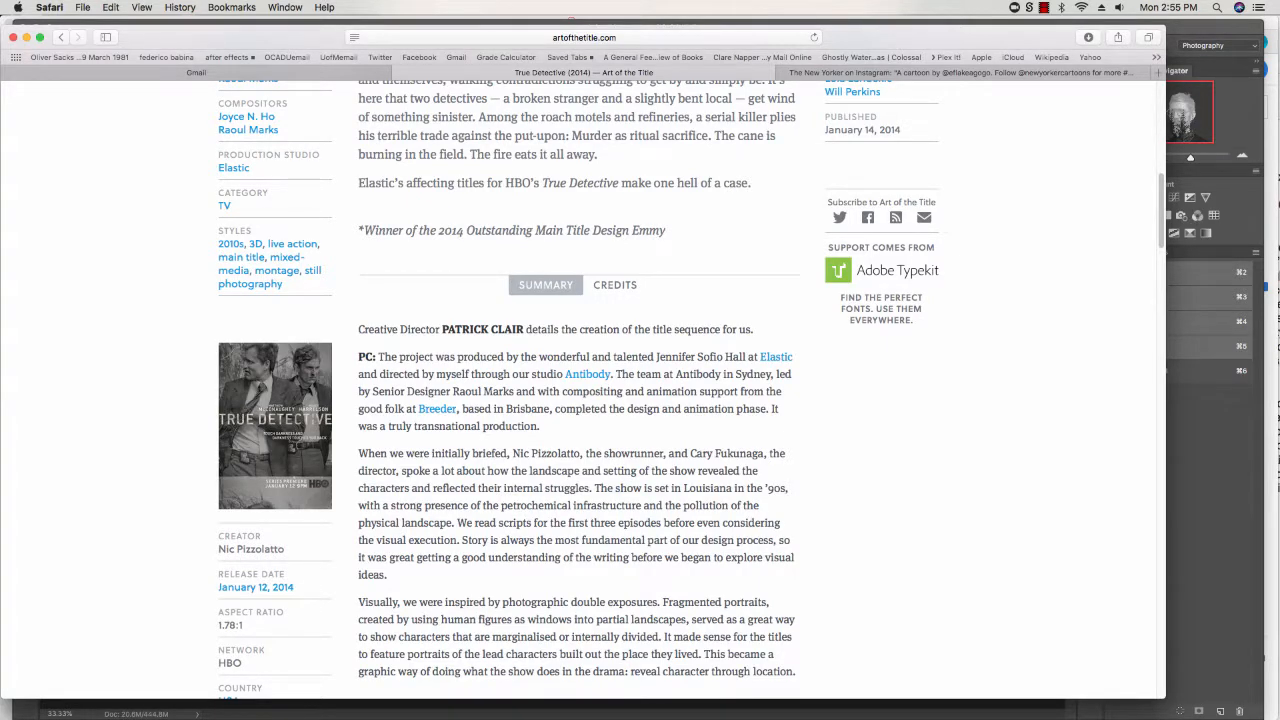
{"action": "scroll", "coordinate": [580, 500], "scroll_direction": "down", "scroll_amount": 7}
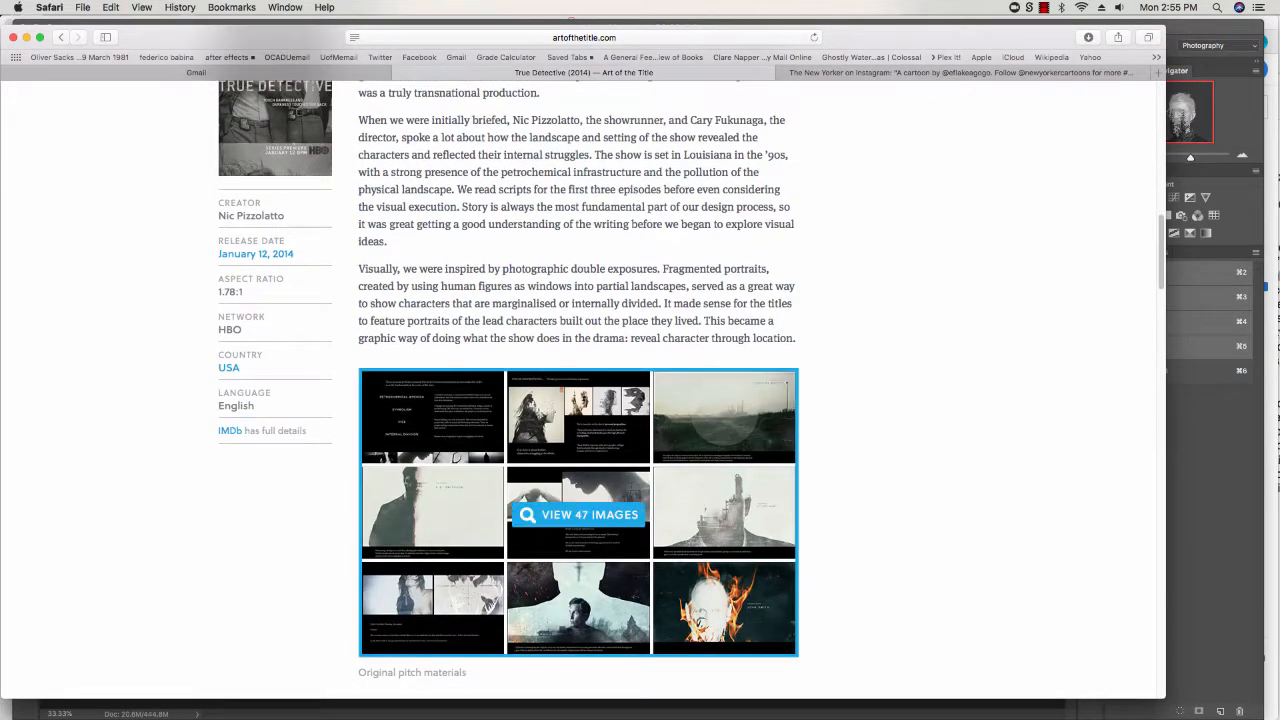
{"action": "scroll", "coordinate": [580, 500], "scroll_direction": "down", "scroll_amount": 3}
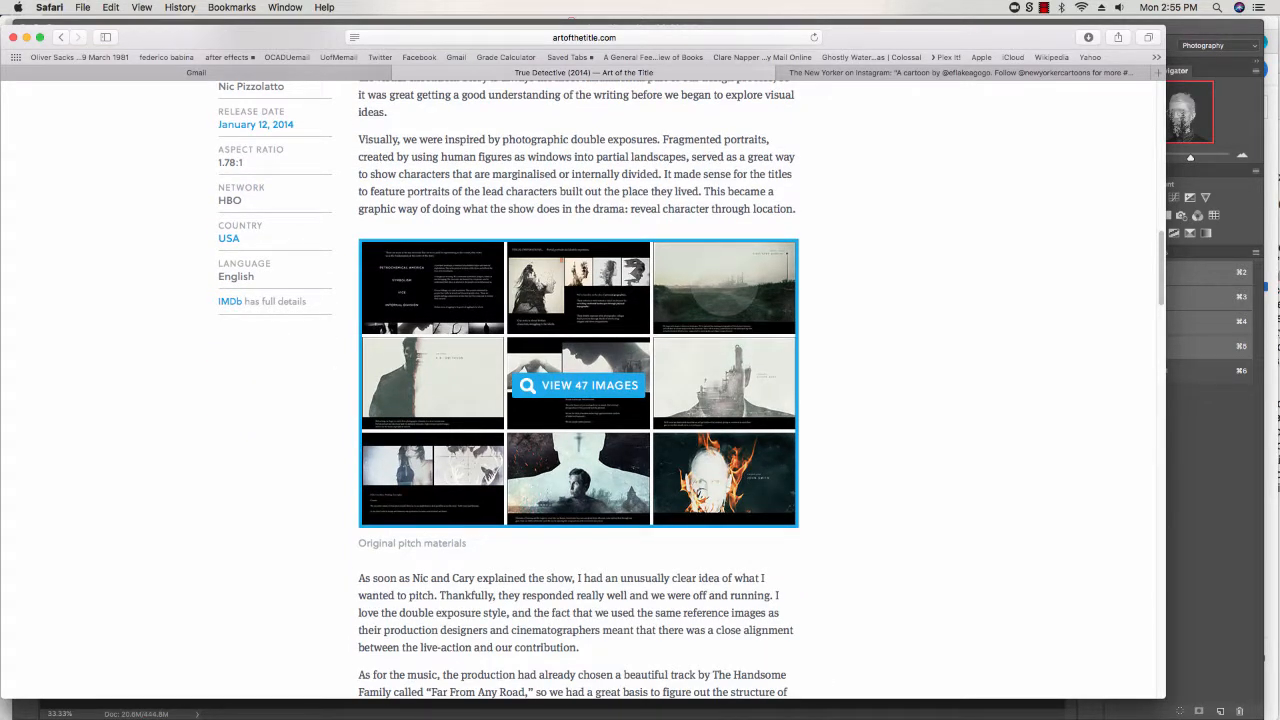
{"action": "scroll", "coordinate": [580, 450], "scroll_direction": "down", "scroll_amount": 20}
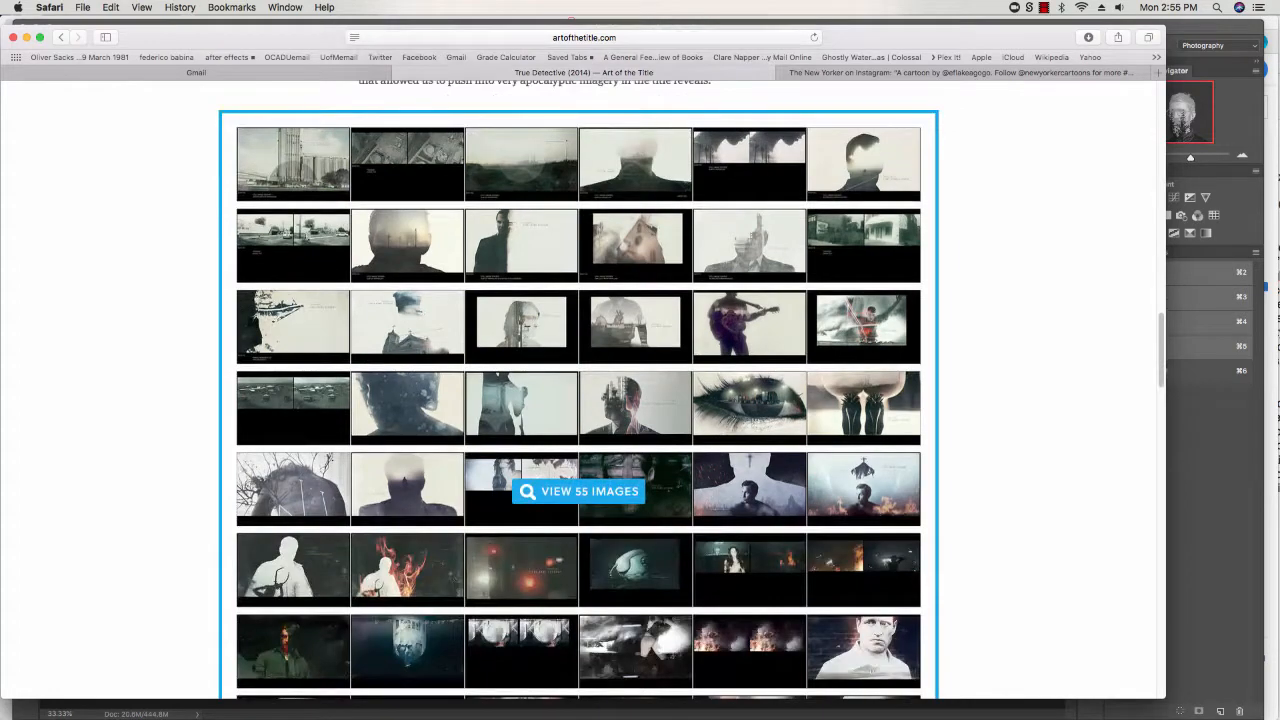
{"action": "scroll", "coordinate": [580, 450], "scroll_direction": "down", "scroll_amount": 19}
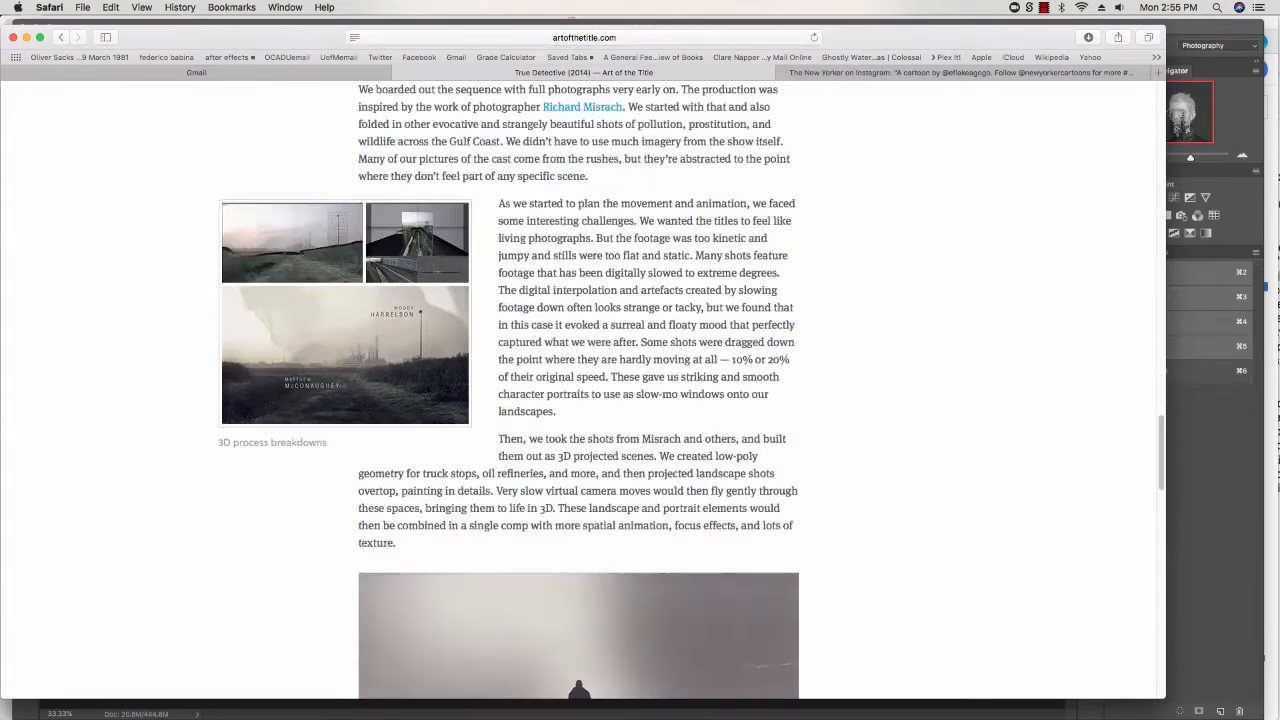
Step: Examine the rest of the True Detective article, covering the layer compositing examples, digital doubles and season two video, and return to its beginning
{"action": "scroll", "coordinate": [580, 400], "scroll_direction": "down", "scroll_amount": 6}
{"action": "scroll", "coordinate": [580, 400], "scroll_direction": "down", "scroll_amount": 8}
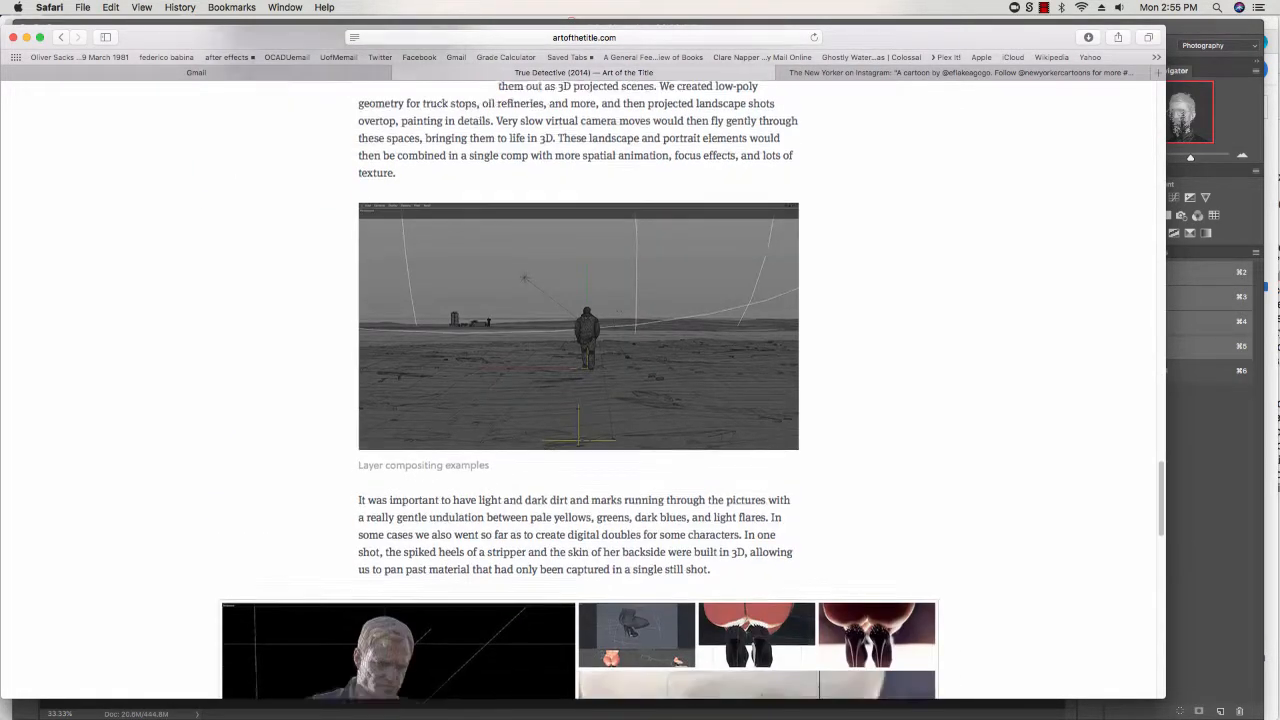
{"action": "scroll", "coordinate": [580, 400], "scroll_direction": "down", "scroll_amount": 2}
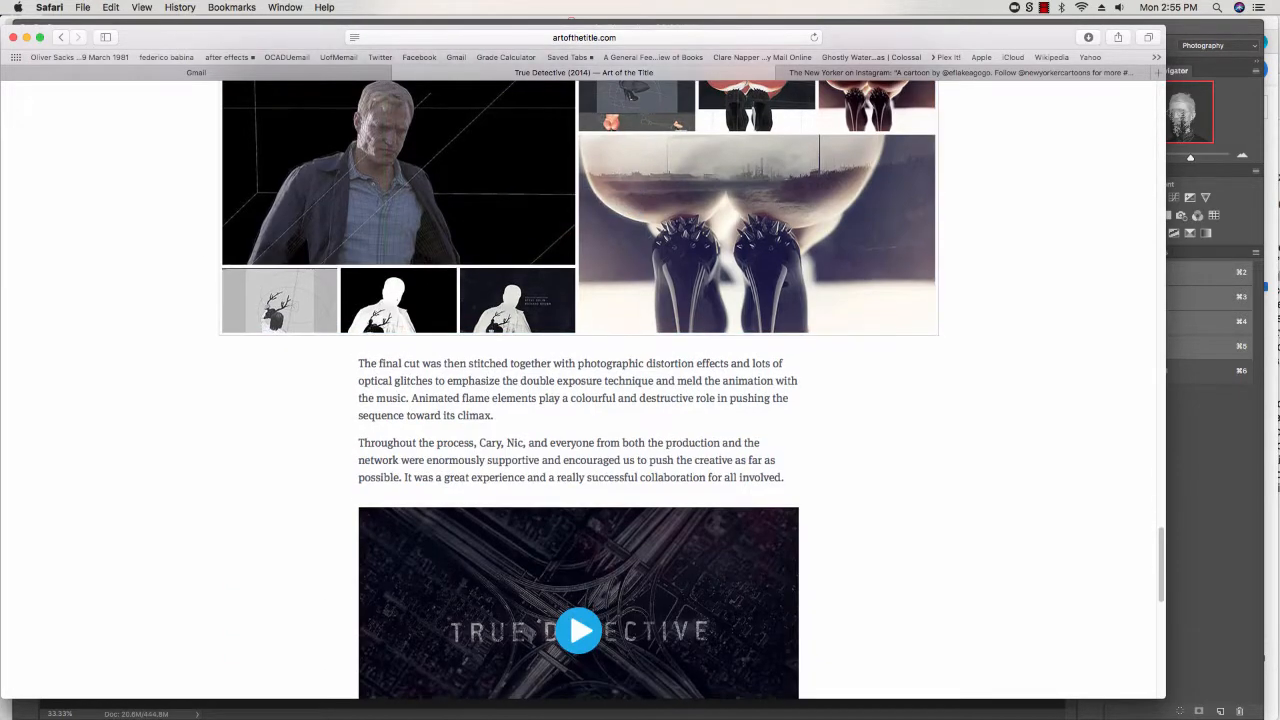
{"action": "scroll", "coordinate": [580, 390], "scroll_direction": "down", "scroll_amount": 5}
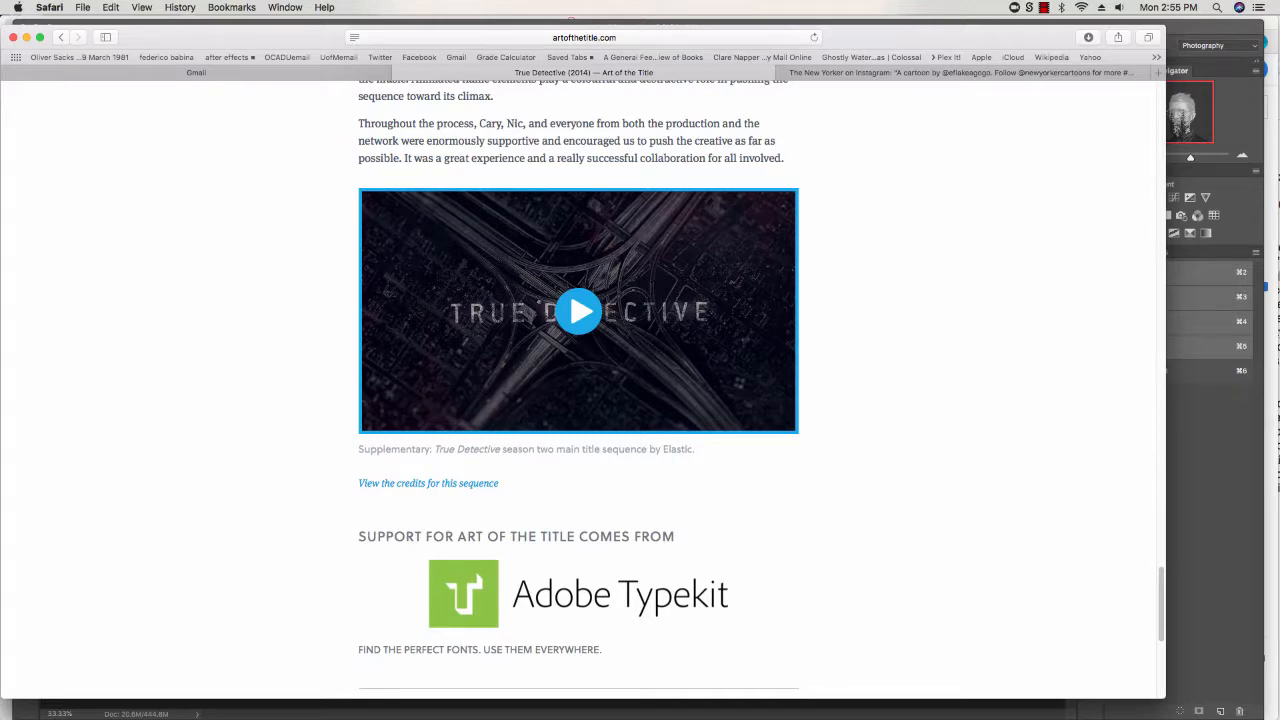
{"action": "scroll", "coordinate": [580, 390], "scroll_direction": "up", "scroll_amount": 20}
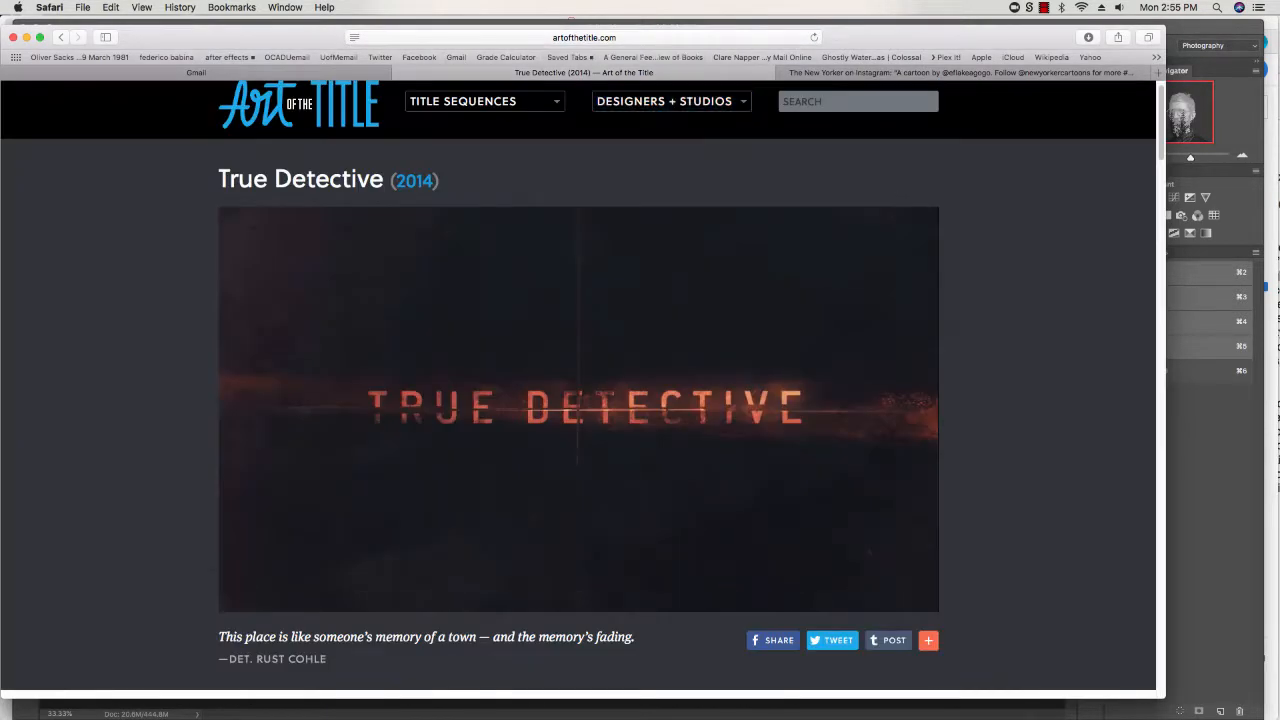
Step: Reposition the browser window and go back from Art of the Title to the Intermediate Adobe Photoshop course outline
{"action": "left_click_drag", "start_coordinate": [322, 37], "coordinate": [360, 703]}
{"action": "left_click", "coordinate": [430, 640]}
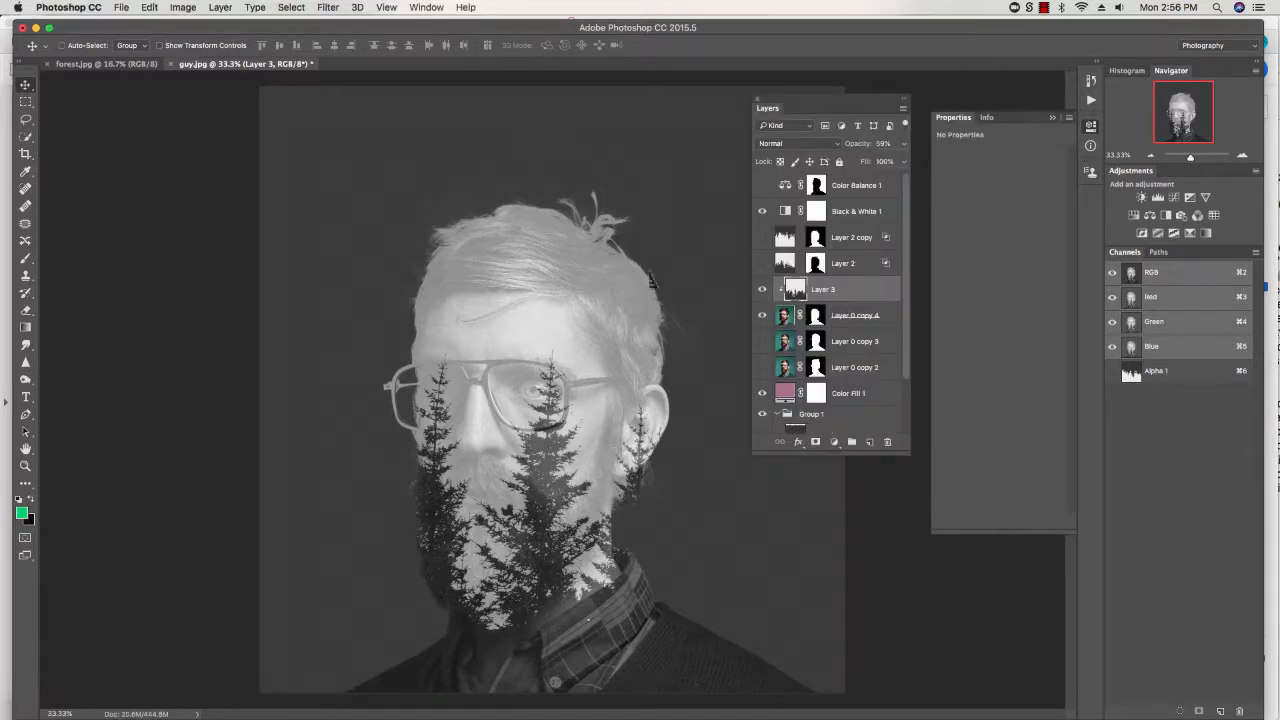
{"action": "key", "text": "super+Tab"}
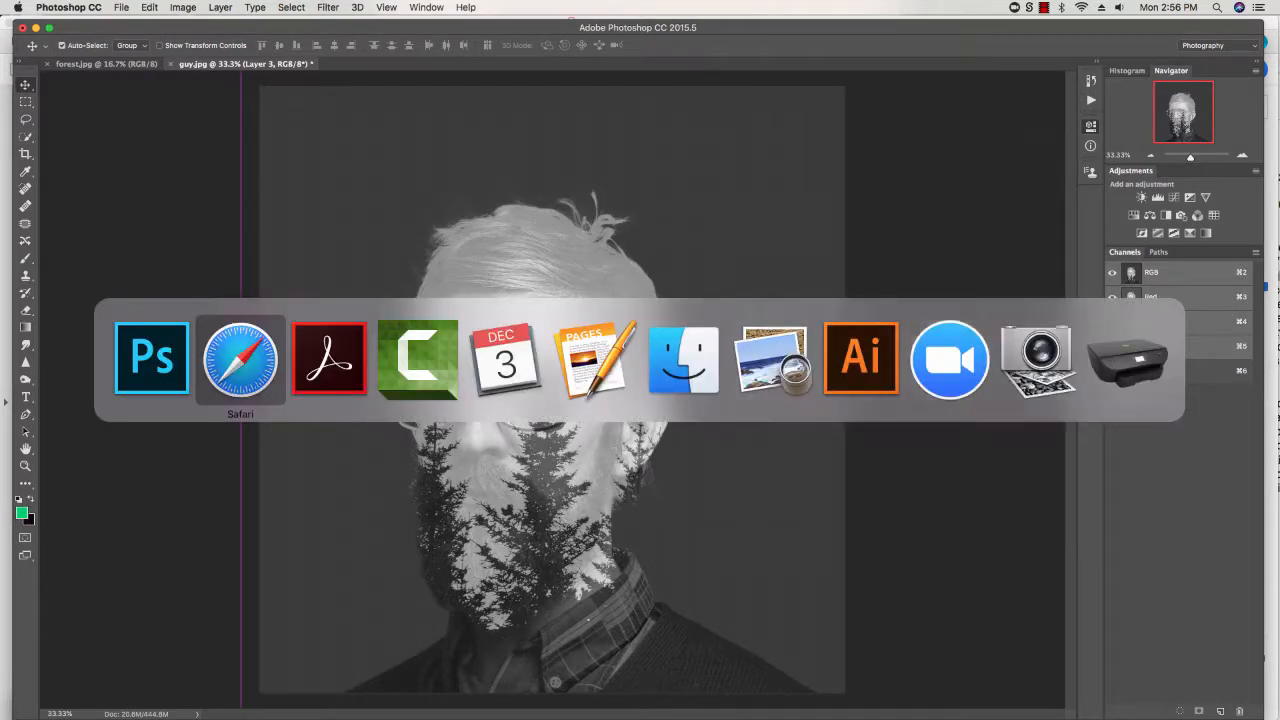
{"action": "left_click_drag", "start_coordinate": [360, 704], "coordinate": [384, 27]}
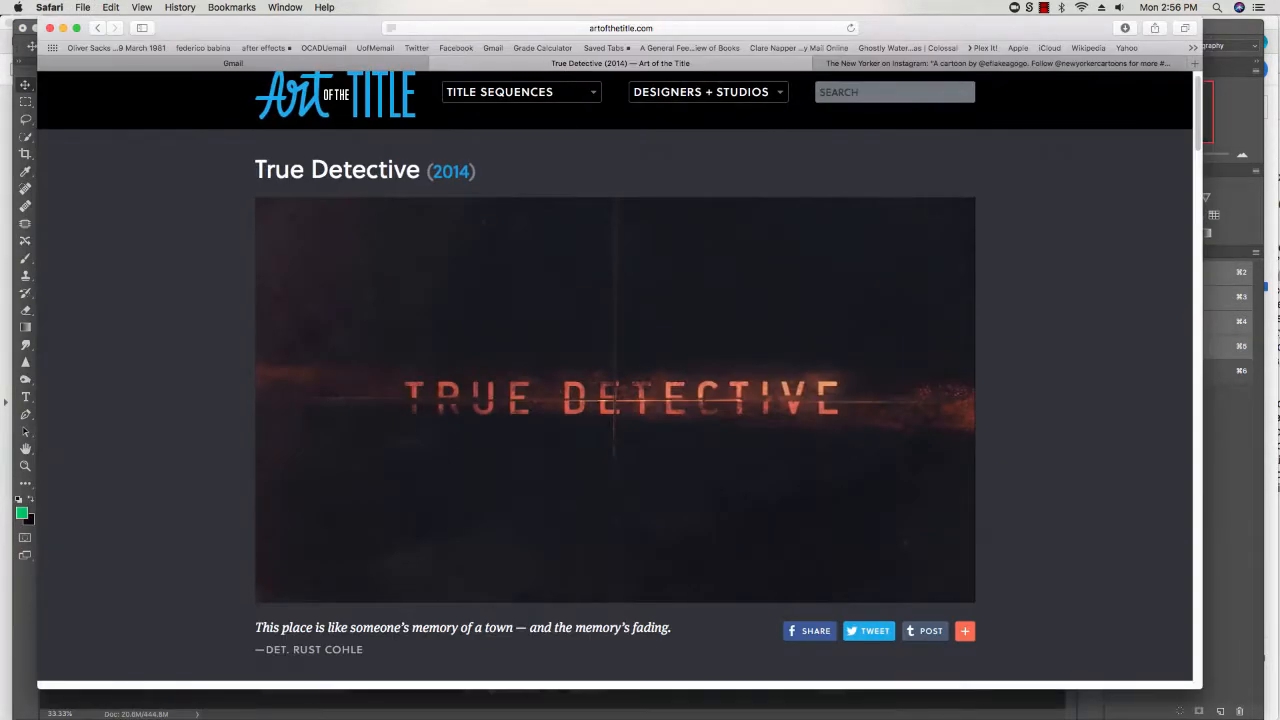
{"action": "left_click", "coordinate": [97, 28]}
{"action": "left_click", "coordinate": [97, 28]}
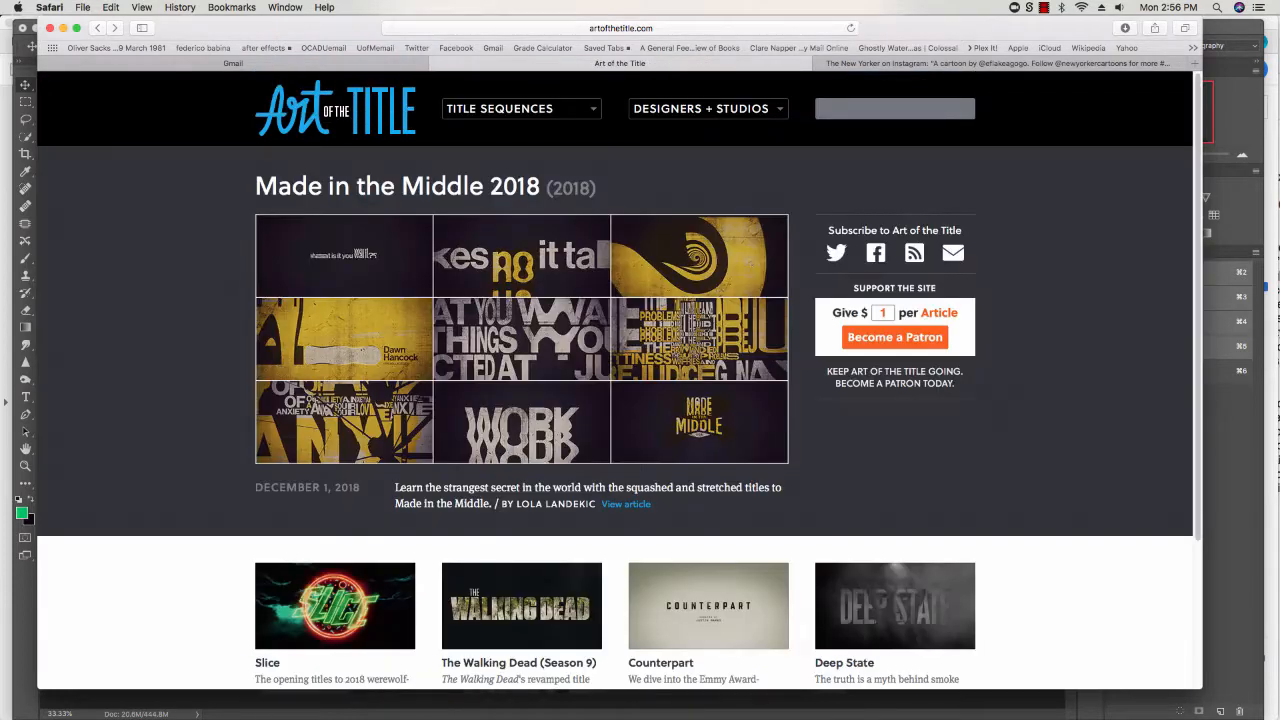
{"action": "left_click", "coordinate": [97, 28]}
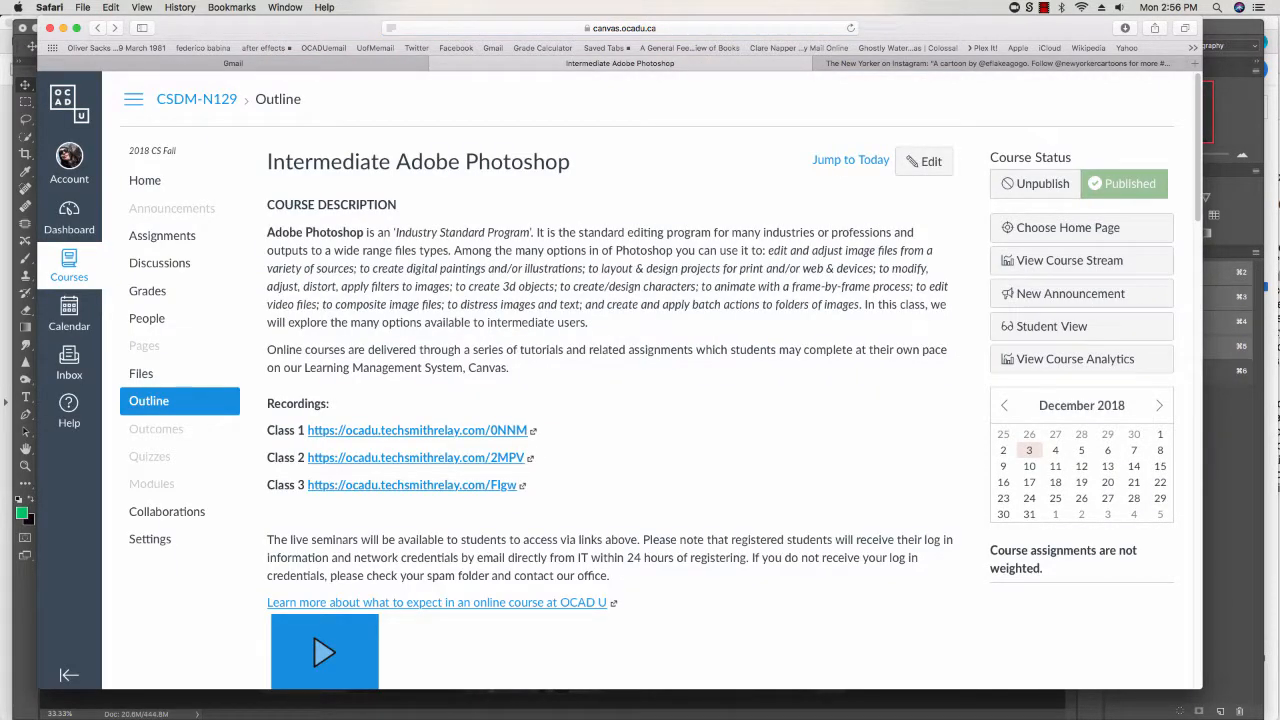
Step: Switch to the class PDF in Acrobat and review pages 47 to 52 on clipping, duplicating, merging and masking the tree layers
{"action": "key", "text": "super+Tab"}
{"action": "key", "text": "super+Tab"}
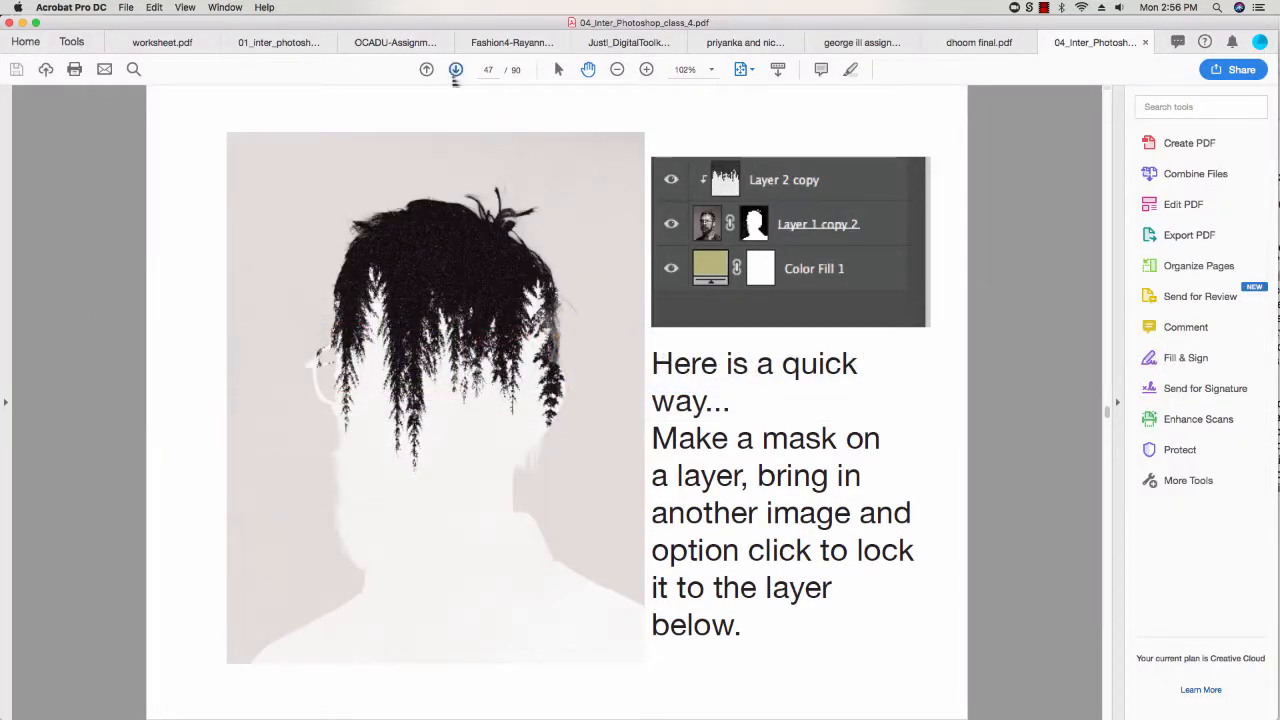
{"action": "left_click", "coordinate": [455, 70]}
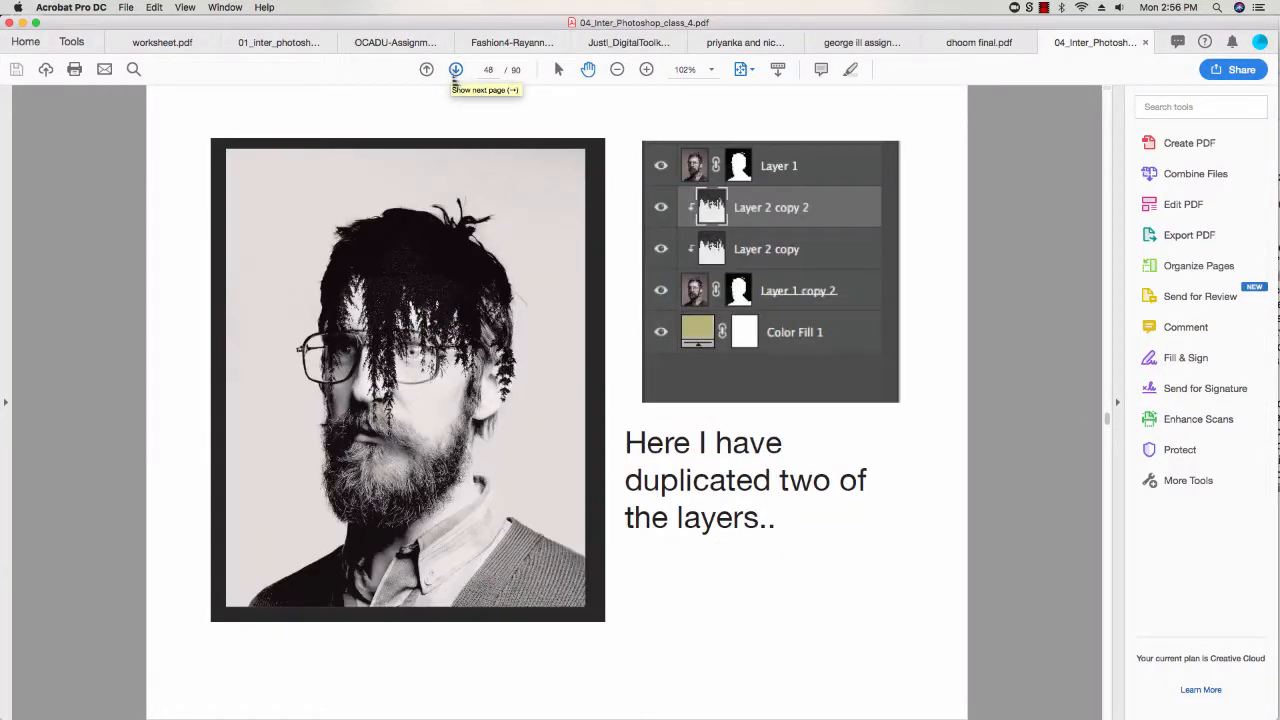
{"action": "left_click", "coordinate": [455, 70]}
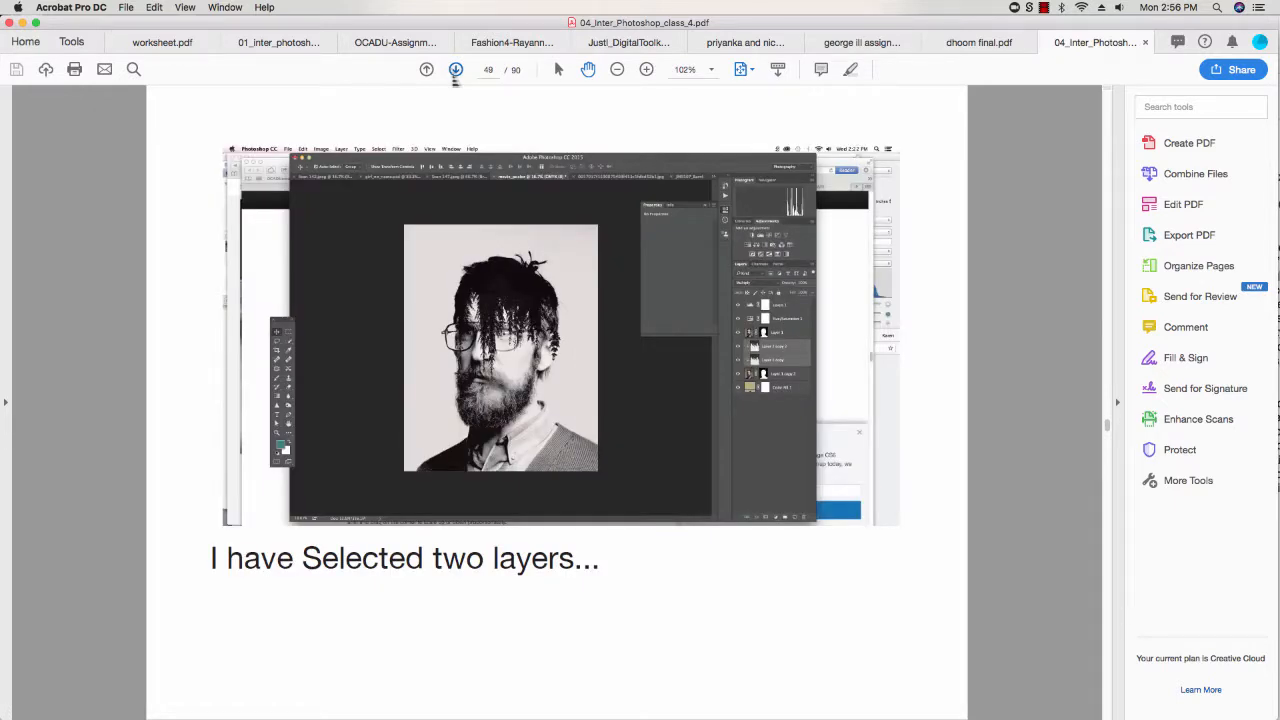
{"action": "left_click", "coordinate": [455, 70]}
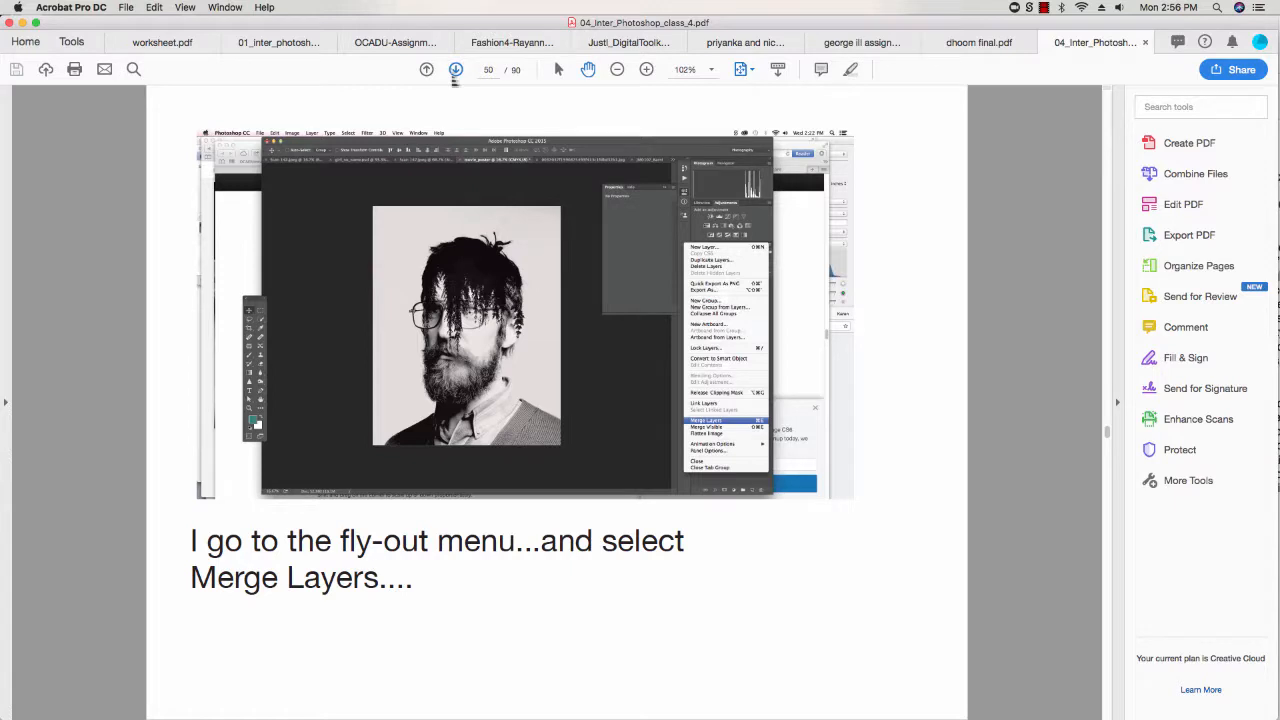
{"action": "left_click", "coordinate": [455, 70]}
{"action": "left_click", "coordinate": [455, 70]}
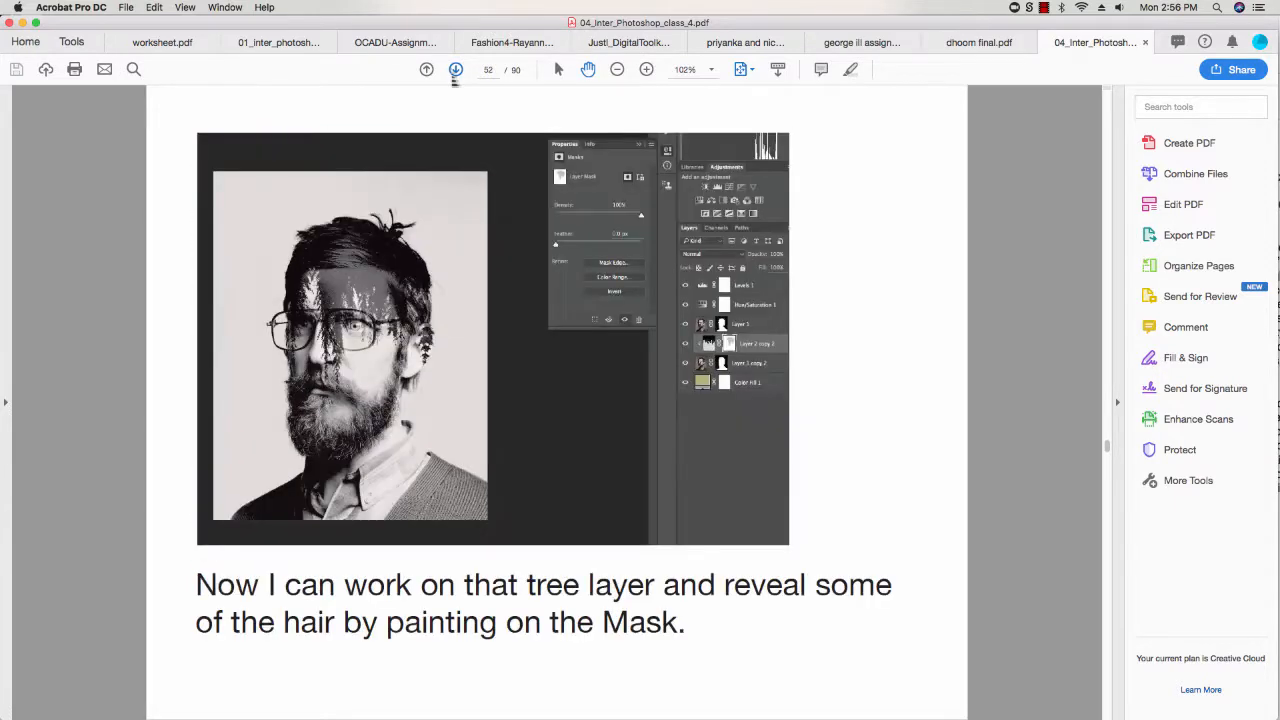
Step: Examine the double exposure examples on PDF pages 53 to 64, from portrait composites to the illustrated film posters
{"action": "left_click", "coordinate": [455, 70]}
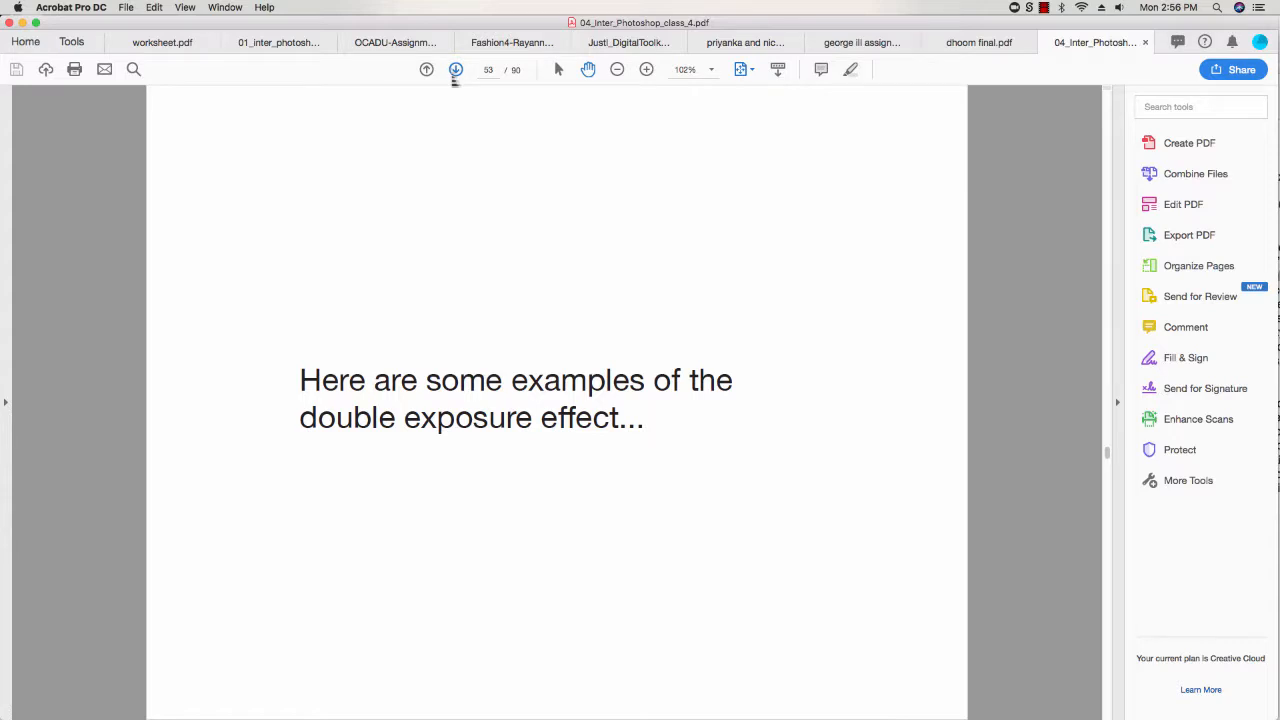
{"action": "left_click", "coordinate": [455, 70]}
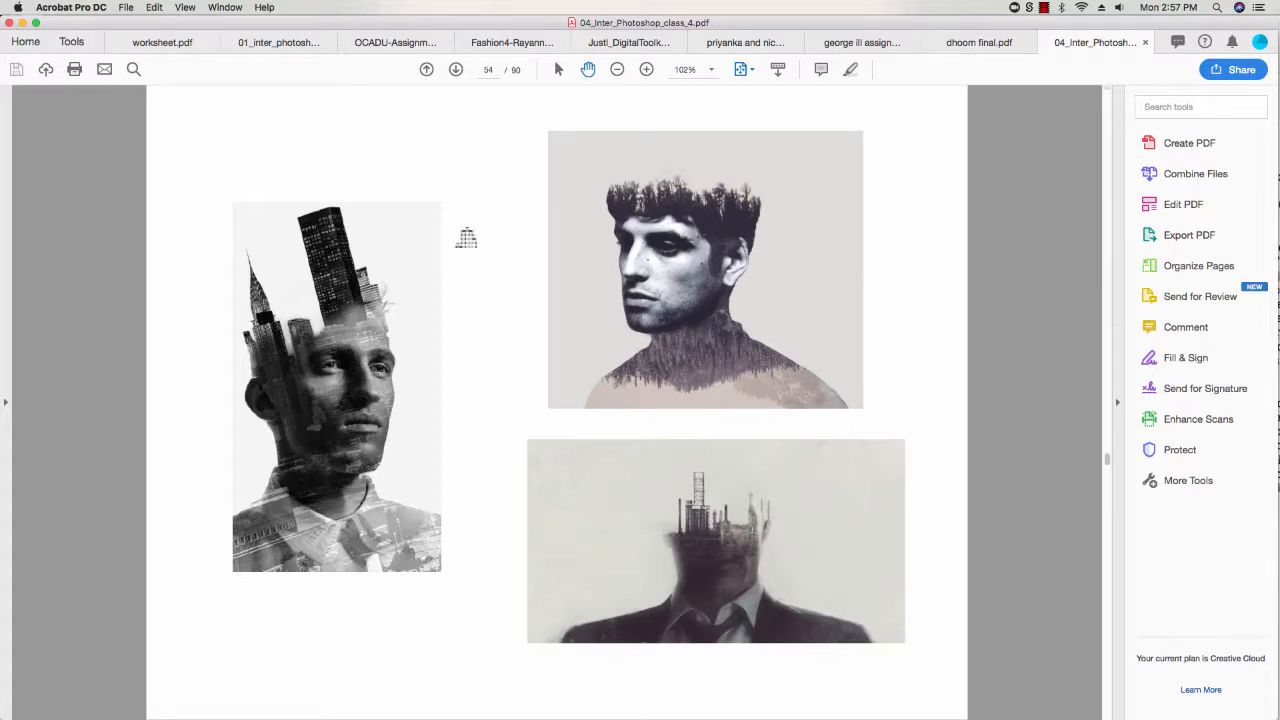
{"action": "left_click", "coordinate": [455, 69]}
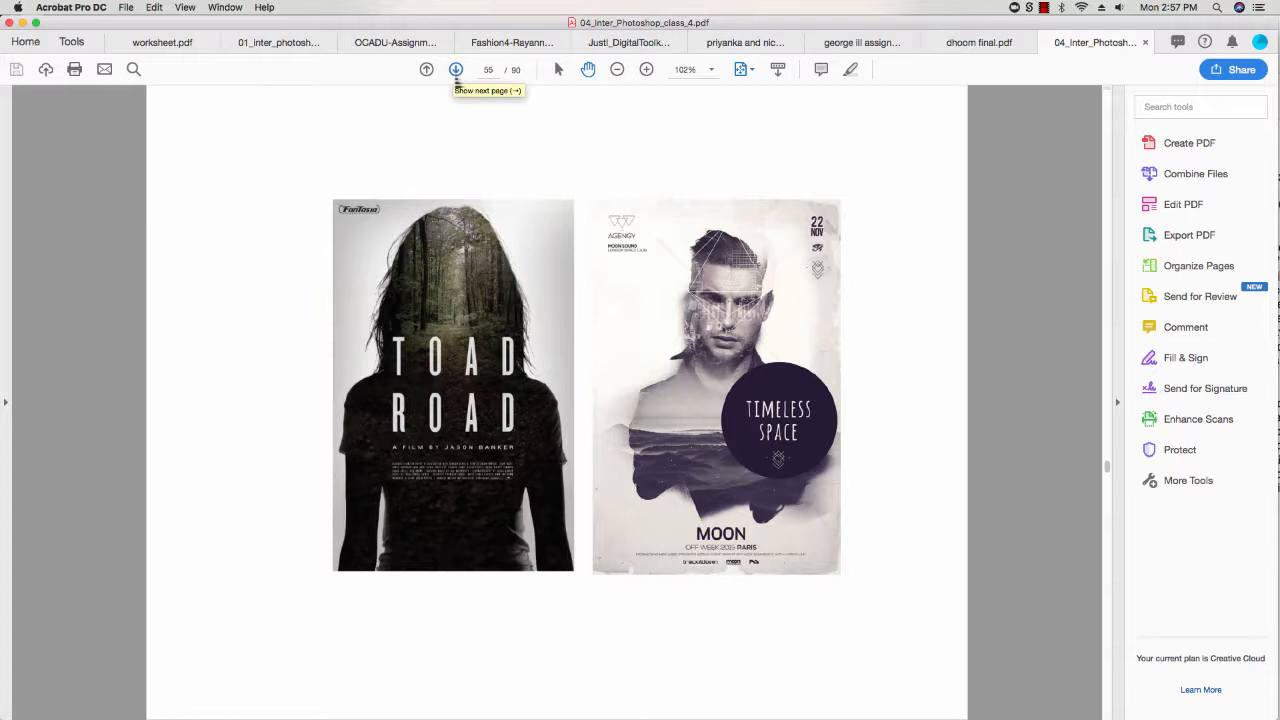
{"action": "left_click", "coordinate": [456, 70]}
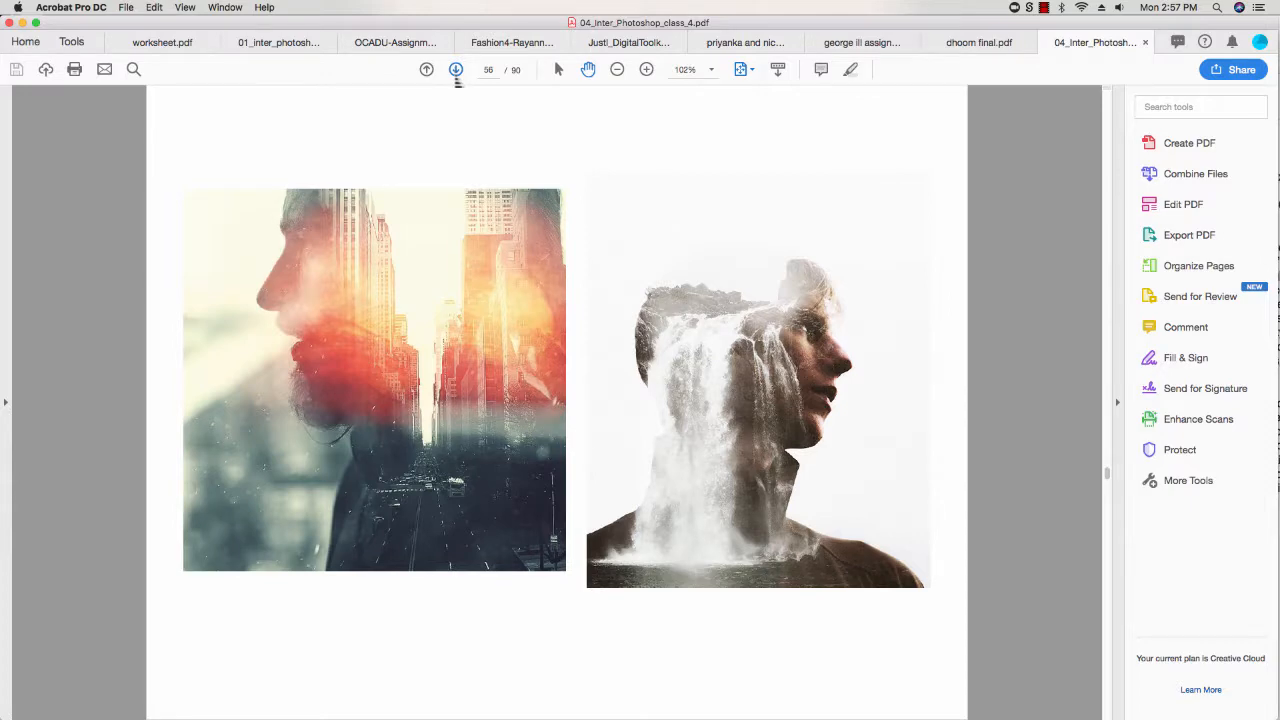
{"action": "left_click", "coordinate": [456, 70]}
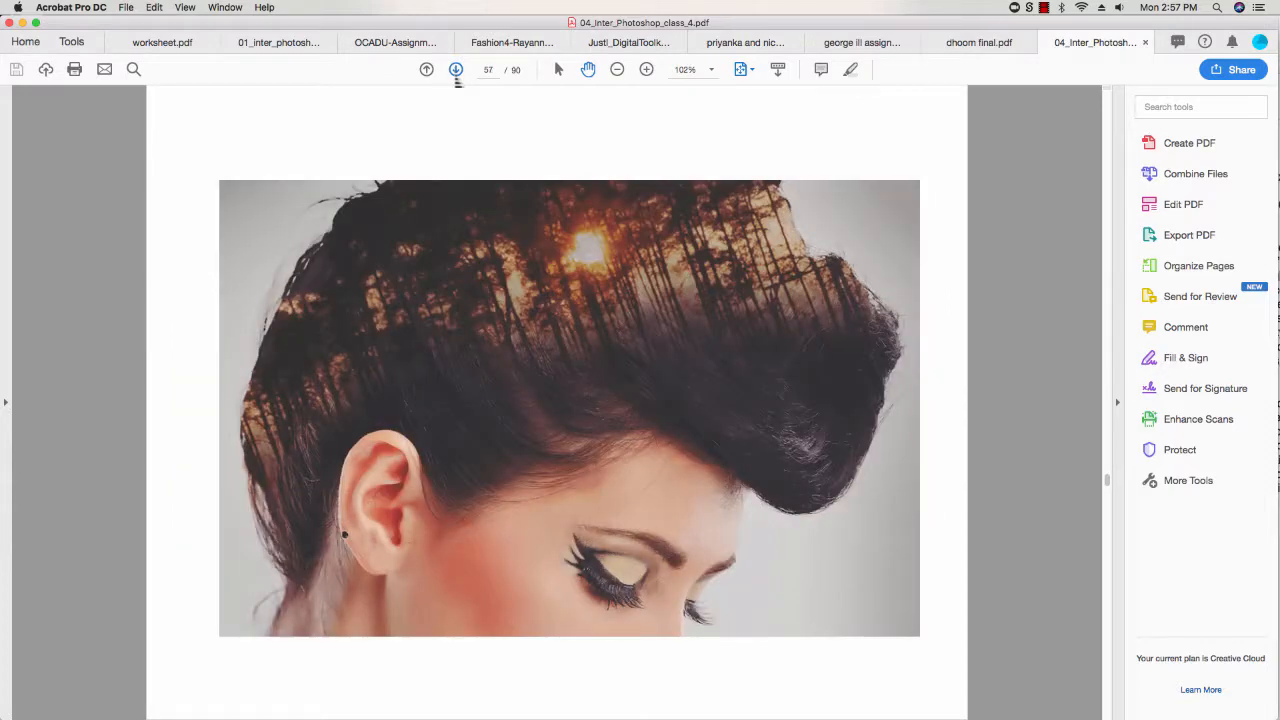
{"action": "left_click", "coordinate": [456, 70]}
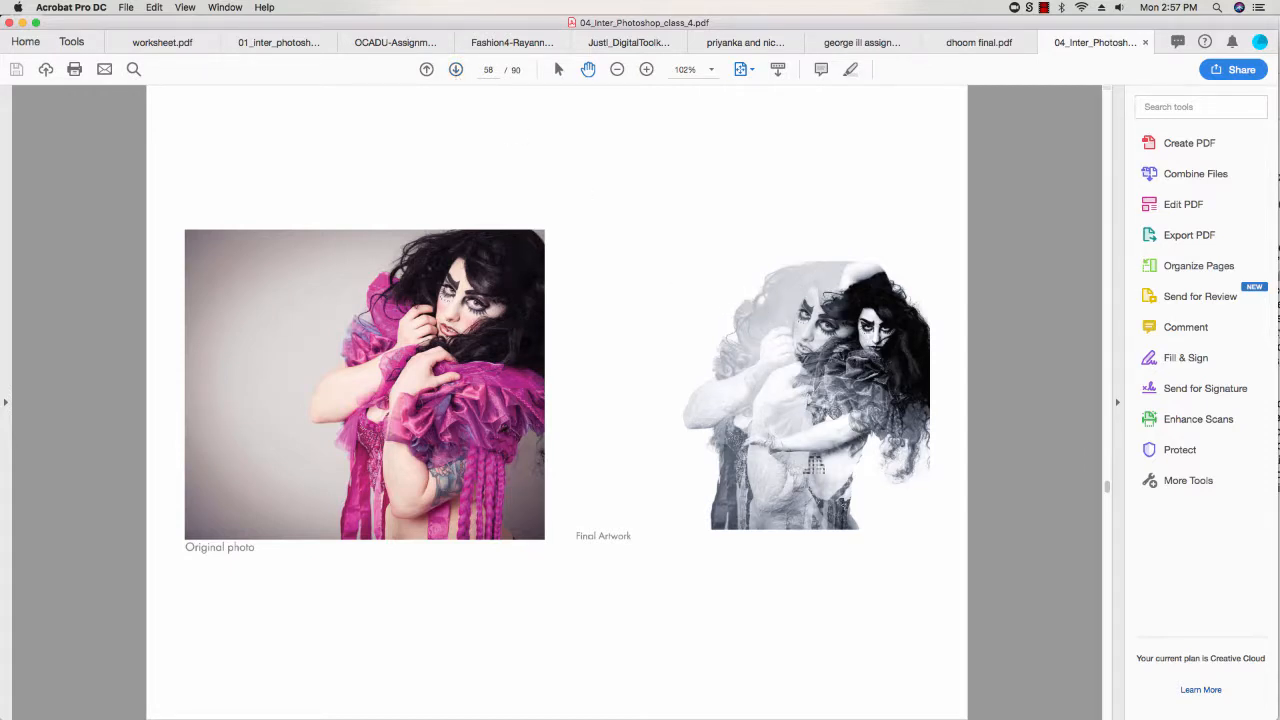
{"action": "left_click", "coordinate": [456, 69]}
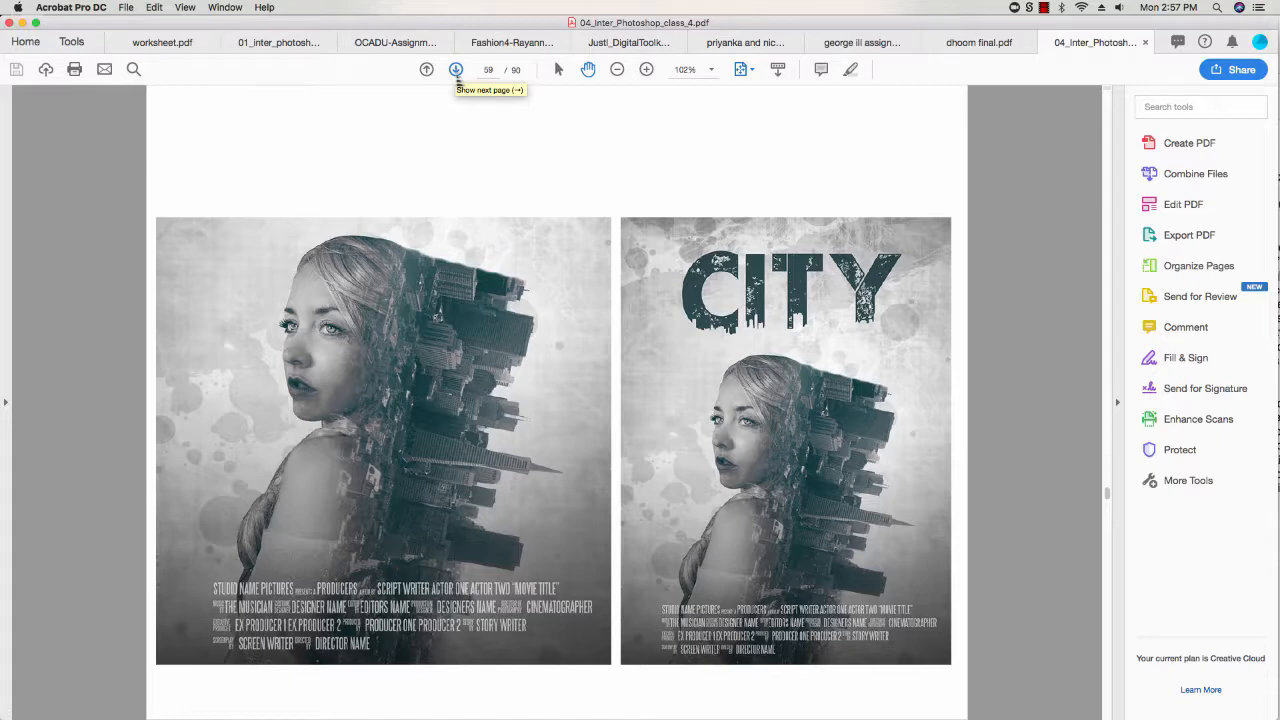
{"action": "left_click", "coordinate": [456, 70]}
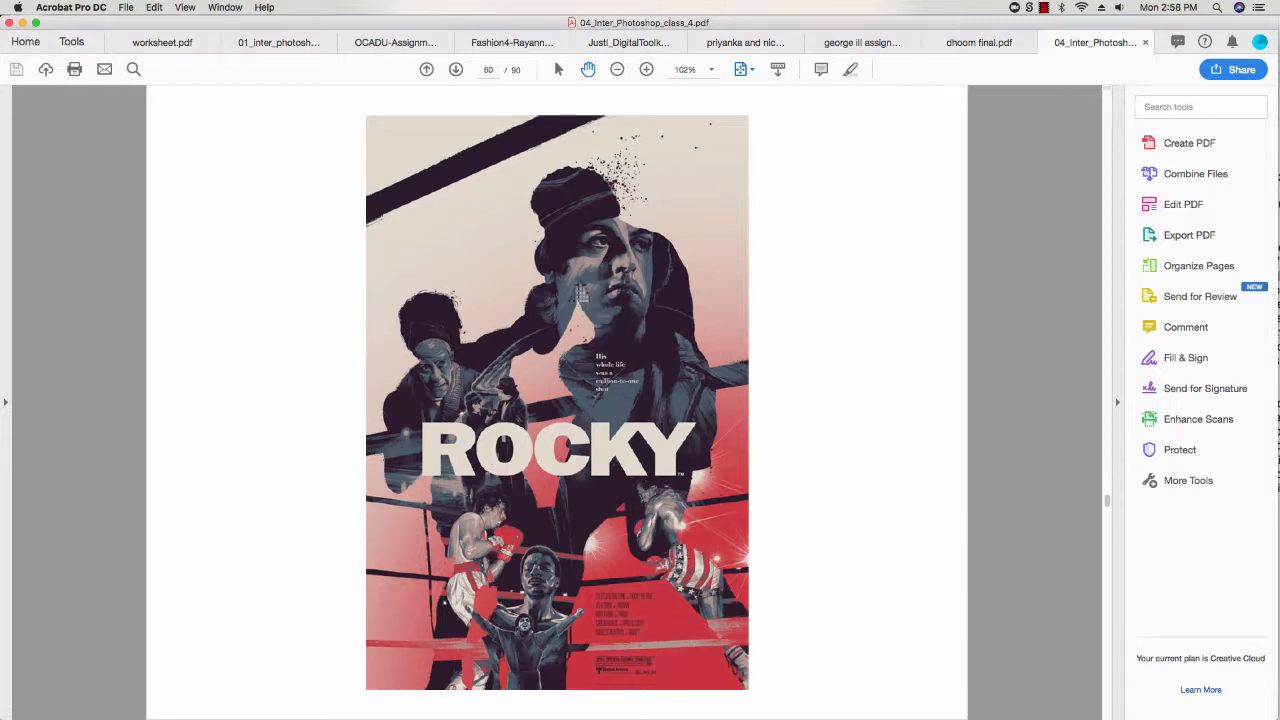
{"action": "left_click", "coordinate": [456, 72]}
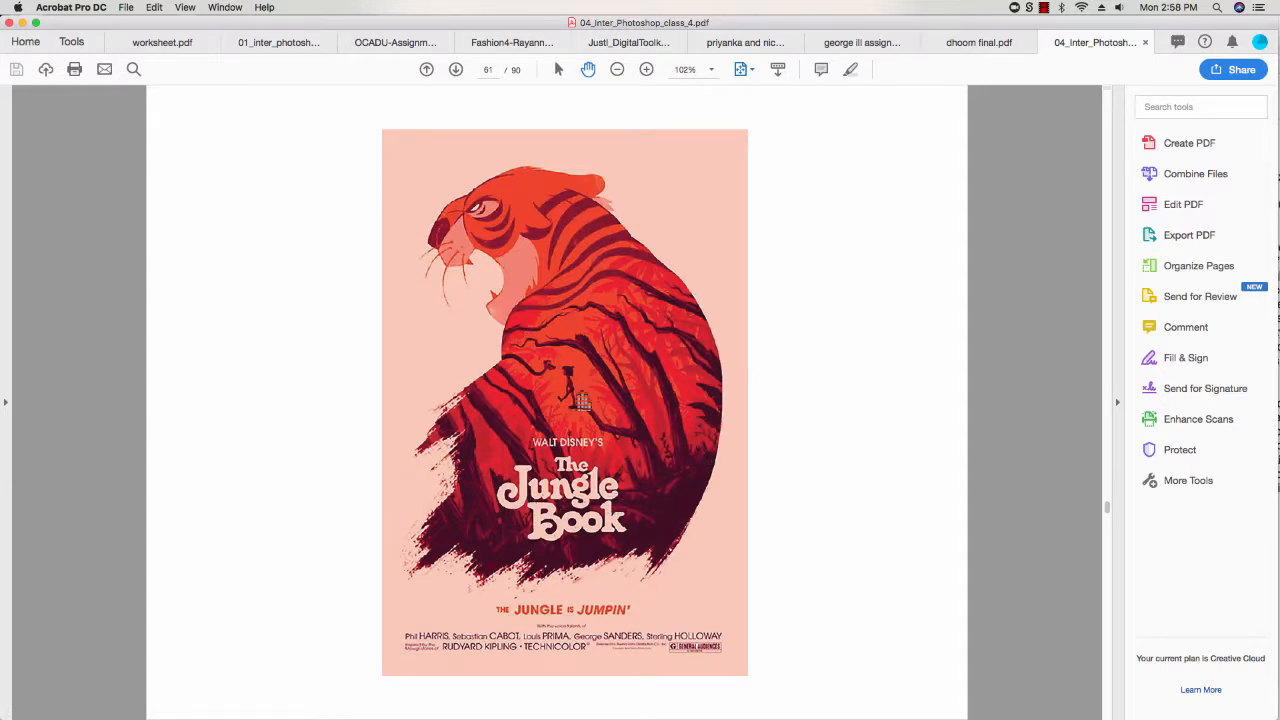
{"action": "left_click", "coordinate": [455, 69]}
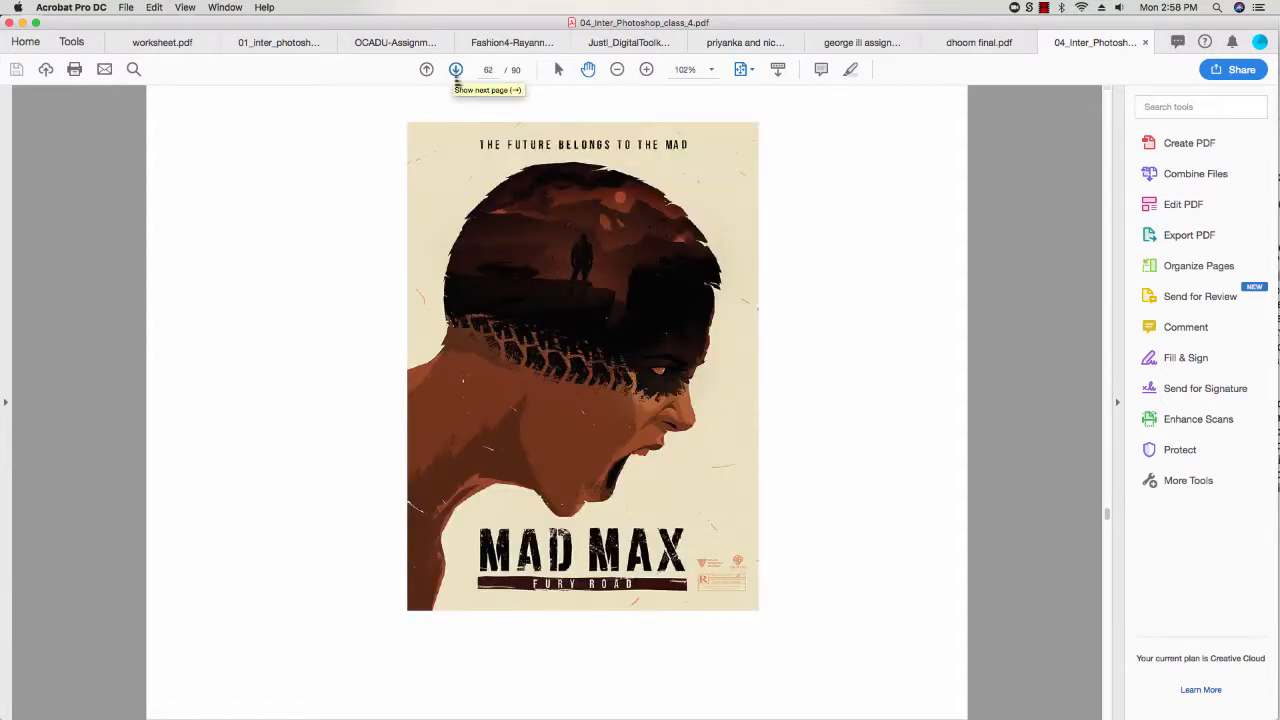
{"action": "left_click", "coordinate": [455, 69]}
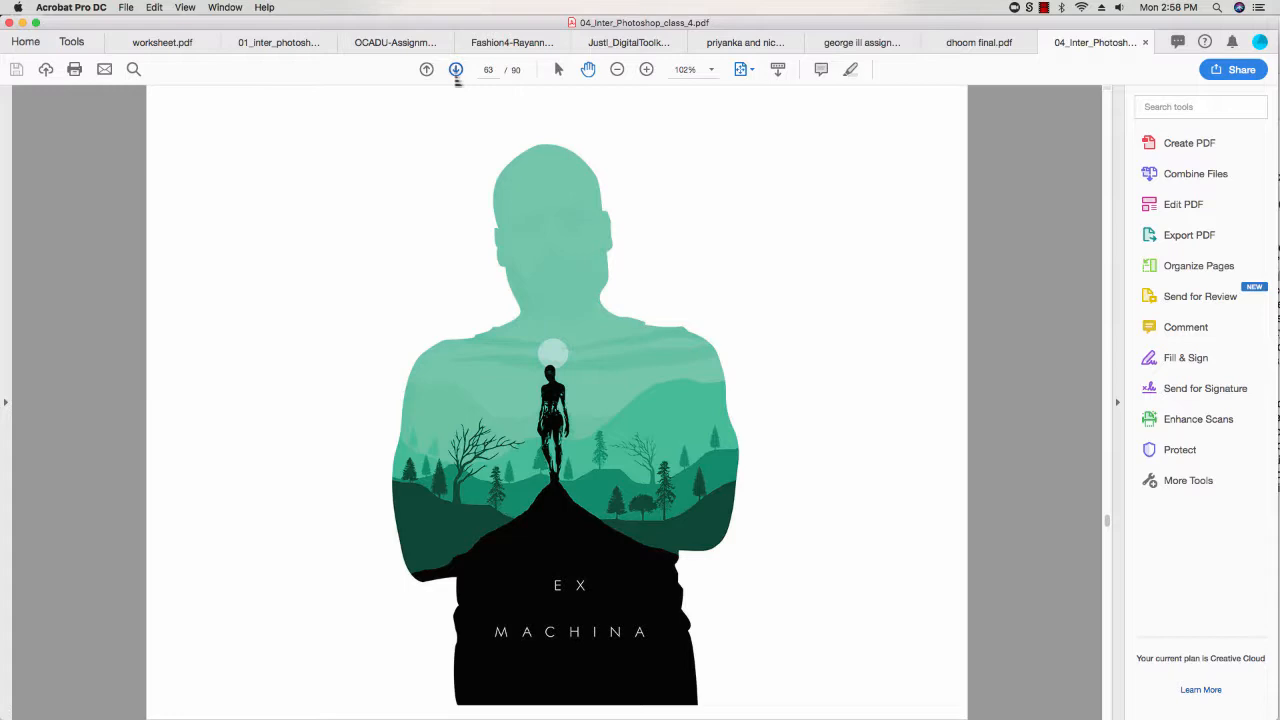
{"action": "left_click", "coordinate": [455, 69]}
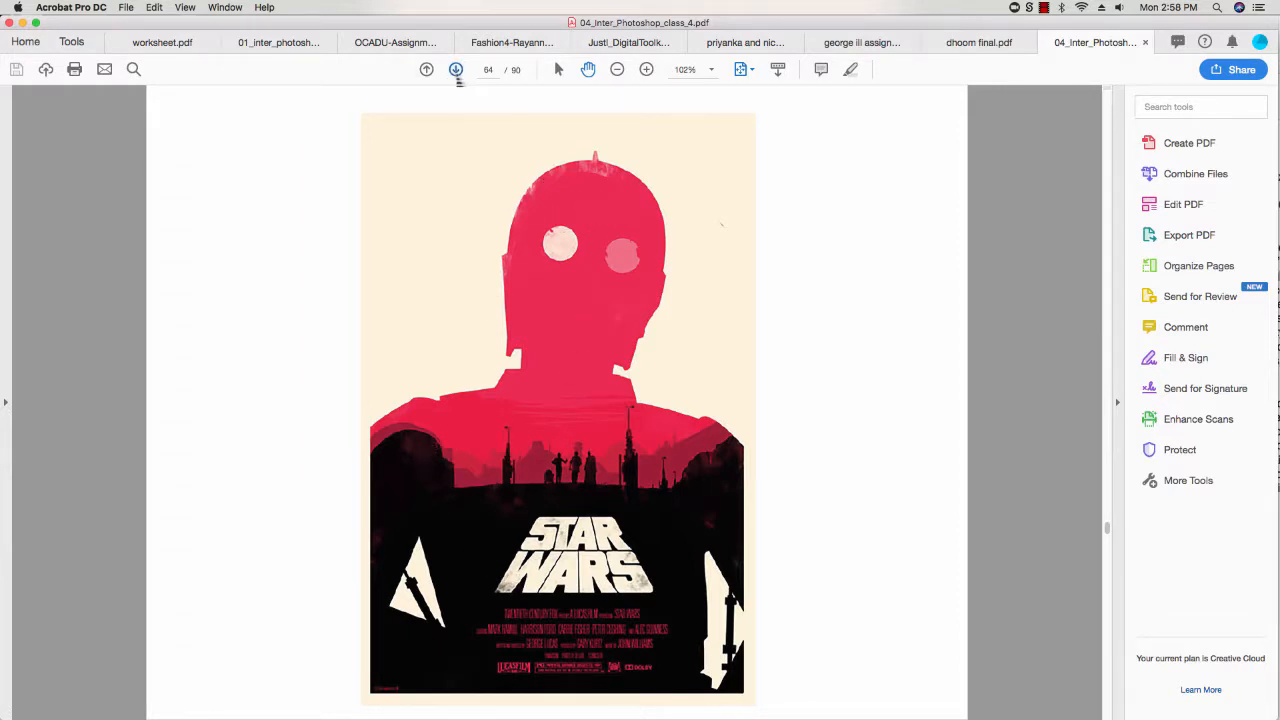
Step: Review PDF pages 65 to 70 on adding poster text, changing its typeface, skewing the type layer and applying a Colour Overlay
{"action": "left_click", "coordinate": [456, 70]}
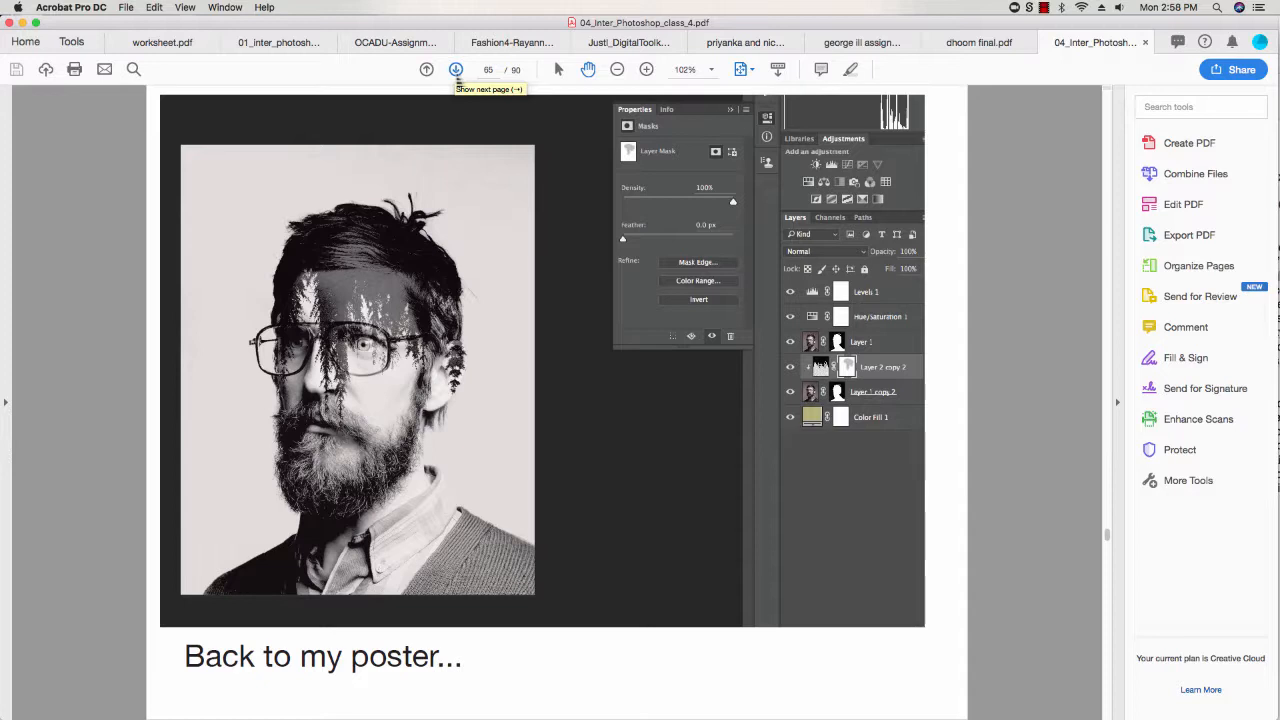
{"action": "left_click", "coordinate": [456, 74]}
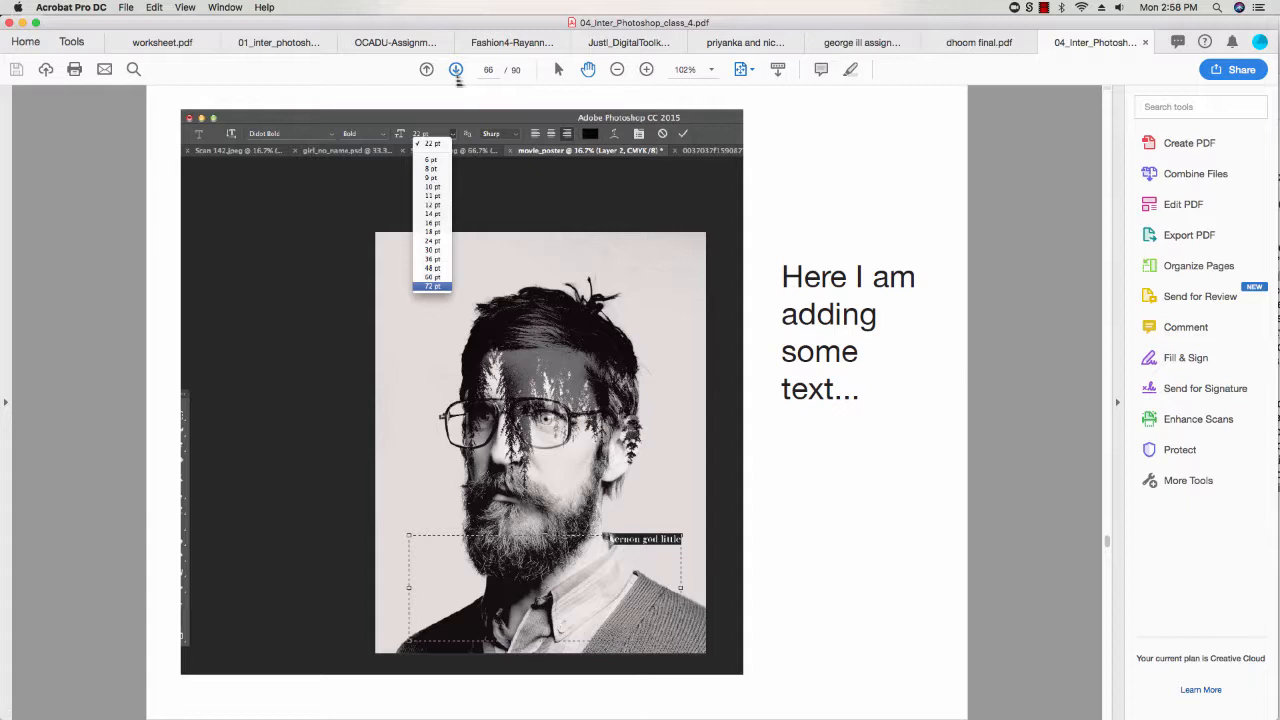
{"action": "left_click", "coordinate": [457, 78]}
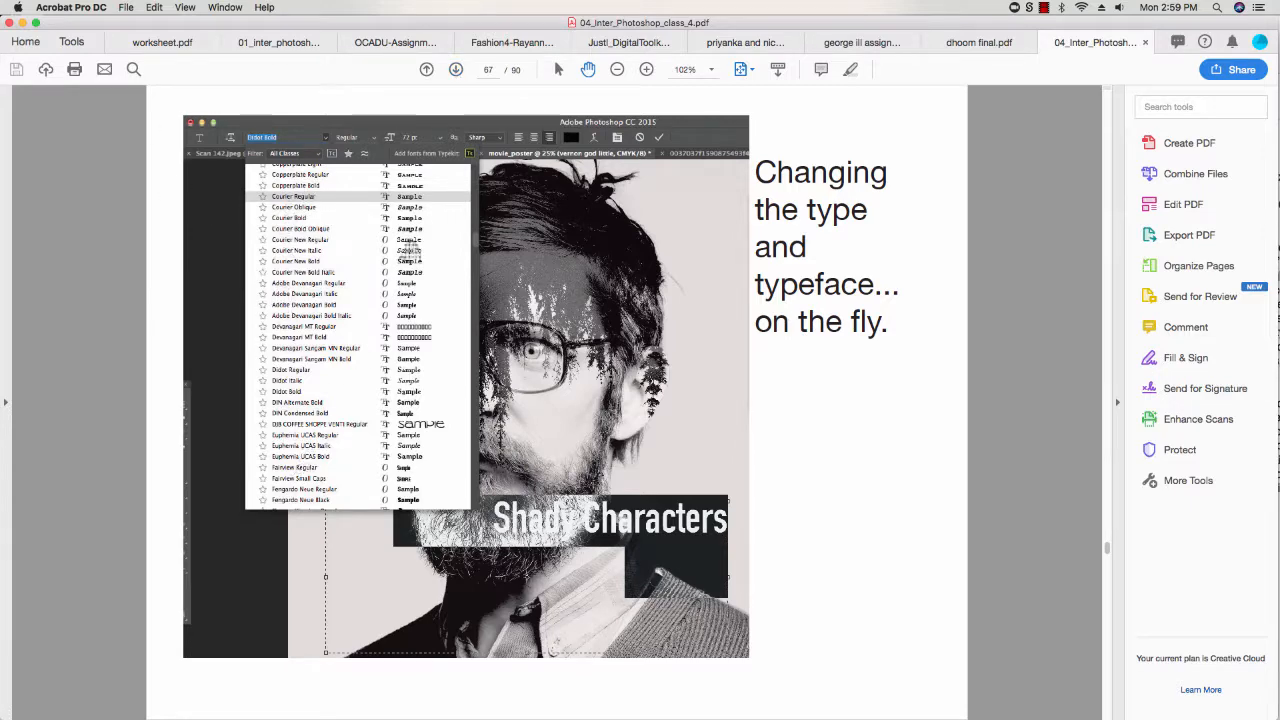
{"action": "left_click", "coordinate": [455, 69]}
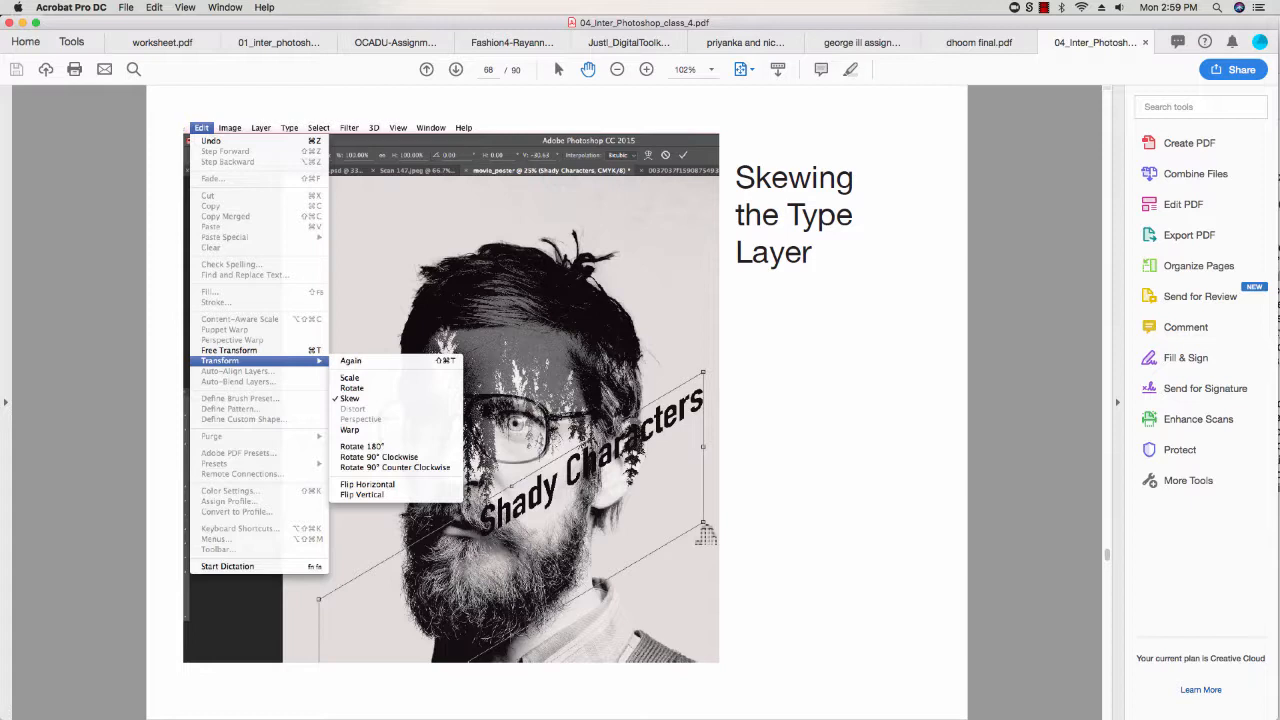
{"action": "left_click", "coordinate": [456, 72]}
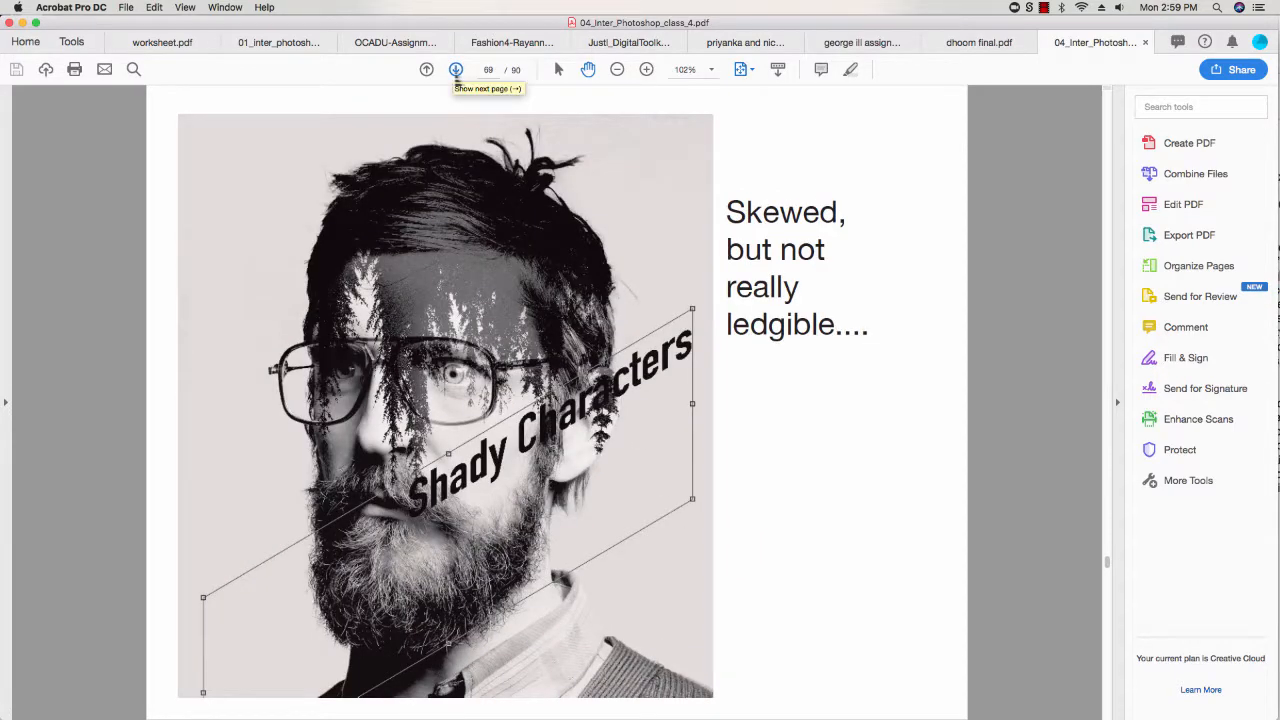
{"action": "left_click", "coordinate": [456, 70]}
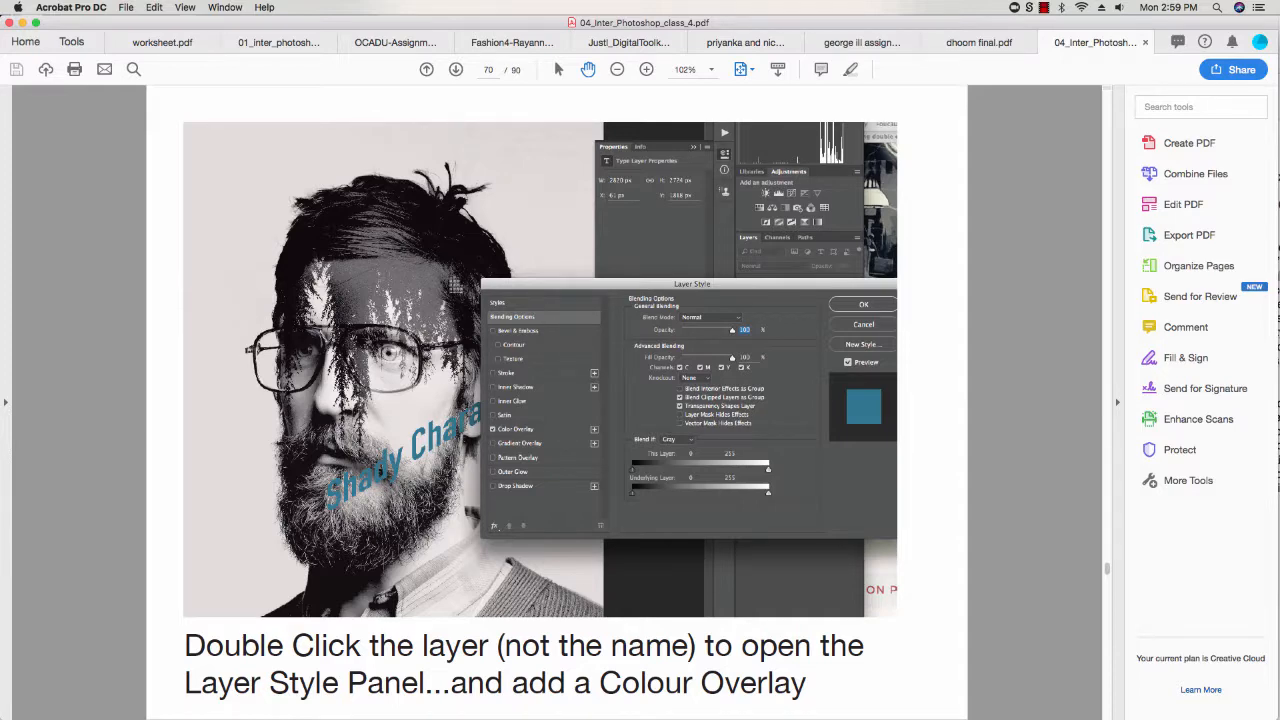
Step: Switch to Photoshop and draw a text box across the man's upper head containing the title word SHADY
{"action": "key", "text": "super+Tab"}
{"action": "key", "text": "super+Tab"}
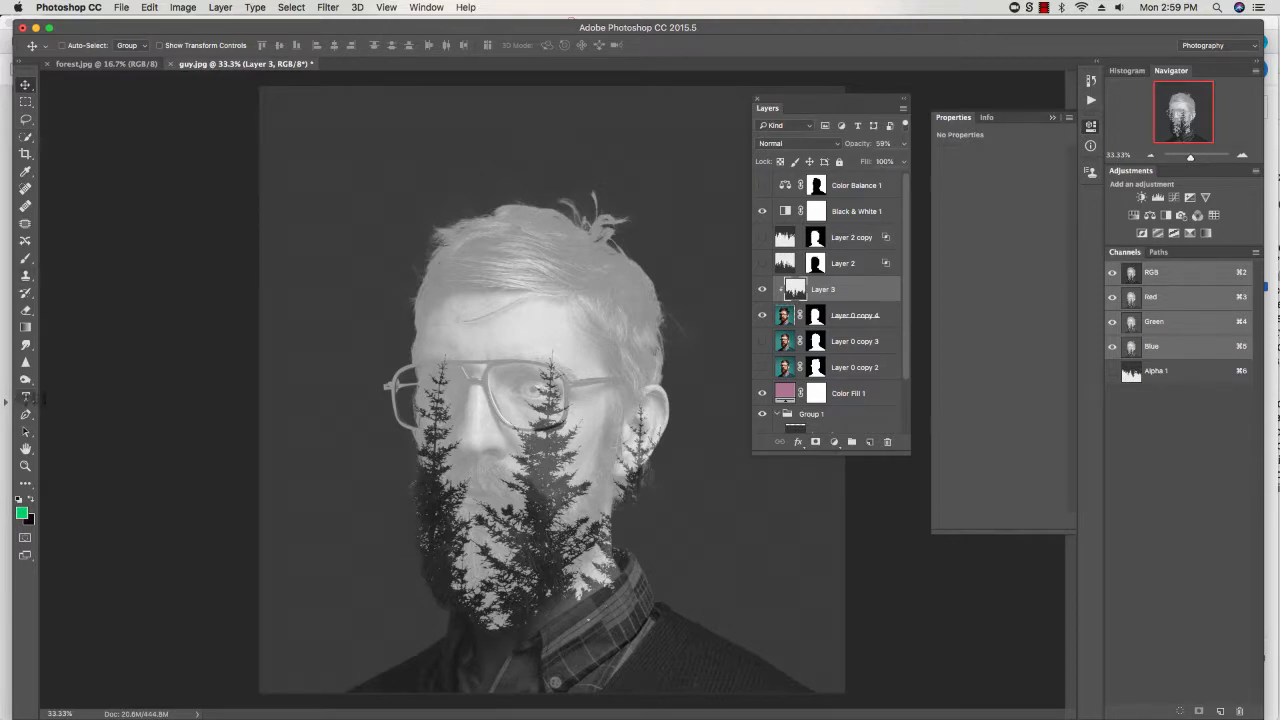
{"action": "left_click", "coordinate": [26, 397]}
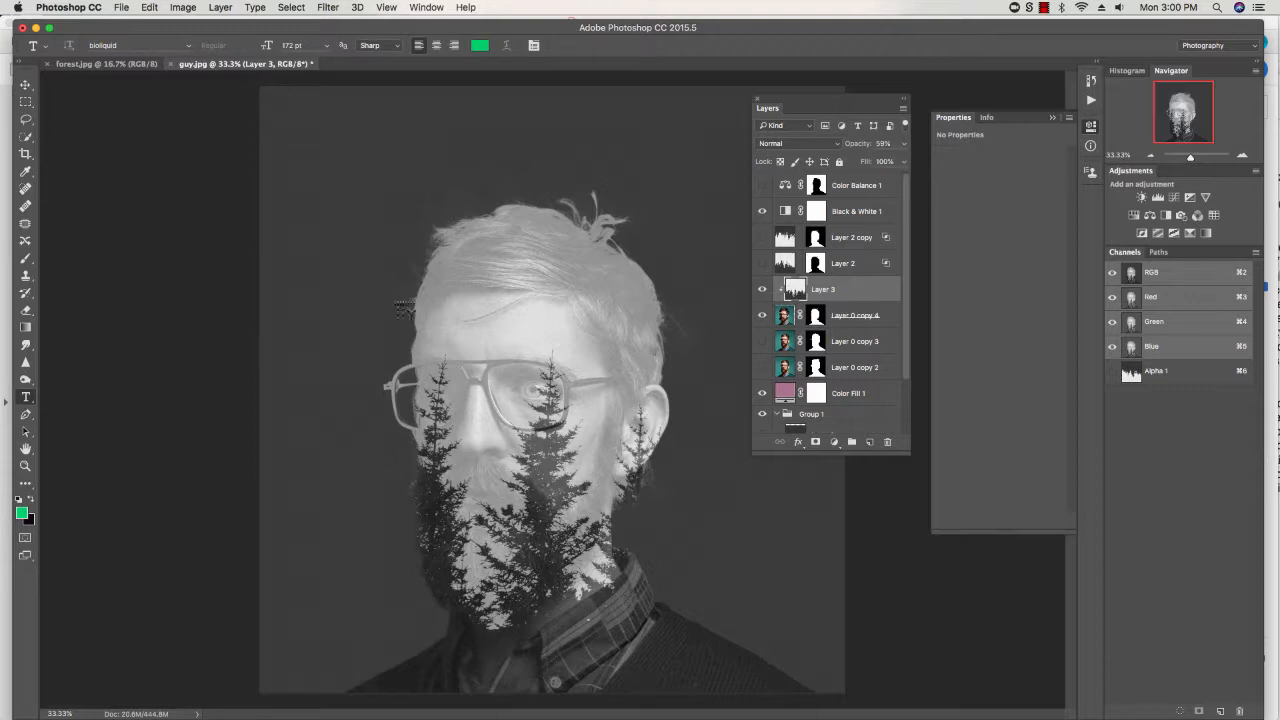
{"action": "left_click_drag", "start_coordinate": [338, 157], "coordinate": [740, 354]}
{"action": "type", "text": "SH"}
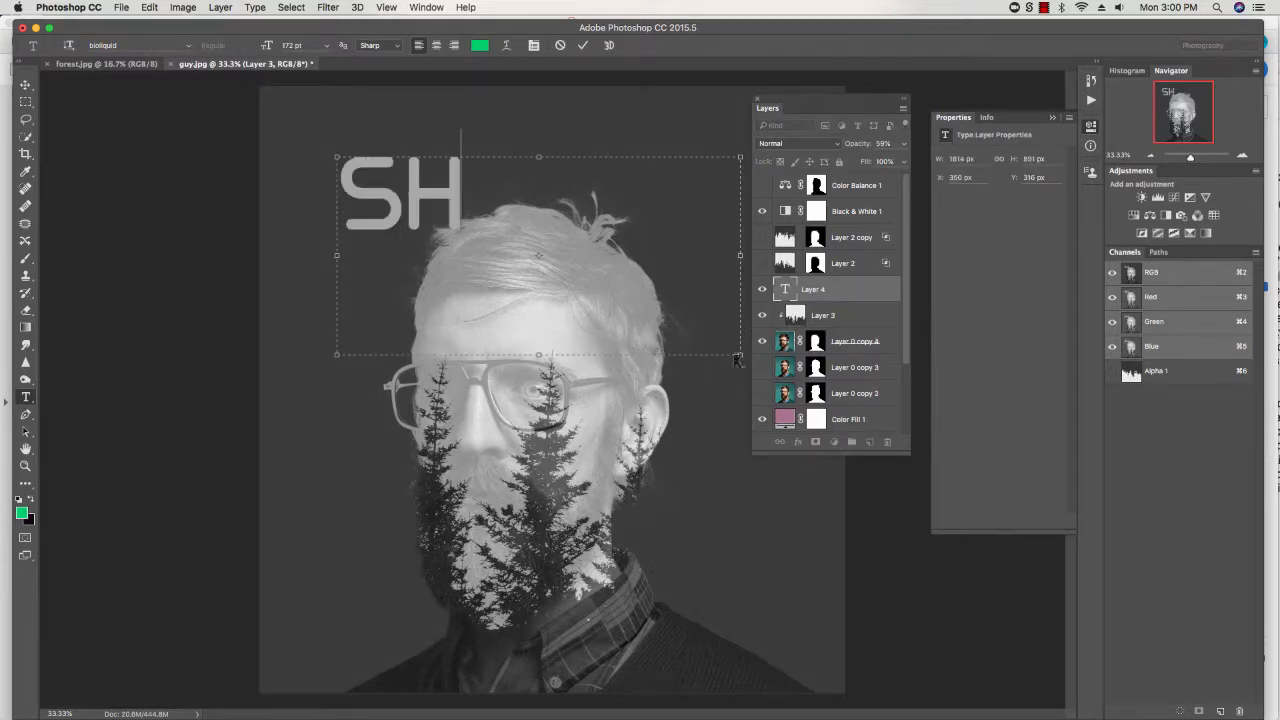
{"action": "type", "text": "AD Y"}
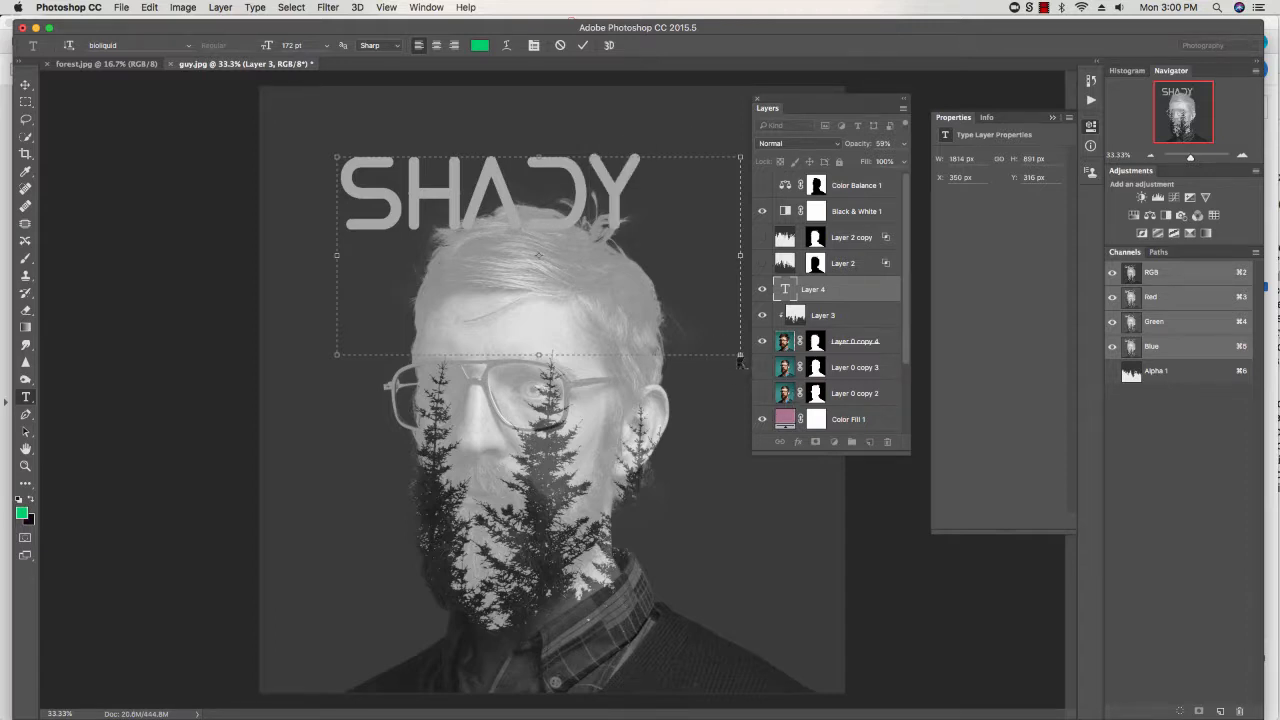
Step: Enlarge the text box to hold the full title SHADY CHARACTERS and move the Layers panel clear of it
{"action": "left_click_drag", "start_coordinate": [740, 362], "coordinate": [894, 508]}
{"action": "left_click_drag", "start_coordinate": [337, 508], "coordinate": [226, 622]}
{"action": "left_click_drag", "start_coordinate": [767, 108], "coordinate": [848, 526]}
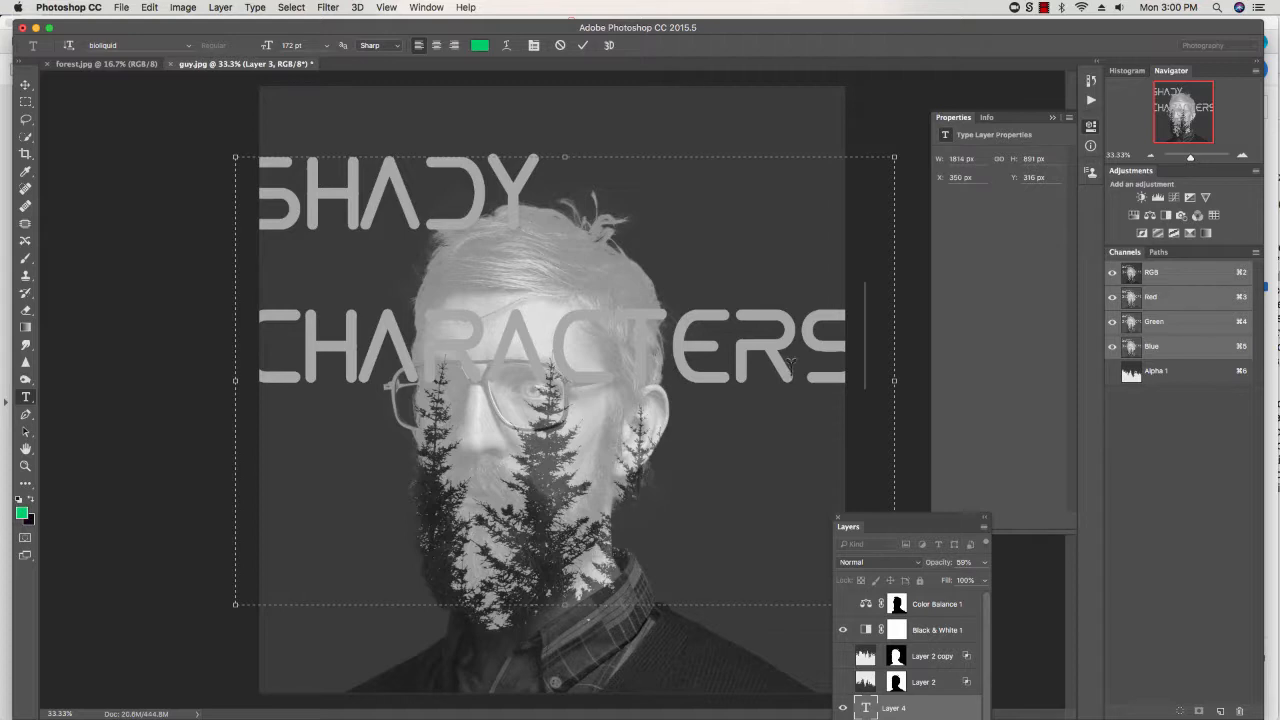
Step: Set the whole title to 72 pt and move it above the man's head
{"action": "key", "text": "super+a"}
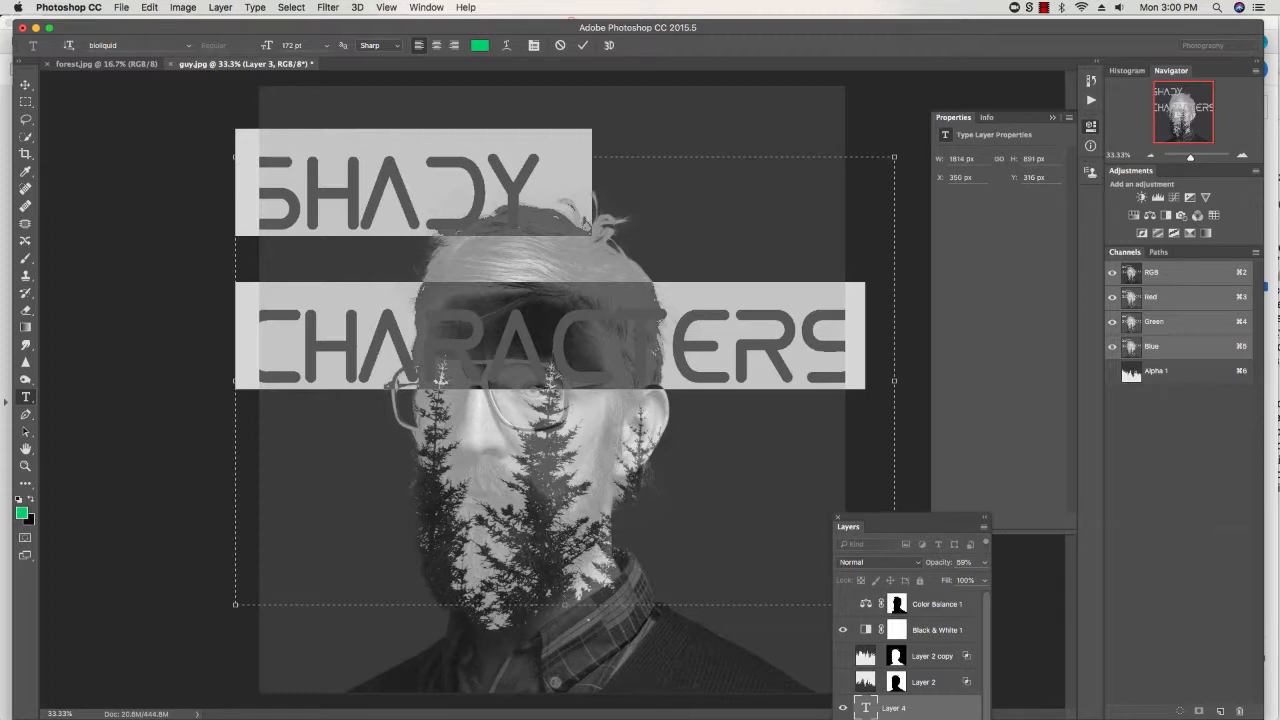
{"action": "left_click", "coordinate": [326, 45]}
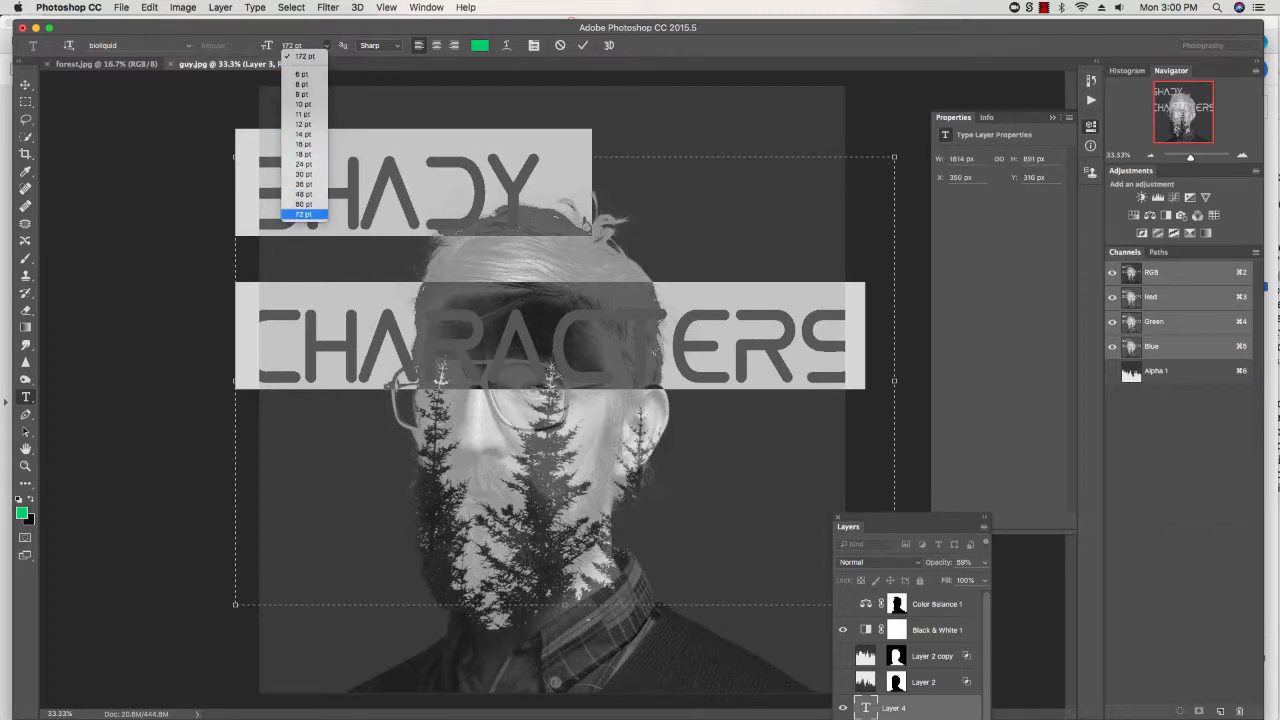
{"action": "left_click", "coordinate": [313, 209]}
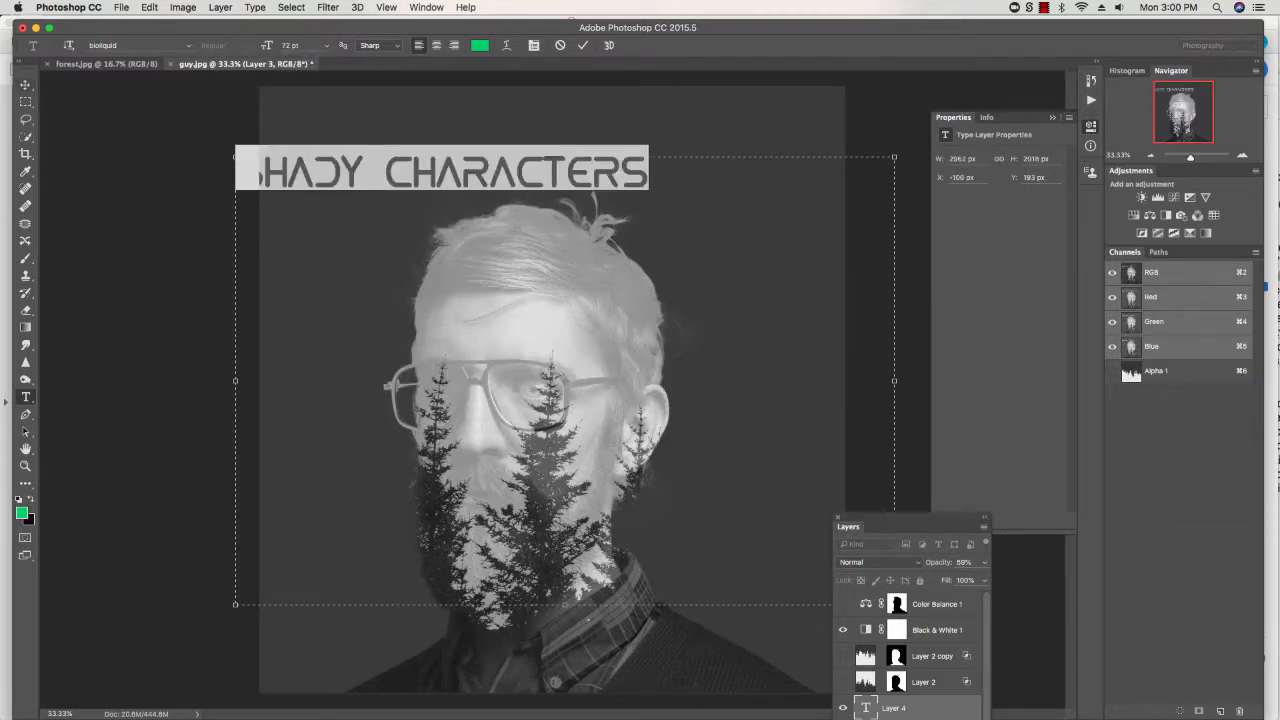
{"action": "left_click", "coordinate": [26, 85]}
{"action": "left_click_drag", "start_coordinate": [352, 186], "coordinate": [447, 170]}
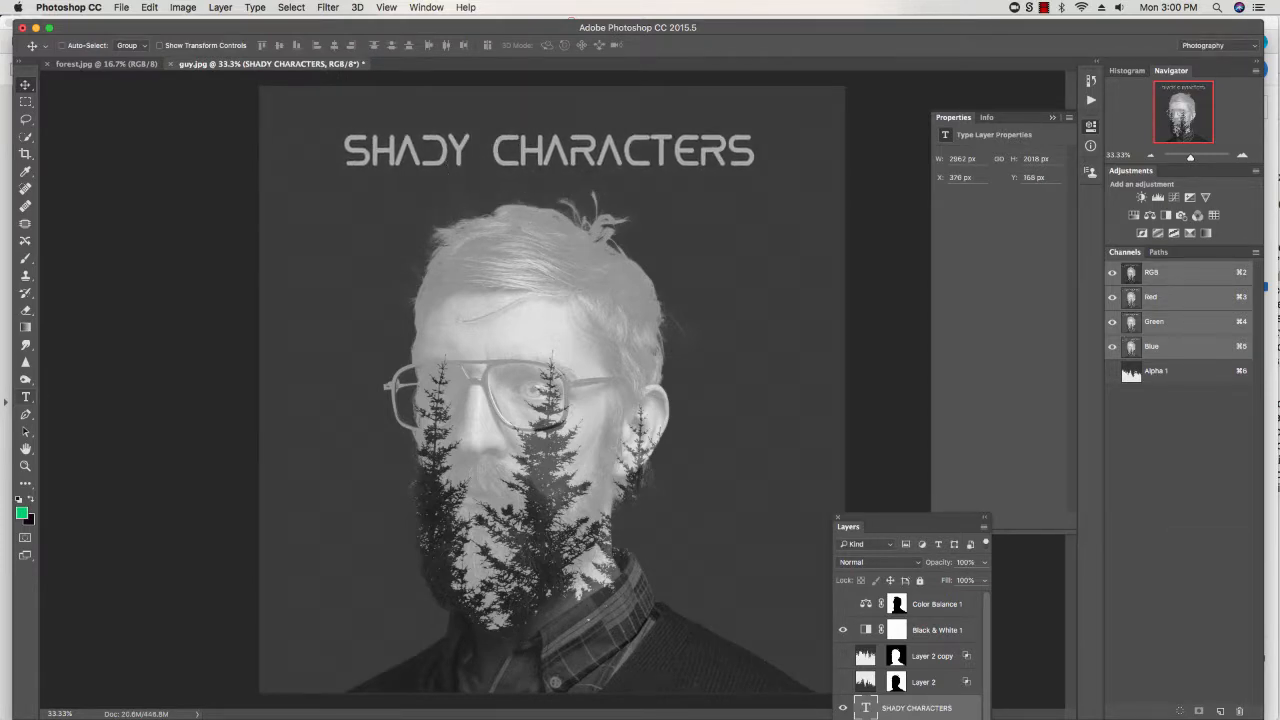
Step: Try to change the title's typeface to Helvetica Neue and preview other fonts on it
{"action": "key", "text": "t"}
{"action": "left_click", "coordinate": [757, 147]}
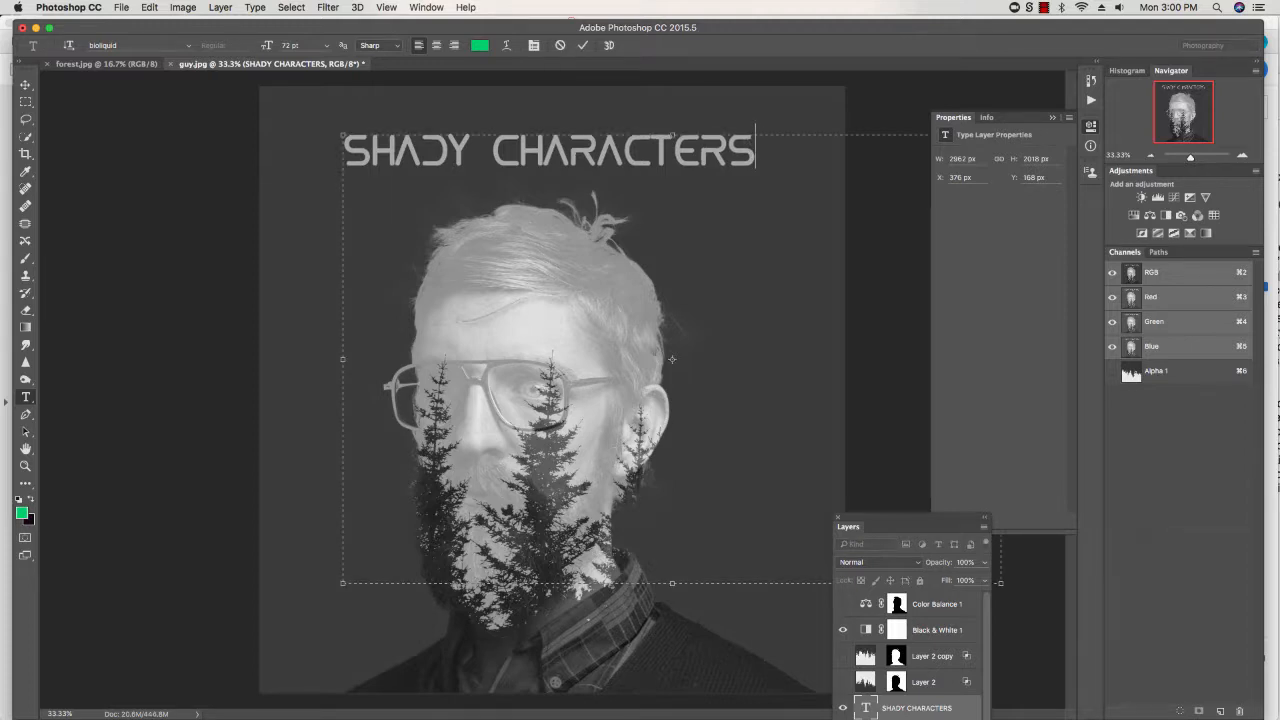
{"action": "left_click", "coordinate": [188, 45]}
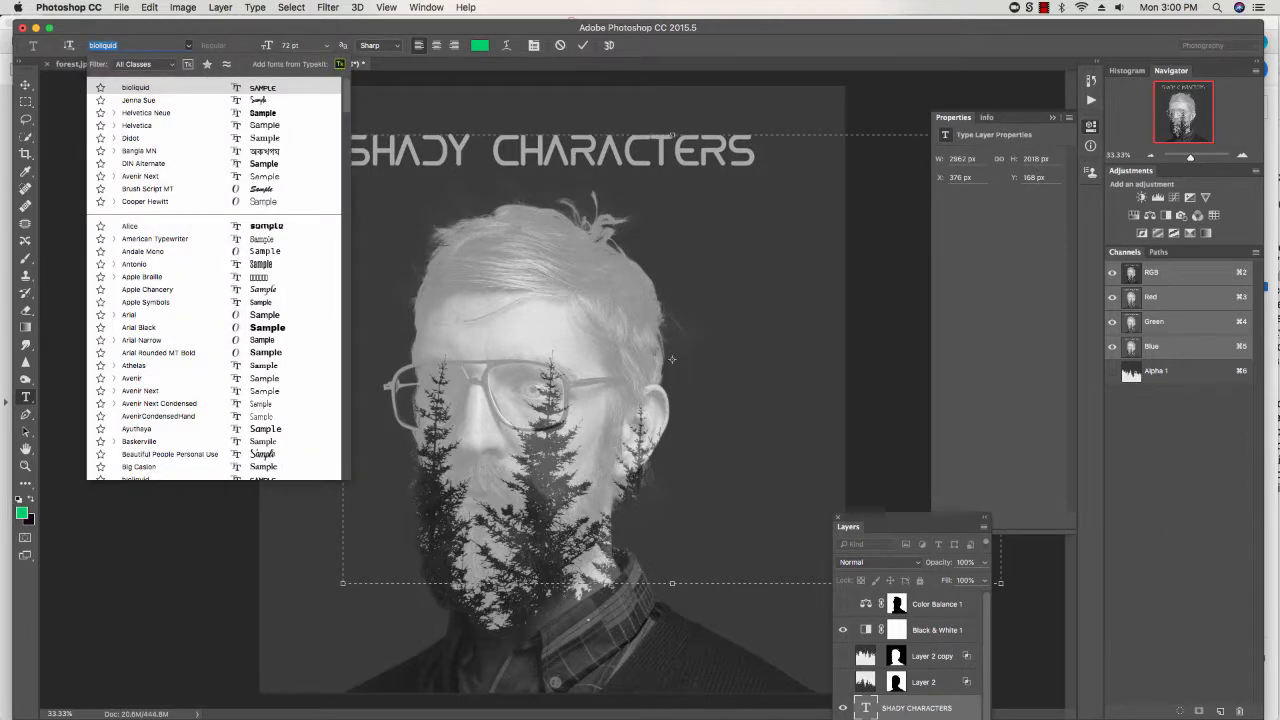
{"action": "left_click", "coordinate": [150, 113]}
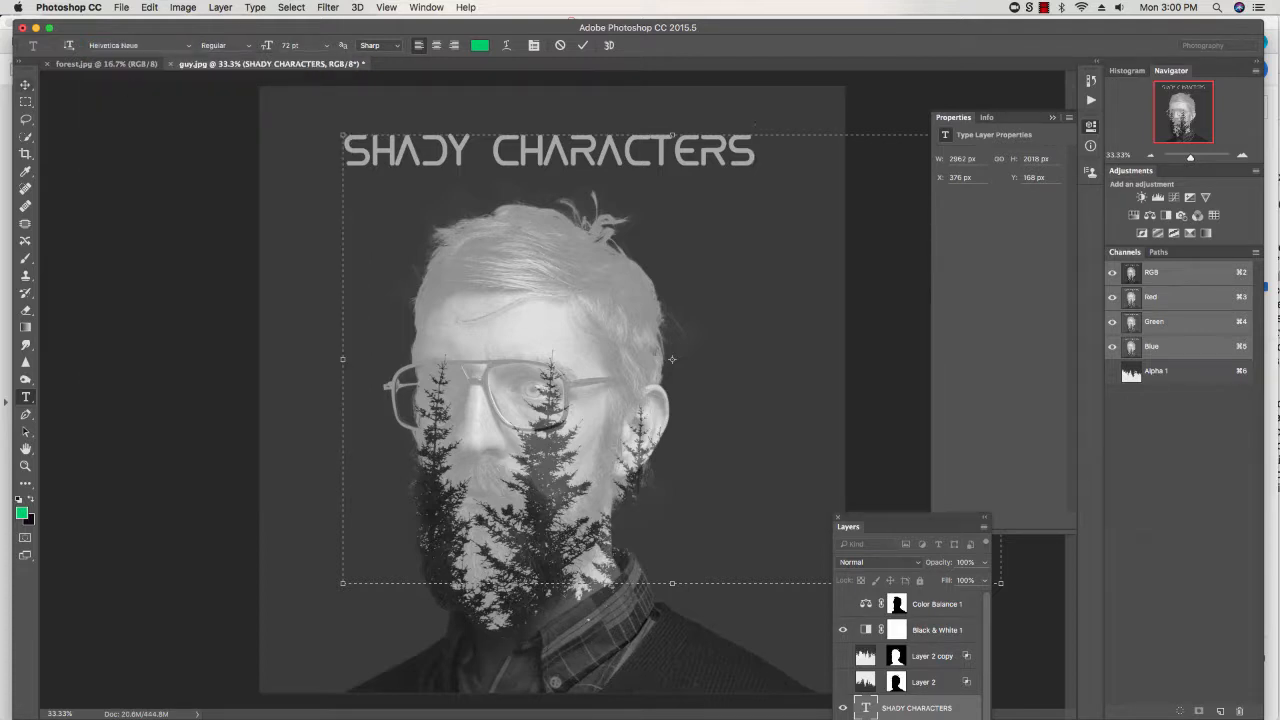
{"action": "left_click", "coordinate": [26, 85]}
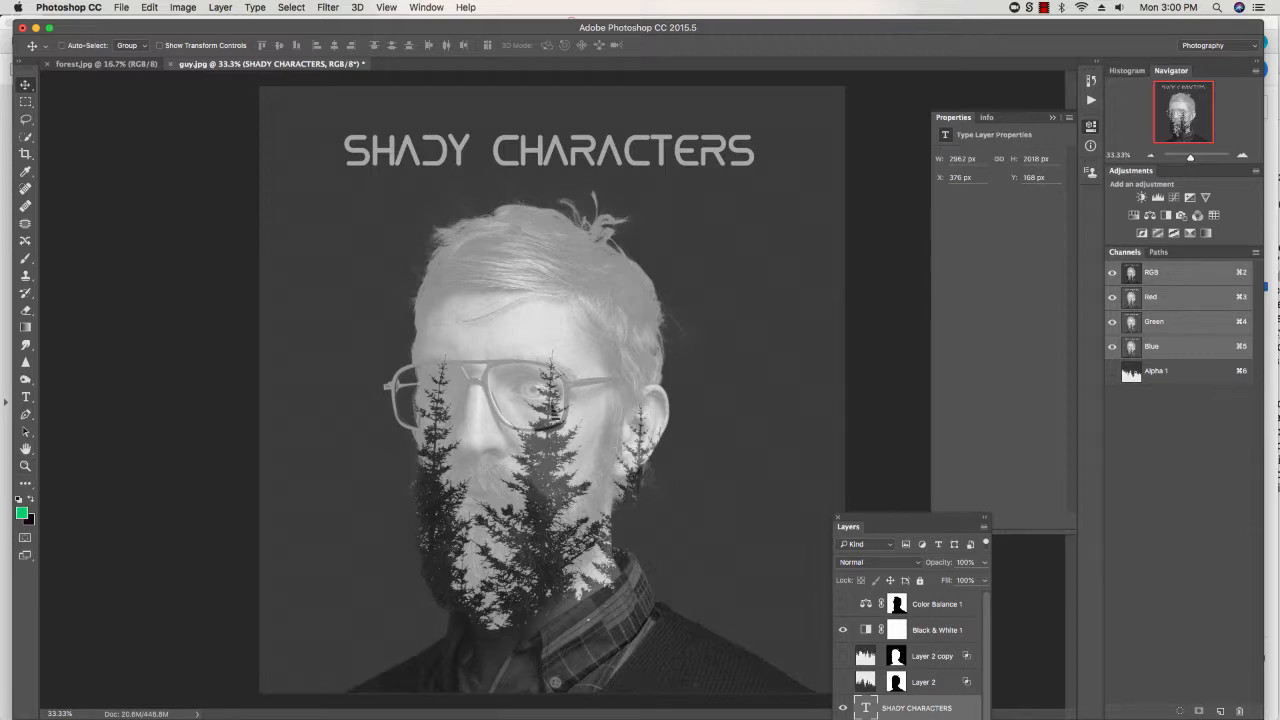
{"action": "key", "text": "t"}
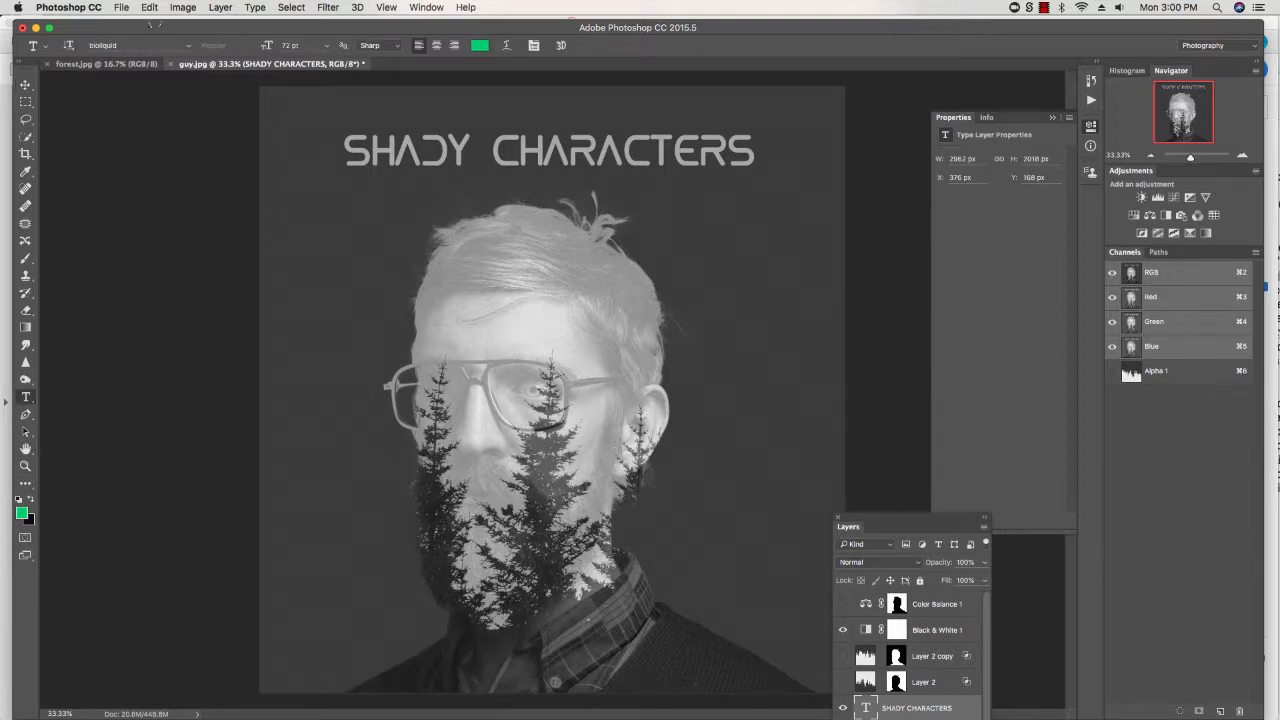
{"action": "left_click", "coordinate": [188, 45]}
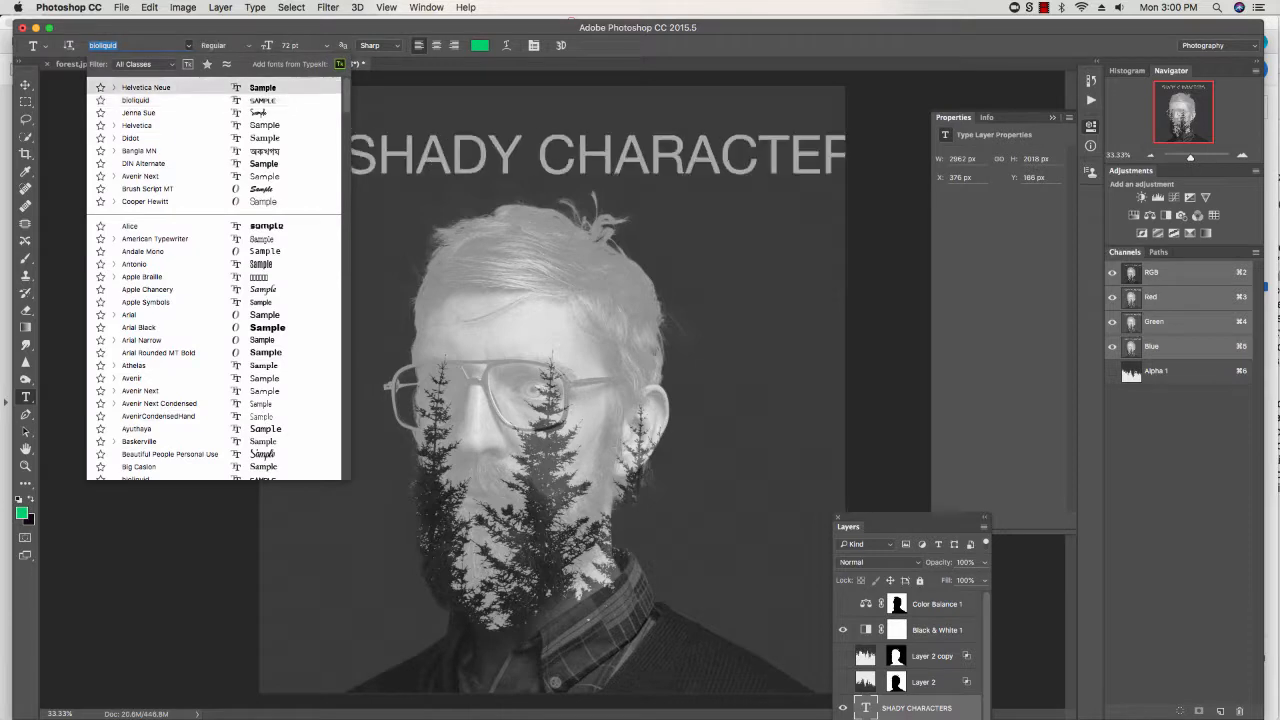
{"action": "left_click", "coordinate": [732, 151]}
{"action": "left_click", "coordinate": [732, 151]}
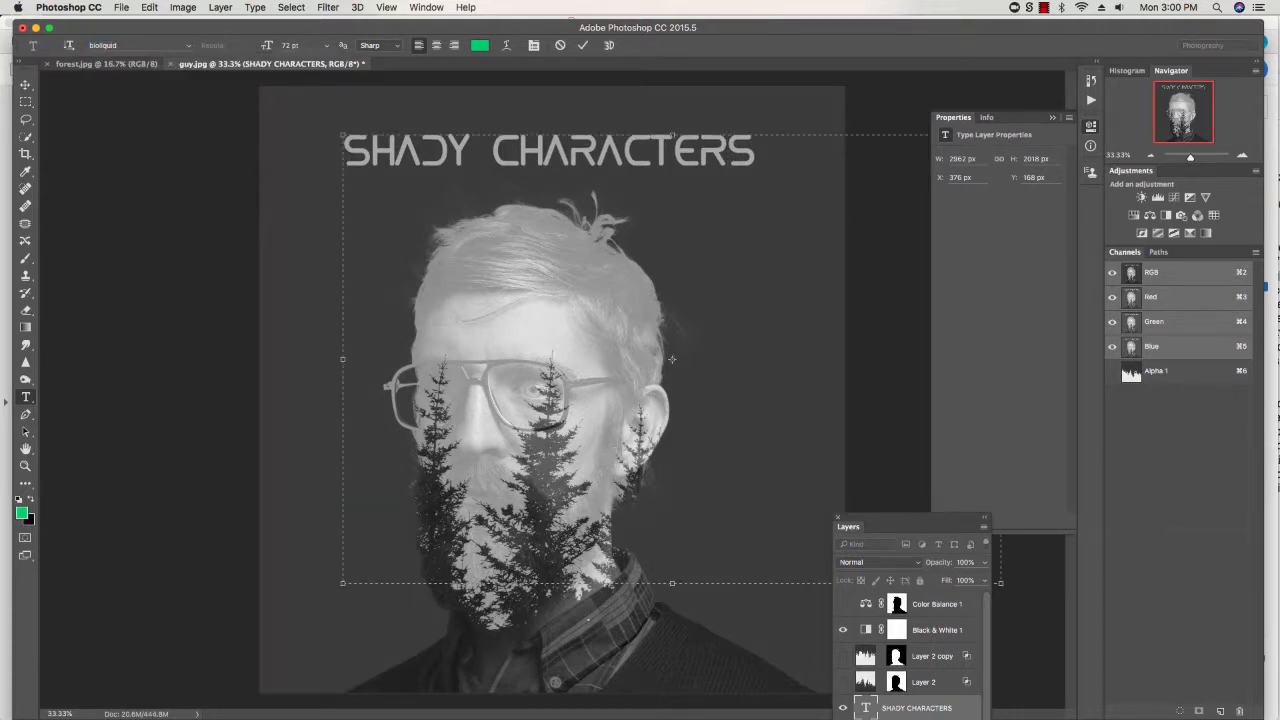
{"action": "left_click", "coordinate": [188, 46]}
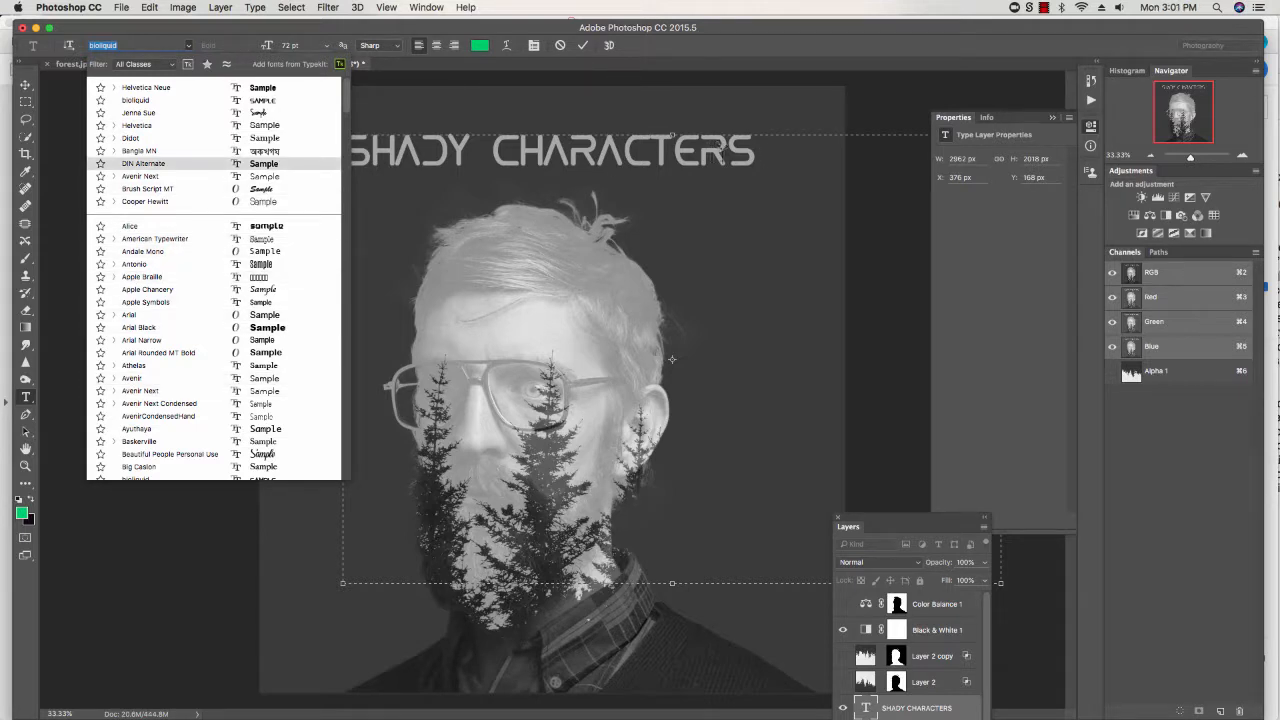
Step: Nudge the title slightly higher on the poster and move the Layers panel back up so its layers are visible
{"action": "left_click", "coordinate": [26, 85]}
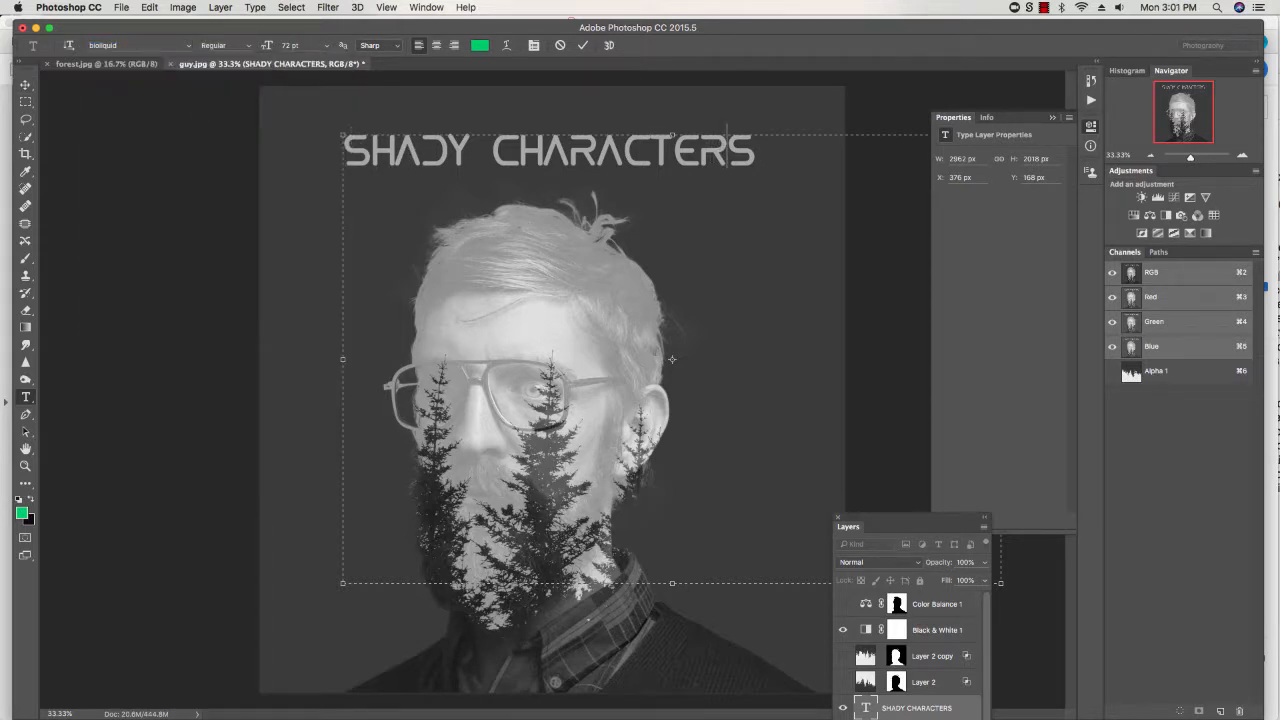
{"action": "mouse_move", "coordinate": [431, 170]}
{"action": "left_mouse_down"}
{"action": "mouse_move", "coordinate": [436, 160]}
{"action": "mouse_move", "coordinate": [434, 171]}
{"action": "left_mouse_up"}
{"action": "left_click_drag", "start_coordinate": [874, 524], "coordinate": [859, 275]}
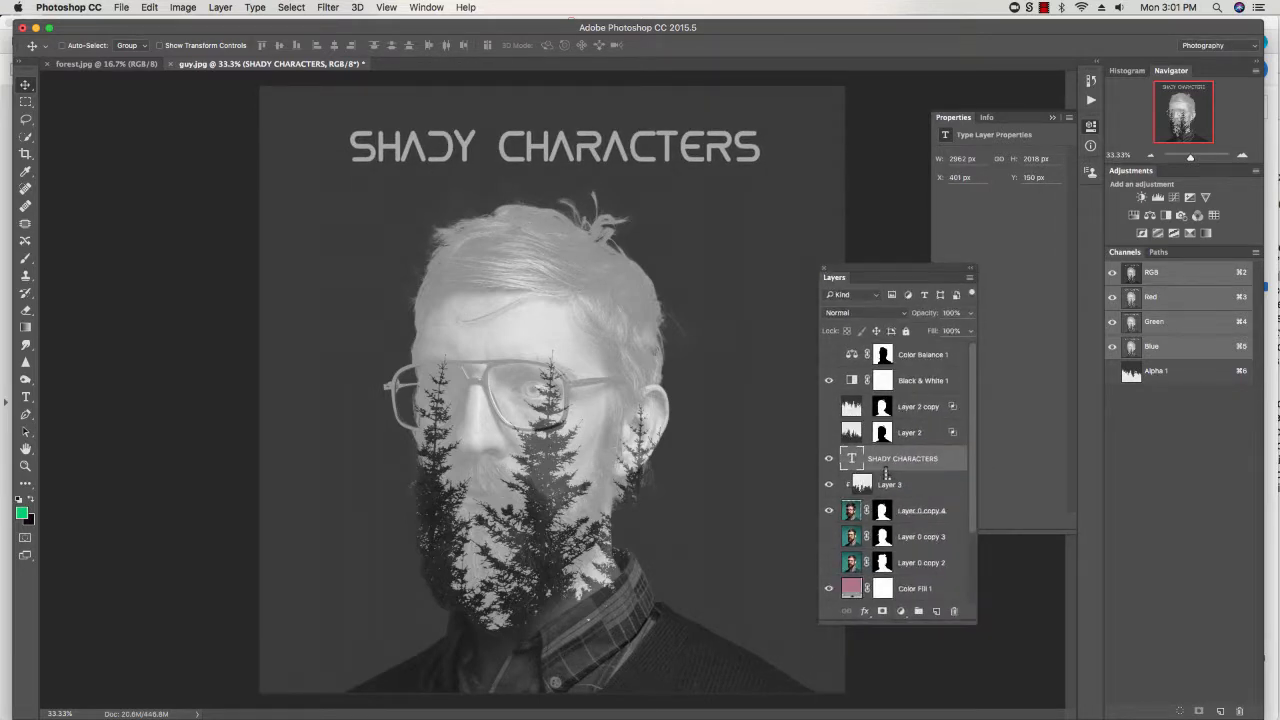
Step: Preview typefaces such as Bodoni 72 Oldstyle on the title layer and apply Birch Std
{"action": "left_click", "coordinate": [25, 397]}
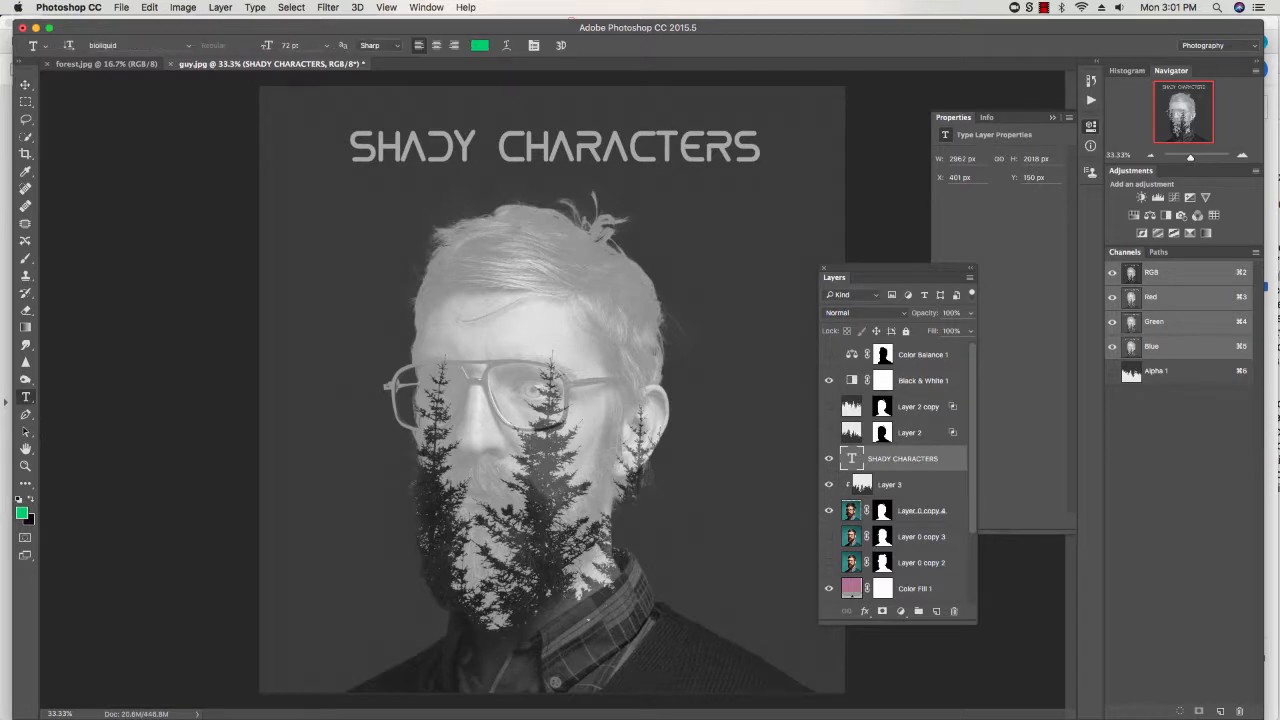
{"action": "left_click", "coordinate": [188, 46]}
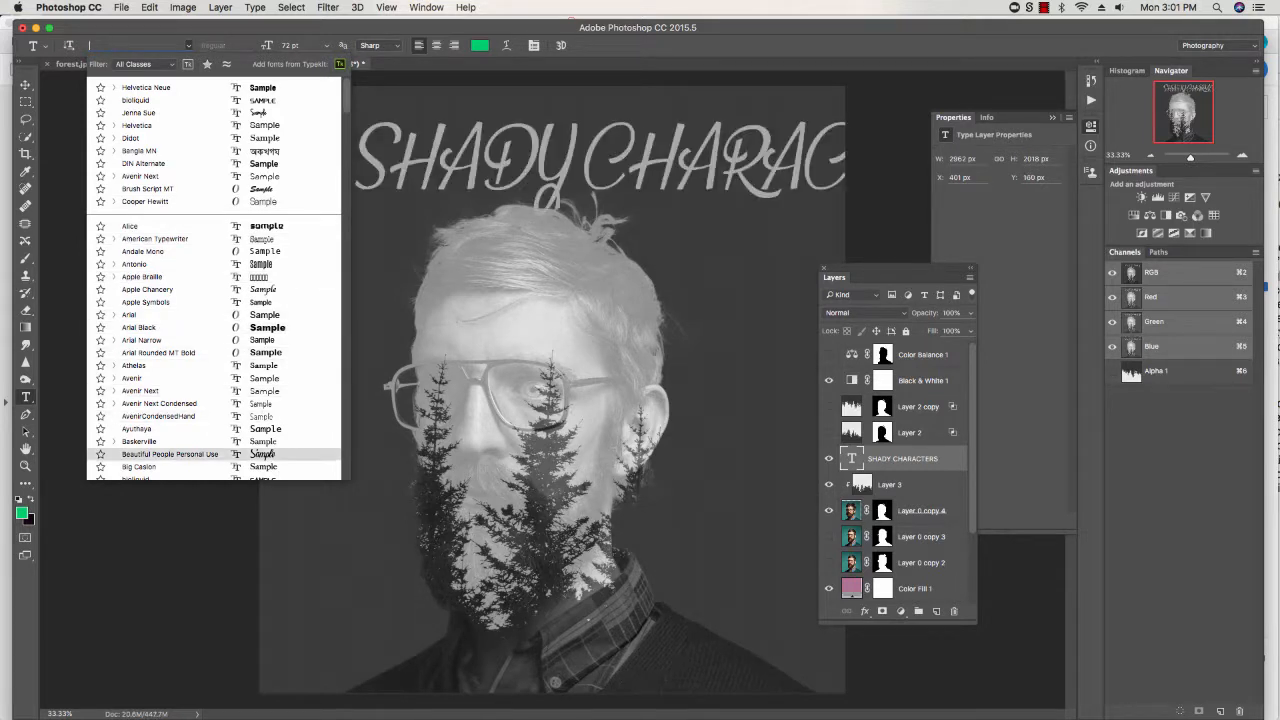
{"action": "key", "text": "Down"}
{"action": "key", "text": "Down"}
{"action": "key", "text": "Down"}
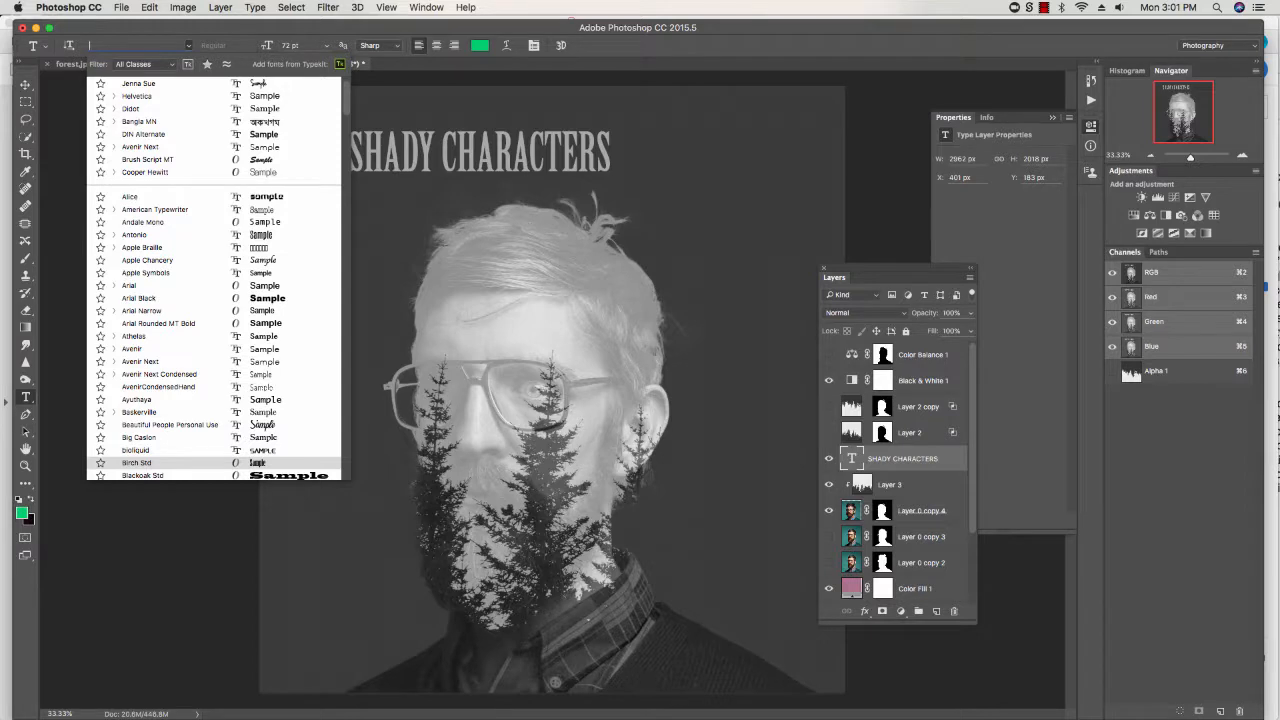
{"action": "key", "text": "Down"}
{"action": "key", "text": "Up"}
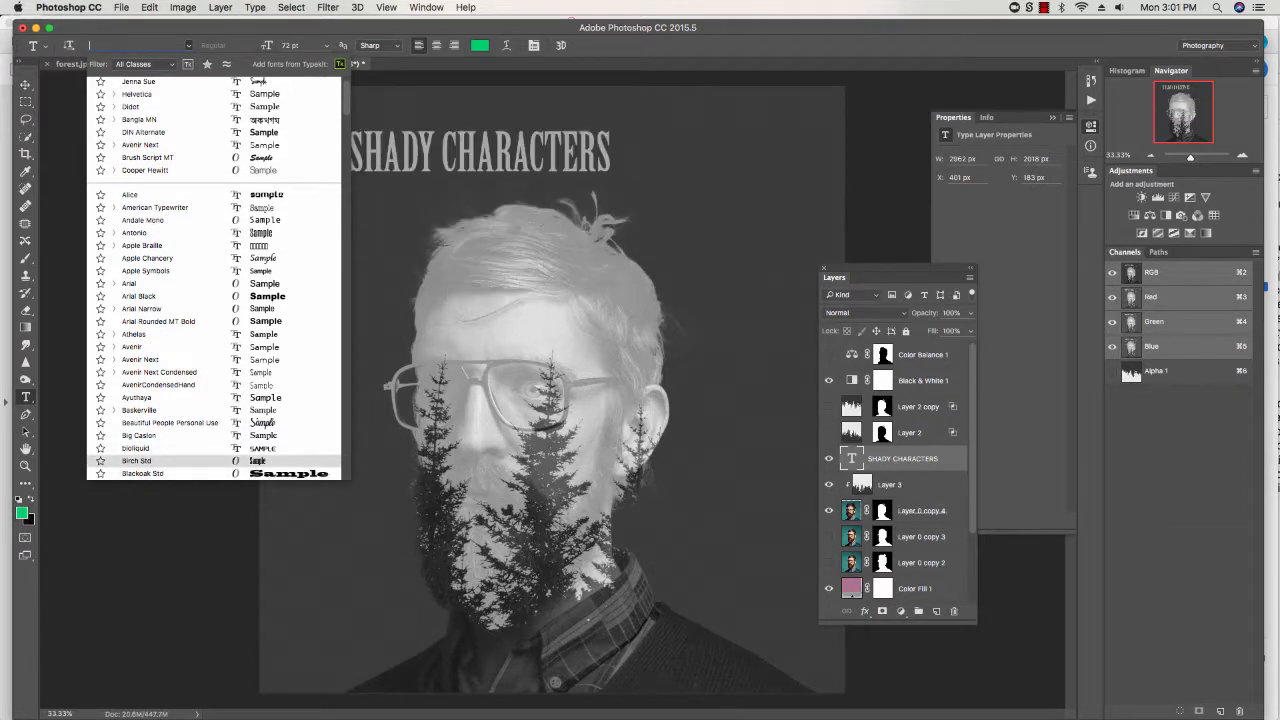
{"action": "key", "text": "Down"}
{"action": "key", "text": "Down"}
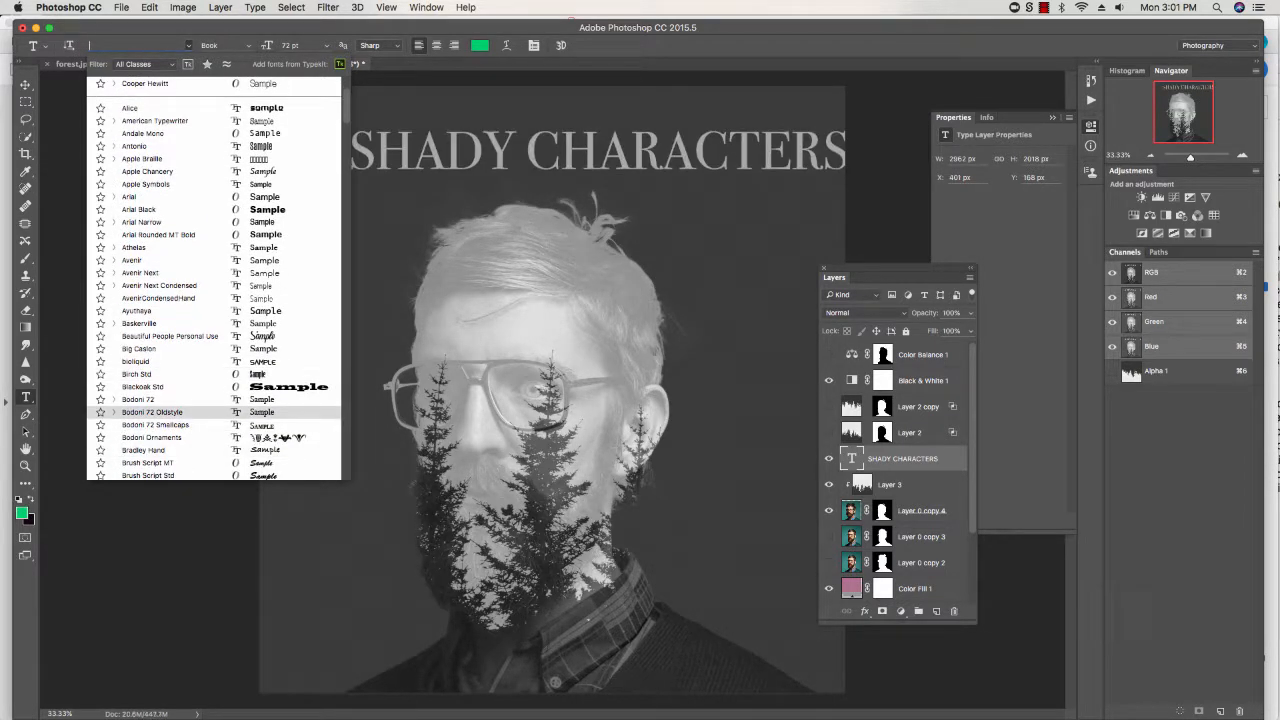
{"action": "key", "text": "Up"}
{"action": "key", "text": "Up"}
{"action": "key", "text": "Return"}
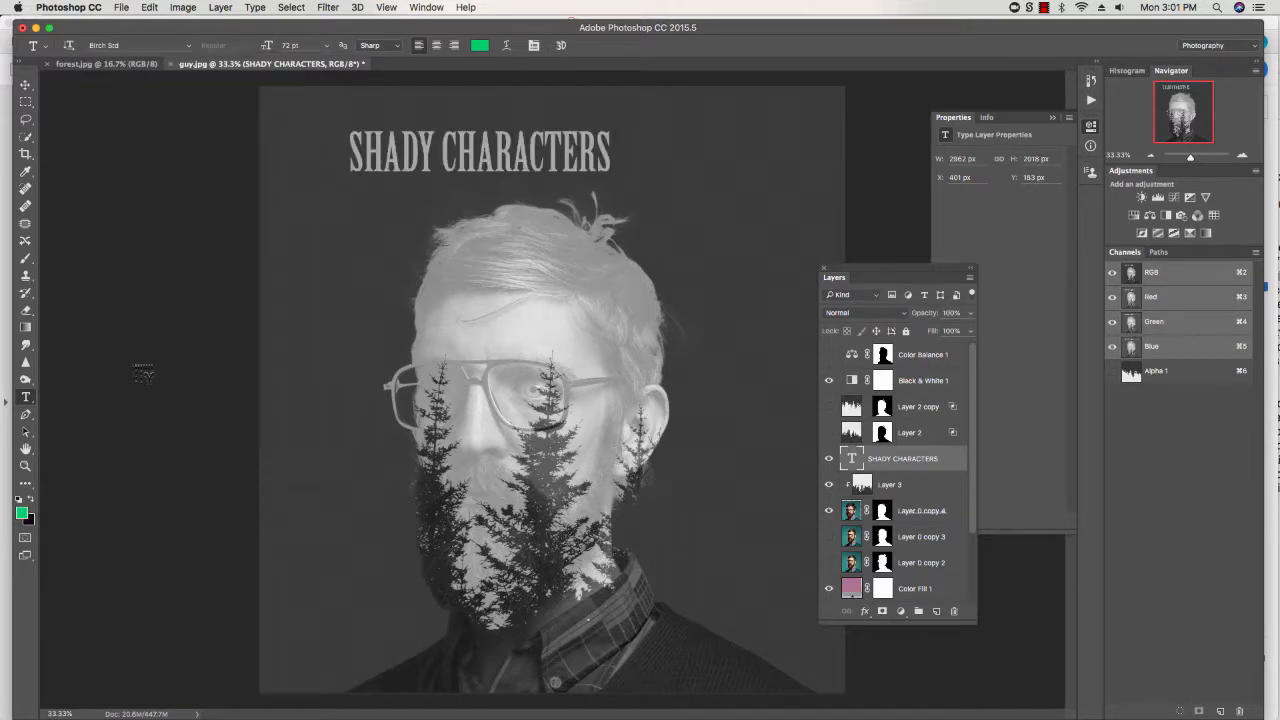
Step: Skew the SHADY CHARACTERS text layer horizontally by about -21.4 degrees so the letters slant forward
{"action": "key", "text": "v"}
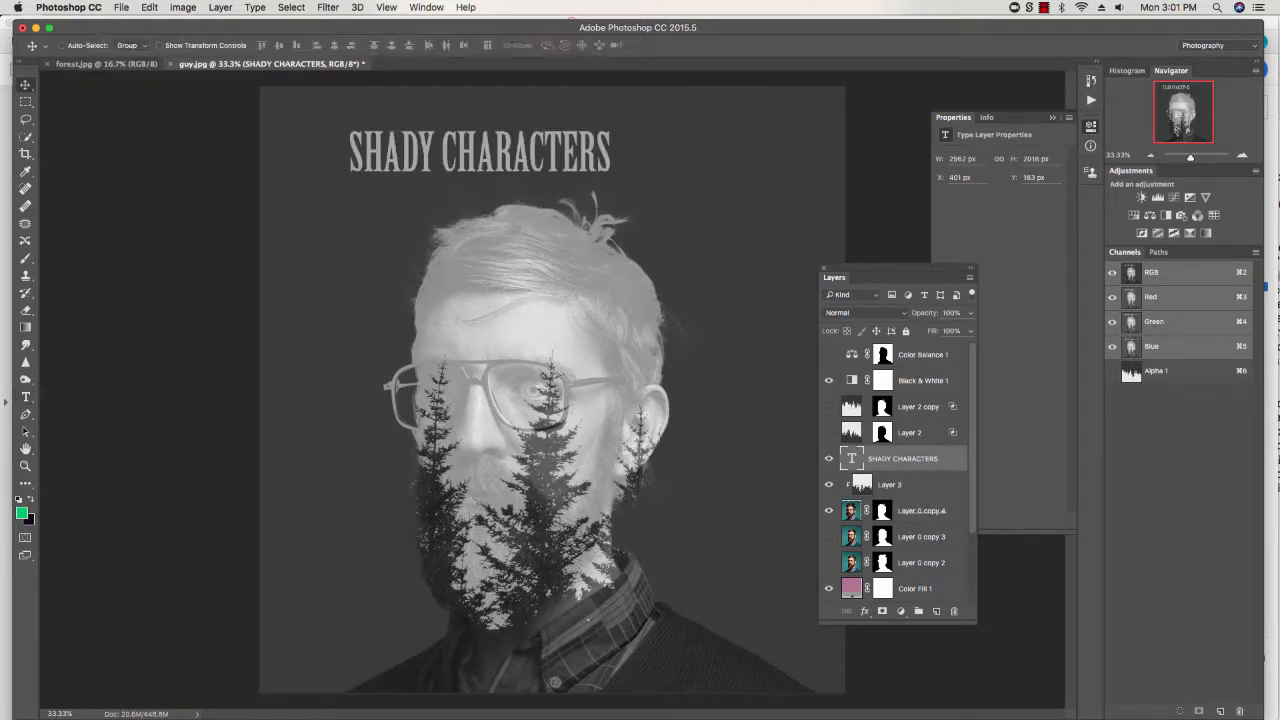
{"action": "left_click", "coordinate": [149, 7]}
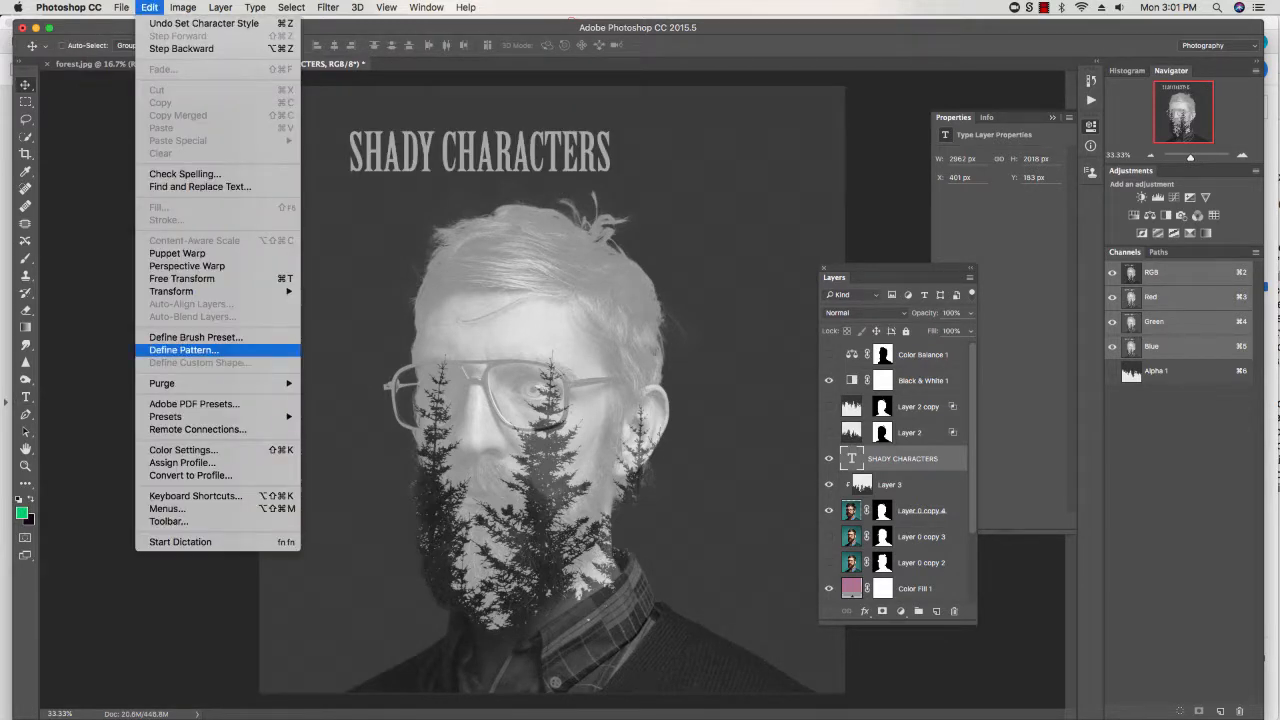
{"action": "mouse_move", "coordinate": [171, 291]}
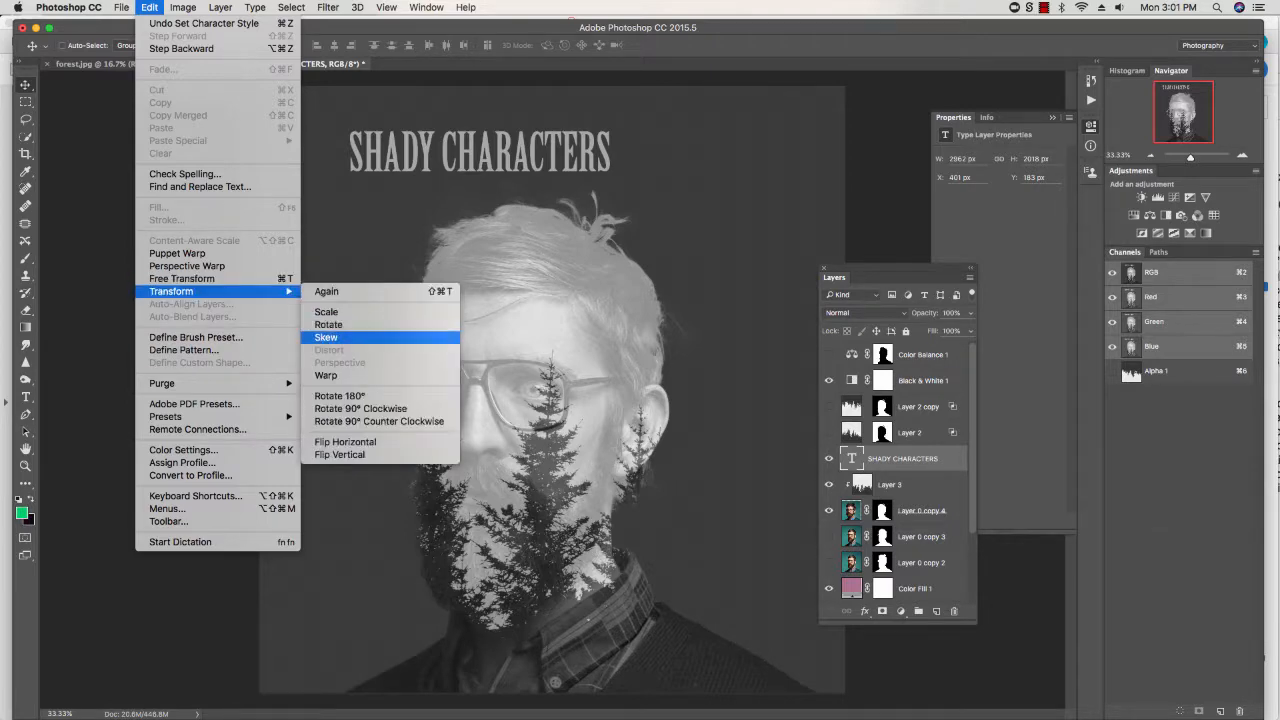
{"action": "left_click", "coordinate": [326, 337]}
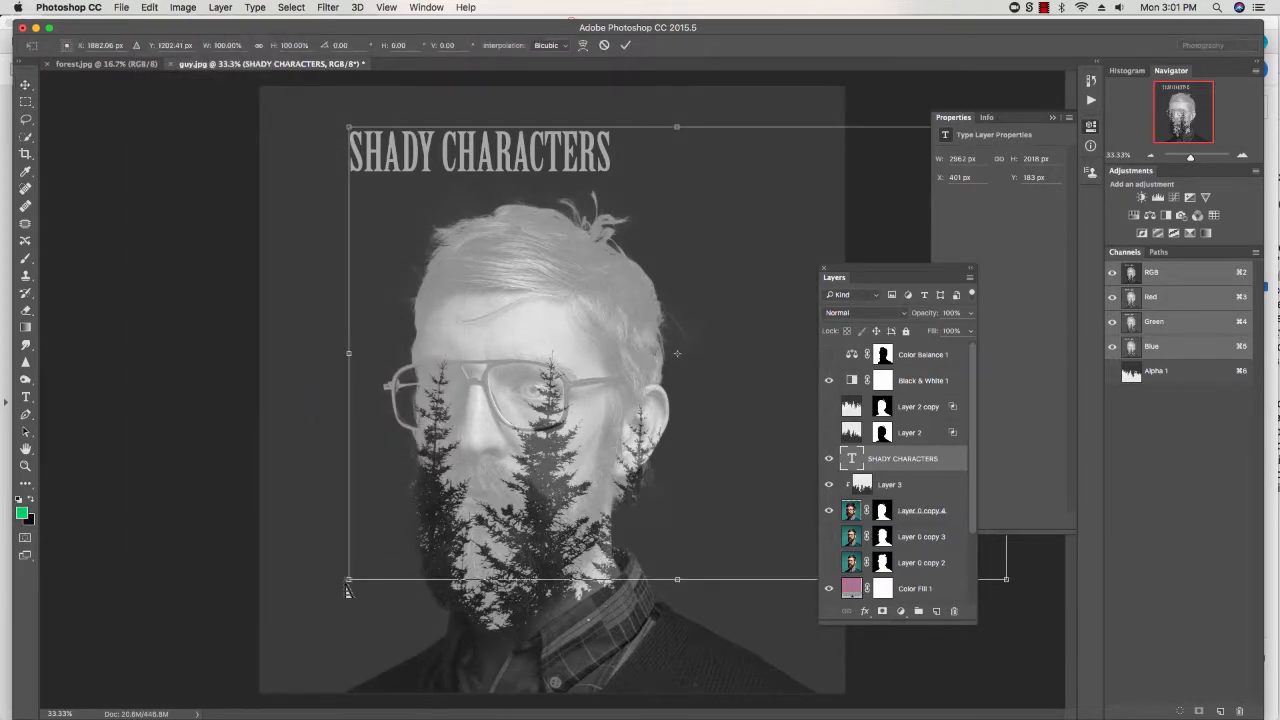
{"action": "left_click_drag", "start_coordinate": [349, 580], "coordinate": [177, 540]}
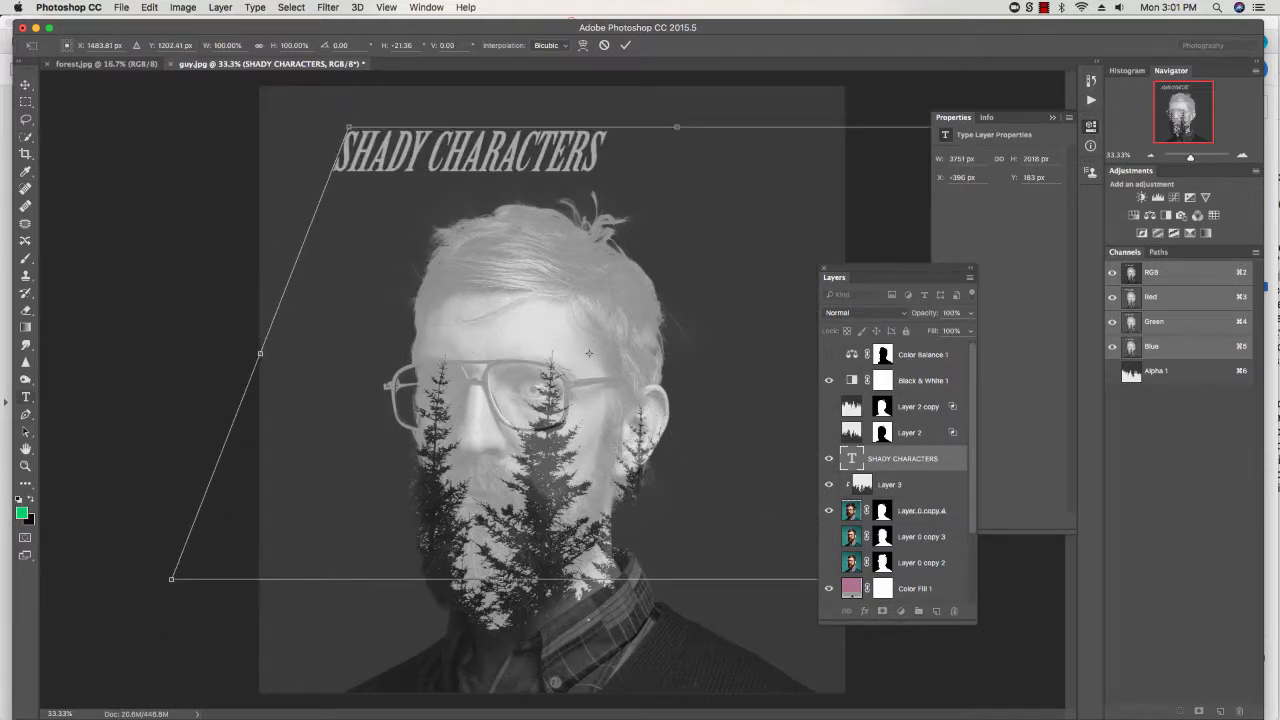
{"action": "key", "text": "v"}
{"action": "key", "text": "Return"}
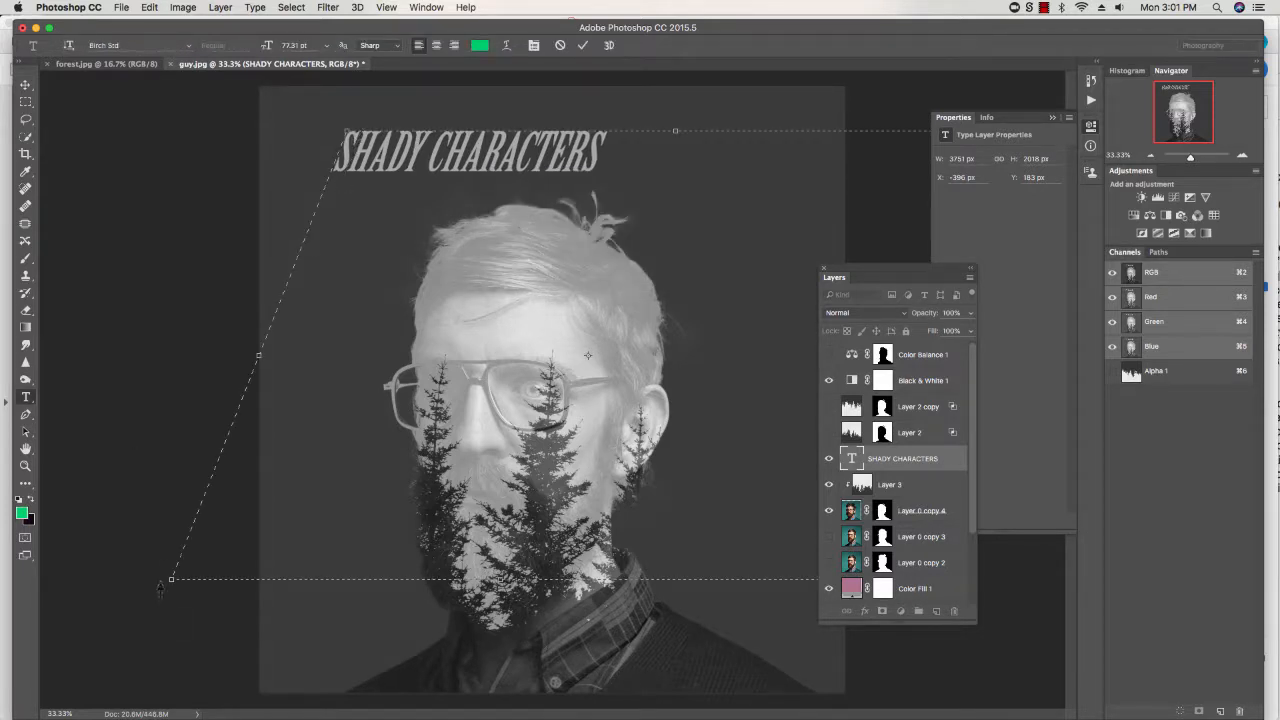
Step: Shrink the text box to fit the slanted title and centre the title above the man's head
{"action": "left_click_drag", "start_coordinate": [174, 582], "coordinate": [320, 205]}
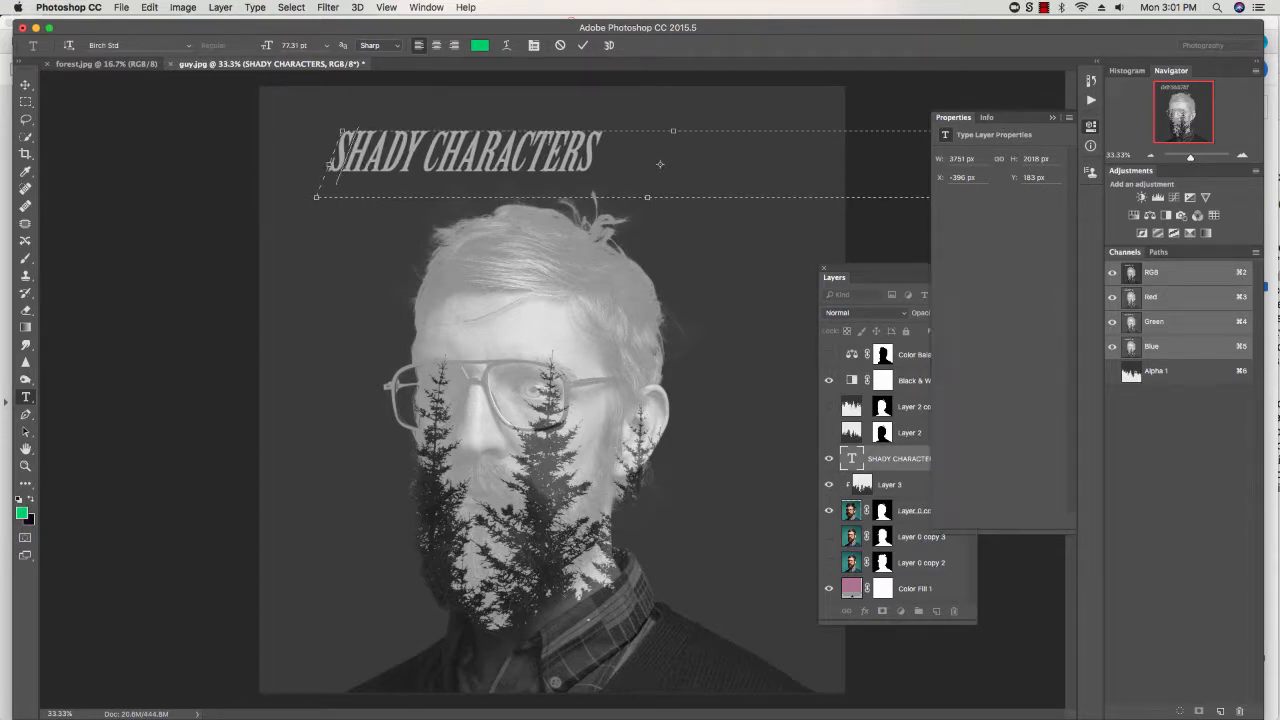
{"action": "left_click", "coordinate": [956, 118]}
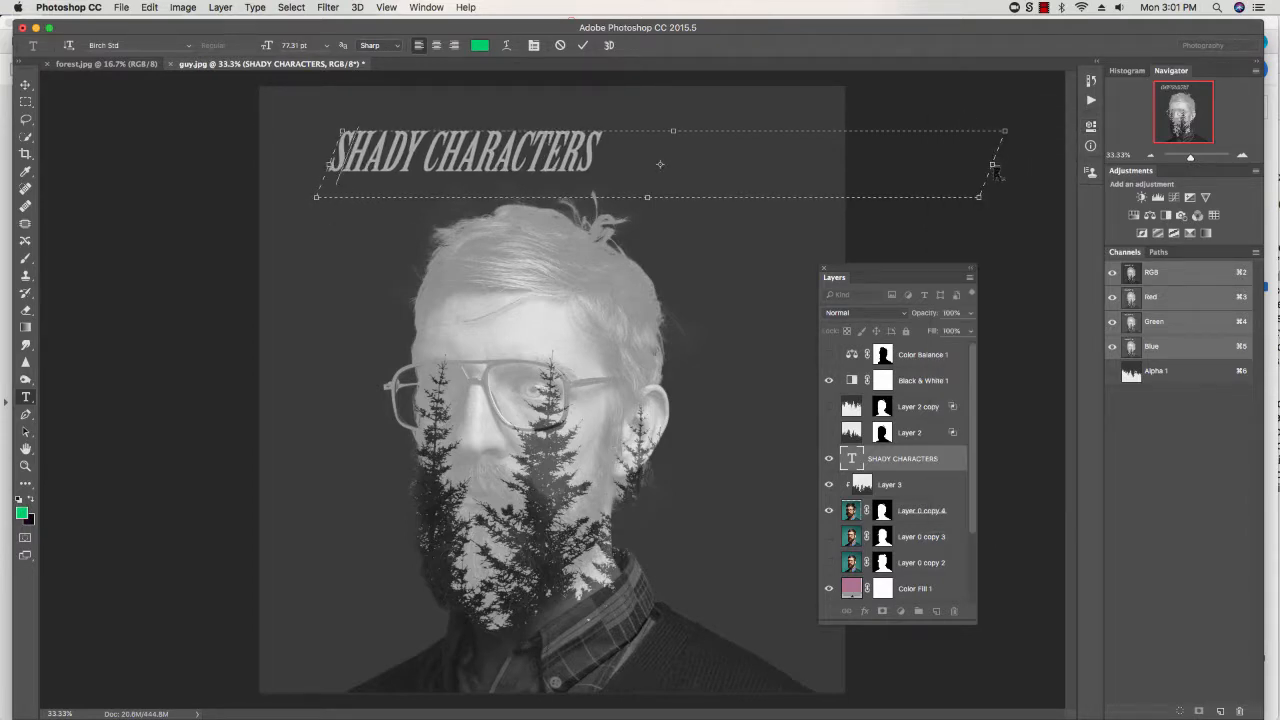
{"action": "left_click_drag", "start_coordinate": [993, 165], "coordinate": [748, 178]}
{"action": "left_click", "coordinate": [25, 85]}
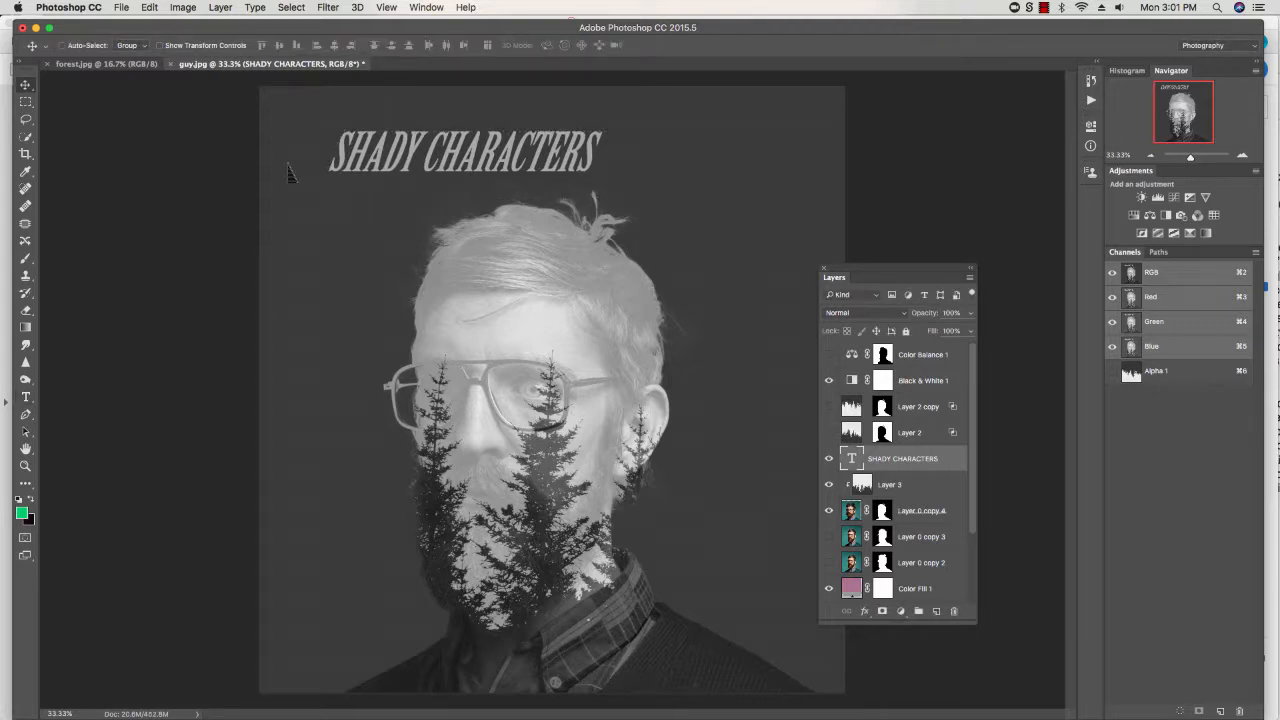
{"action": "left_click_drag", "start_coordinate": [382, 174], "coordinate": [476, 177]}
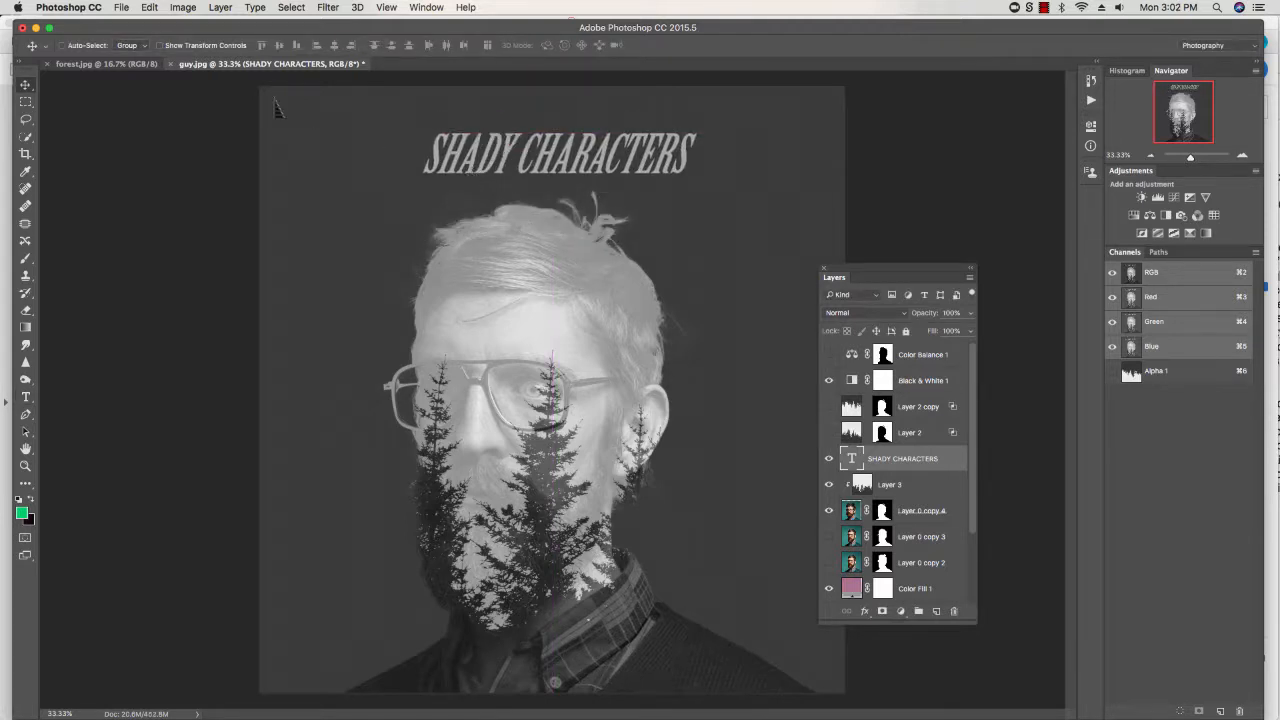
Step: Try skewing the SHADY CHARACTERS title about -19.1 degrees horizontally and slanting its right end downward
{"action": "left_click", "coordinate": [149, 7]}
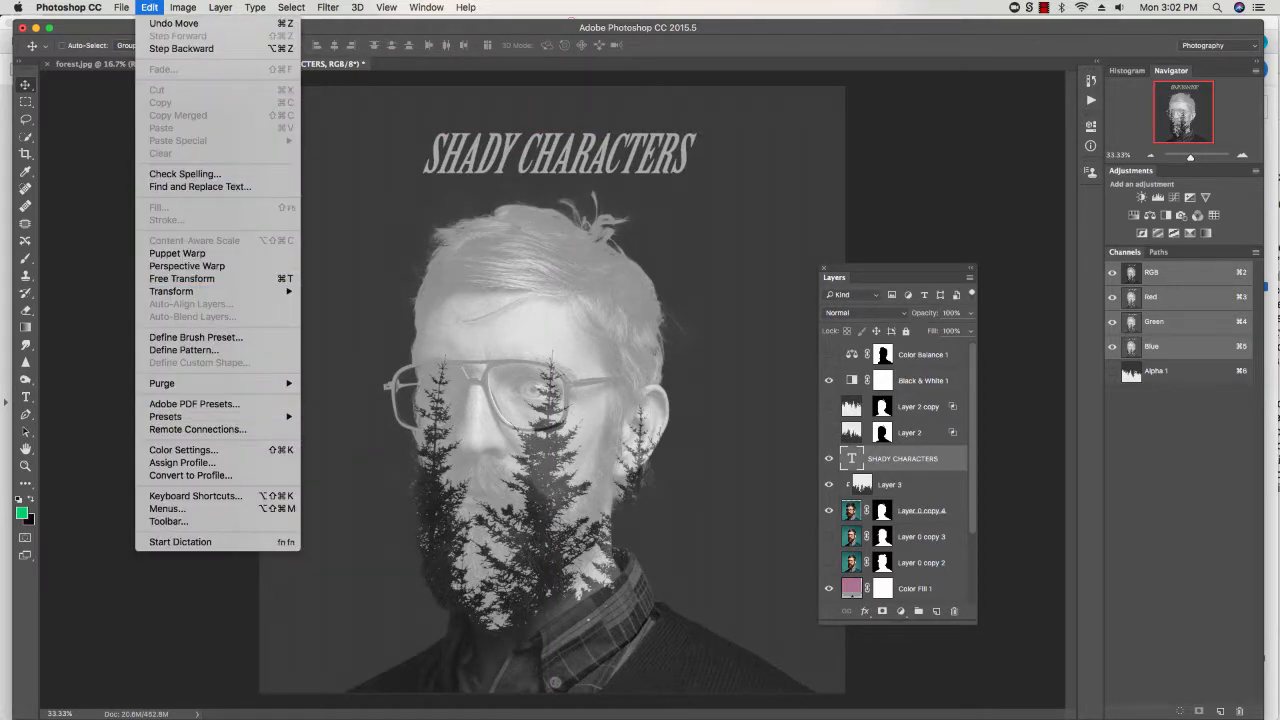
{"action": "mouse_move", "coordinate": [200, 291]}
{"action": "left_click", "coordinate": [330, 337]}
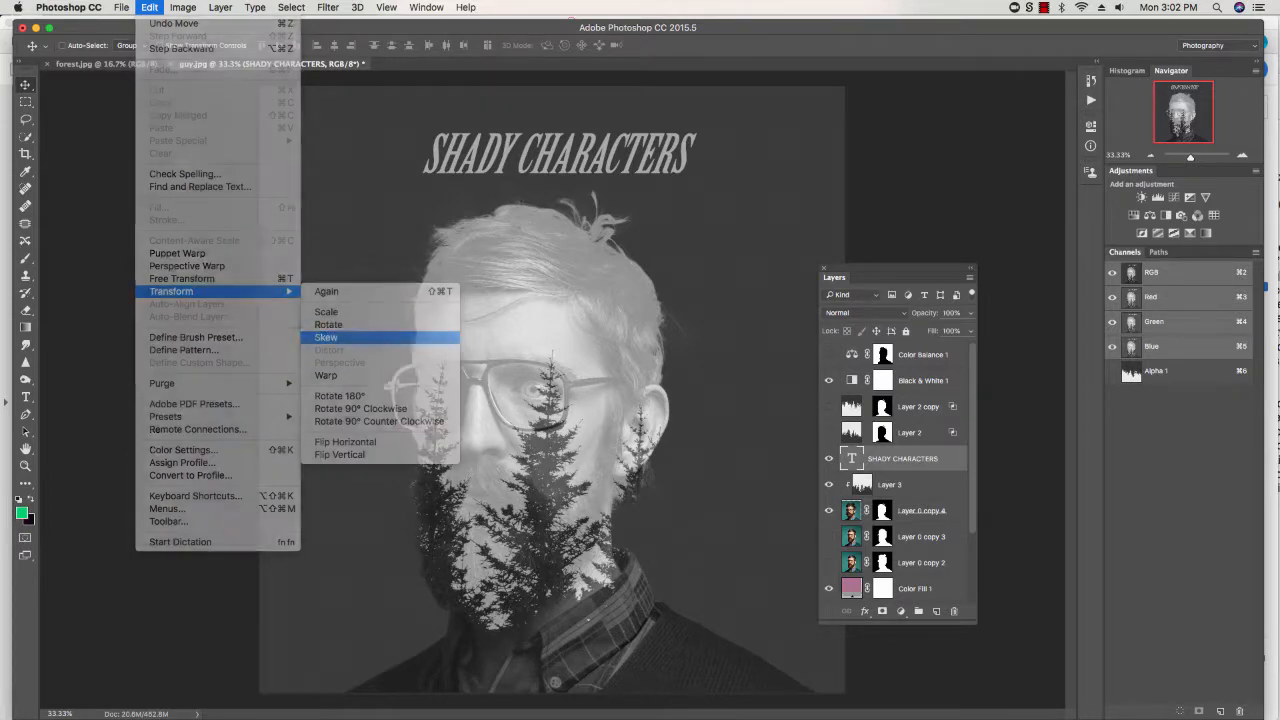
{"action": "left_click_drag", "start_coordinate": [415, 214], "coordinate": [393, 229]}
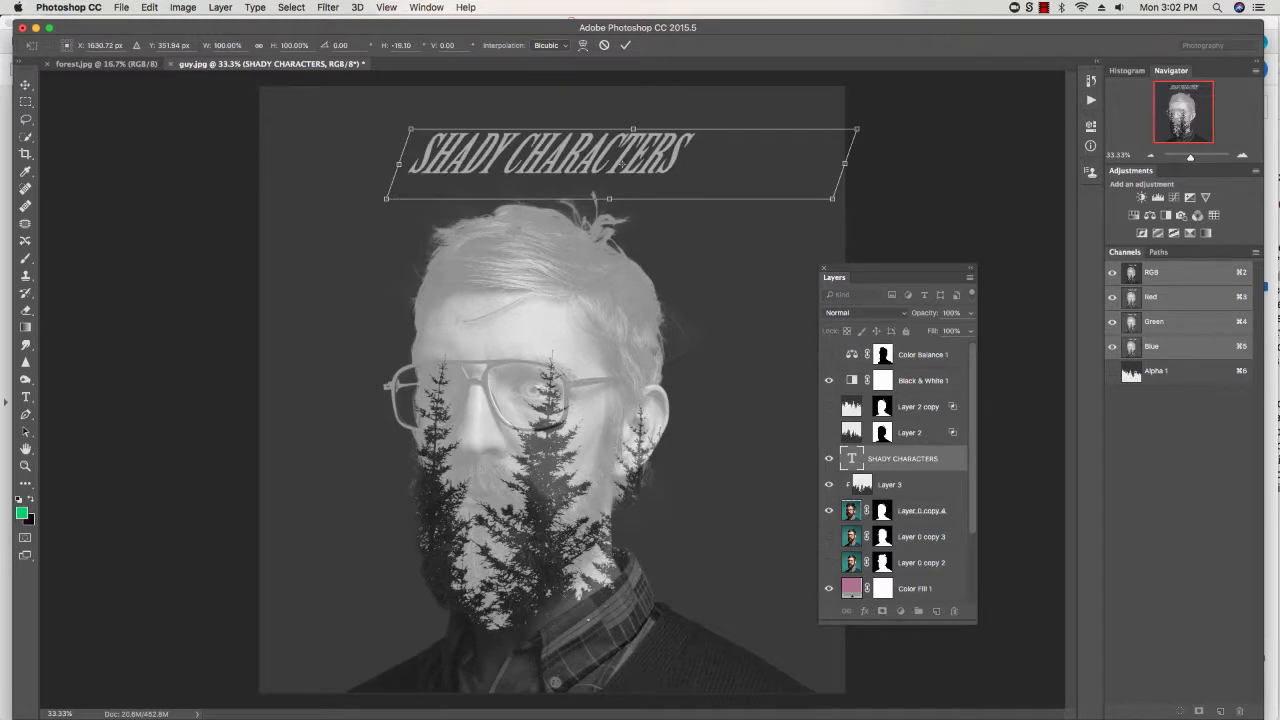
{"action": "left_click_drag", "start_coordinate": [842, 212], "coordinate": [770, 254]}
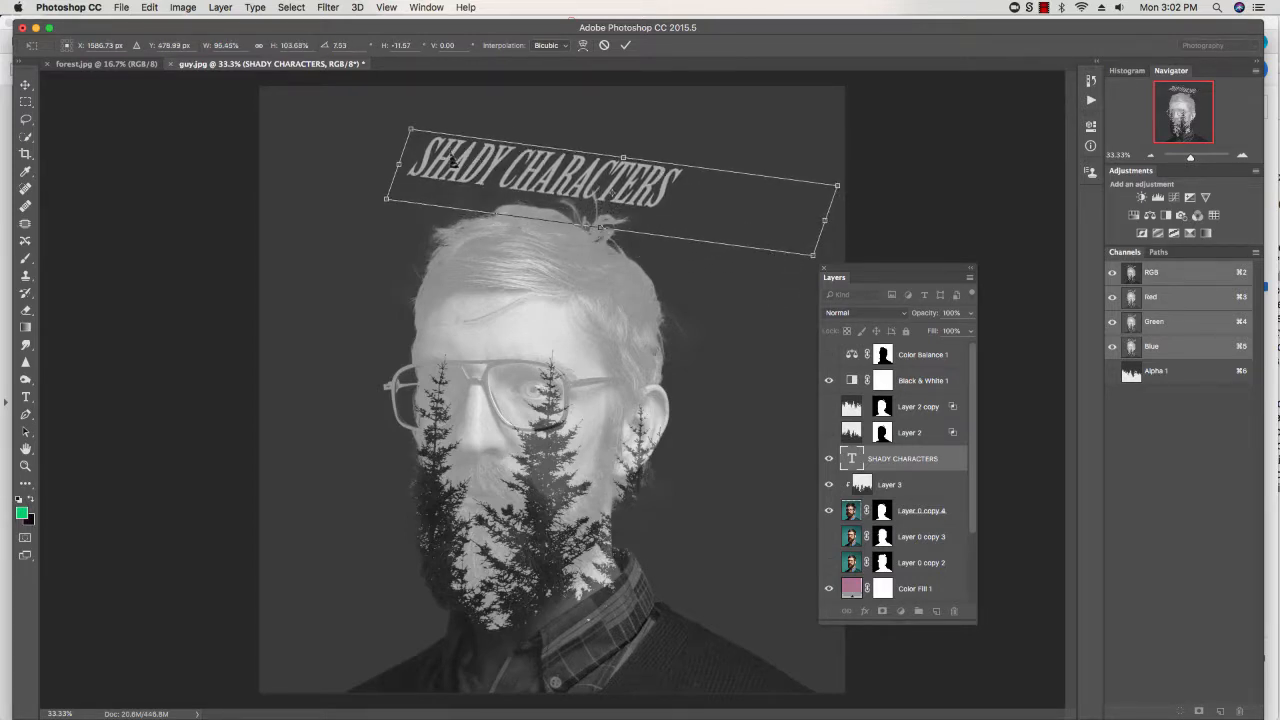
Step: Try flipping the skewed title vertically and stretching it into a flattened cast-shadow shape, and cancel the transform
{"action": "left_click", "coordinate": [149, 7]}
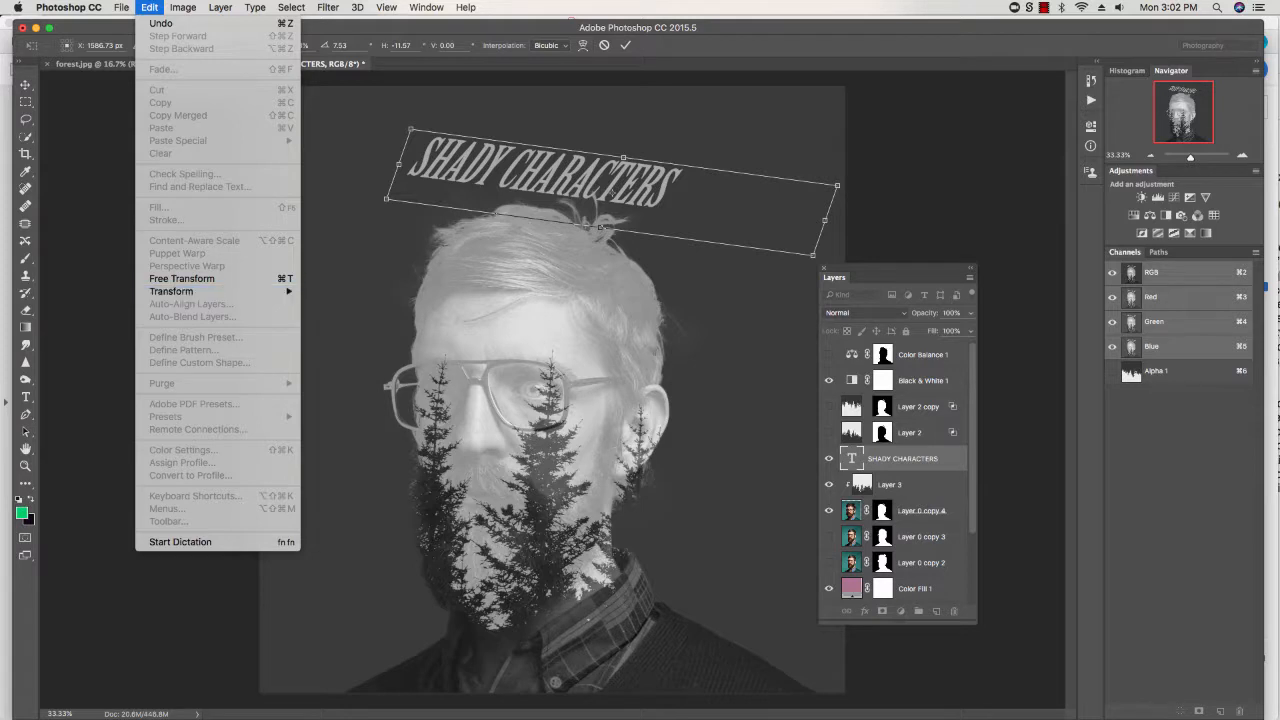
{"action": "mouse_move", "coordinate": [200, 291]}
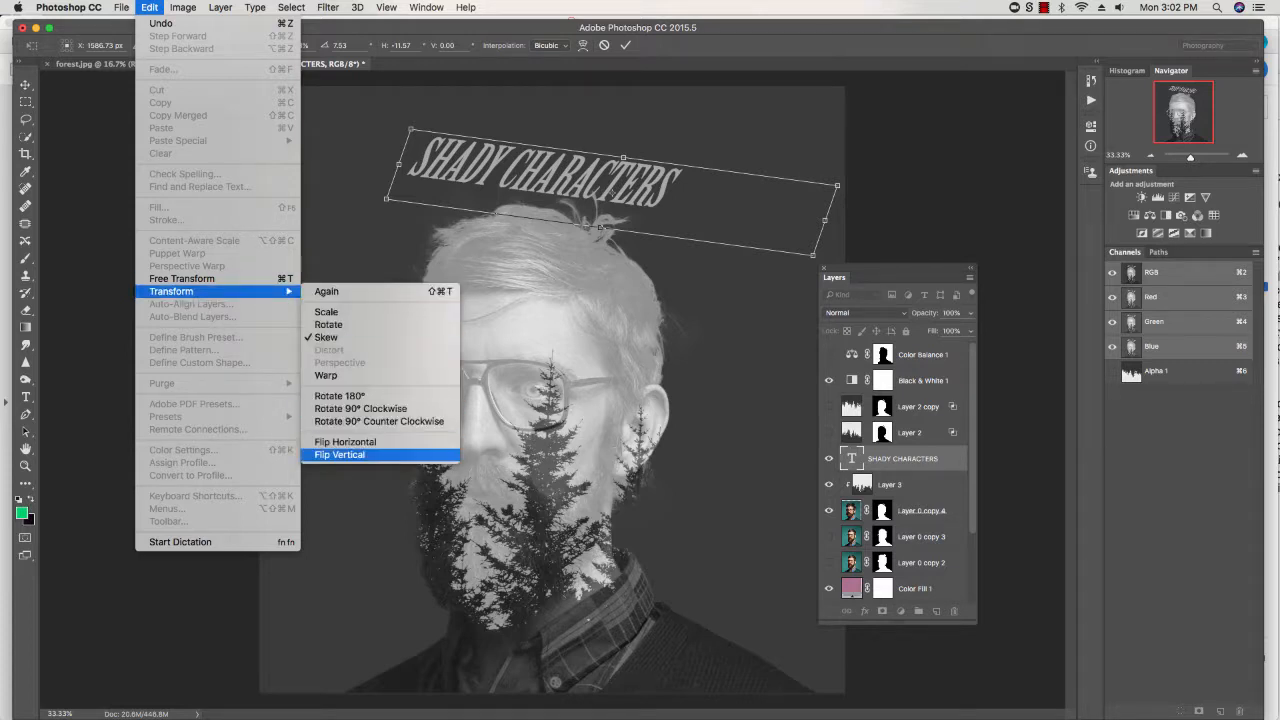
{"action": "left_click", "coordinate": [340, 454]}
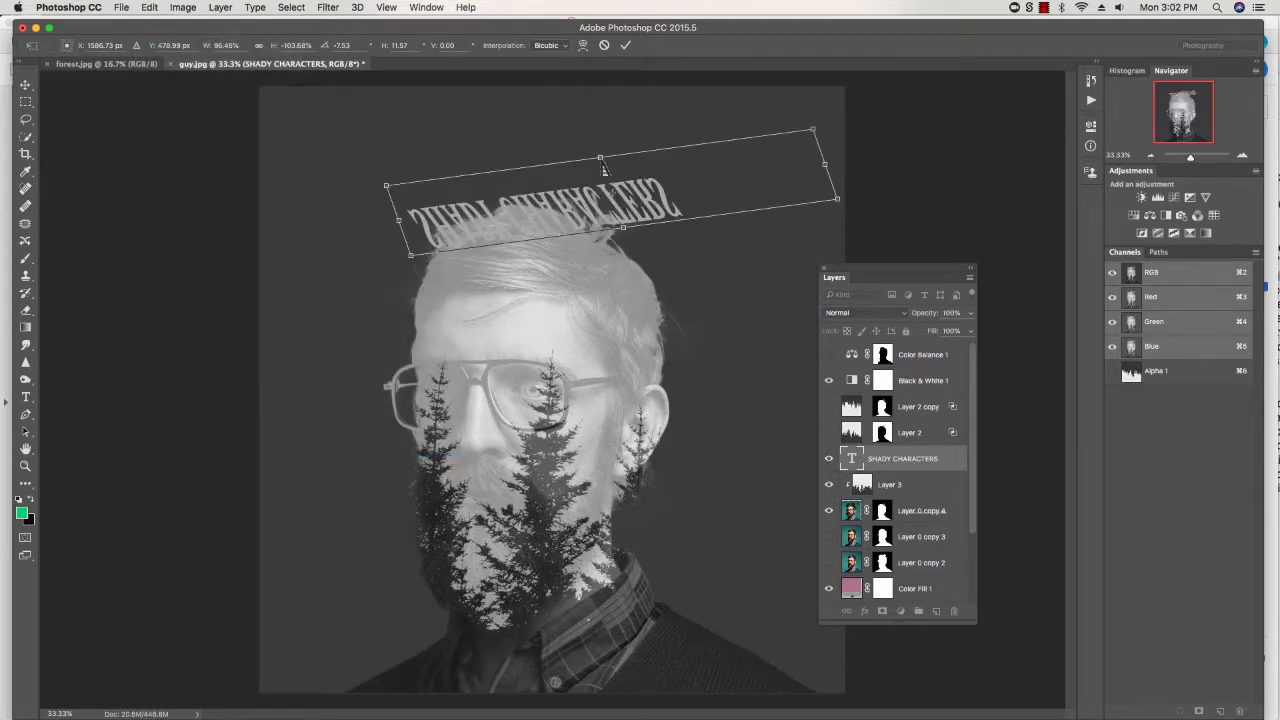
{"action": "left_click_drag", "start_coordinate": [602, 162], "coordinate": [475, 350]}
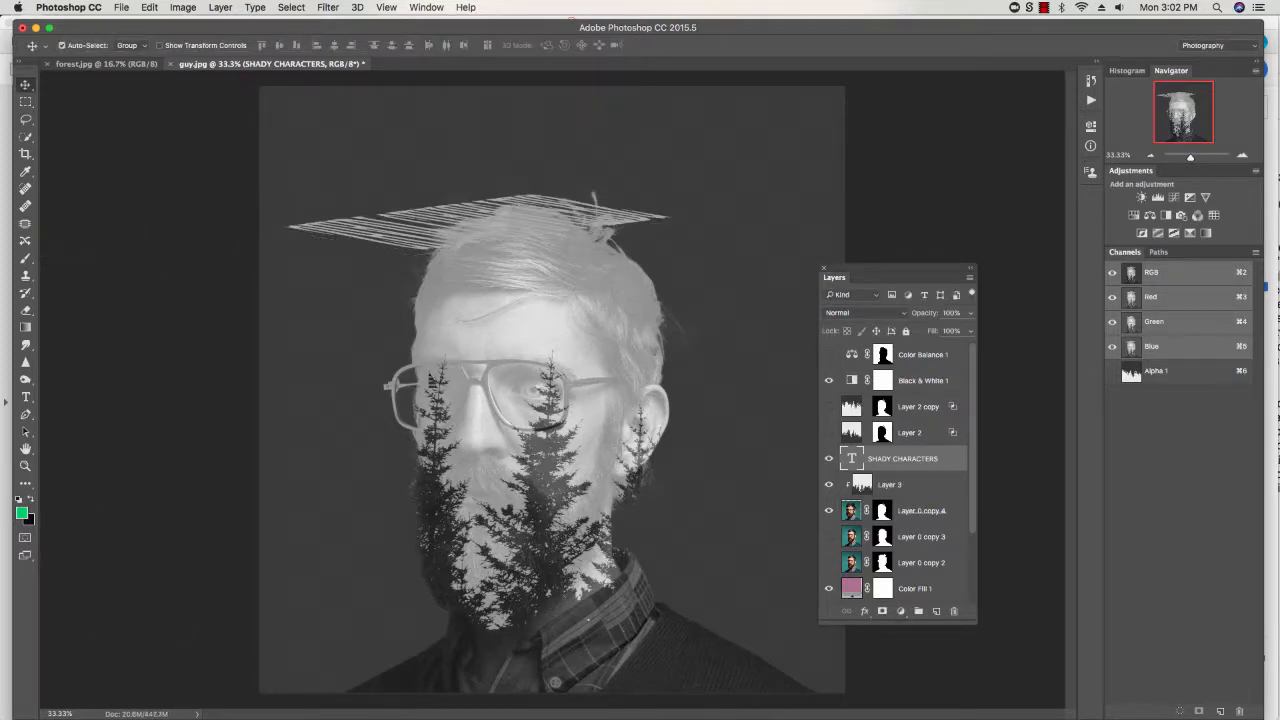
{"action": "key", "text": "Escape"}
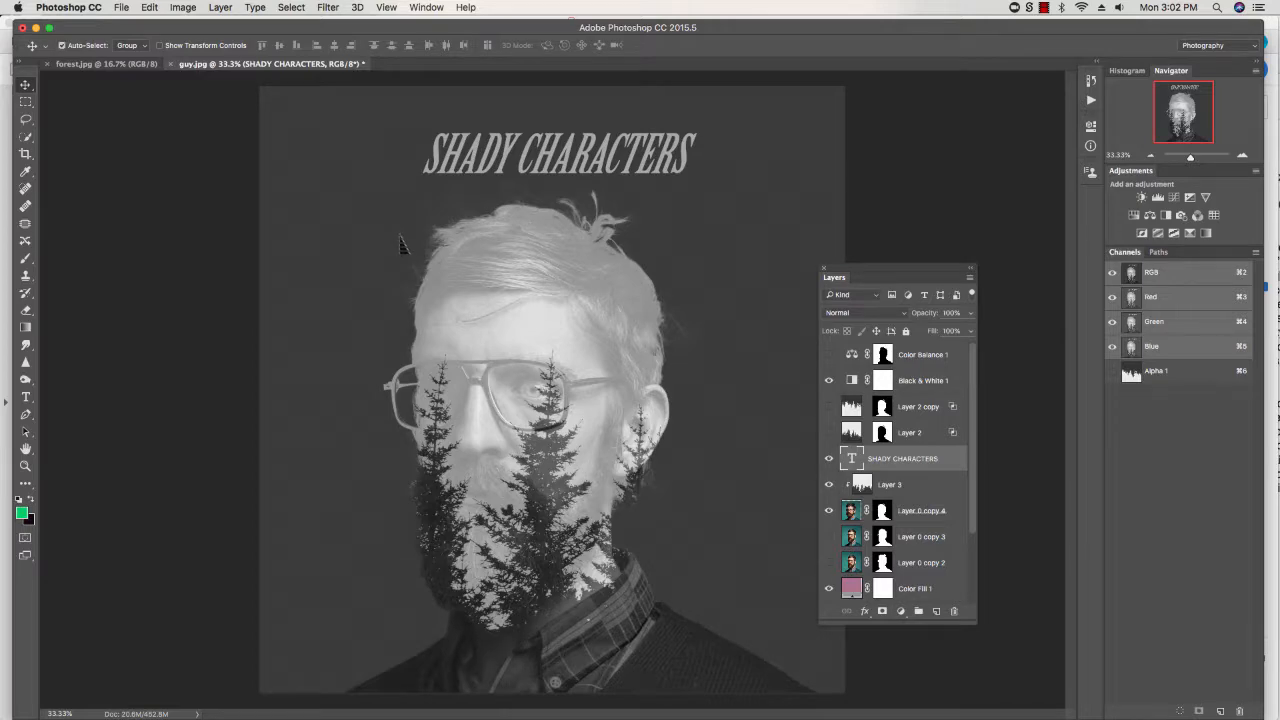
Step: Check the Colour Overlay page of the class PDF in Acrobat, and add a Color Overlay to the SHADY CHARACTERS layer in Photoshop
{"action": "key", "text": "super+Tab"}
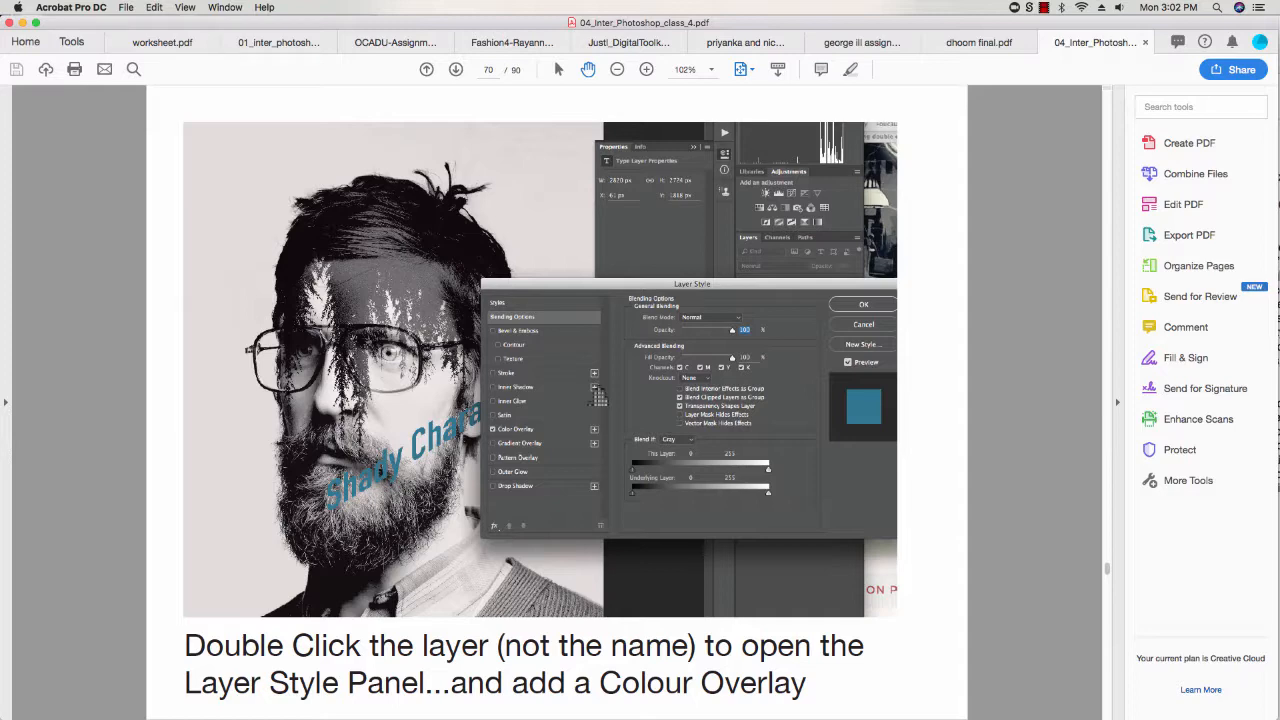
{"action": "key", "text": "super+Tab"}
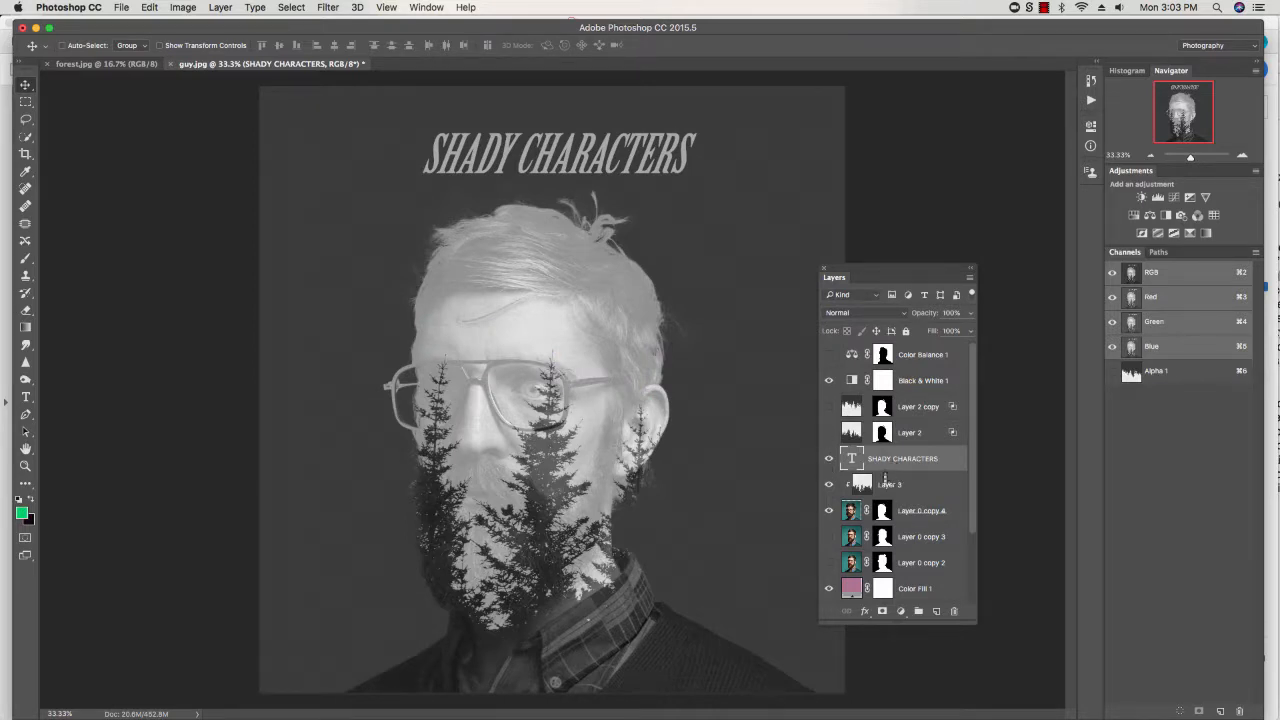
{"action": "left_click", "coordinate": [865, 611]}
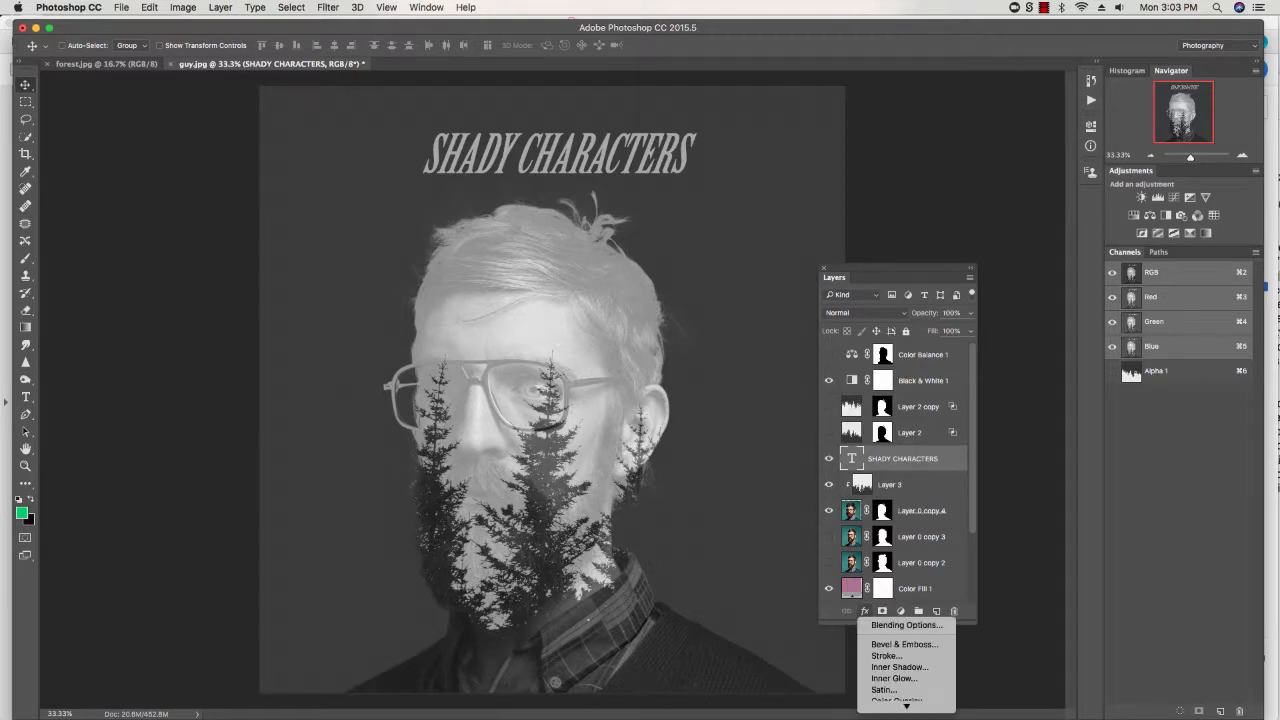
{"action": "mouse_move", "coordinate": [906, 706]}
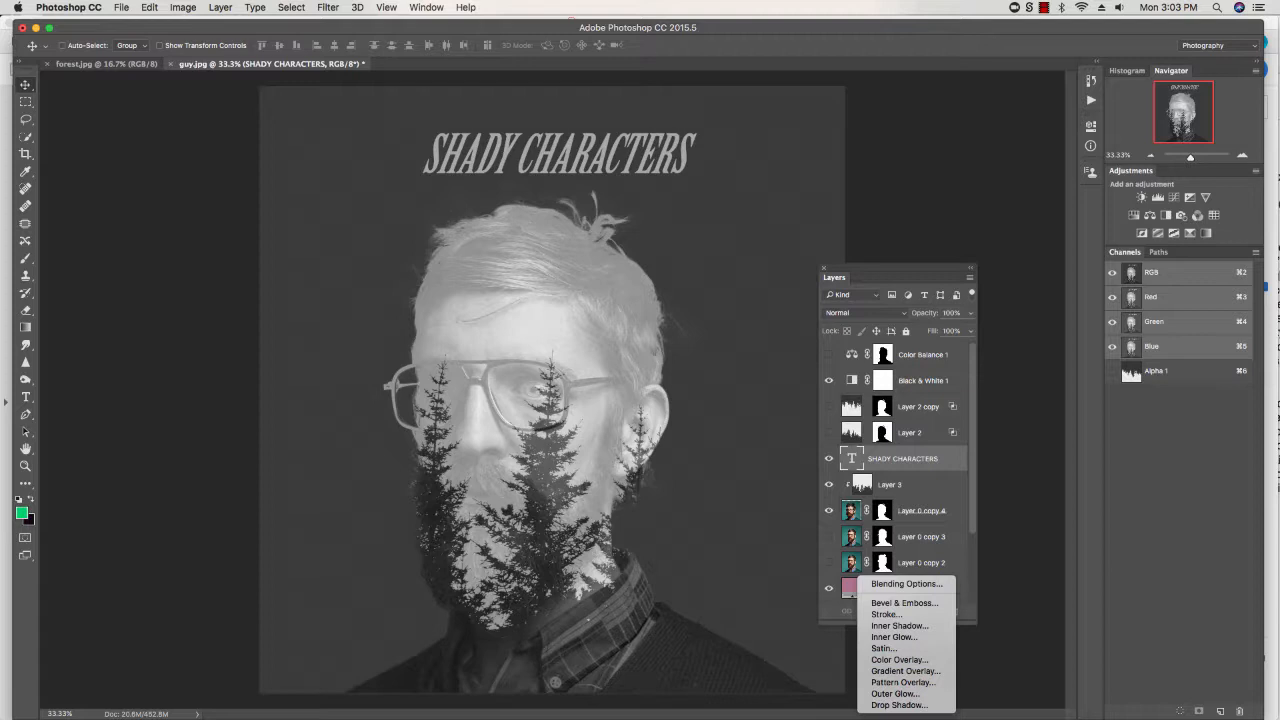
{"action": "left_click", "coordinate": [956, 470]}
{"action": "double_click", "coordinate": [956, 470]}
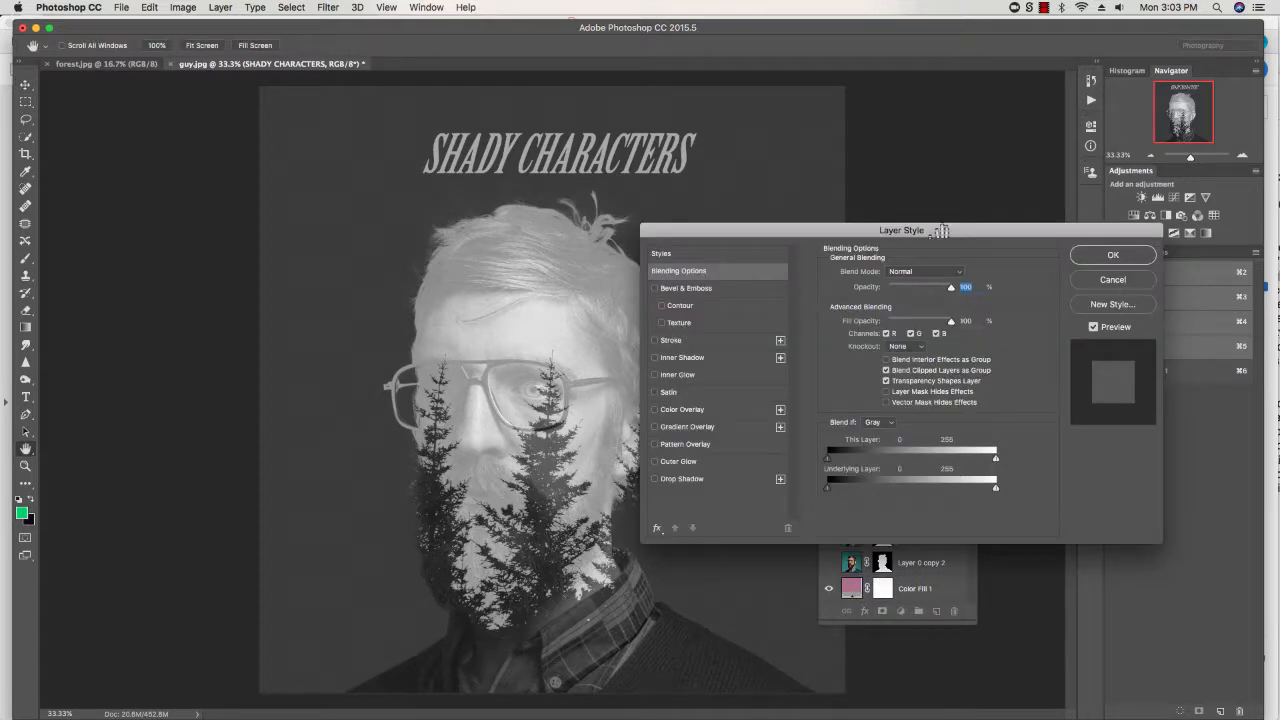
{"action": "left_click_drag", "start_coordinate": [946, 240], "coordinate": [507, 326]}
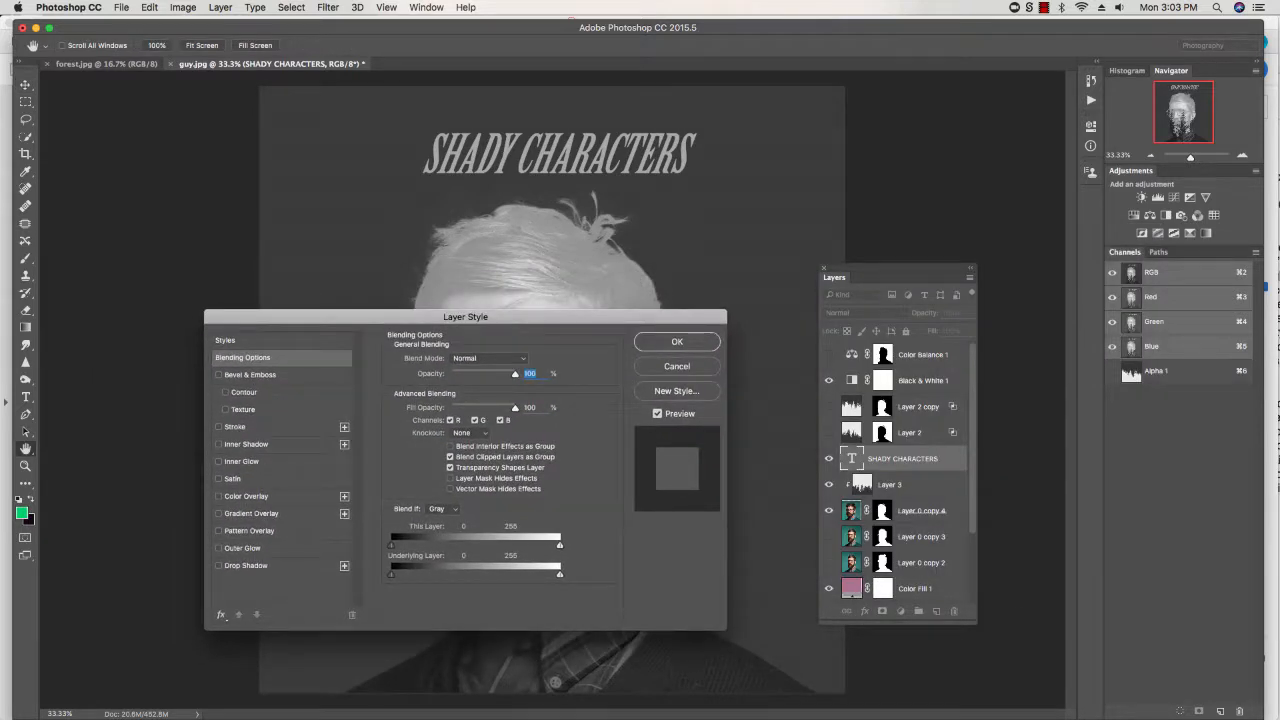
{"action": "left_click", "coordinate": [218, 496]}
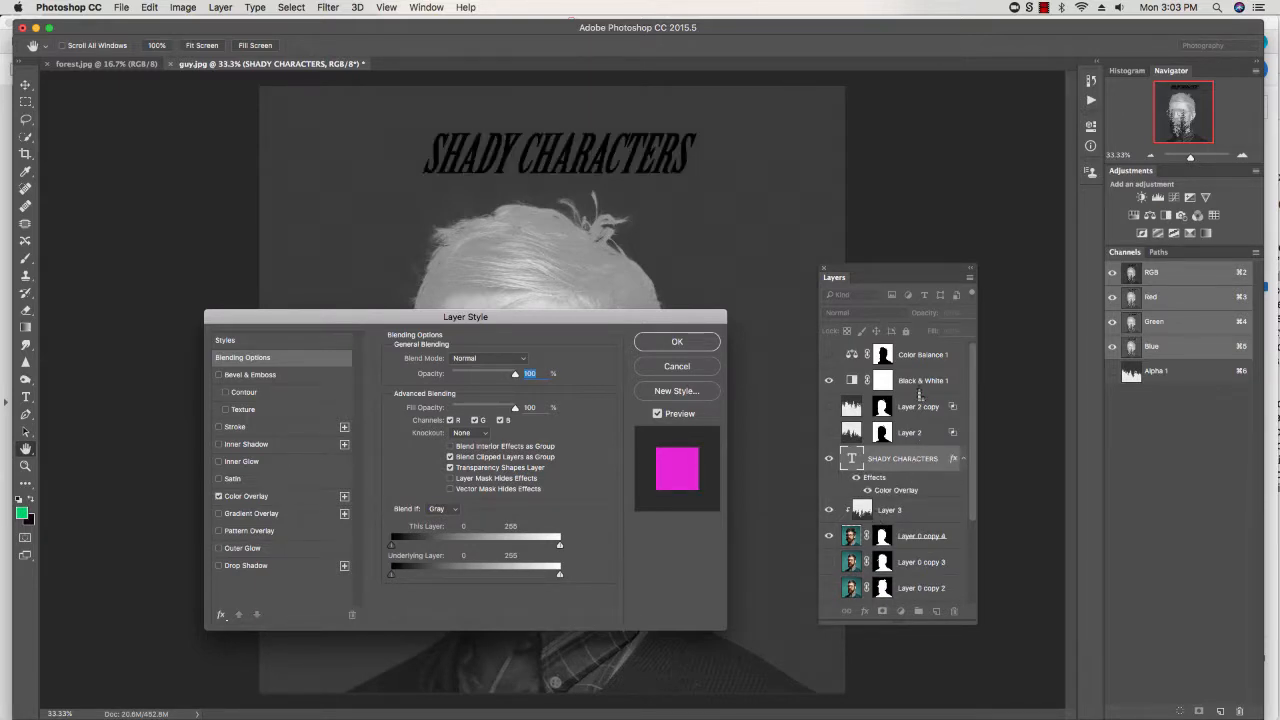
{"action": "key", "text": "Return"}
Step: Move the SHADY CHARACTERS layer to the top of the layer stack and set its Color Overlay to orange #e87610
{"action": "left_click_drag", "start_coordinate": [900, 477], "coordinate": [893, 358]}
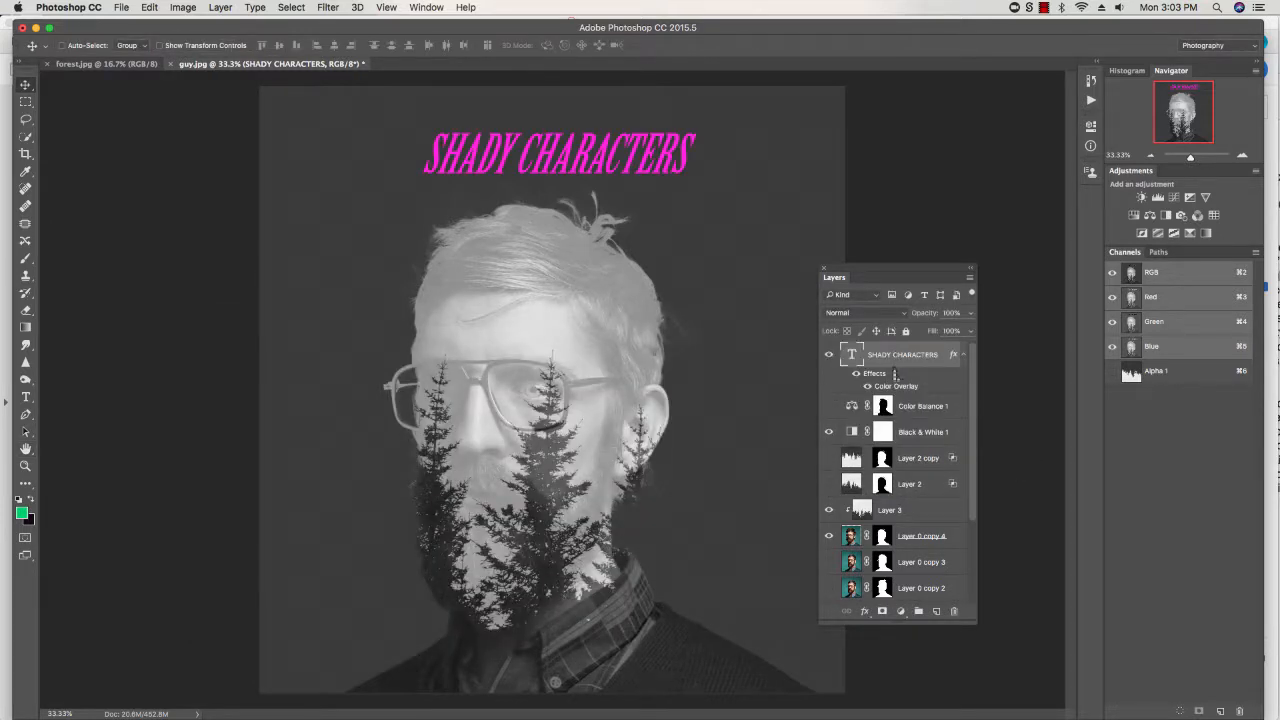
{"action": "double_click", "coordinate": [913, 389]}
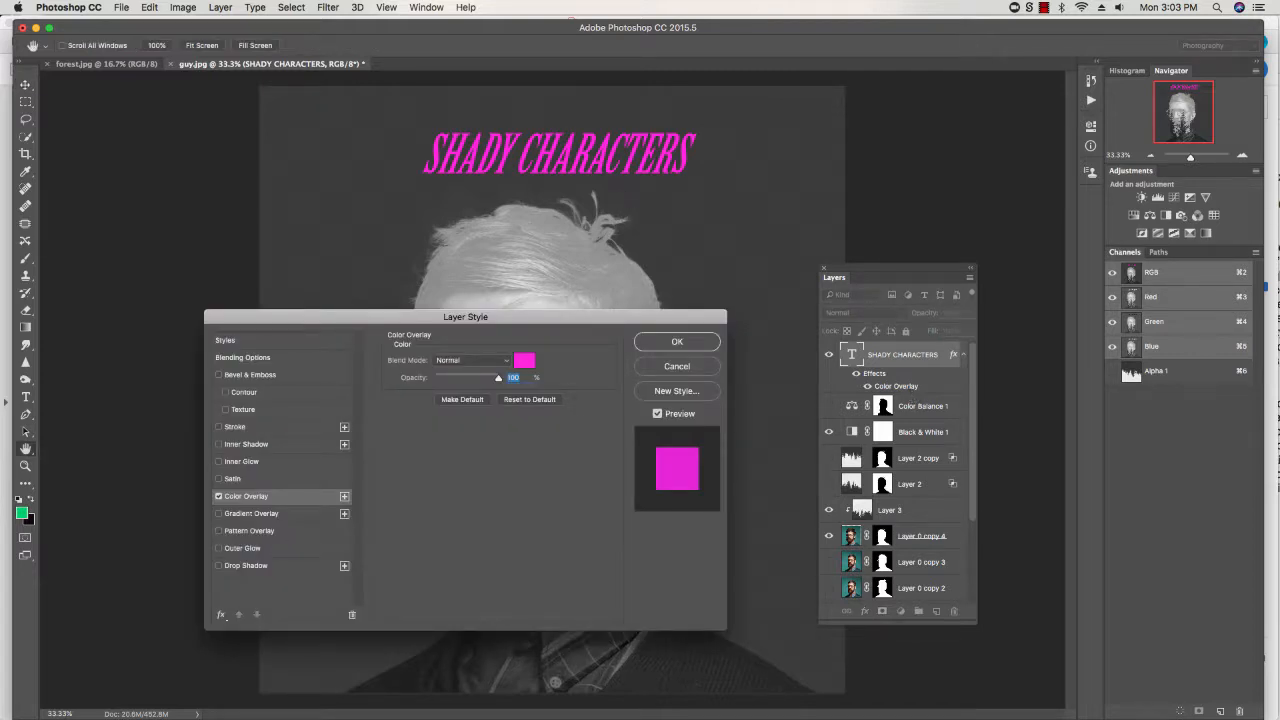
{"action": "left_click", "coordinate": [524, 360]}
{"action": "left_click_drag", "start_coordinate": [1073, 390], "coordinate": [1073, 521]}
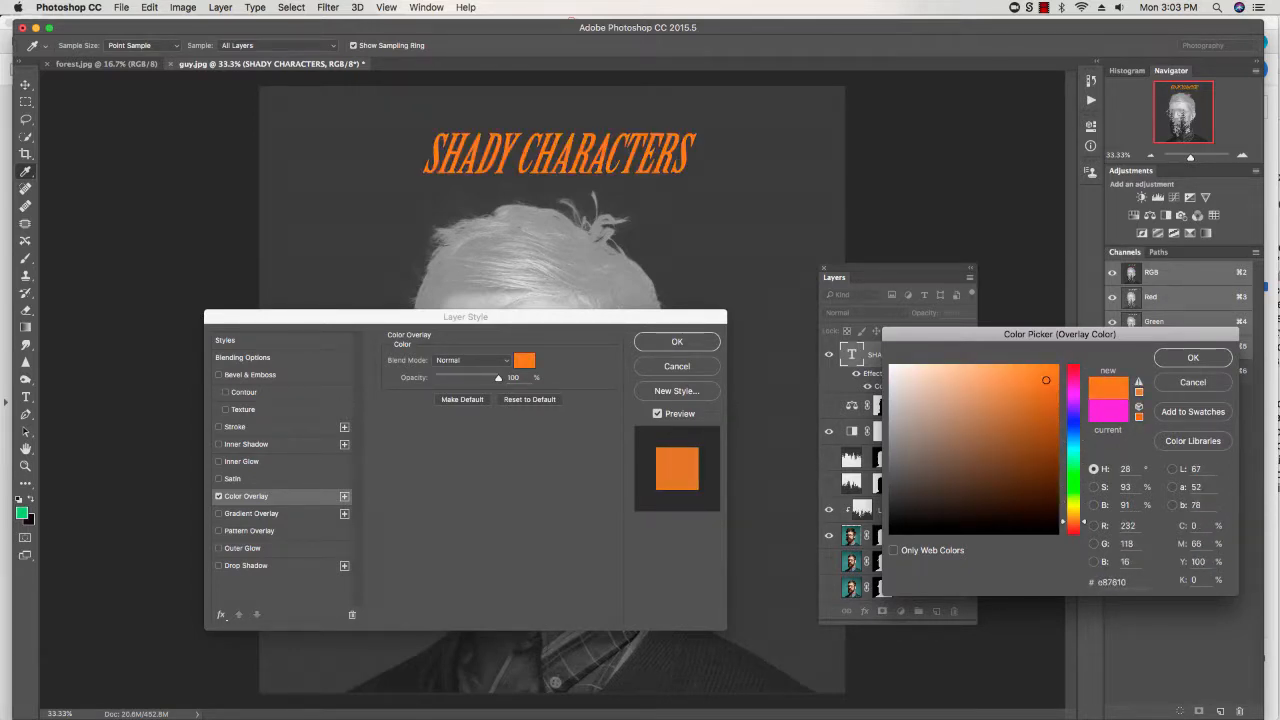
{"action": "left_click", "coordinate": [1190, 358]}
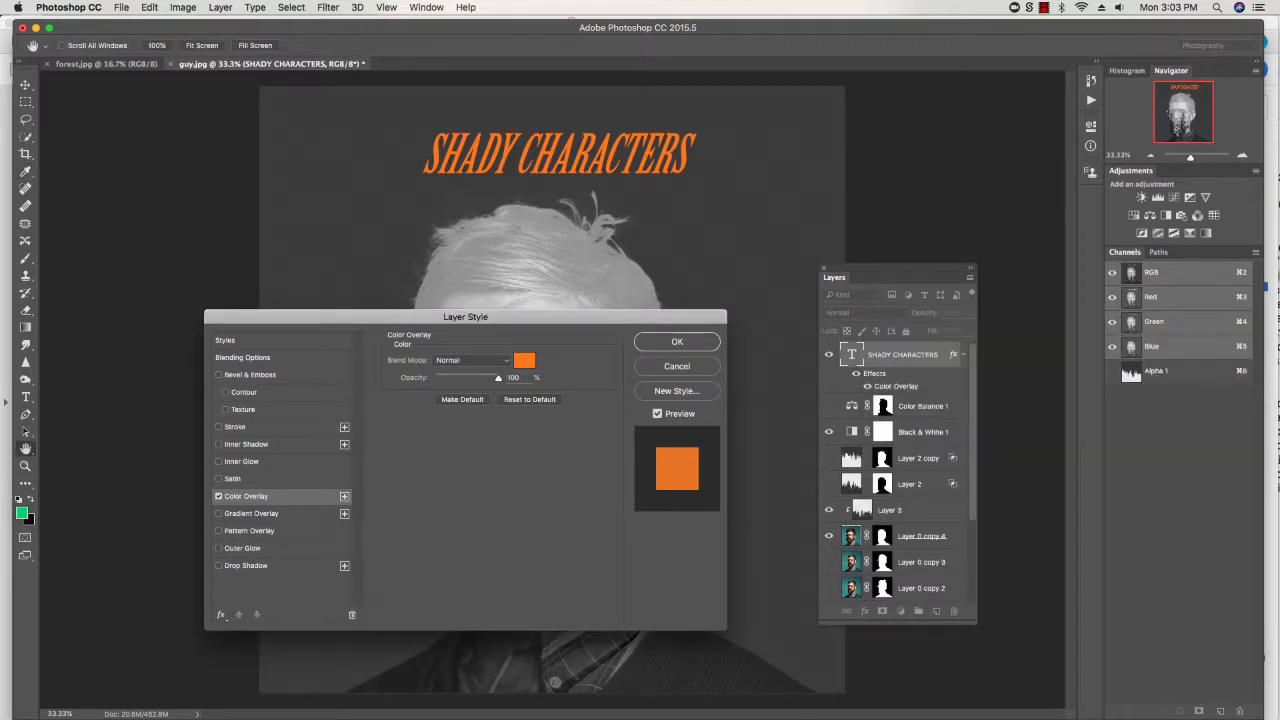
{"action": "left_click", "coordinate": [677, 341]}
Step: Switch to Acrobat and page through the class PDF to page 76 for the stroke, colour and drop shadow style examples
{"action": "key", "text": "super+Tab"}
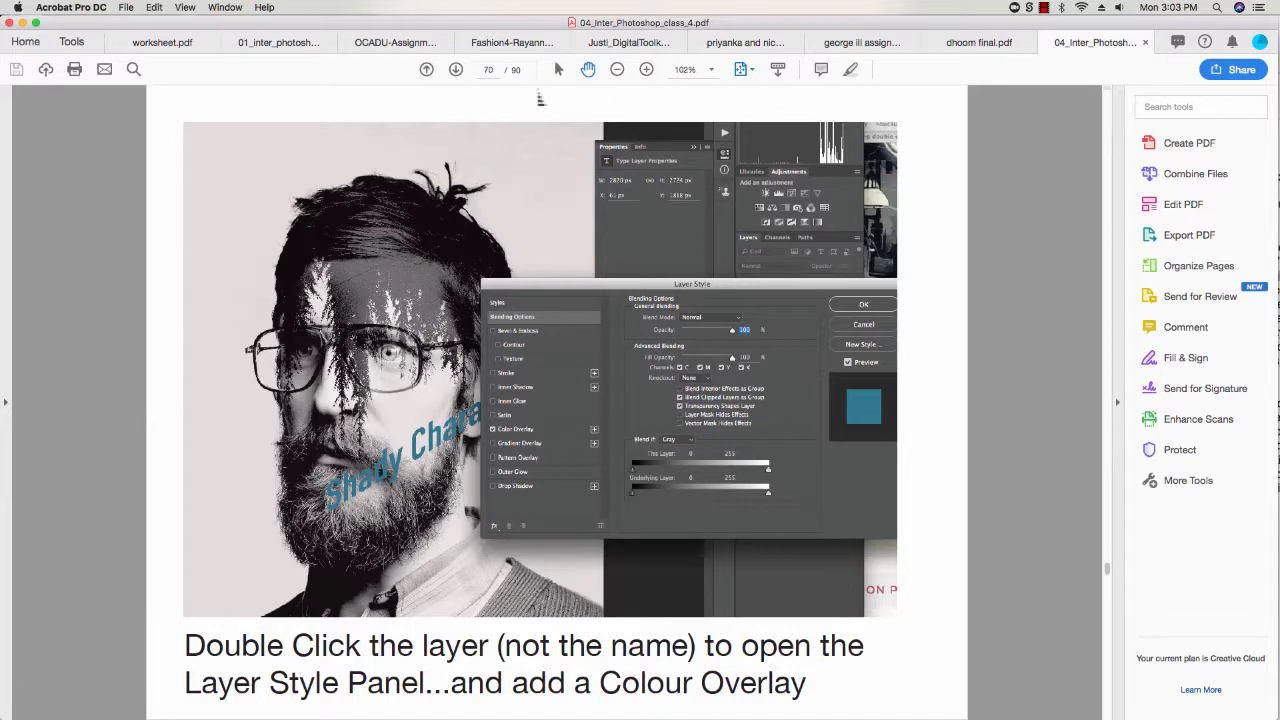
{"action": "left_click", "coordinate": [455, 70]}
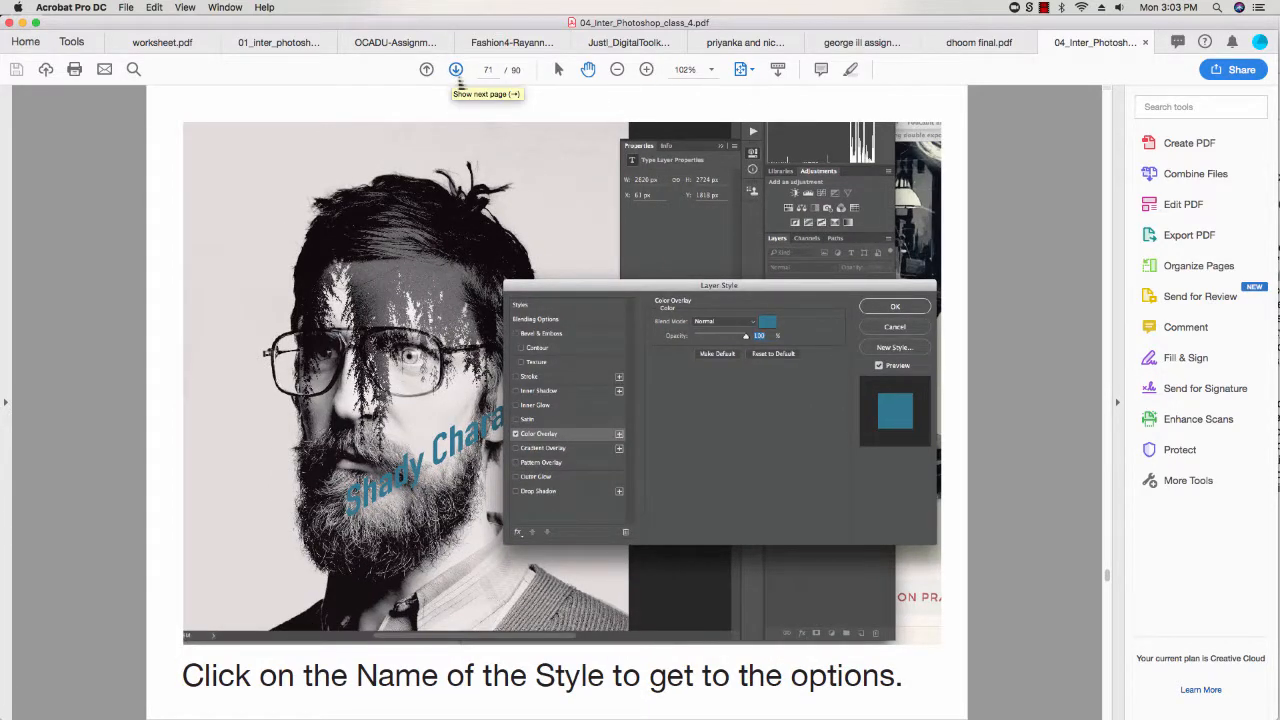
{"action": "left_click", "coordinate": [458, 79]}
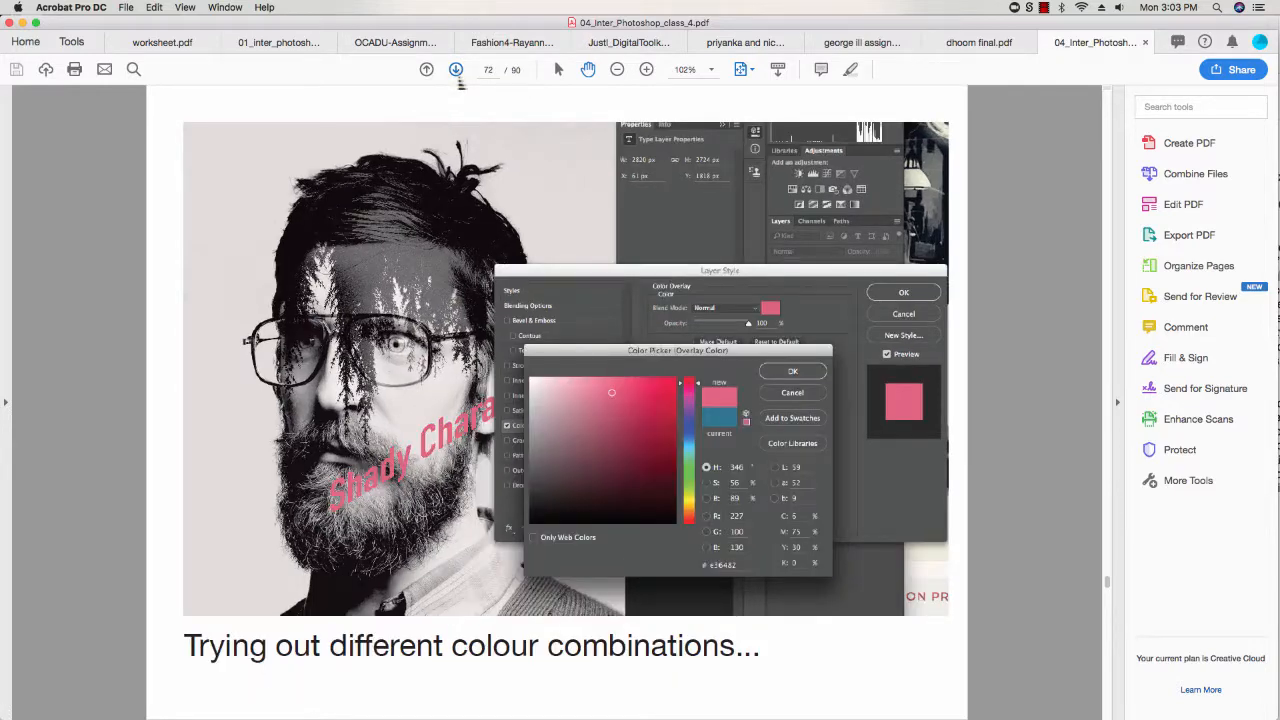
{"action": "left_click", "coordinate": [457, 79]}
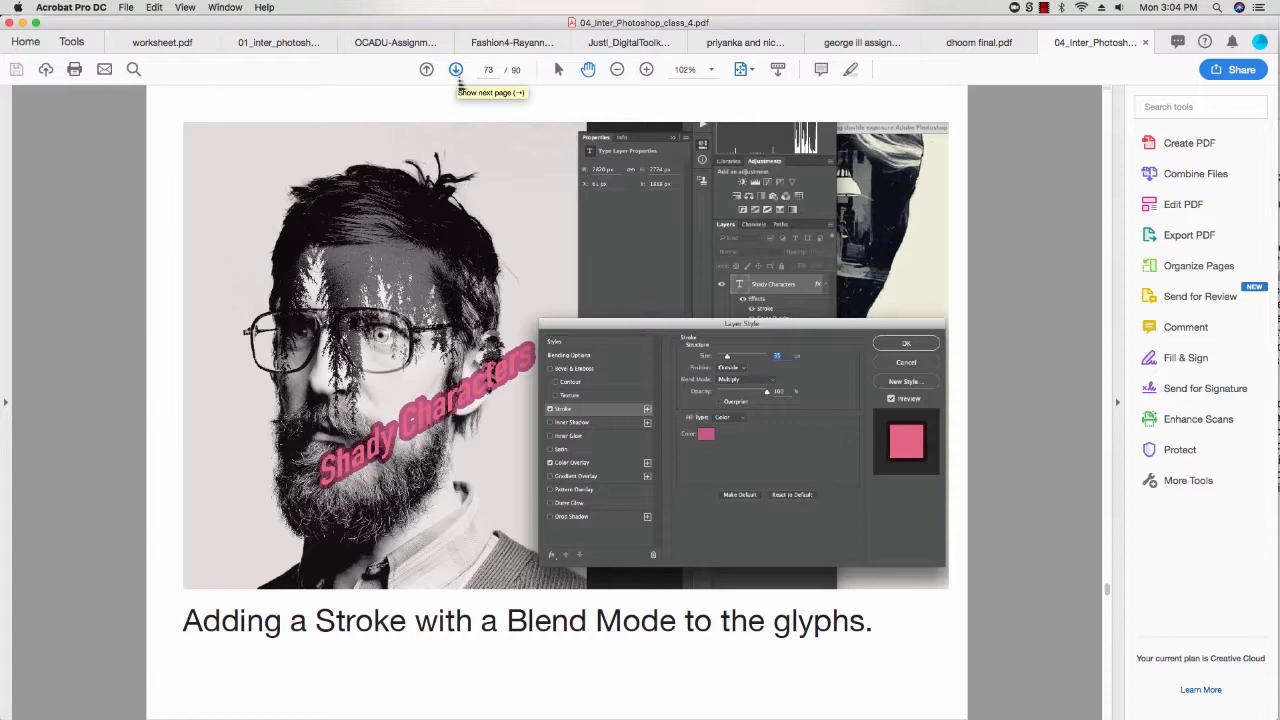
{"action": "left_click", "coordinate": [456, 70]}
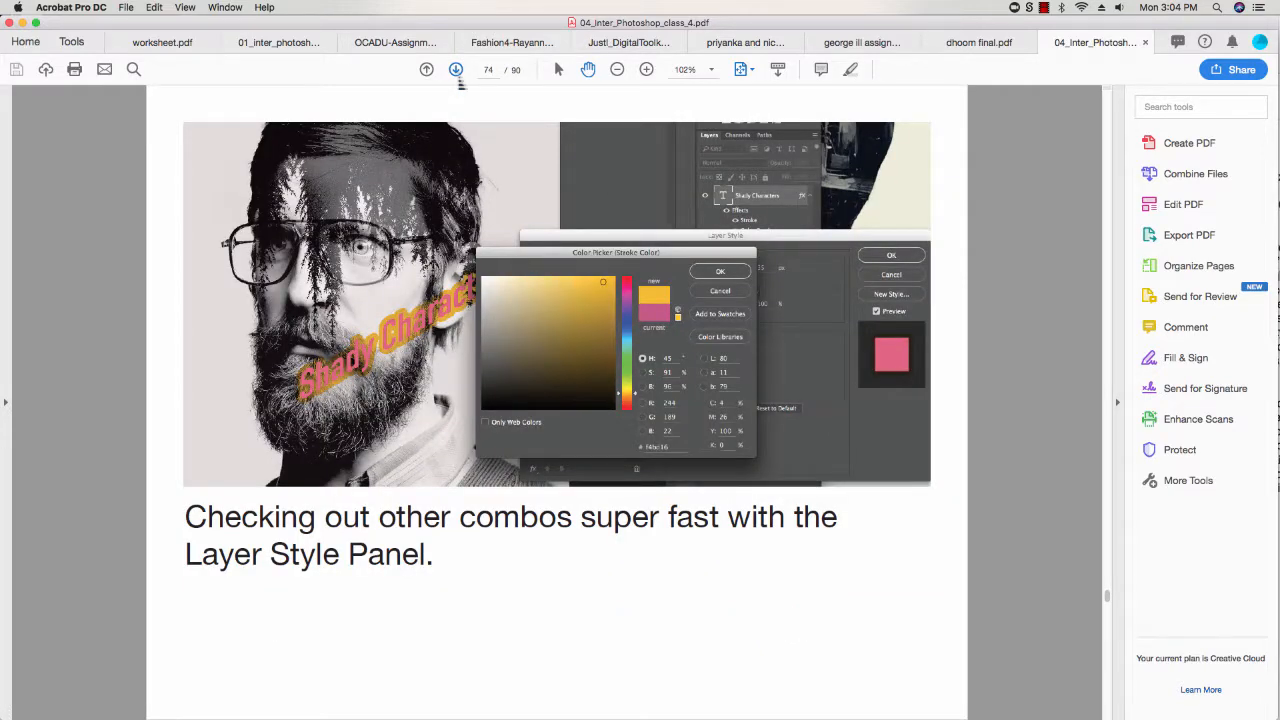
{"action": "left_click", "coordinate": [456, 70]}
{"action": "left_click", "coordinate": [456, 70]}
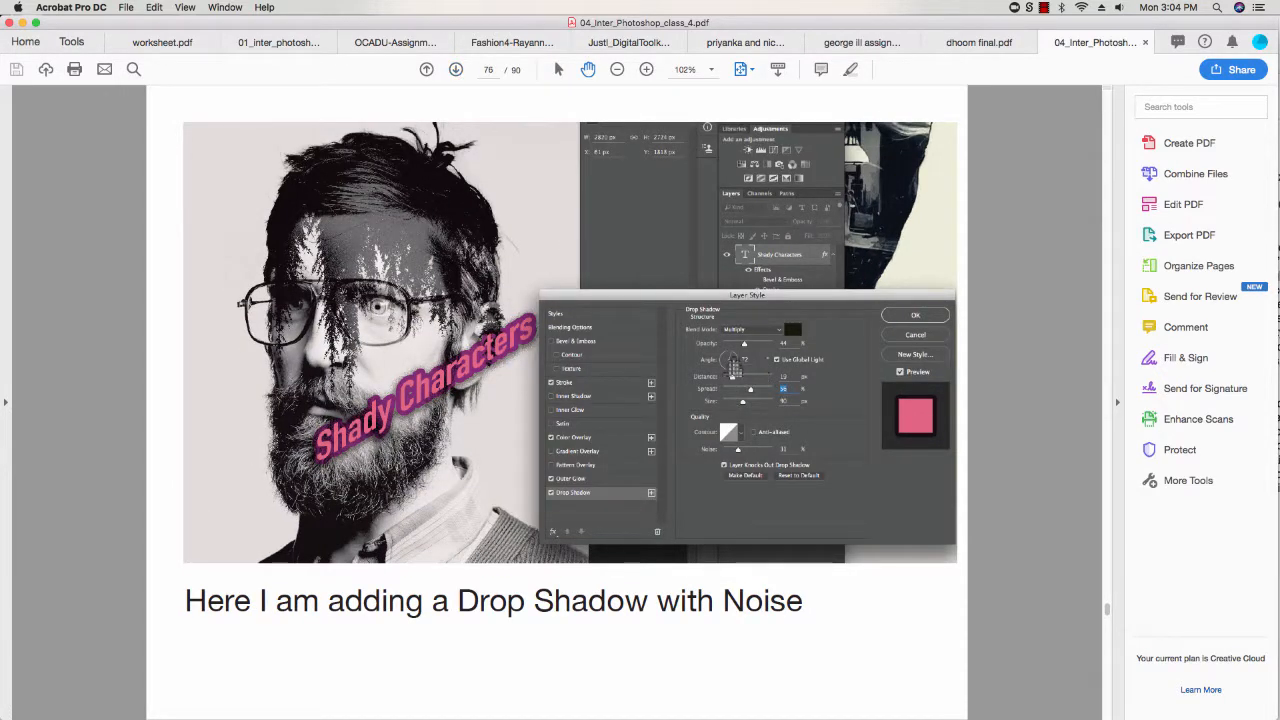
Step: Return to Photoshop and add a Stroke effect to the SHADY CHARACTERS layer in a dark olive yellow
{"action": "key", "text": "super+Tab"}
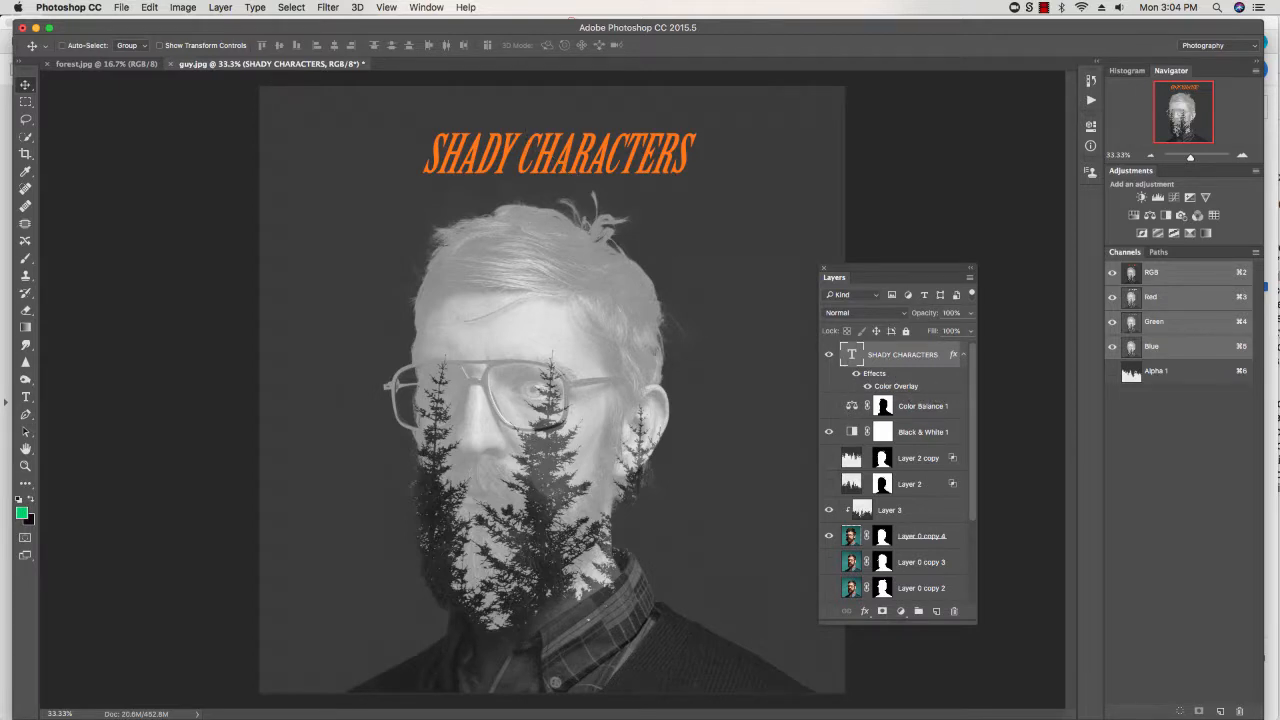
{"action": "double_click", "coordinate": [940, 390]}
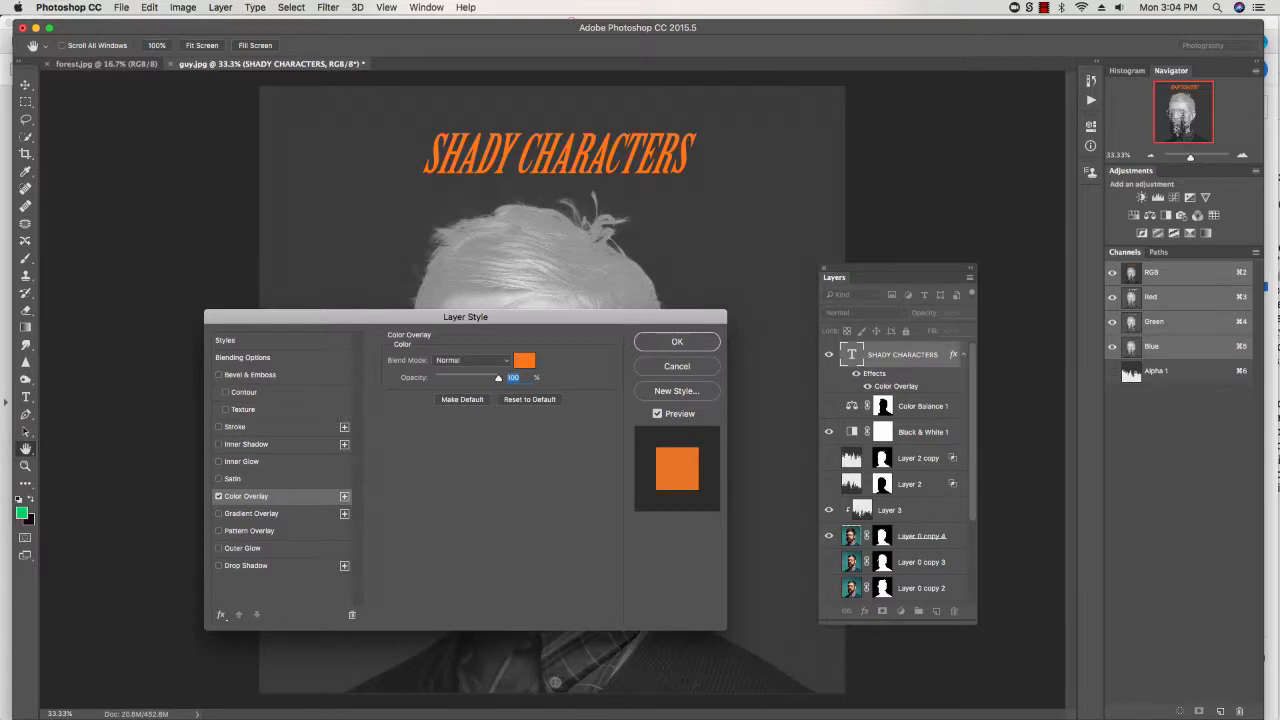
{"action": "left_click", "coordinate": [219, 427]}
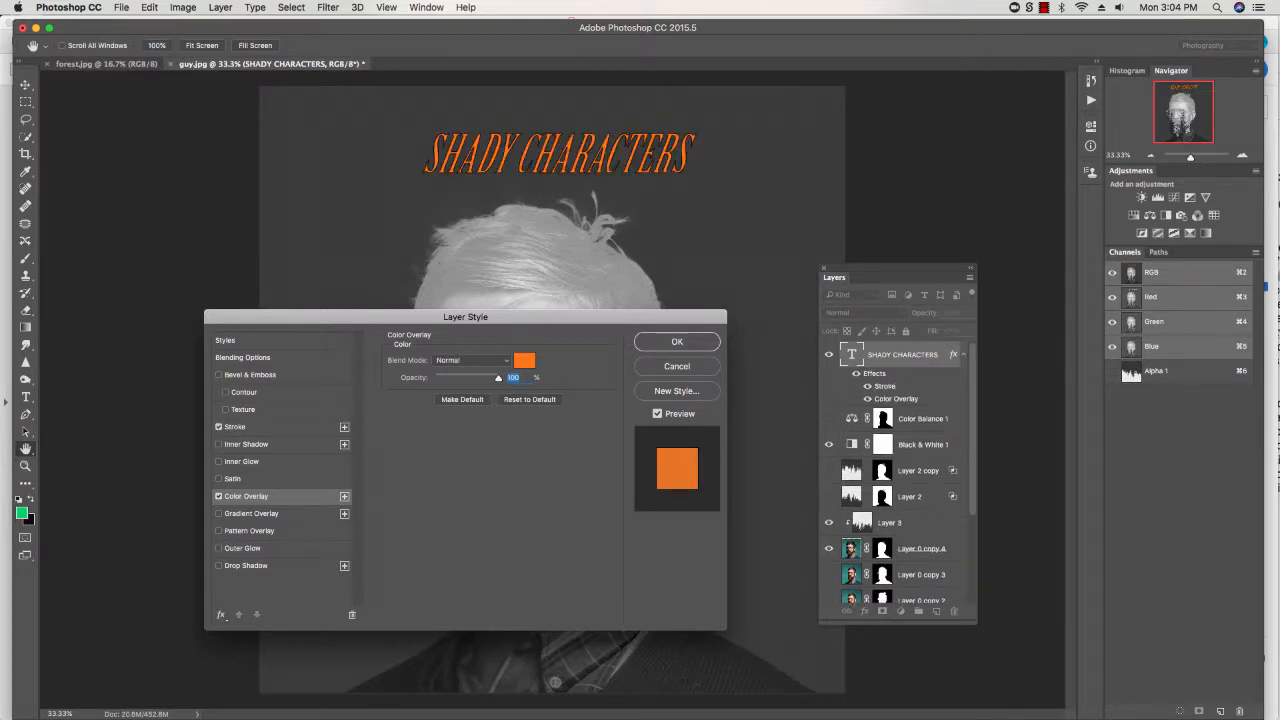
{"action": "left_click", "coordinate": [236, 427]}
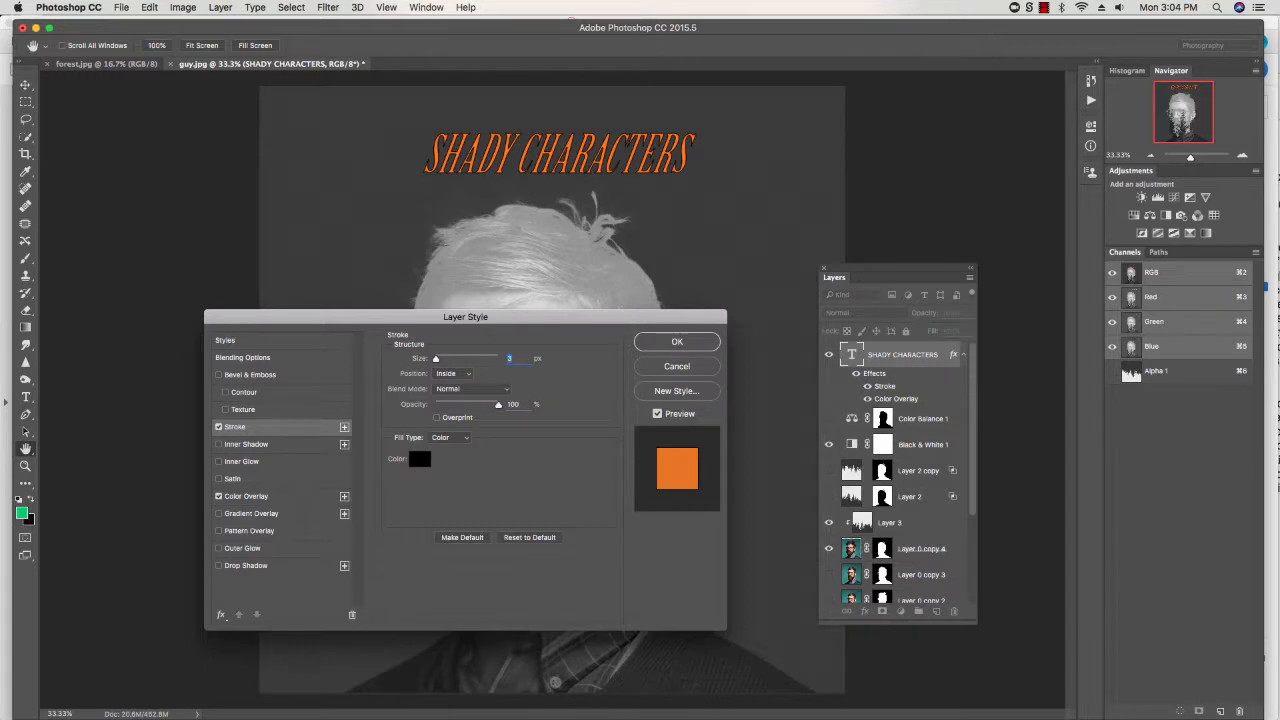
{"action": "left_click", "coordinate": [419, 458]}
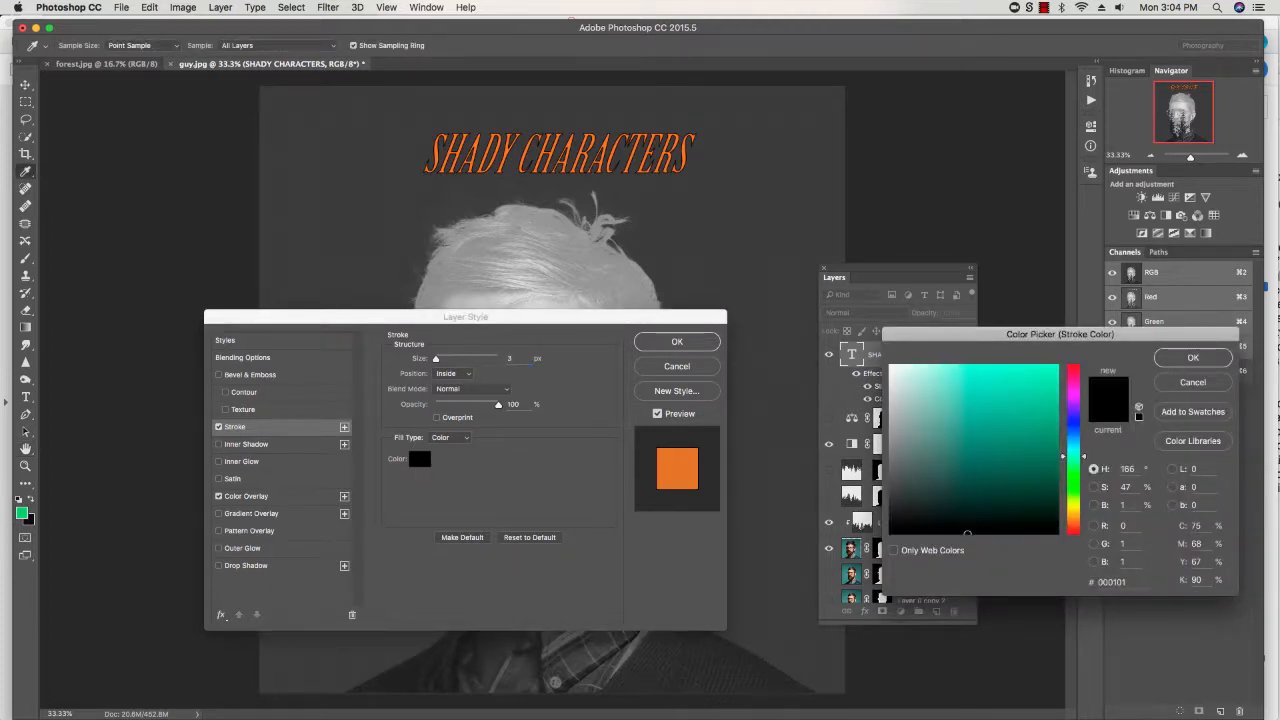
{"action": "left_click", "coordinate": [1073, 509]}
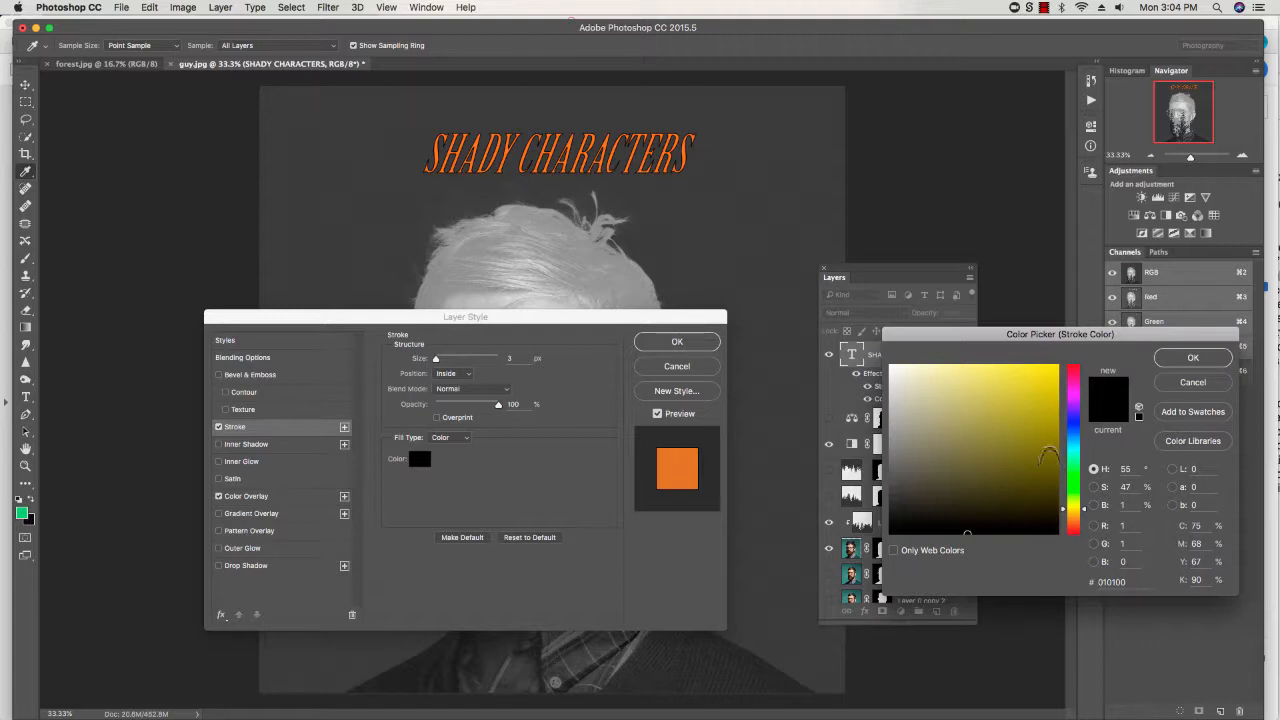
{"action": "left_click", "coordinate": [1044, 451]}
{"action": "left_click", "coordinate": [1192, 358]}
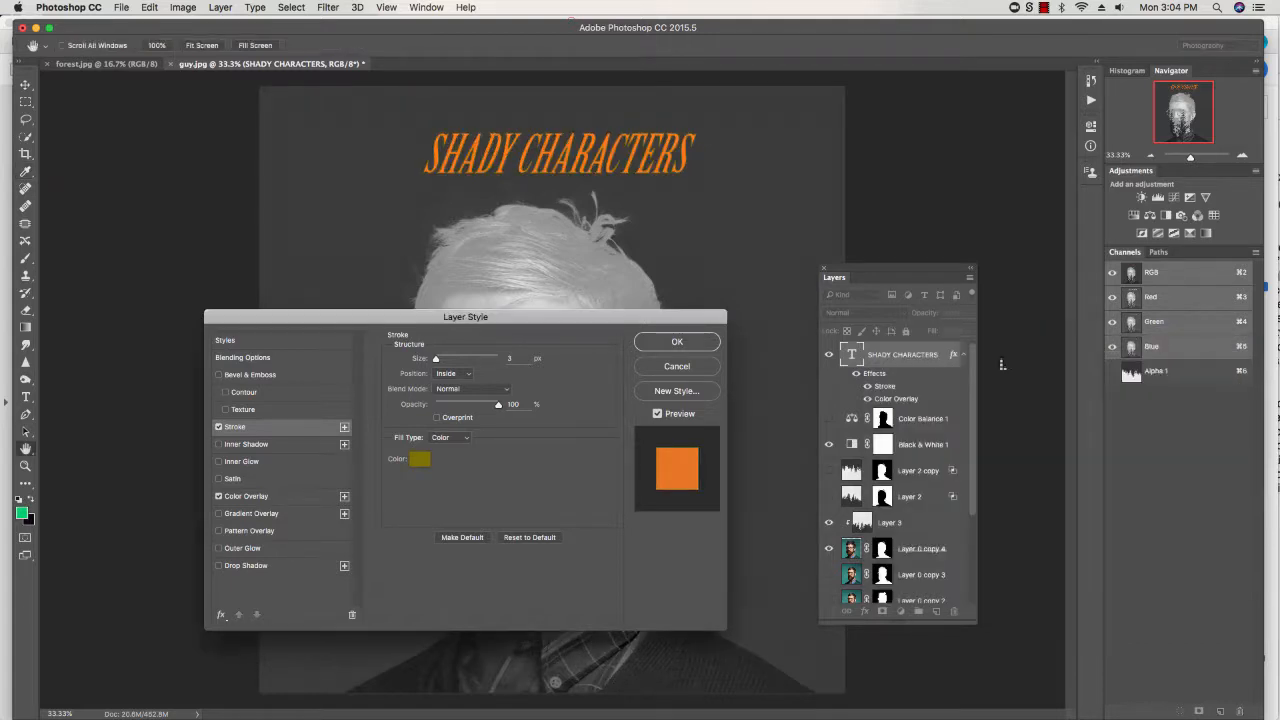
Step: Increase the title's stroke size to about 87 px and set its position to Outside
{"action": "left_click_drag", "start_coordinate": [436, 359], "coordinate": [460, 359]}
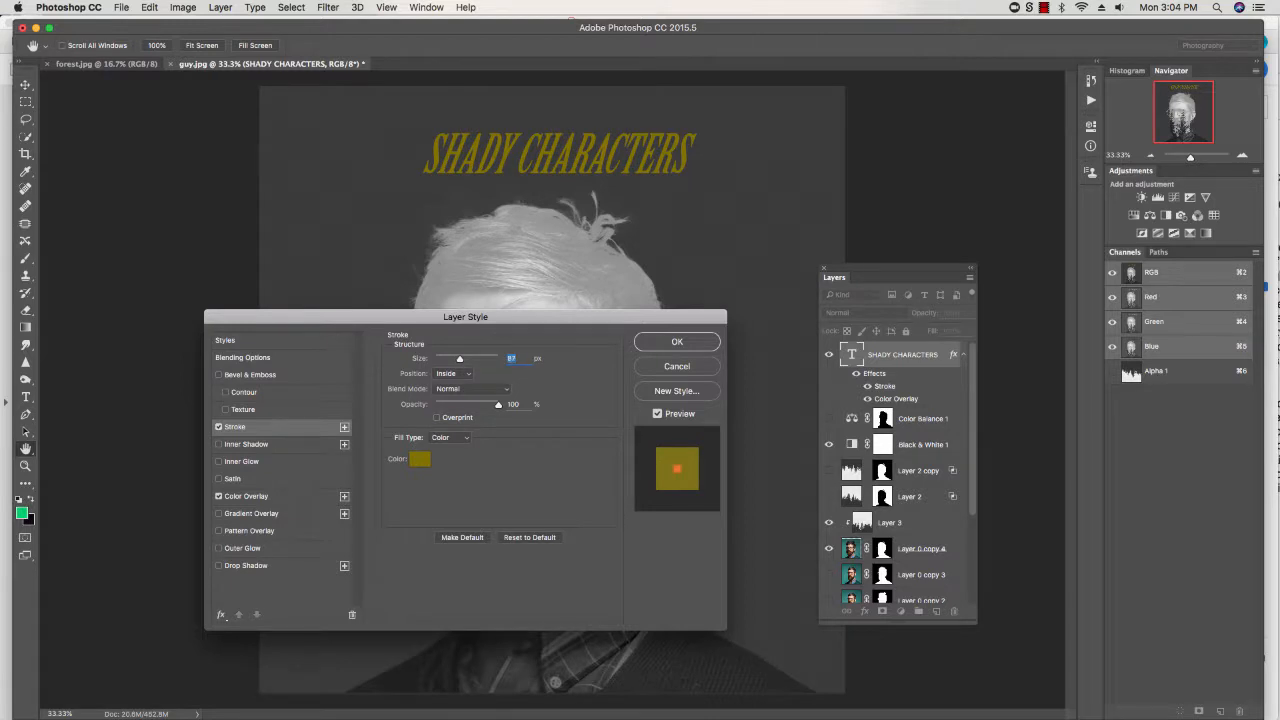
{"action": "left_click", "coordinate": [453, 373]}
{"action": "left_click", "coordinate": [450, 363]}
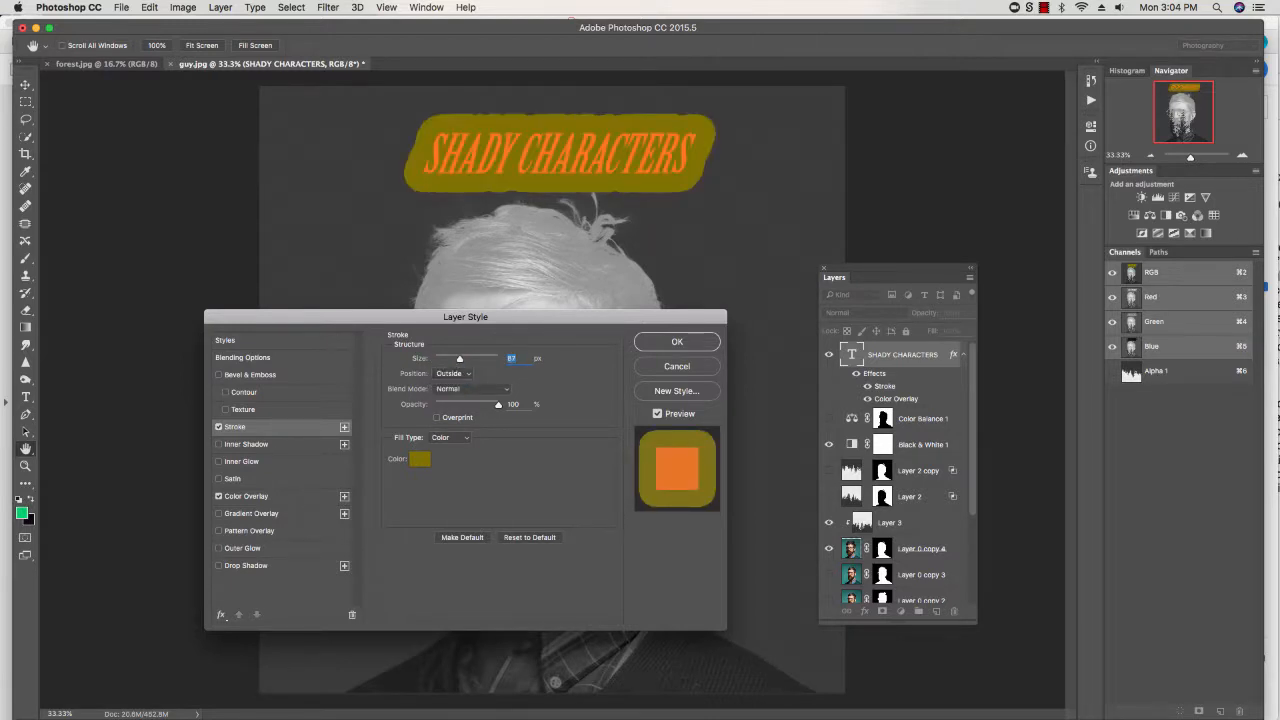
Step: Reduce the SHADY CHARACTERS title's stroke size to 32 px
{"action": "left_click_drag", "start_coordinate": [459, 359], "coordinate": [447, 359]}
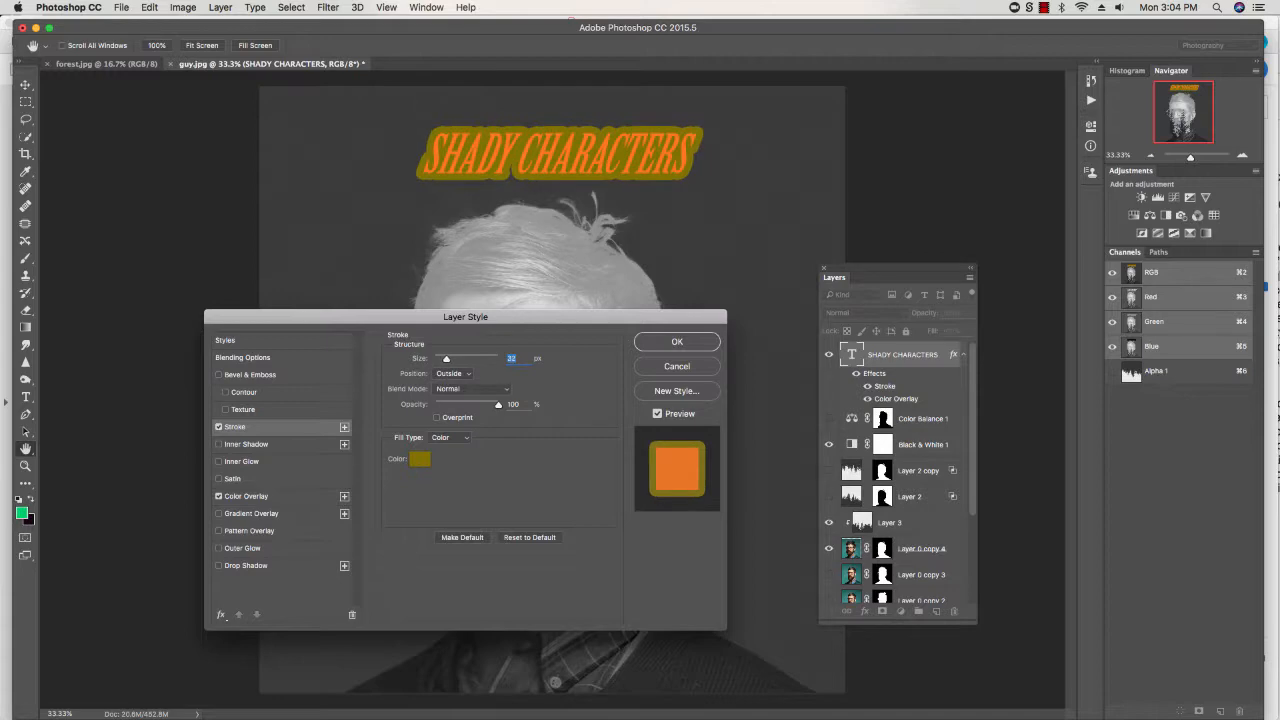
Step: Switch to Acrobat and page back through the class PDF to the page 67 example on changing the typeface
{"action": "key", "text": "super+Tab"}
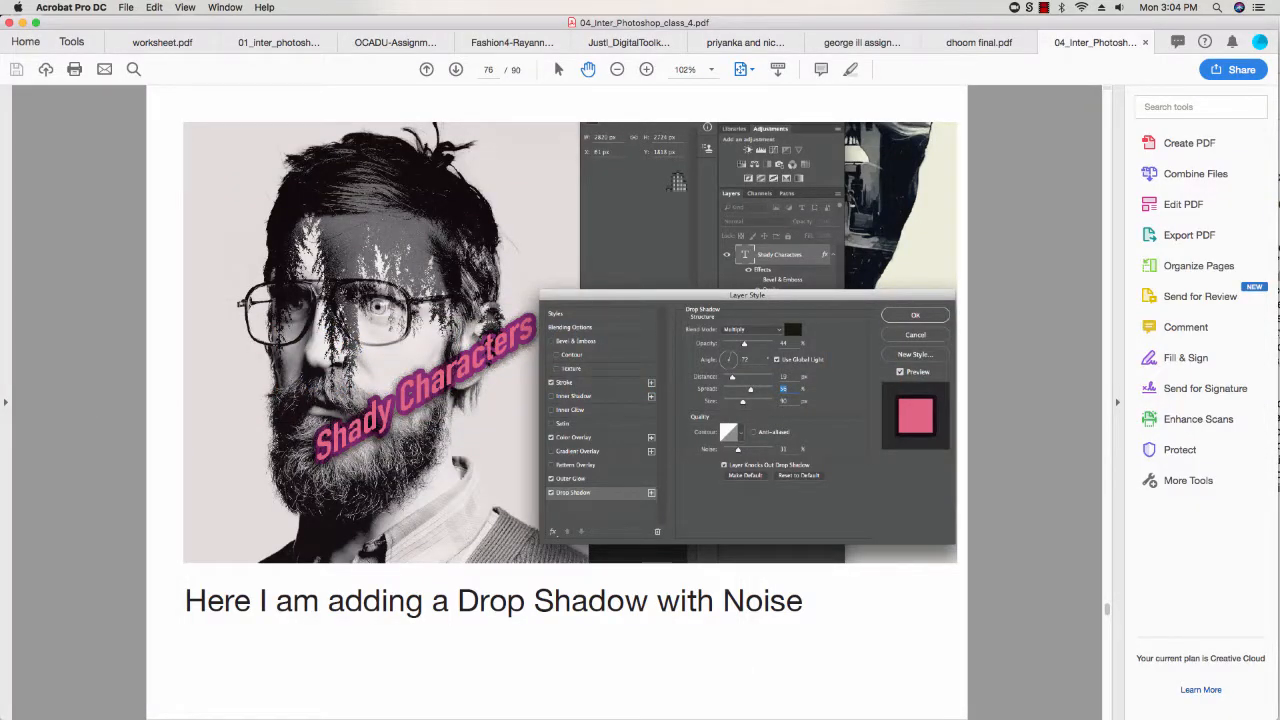
{"action": "key", "text": "Left"}
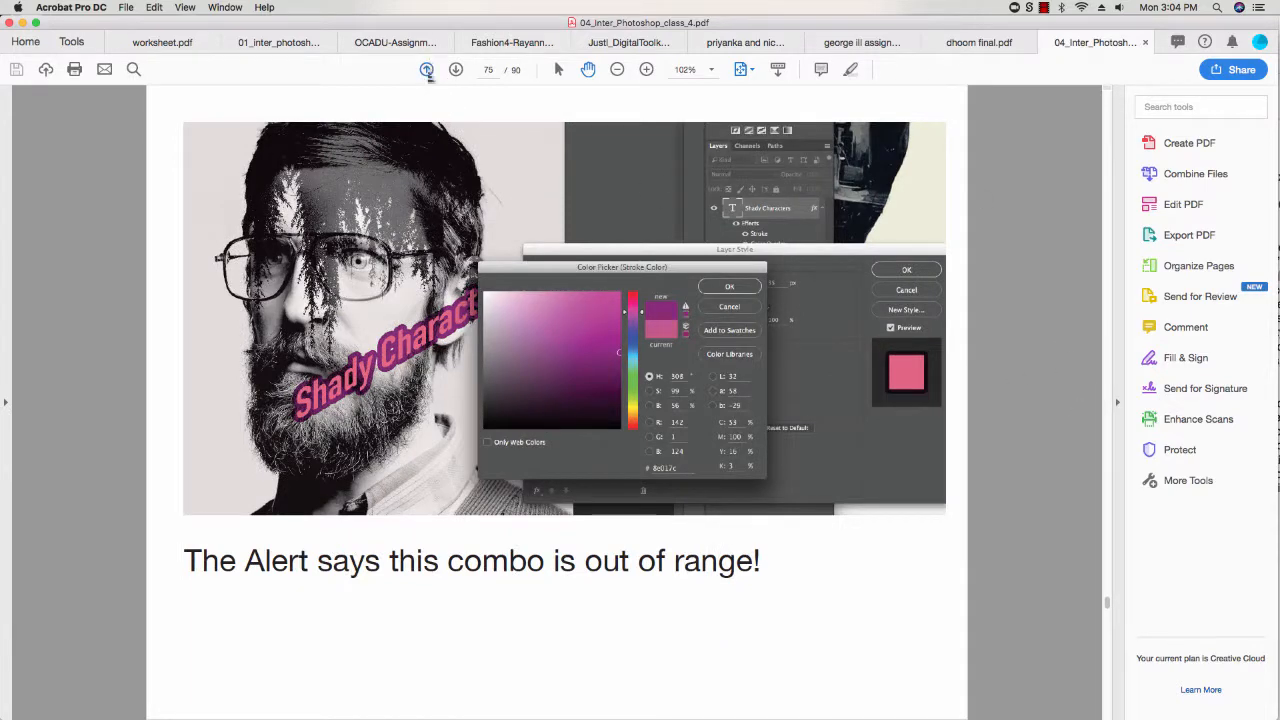
{"action": "left_click", "coordinate": [428, 77]}
{"action": "left_click", "coordinate": [428, 77]}
{"action": "left_click", "coordinate": [428, 77]}
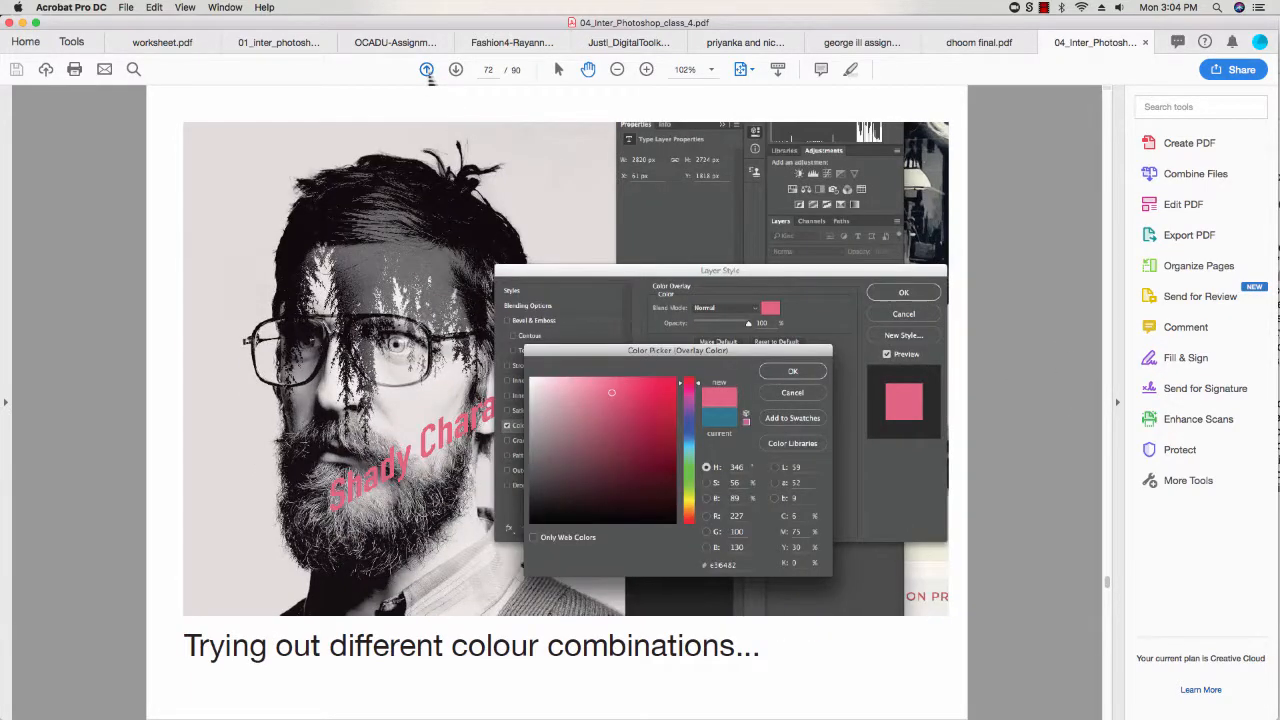
{"action": "left_click", "coordinate": [428, 77]}
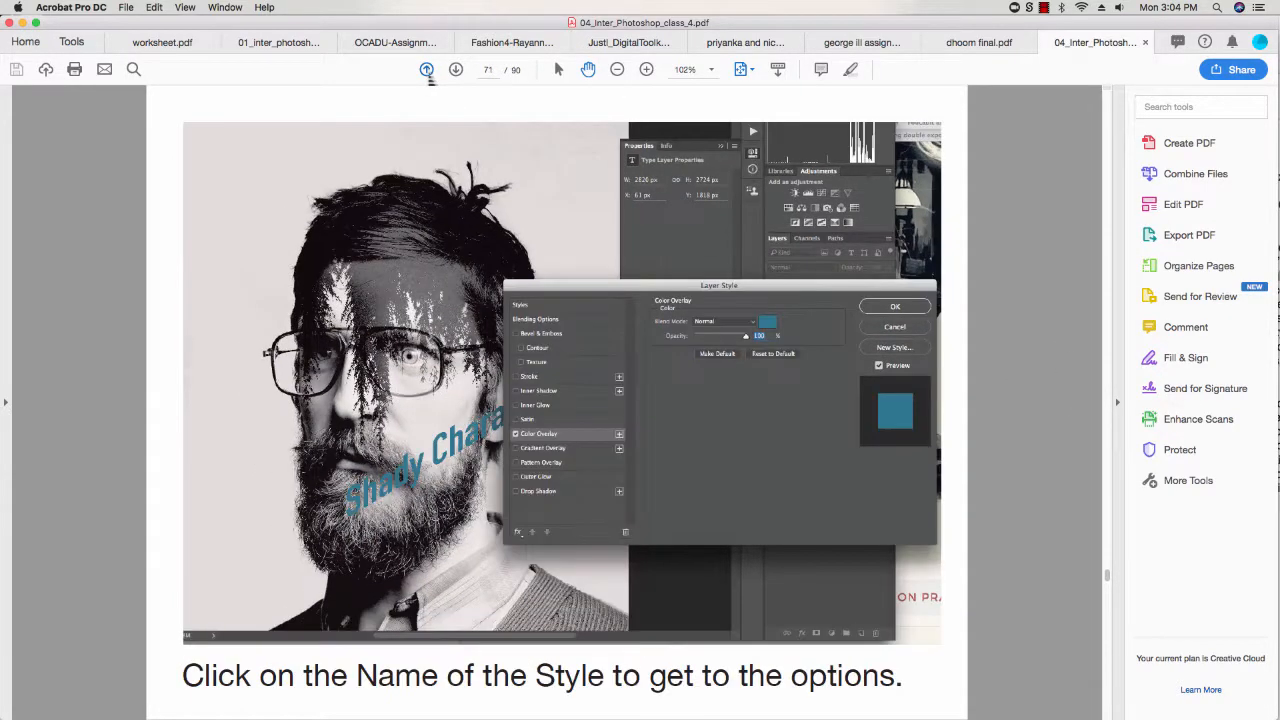
{"action": "left_click", "coordinate": [428, 77]}
{"action": "left_click", "coordinate": [428, 77]}
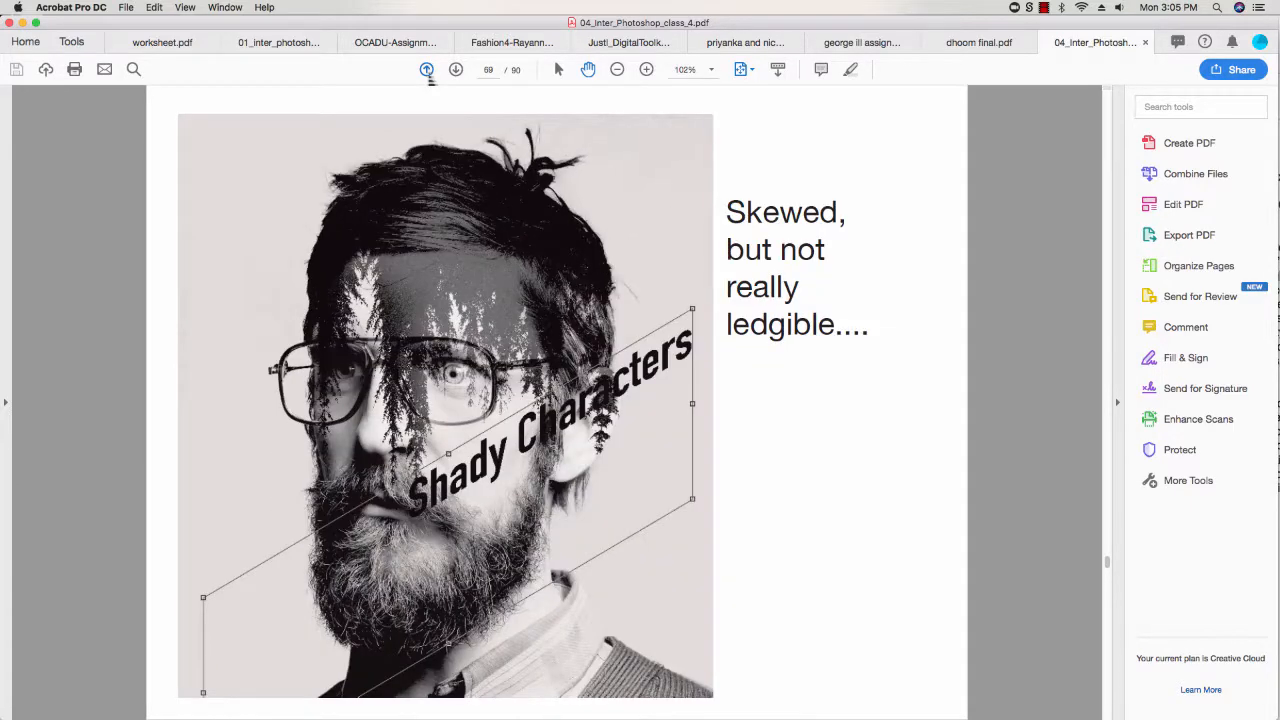
{"action": "left_click", "coordinate": [428, 77]}
{"action": "left_click", "coordinate": [428, 77]}
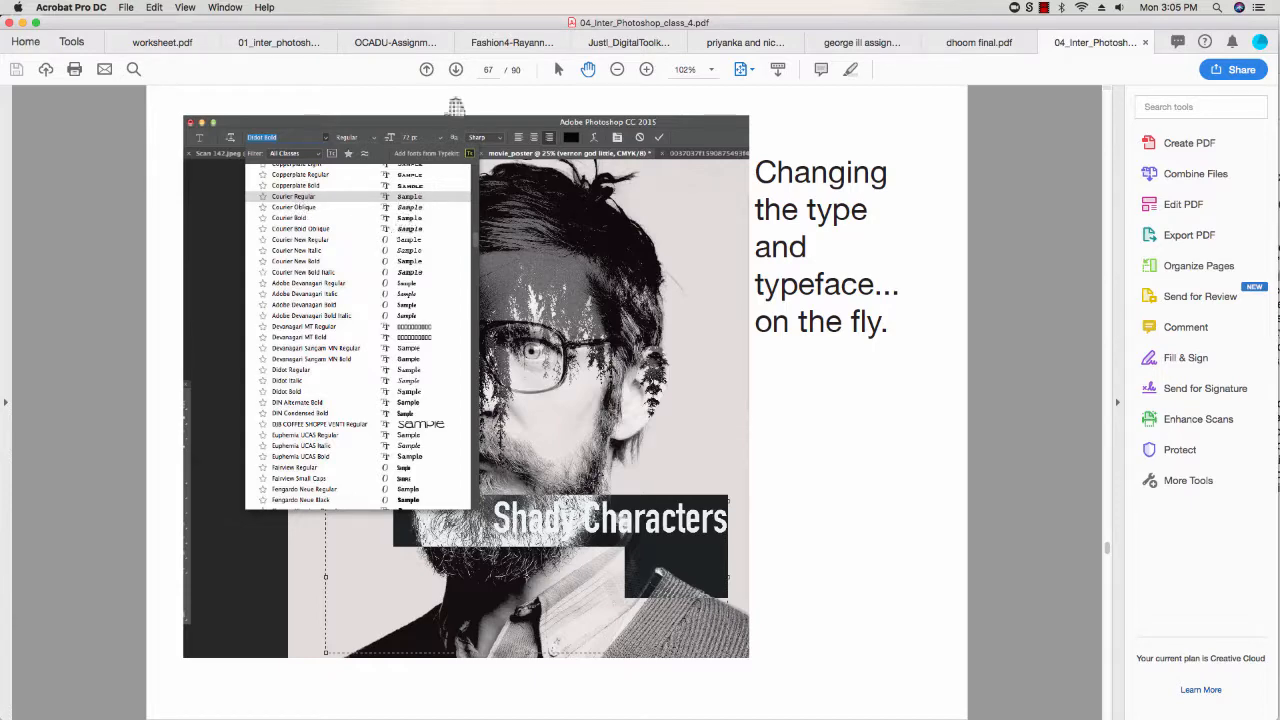
{"action": "left_click", "coordinate": [426, 72]}
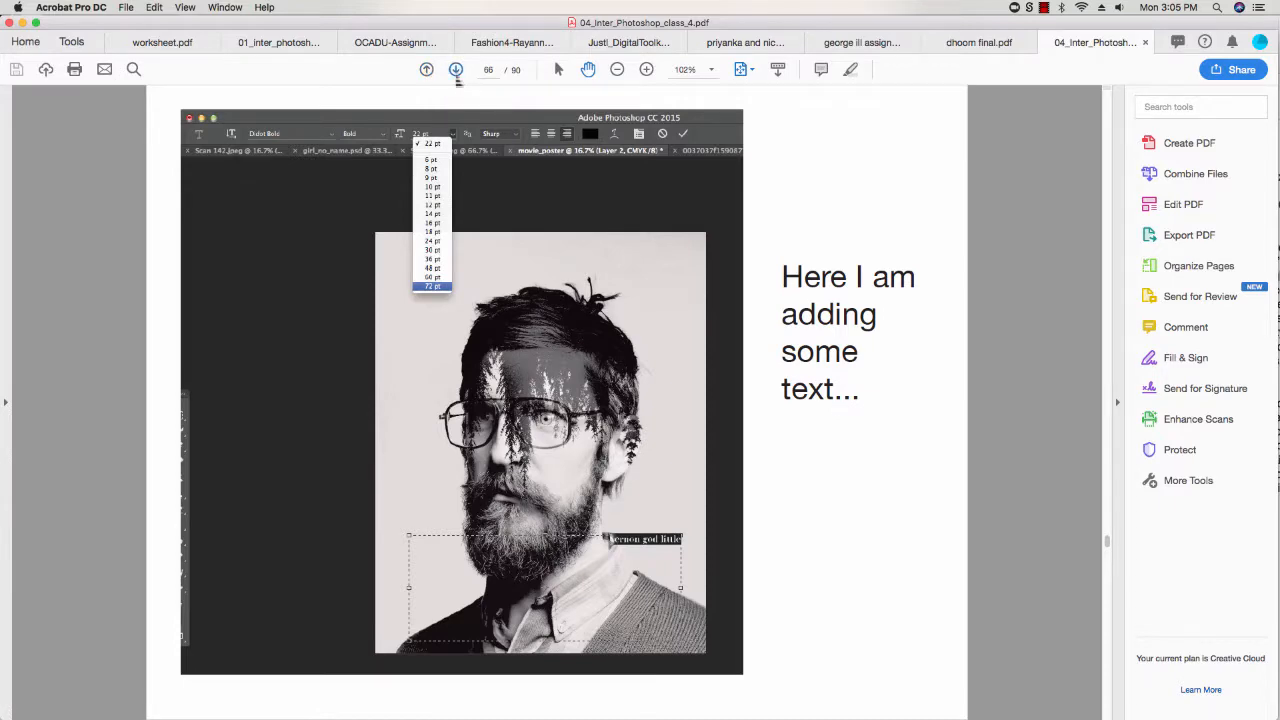
{"action": "left_click", "coordinate": [456, 72]}
{"action": "left_click", "coordinate": [456, 72]}
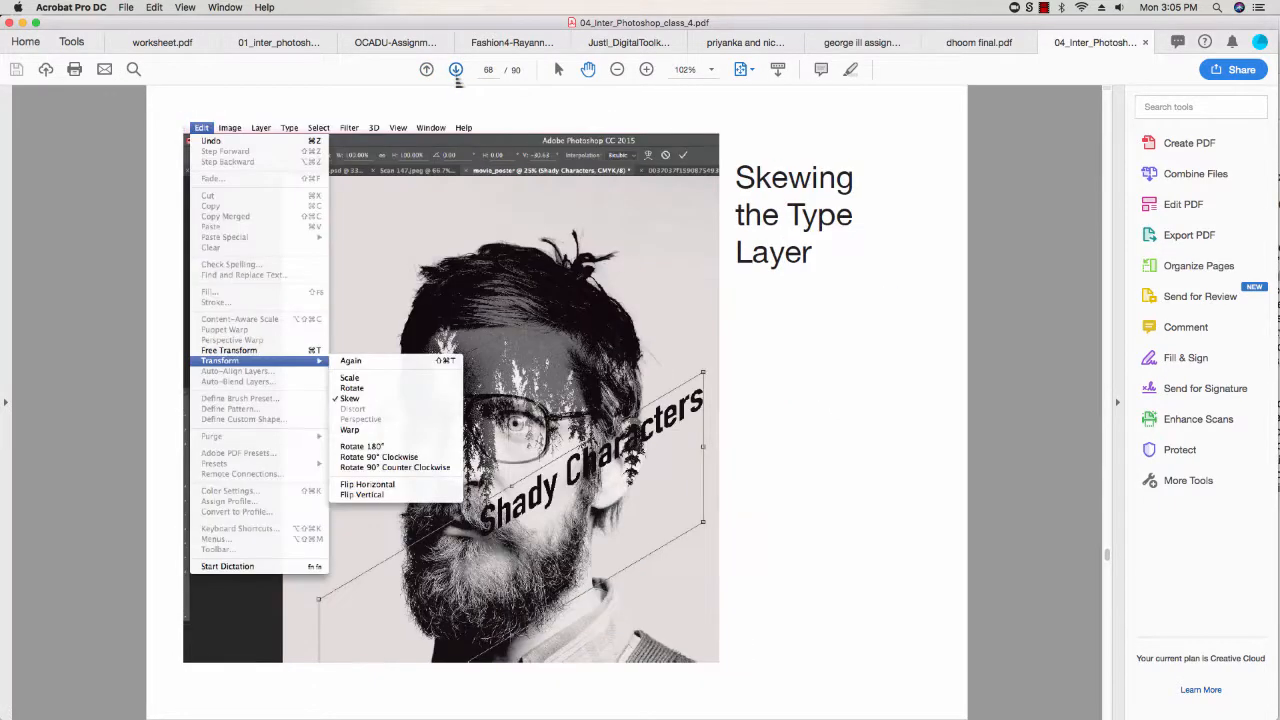
{"action": "left_click", "coordinate": [430, 74]}
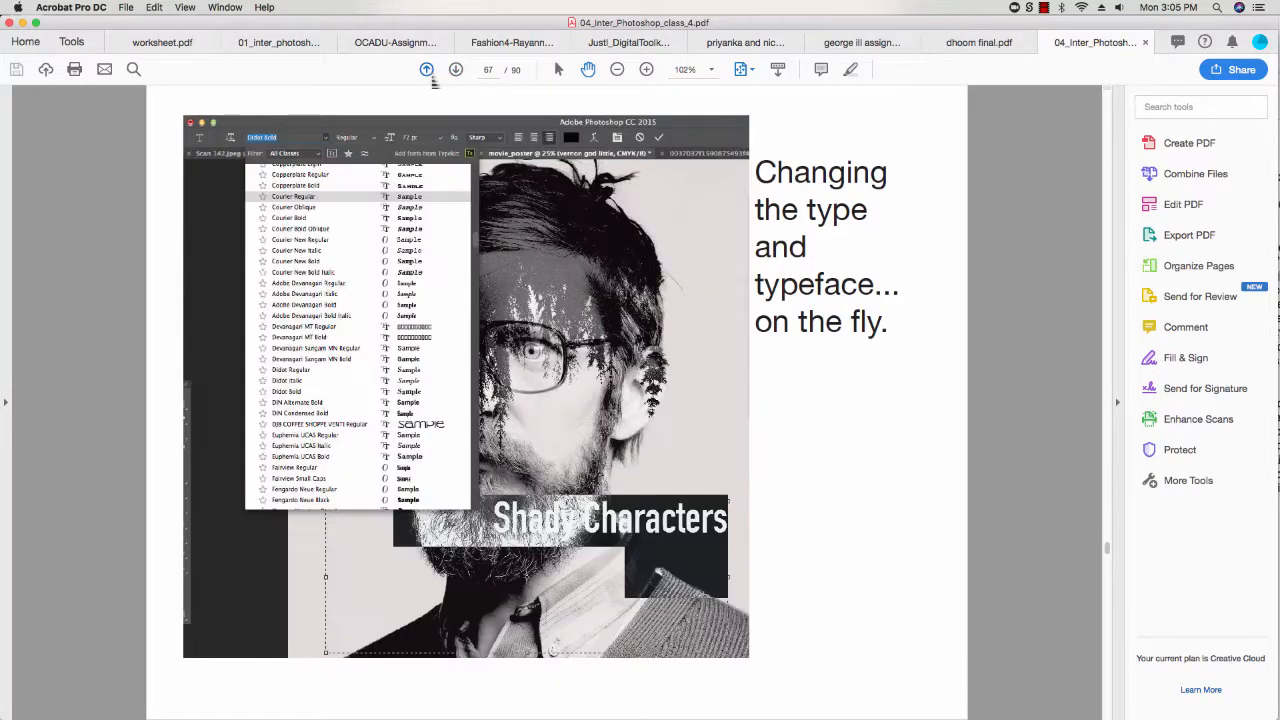
Step: Return to Photoshop, accept the layer style, and change the whole SHADY CHARACTERS title's font to Arial Rounded MT Bold
{"action": "key", "text": "super+Tab"}
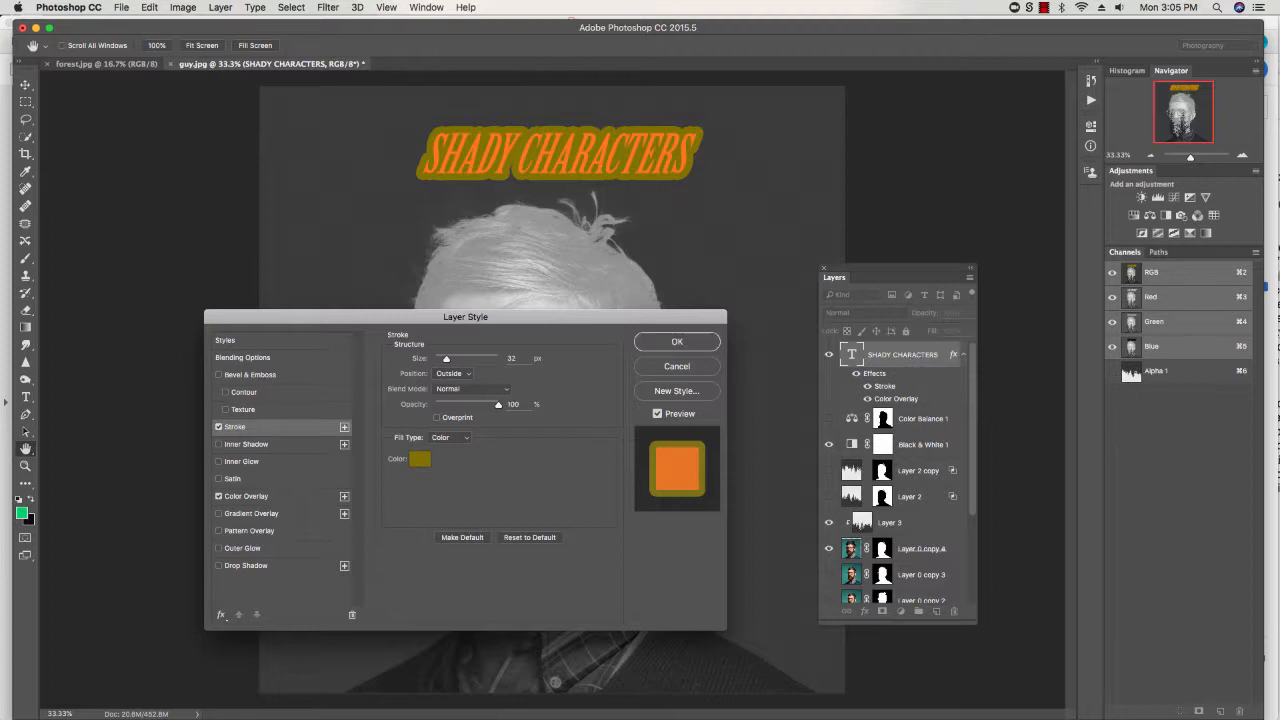
{"action": "key", "text": "Return"}
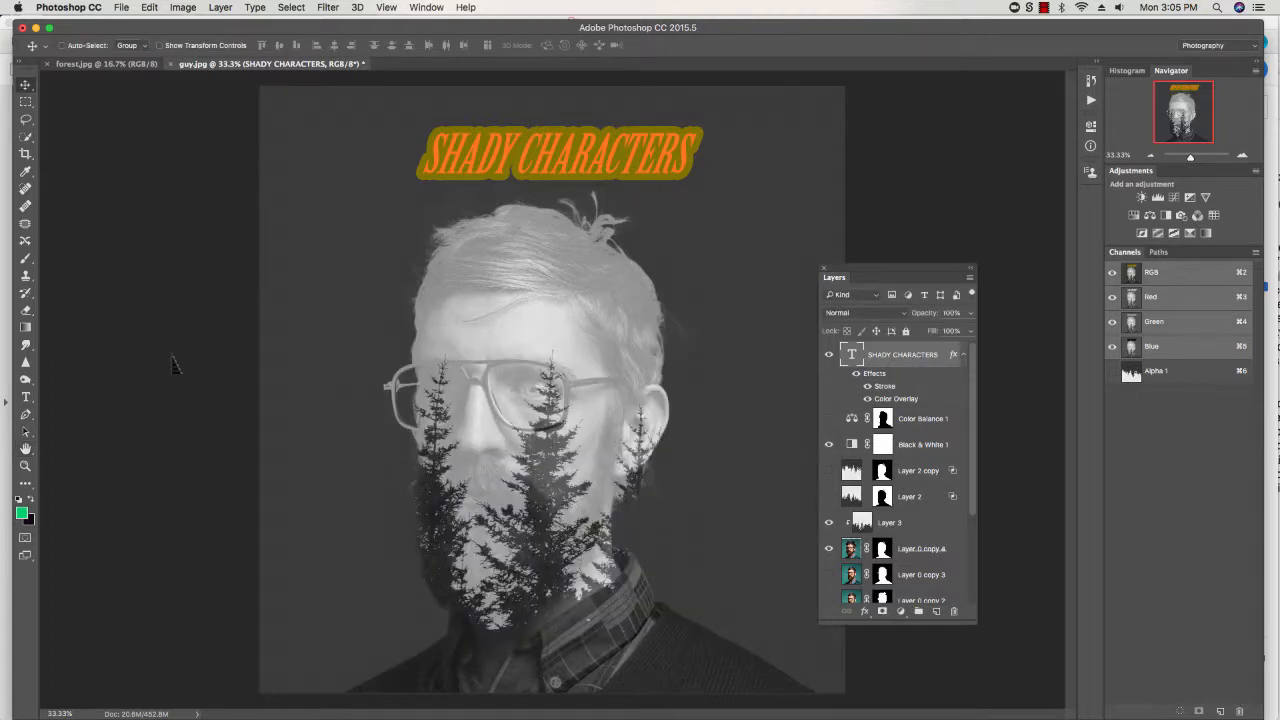
{"action": "left_click", "coordinate": [26, 397]}
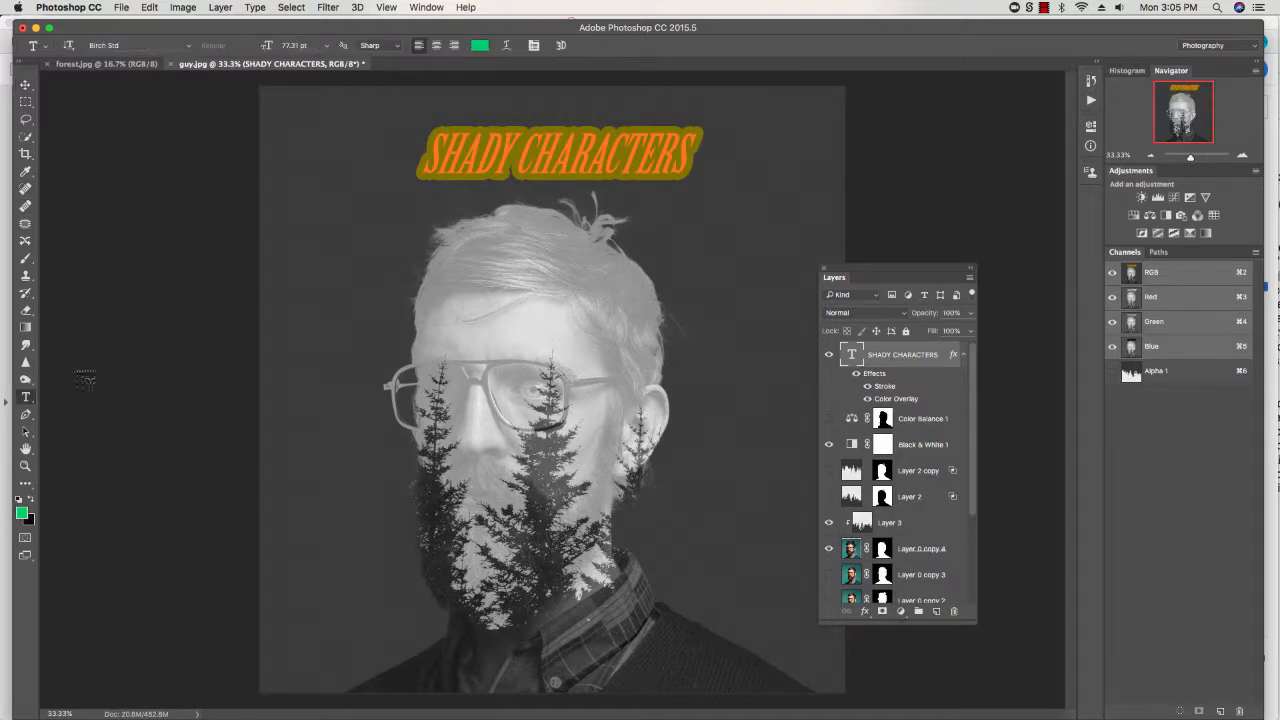
{"action": "left_click_drag", "start_coordinate": [694, 157], "coordinate": [416, 150]}
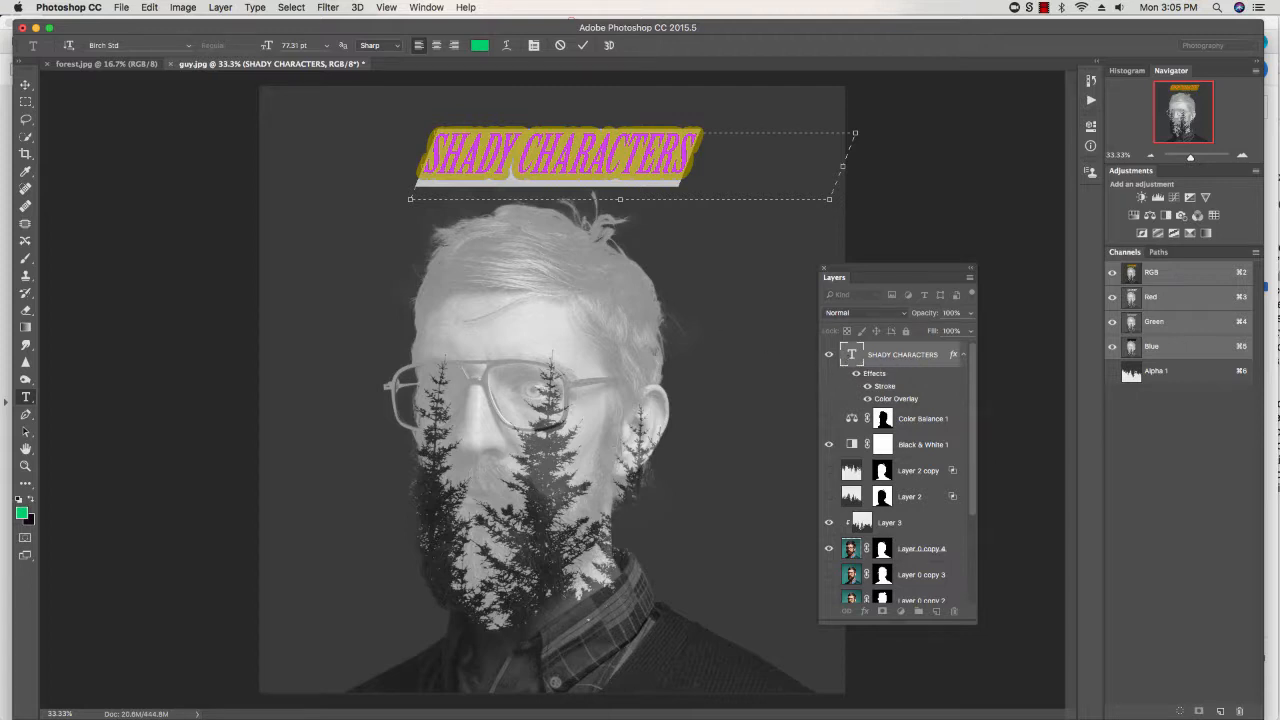
{"action": "left_click", "coordinate": [188, 46]}
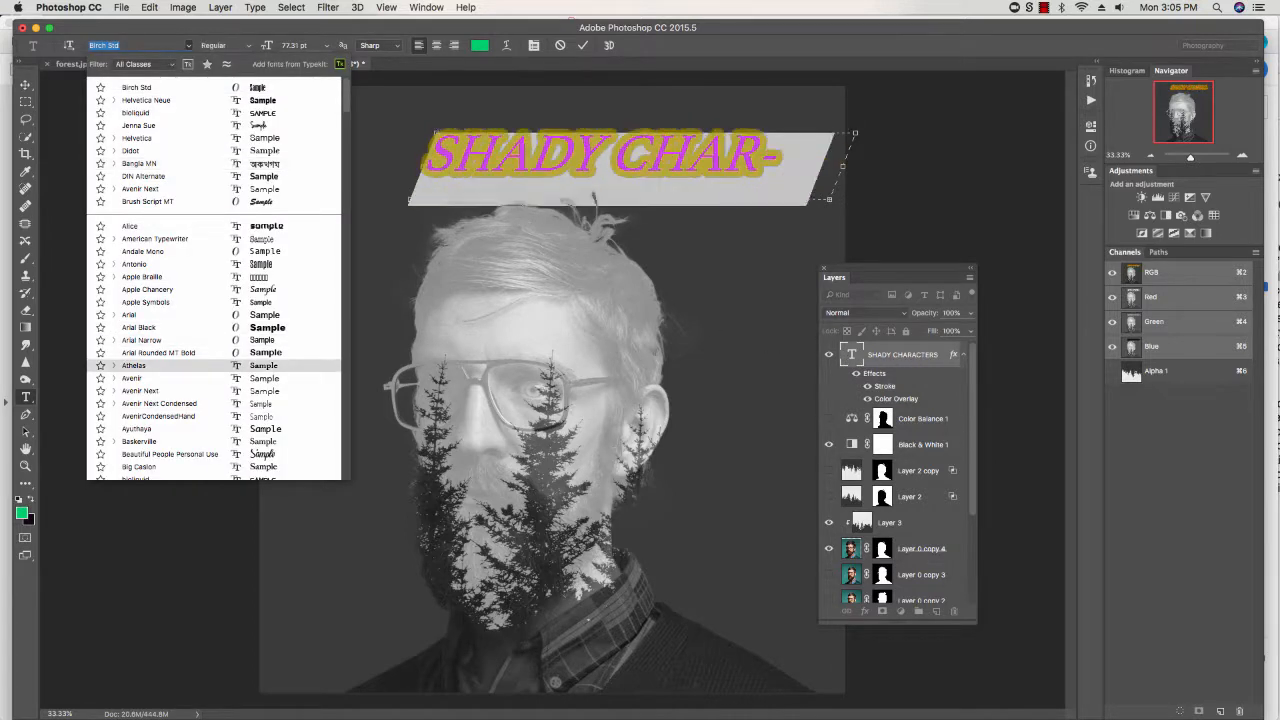
{"action": "key", "text": "Down"}
{"action": "key", "text": "Down"}
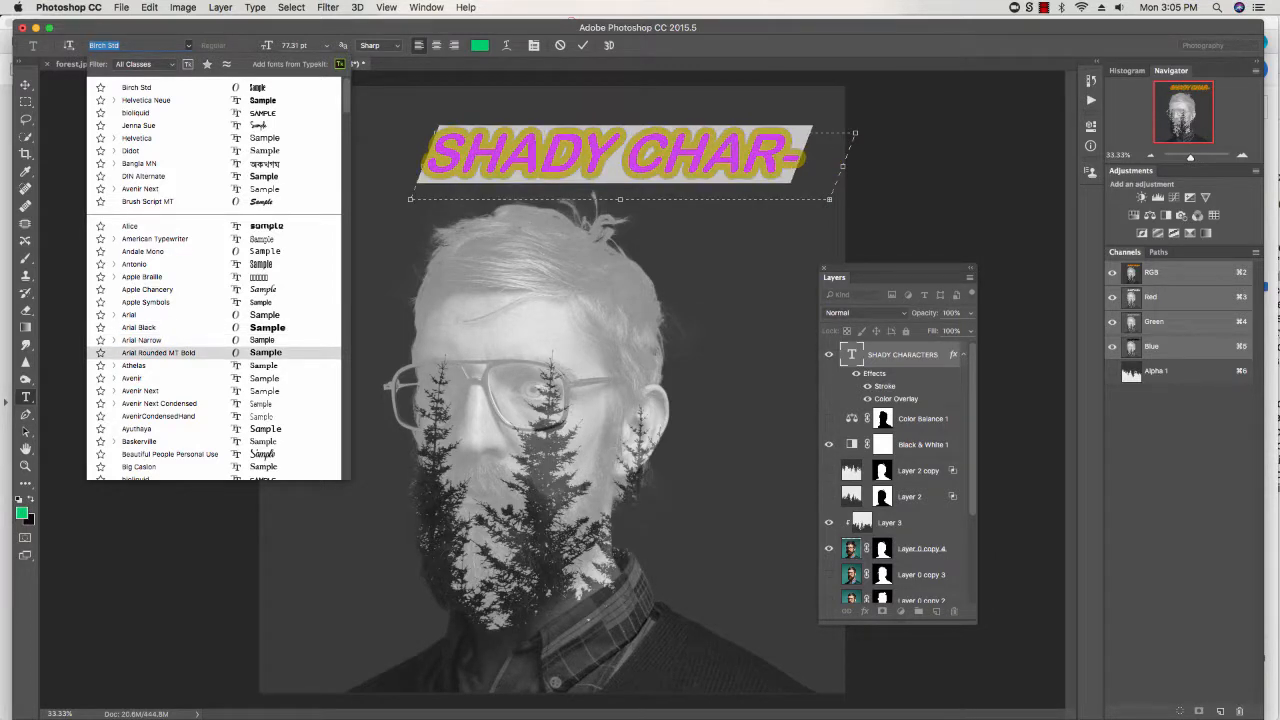
{"action": "key", "text": "Return"}
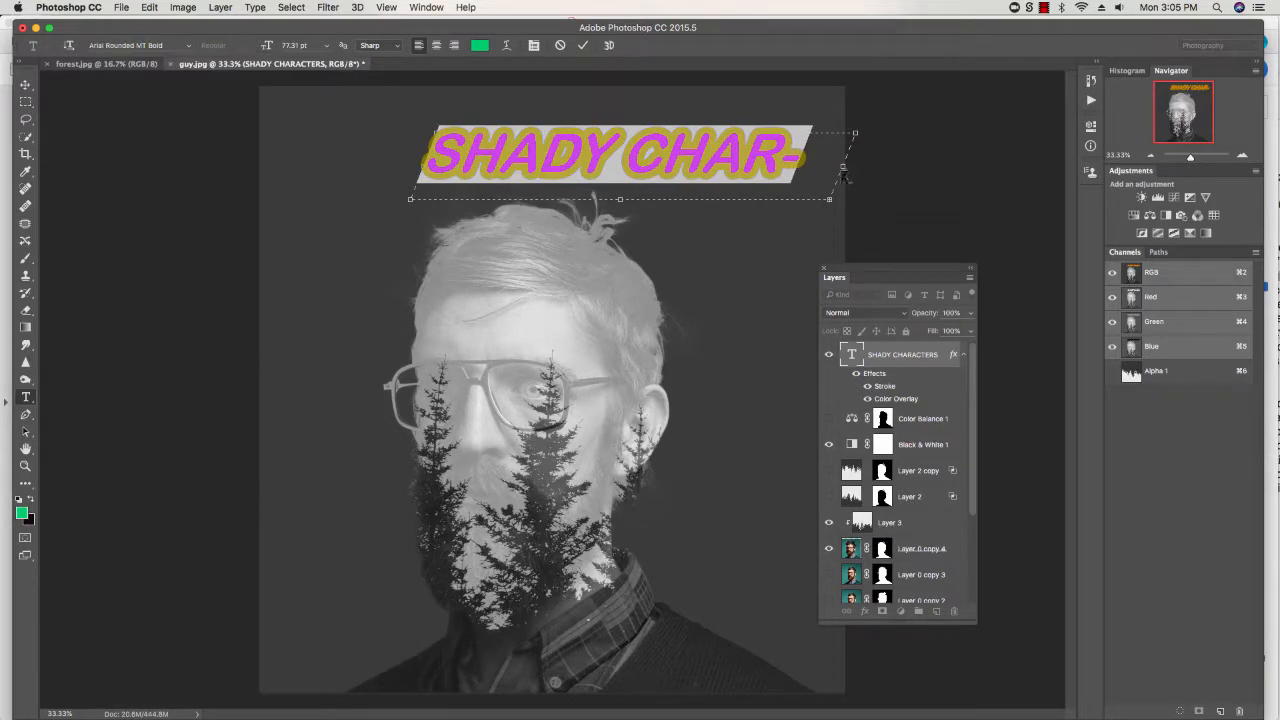
Step: Widen the title's text box to fit SHADY CHARACTERS on one line and move the title across the top of the poster
{"action": "left_click_drag", "start_coordinate": [845, 175], "coordinate": [1005, 168]}
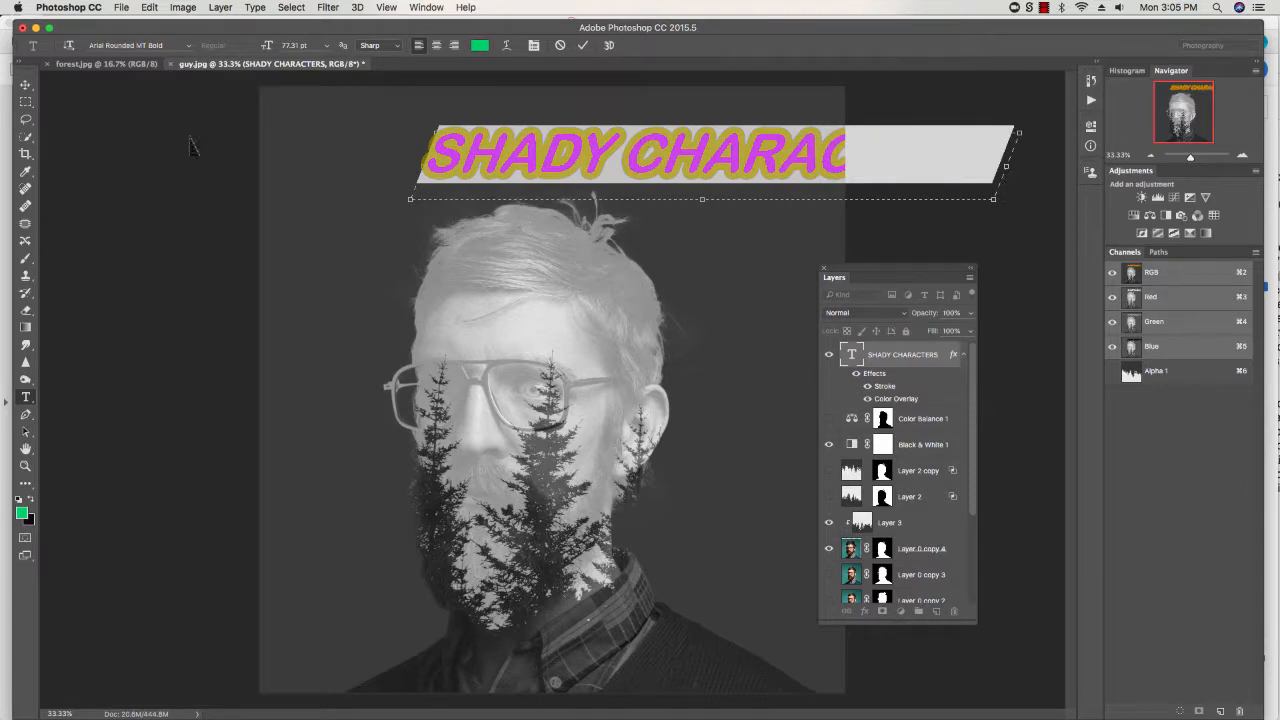
{"action": "left_click", "coordinate": [25, 84]}
{"action": "left_click_drag", "start_coordinate": [794, 171], "coordinate": [637, 163]}
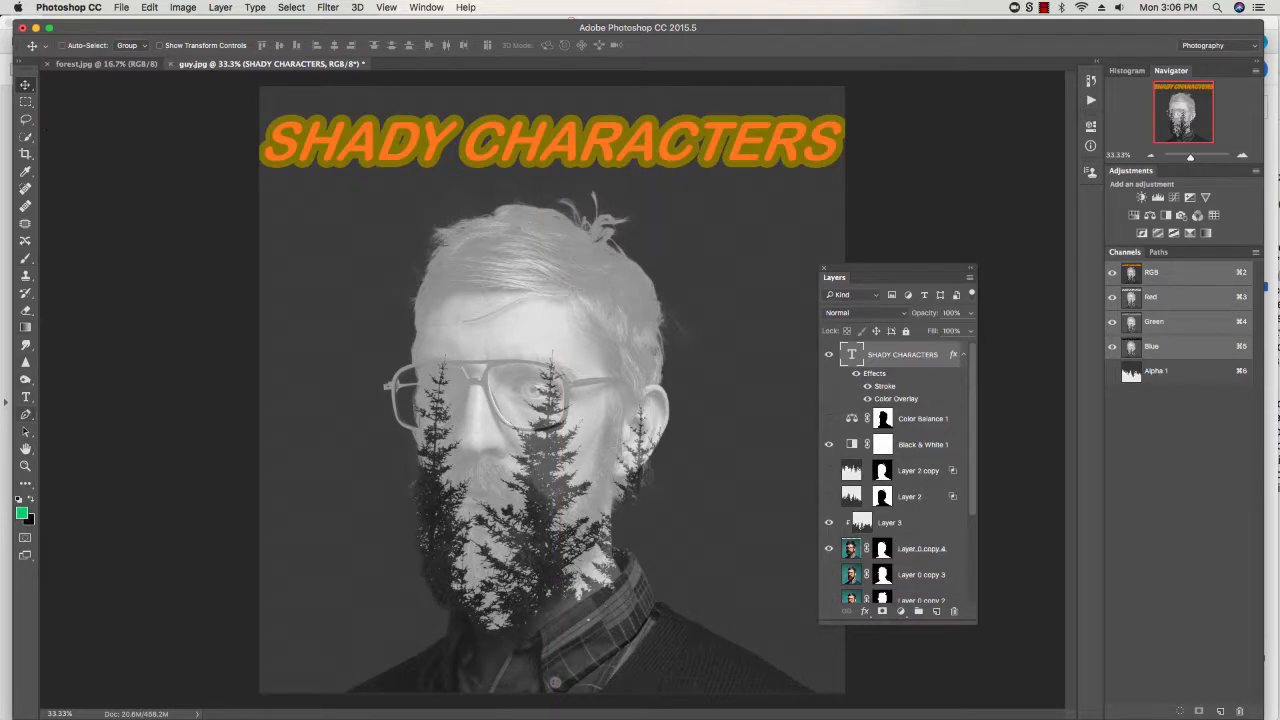
Step: Set the whole SHADY CHARACTERS title to 60 pt and centre it above the man's head
{"action": "left_click", "coordinate": [25, 397]}
{"action": "left_click_drag", "start_coordinate": [838, 143], "coordinate": [154, 145]}
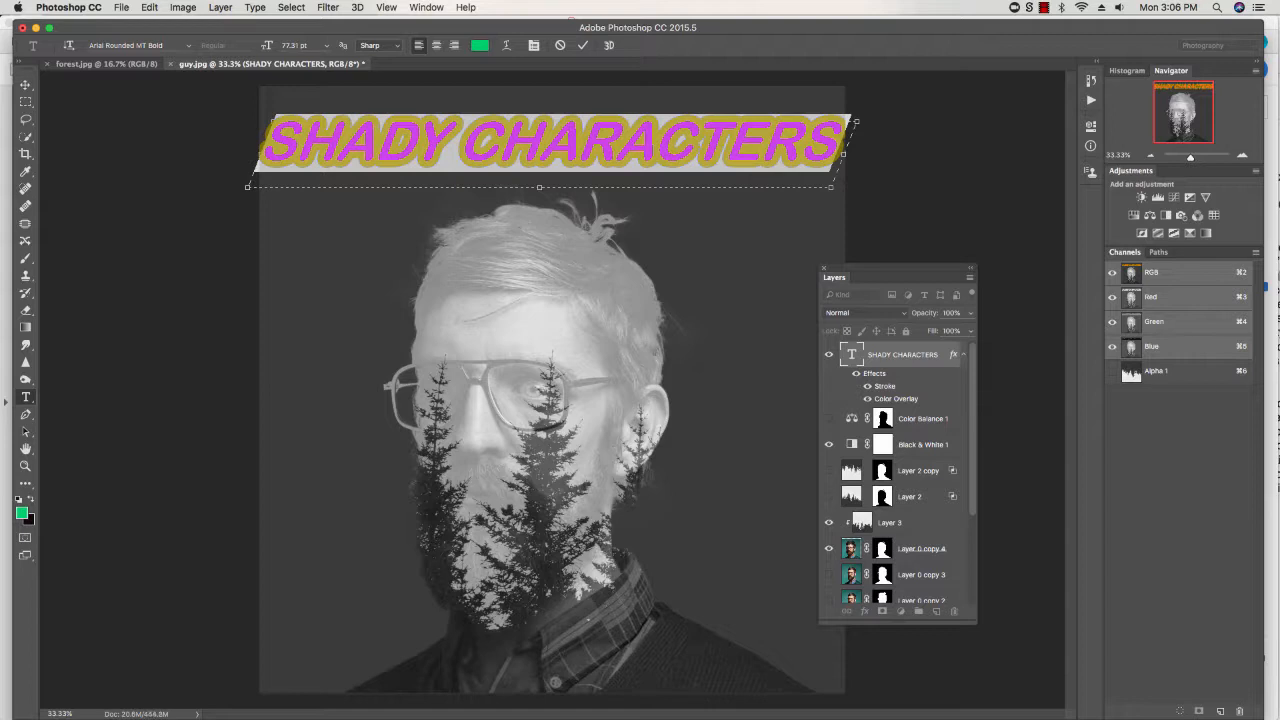
{"action": "left_click", "coordinate": [326, 45]}
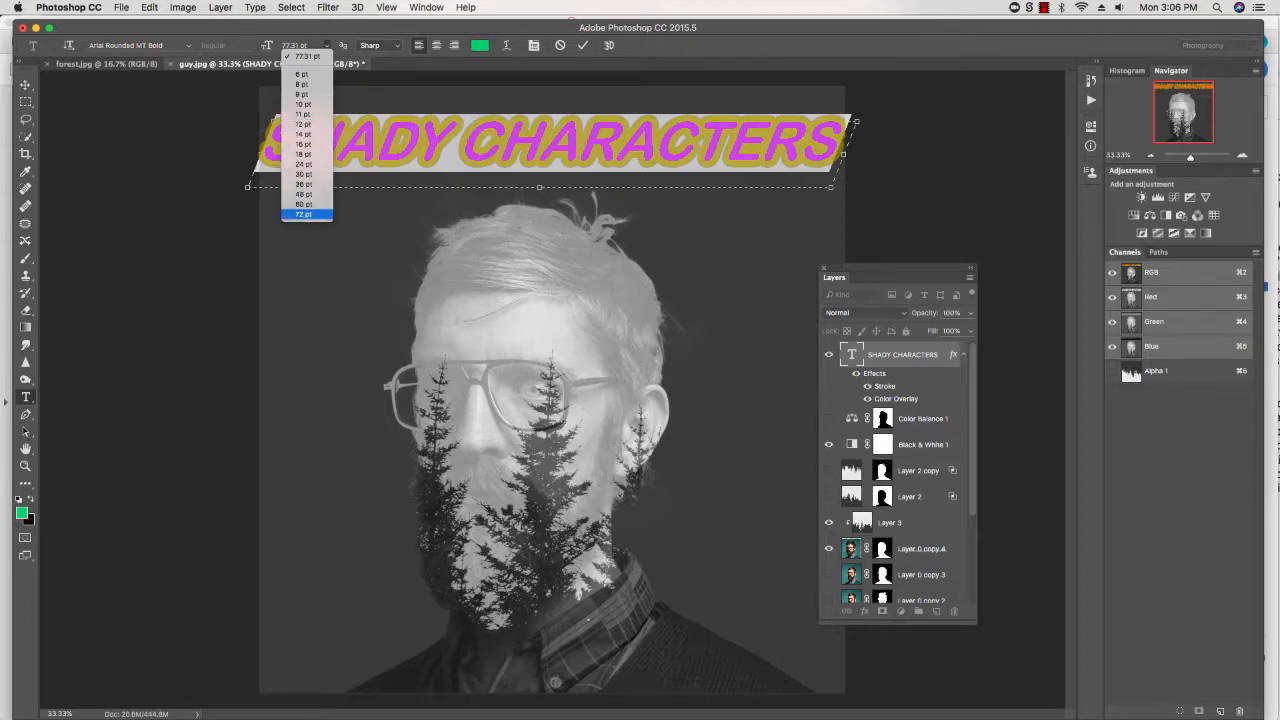
{"action": "left_click", "coordinate": [303, 204]}
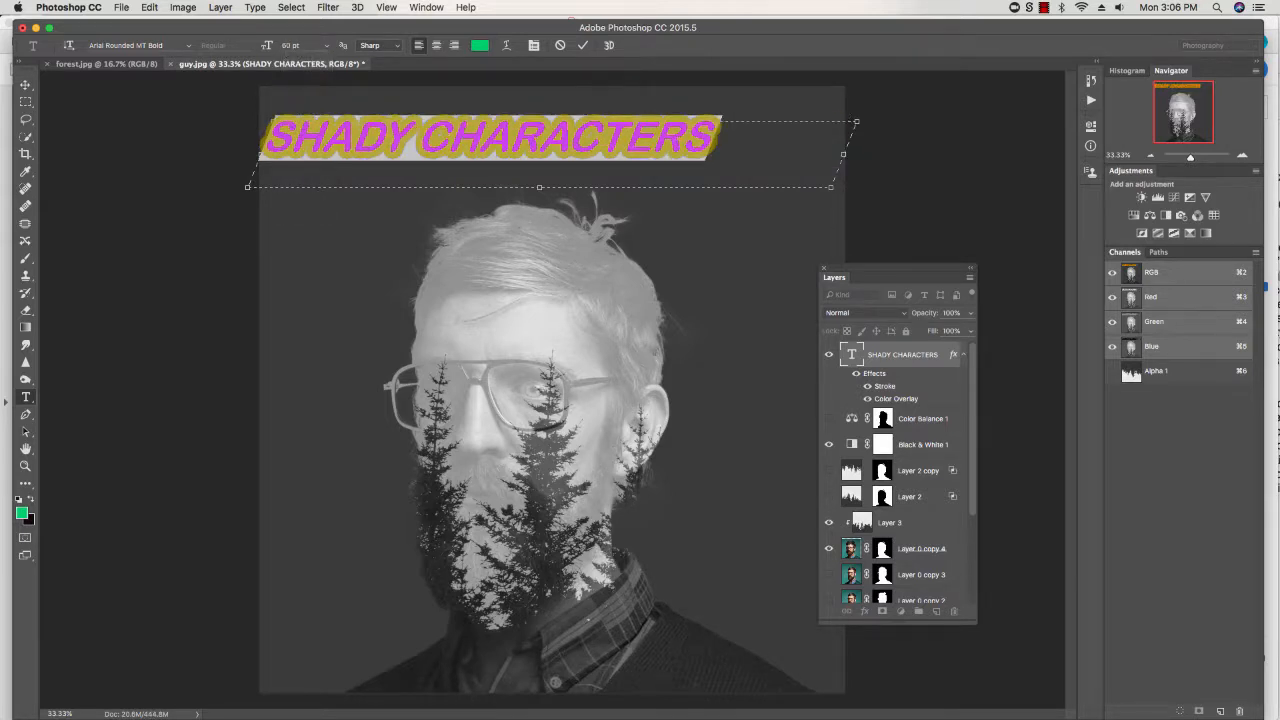
{"action": "left_click", "coordinate": [25, 84]}
{"action": "left_click_drag", "start_coordinate": [605, 175], "coordinate": [670, 172]}
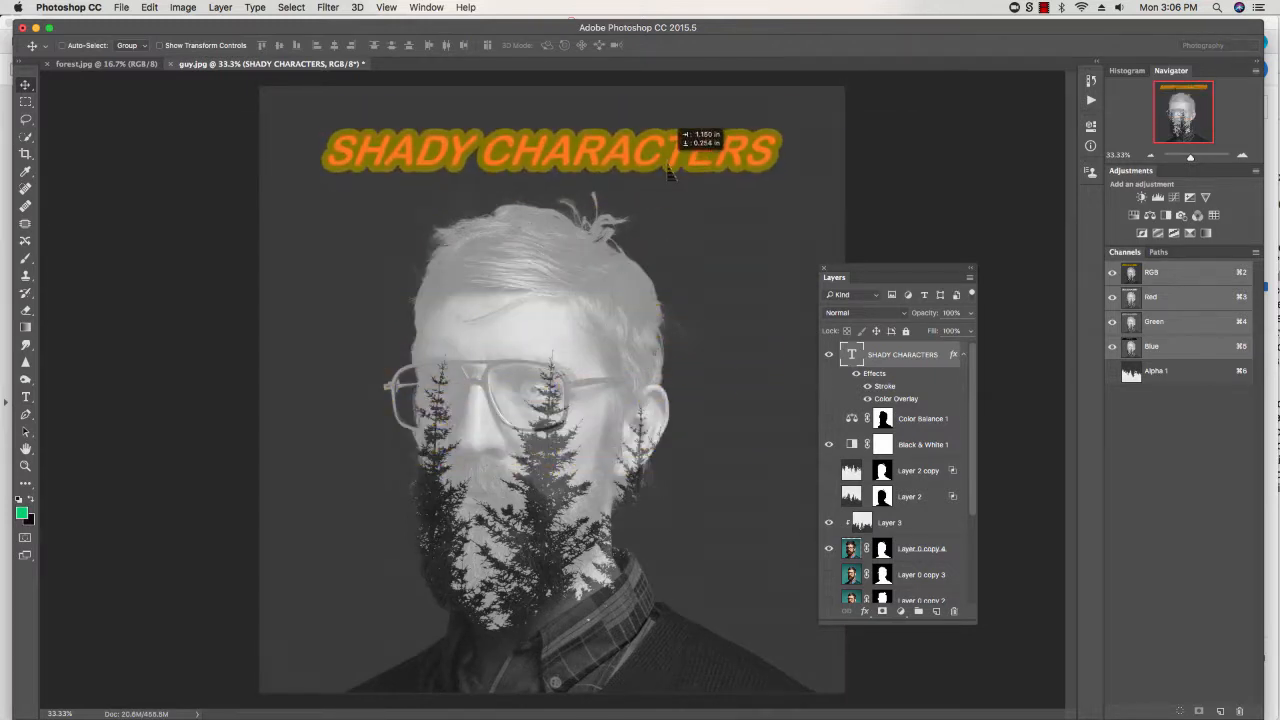
Step: Switch to Acrobat and page forward through the class PDF to review the stroke colour and page 76 drop shadow examples
{"action": "key", "text": "super+Tab"}
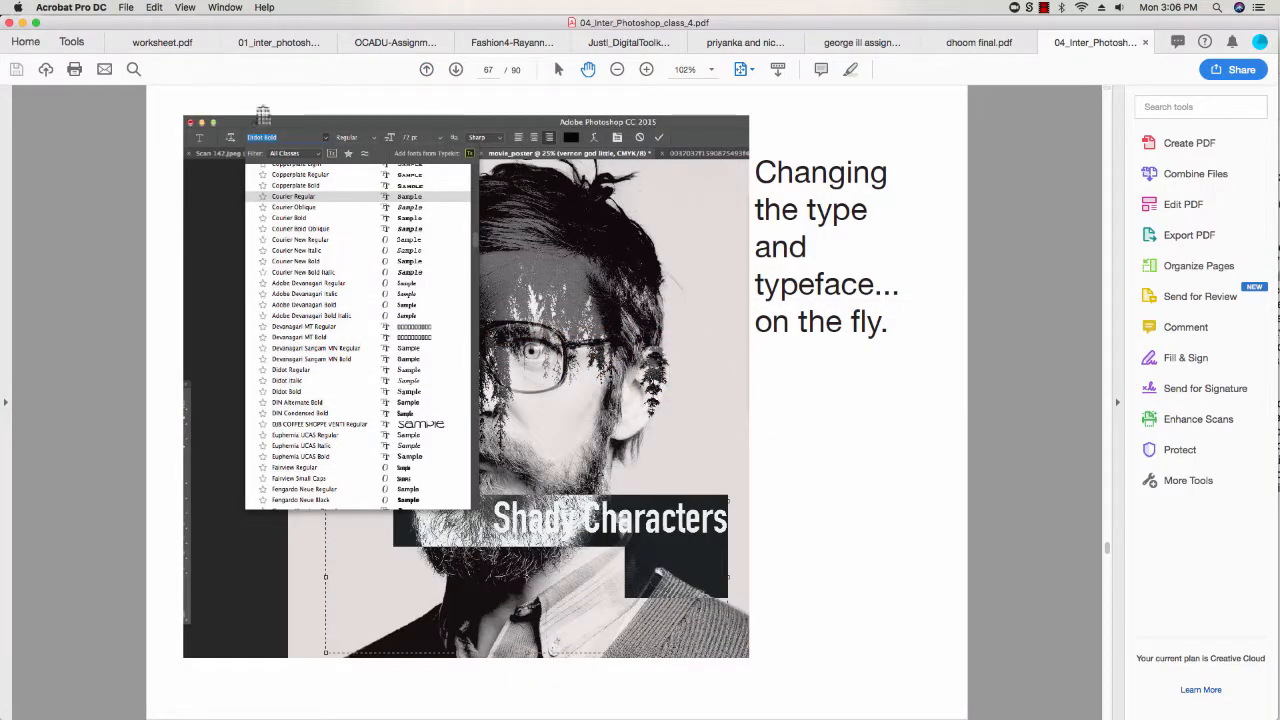
{"action": "left_click", "coordinate": [458, 72]}
{"action": "left_click", "coordinate": [458, 72]}
{"action": "left_click", "coordinate": [458, 72]}
{"action": "left_click", "coordinate": [458, 72]}
{"action": "left_click", "coordinate": [458, 72]}
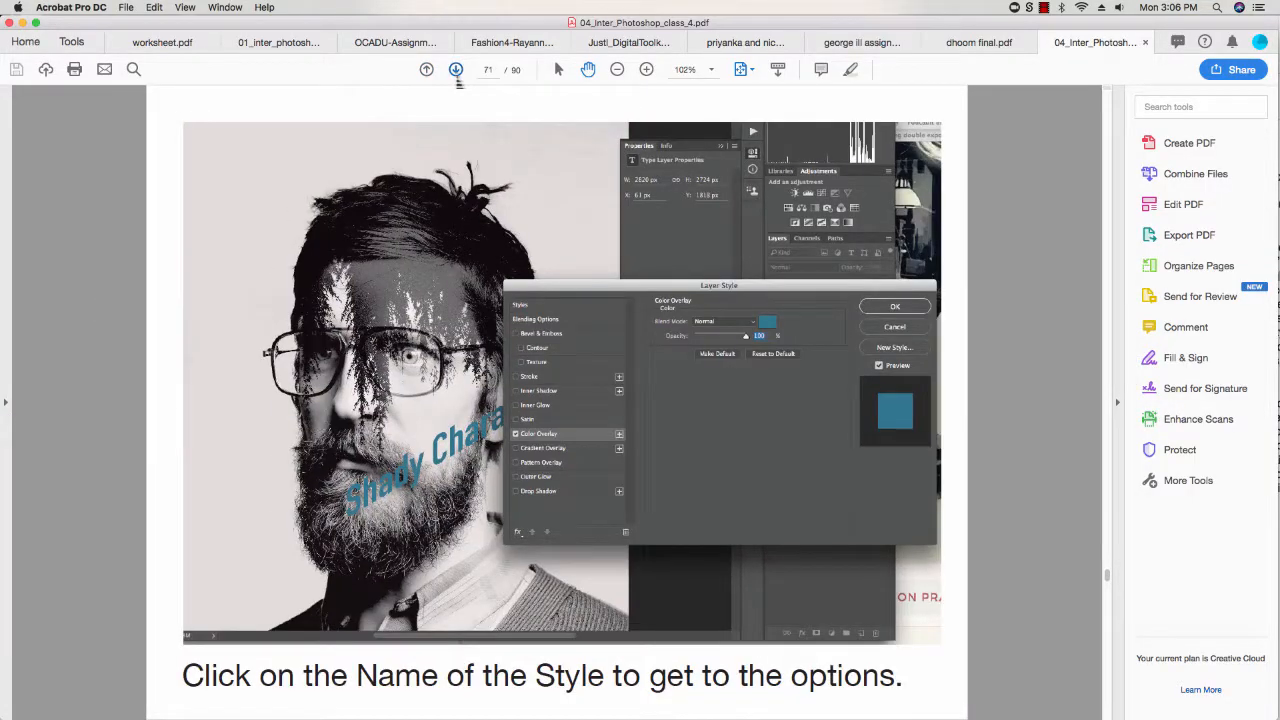
{"action": "left_click", "coordinate": [458, 72]}
{"action": "left_click", "coordinate": [458, 72]}
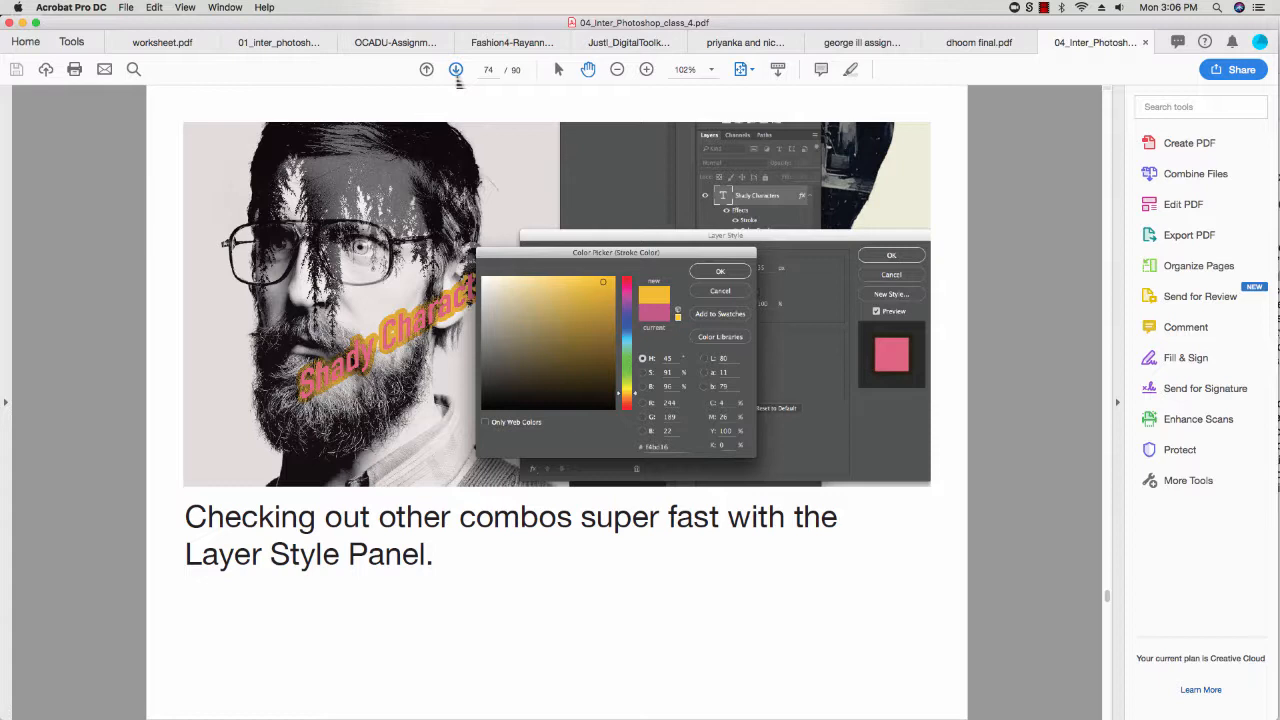
{"action": "left_click", "coordinate": [457, 72]}
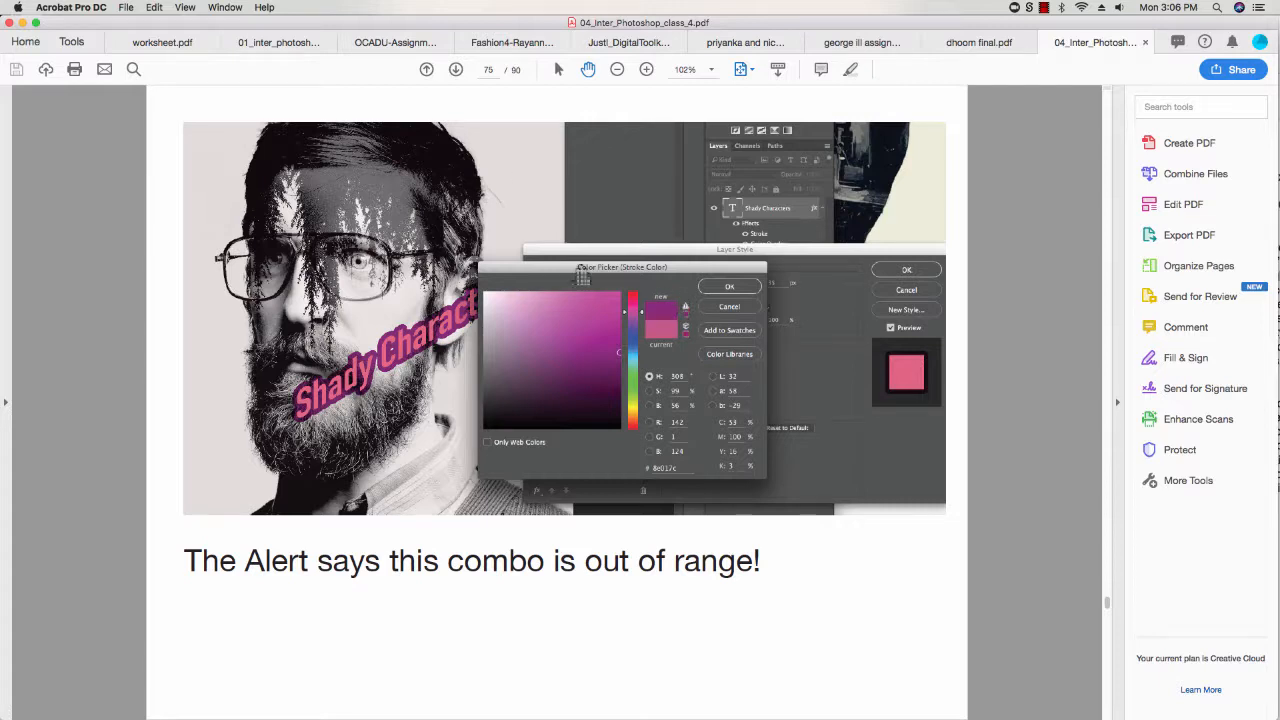
{"action": "left_click", "coordinate": [455, 70]}
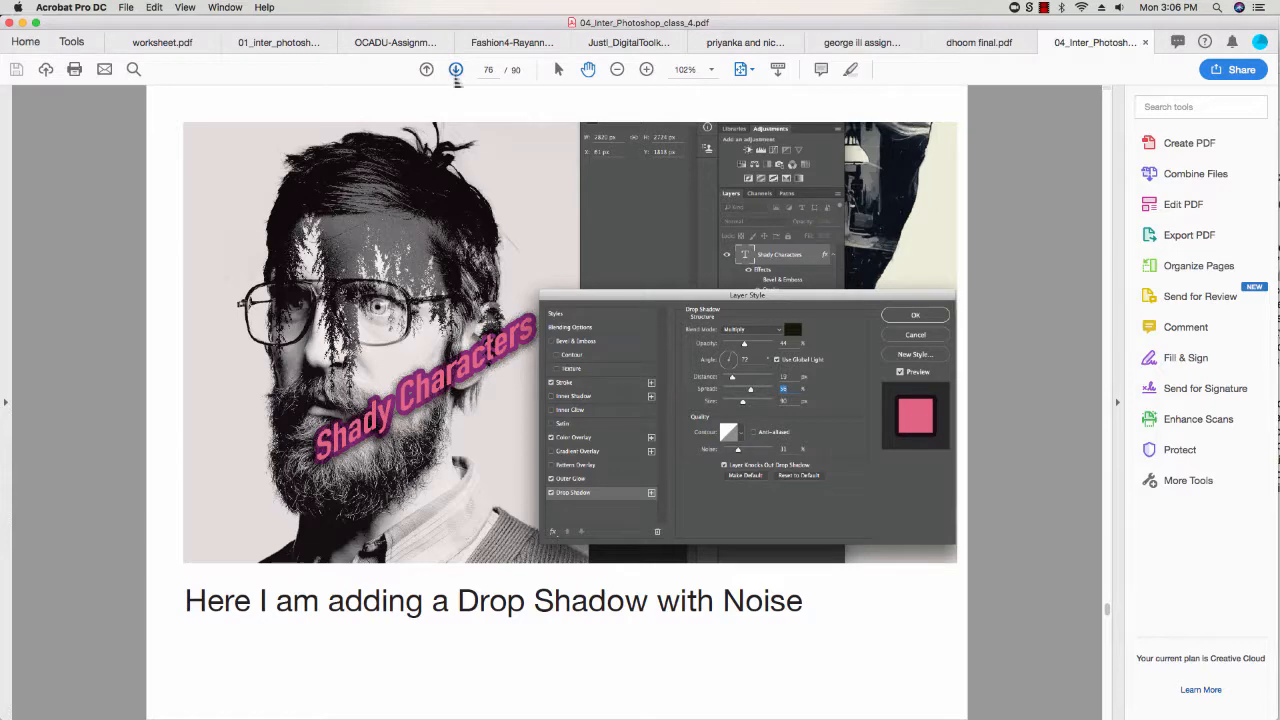
{"action": "left_click", "coordinate": [455, 72]}
{"action": "left_click", "coordinate": [426, 70]}
Step: Return to Photoshop and add a Drop Shadow effect to the SHADY CHARACTERS layer with its colour set to yellow #d8cb21
{"action": "key", "text": "super+Tab"}
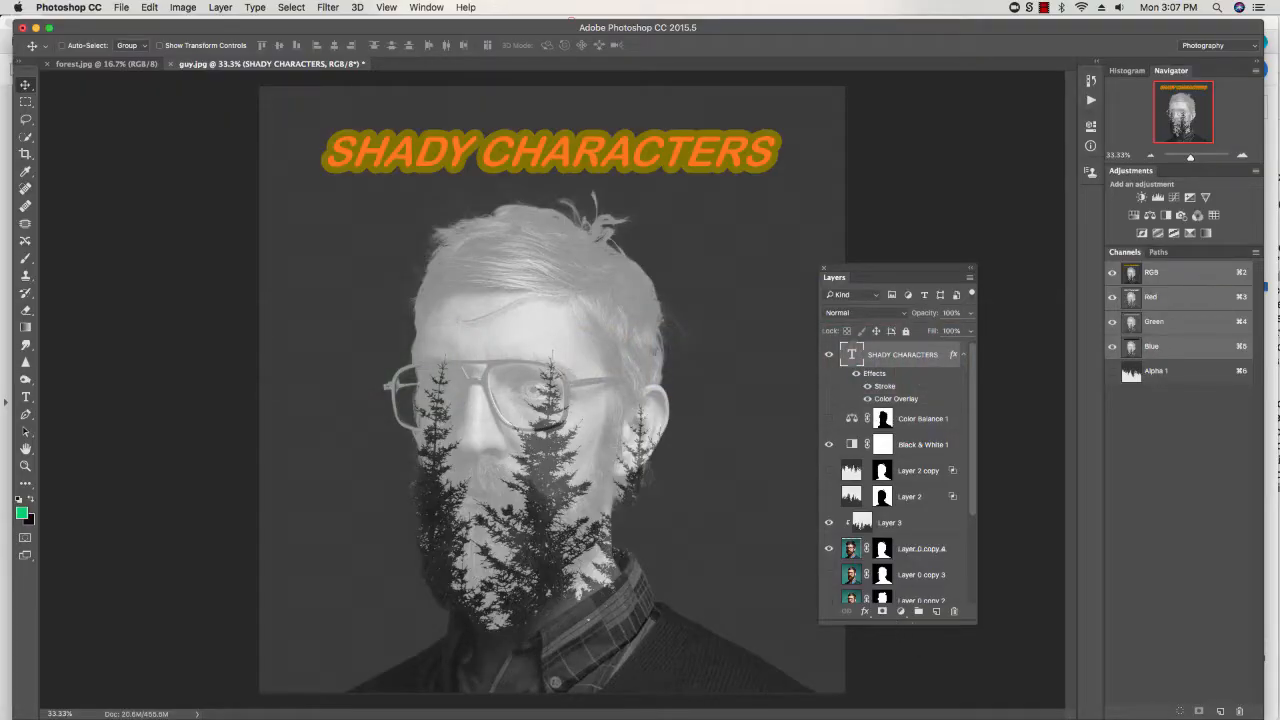
{"action": "left_click", "coordinate": [865, 611]}
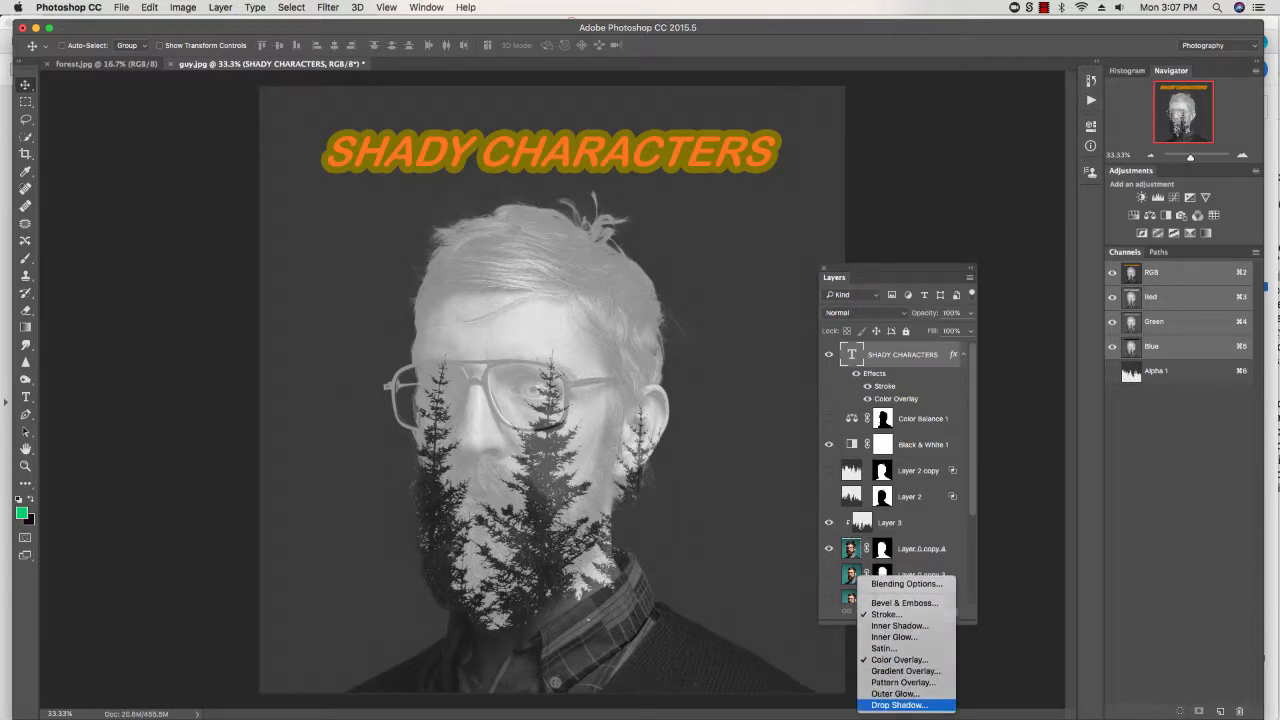
{"action": "left_click", "coordinate": [895, 695]}
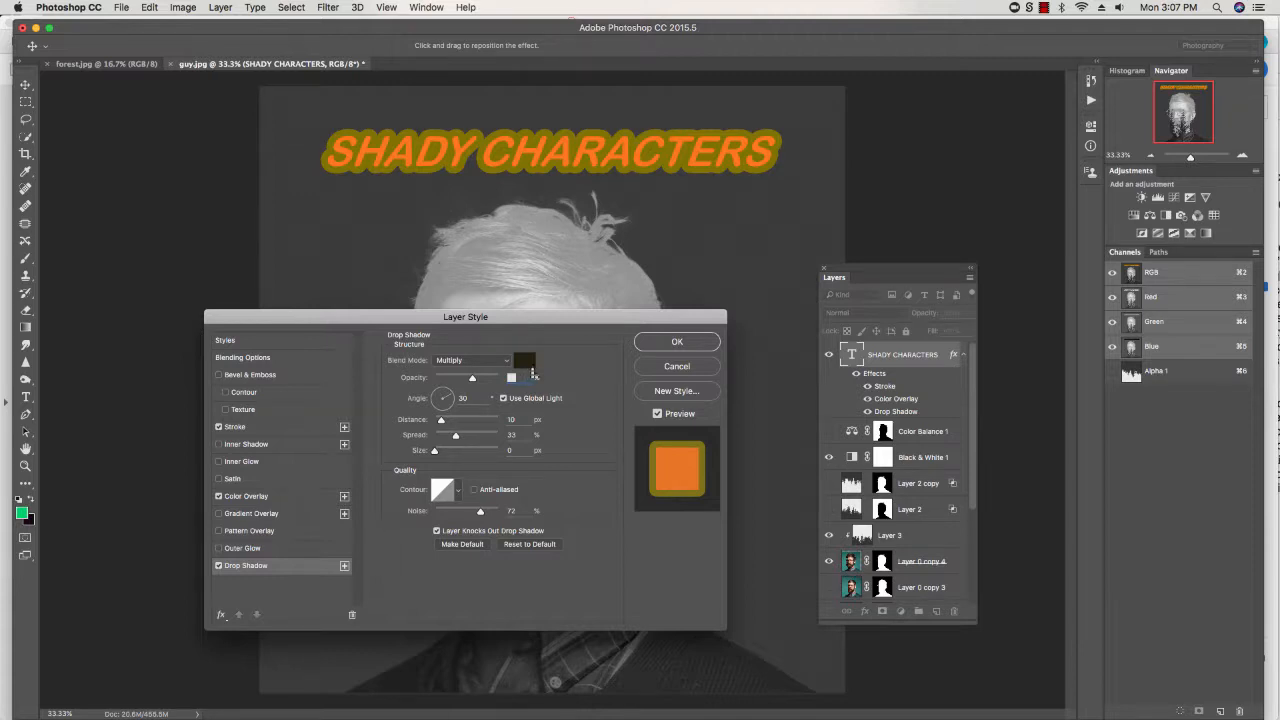
{"action": "left_click", "coordinate": [524, 360]}
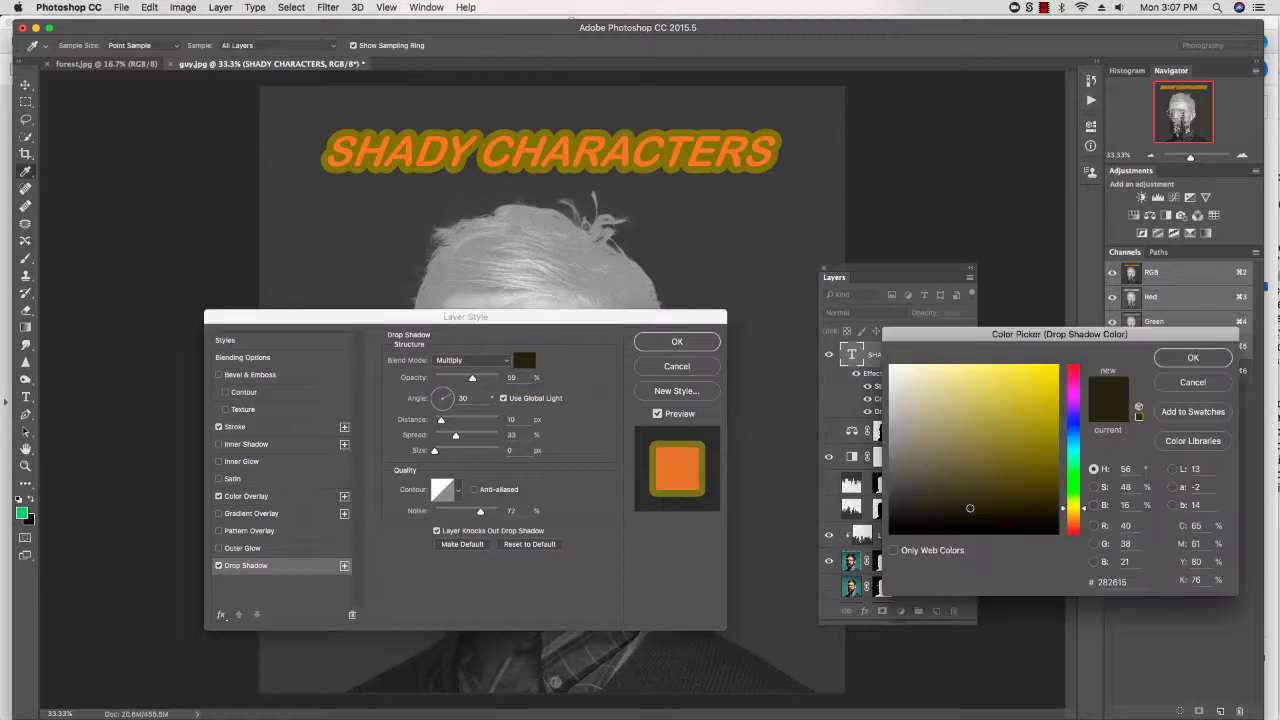
{"action": "mouse_move", "coordinate": [906, 521]}
{"action": "left_mouse_down"}
{"action": "mouse_move", "coordinate": [912, 530]}
{"action": "mouse_move", "coordinate": [1022, 383]}
{"action": "mouse_move", "coordinate": [1032, 390]}
{"action": "left_mouse_up"}
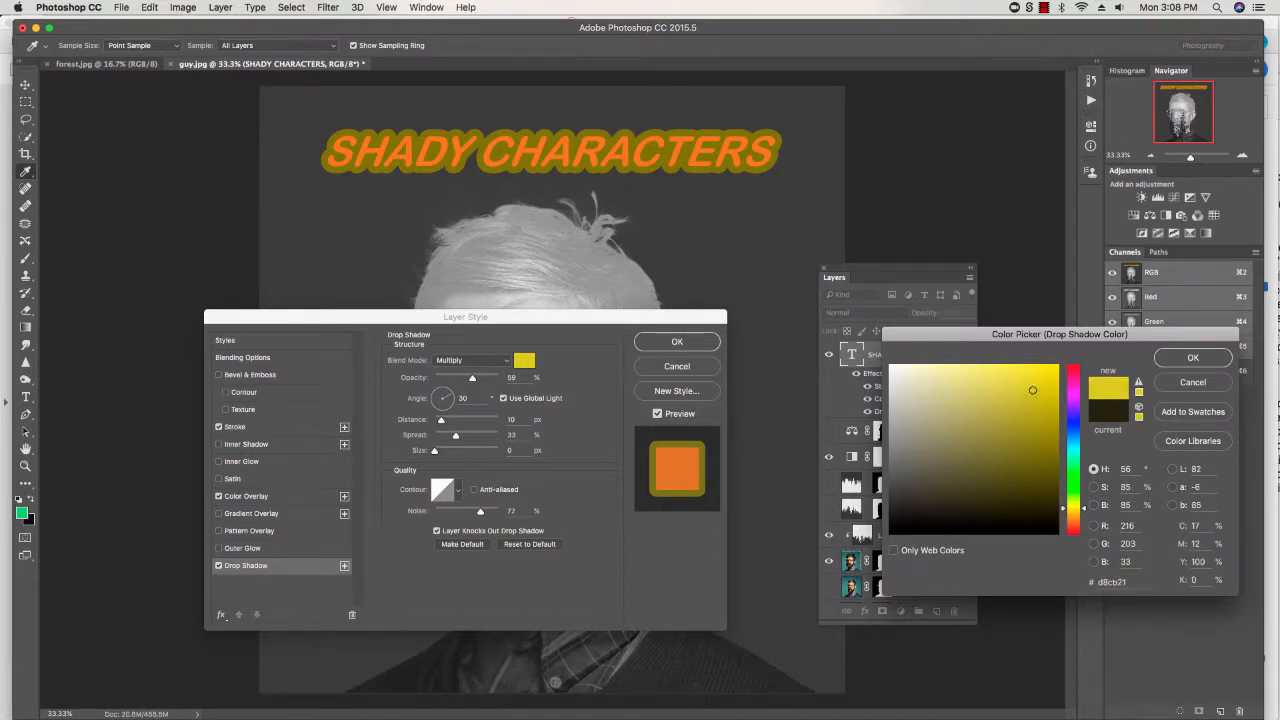
{"action": "left_click", "coordinate": [1193, 357]}
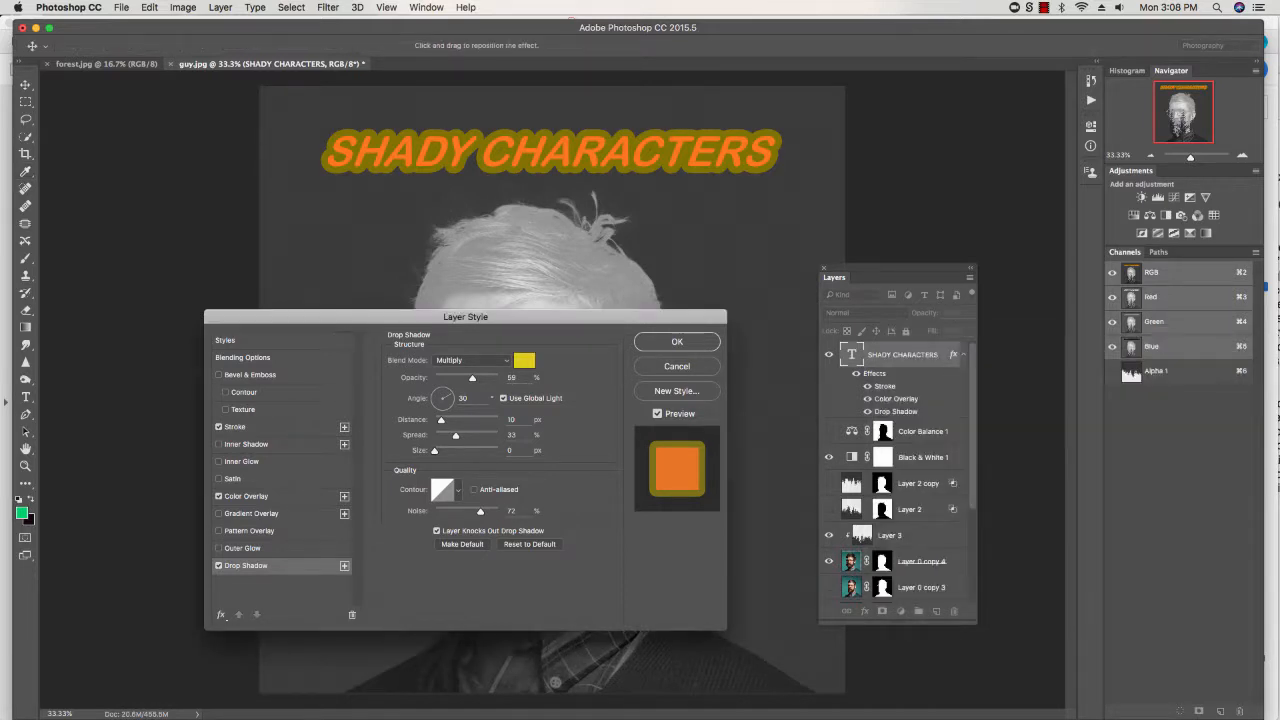
Step: Set the drop shadow's blend mode to Lighten, with distance 28 px, spread 60% and size 54 px
{"action": "left_click", "coordinate": [472, 360]}
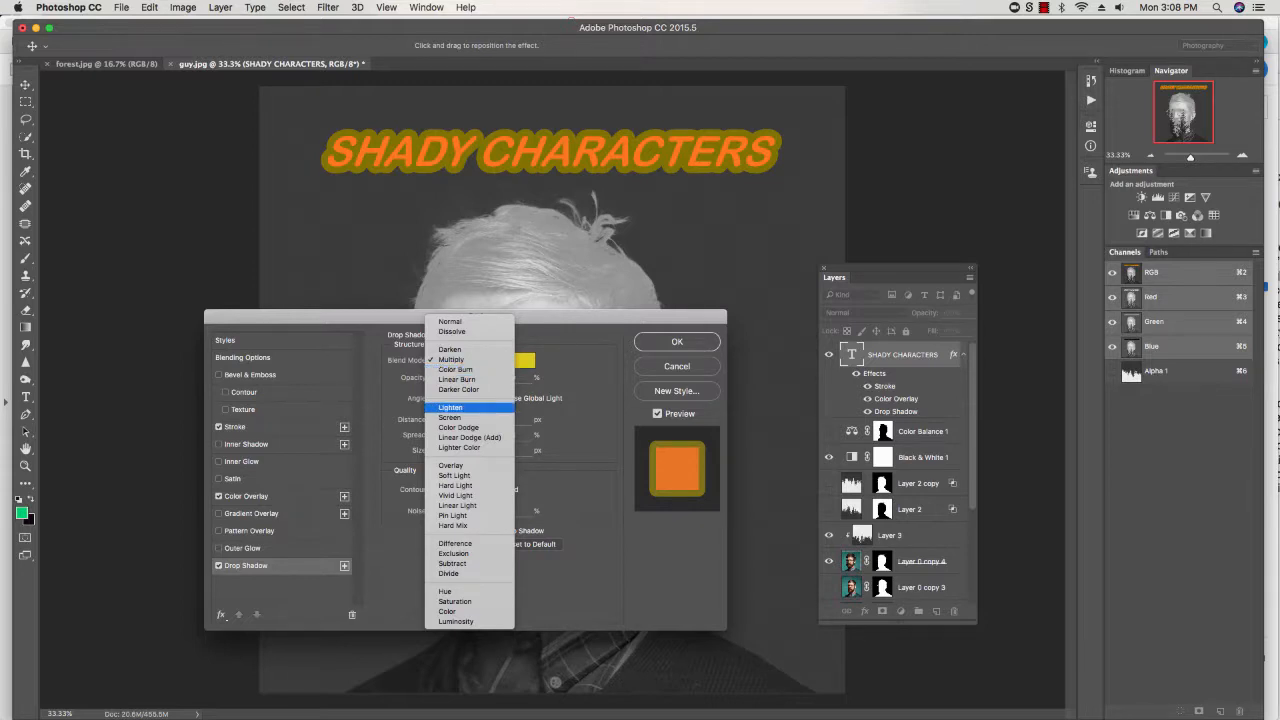
{"action": "left_click", "coordinate": [450, 407]}
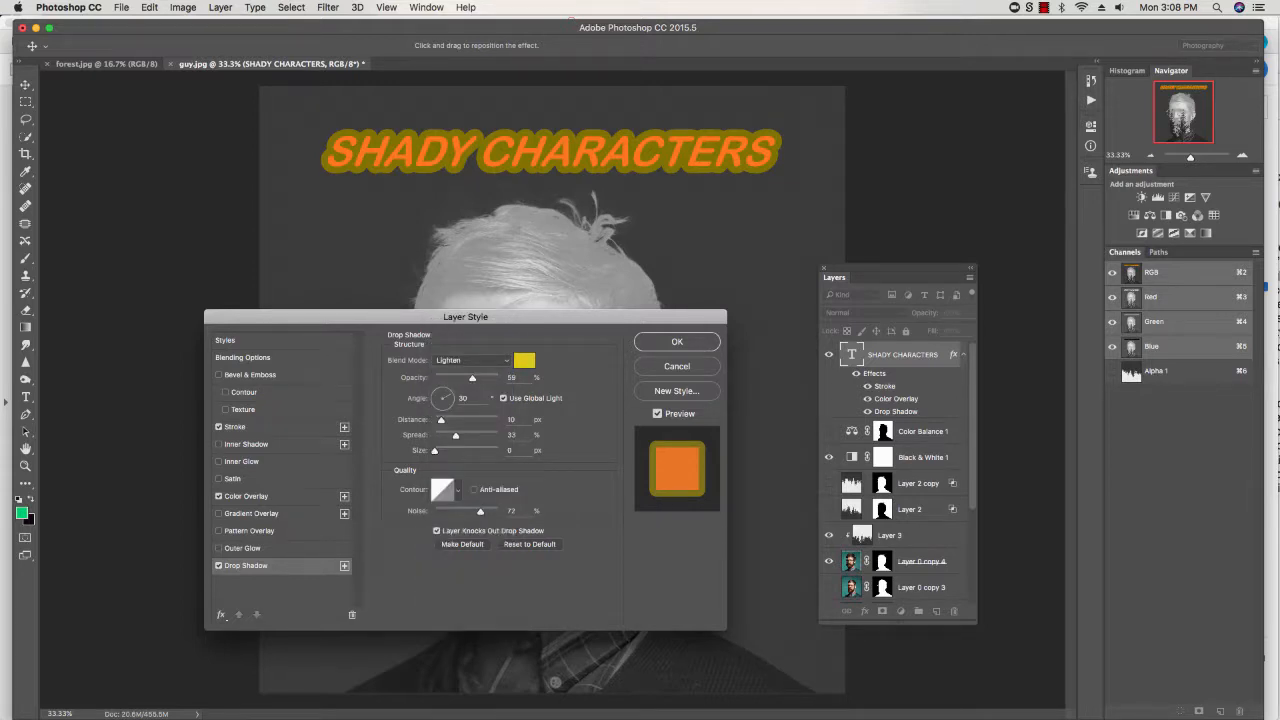
{"action": "left_click_drag", "start_coordinate": [441, 420], "coordinate": [453, 452]}
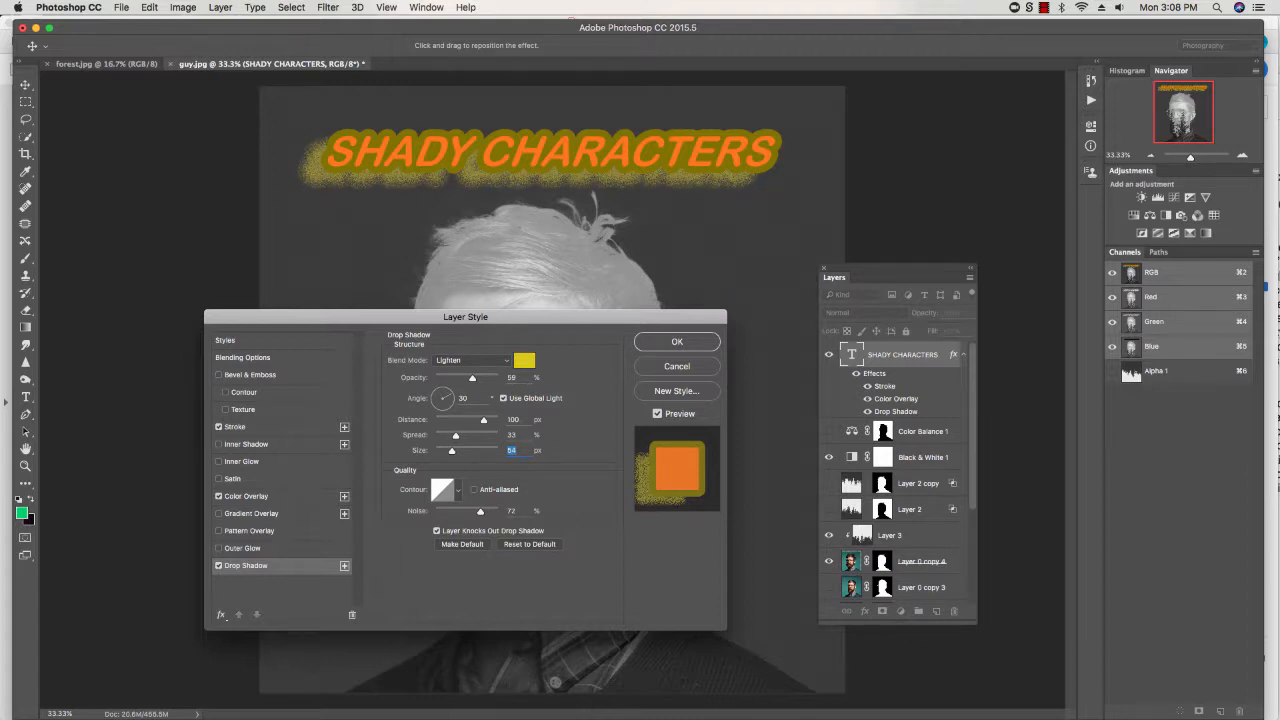
{"action": "mouse_move", "coordinate": [484, 421]}
{"action": "left_mouse_down"}
{"action": "mouse_move", "coordinate": [453, 421]}
{"action": "mouse_move", "coordinate": [458, 436]}
{"action": "mouse_move", "coordinate": [499, 436]}
{"action": "mouse_move", "coordinate": [473, 436]}
{"action": "left_mouse_up"}
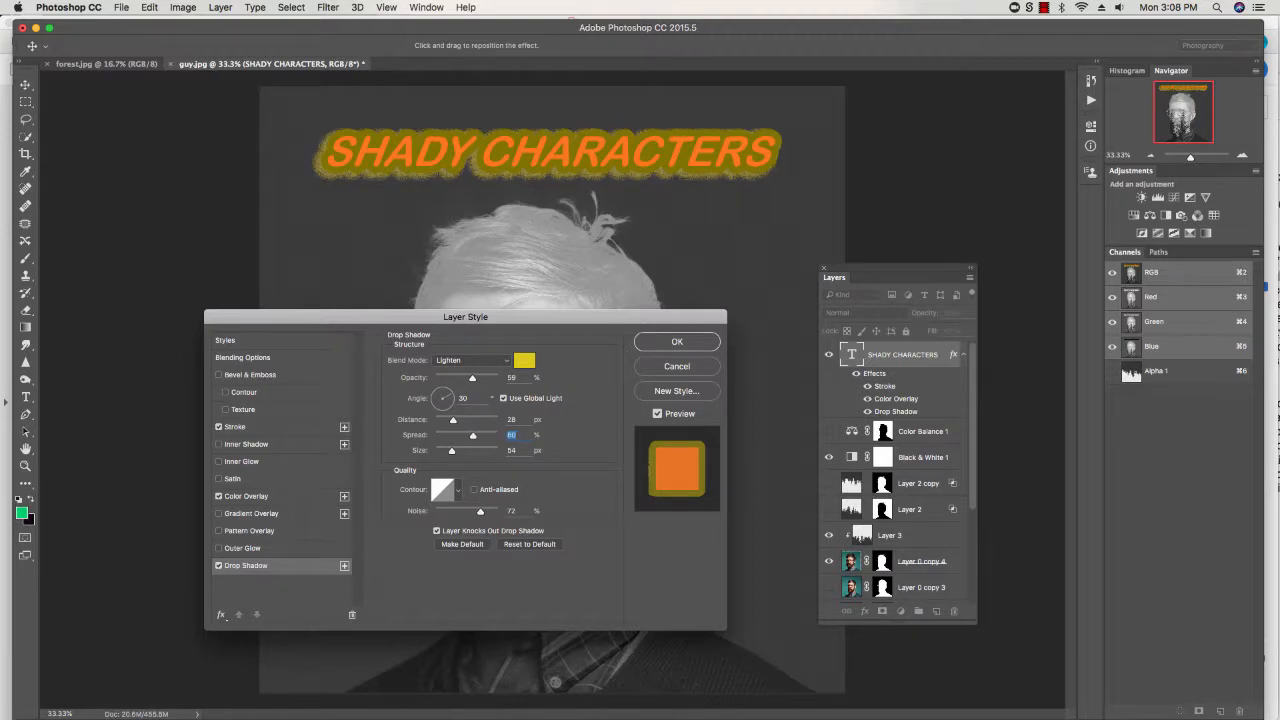
Step: Try several contours for the title's drop shadow and apply the rounded convex curve
{"action": "left_click", "coordinate": [457, 490]}
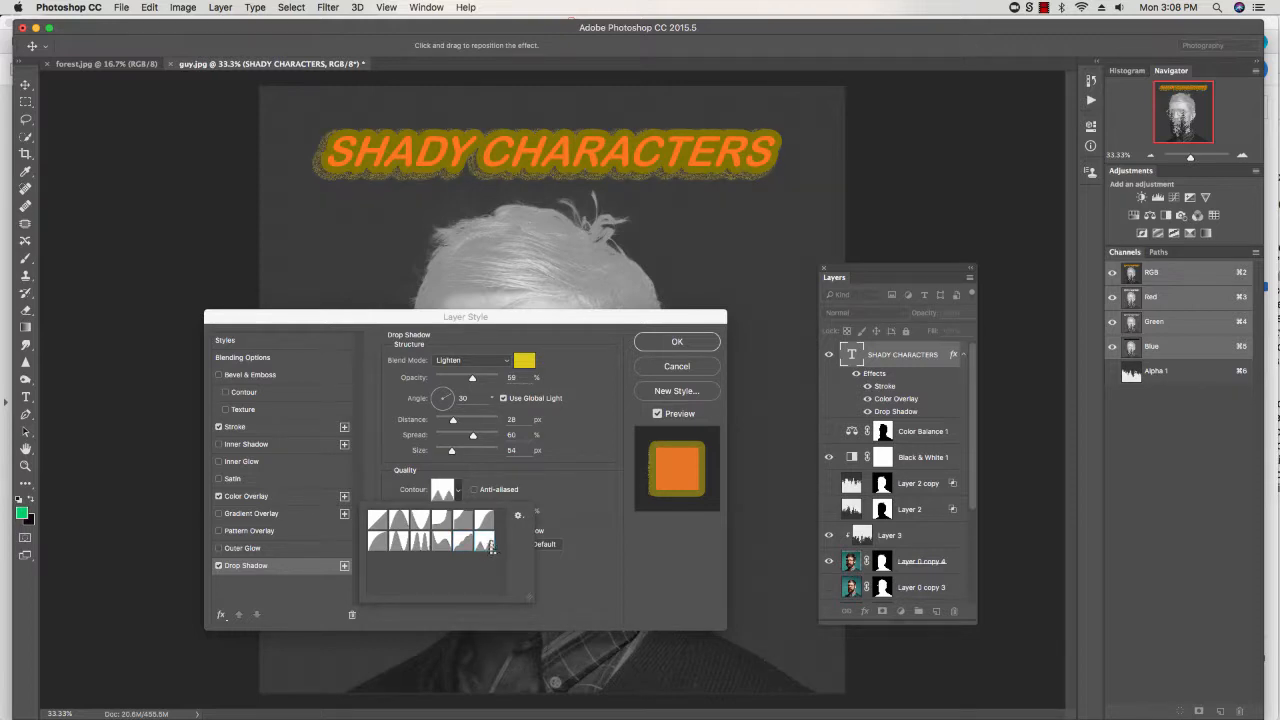
{"action": "left_click", "coordinate": [464, 520]}
{"action": "left_click", "coordinate": [421, 521]}
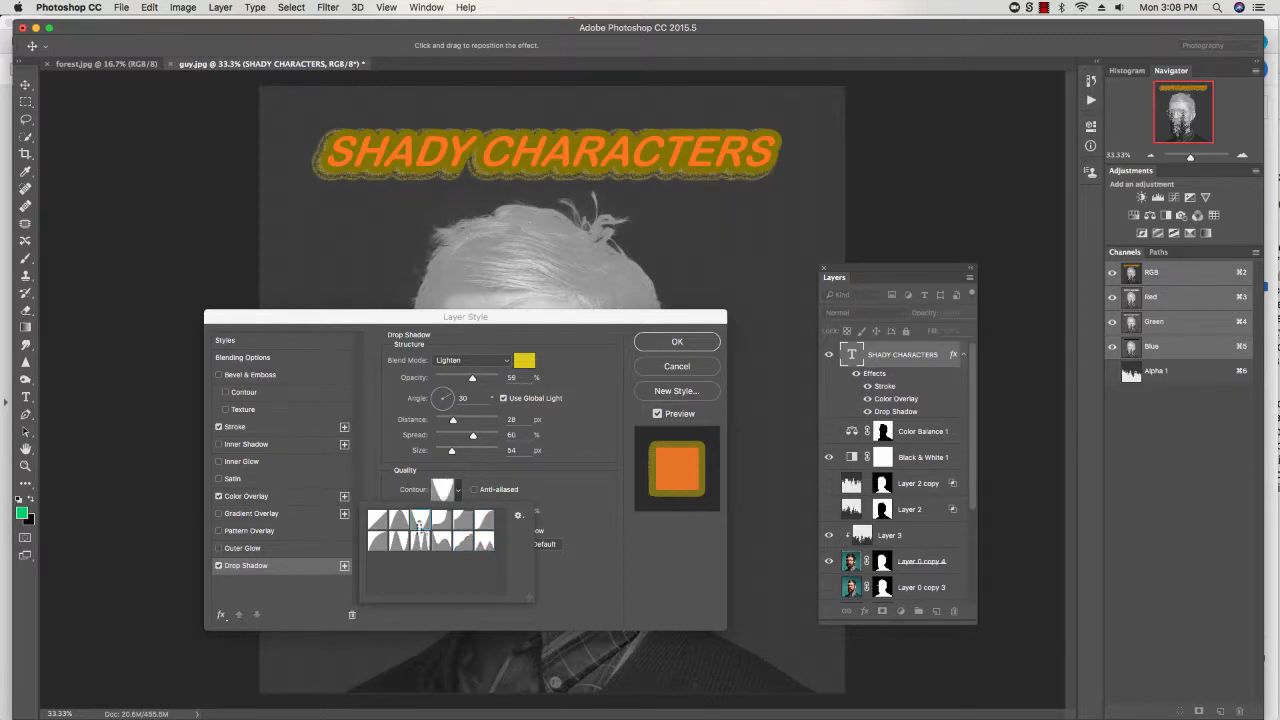
{"action": "left_click", "coordinate": [399, 521]}
{"action": "left_click", "coordinate": [377, 548]}
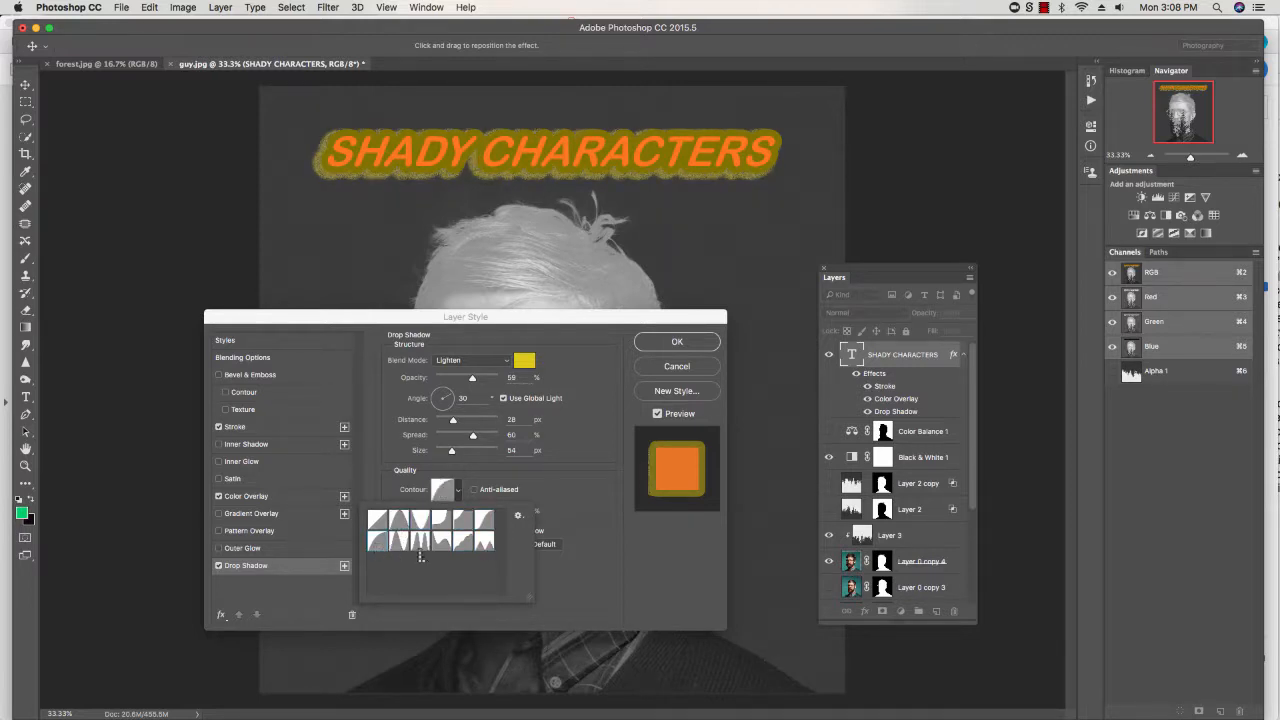
{"action": "left_click", "coordinate": [421, 553]}
{"action": "left_click", "coordinate": [399, 548]}
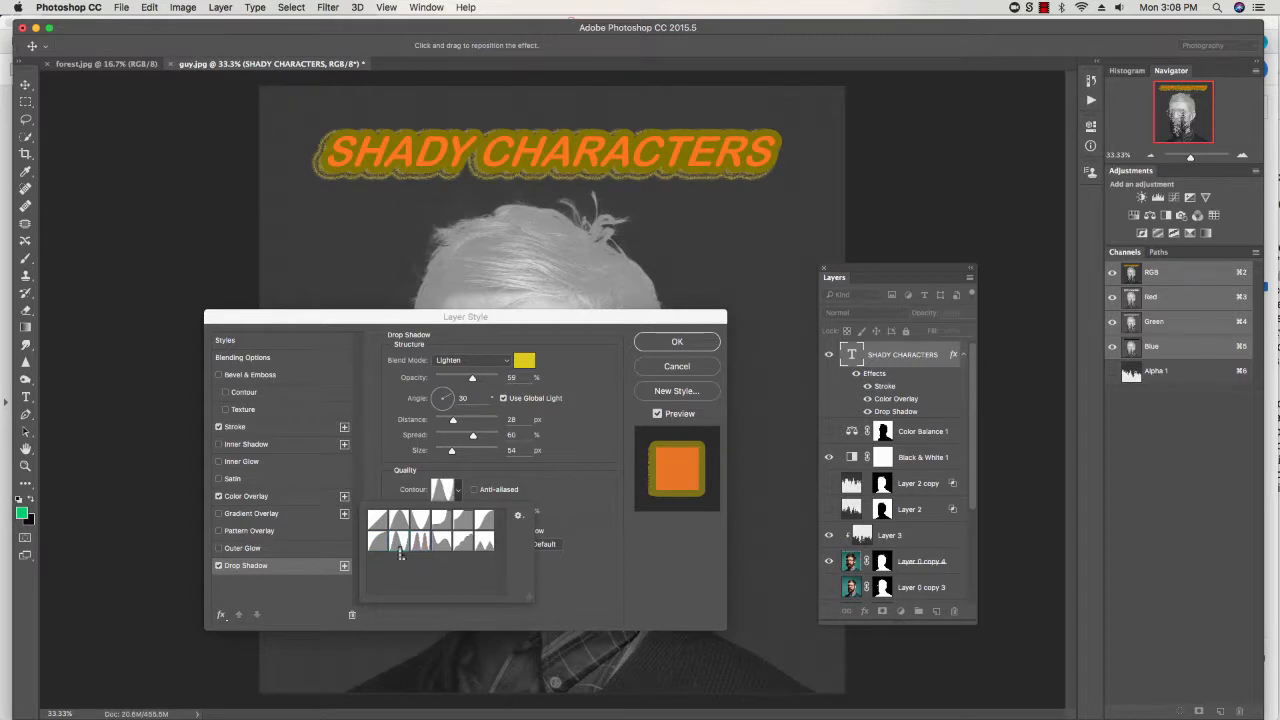
{"action": "left_click", "coordinate": [392, 550]}
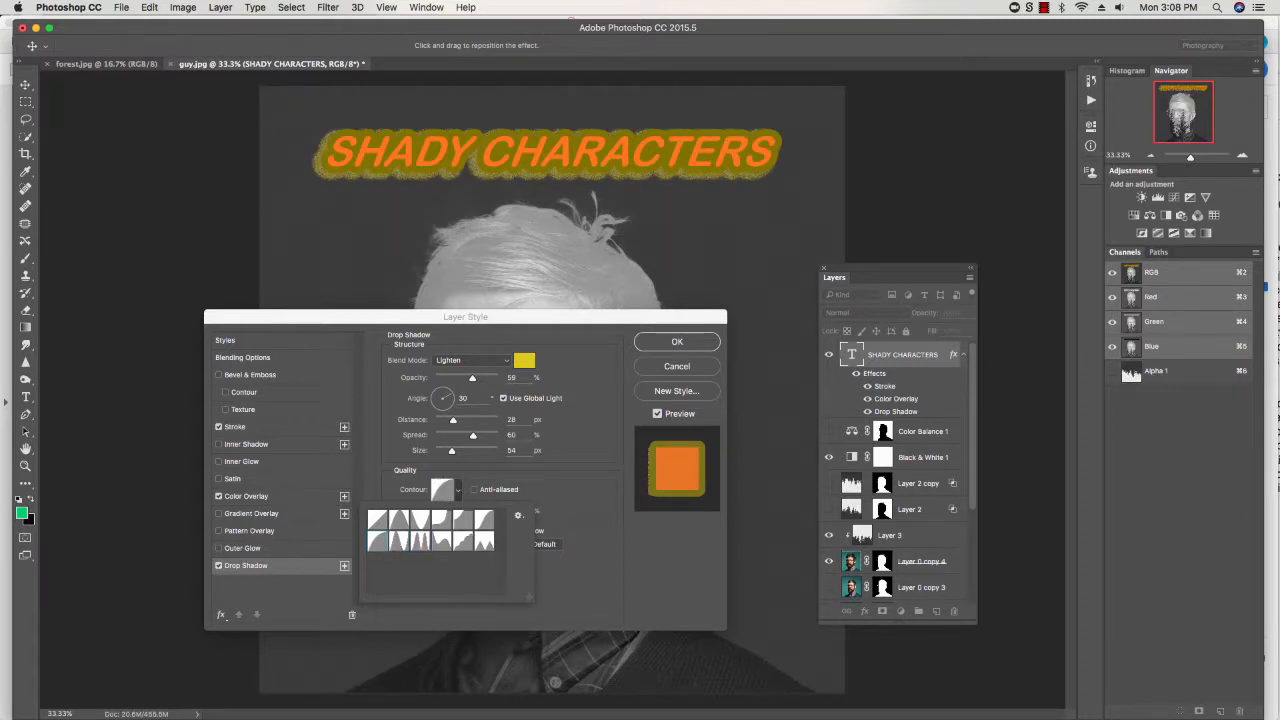
Step: Set the drop shadow's size to 70 px, angle to 69°, distance to 16 px and spread to 8%
{"action": "left_click_drag", "start_coordinate": [452, 451], "coordinate": [456, 451]}
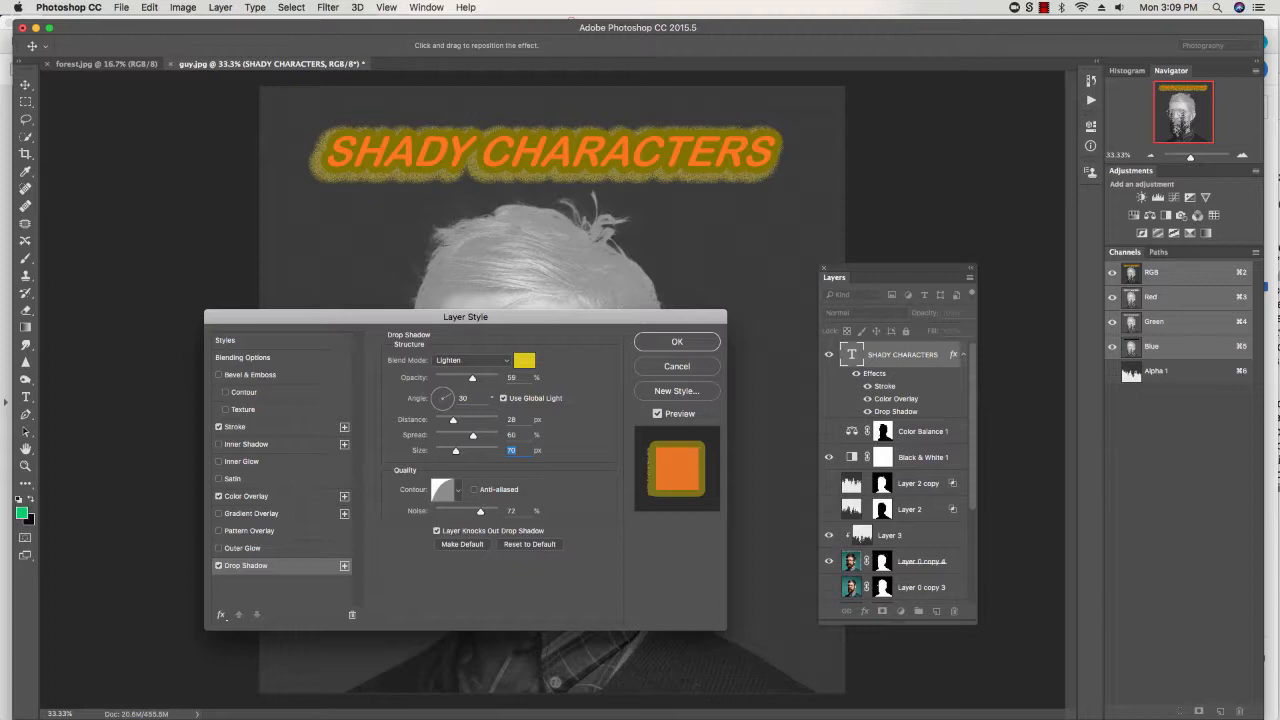
{"action": "mouse_move", "coordinate": [452, 393]}
{"action": "left_mouse_down"}
{"action": "mouse_move", "coordinate": [437, 405]}
{"action": "mouse_move", "coordinate": [444, 392]}
{"action": "left_mouse_up"}
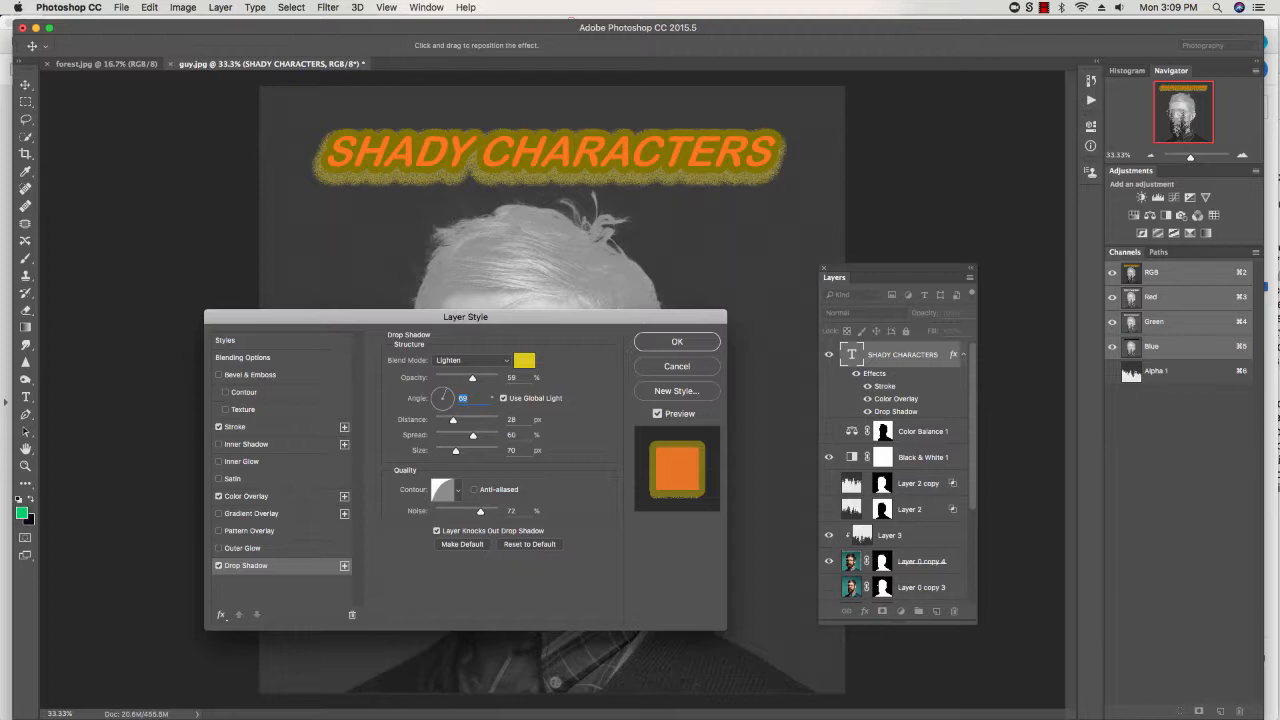
{"action": "key", "text": "Tab"}
{"action": "type", "text": "11"}
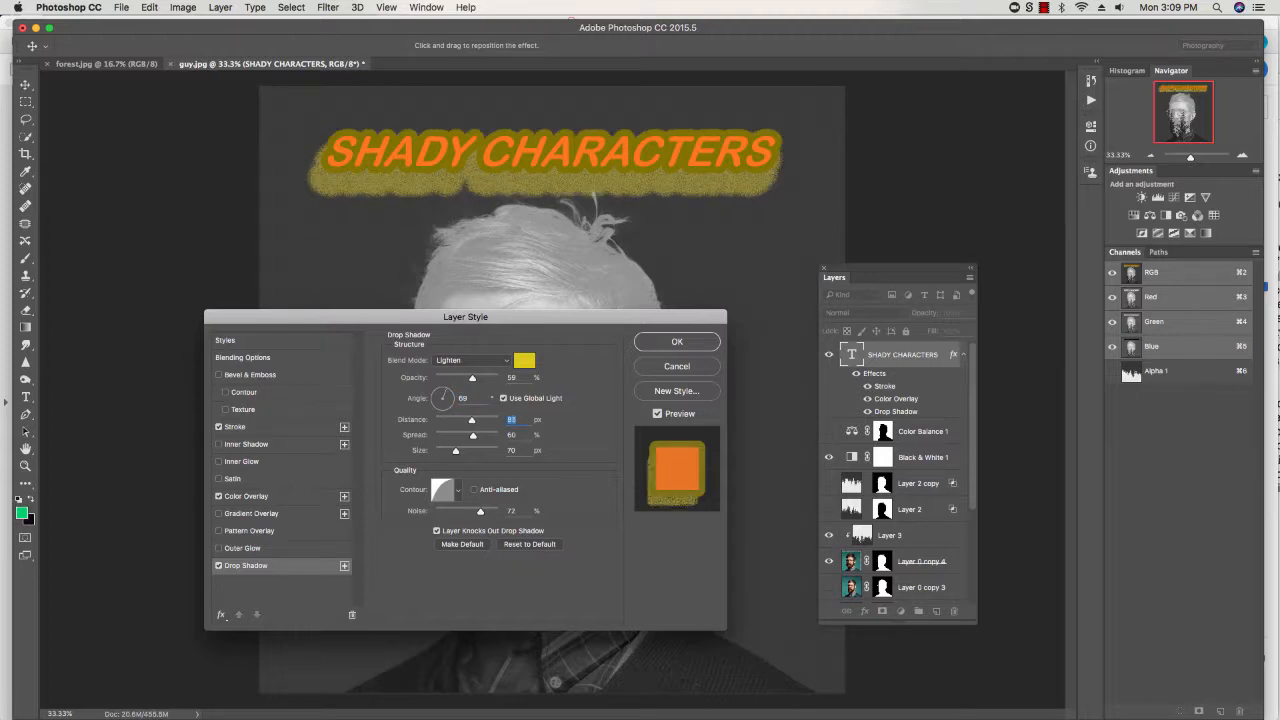
{"action": "type", "text": "16"}
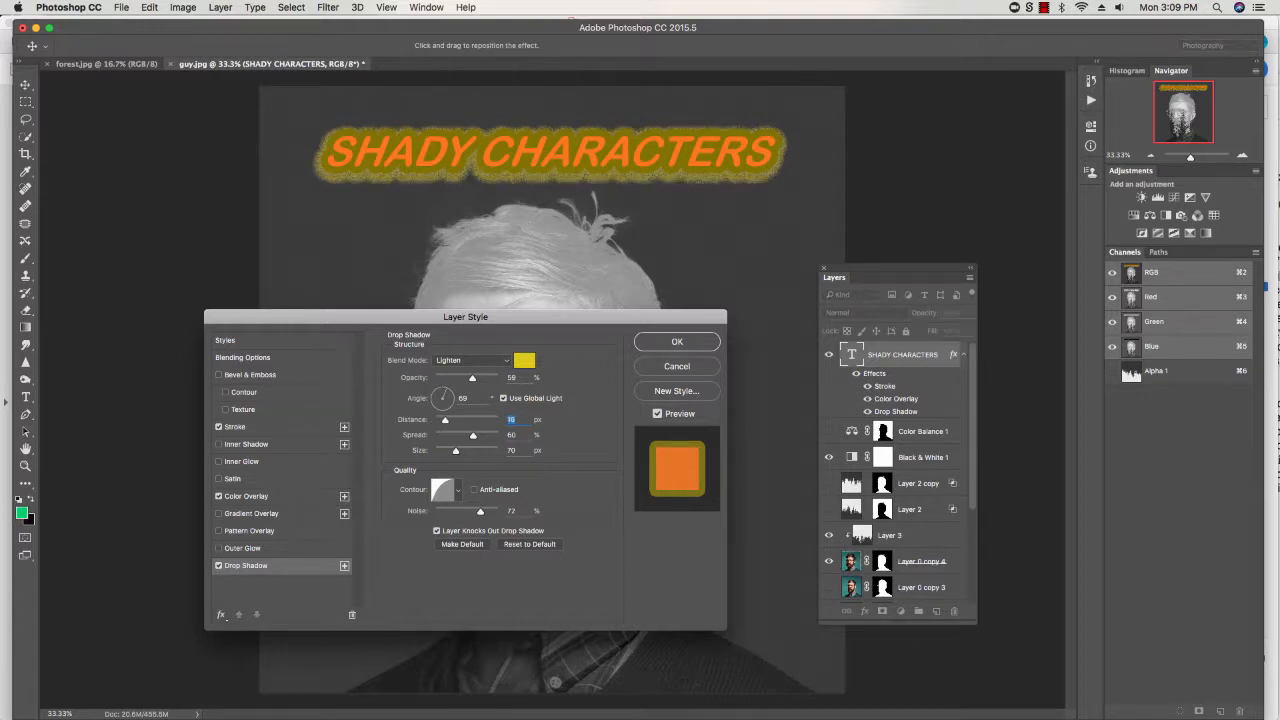
{"action": "key", "text": "Tab"}
{"action": "type", "text": "8"}
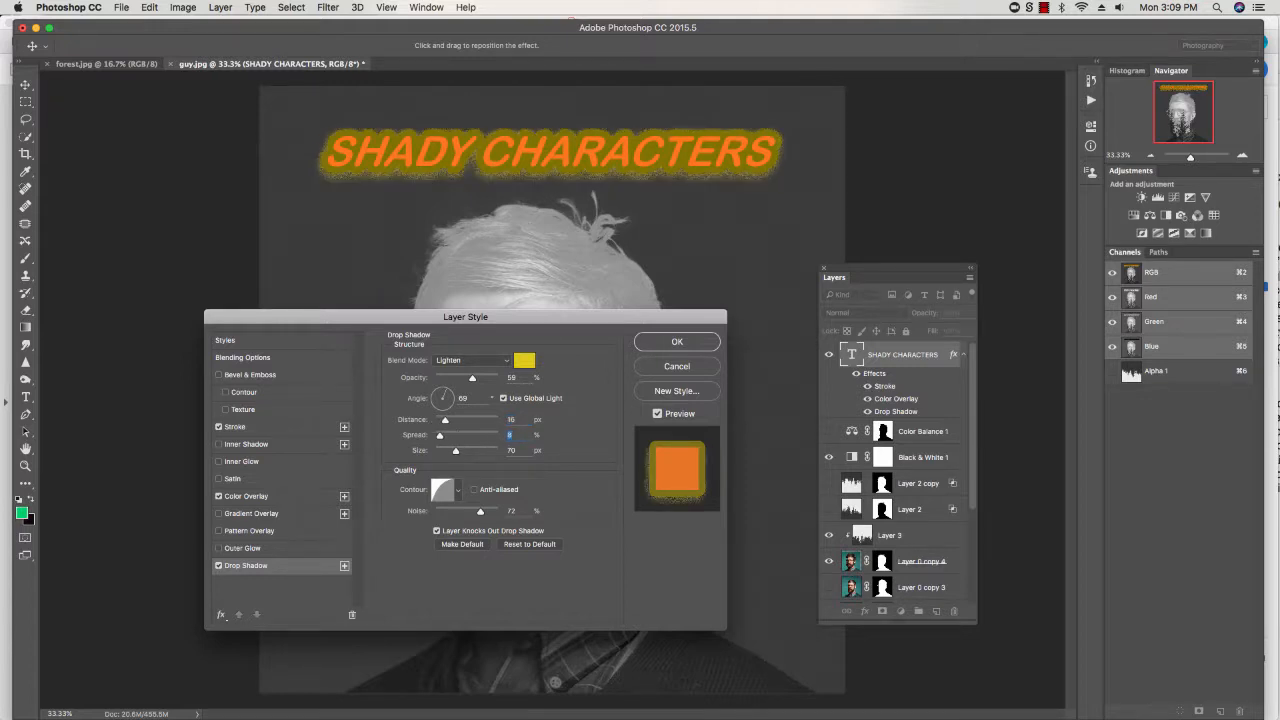
Step: Set the drop shadow to angle -4°, distance 21 px, spread 43% and size 65 px, and apply the layer style
{"action": "left_click_drag", "start_coordinate": [440, 436], "coordinate": [481, 450]}
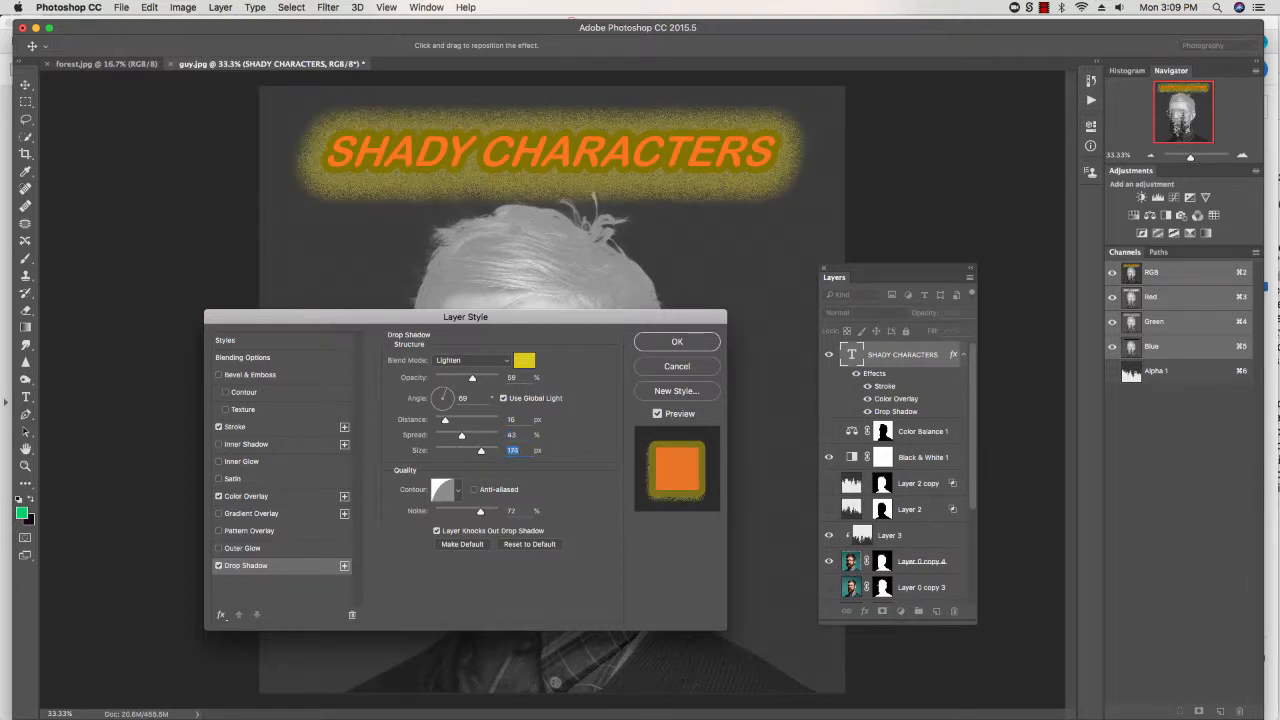
{"action": "type", "text": "10"}
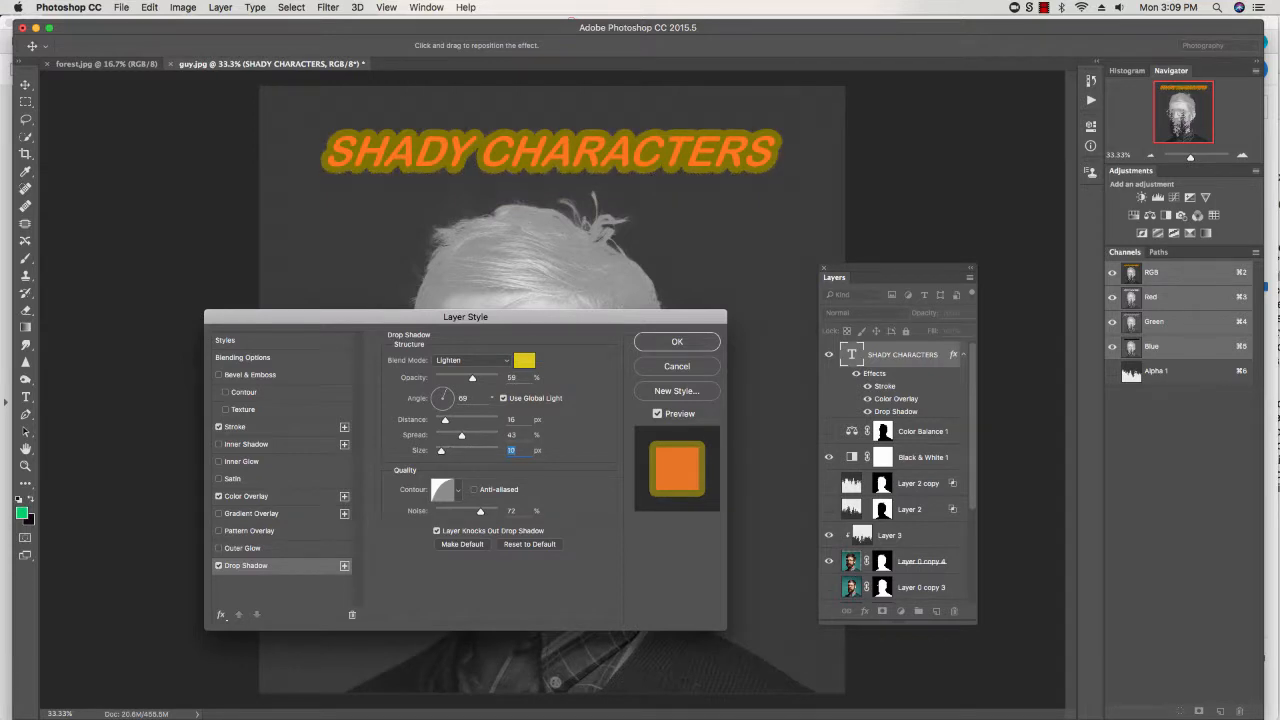
{"action": "mouse_move", "coordinate": [441, 451]}
{"action": "left_mouse_down"}
{"action": "mouse_move", "coordinate": [460, 451]}
{"action": "mouse_move", "coordinate": [441, 451]}
{"action": "left_mouse_up"}
{"action": "left_click_drag", "start_coordinate": [446, 390], "coordinate": [492, 420]}
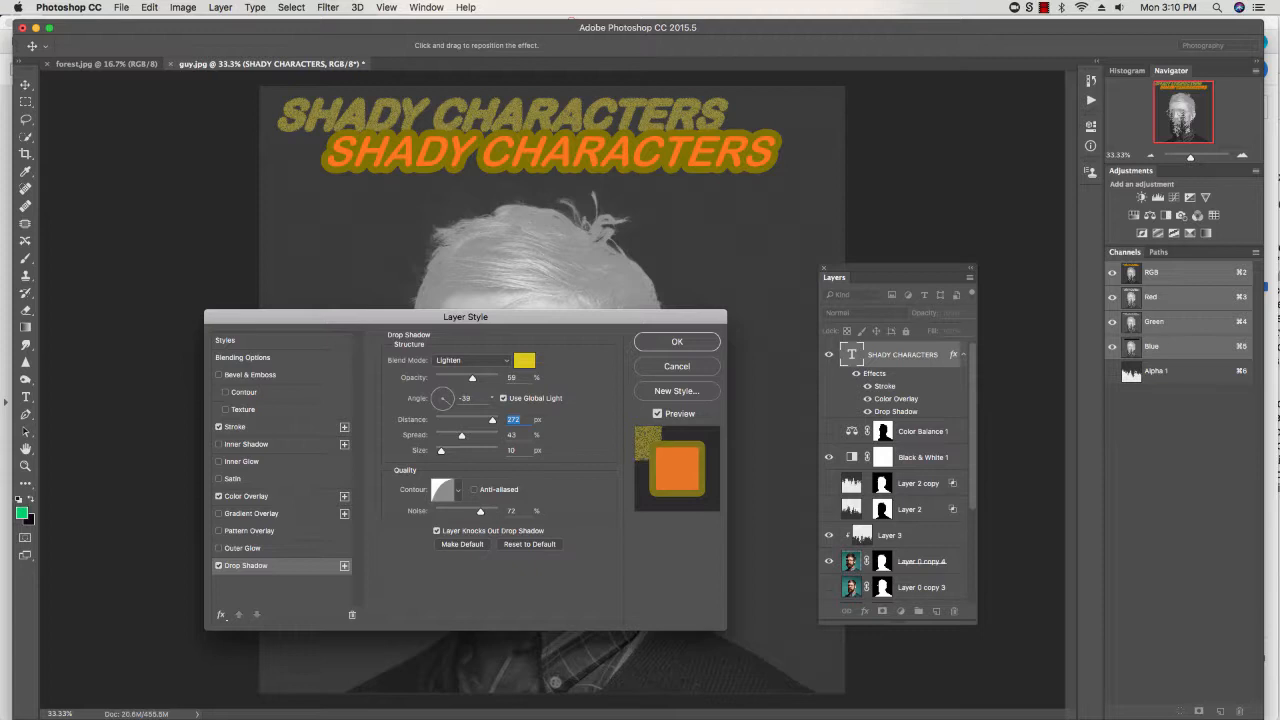
{"action": "left_click_drag", "start_coordinate": [449, 403], "coordinate": [454, 451]}
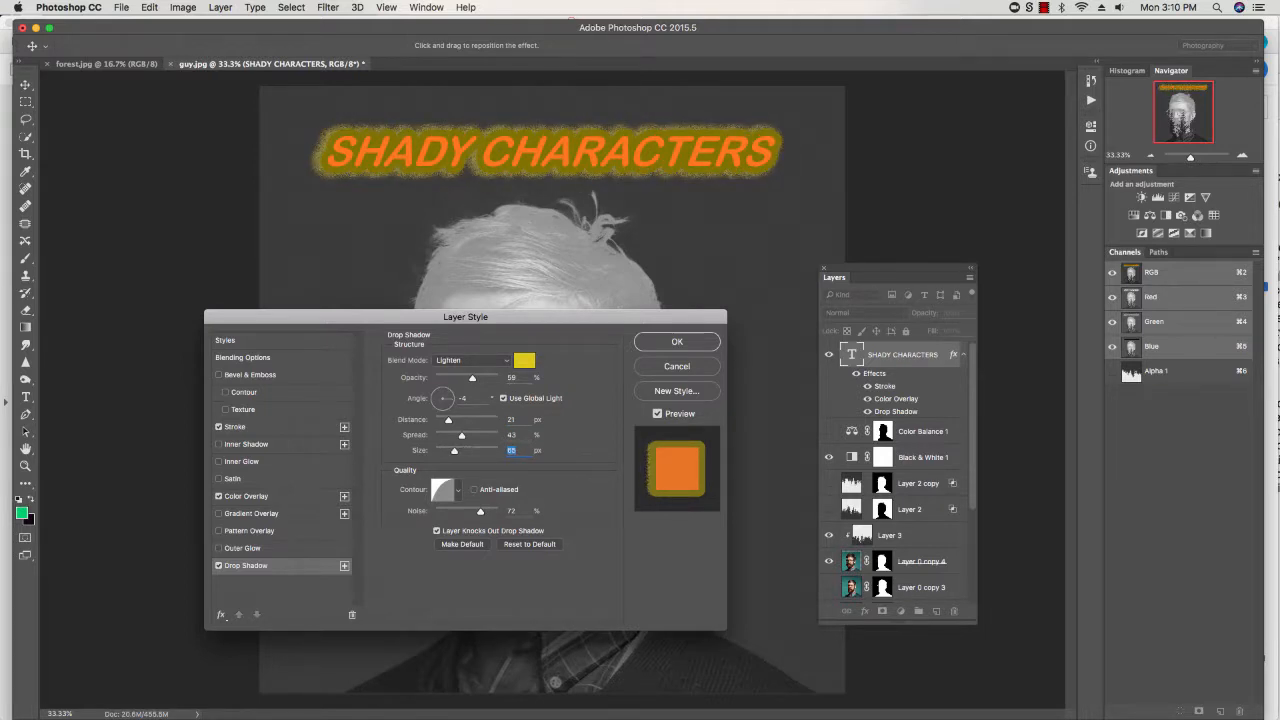
{"action": "left_click", "coordinate": [712, 342]}
Step: Switch to Acrobat, read class PDF pages 77 and 78 on transforming and retyping the title, and return to Photoshop
{"action": "key", "text": "super+Tab"}
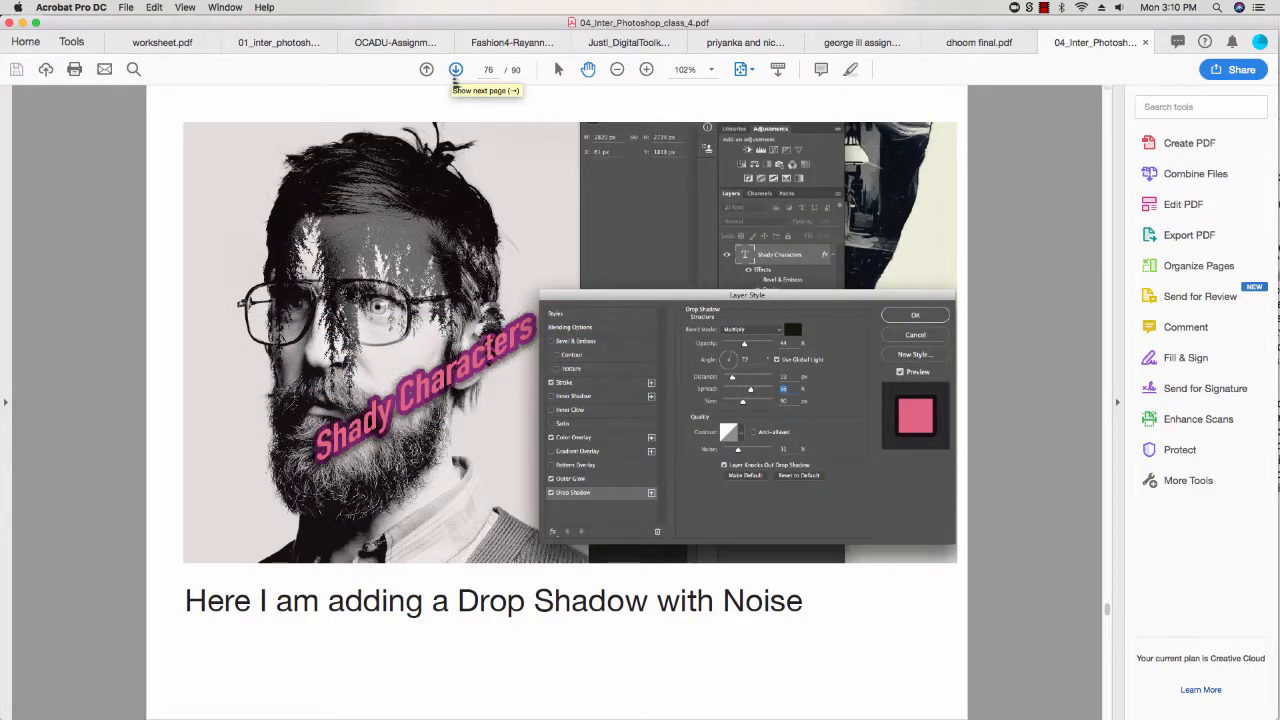
{"action": "left_click", "coordinate": [455, 70]}
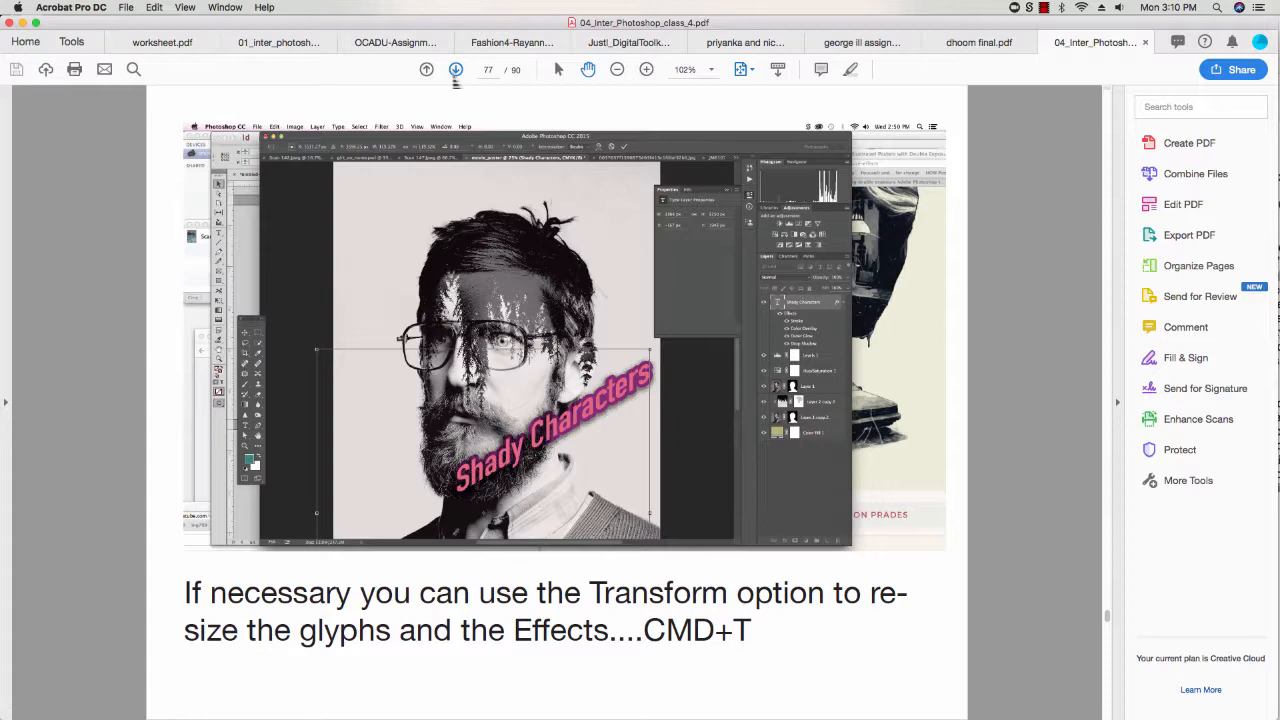
{"action": "left_click", "coordinate": [455, 70]}
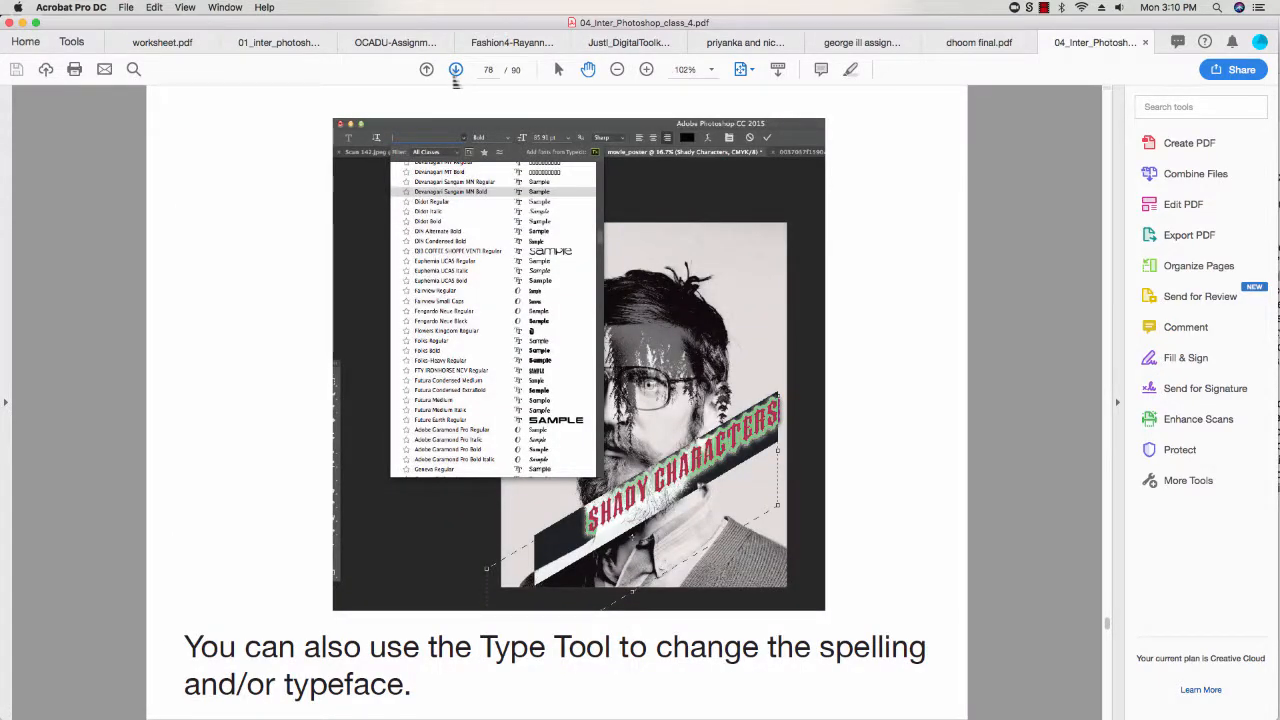
{"action": "key", "text": "super+Tab"}
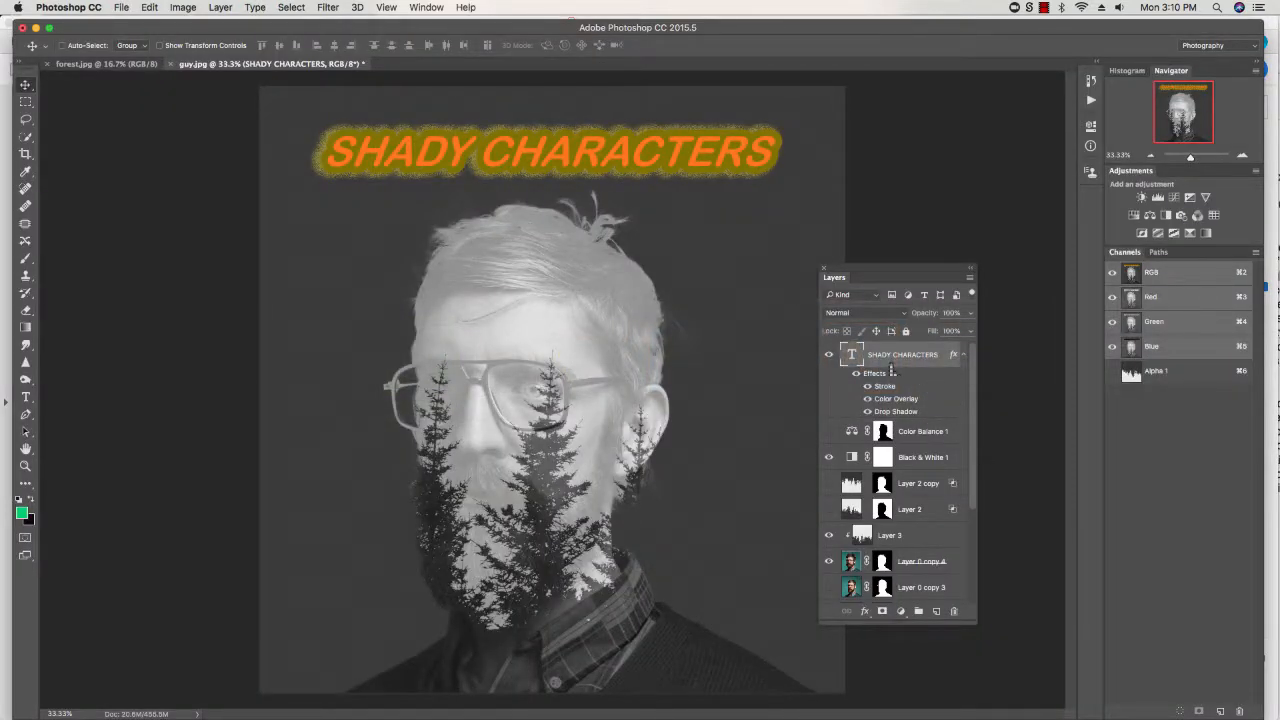
Step: Try scaling the SHADY CHARACTERS title to about 80% width with Free Transform, and undo the scaling
{"action": "key", "text": "super+t"}
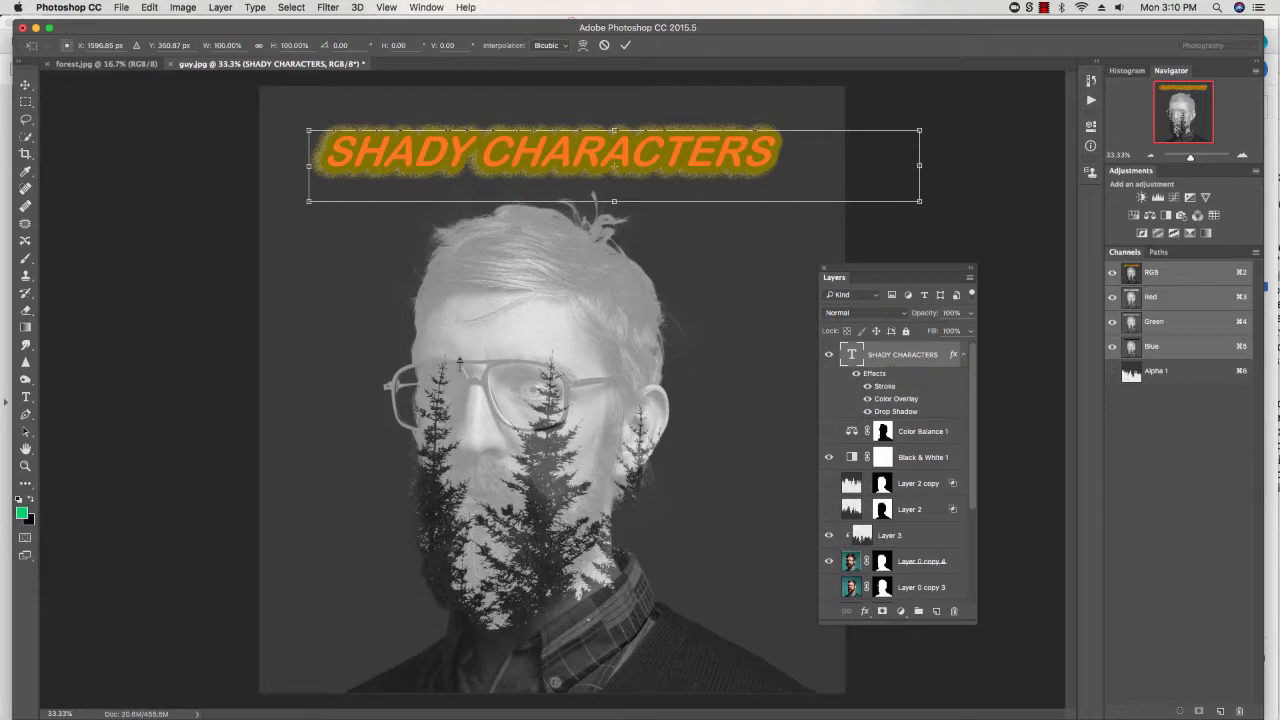
{"action": "left_click_drag", "start_coordinate": [318, 205], "coordinate": [438, 285]}
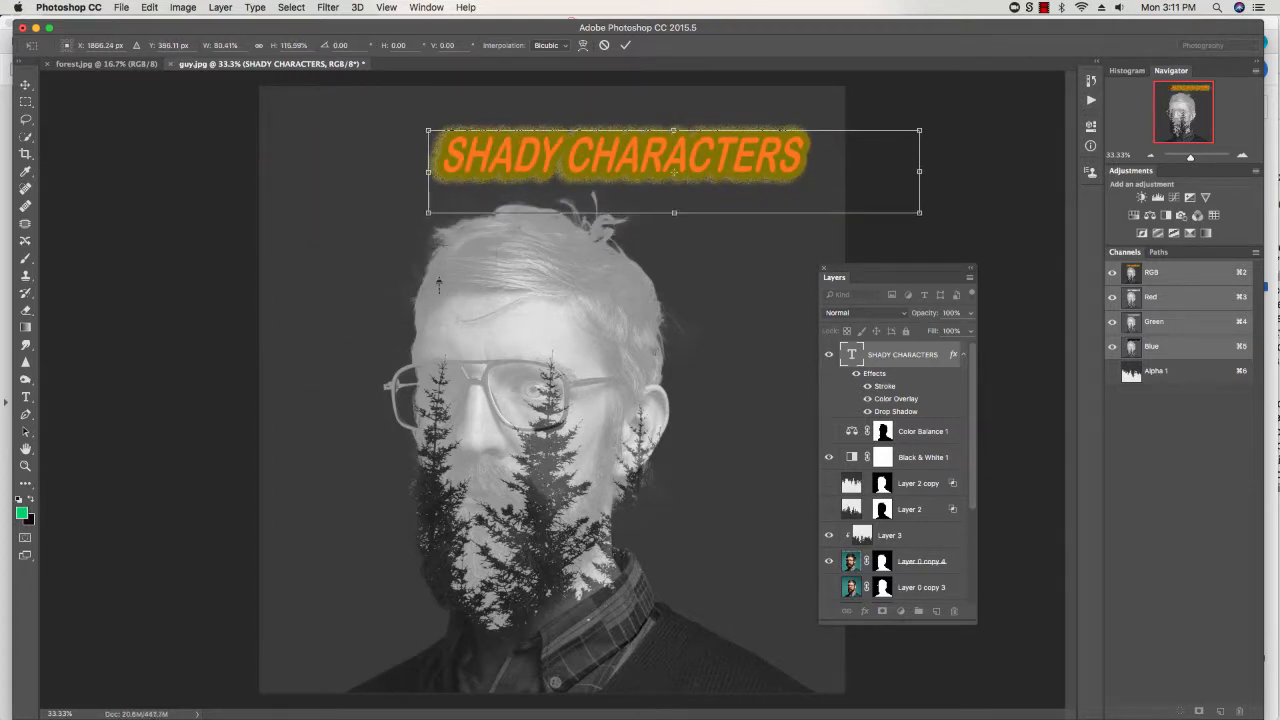
{"action": "key", "text": "Return"}
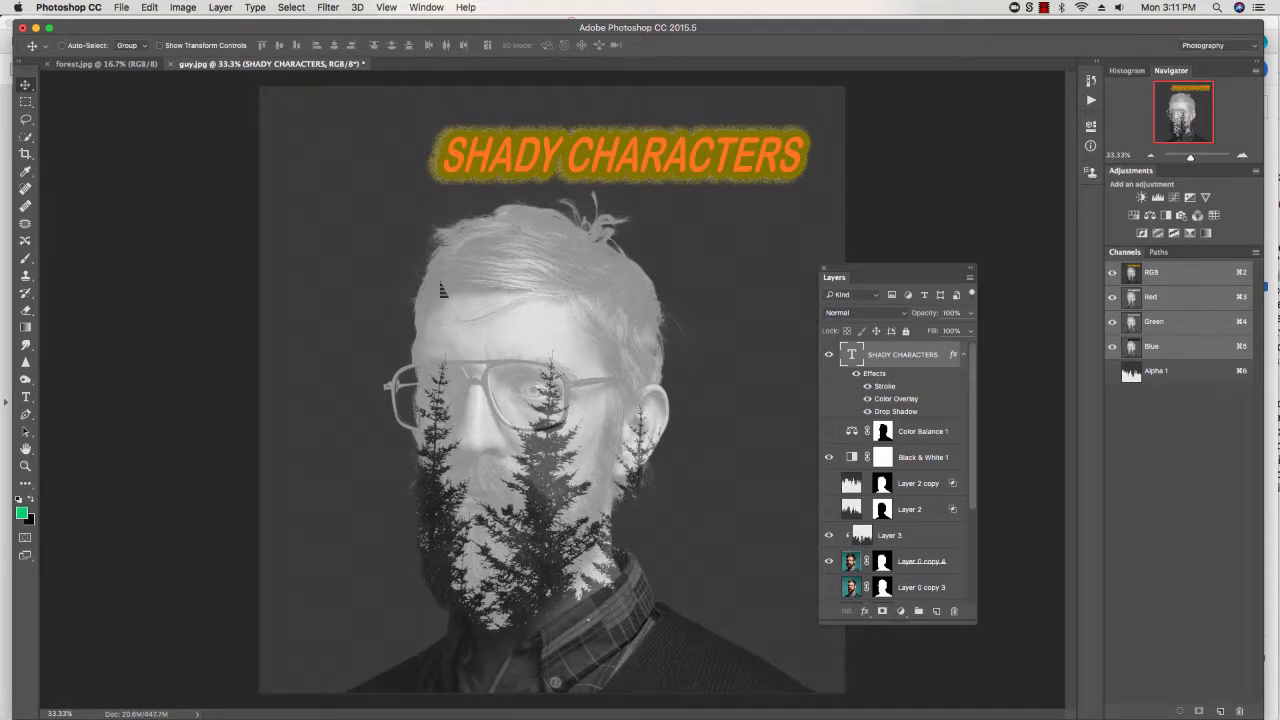
{"action": "key", "text": "super+z"}
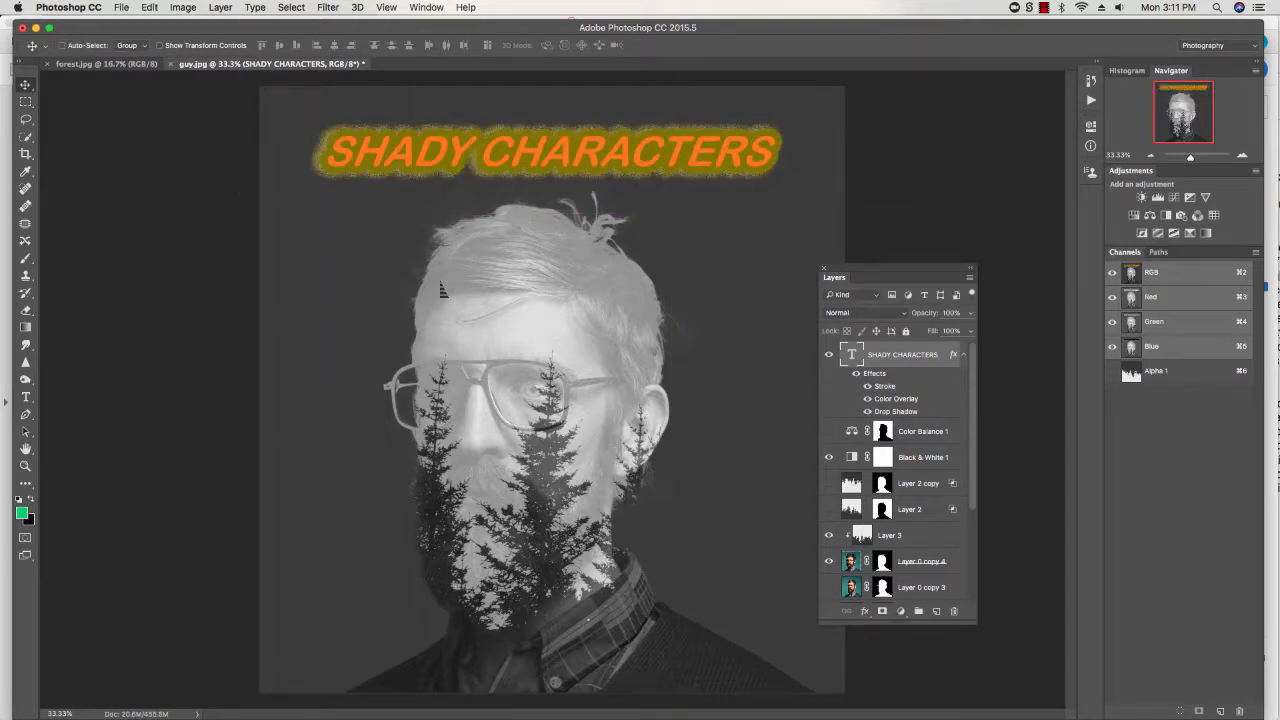
Step: Stretch the SHADY CHARACTERS title taller with Free Transform by pulling its lower-left corner down and outward
{"action": "key", "text": "super+t"}
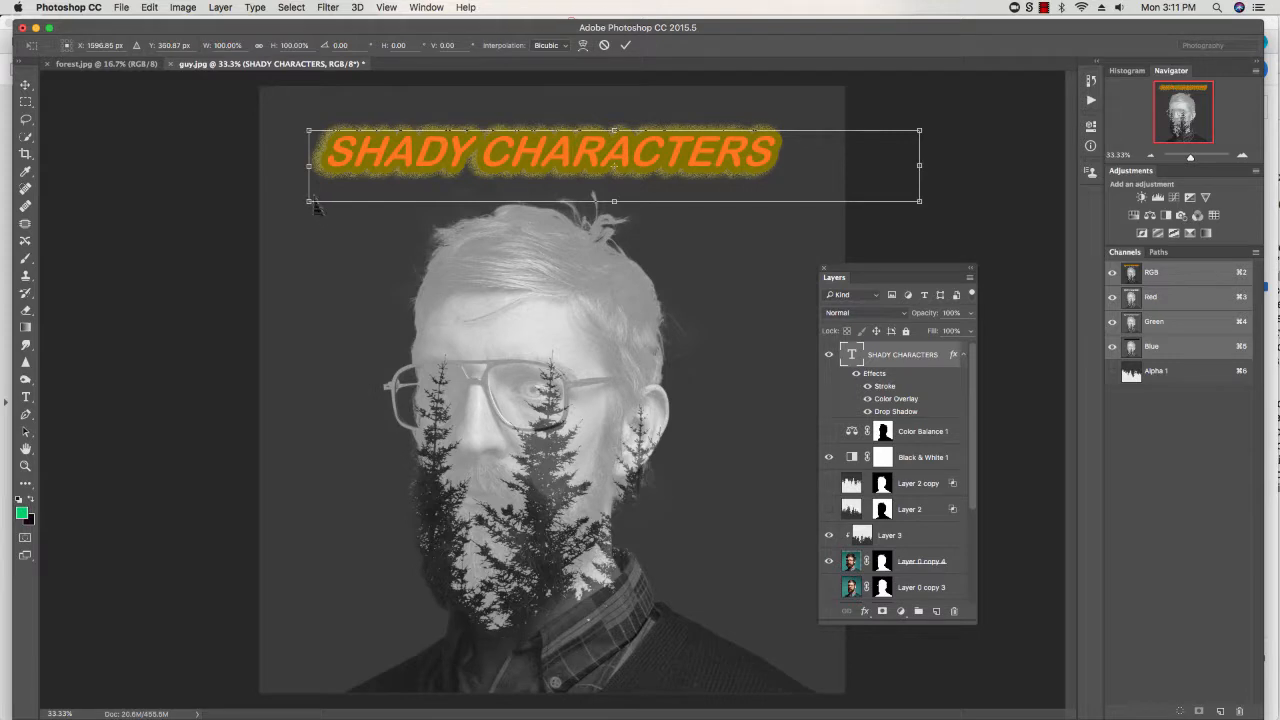
{"action": "left_click_drag", "start_coordinate": [313, 204], "coordinate": [279, 268]}
{"action": "key", "text": "Return"}
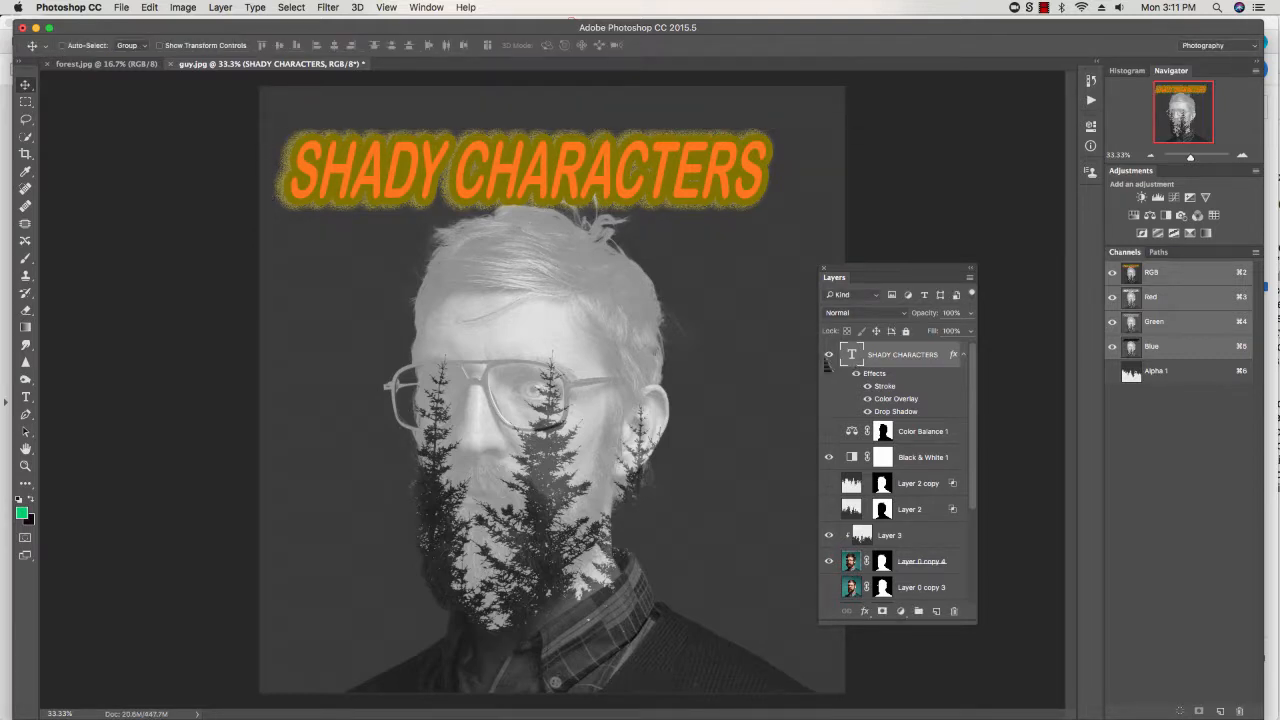
Step: Replace the title text with PARTY GUY and move it to the centre above the man's head
{"action": "left_click", "coordinate": [25, 397]}
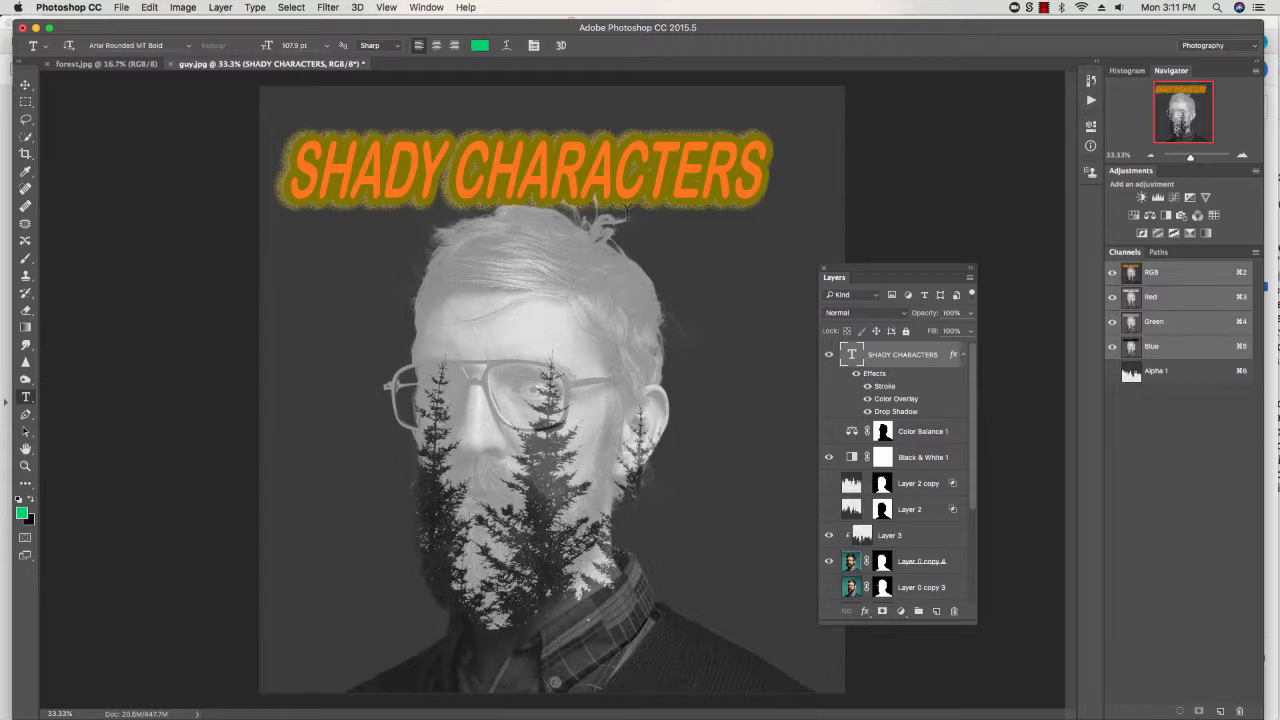
{"action": "left_click_drag", "start_coordinate": [760, 170], "coordinate": [194, 123]}
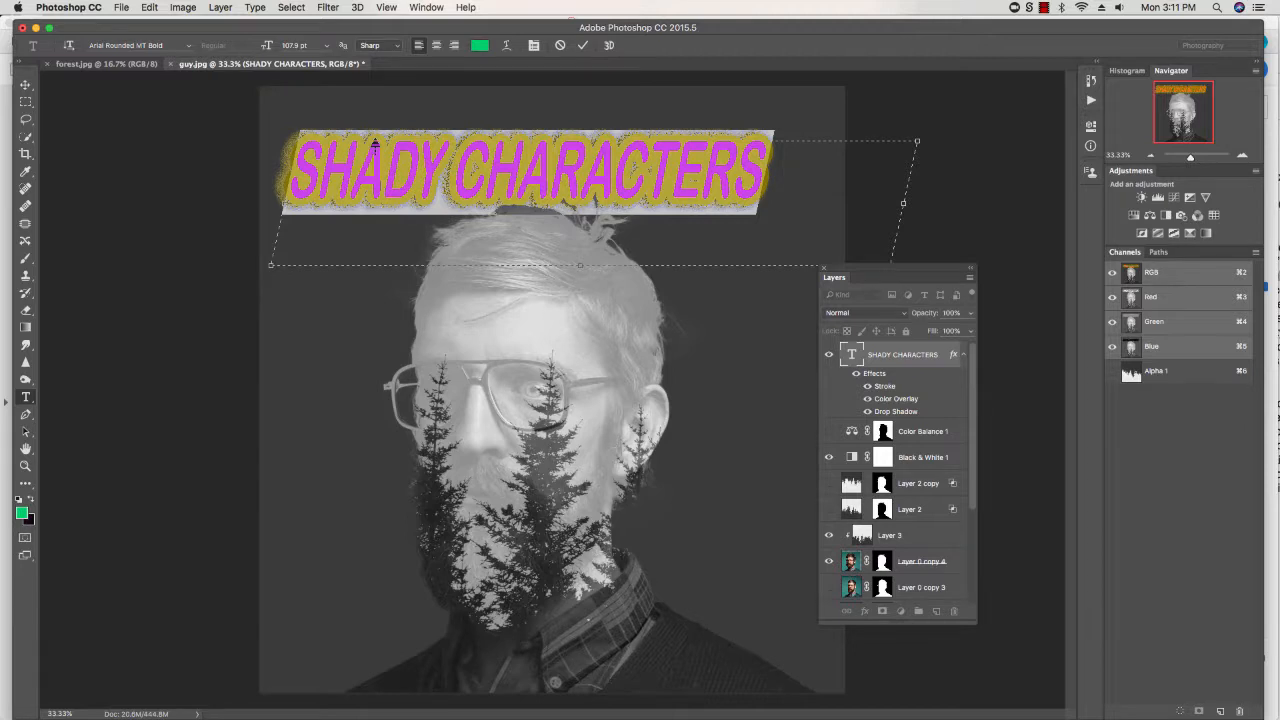
{"action": "type", "text": "PARTY"}
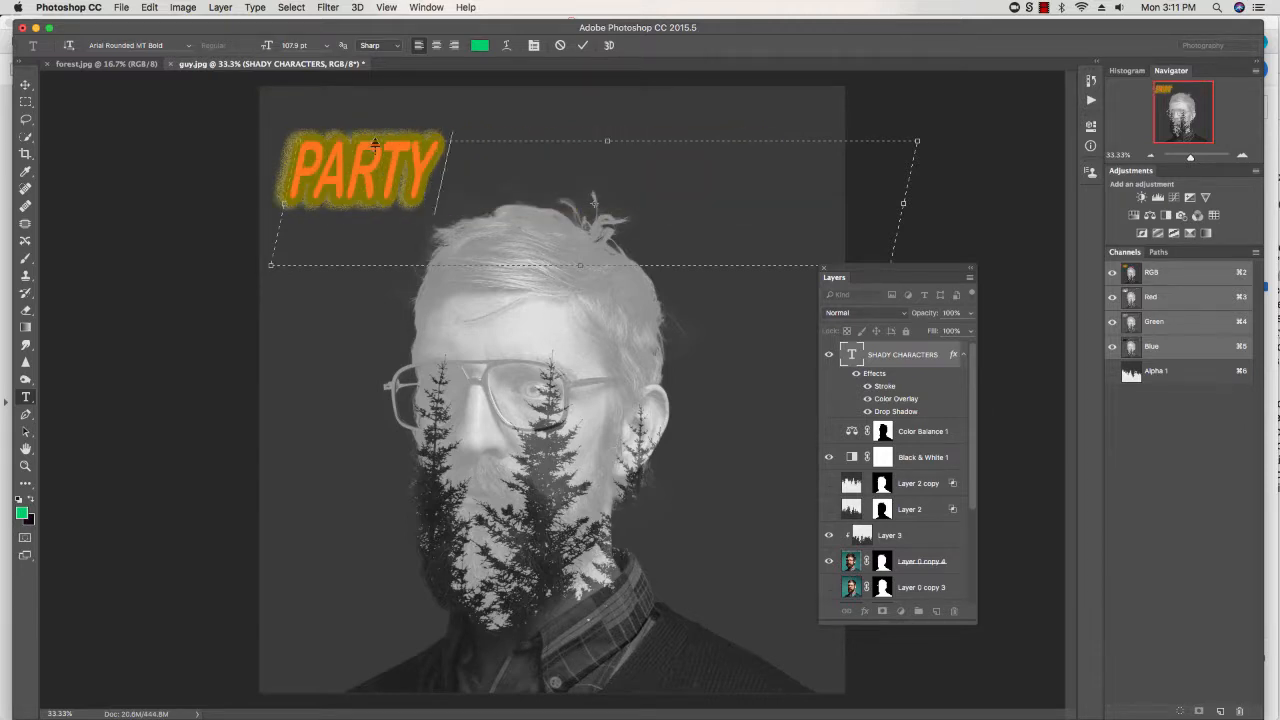
{"action": "type", "text": " GUY"}
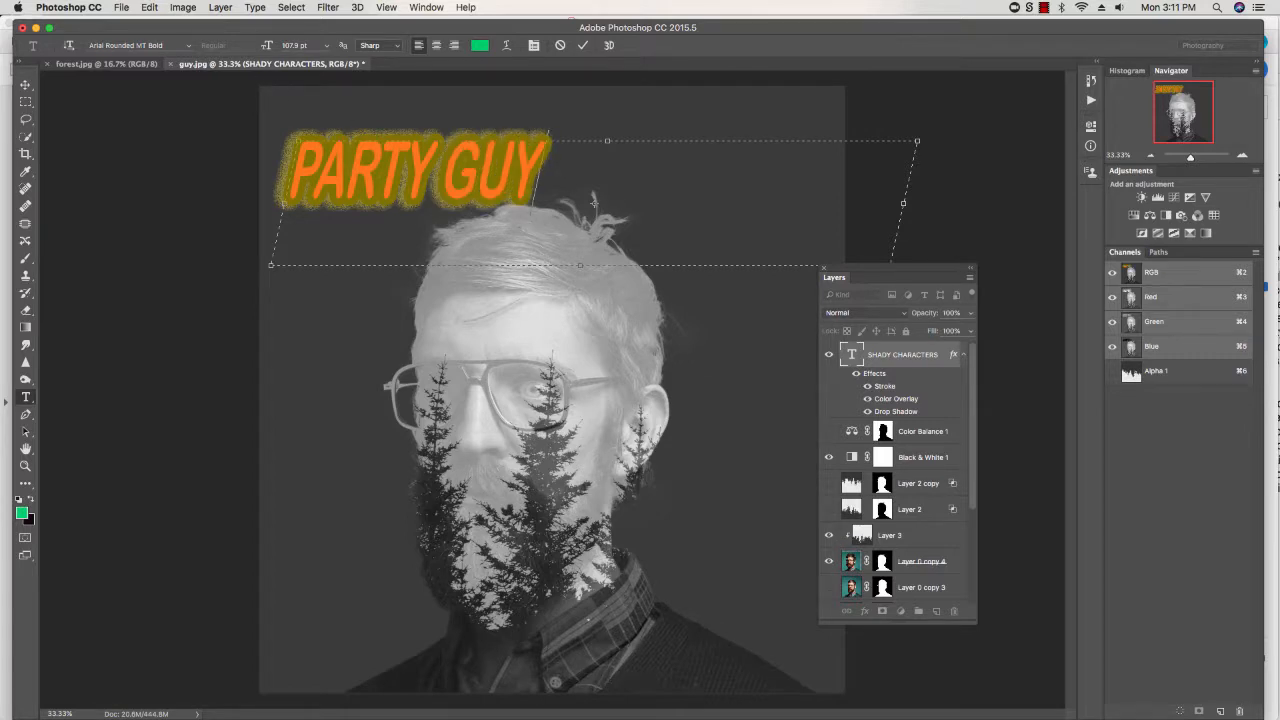
{"action": "left_click", "coordinate": [25, 84]}
{"action": "left_click_drag", "start_coordinate": [439, 170], "coordinate": [592, 158]}
Step: Set the PARTY GUY title's typeface to Blackoak Std and move the title to the centre above the man's head
{"action": "key", "text": "t"}
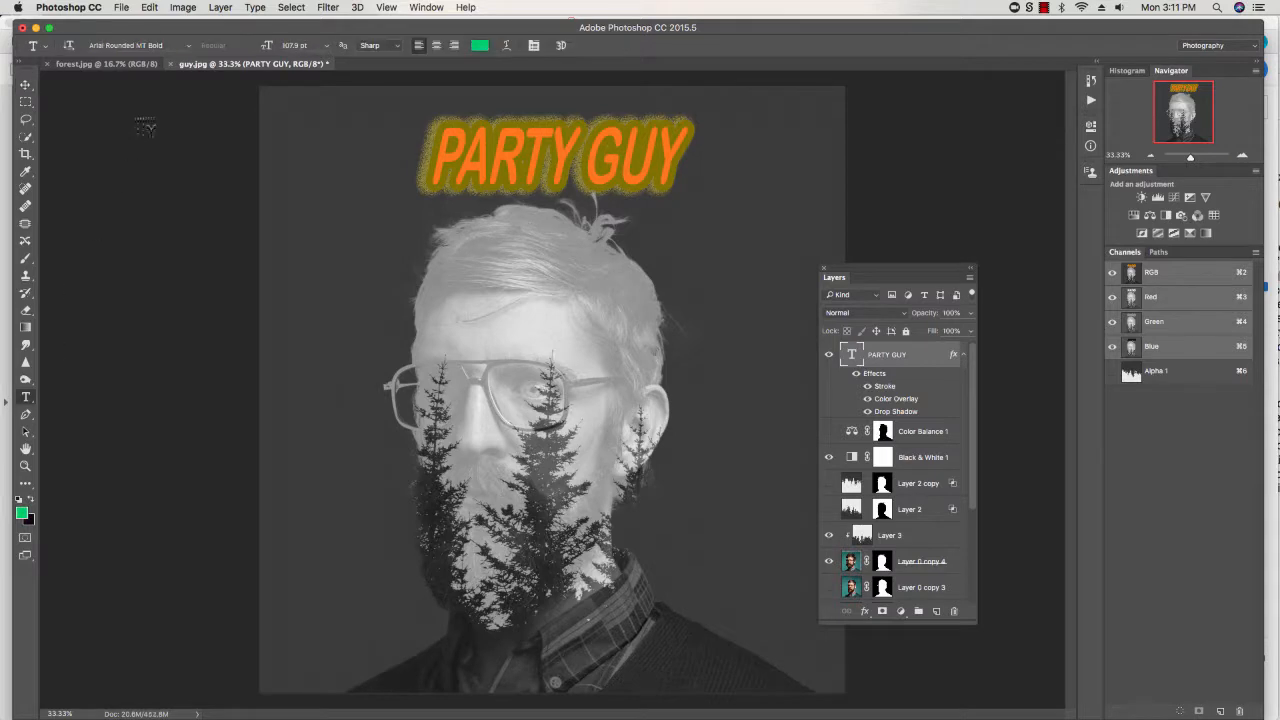
{"action": "left_click", "coordinate": [188, 45]}
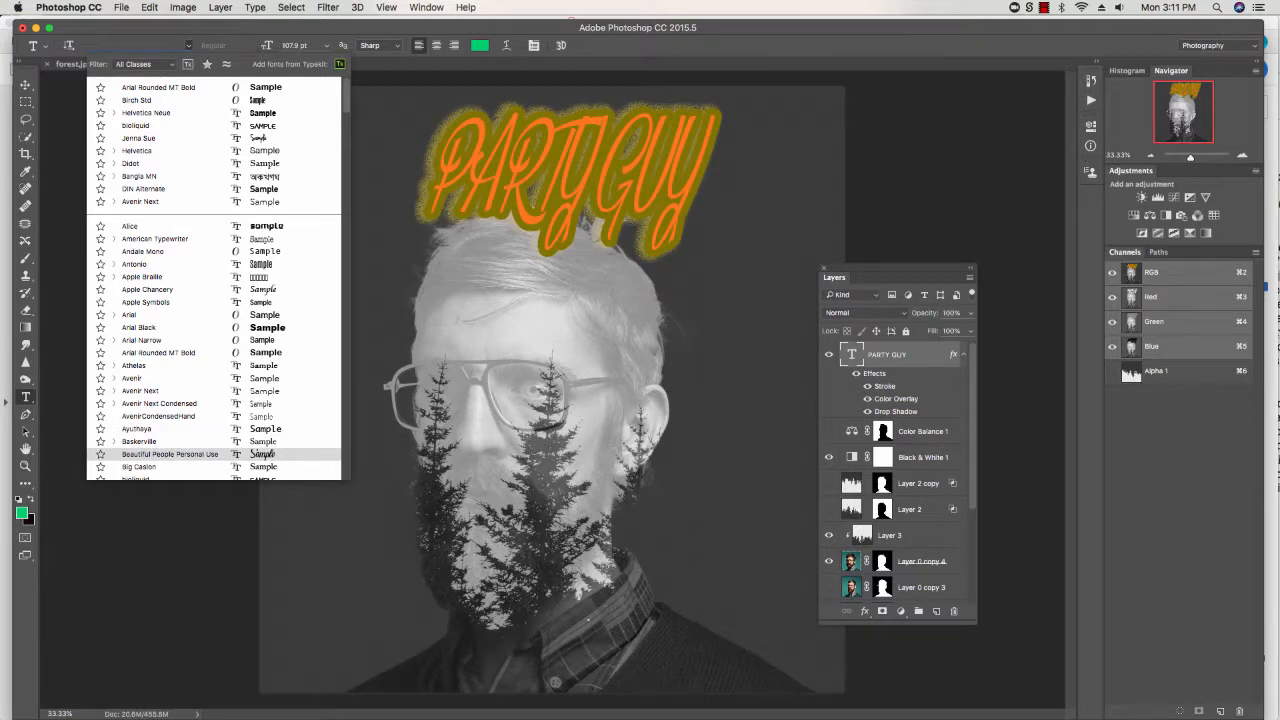
{"action": "key", "text": "Down"}
{"action": "key", "text": "Down"}
{"action": "key", "text": "Down"}
{"action": "key", "text": "Down"}
{"action": "key", "text": "Down"}
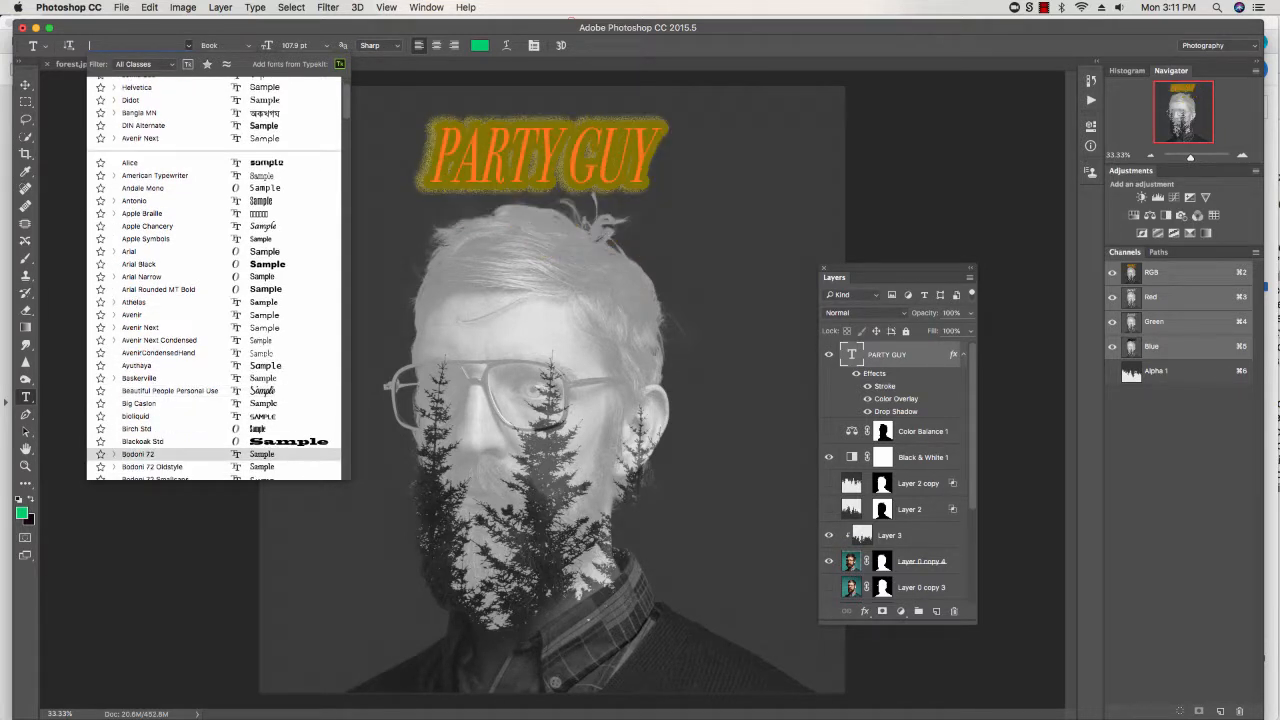
{"action": "key", "text": "Up"}
{"action": "left_click", "coordinate": [156, 442]}
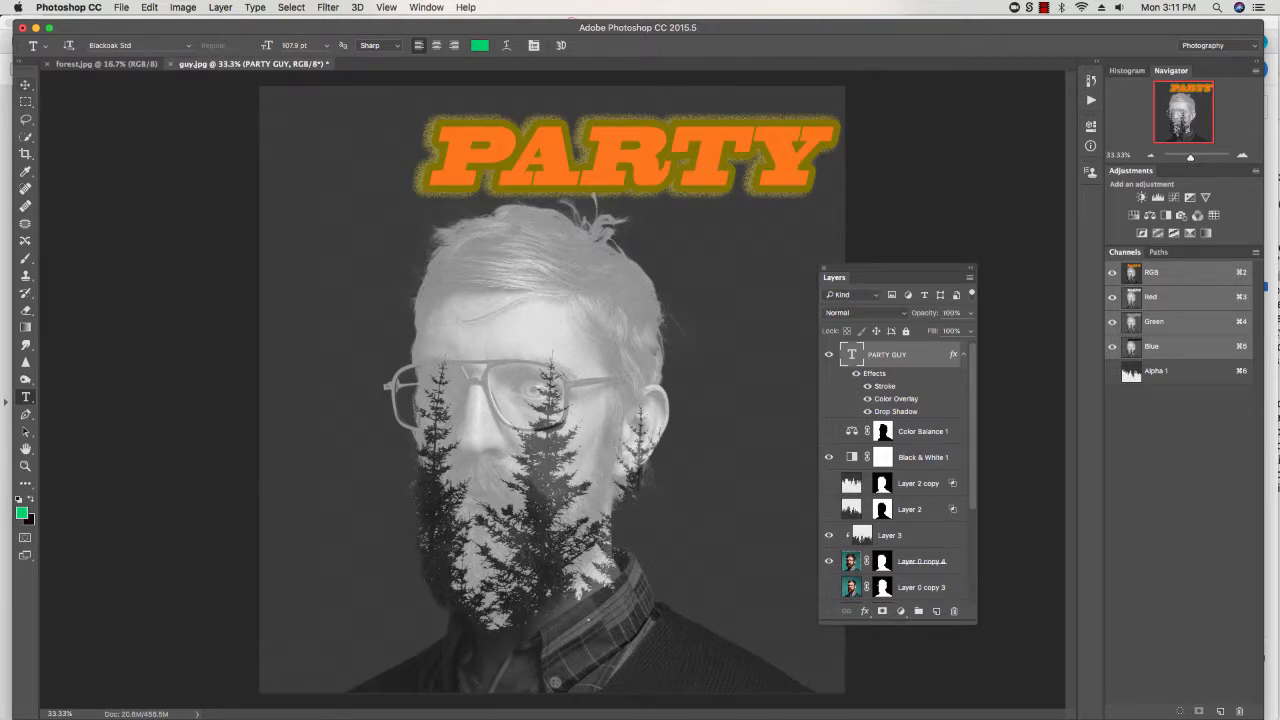
{"action": "left_click", "coordinate": [26, 84]}
{"action": "left_click_drag", "start_coordinate": [703, 190], "coordinate": [630, 198]}
Step: Switch to Acrobat, read class PDF pages 78 to 81 on typefaces, the colour-fill skrim and halftone dots, and return to Photoshop
{"action": "key", "text": "super+Tab"}
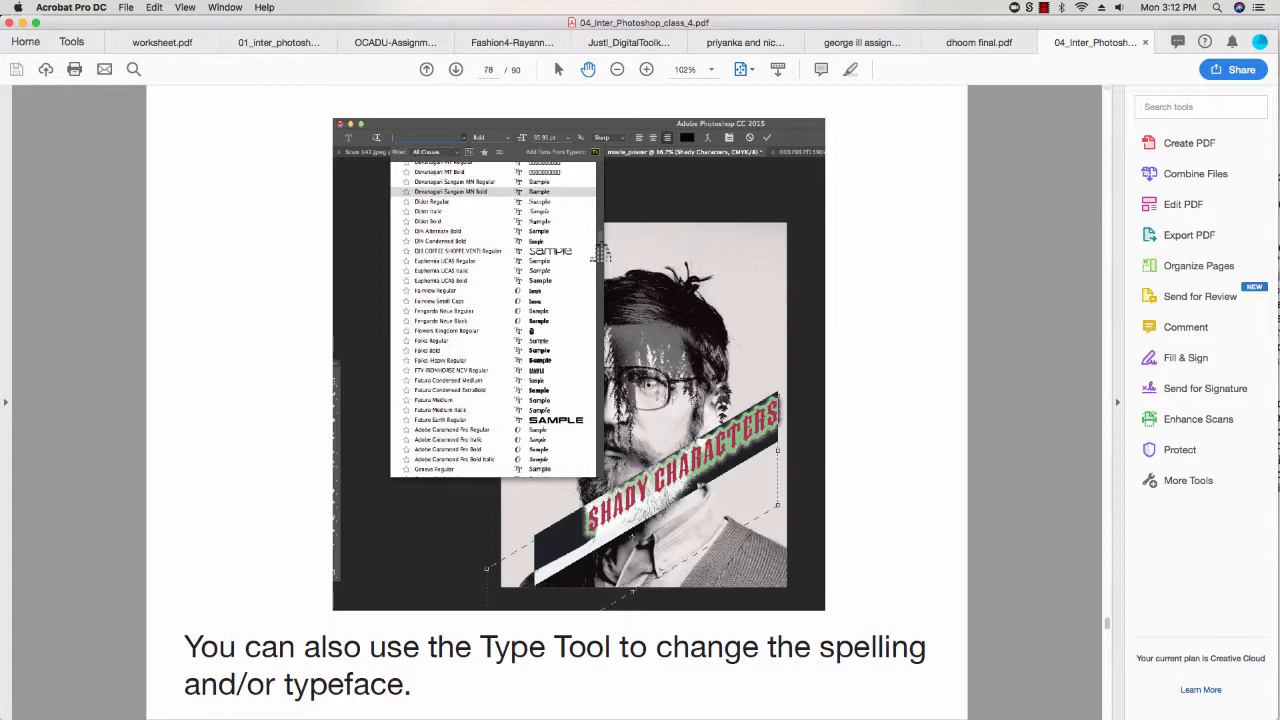
{"action": "left_click", "coordinate": [455, 70]}
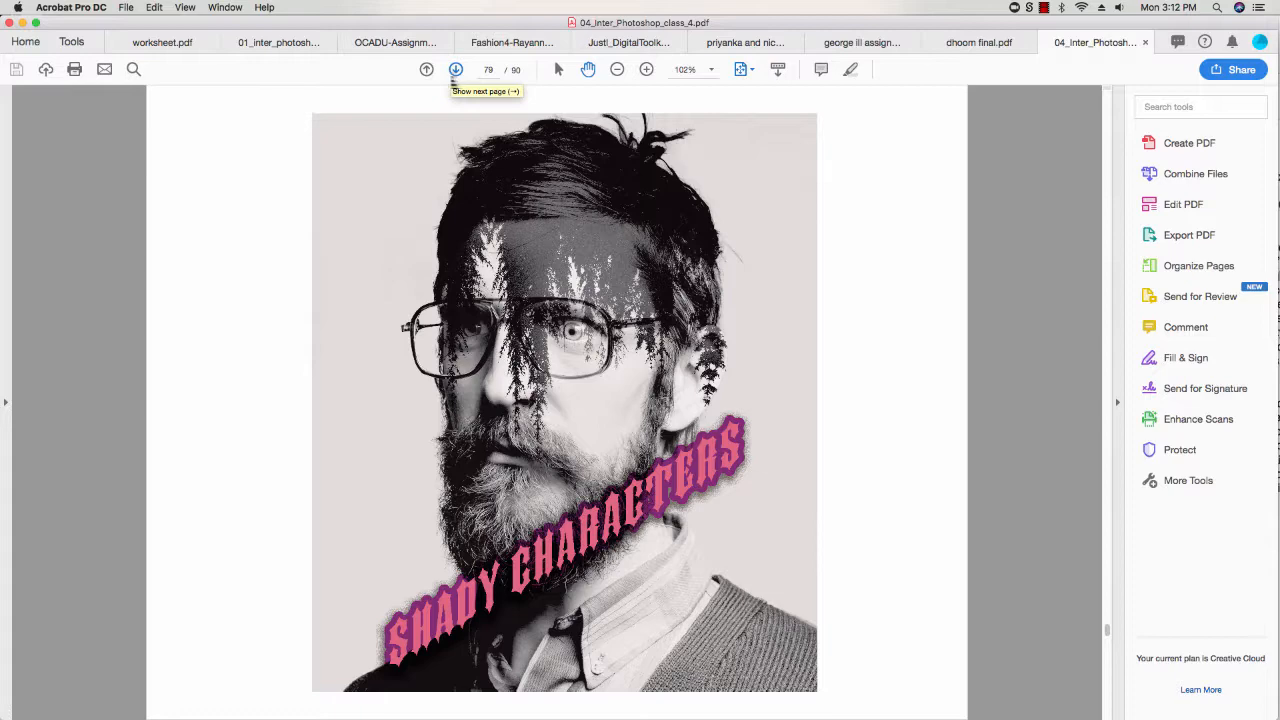
{"action": "left_click", "coordinate": [456, 70]}
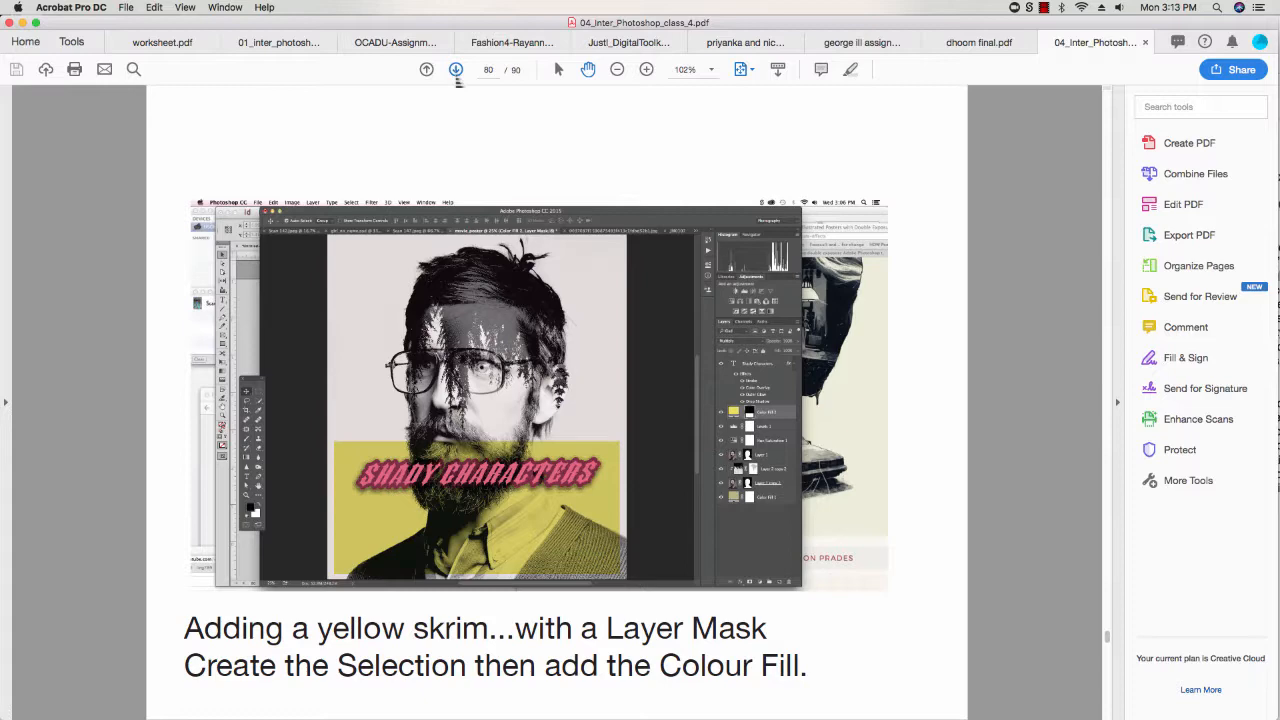
{"action": "left_click", "coordinate": [455, 72]}
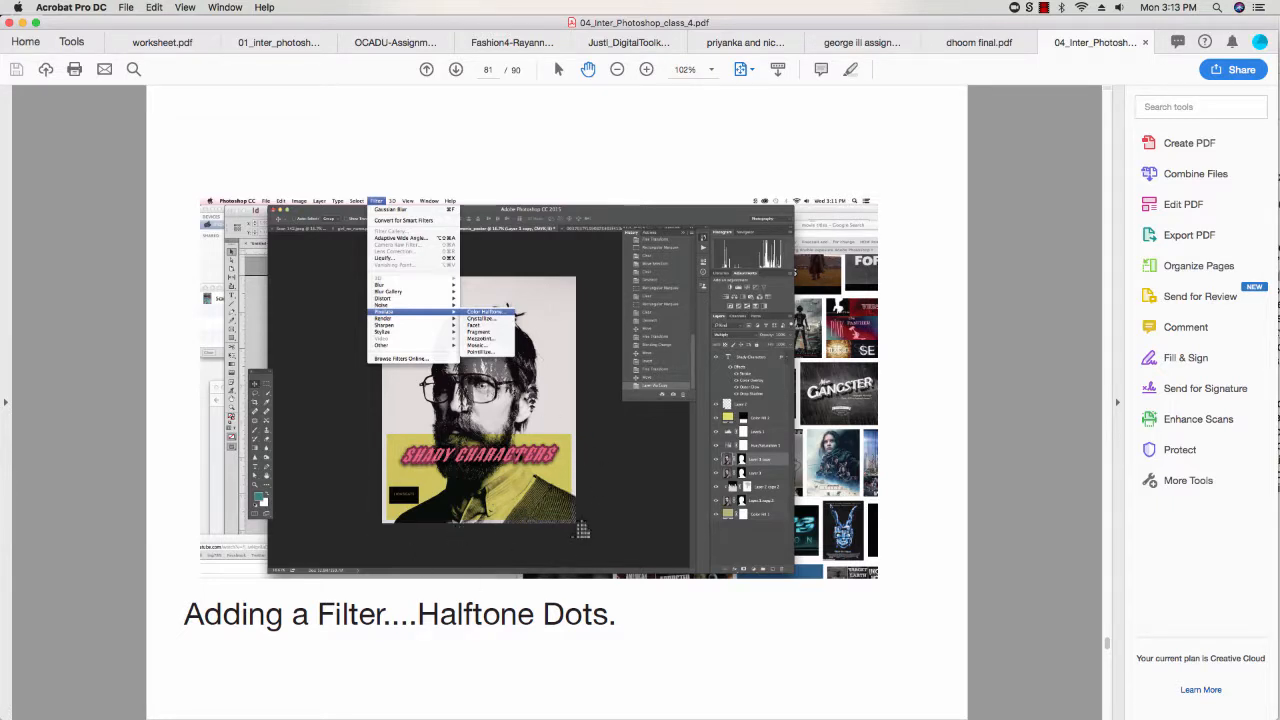
{"action": "key", "text": "super+Tab"}
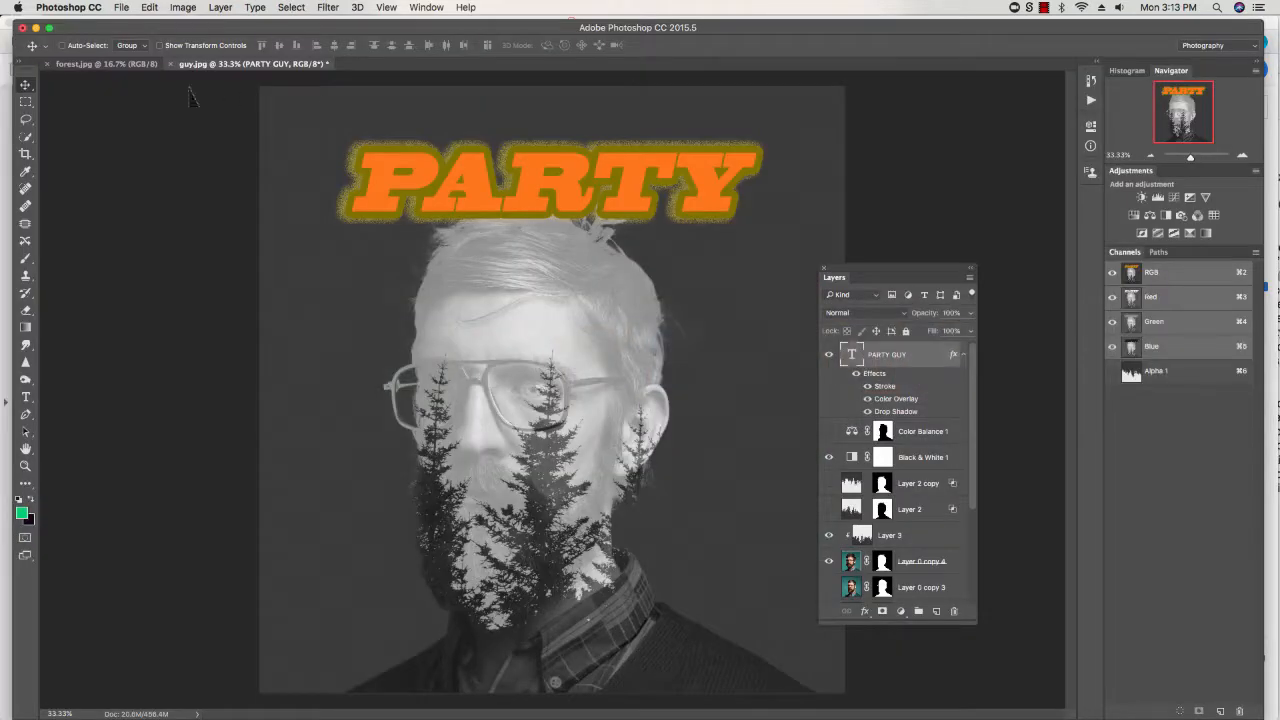
Step: Move the title down over the man's eyes and add a green Solid Color fill band across the canvas around it
{"action": "left_click_drag", "start_coordinate": [626, 214], "coordinate": [606, 427]}
{"action": "left_click", "coordinate": [26, 101]}
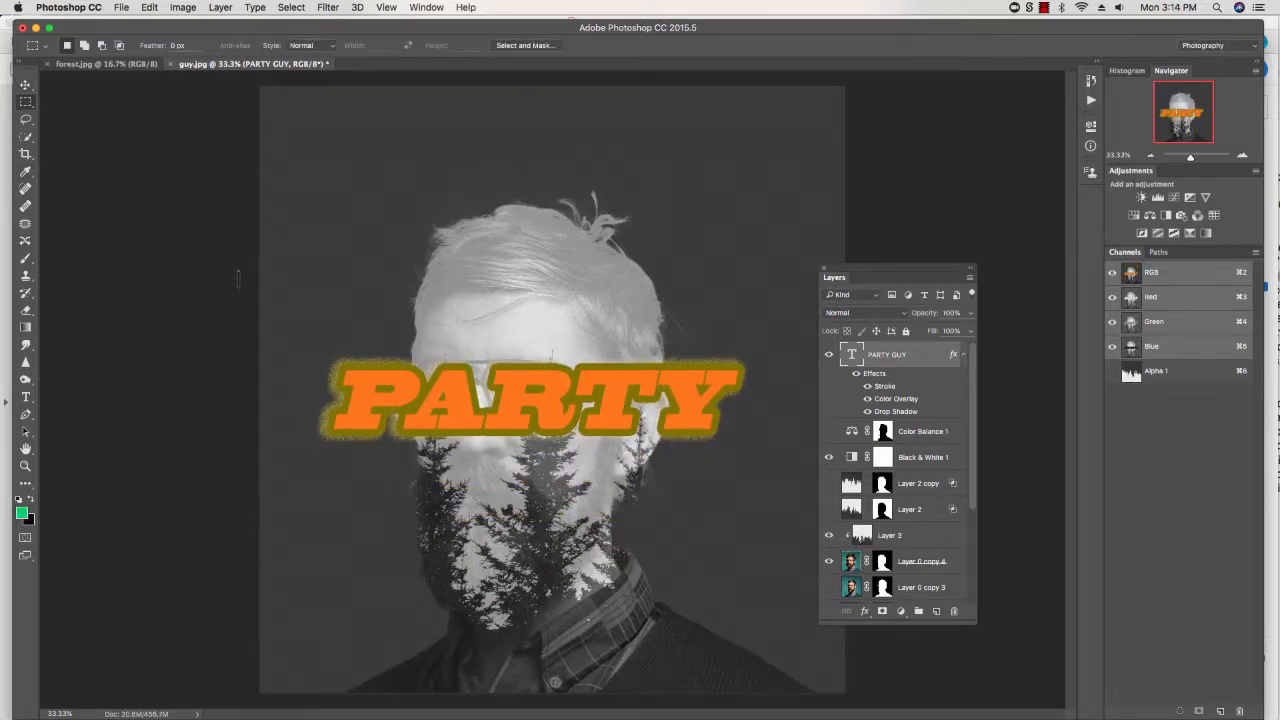
{"action": "left_click_drag", "start_coordinate": [259, 272], "coordinate": [855, 466]}
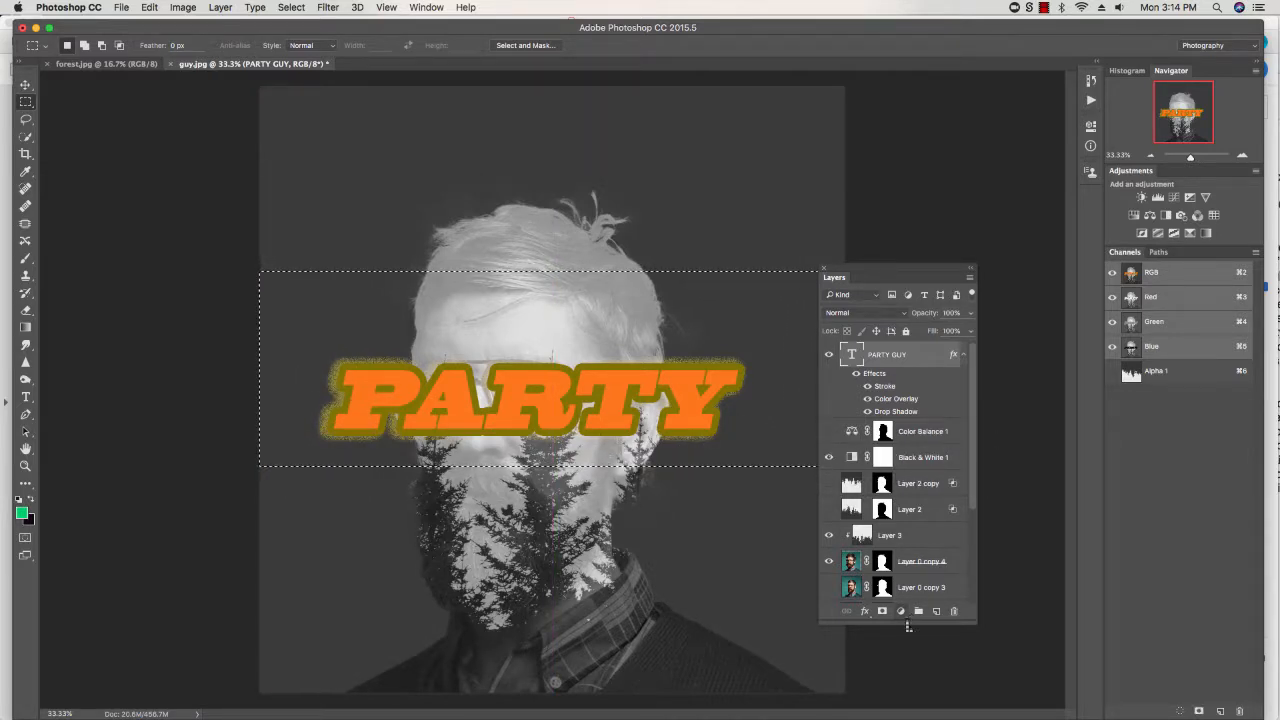
{"action": "left_click", "coordinate": [900, 611]}
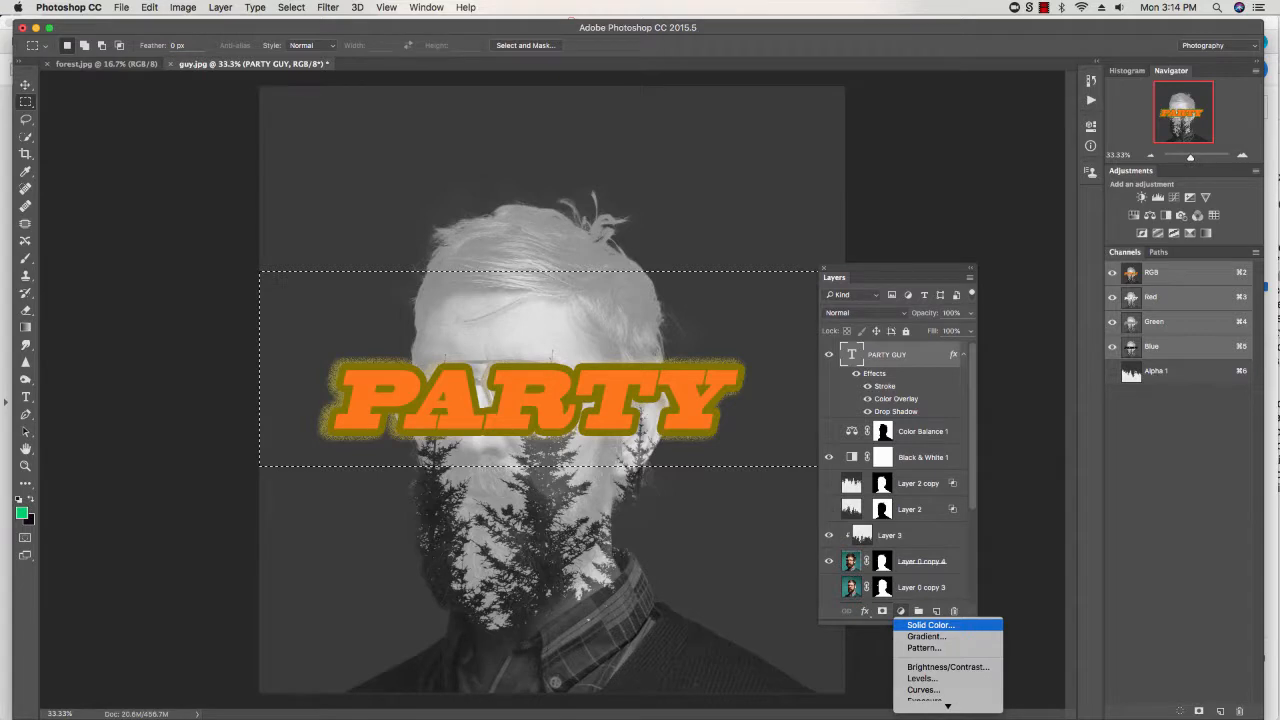
{"action": "left_click", "coordinate": [909, 625]}
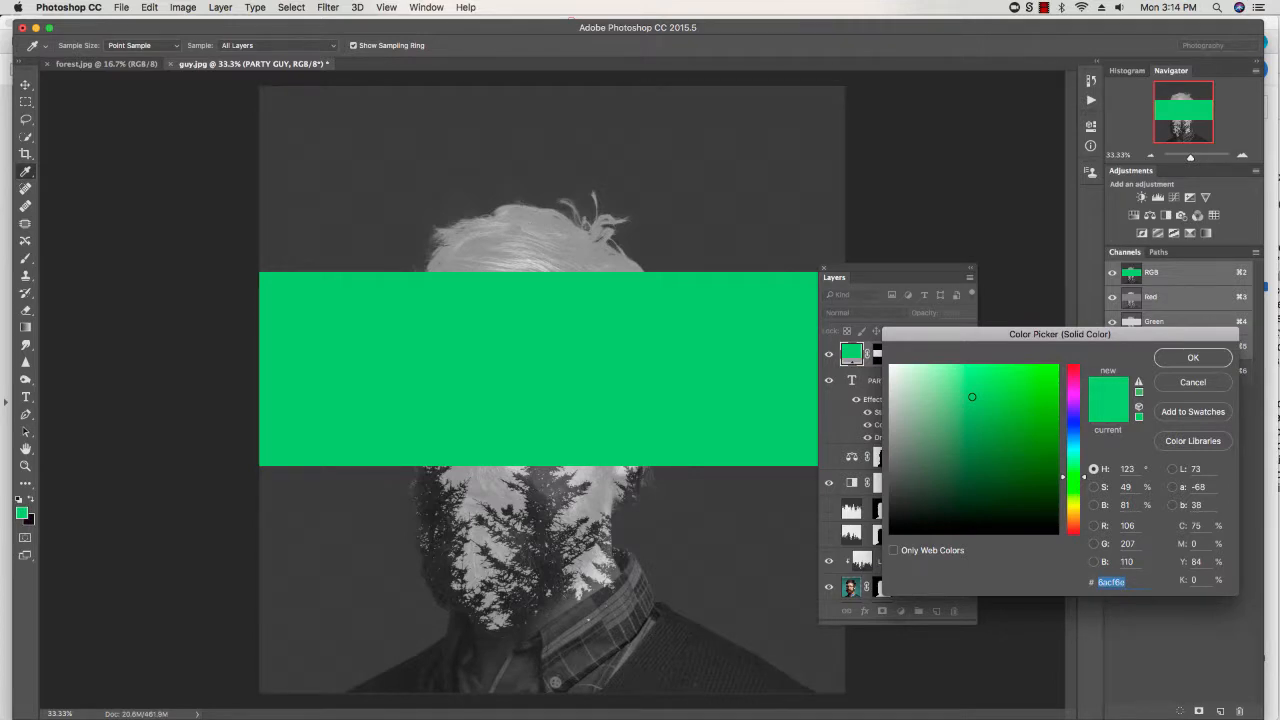
{"action": "key", "text": "Return"}
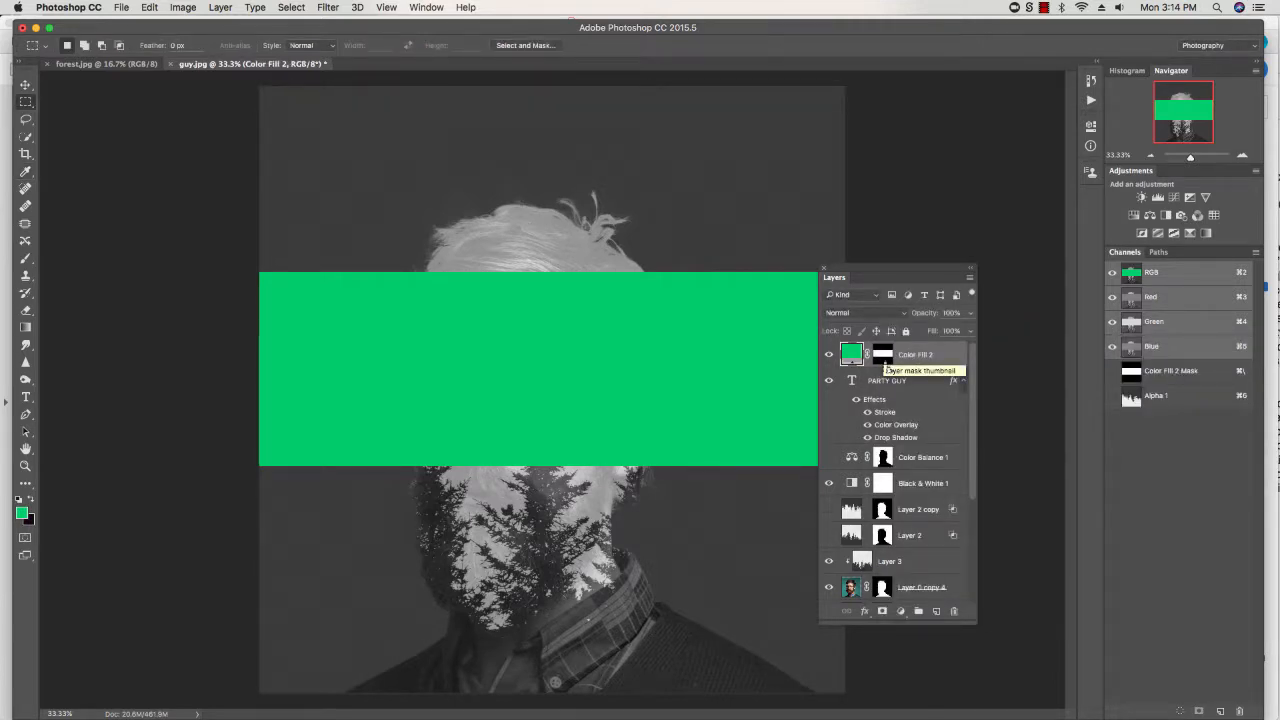
Step: Set the green band's blend mode to Multiply and place its fill layer below the PARTY GUY title
{"action": "left_click", "coordinate": [861, 313]}
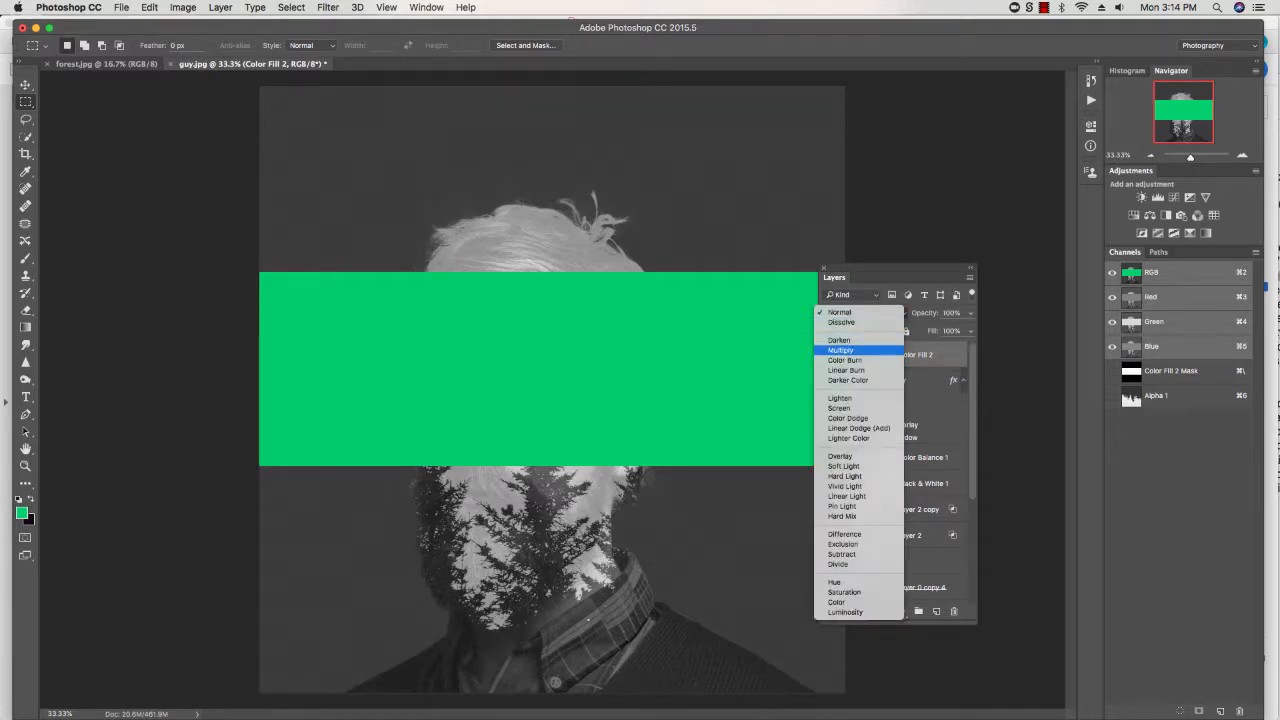
{"action": "left_click", "coordinate": [858, 350]}
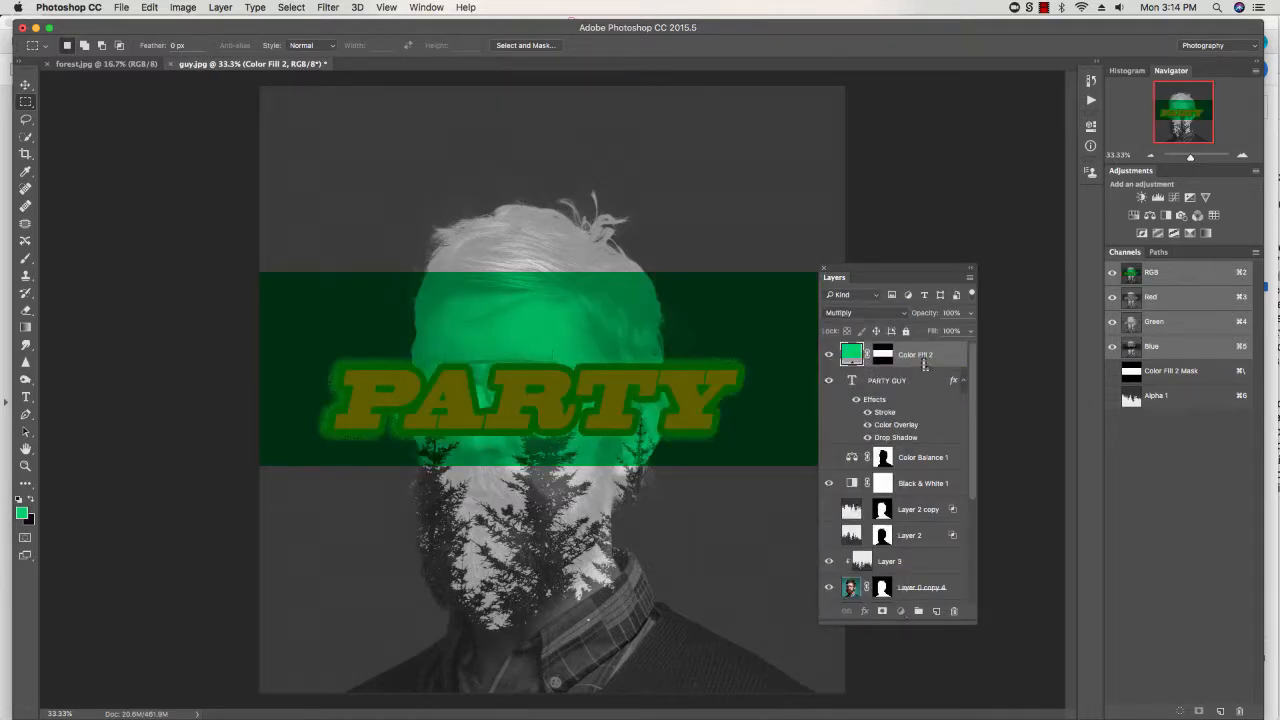
{"action": "left_click_drag", "start_coordinate": [922, 364], "coordinate": [933, 431]}
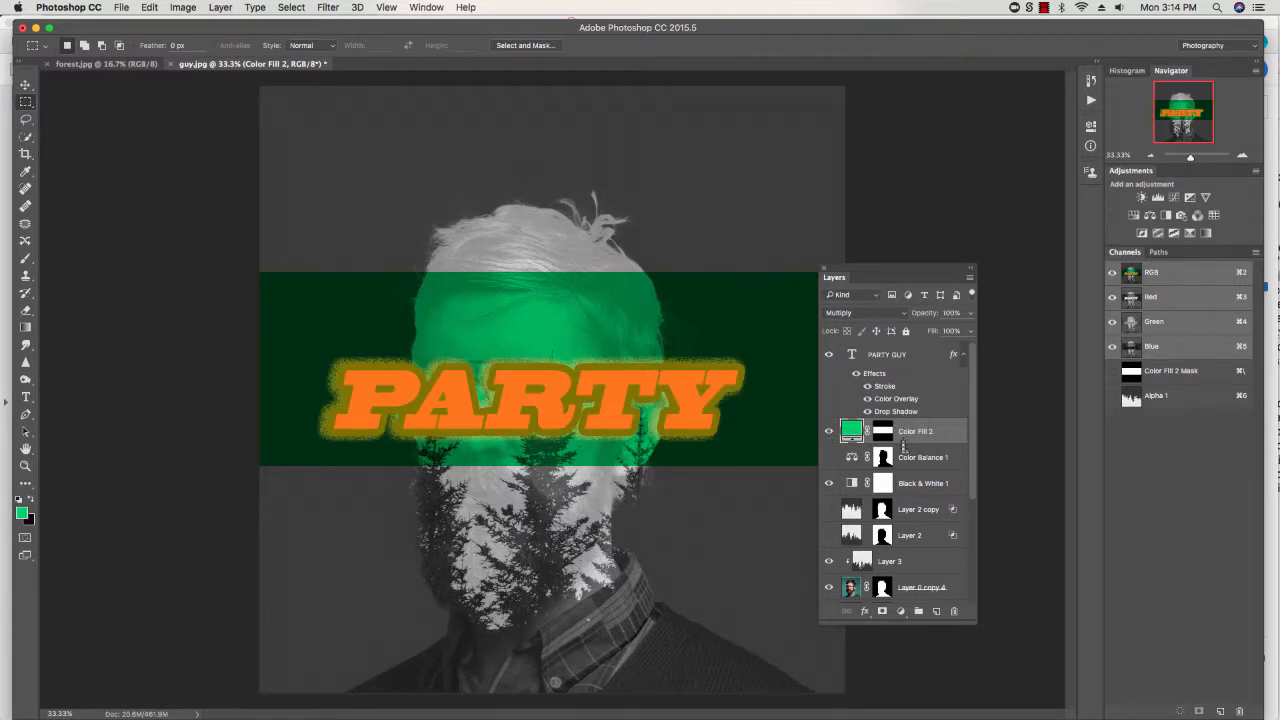
Step: Change the band's fill colour to pink #cf6a97
{"action": "double_click", "coordinate": [852, 431]}
{"action": "left_click_drag", "start_coordinate": [1058, 476], "coordinate": [1072, 377]}
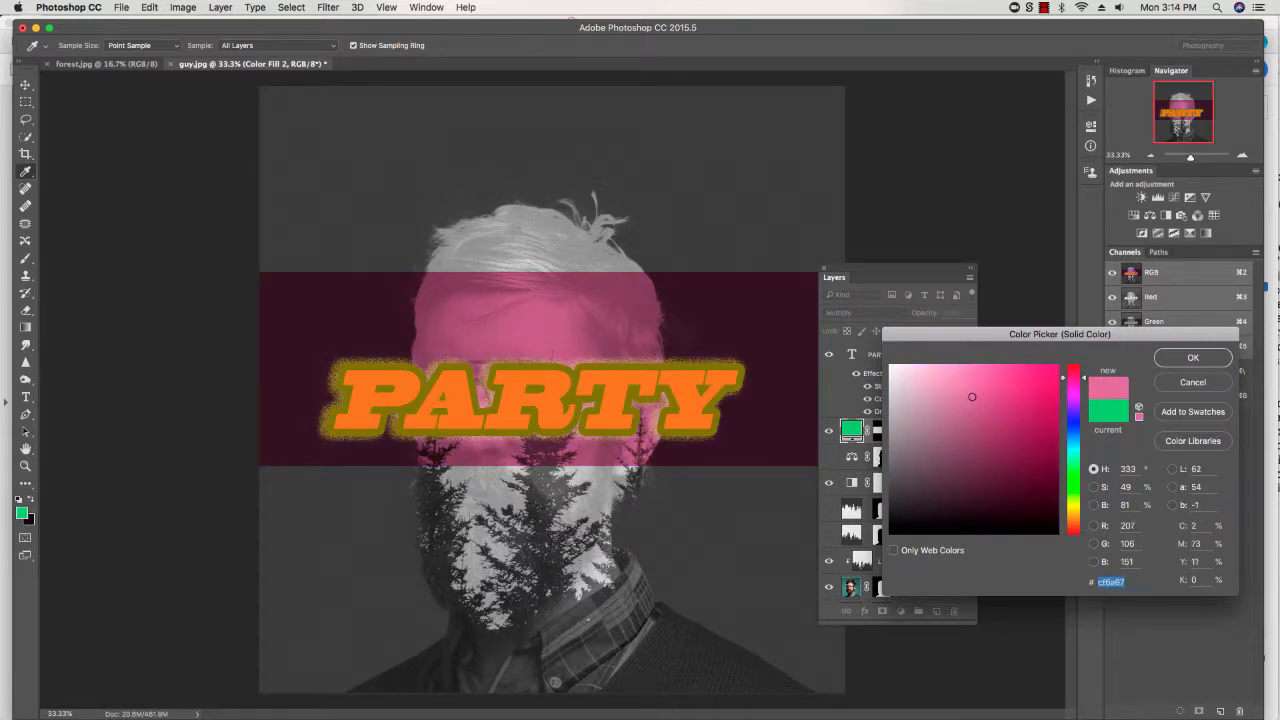
{"action": "left_click", "coordinate": [1193, 357]}
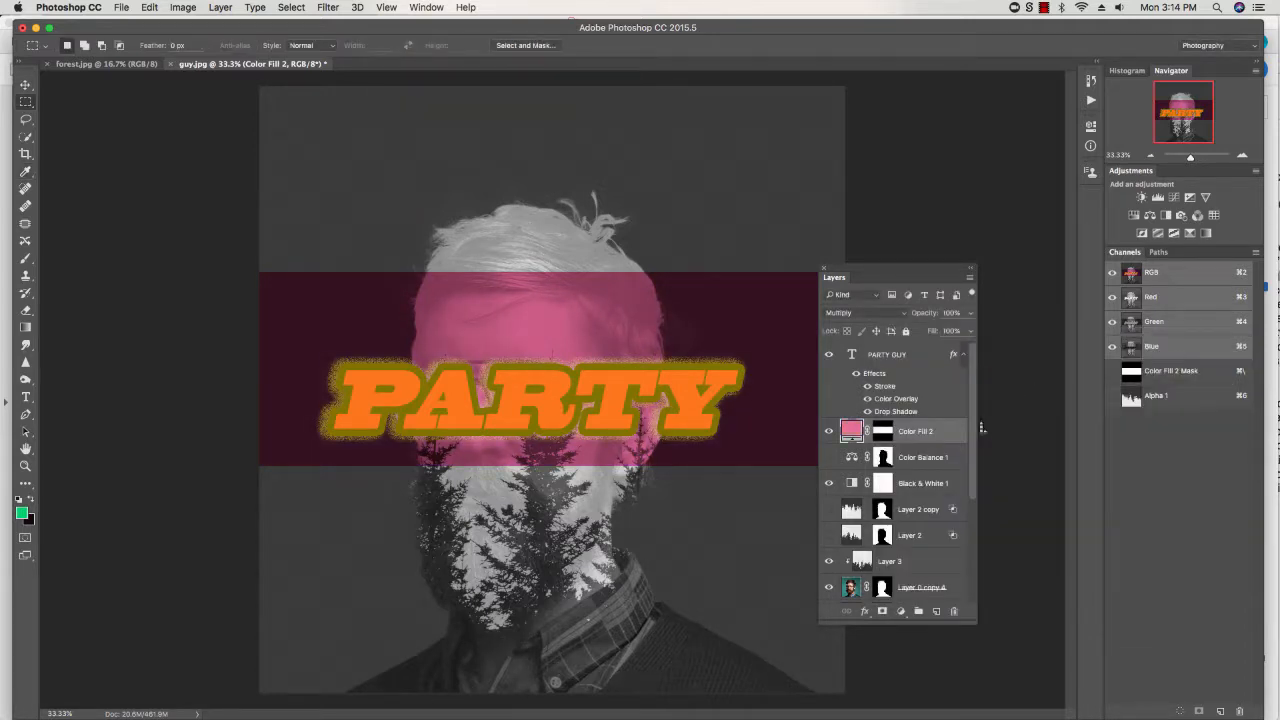
Step: Change the PARTY GUY title's Color Overlay to a bright magenta with hue 311 and brightness 91%
{"action": "left_click", "coordinate": [886, 358]}
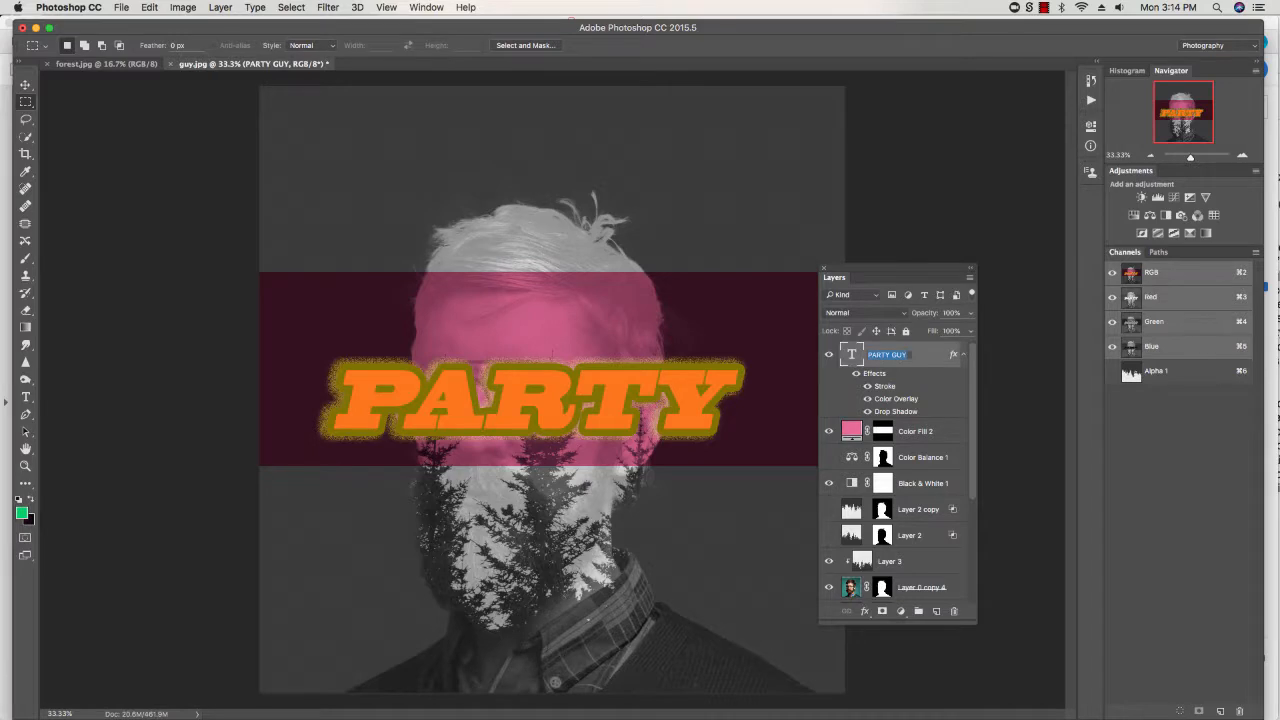
{"action": "double_click", "coordinate": [938, 362]}
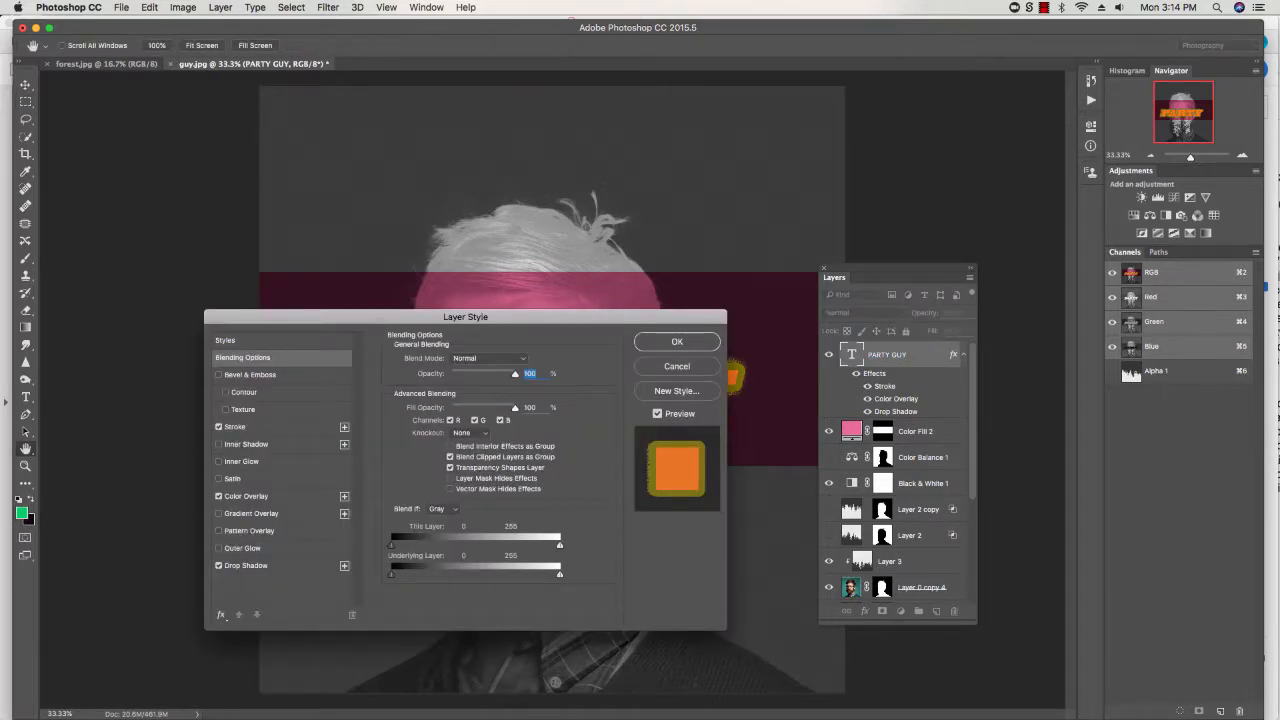
{"action": "left_click", "coordinate": [246, 496]}
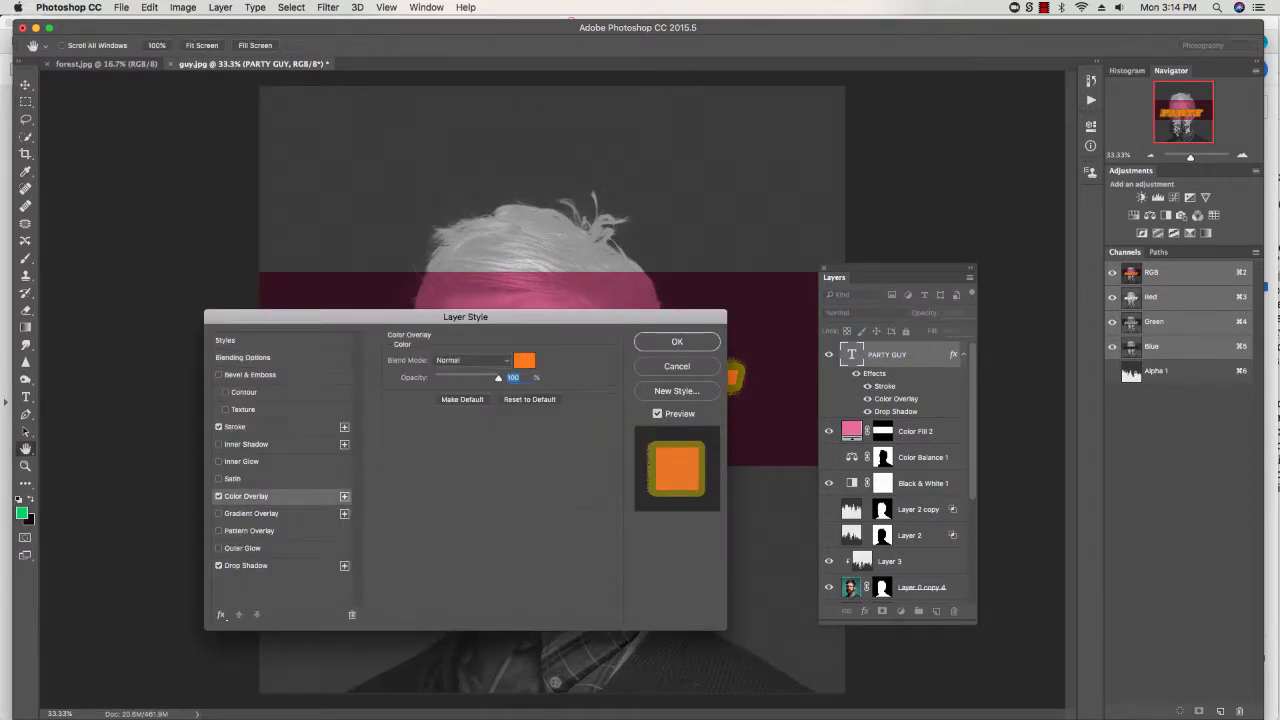
{"action": "left_click", "coordinate": [526, 364]}
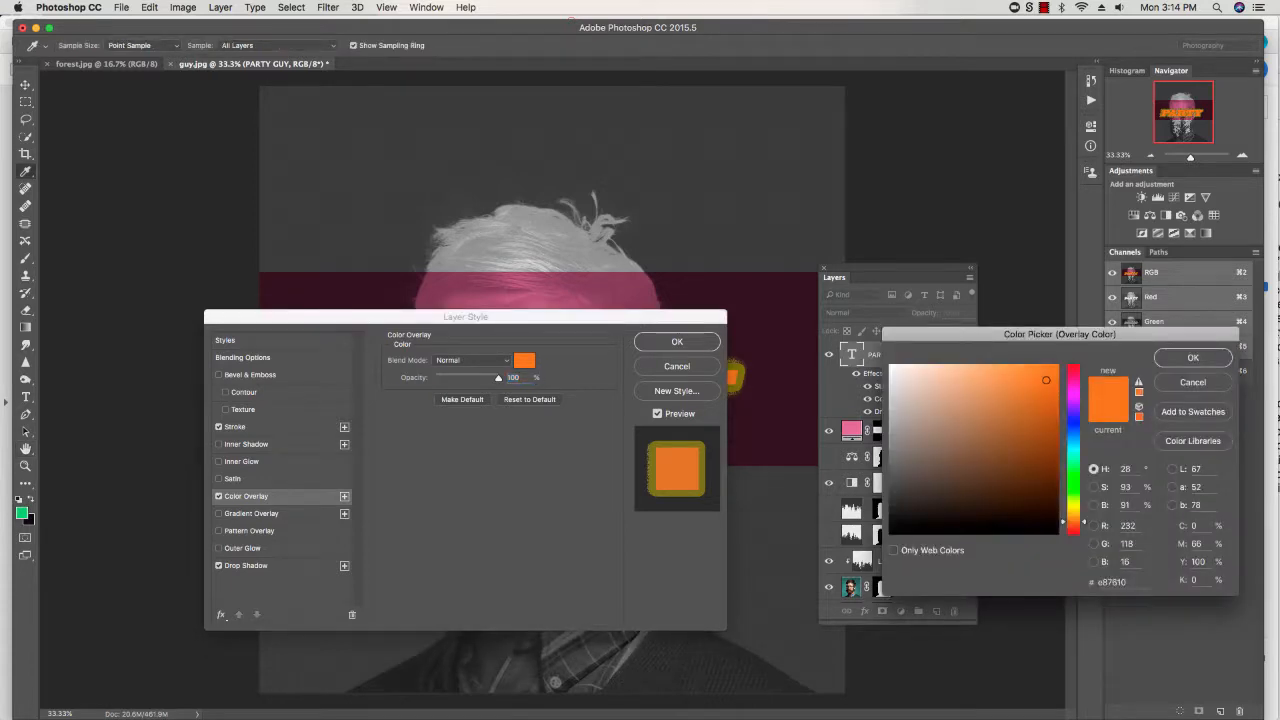
{"action": "left_click_drag", "start_coordinate": [526, 317], "coordinate": [533, 475]}
{"action": "left_click", "coordinate": [1080, 547]}
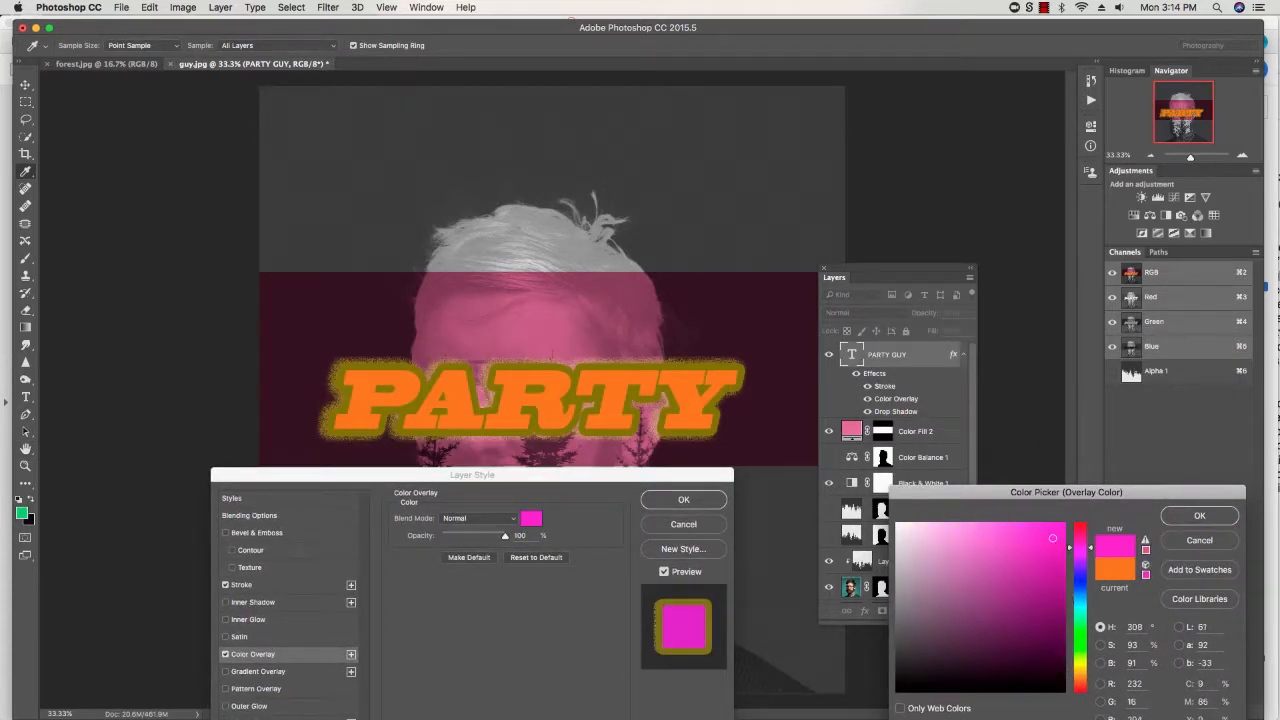
{"action": "mouse_move", "coordinate": [1080, 547]}
{"action": "left_mouse_down"}
{"action": "mouse_move", "coordinate": [1080, 536]}
{"action": "mouse_move", "coordinate": [1080, 548]}
{"action": "left_mouse_up"}
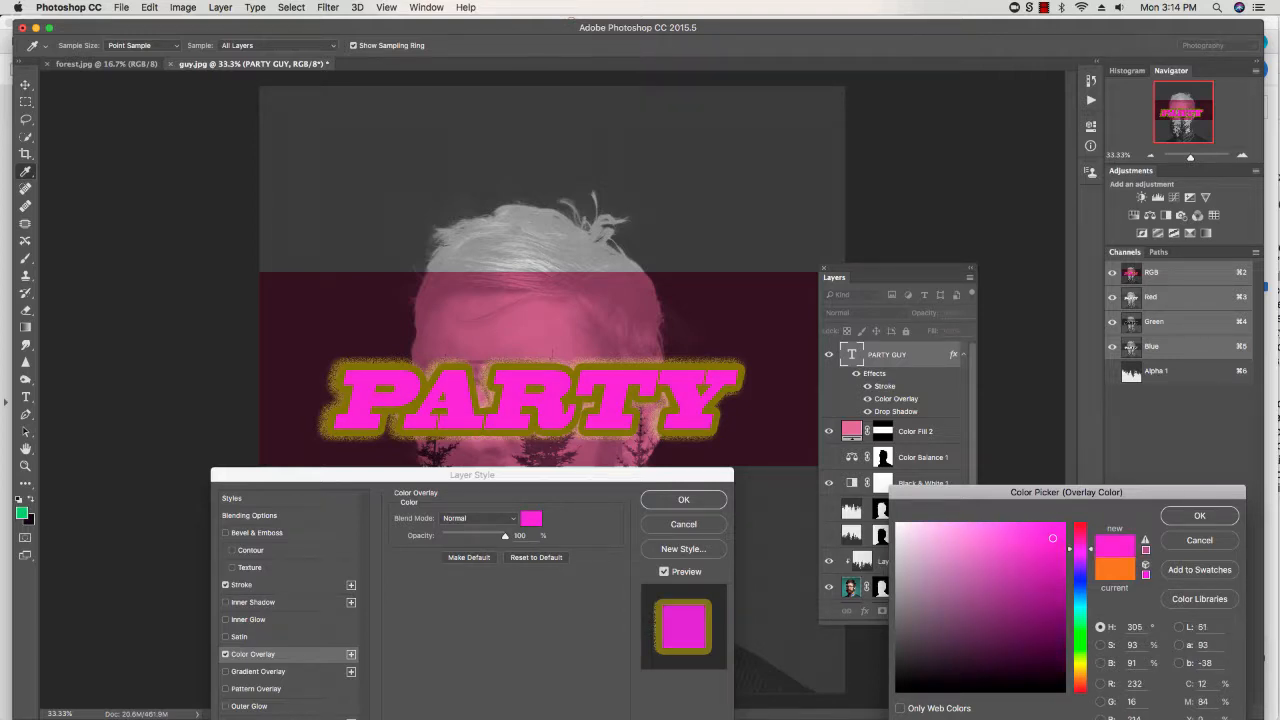
{"action": "left_click", "coordinate": [1013, 561]}
{"action": "left_click", "coordinate": [983, 596]}
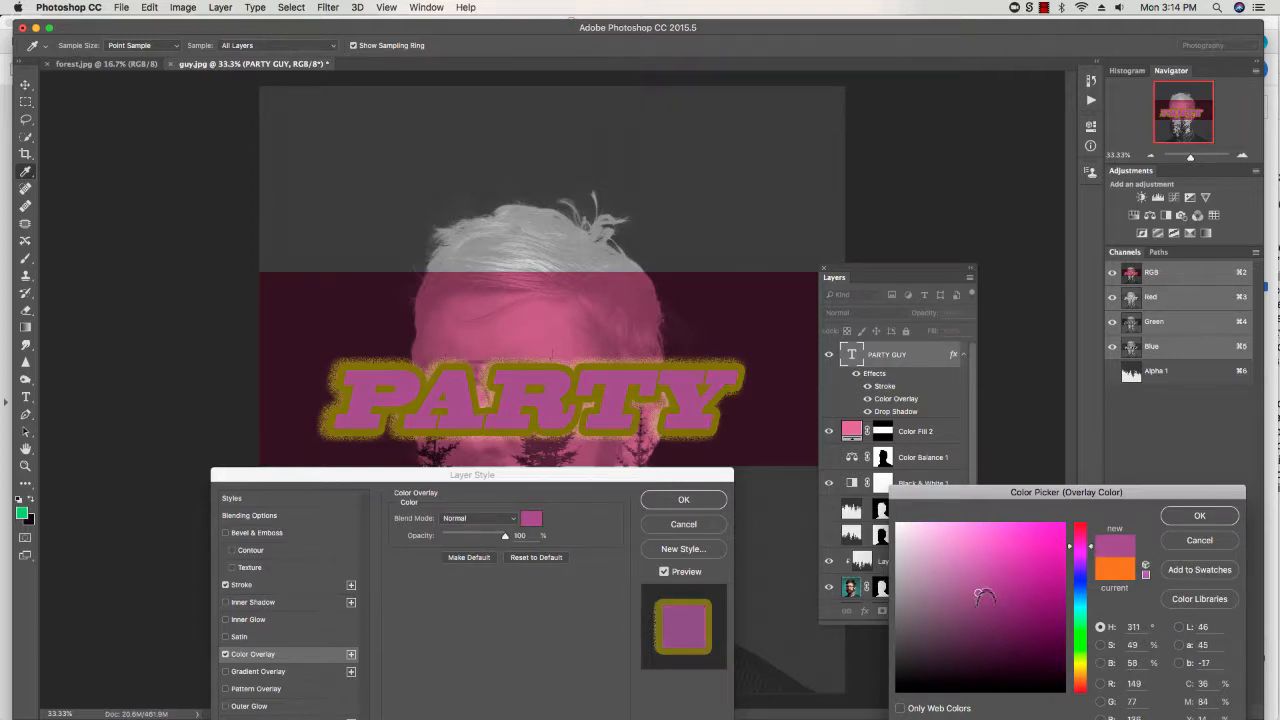
{"action": "left_click", "coordinate": [1001, 566]}
{"action": "left_click", "coordinate": [1047, 537]}
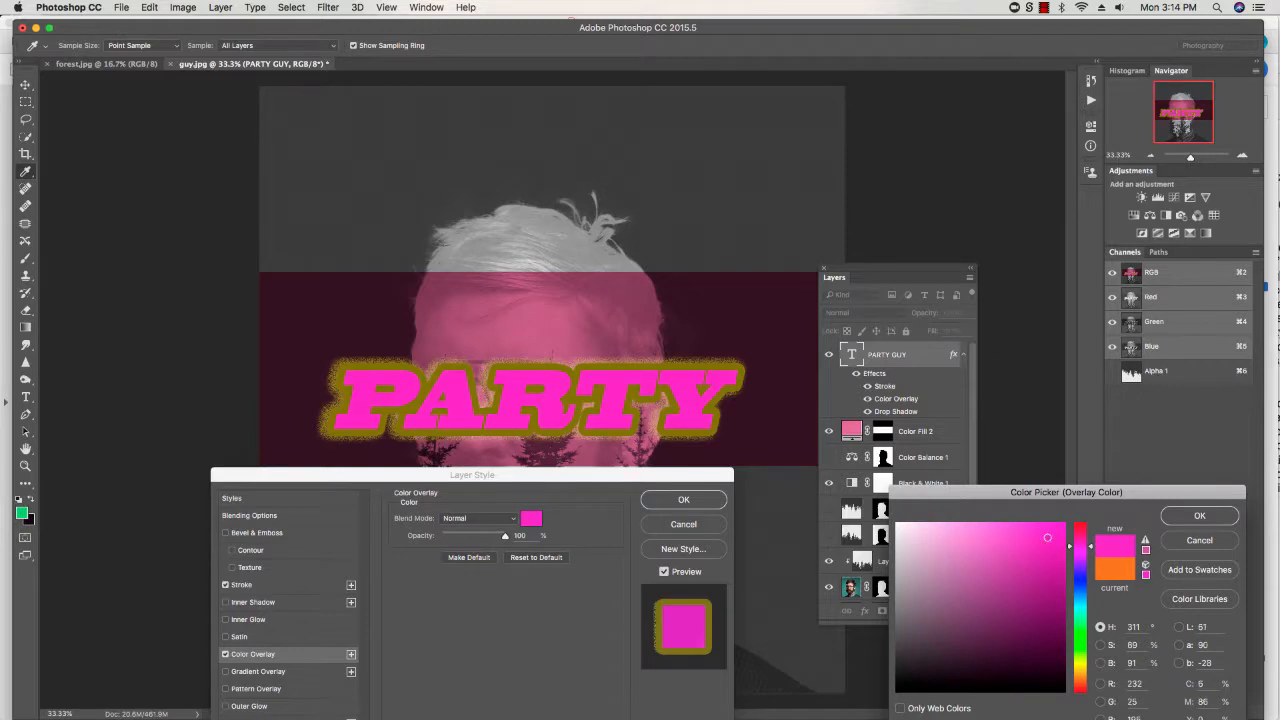
{"action": "left_click", "coordinate": [1199, 515]}
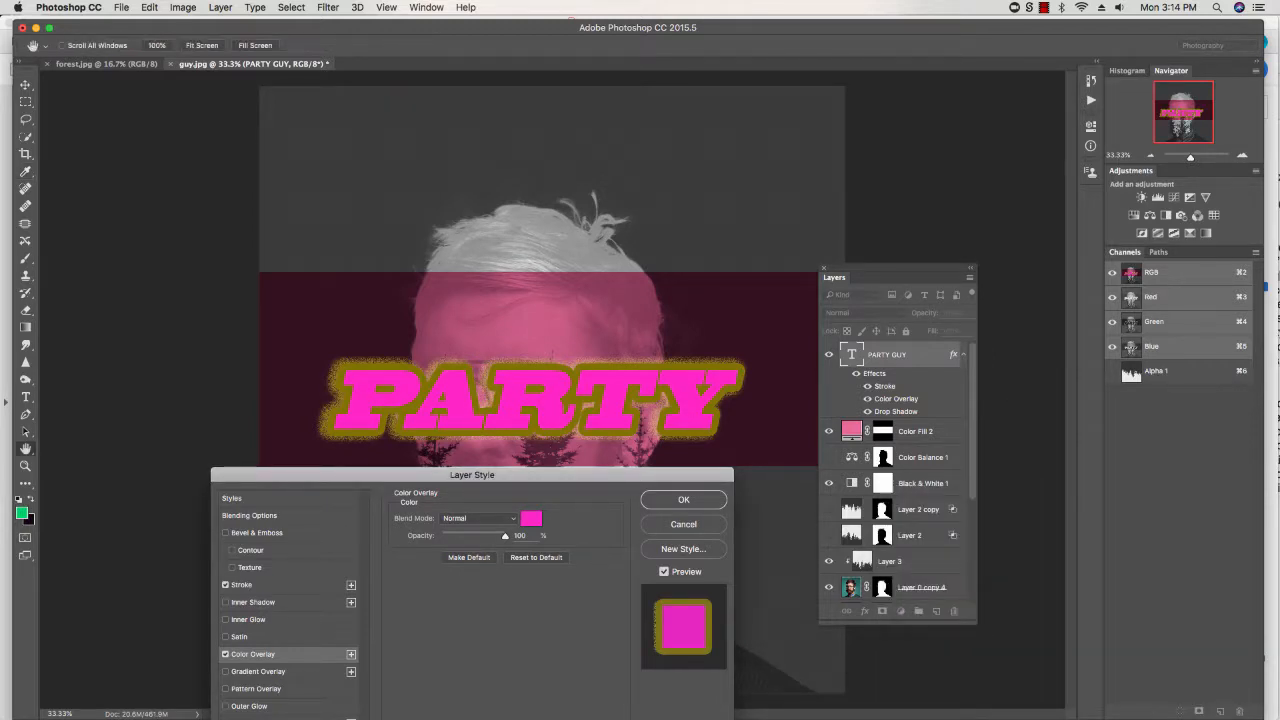
{"action": "left_click", "coordinate": [683, 499]}
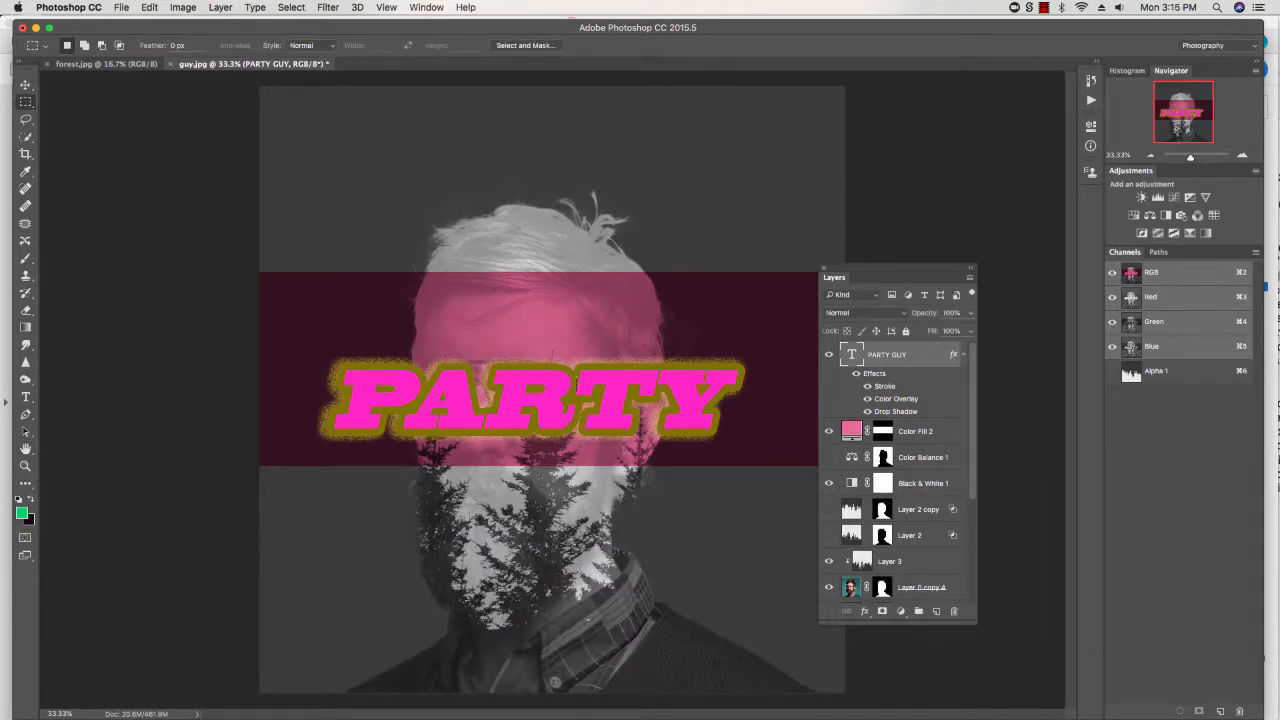
Step: Move the title and the pink band up to the top of the poster, above the man's eyes
{"action": "left_click", "coordinate": [26, 84]}
{"action": "left_click_drag", "start_coordinate": [556, 420], "coordinate": [585, 188]}
{"action": "left_click_drag", "start_coordinate": [687, 346], "coordinate": [678, 182]}
Step: Stretch the pink band downward with Free Transform to about 125% height, ending just above the glasses
{"action": "left_click", "coordinate": [905, 433]}
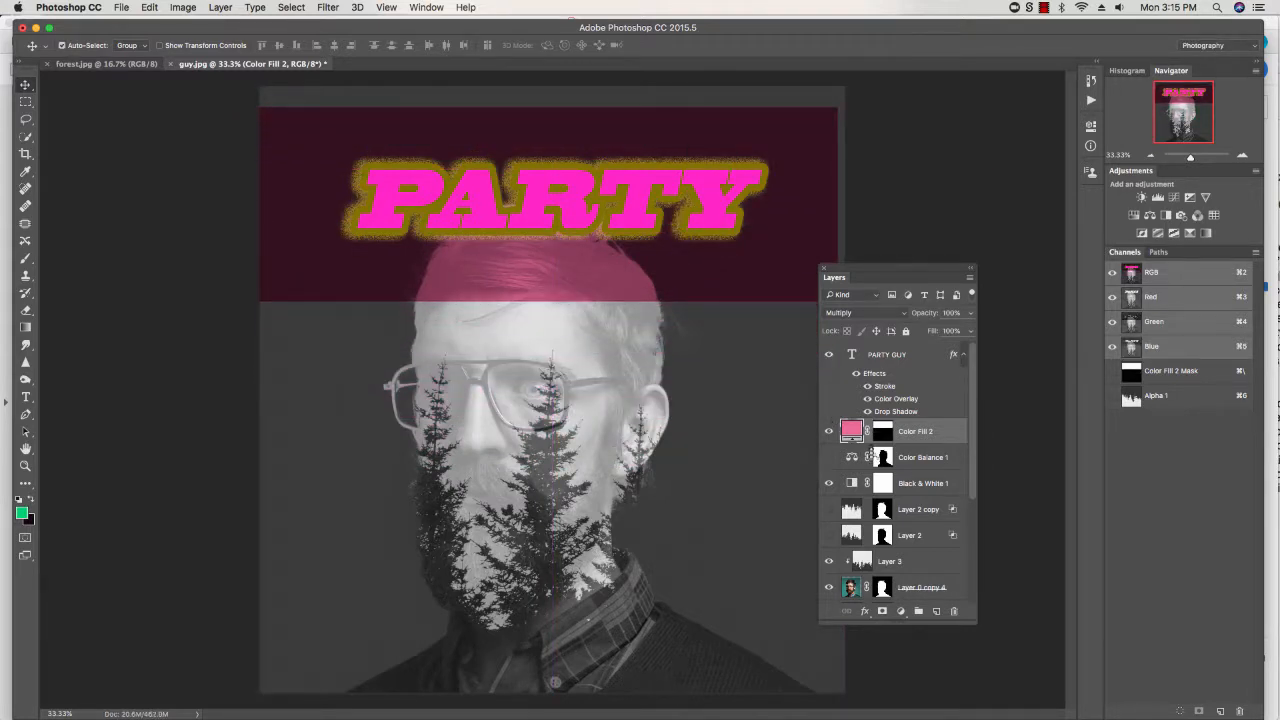
{"action": "key", "text": "super+t"}
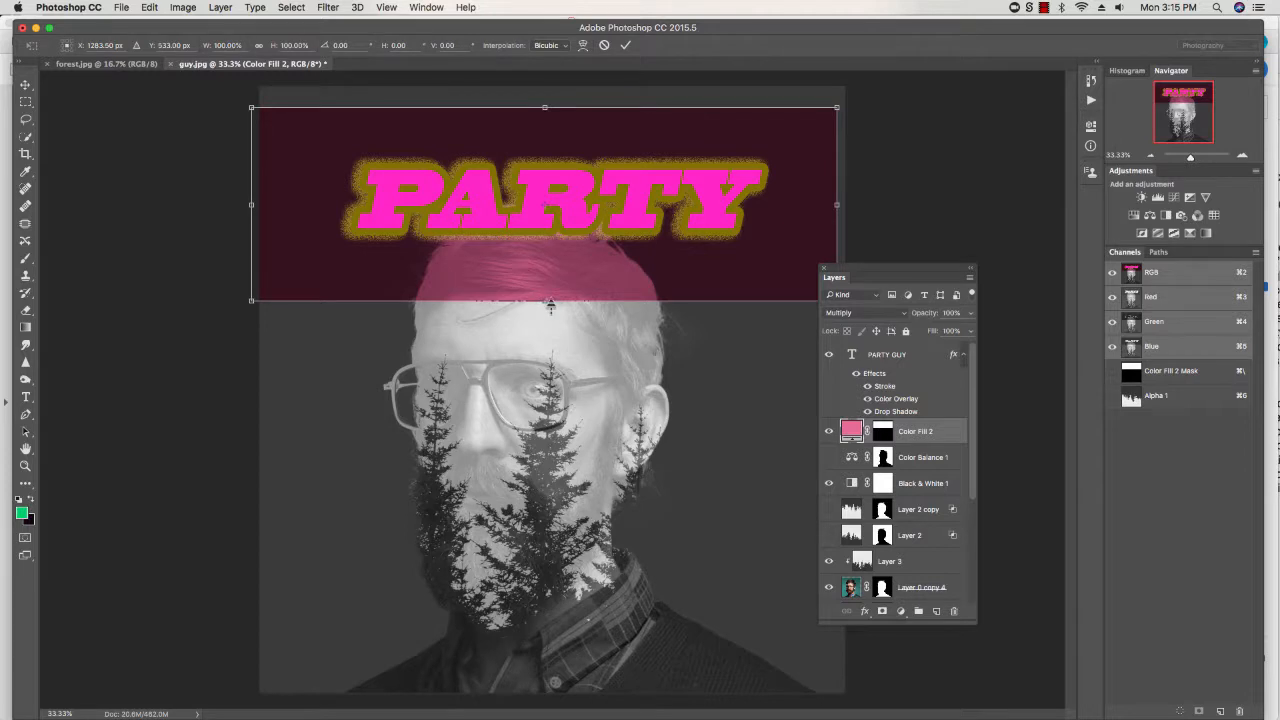
{"action": "left_click_drag", "start_coordinate": [544, 300], "coordinate": [527, 349]}
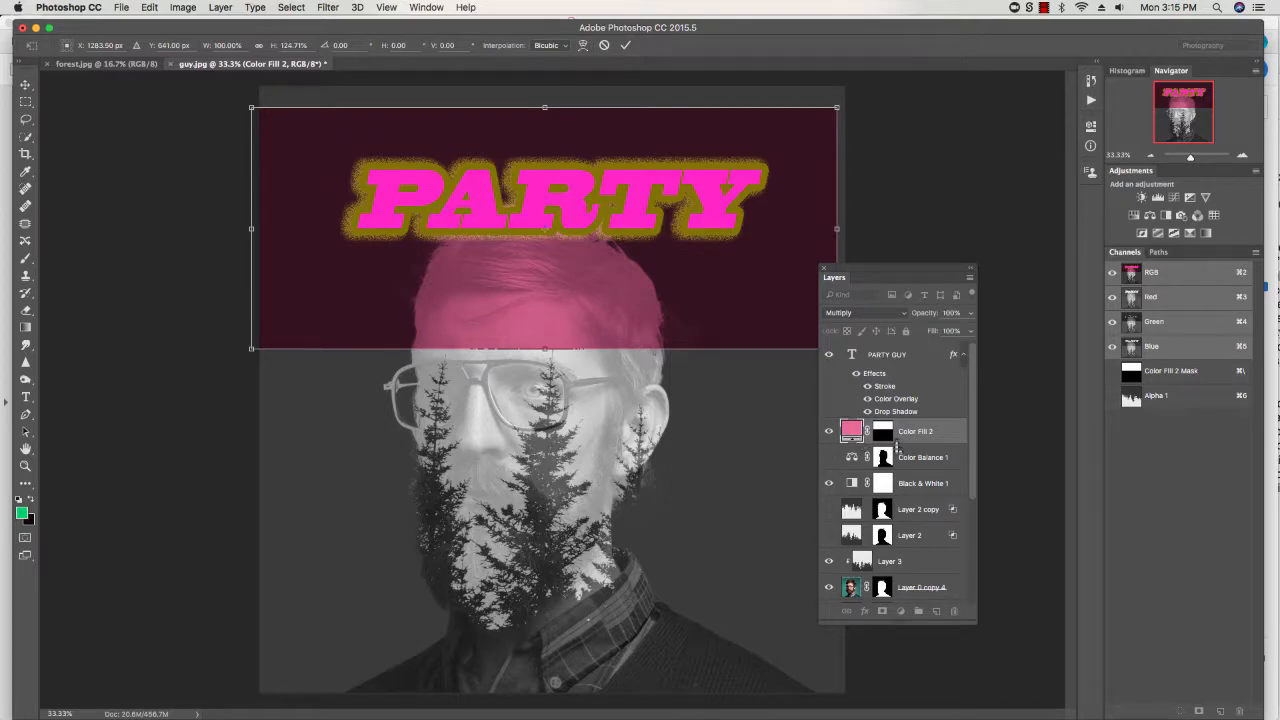
{"action": "key", "text": "Return"}
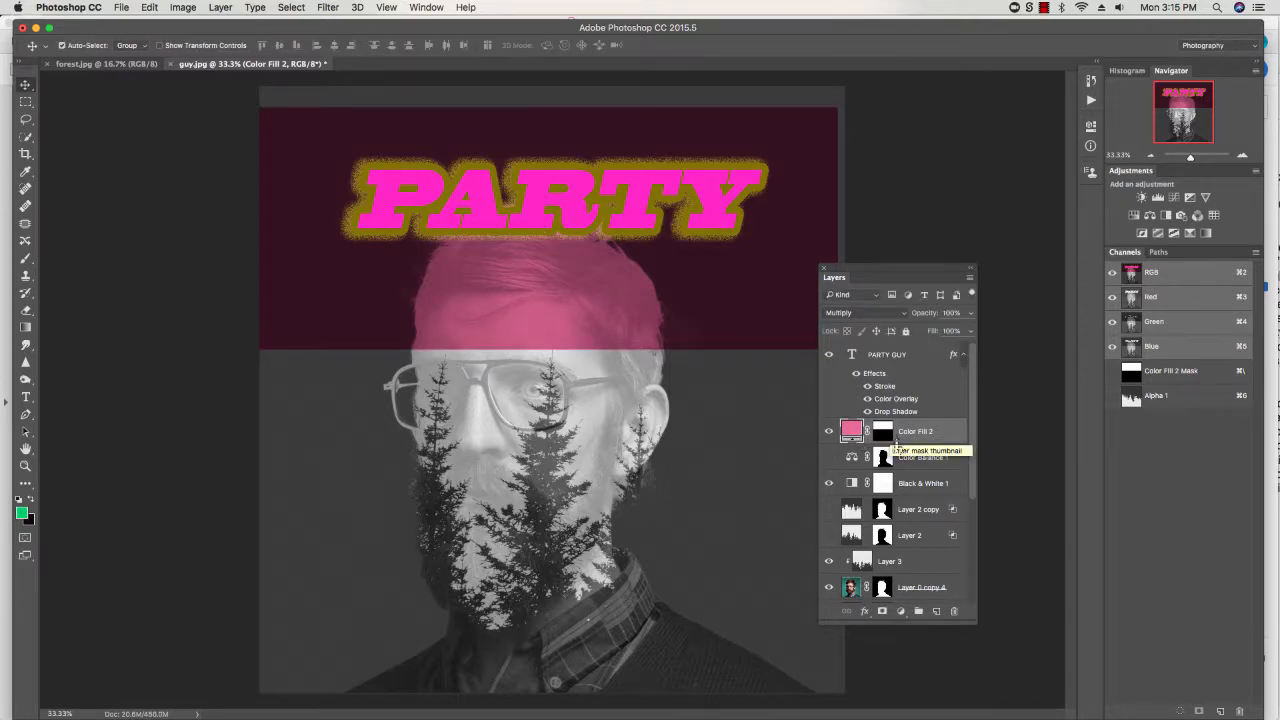
Step: Switch to Acrobat and read class PDF pages 81 and 82 on the halftone filter and Smart Filters
{"action": "key", "text": "super+Tab"}
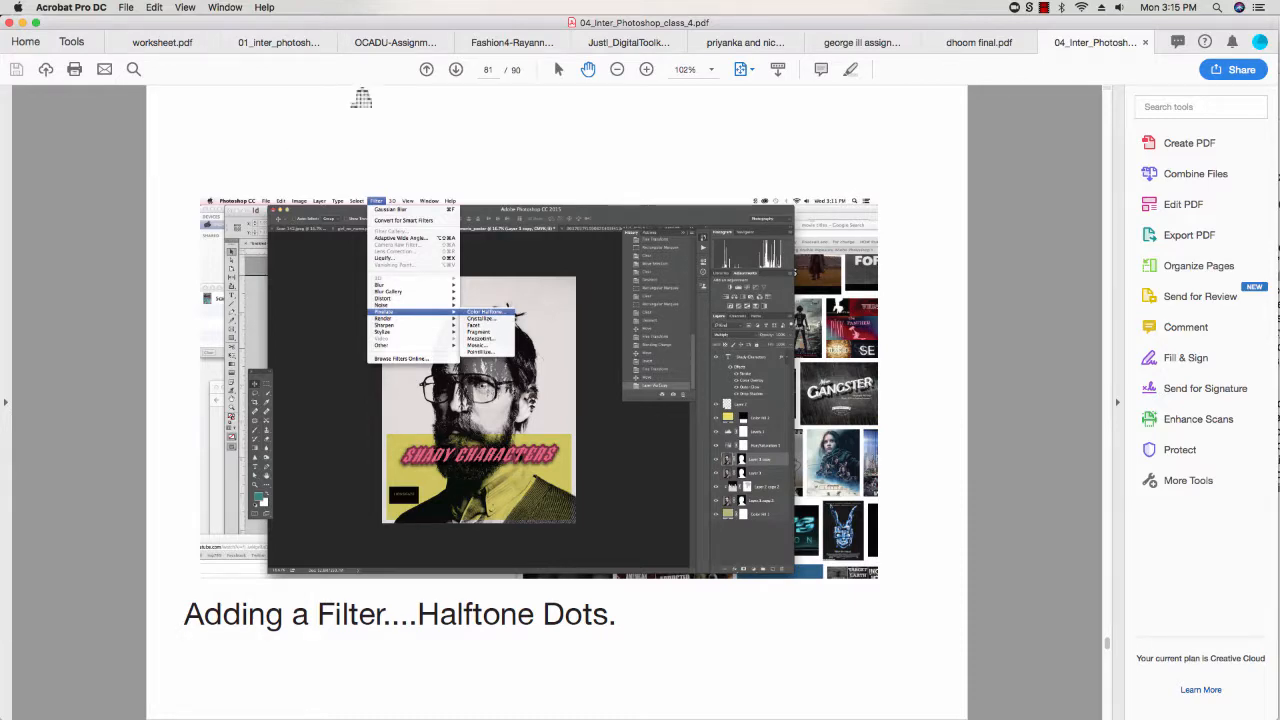
{"action": "left_click", "coordinate": [456, 76]}
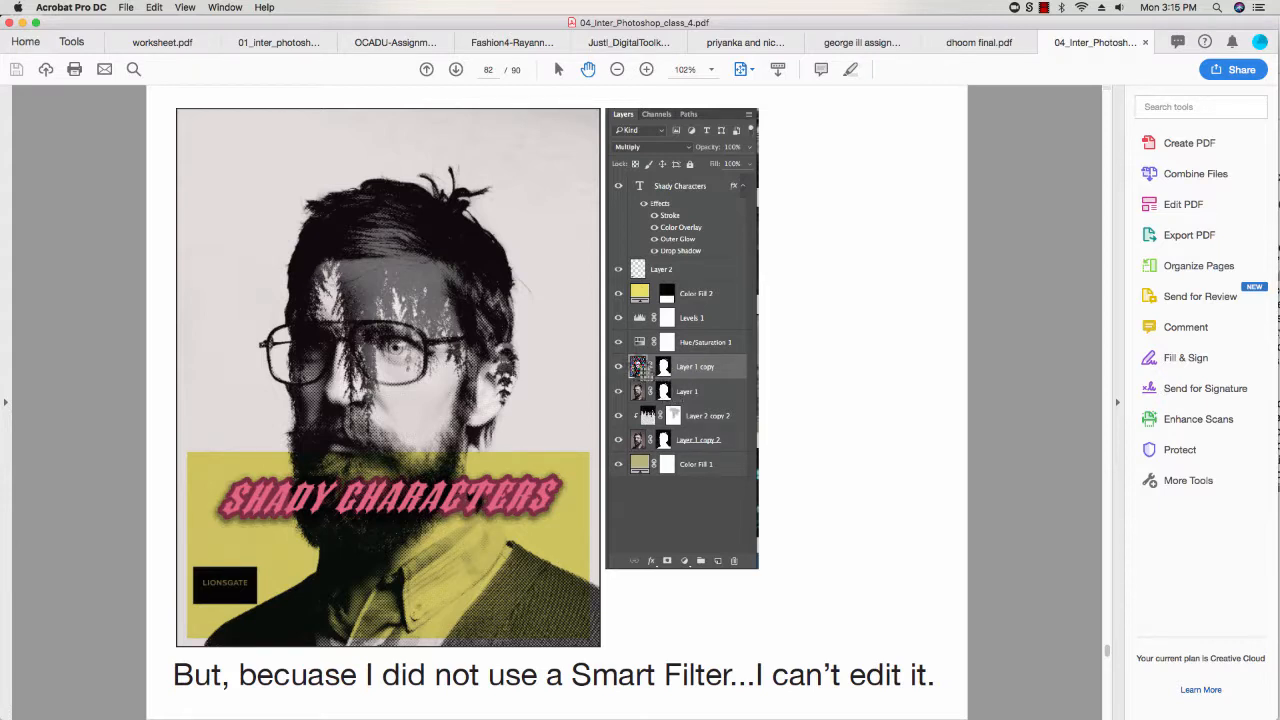
Step: Return to Photoshop, show Layer 2 copy and Layer 2, and hide the Black & White 1 and Layer 3 layers
{"action": "key", "text": "super+Tab"}
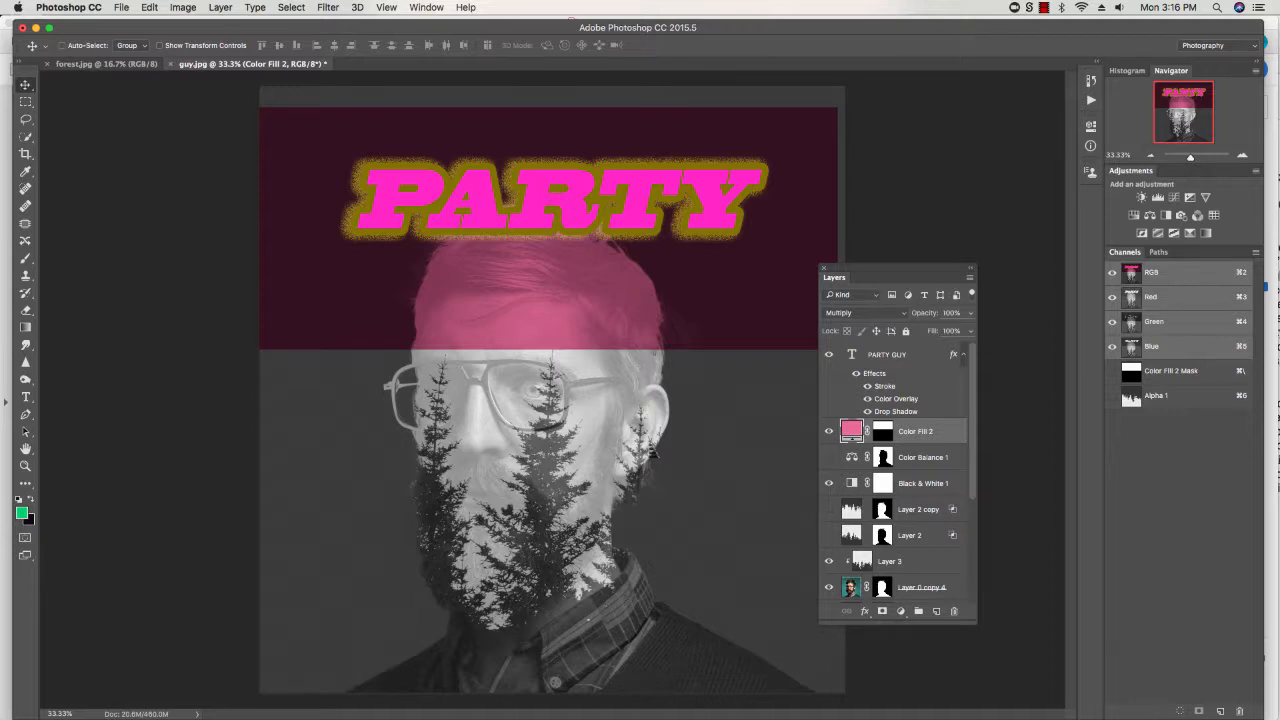
{"action": "left_click", "coordinate": [829, 511]}
{"action": "left_click", "coordinate": [831, 537]}
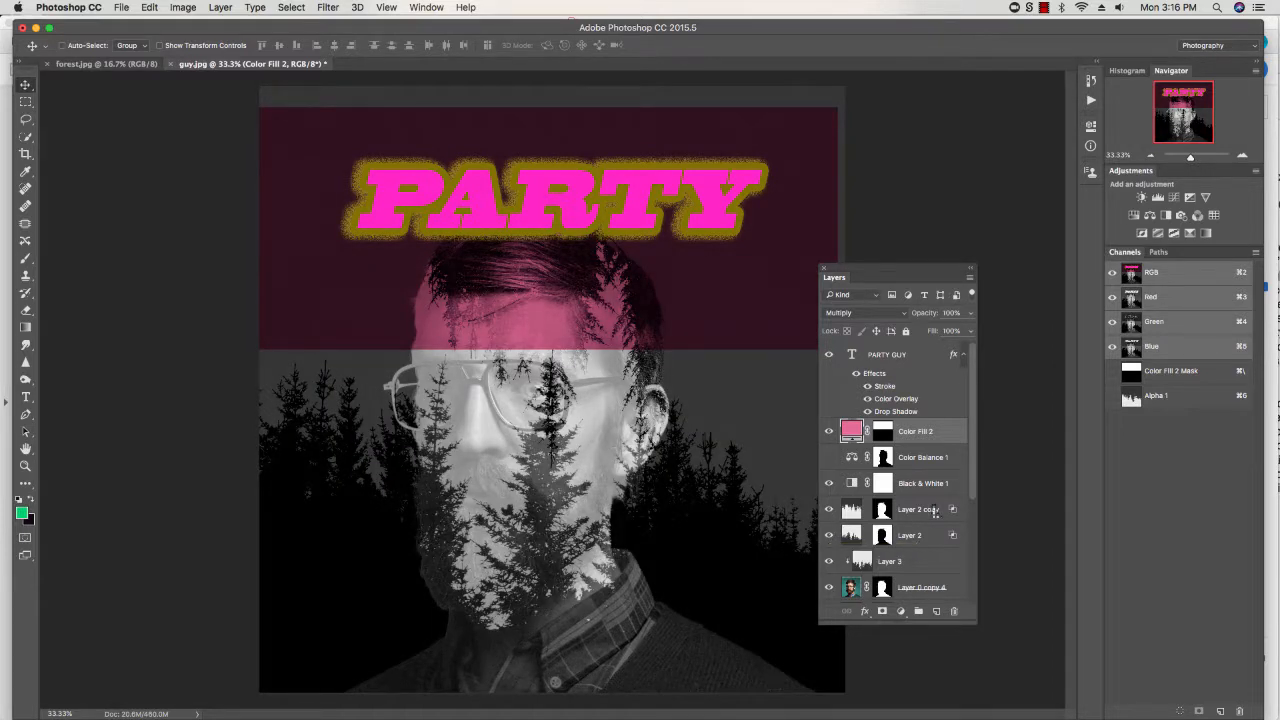
{"action": "scroll", "coordinate": [935, 510], "scroll_direction": "down", "scroll_amount": 1}
{"action": "left_click", "coordinate": [829, 463]}
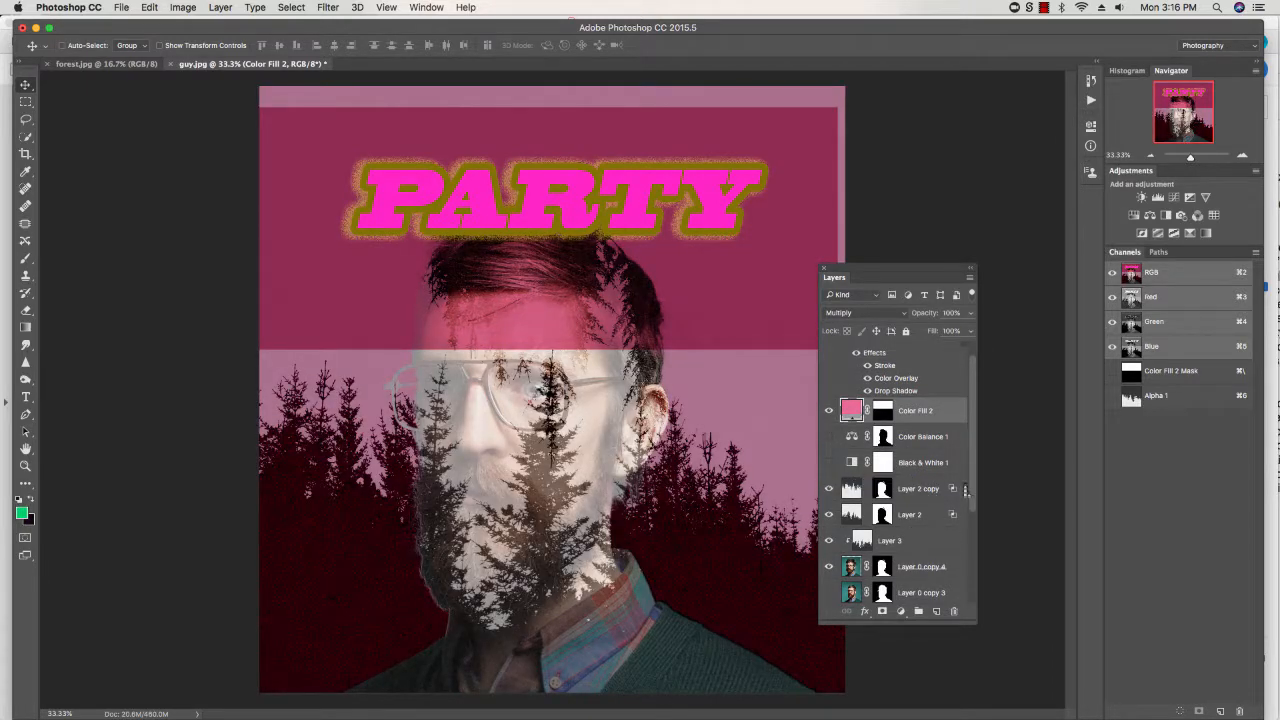
{"action": "scroll", "coordinate": [945, 500], "scroll_direction": "down", "scroll_amount": 4}
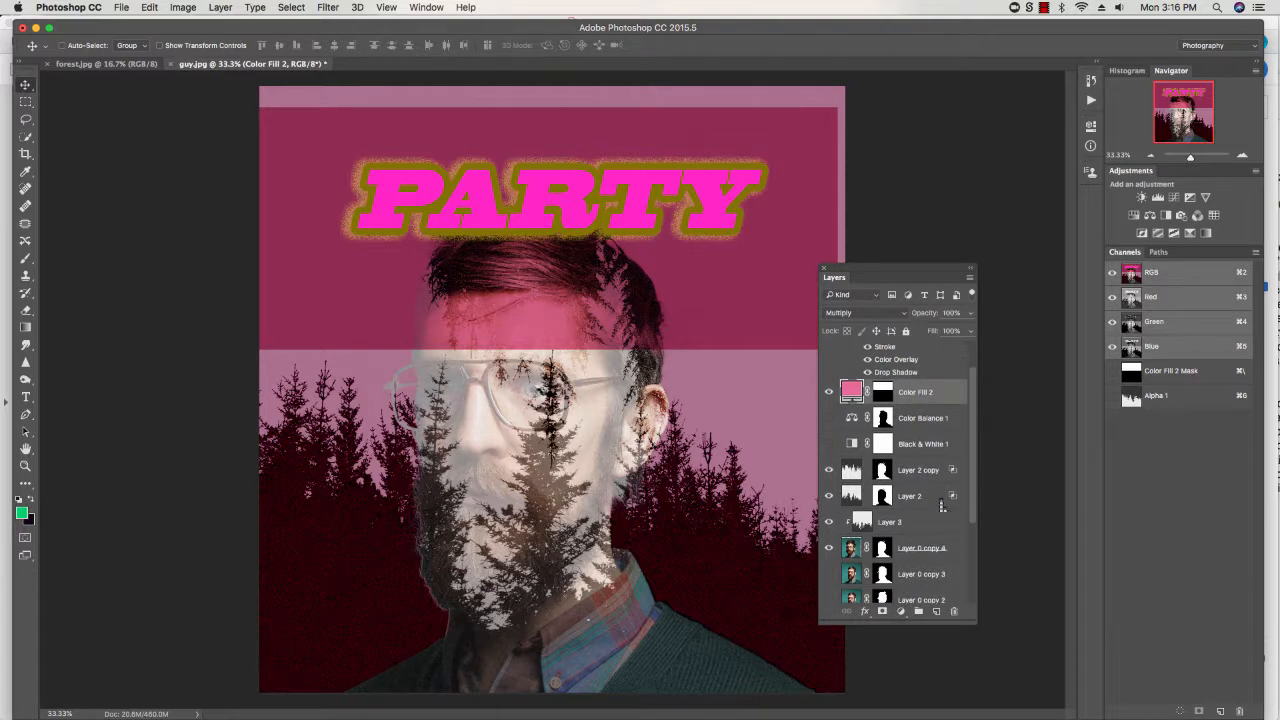
{"action": "scroll", "coordinate": [941, 507], "scroll_direction": "down", "scroll_amount": 1}
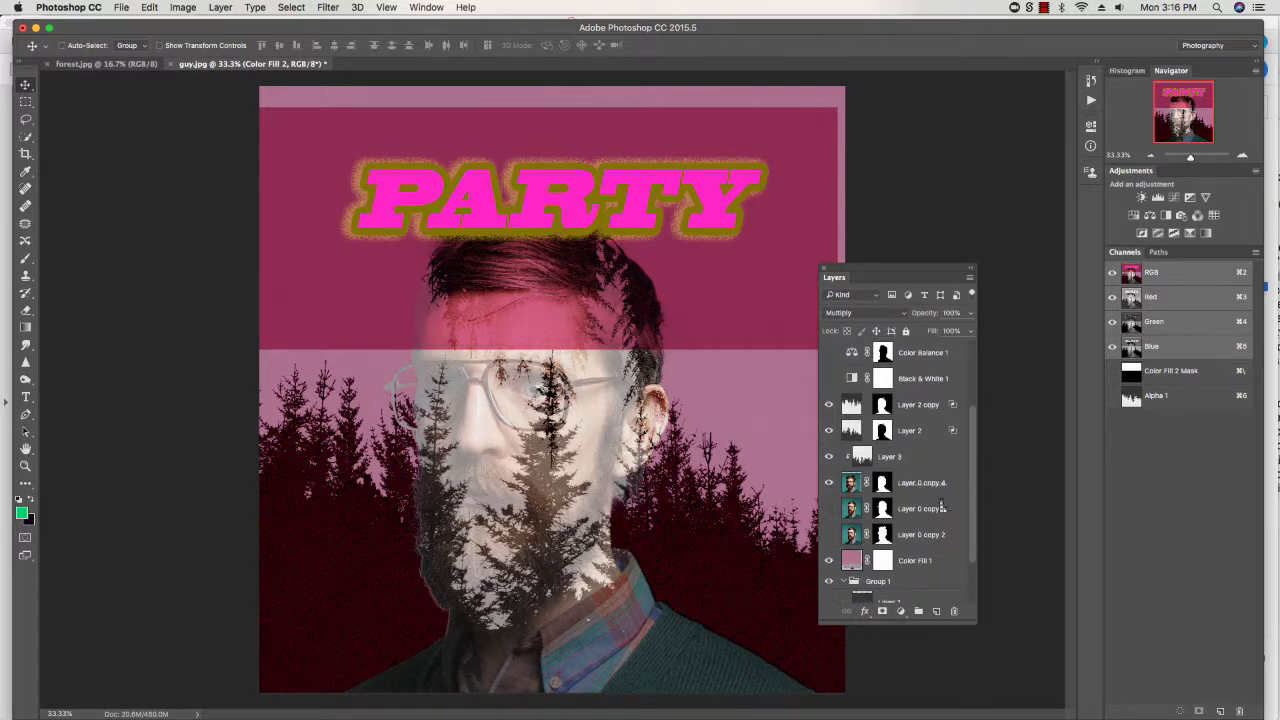
{"action": "left_click", "coordinate": [833, 468]}
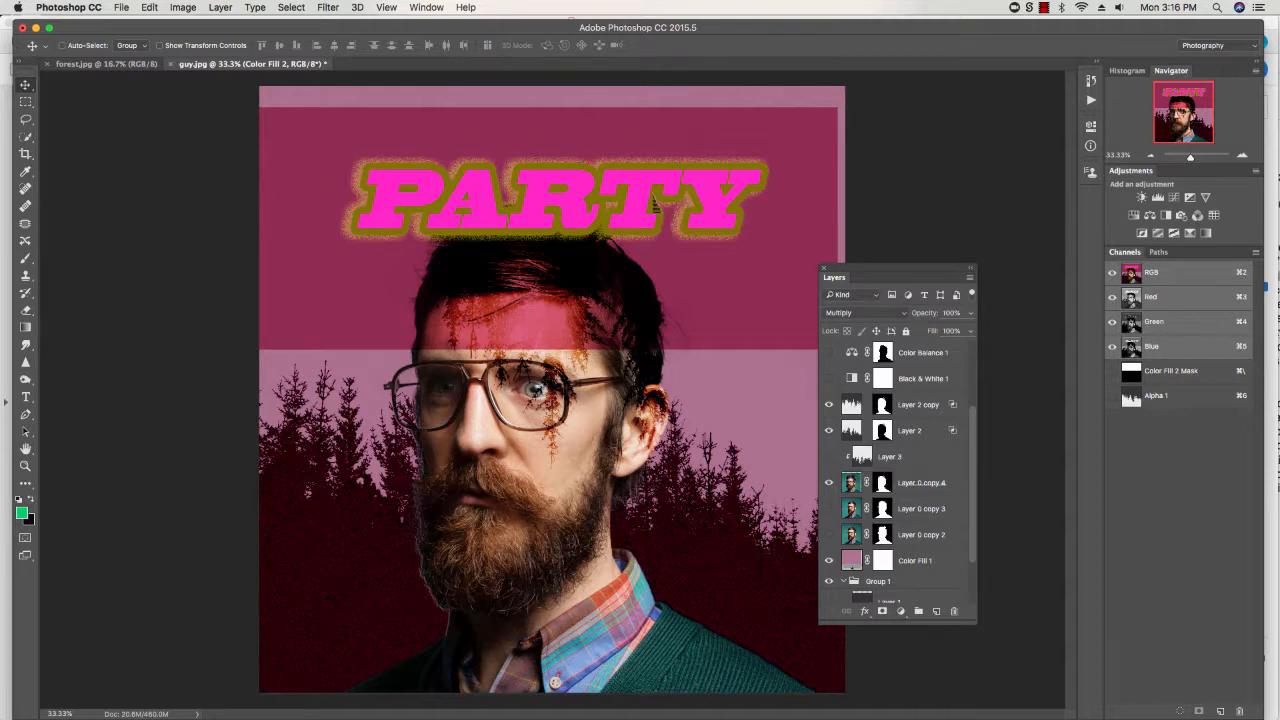
Step: Hide the PARTY GUY title and the Color Fill 2 band to expose the full portrait
{"action": "scroll", "coordinate": [868, 472], "scroll_direction": "up", "scroll_amount": 3}
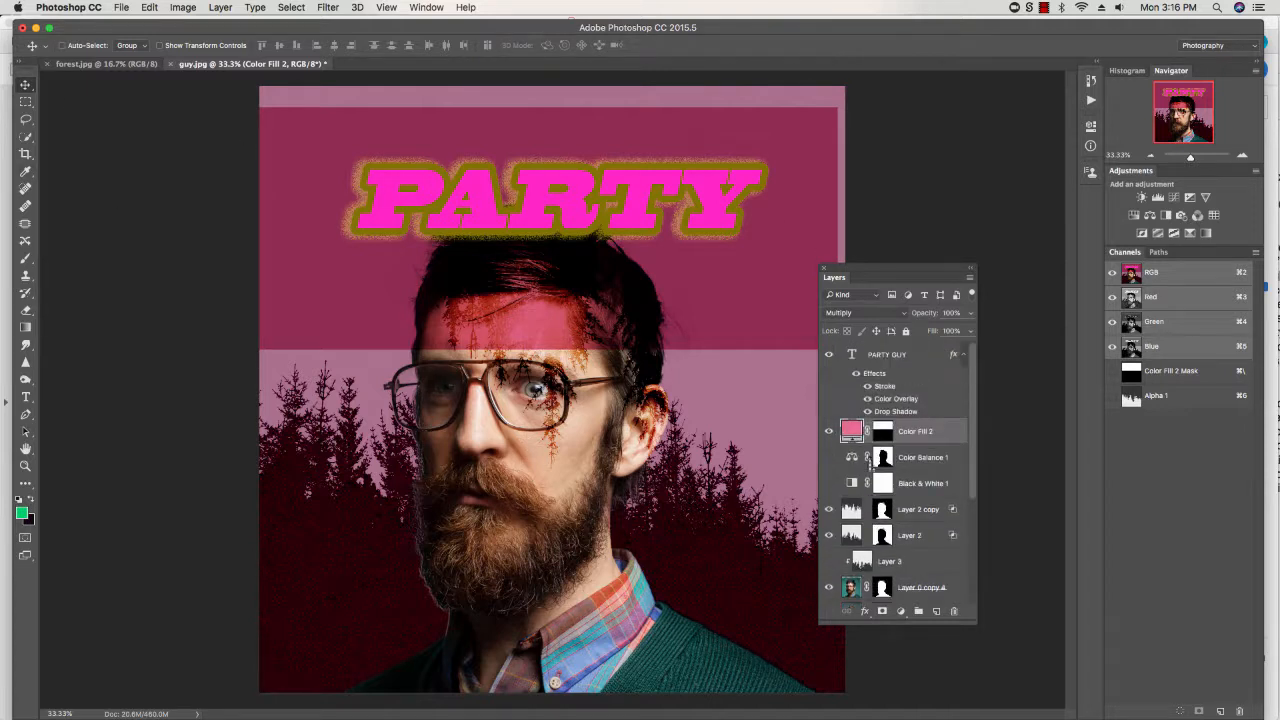
{"action": "left_click", "coordinate": [828, 354]}
{"action": "left_click", "coordinate": [828, 431]}
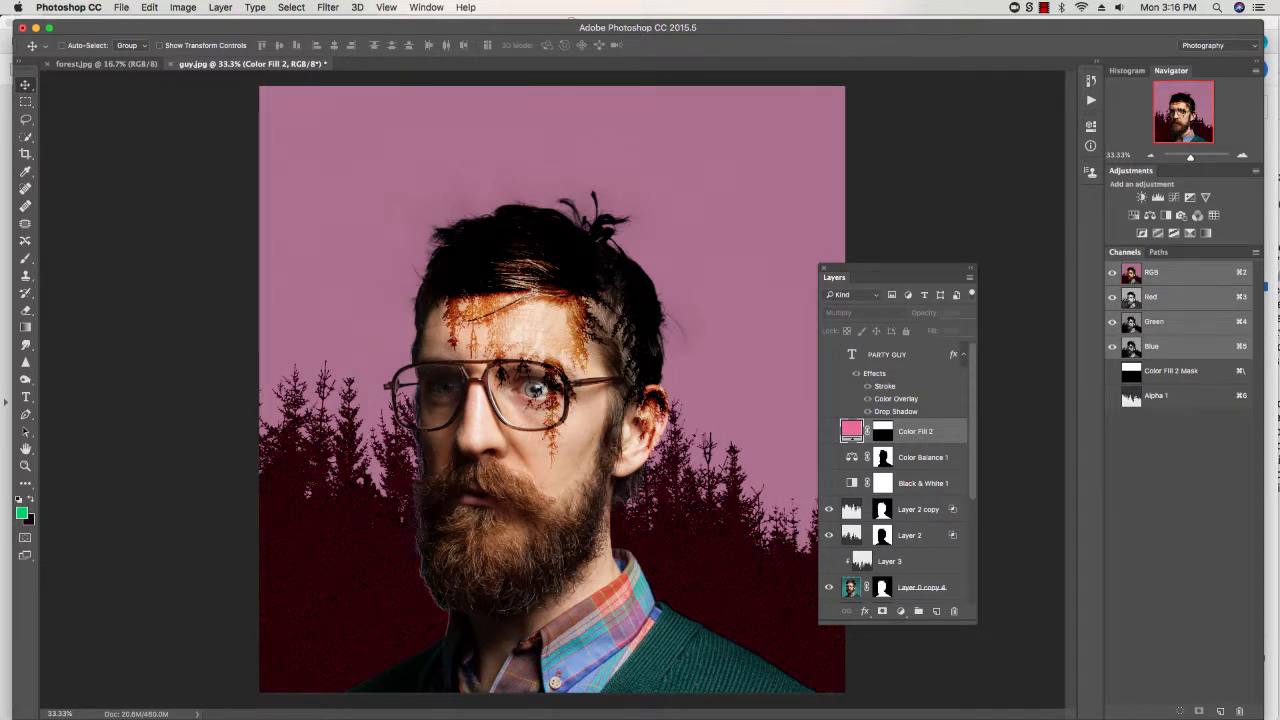
Step: Enlarge the layer list and duplicate the portrait layer Layer 0 copy 4
{"action": "left_click_drag", "start_coordinate": [971, 630], "coordinate": [1015, 690]}
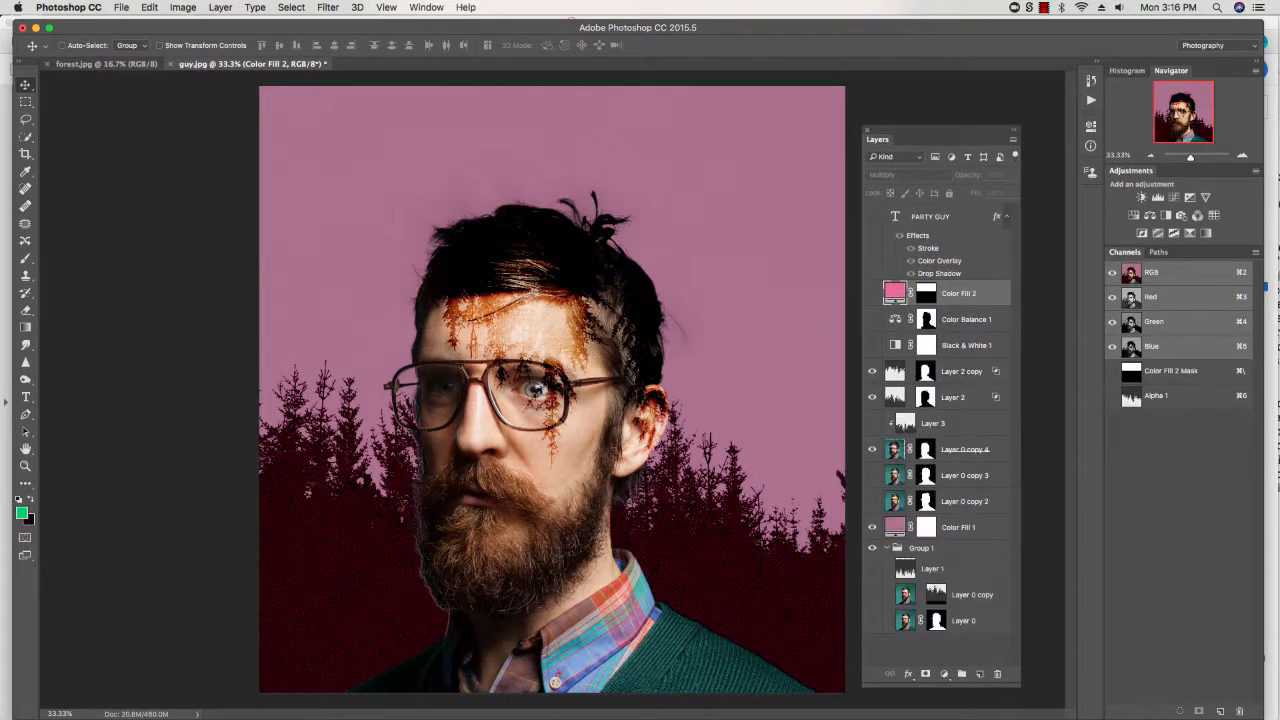
{"action": "left_click", "coordinate": [967, 460]}
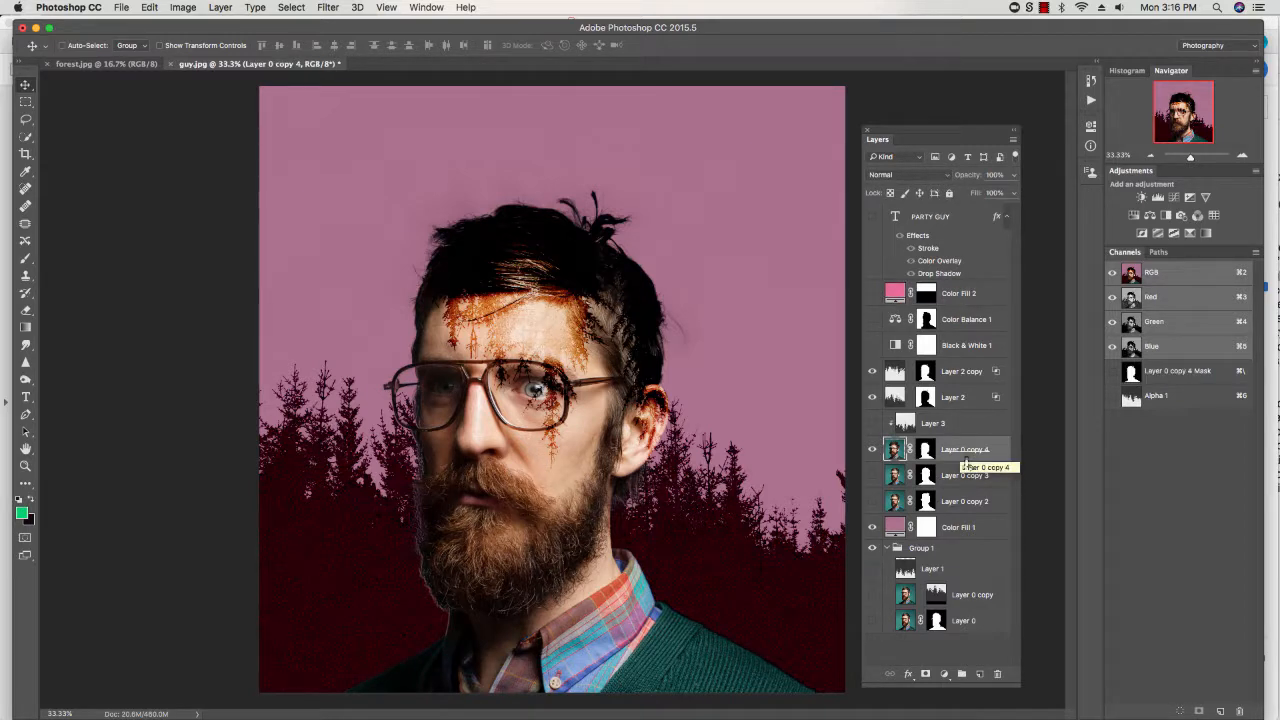
{"action": "key", "text": "super+j"}
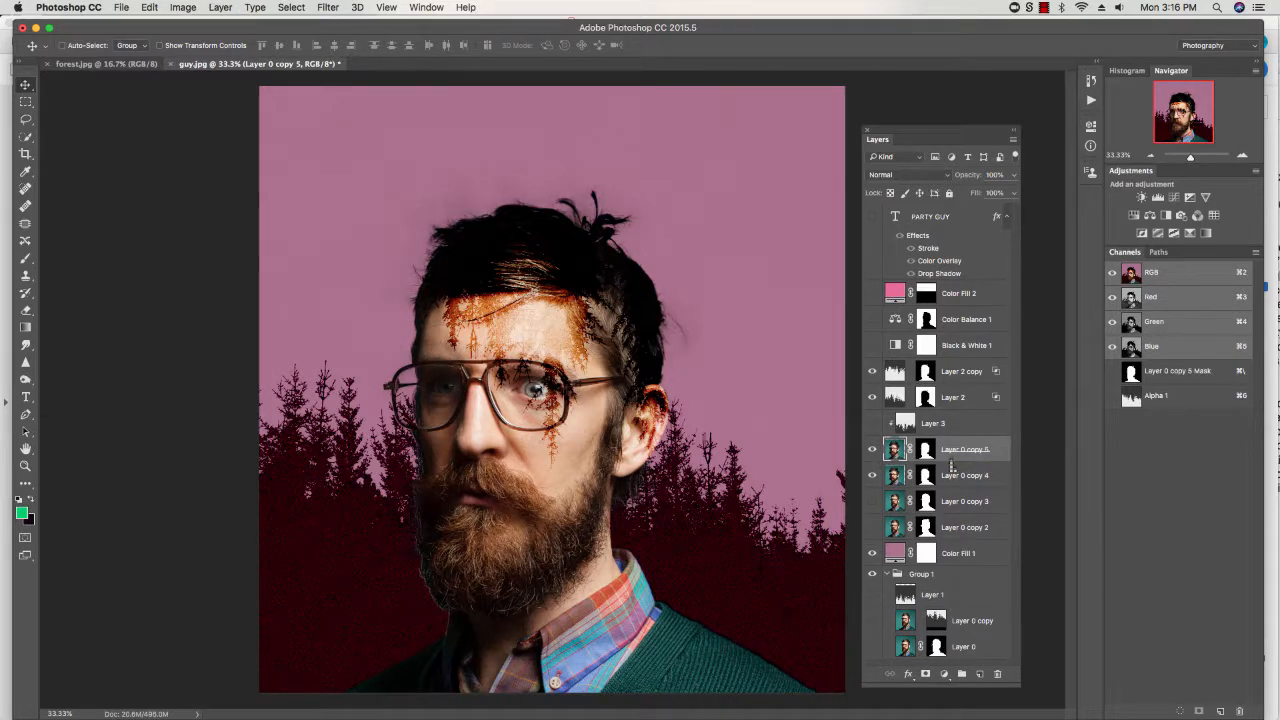
Step: Try a Color Halftone filter on the duplicated portrait layer and compare it with the layer mask disabled and enabled
{"action": "left_click", "coordinate": [328, 7]}
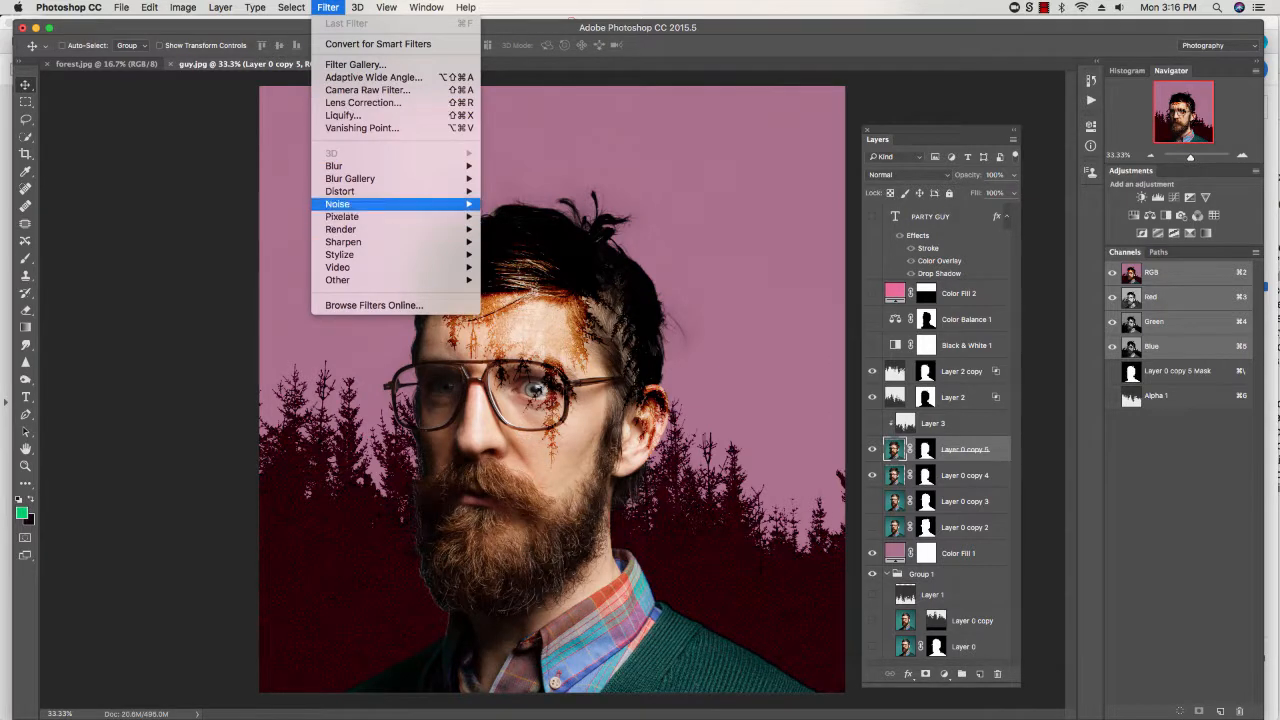
{"action": "mouse_move", "coordinate": [342, 216]}
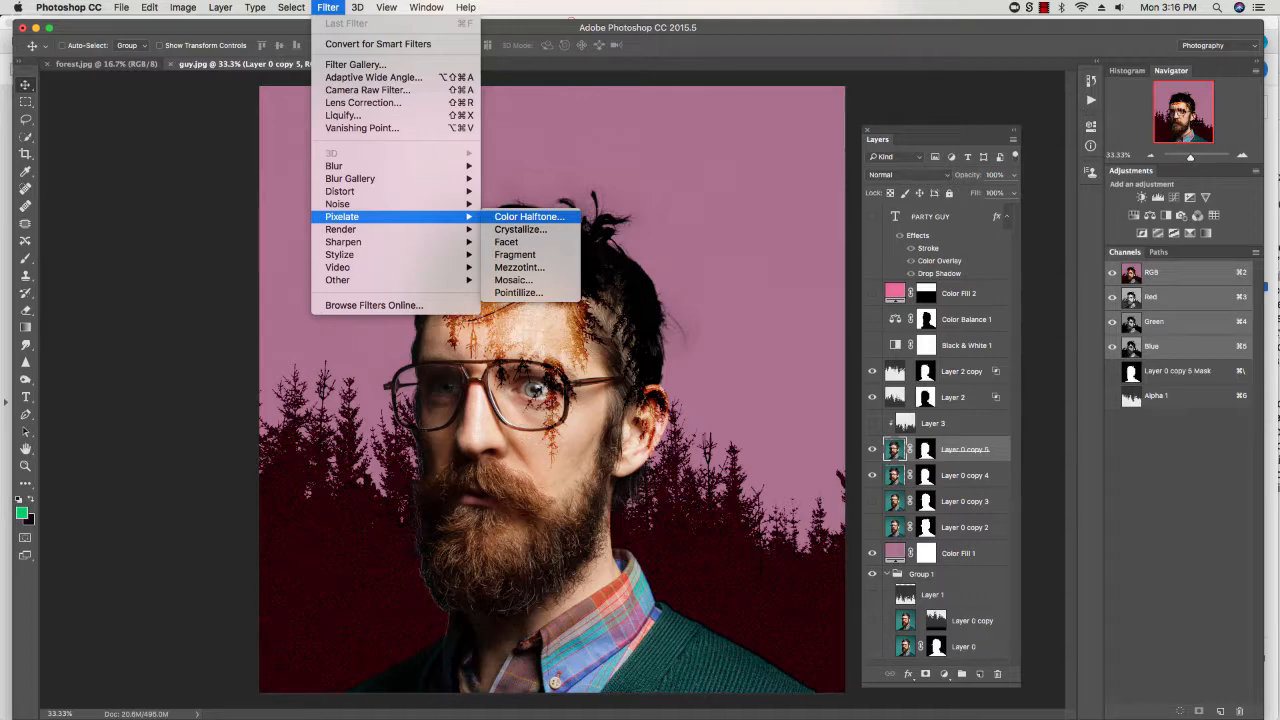
{"action": "left_click", "coordinate": [529, 217]}
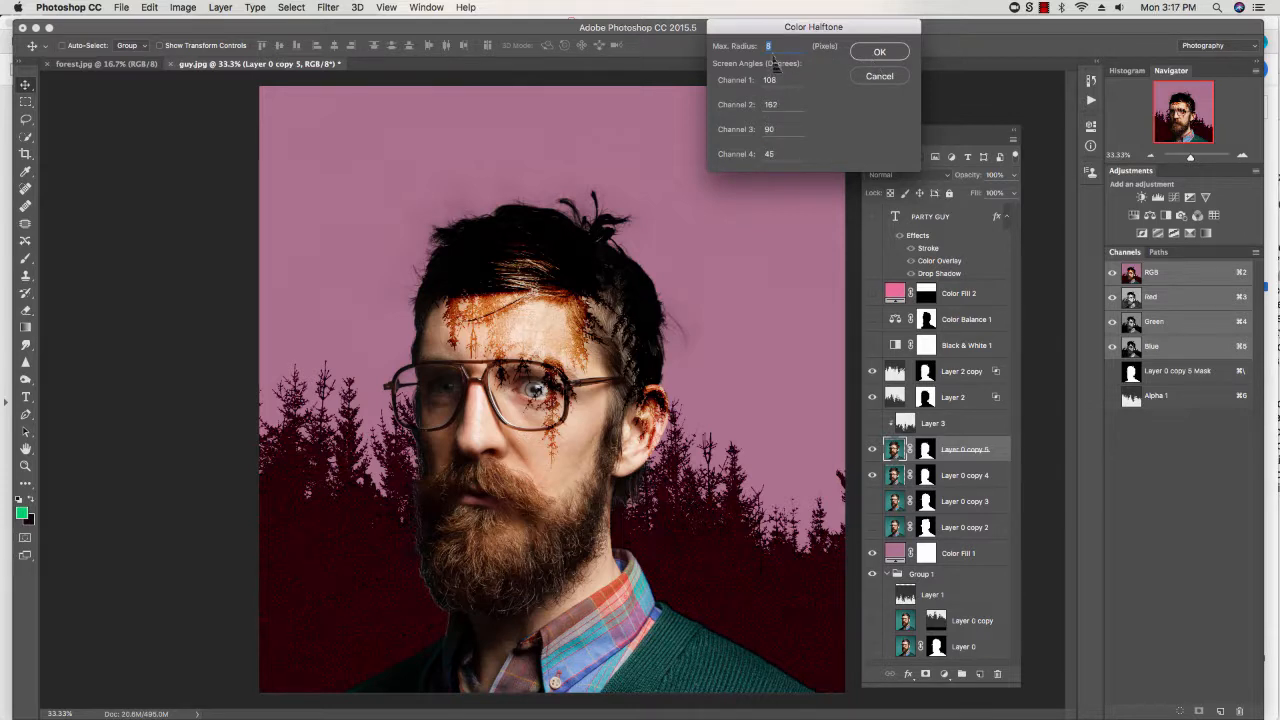
{"action": "type", "text": "22"}
{"action": "double_click", "coordinate": [769, 47]}
{"action": "type", "text": "3"}
{"action": "left_click", "coordinate": [877, 55]}
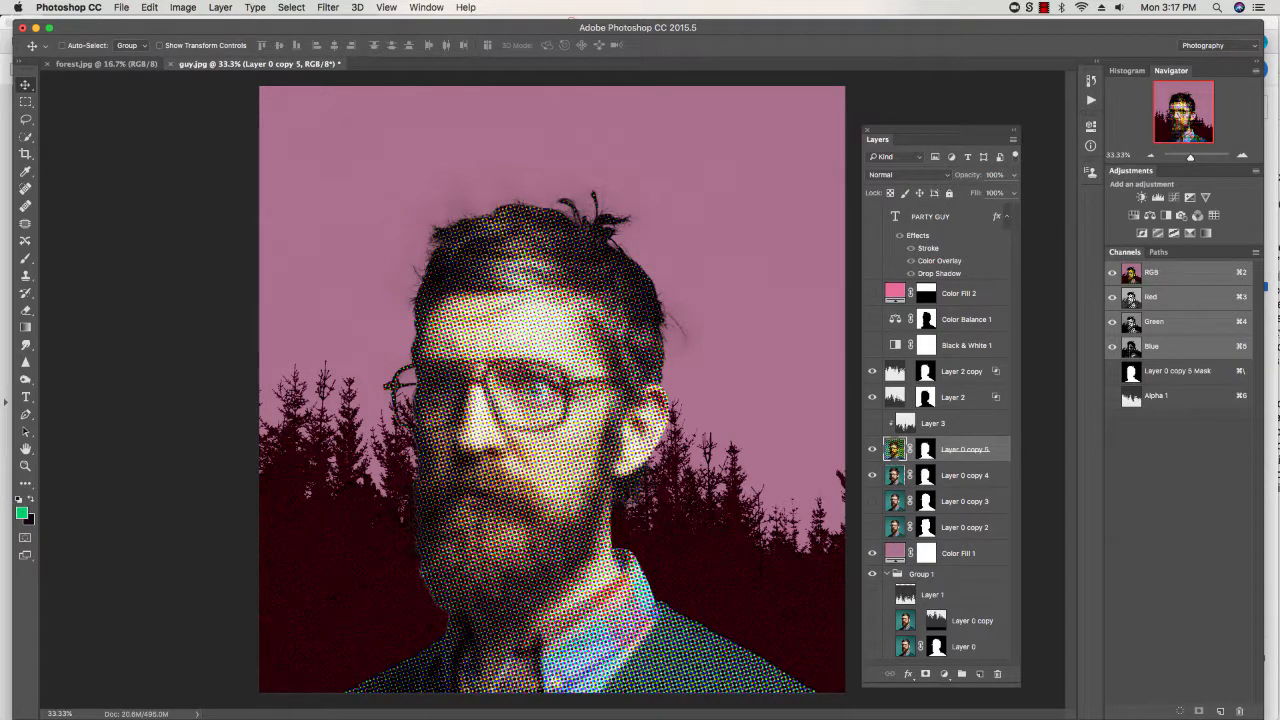
{"action": "left_click", "coordinate": [926, 450], "text": "shift"}
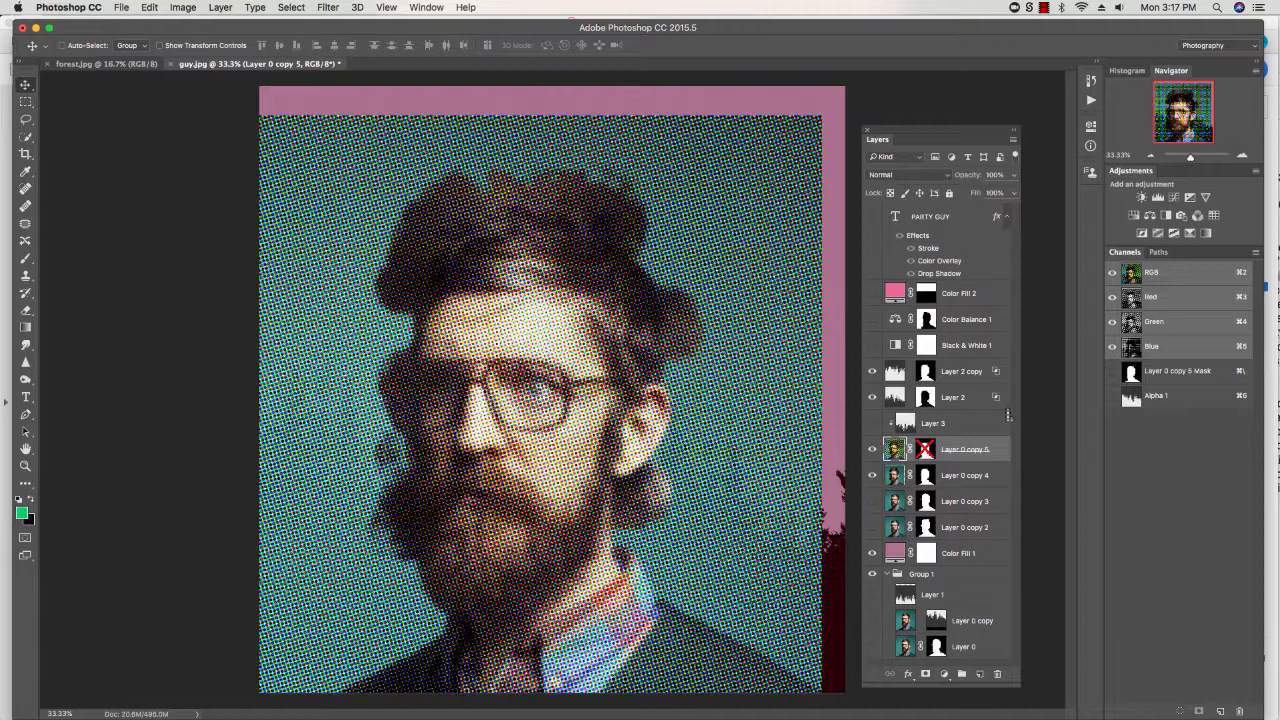
{"action": "left_click", "coordinate": [928, 452], "text": "shift"}
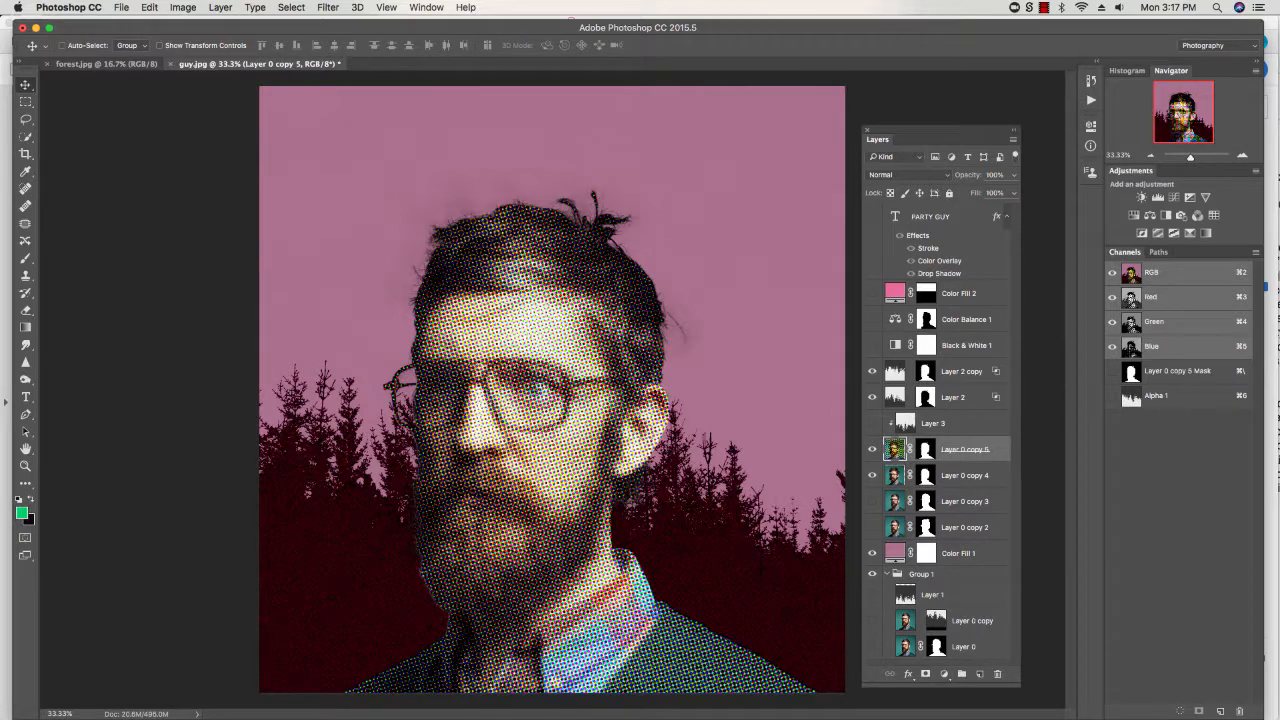
Step: Try the Screen and Lighten blend modes on the halftoned portrait layer, settling on Multiply
{"action": "left_click", "coordinate": [905, 174]}
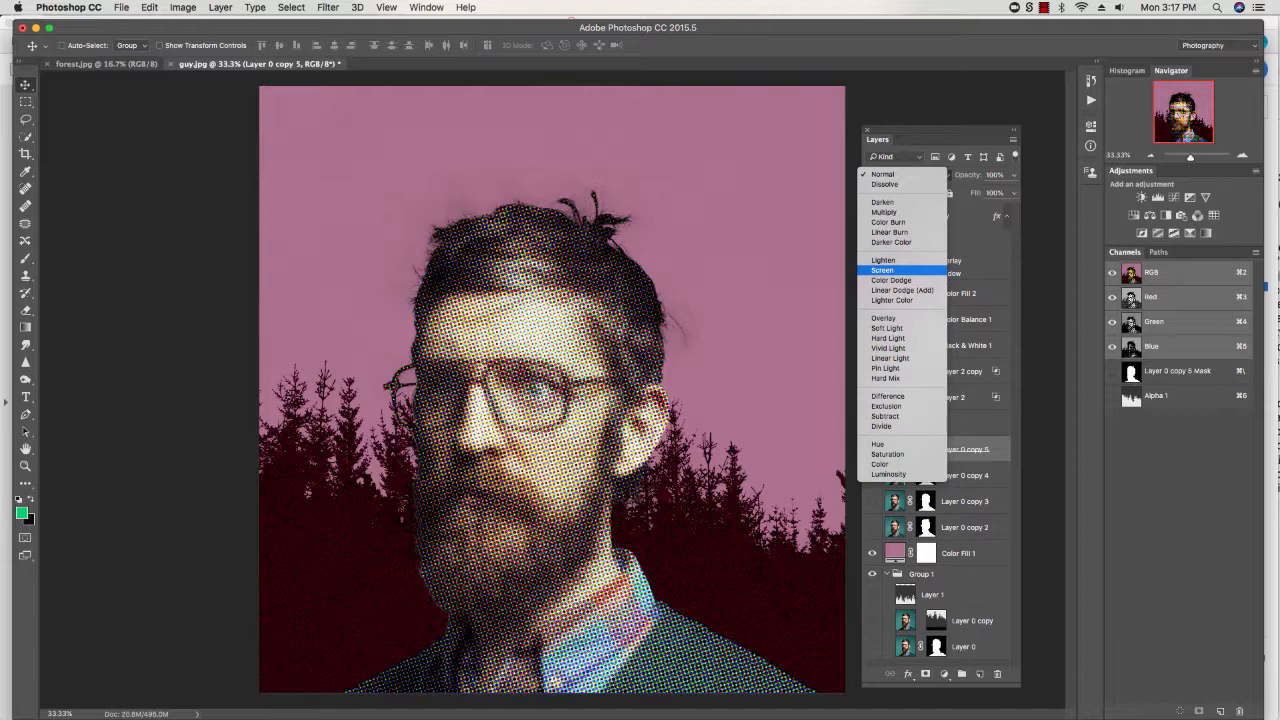
{"action": "left_click", "coordinate": [884, 270]}
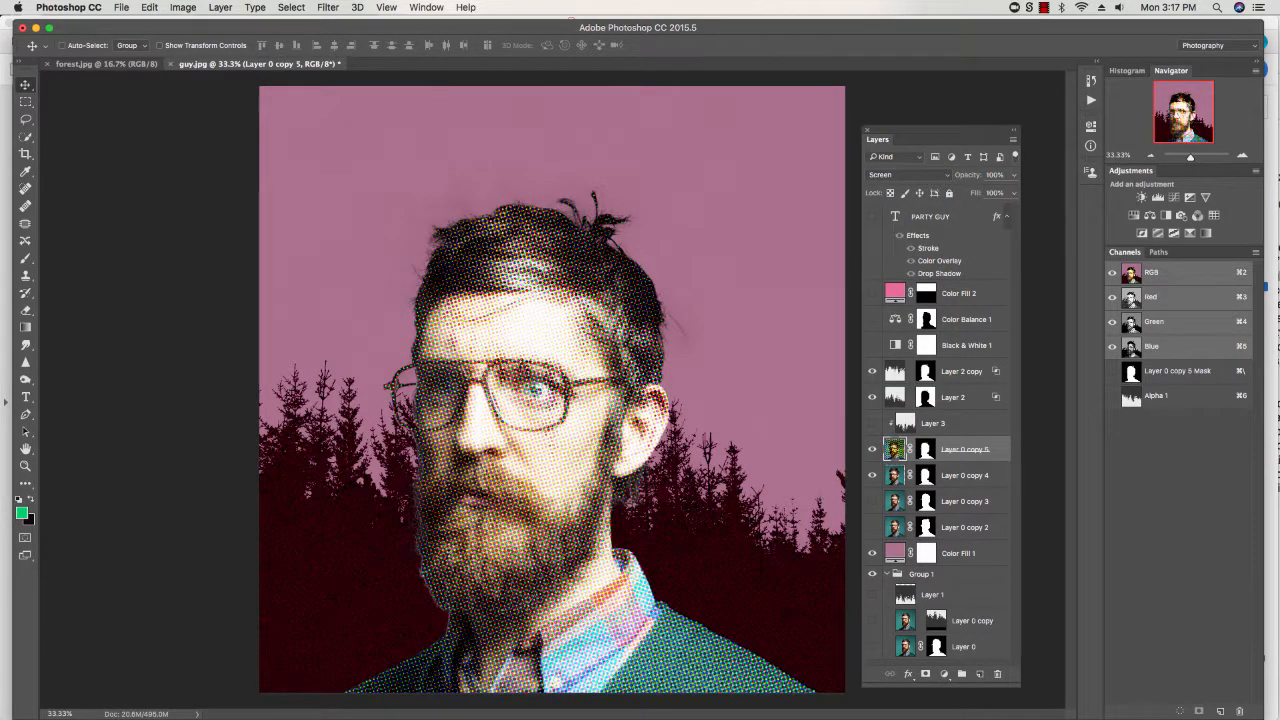
{"action": "left_click", "coordinate": [907, 174]}
{"action": "left_click", "coordinate": [905, 162]}
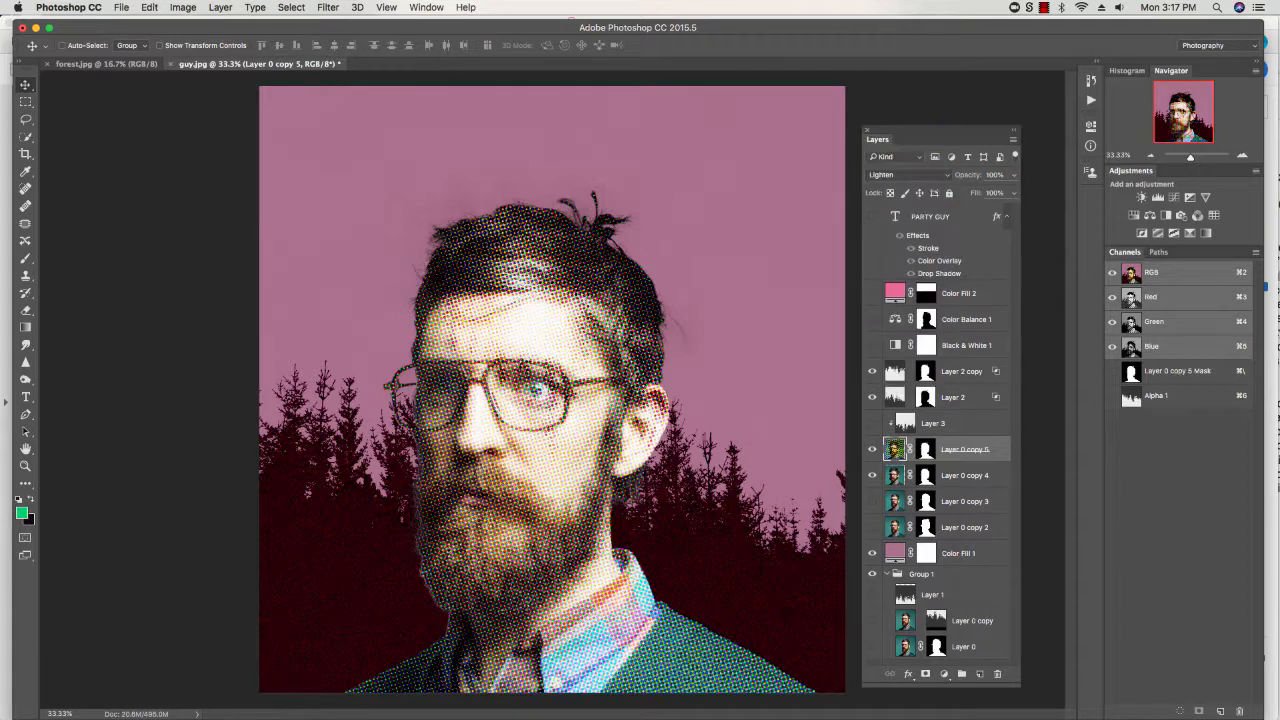
{"action": "left_click", "coordinate": [907, 174]}
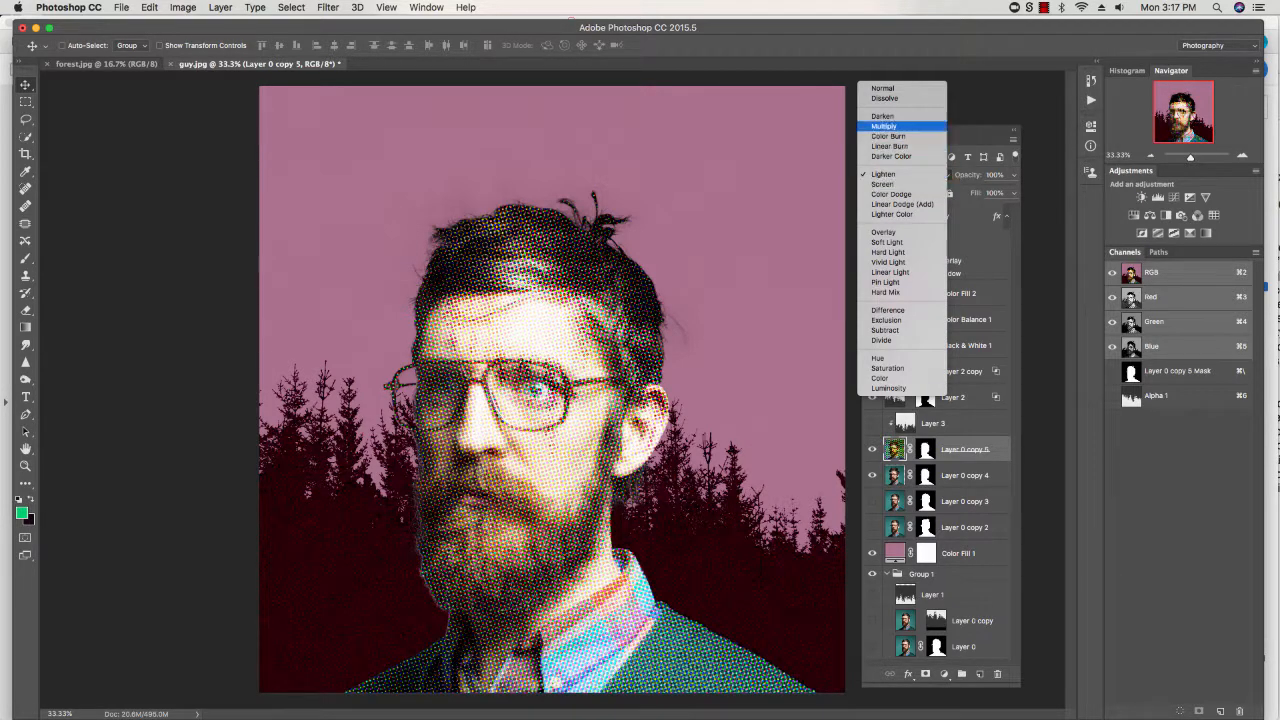
{"action": "left_click", "coordinate": [885, 135]}
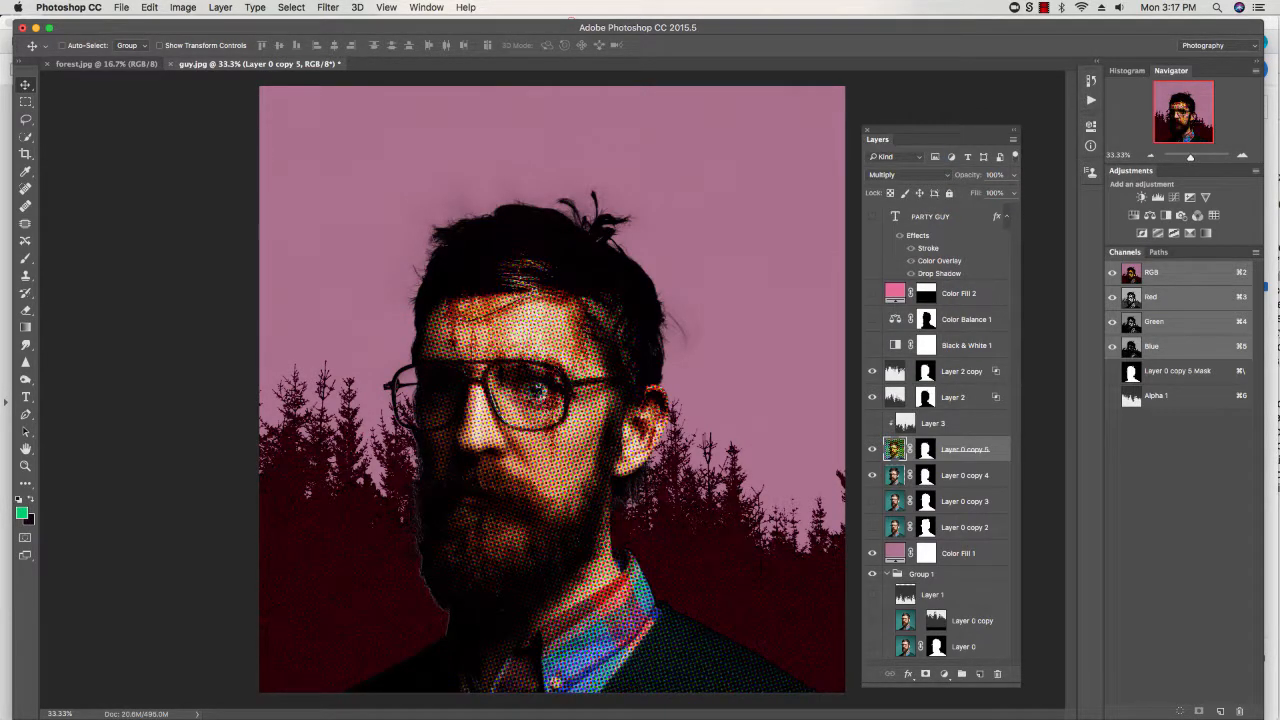
Step: Lower the halftoned portrait layer's opacity to about 36%
{"action": "left_click", "coordinate": [1013, 192]}
{"action": "left_click_drag", "start_coordinate": [1010, 191], "coordinate": [971, 191]}
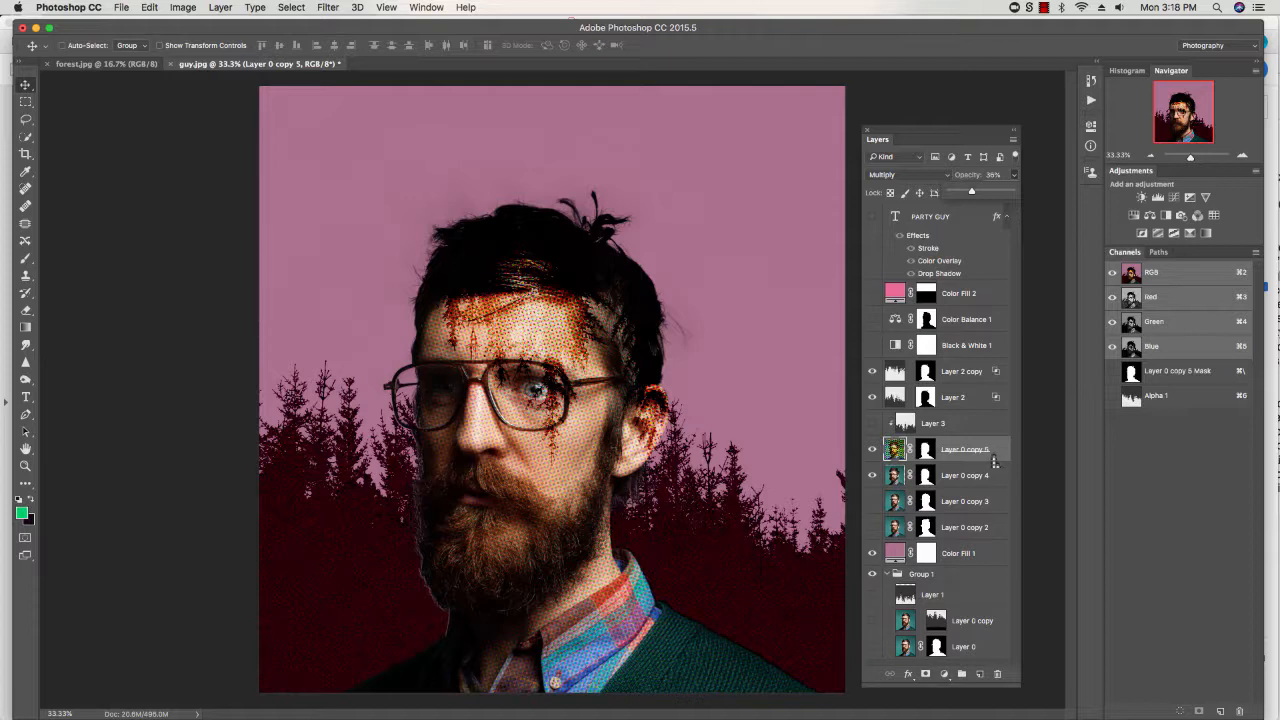
{"action": "mouse_move", "coordinate": [997, 462]}
{"action": "left_mouse_down"}
{"action": "mouse_move", "coordinate": [1006, 664]}
{"action": "mouse_move", "coordinate": [997, 462]}
{"action": "left_mouse_up"}
Step: Revert the document history to the Layer Via Copy state, undoing the halftone, blending and opacity changes
{"action": "left_click", "coordinate": [1090, 80]}
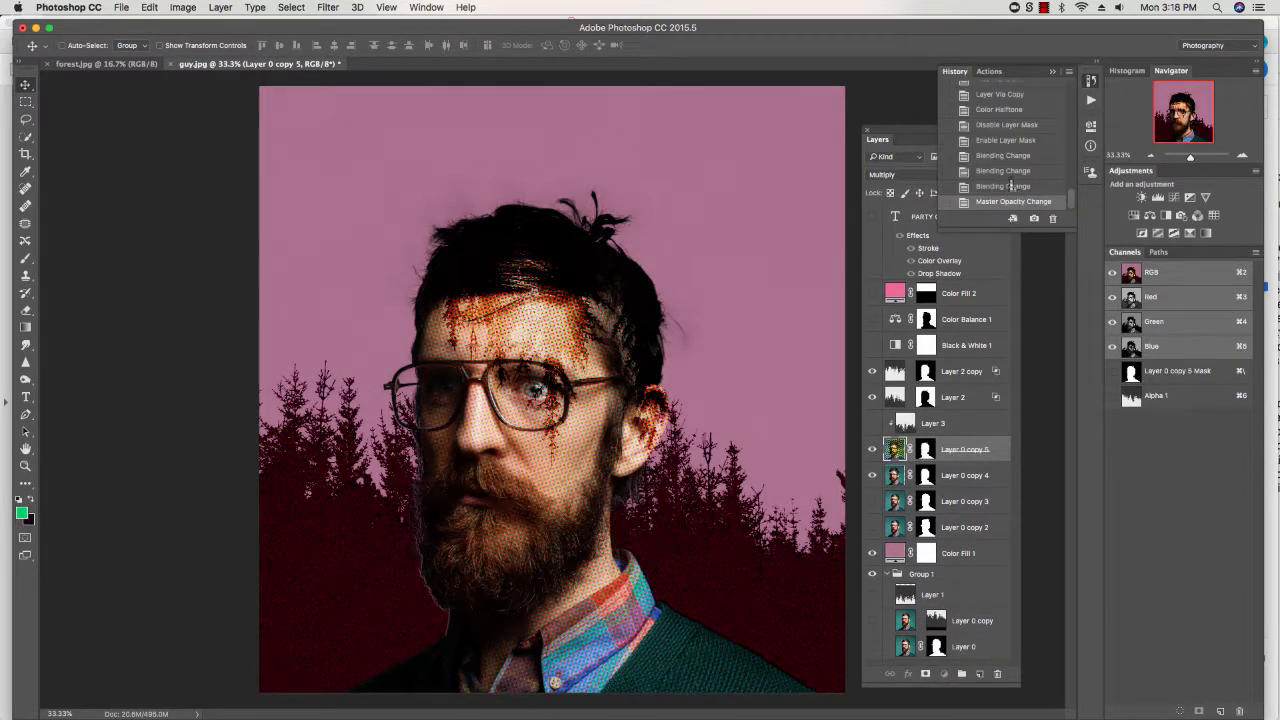
{"action": "scroll", "coordinate": [1012, 190], "scroll_direction": "down", "scroll_amount": 2}
{"action": "scroll", "coordinate": [1012, 190], "scroll_direction": "down", "scroll_amount": 3}
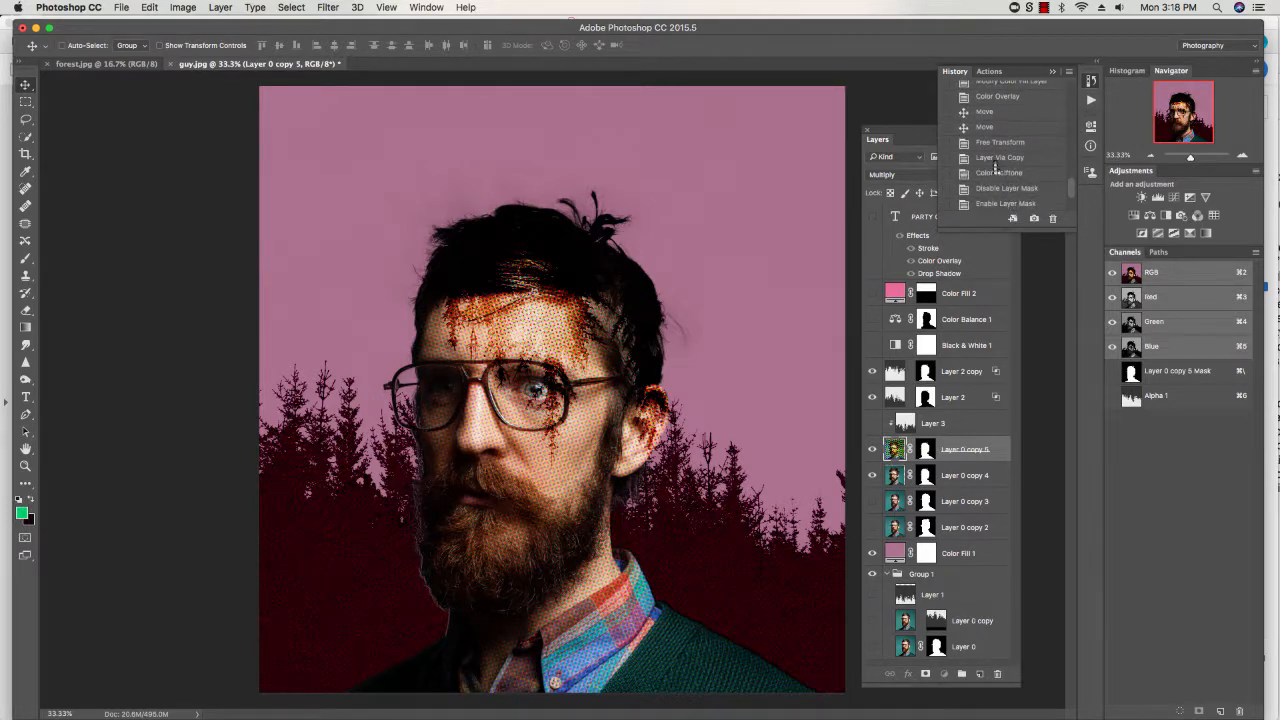
{"action": "left_click", "coordinate": [998, 159]}
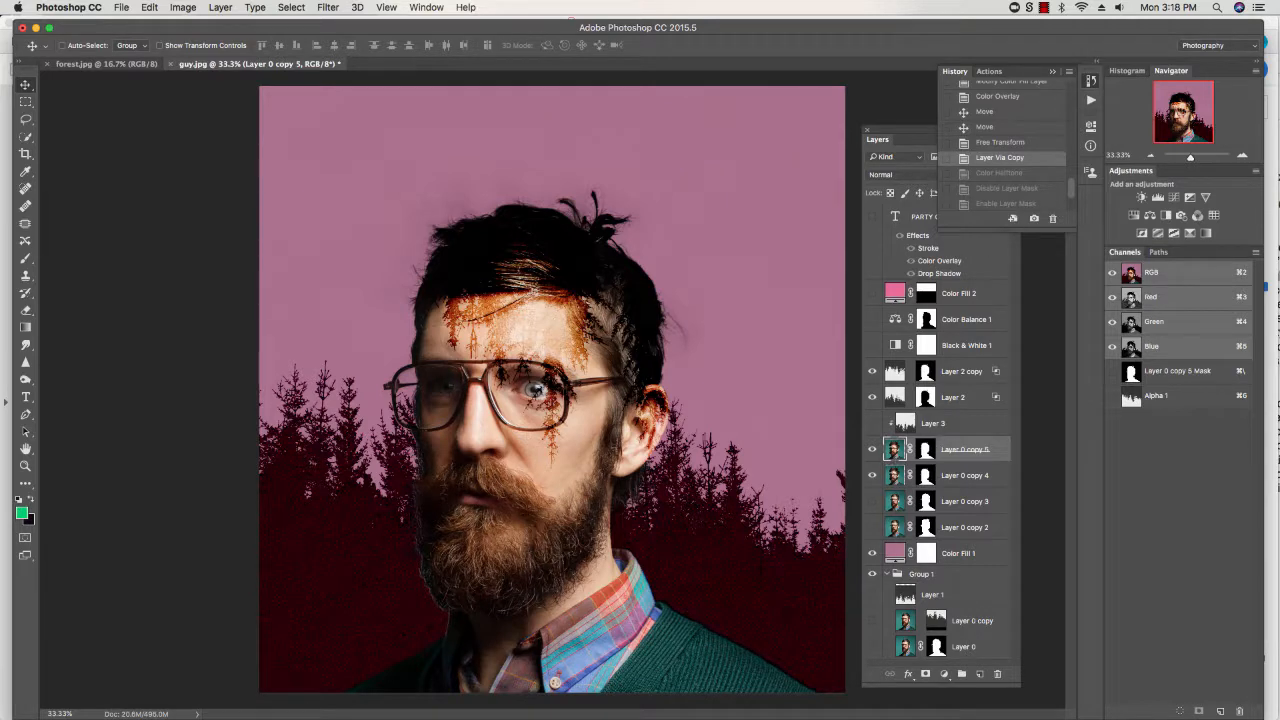
Step: Convert the duplicated portrait layer, Layer 0 copy 5, into a smart object for Smart Filters
{"action": "left_click", "coordinate": [328, 7]}
{"action": "left_click", "coordinate": [378, 44]}
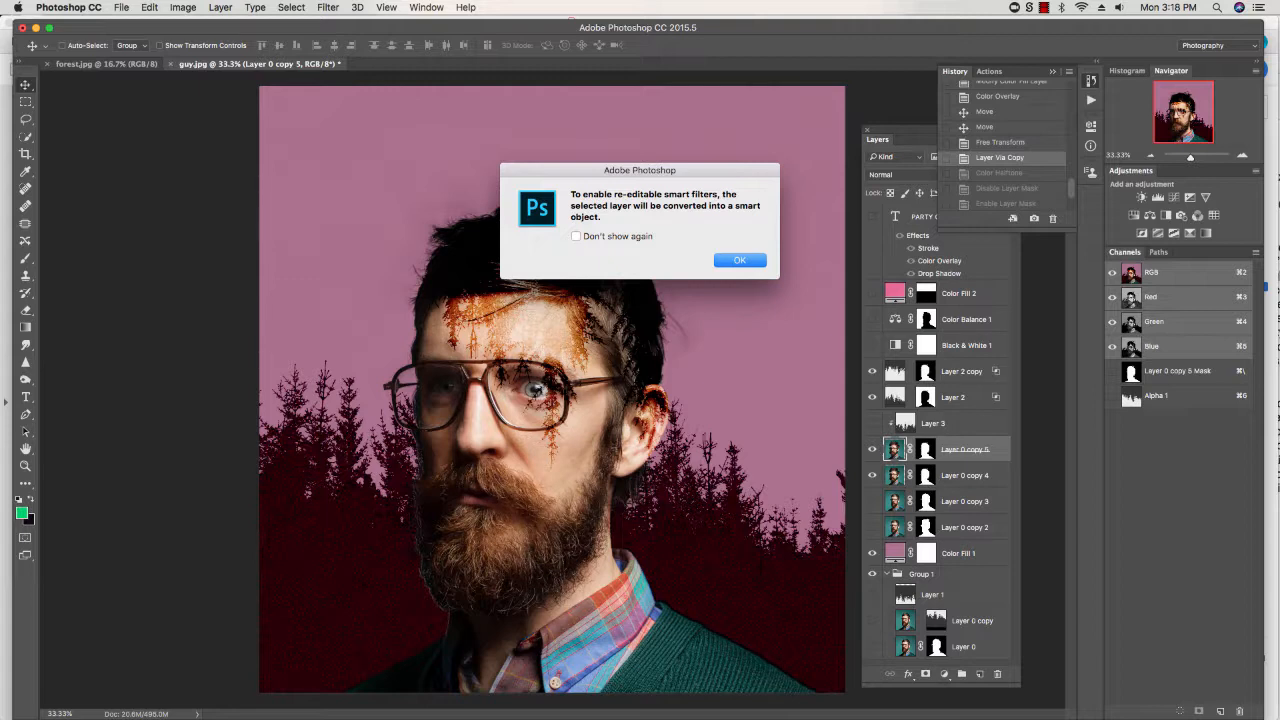
{"action": "left_click", "coordinate": [744, 266]}
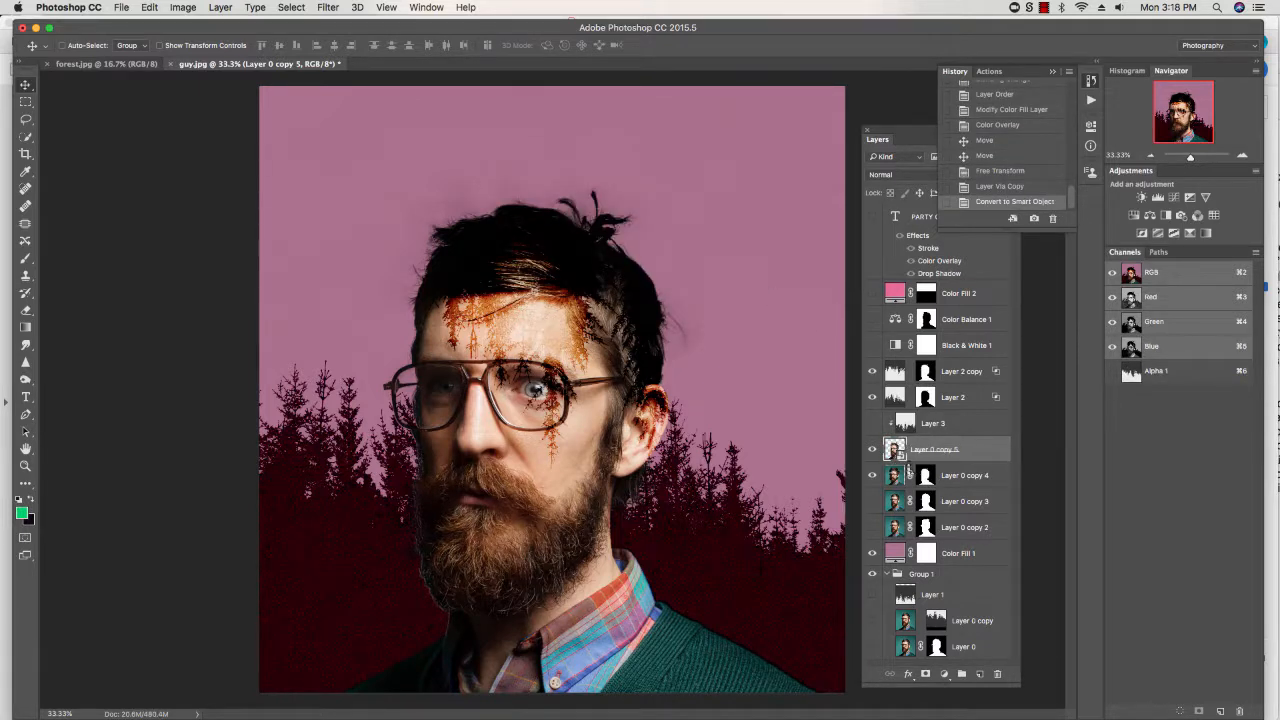
Step: Apply a Color Halftone smart filter with a 12-pixel maximum radius to the Layer 0 copy 5 smart object
{"action": "left_click", "coordinate": [327, 7]}
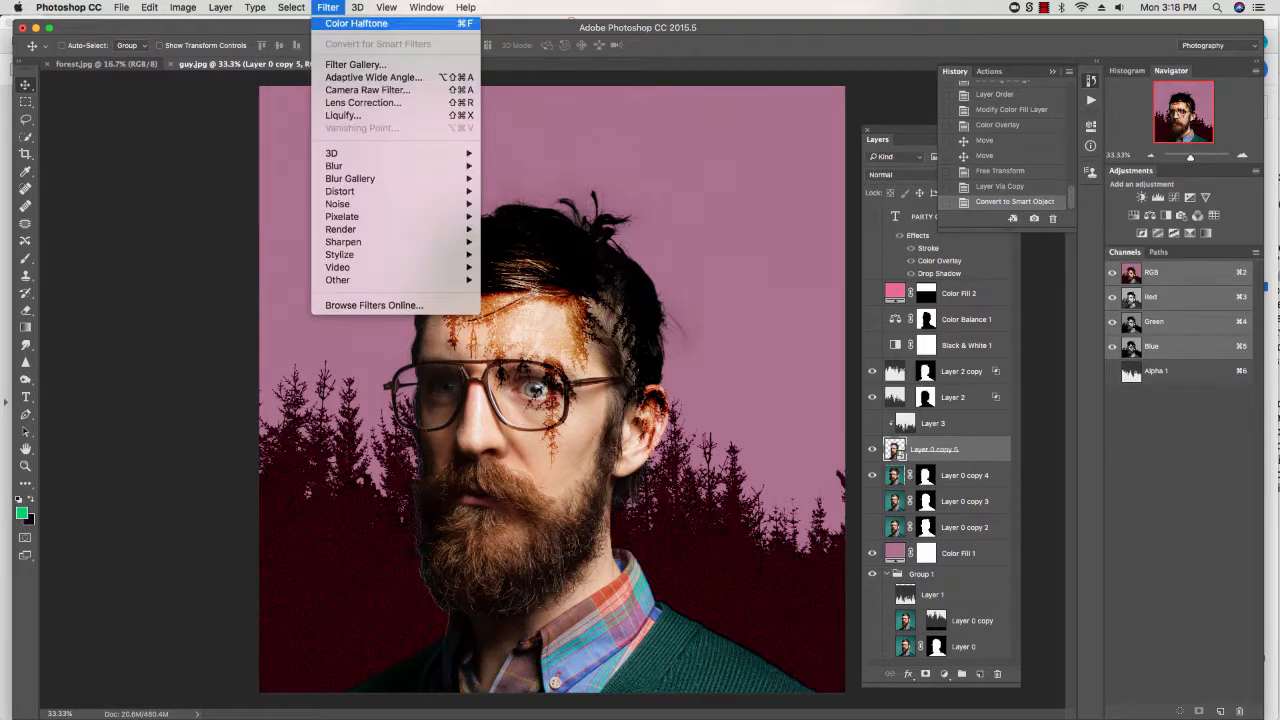
{"action": "mouse_move", "coordinate": [400, 280]}
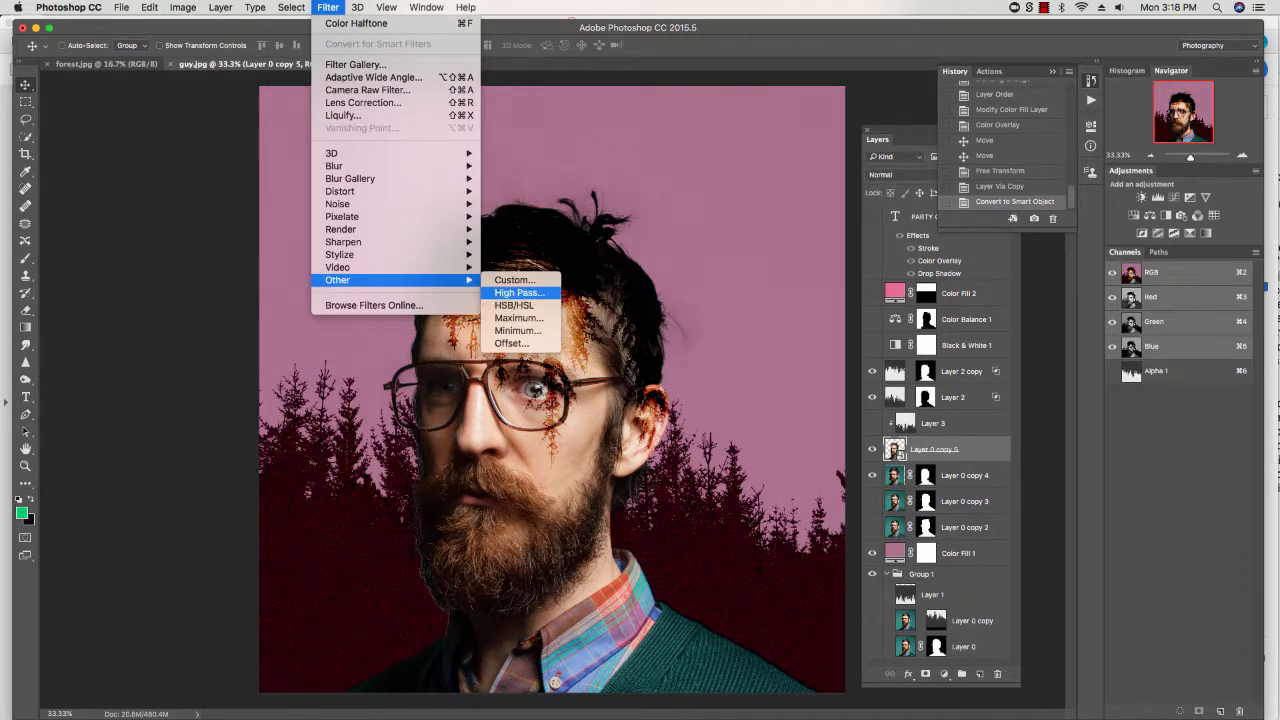
{"action": "mouse_move", "coordinate": [340, 229]}
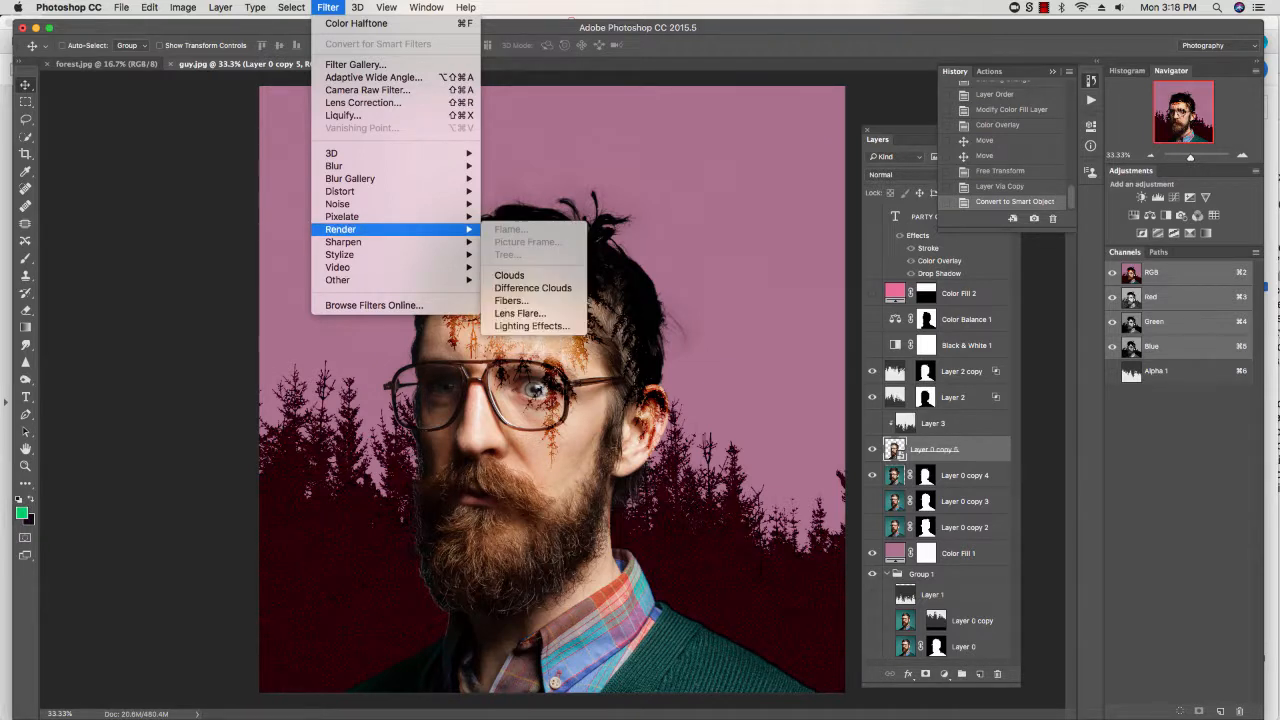
{"action": "mouse_move", "coordinate": [337, 204]}
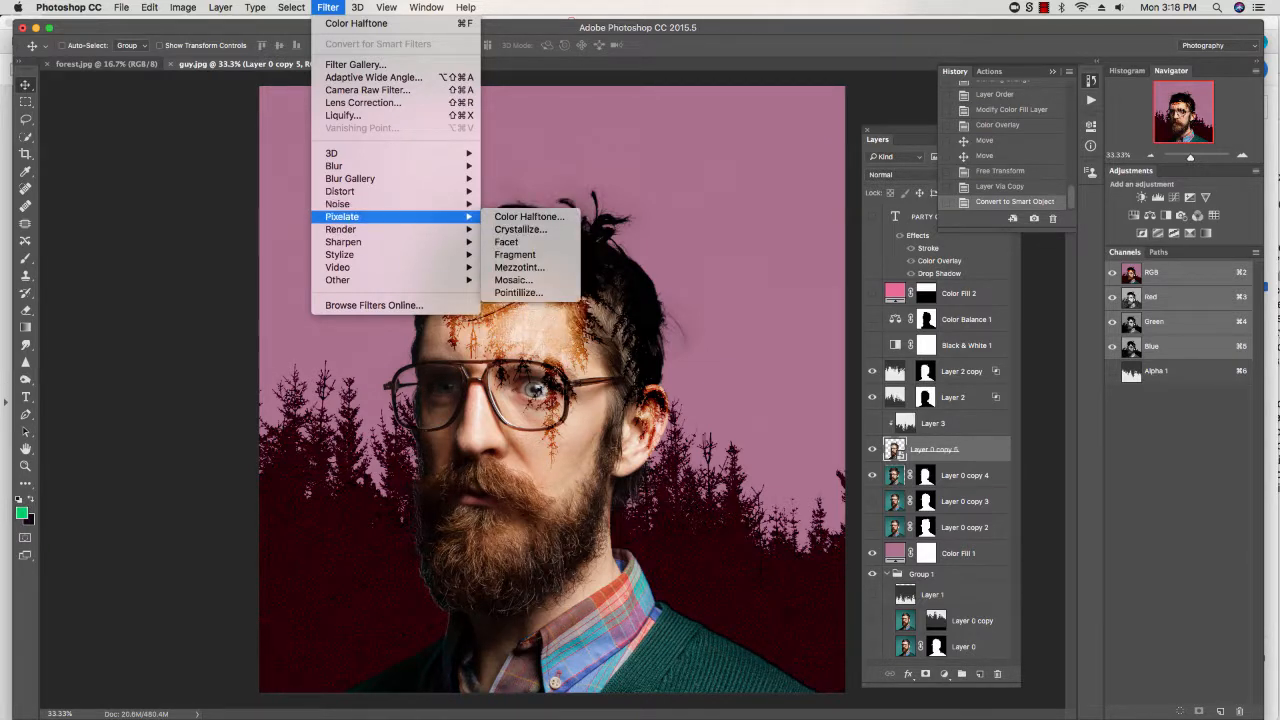
{"action": "left_click", "coordinate": [528, 216]}
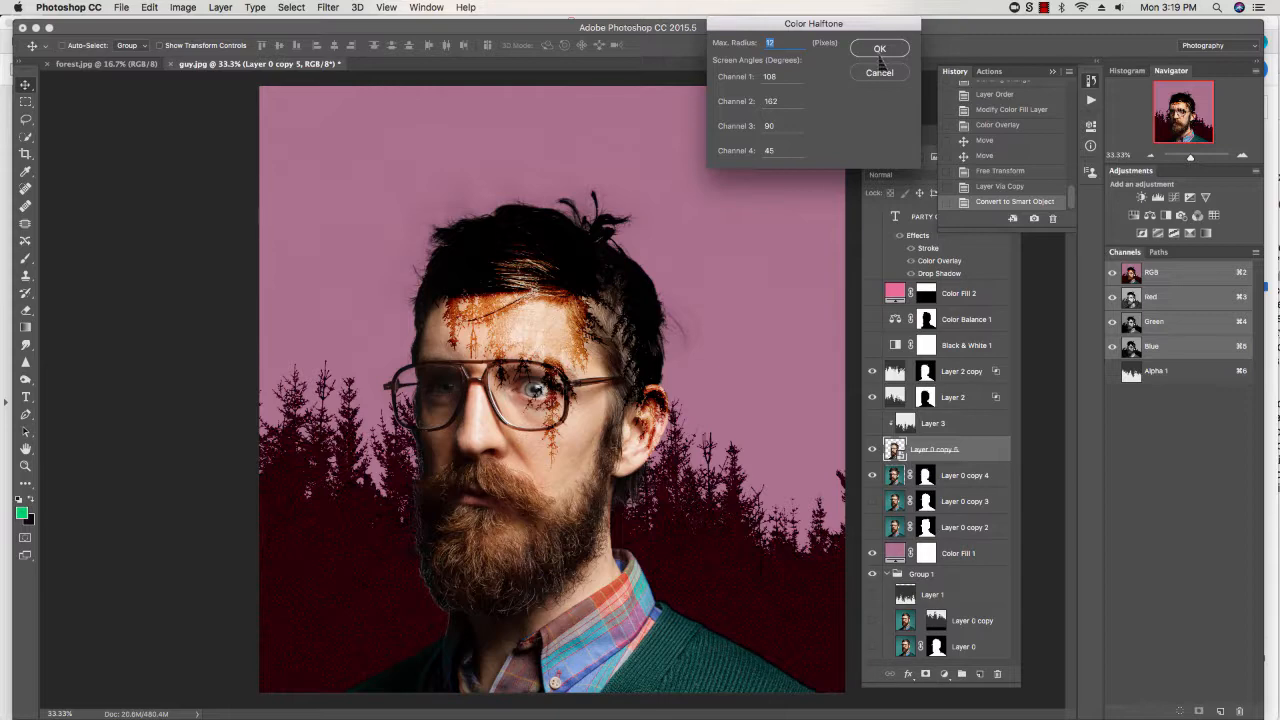
{"action": "left_click", "coordinate": [879, 49]}
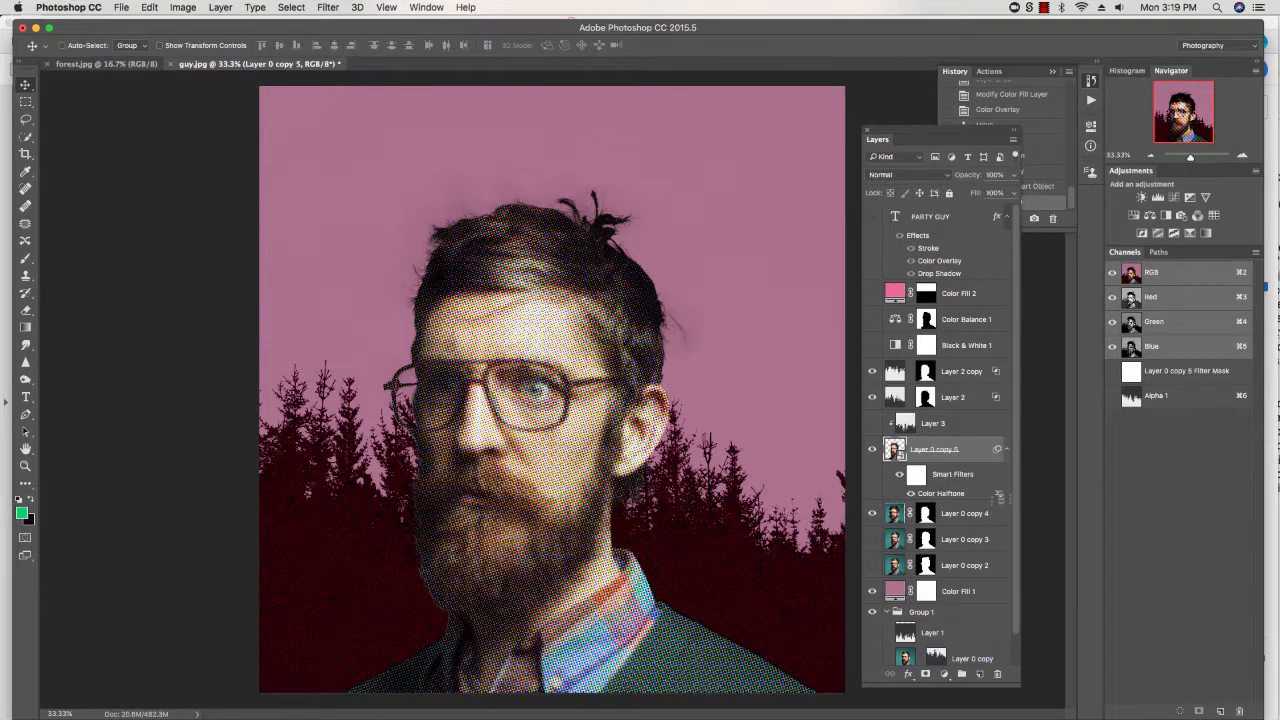
Step: Set the Color Halftone smart filter's blending mode to Color Burn and lower its opacity to about 68%
{"action": "double_click", "coordinate": [998, 494]}
{"action": "left_click", "coordinate": [614, 193]}
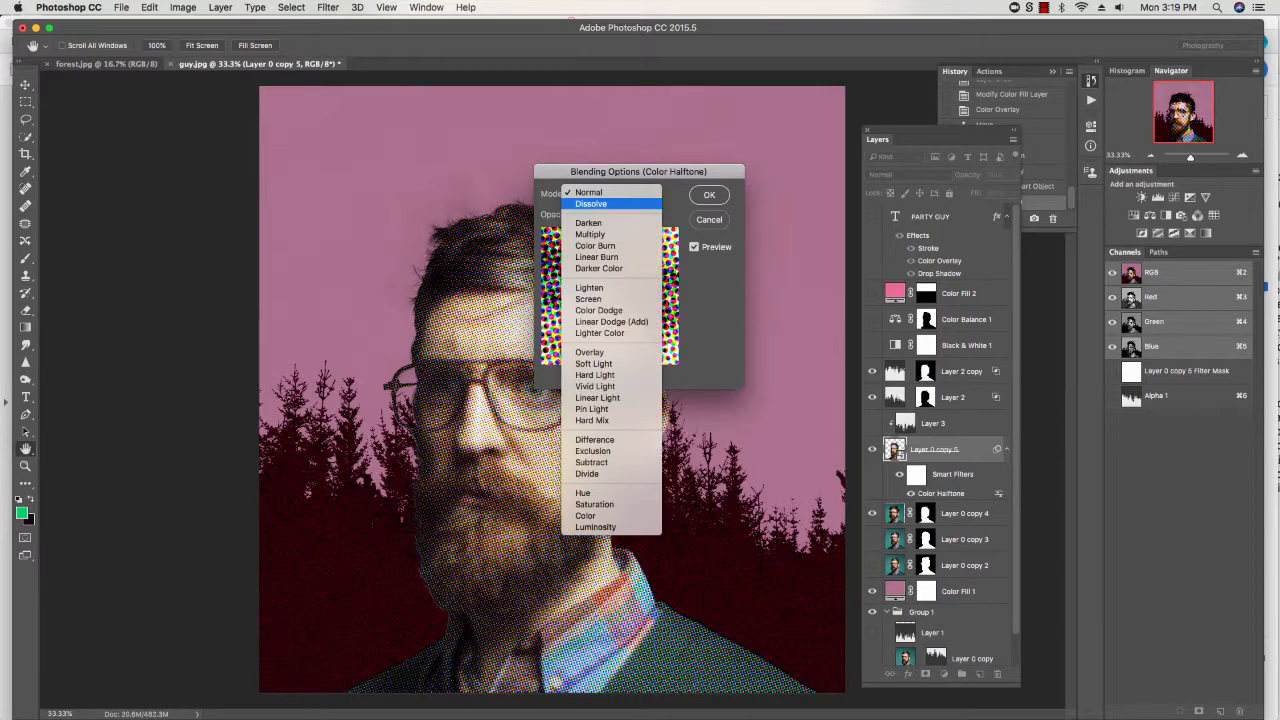
{"action": "left_click", "coordinate": [603, 245]}
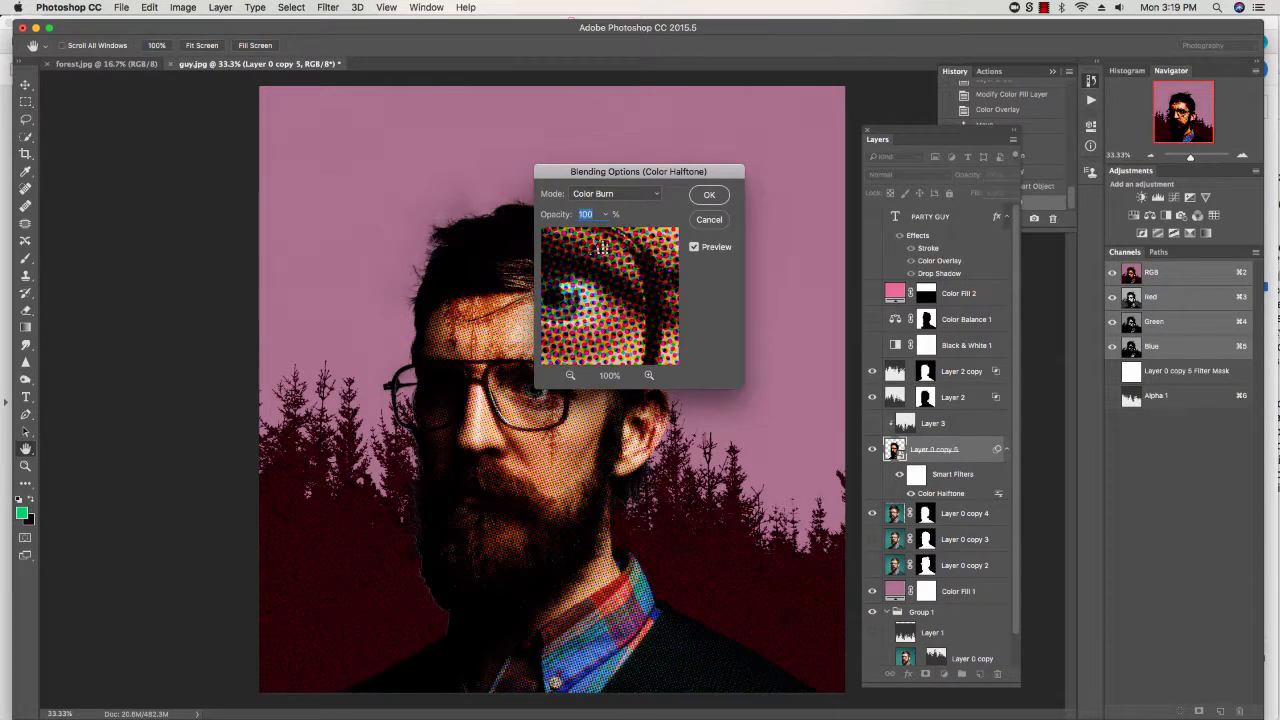
{"action": "left_click_drag", "start_coordinate": [620, 171], "coordinate": [815, 126]}
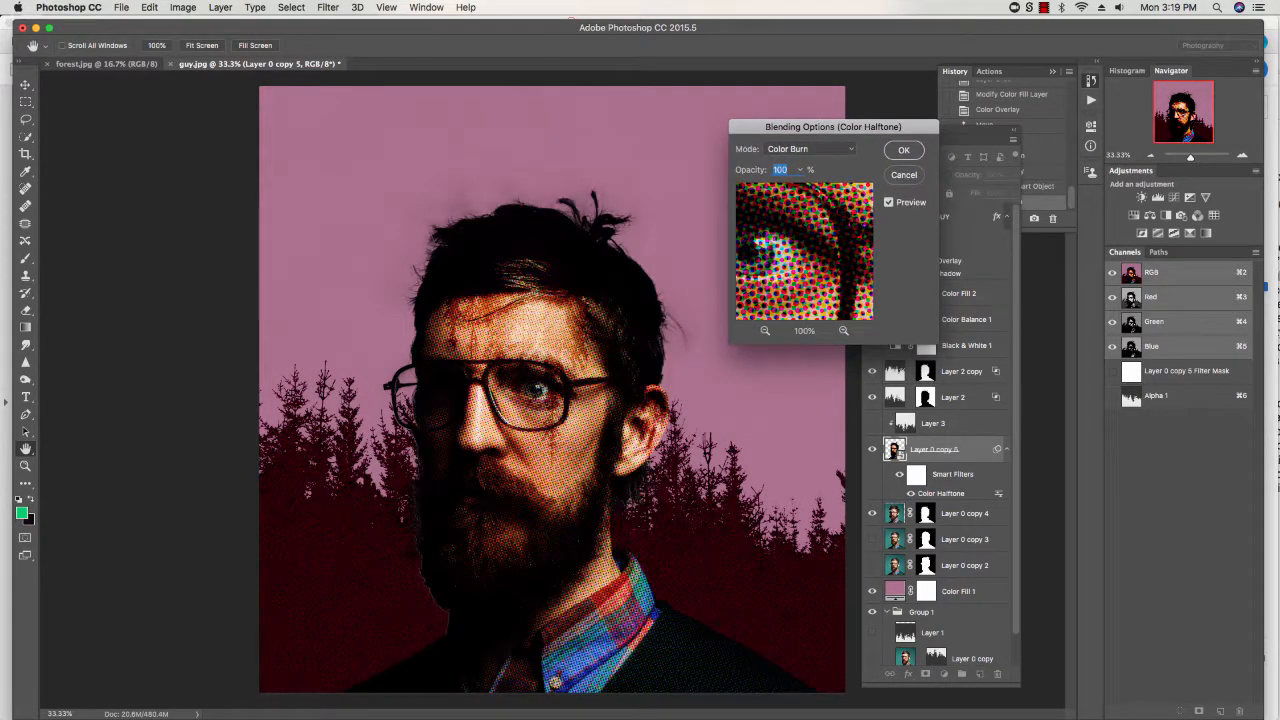
{"action": "left_click", "coordinate": [799, 169]}
{"action": "left_click_drag", "start_coordinate": [800, 187], "coordinate": [773, 187]}
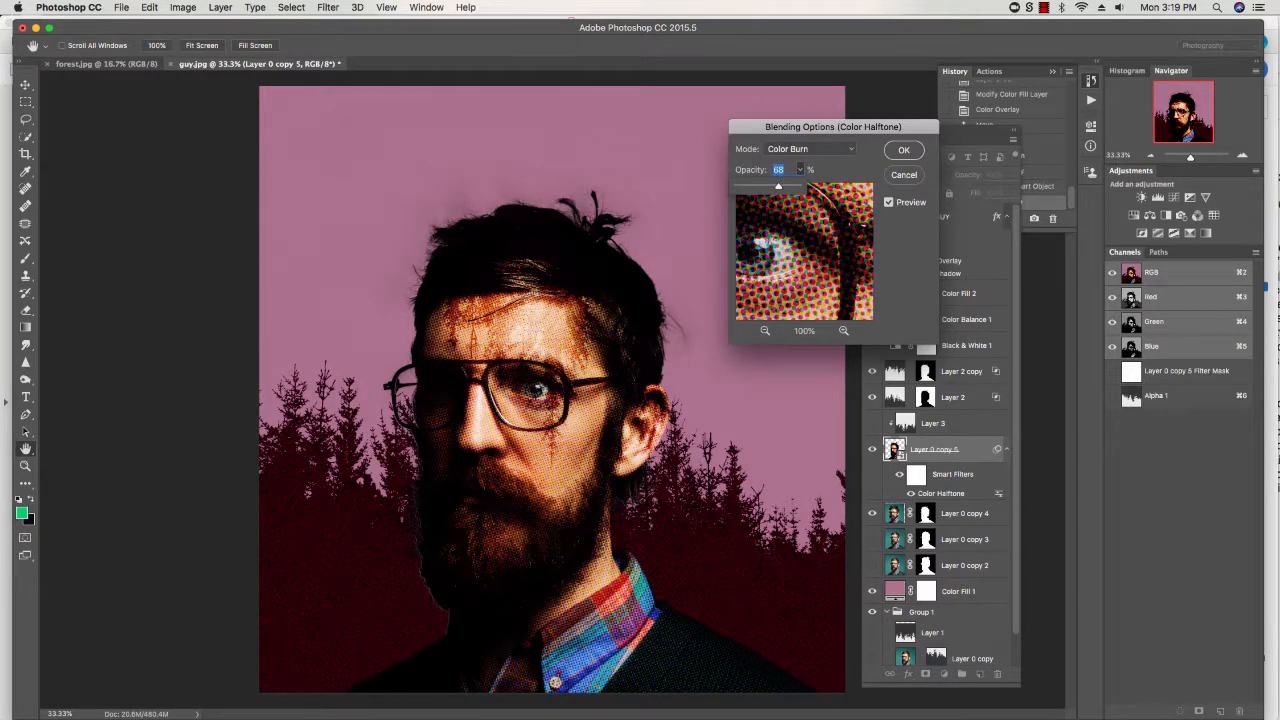
{"action": "key", "text": "Return"}
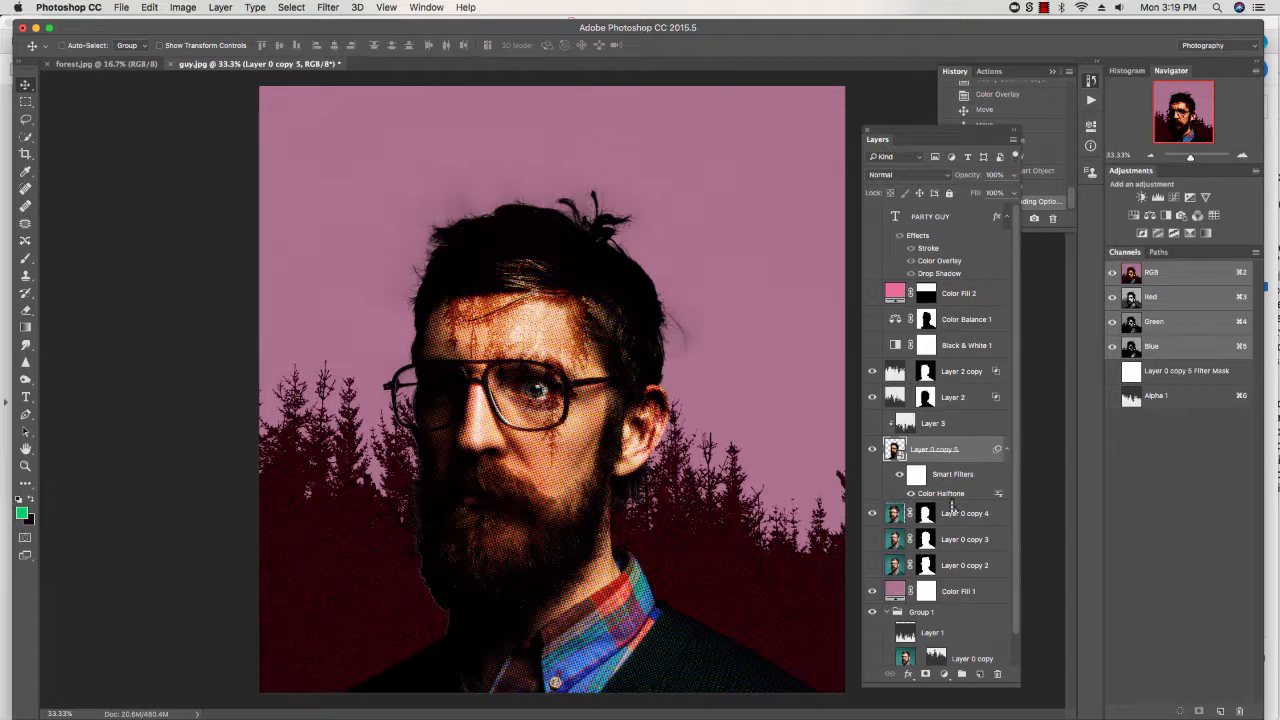
Step: Reopen the Color Halftone smart filter settings and set the maximum radius to 6 pixels
{"action": "double_click", "coordinate": [945, 494]}
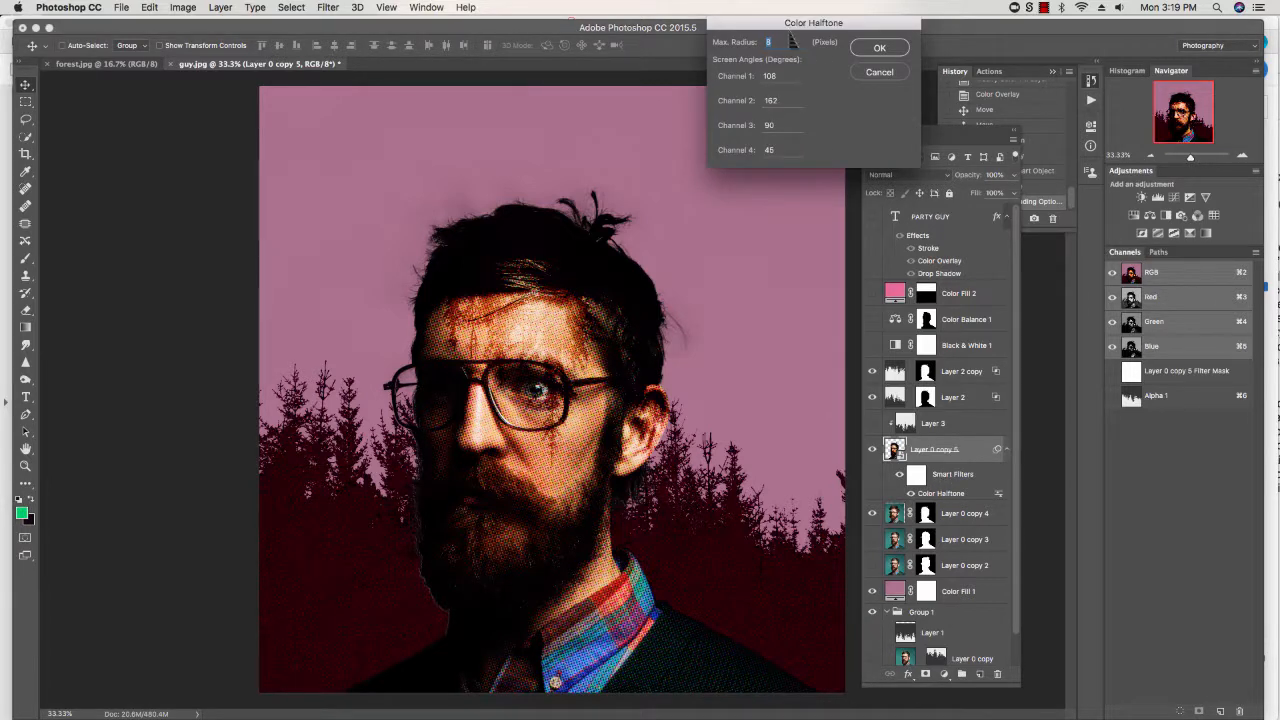
{"action": "type", "text": "6"}
{"action": "key", "text": "Return"}
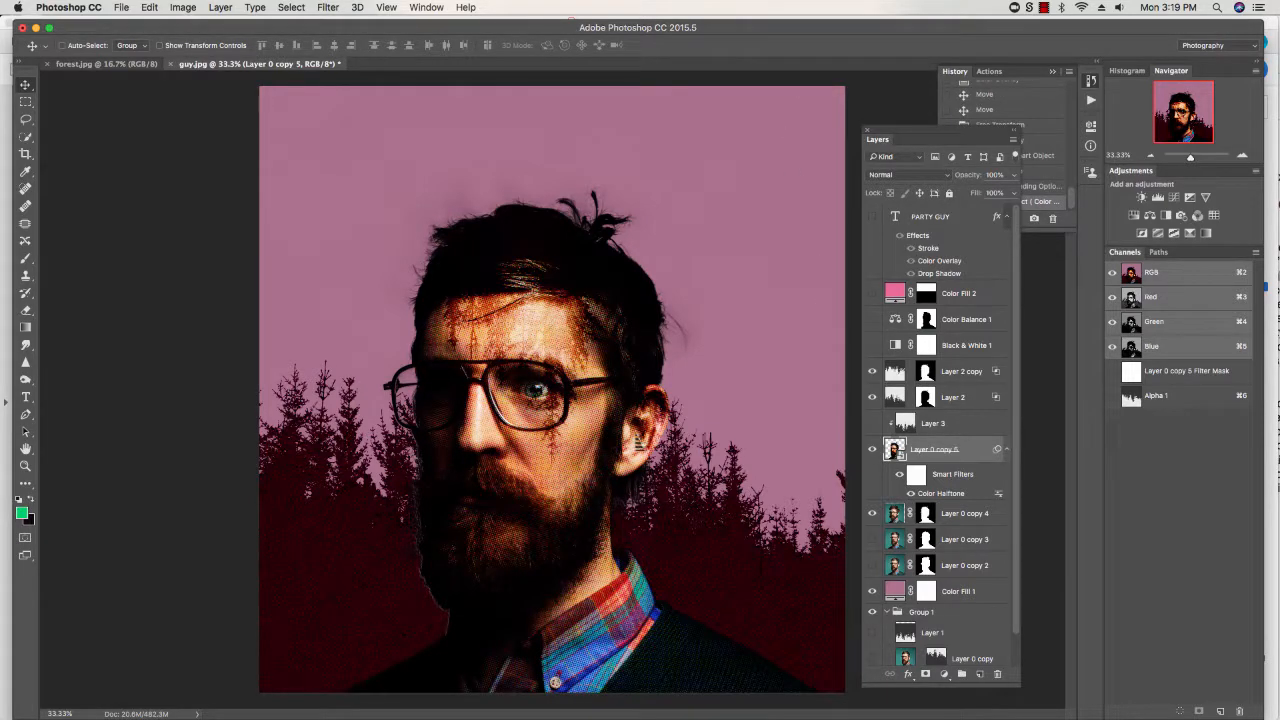
Step: Set the maximum radius of the Color Halftone smart filter on Layer 0 copy 5 to 4 pixels
{"action": "key", "text": "super+plus"}
{"action": "key", "text": "super+plus"}
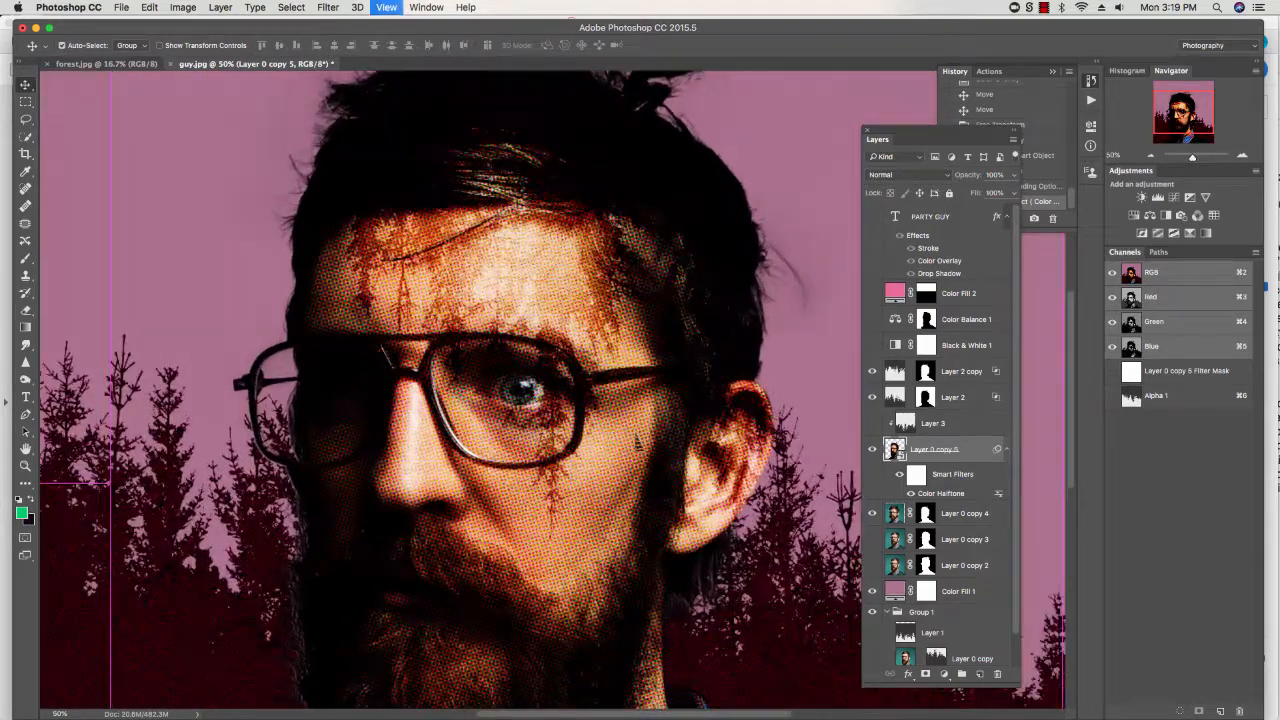
{"action": "key", "text": "super+plus"}
{"action": "scroll", "coordinate": [660, 506], "scroll_direction": "down", "scroll_amount": 5}
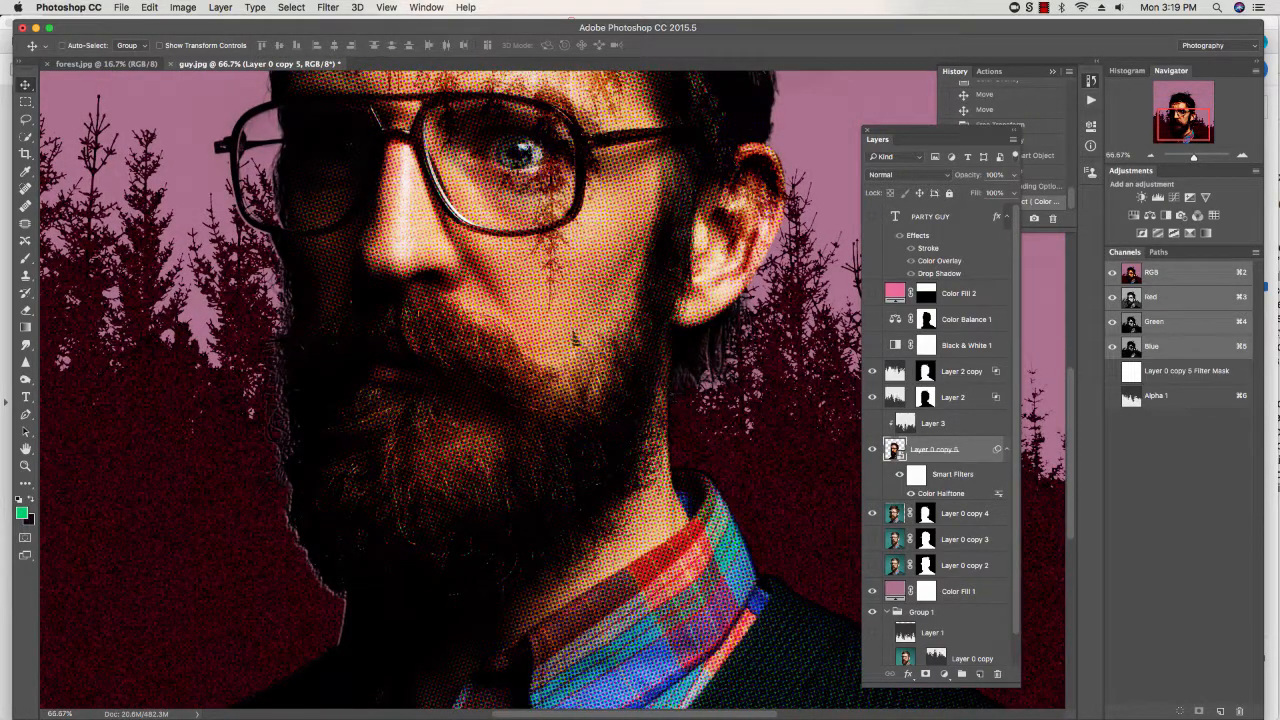
{"action": "double_click", "coordinate": [979, 500]}
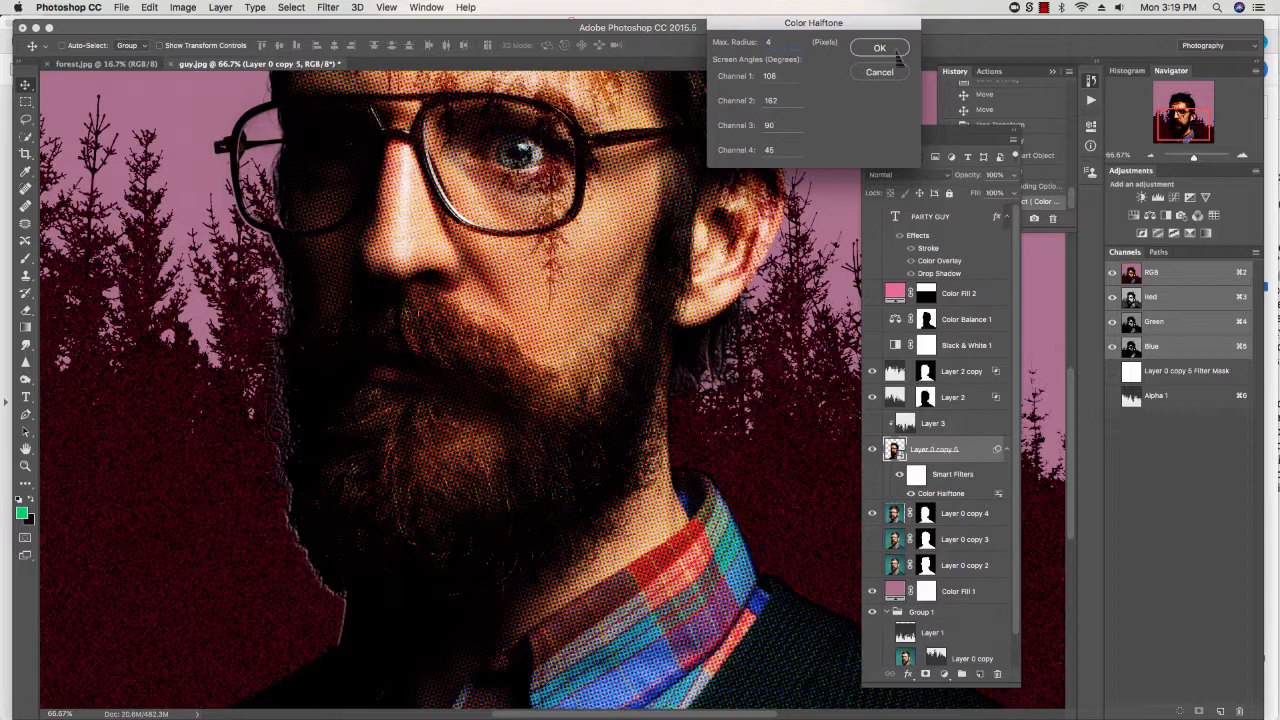
{"action": "left_click", "coordinate": [880, 49]}
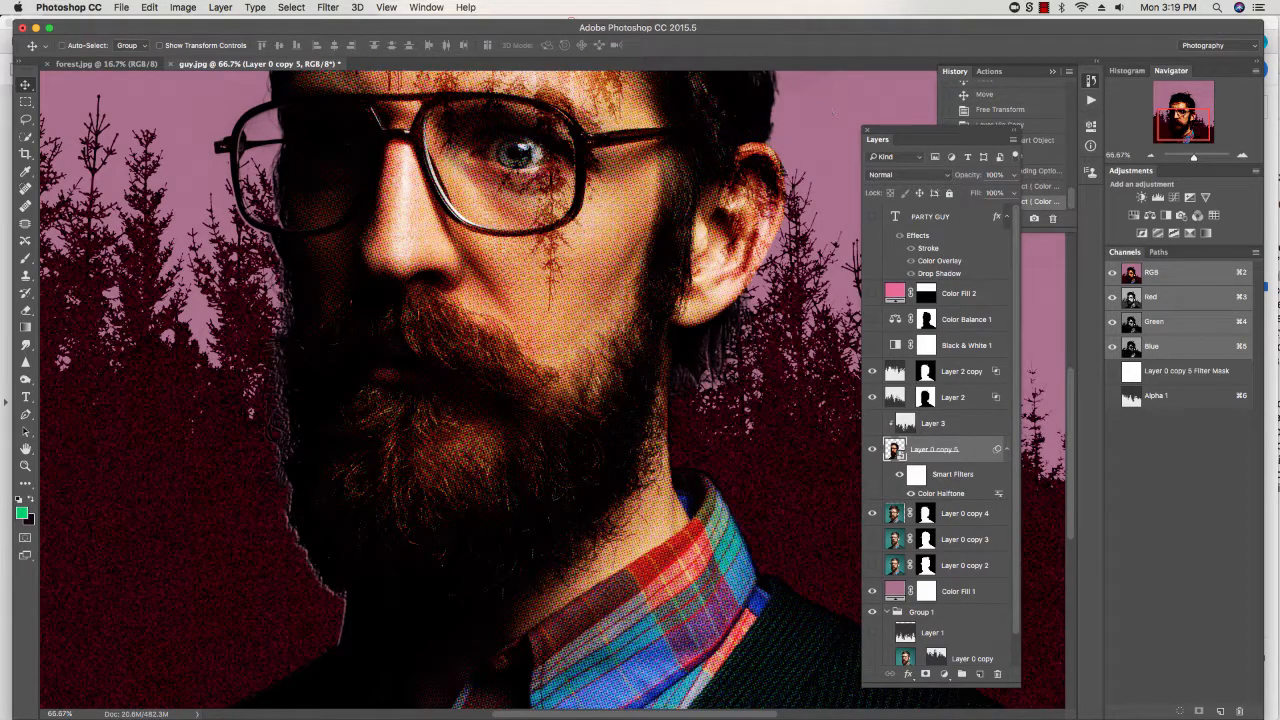
Step: Examine the halftone dots on the man's face at close range and in the view of the whole poster
{"action": "key", "text": "super+minus"}
{"action": "key", "text": "super+minus"}
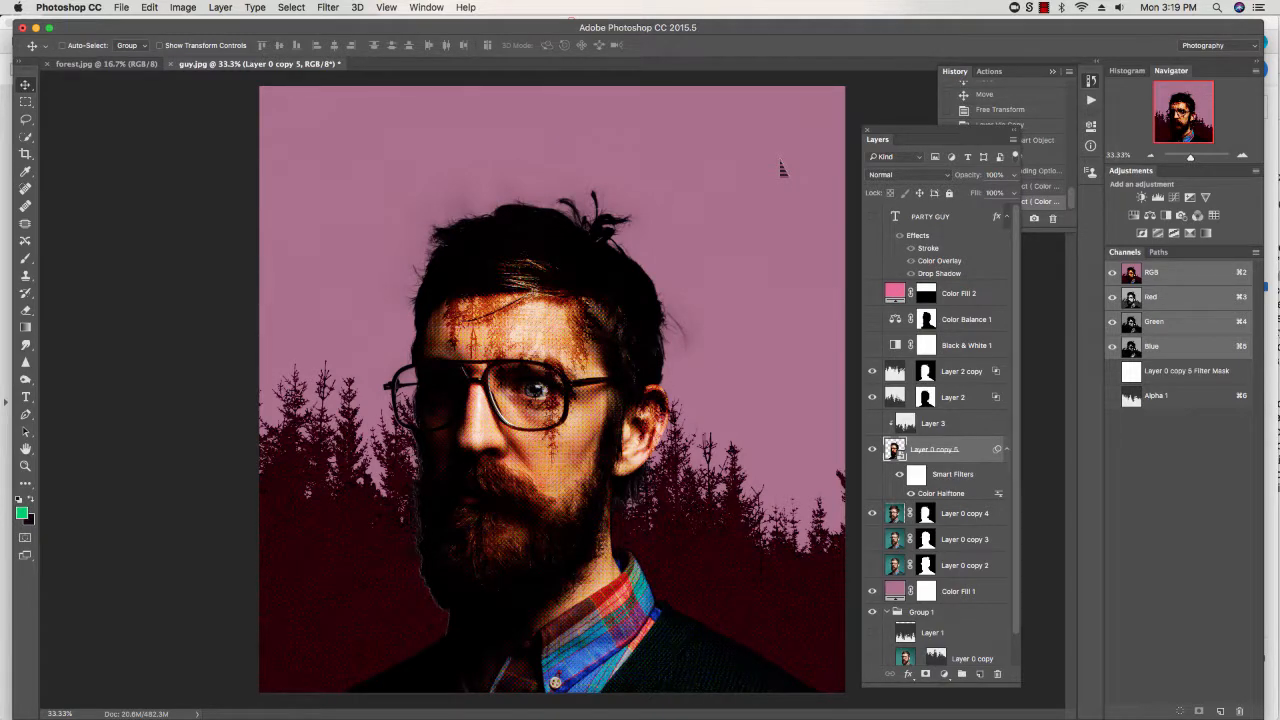
{"action": "key", "text": "super+plus"}
{"action": "key", "text": "super+plus"}
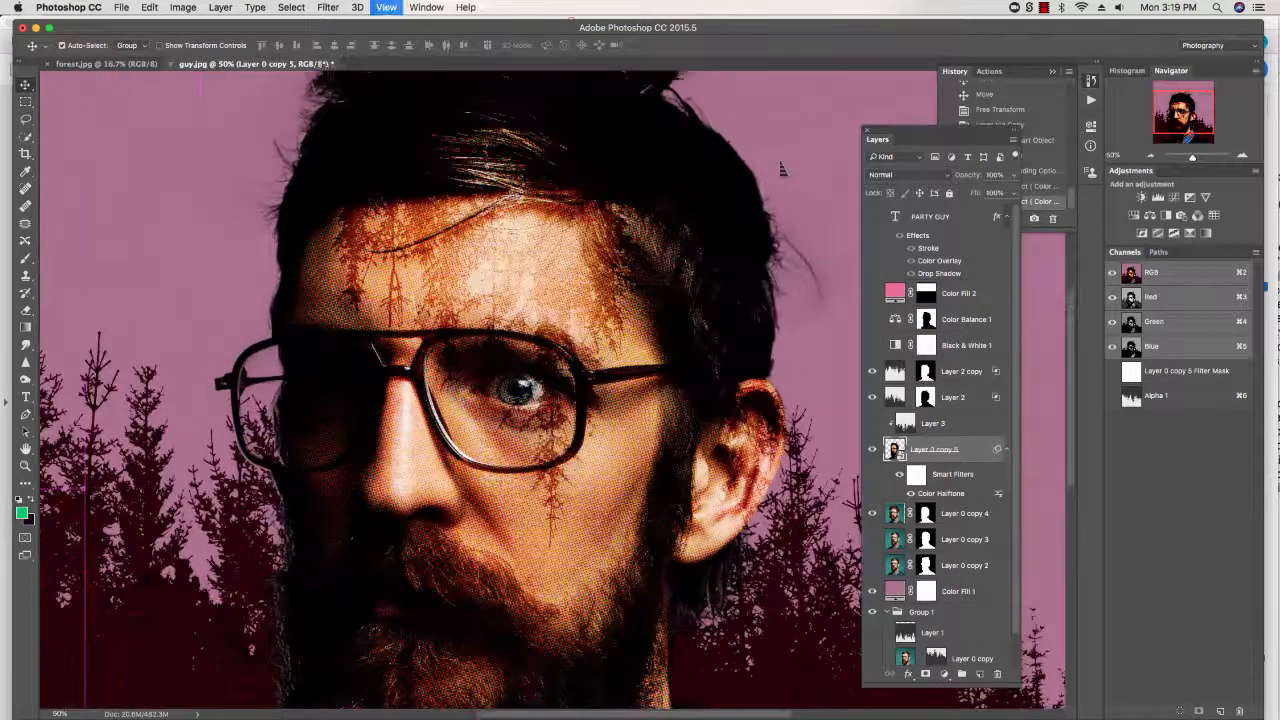
{"action": "key", "text": "super+plus"}
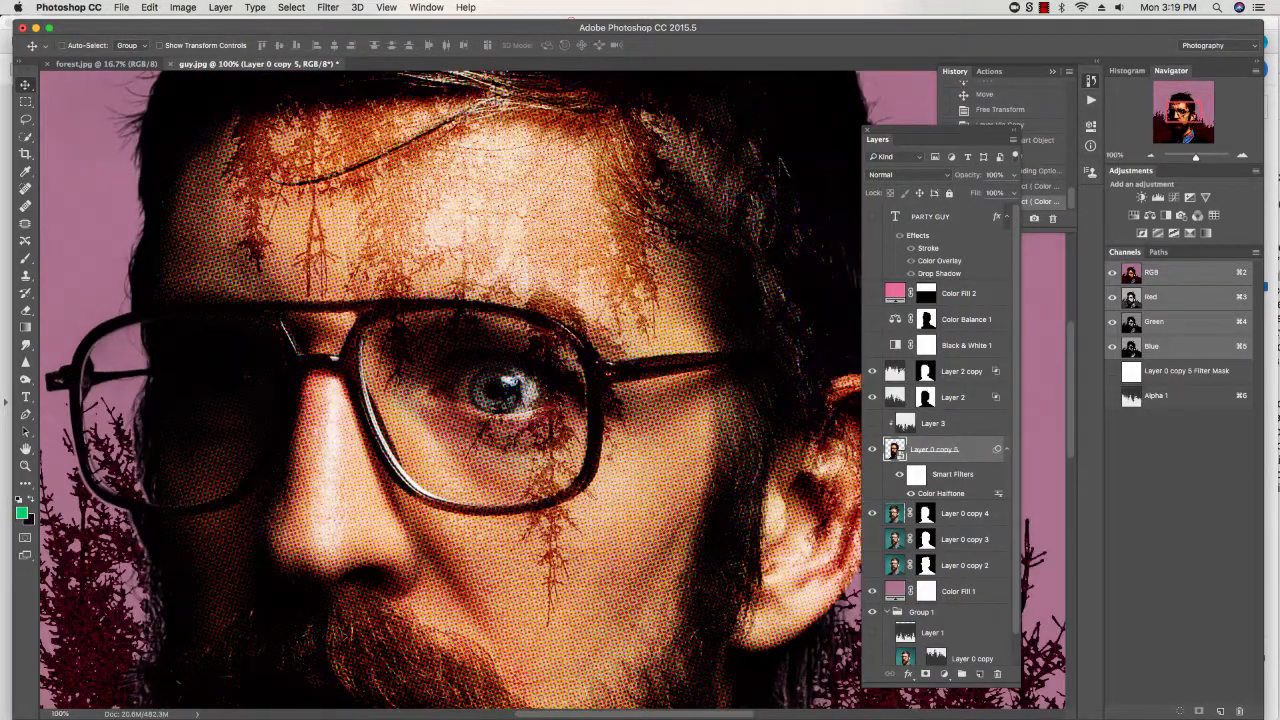
{"action": "key", "text": "super+minus"}
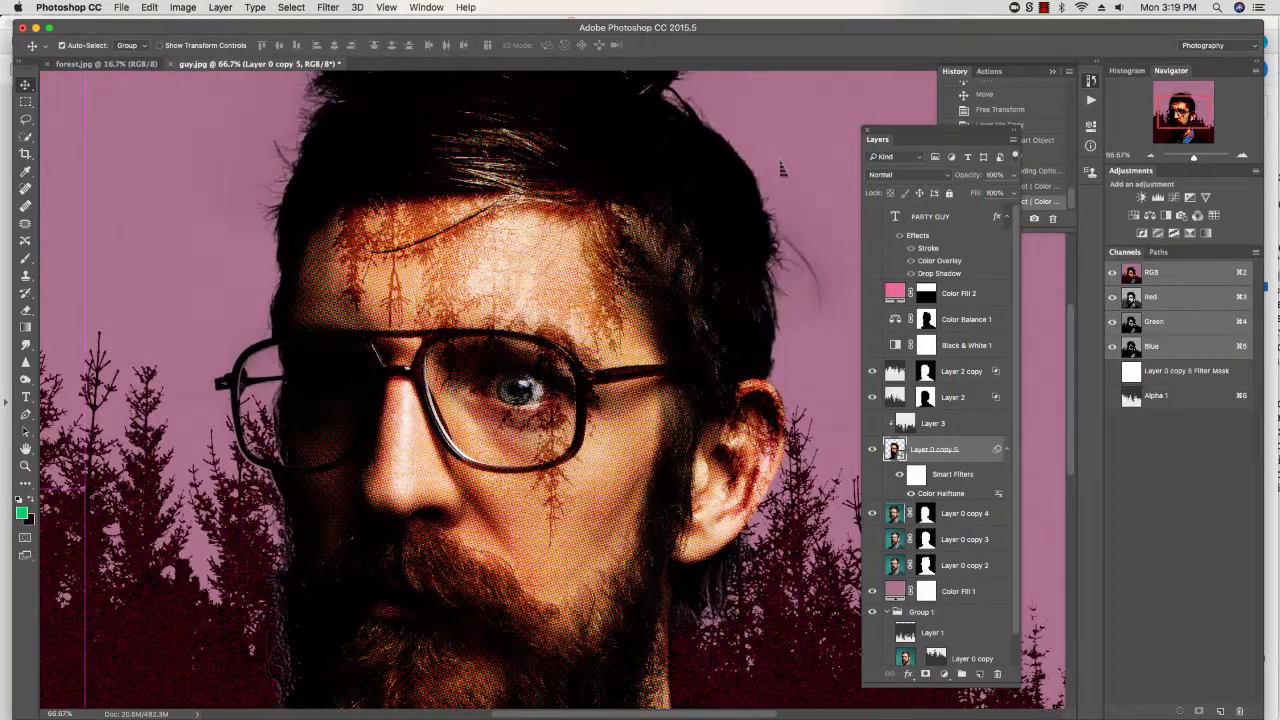
{"action": "key", "text": "super+minus"}
{"action": "key", "text": "super+minus"}
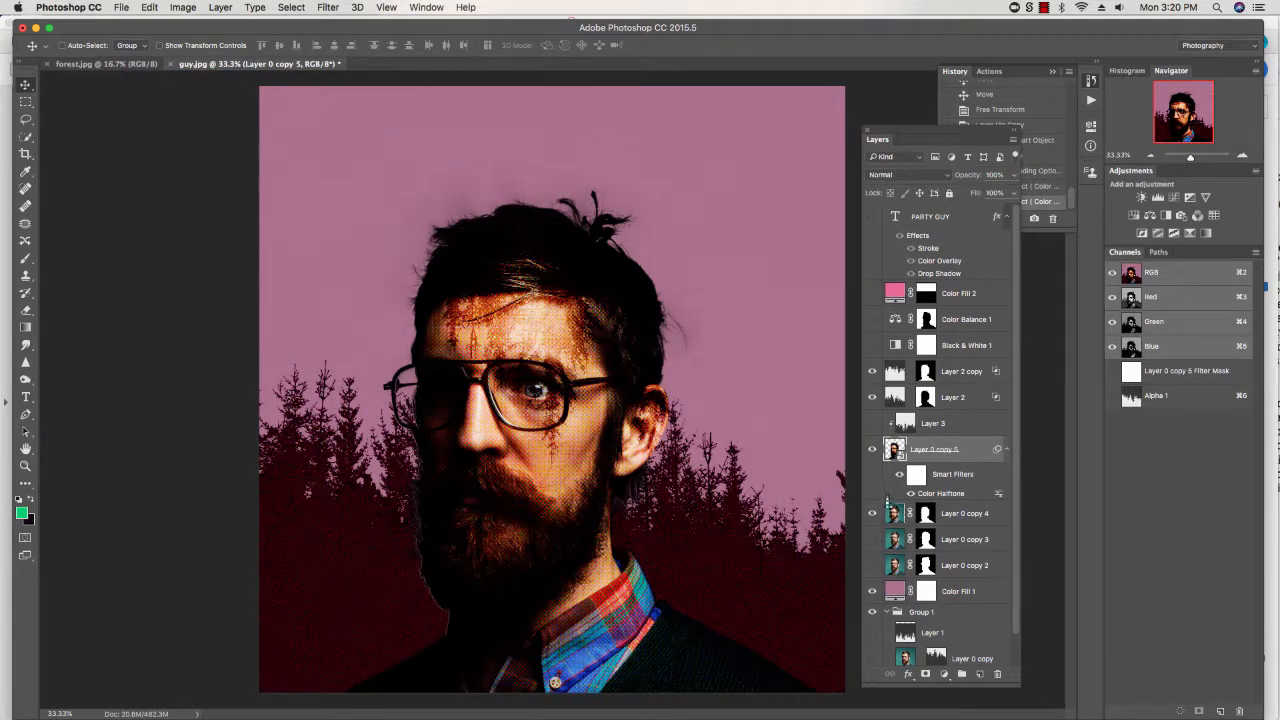
Step: Switch to Acrobat and review the smart filter slides of 04_Inter_Photoshop_class_4.pdf through the final page, 90
{"action": "key", "text": "super+Tab"}
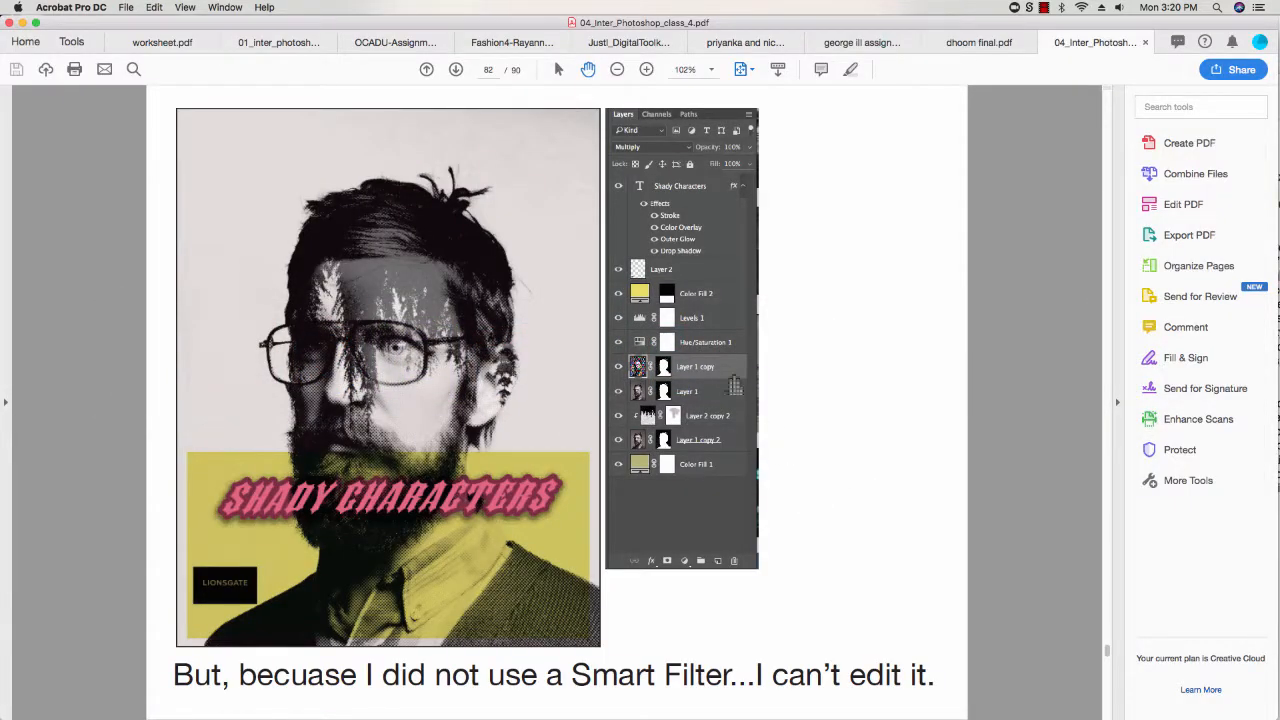
{"action": "left_click", "coordinate": [455, 76]}
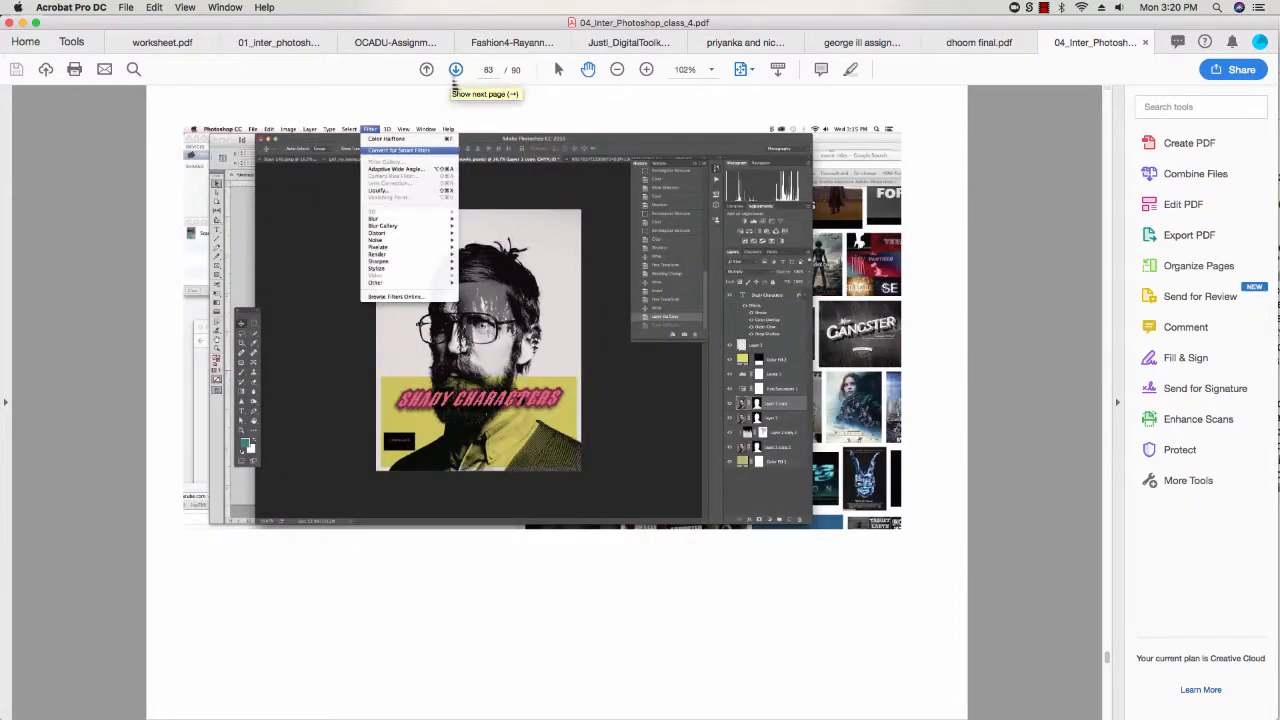
{"action": "left_click", "coordinate": [455, 86]}
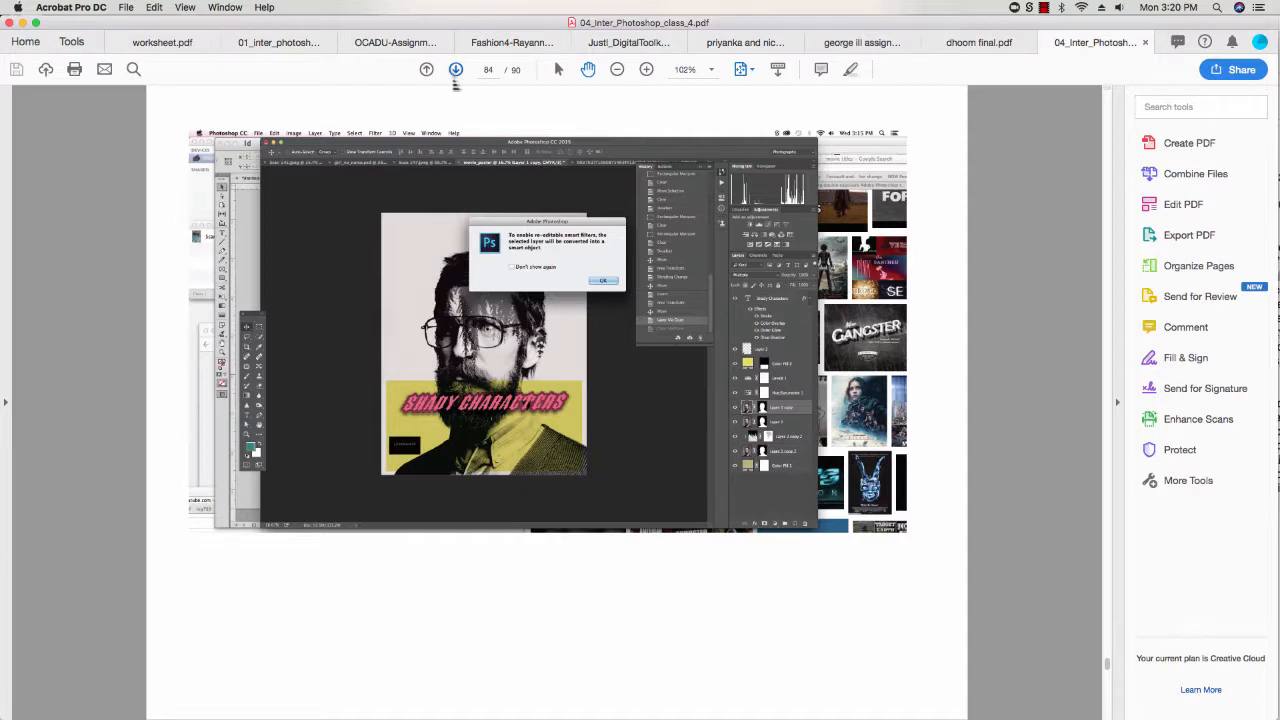
{"action": "left_click", "coordinate": [455, 86]}
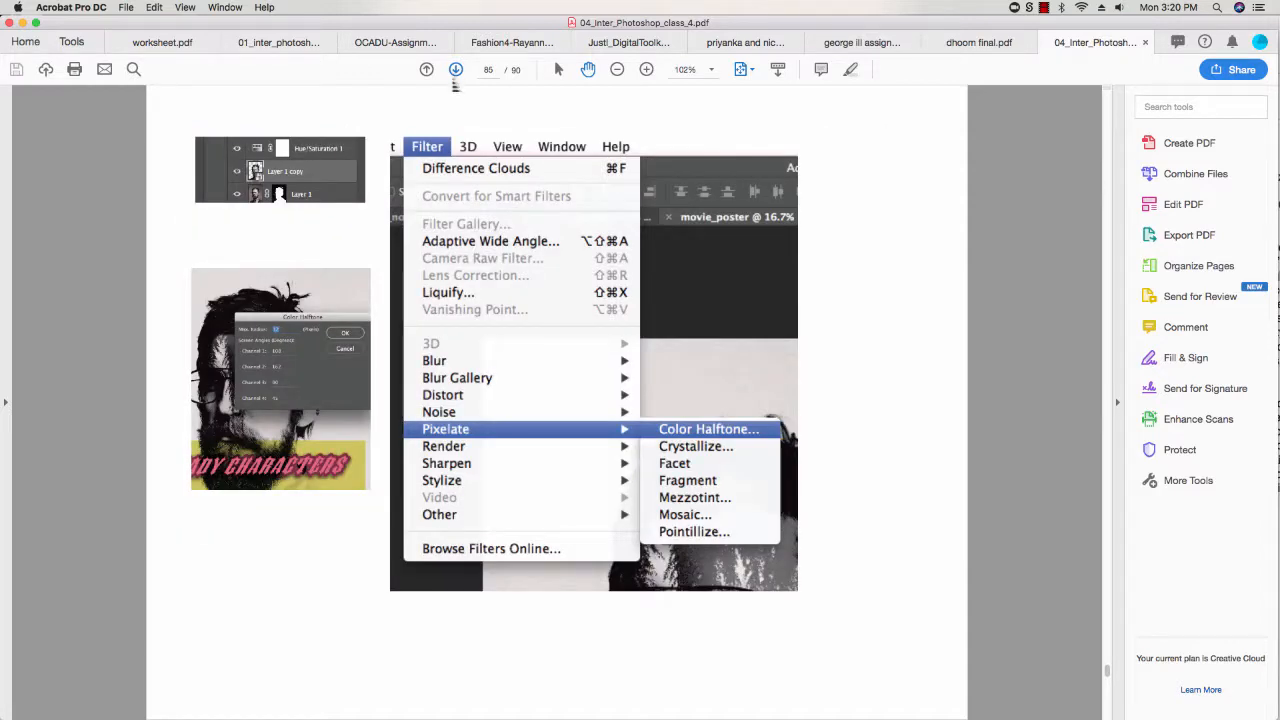
{"action": "left_click", "coordinate": [455, 86]}
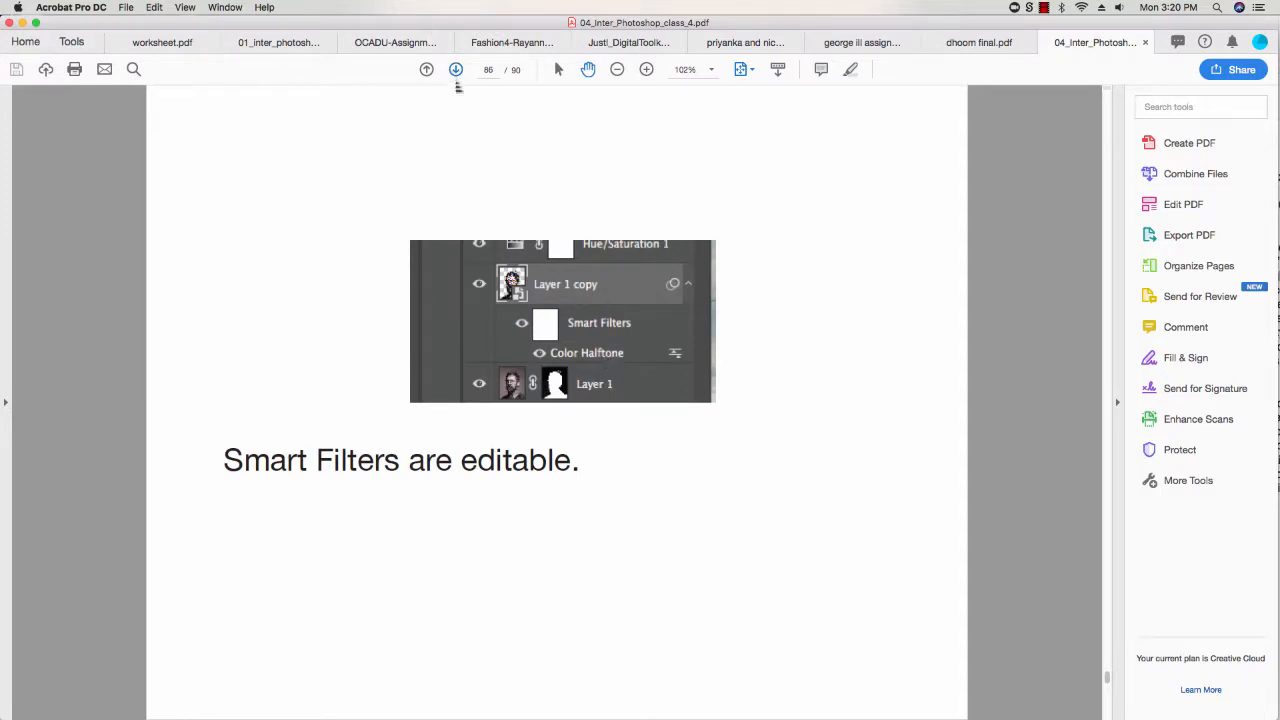
{"action": "left_click", "coordinate": [456, 85]}
{"action": "left_click", "coordinate": [456, 85]}
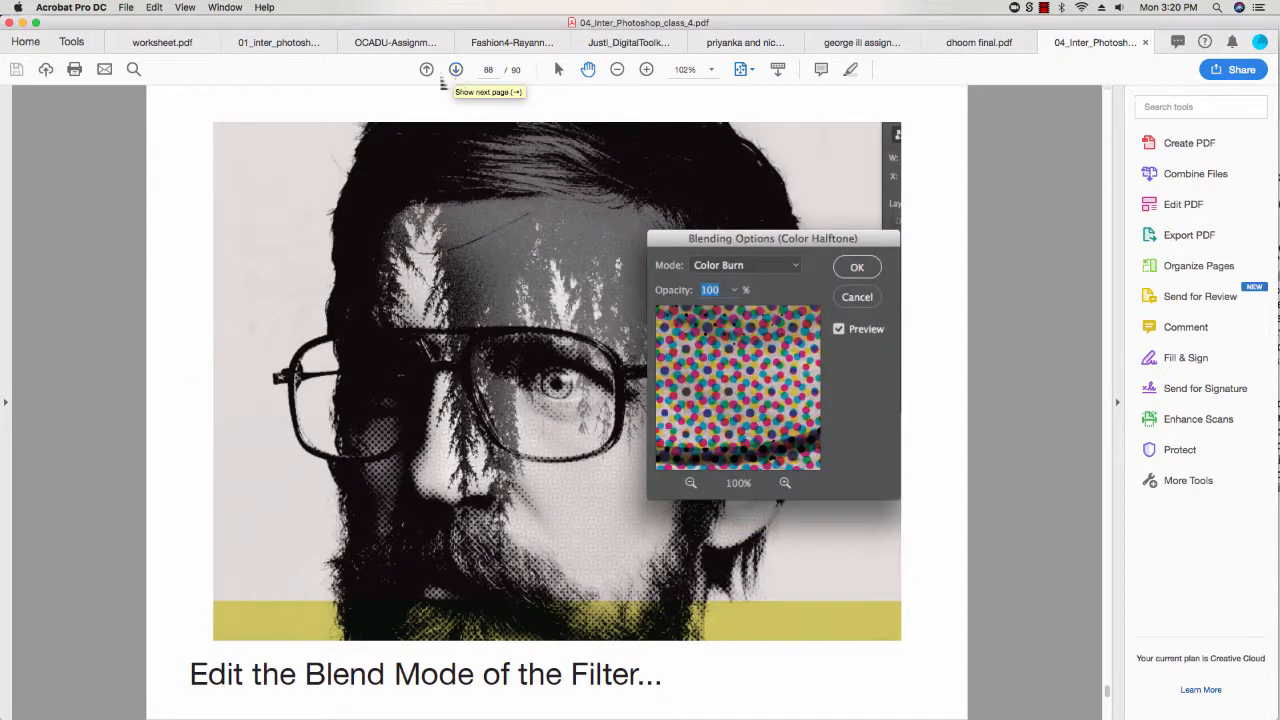
{"action": "left_click", "coordinate": [455, 84]}
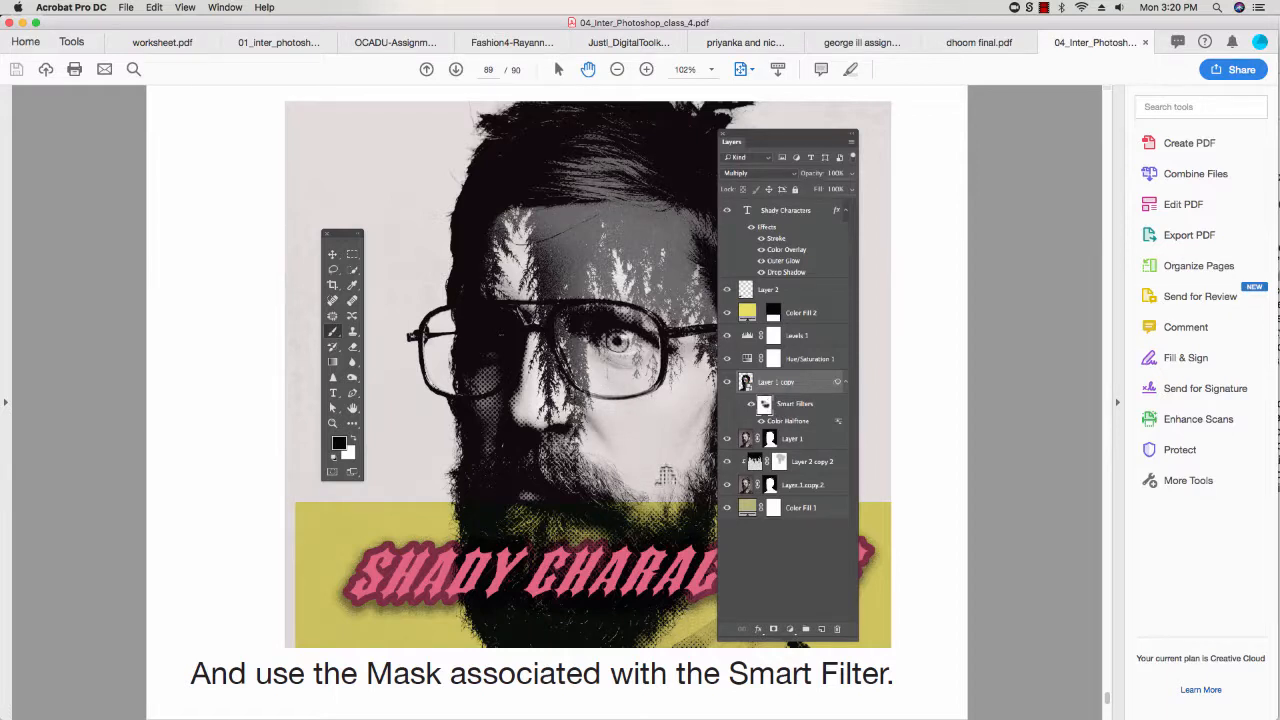
{"action": "left_click", "coordinate": [455, 72]}
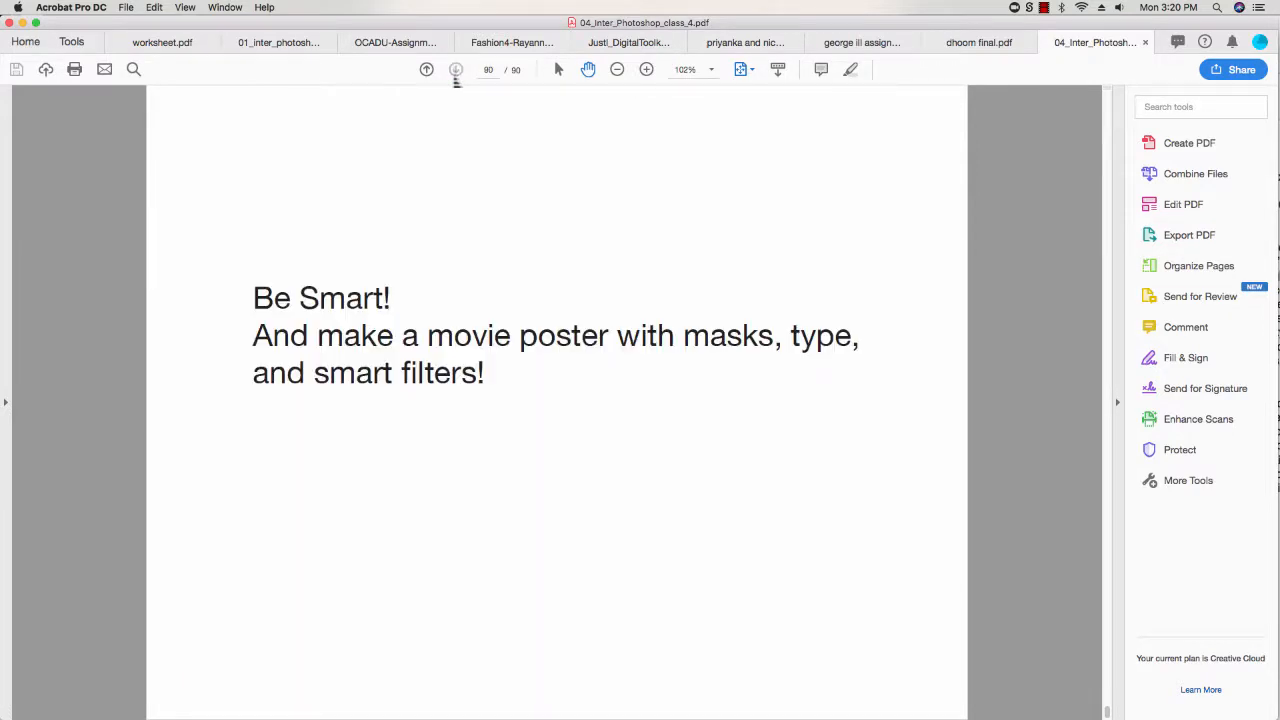